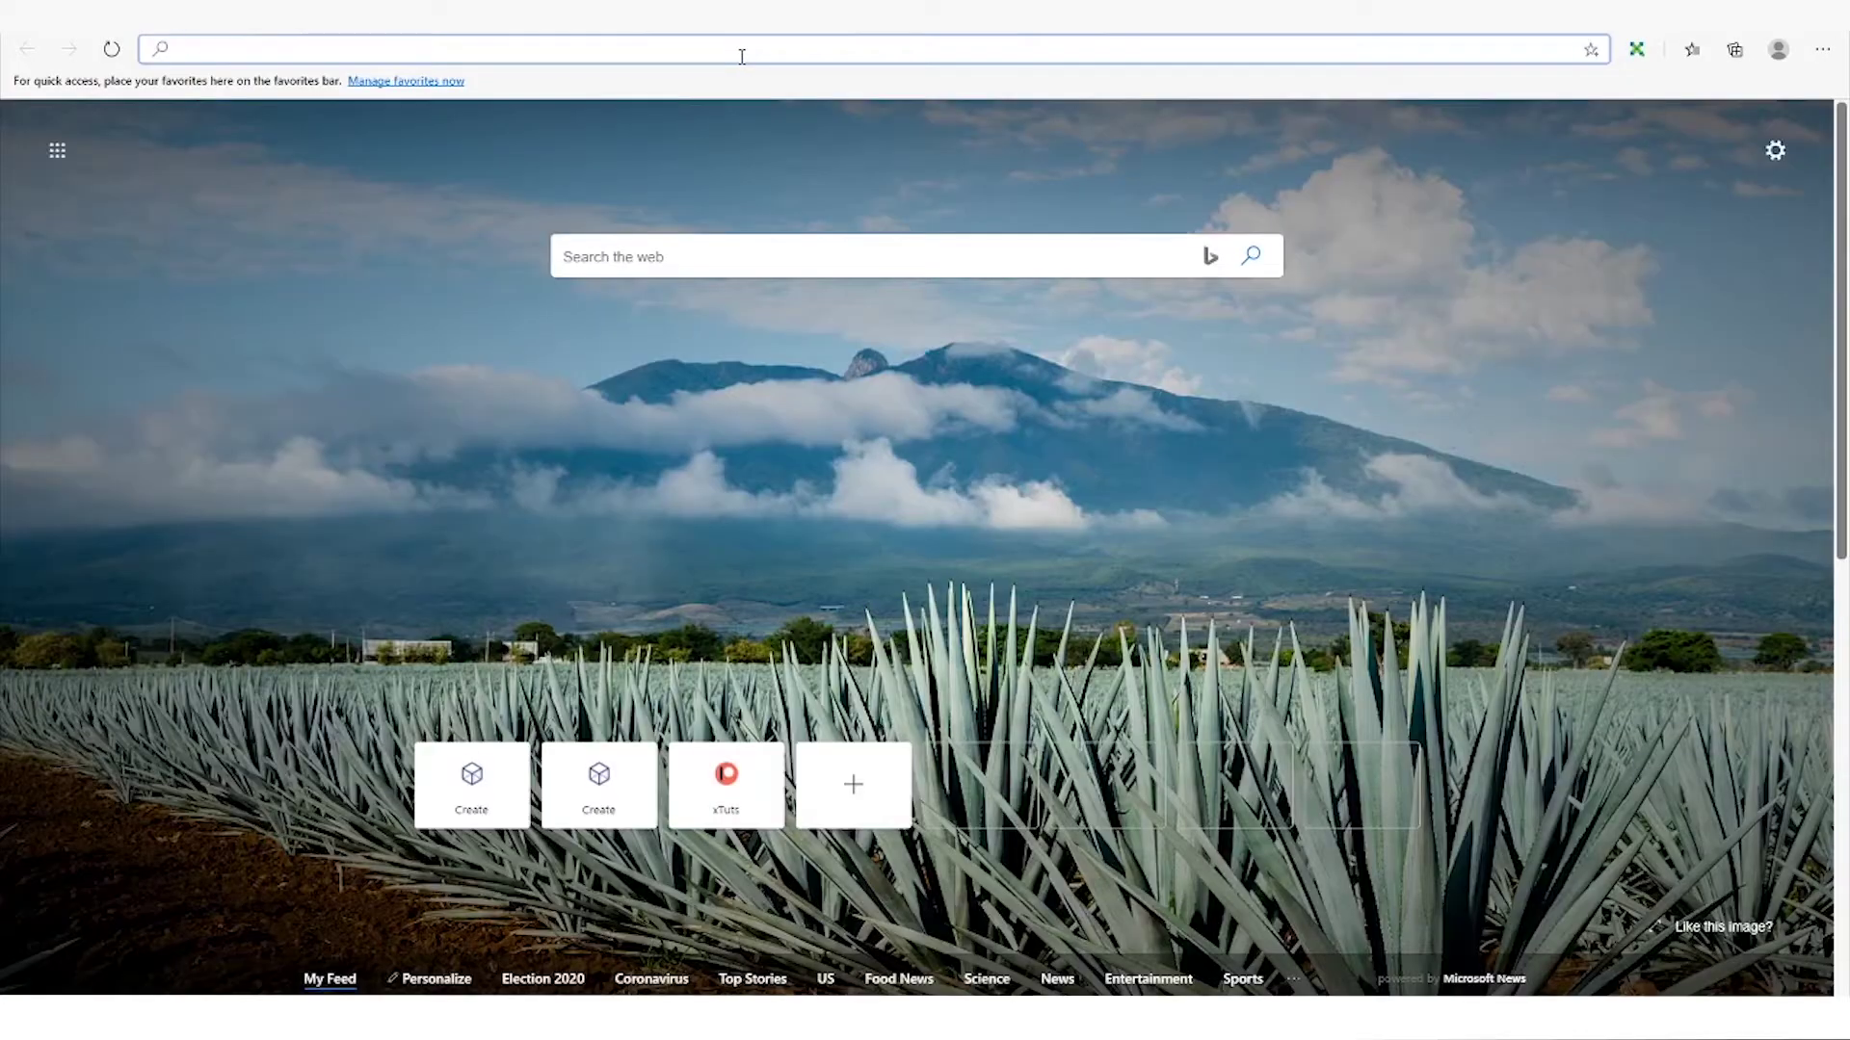
# Search the web for cadmapper and open the CADMAPPER website from the results.
pyautogui.write('cadmapp')
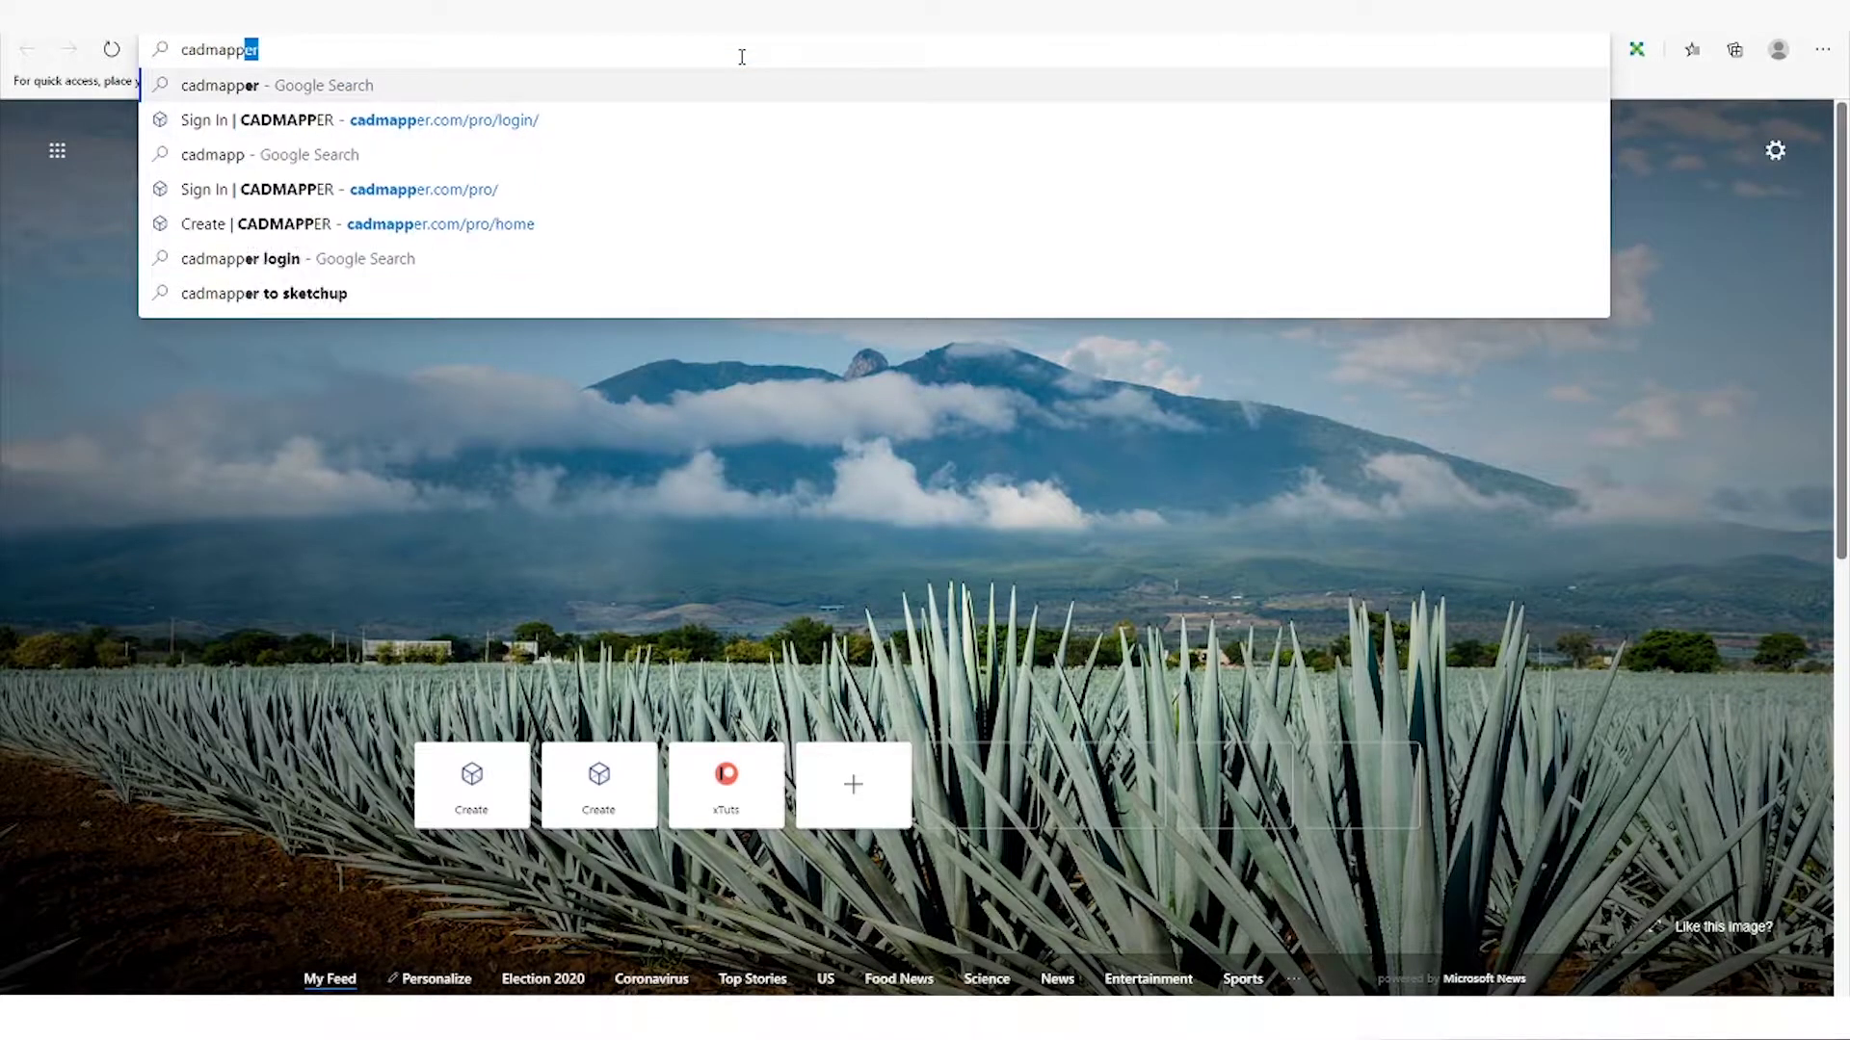
pyautogui.write('er')
pyautogui.press('Return')
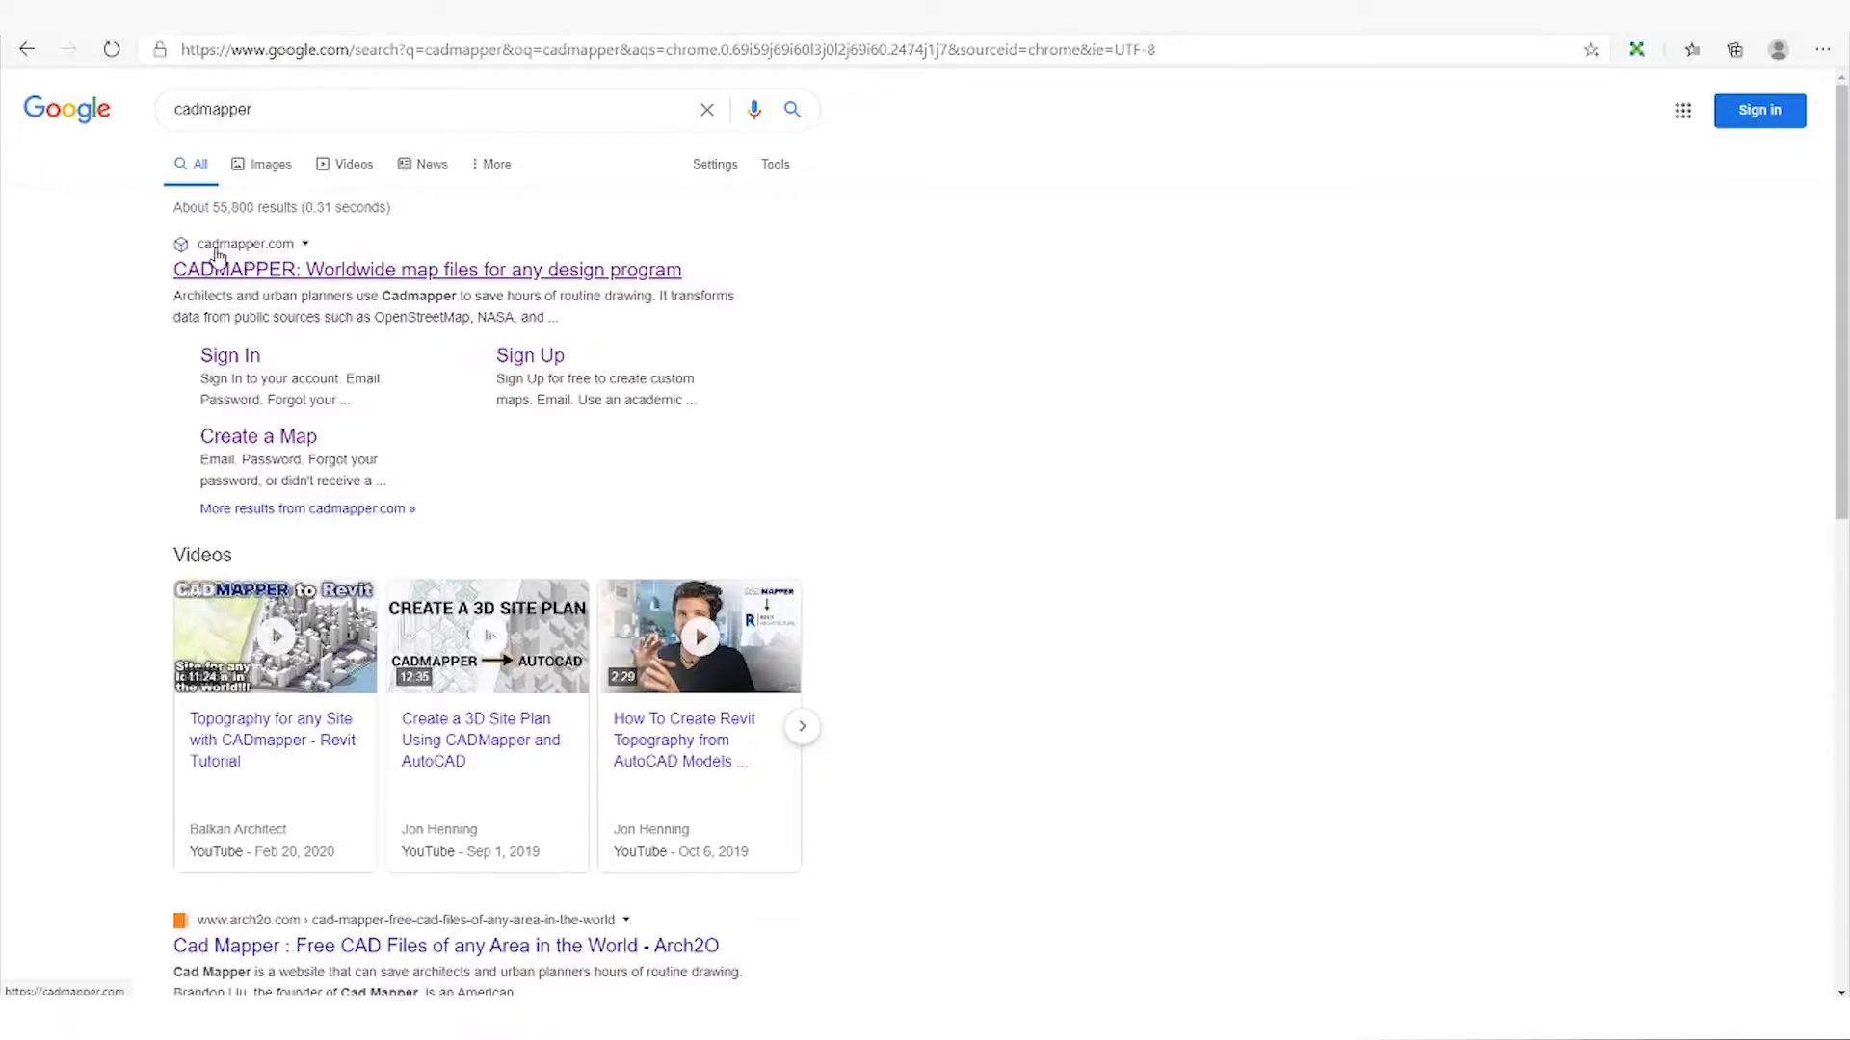
pyautogui.click(264, 274)
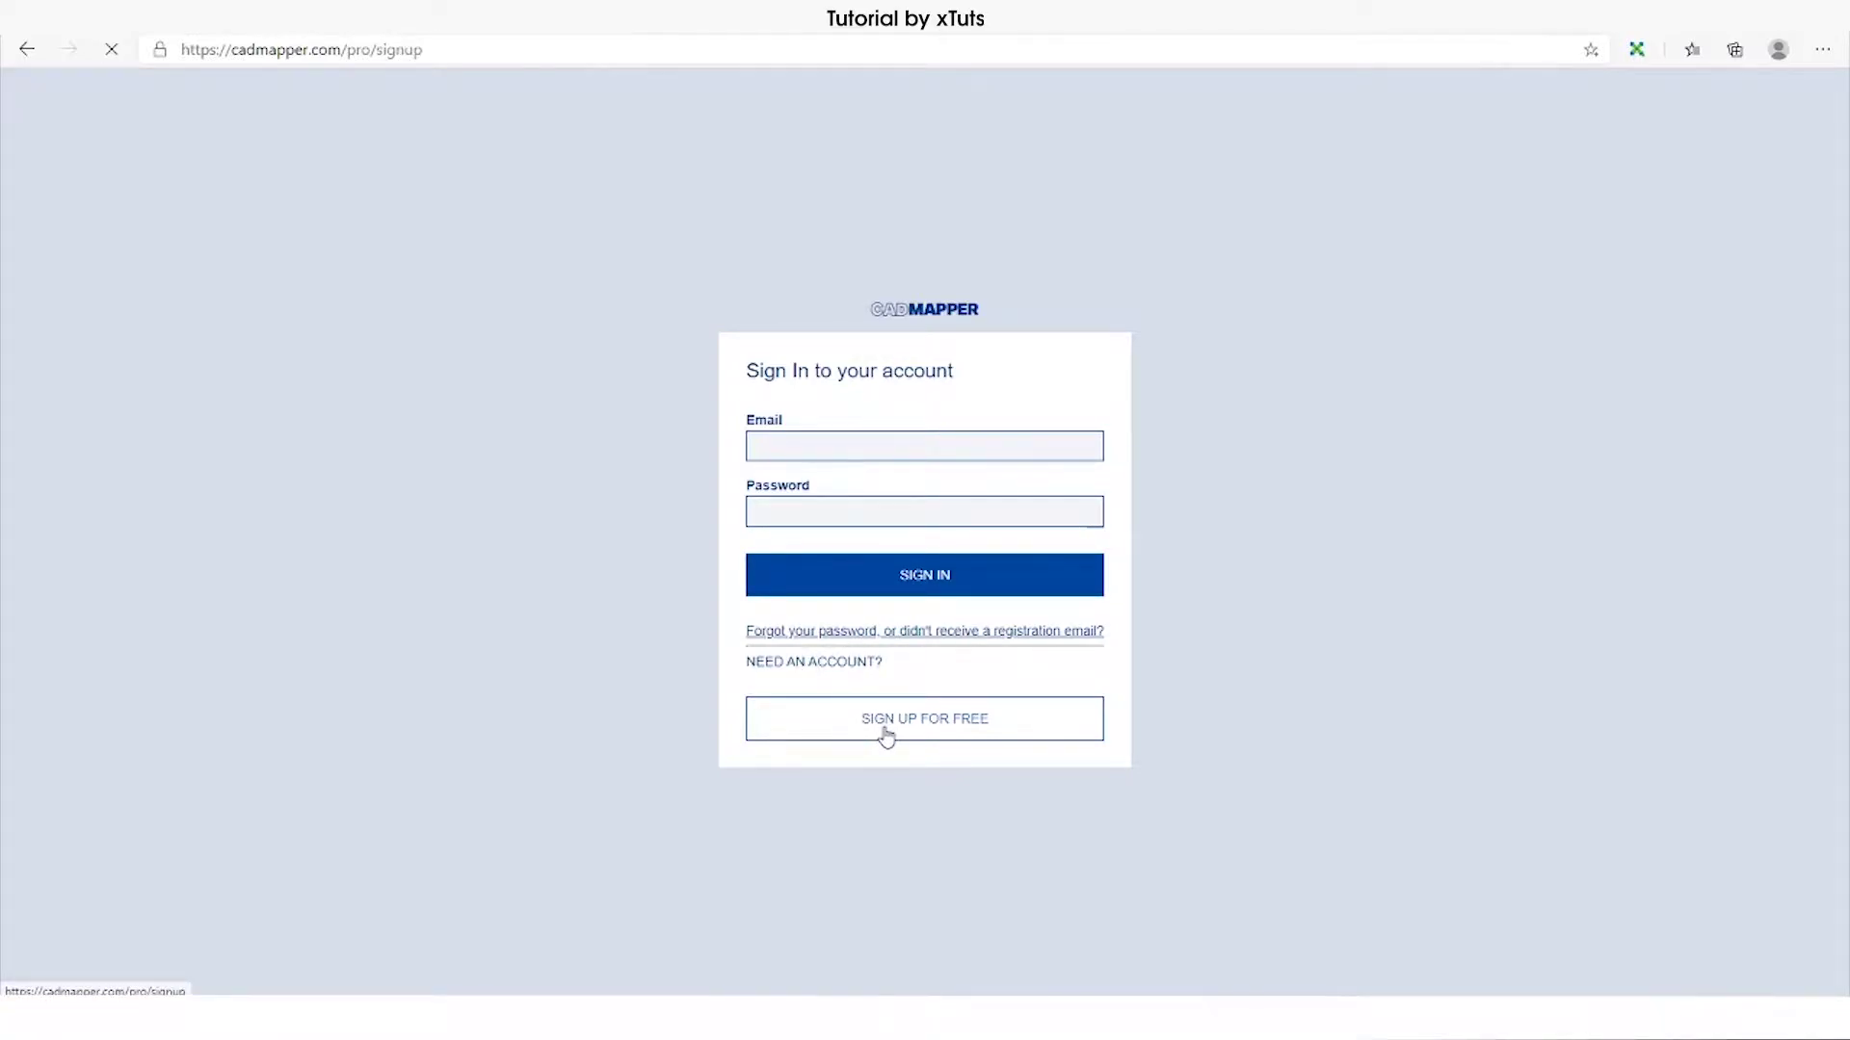
# Try the free sign-up form and accept the terms, then go back and sign in with saved credentials.
pyautogui.click(677, 405)
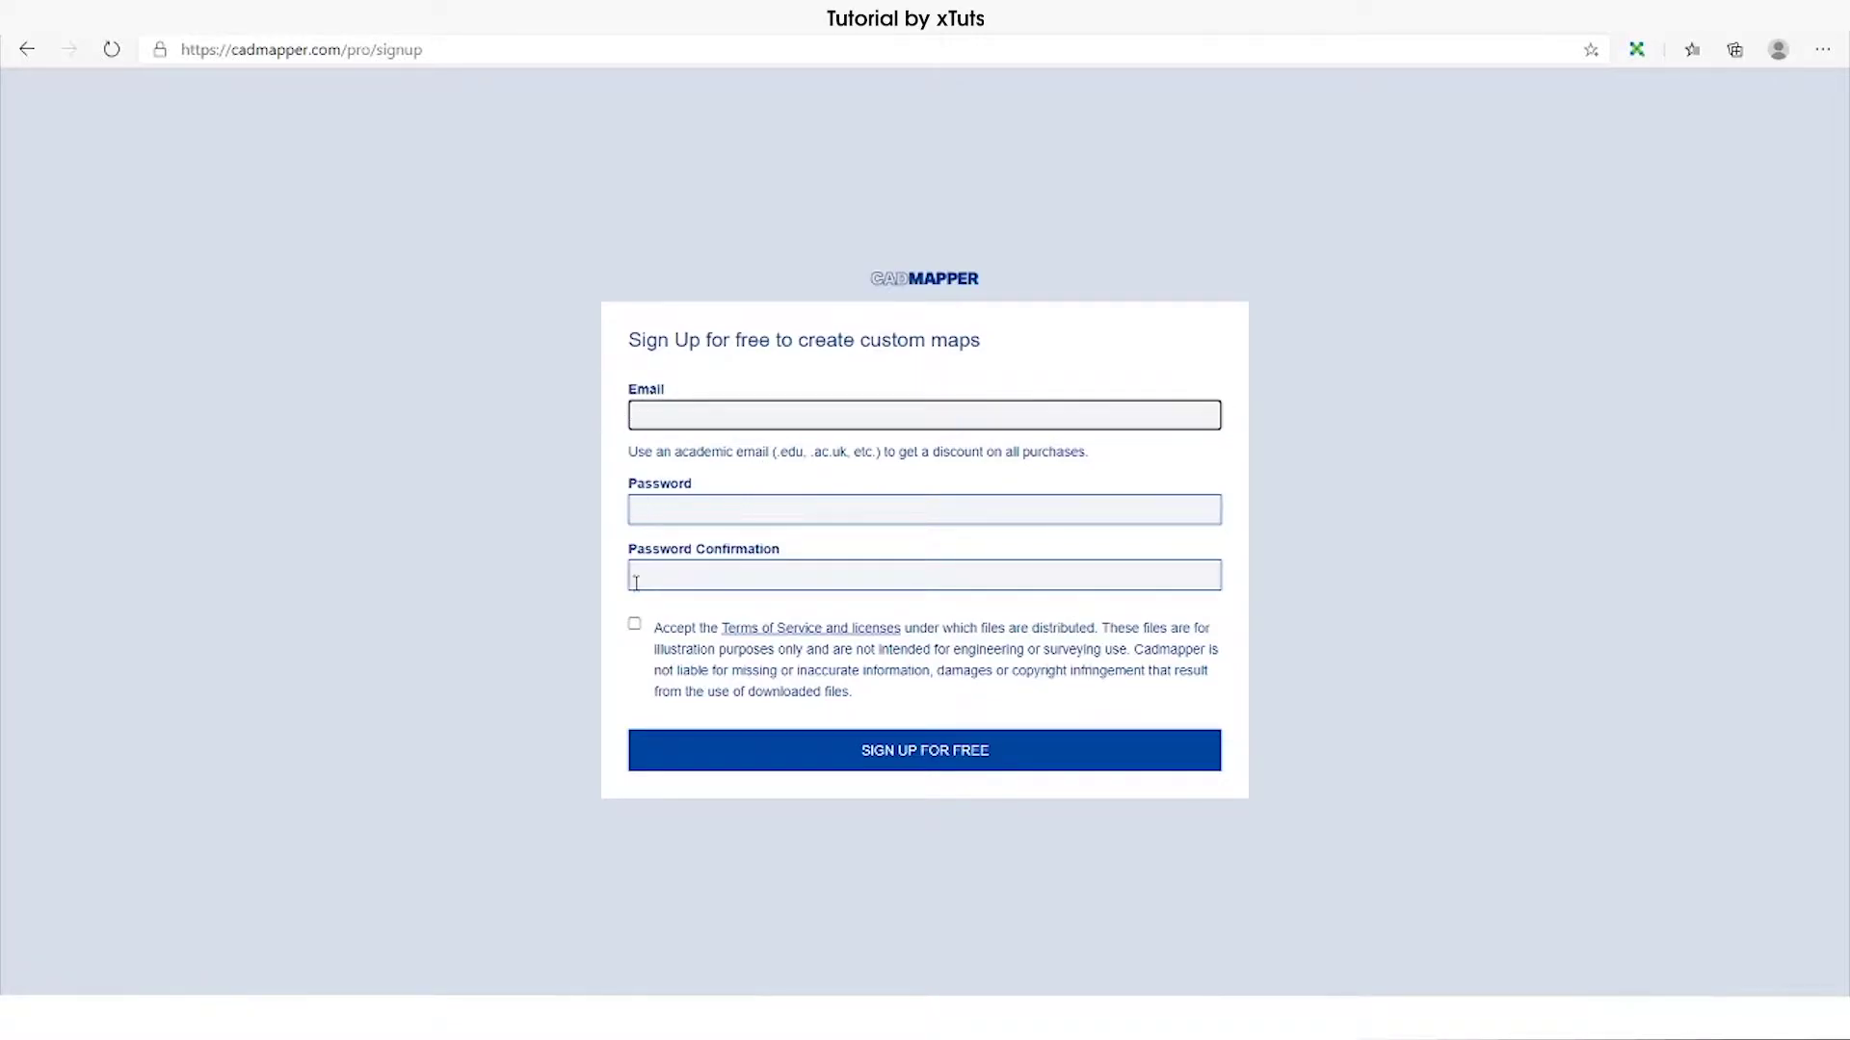
pyautogui.click(636, 625)
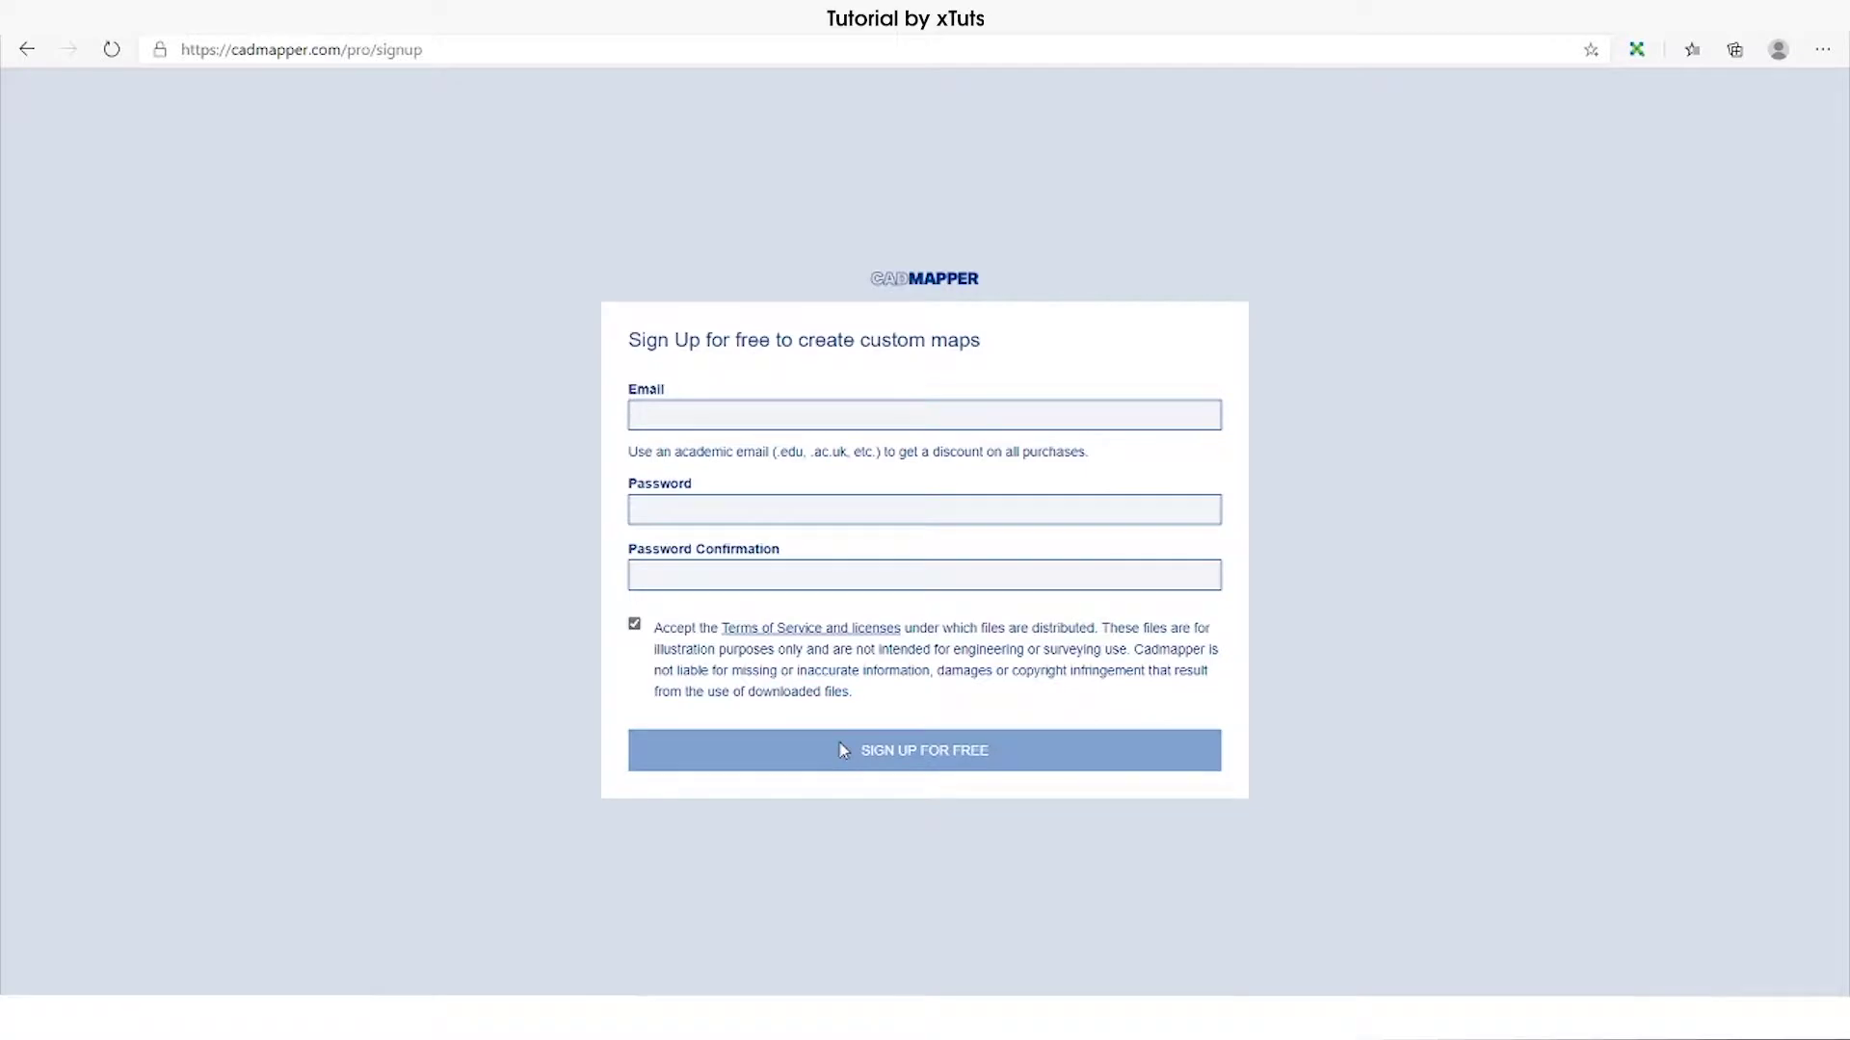
pyautogui.hotkey('alt', 'Left')
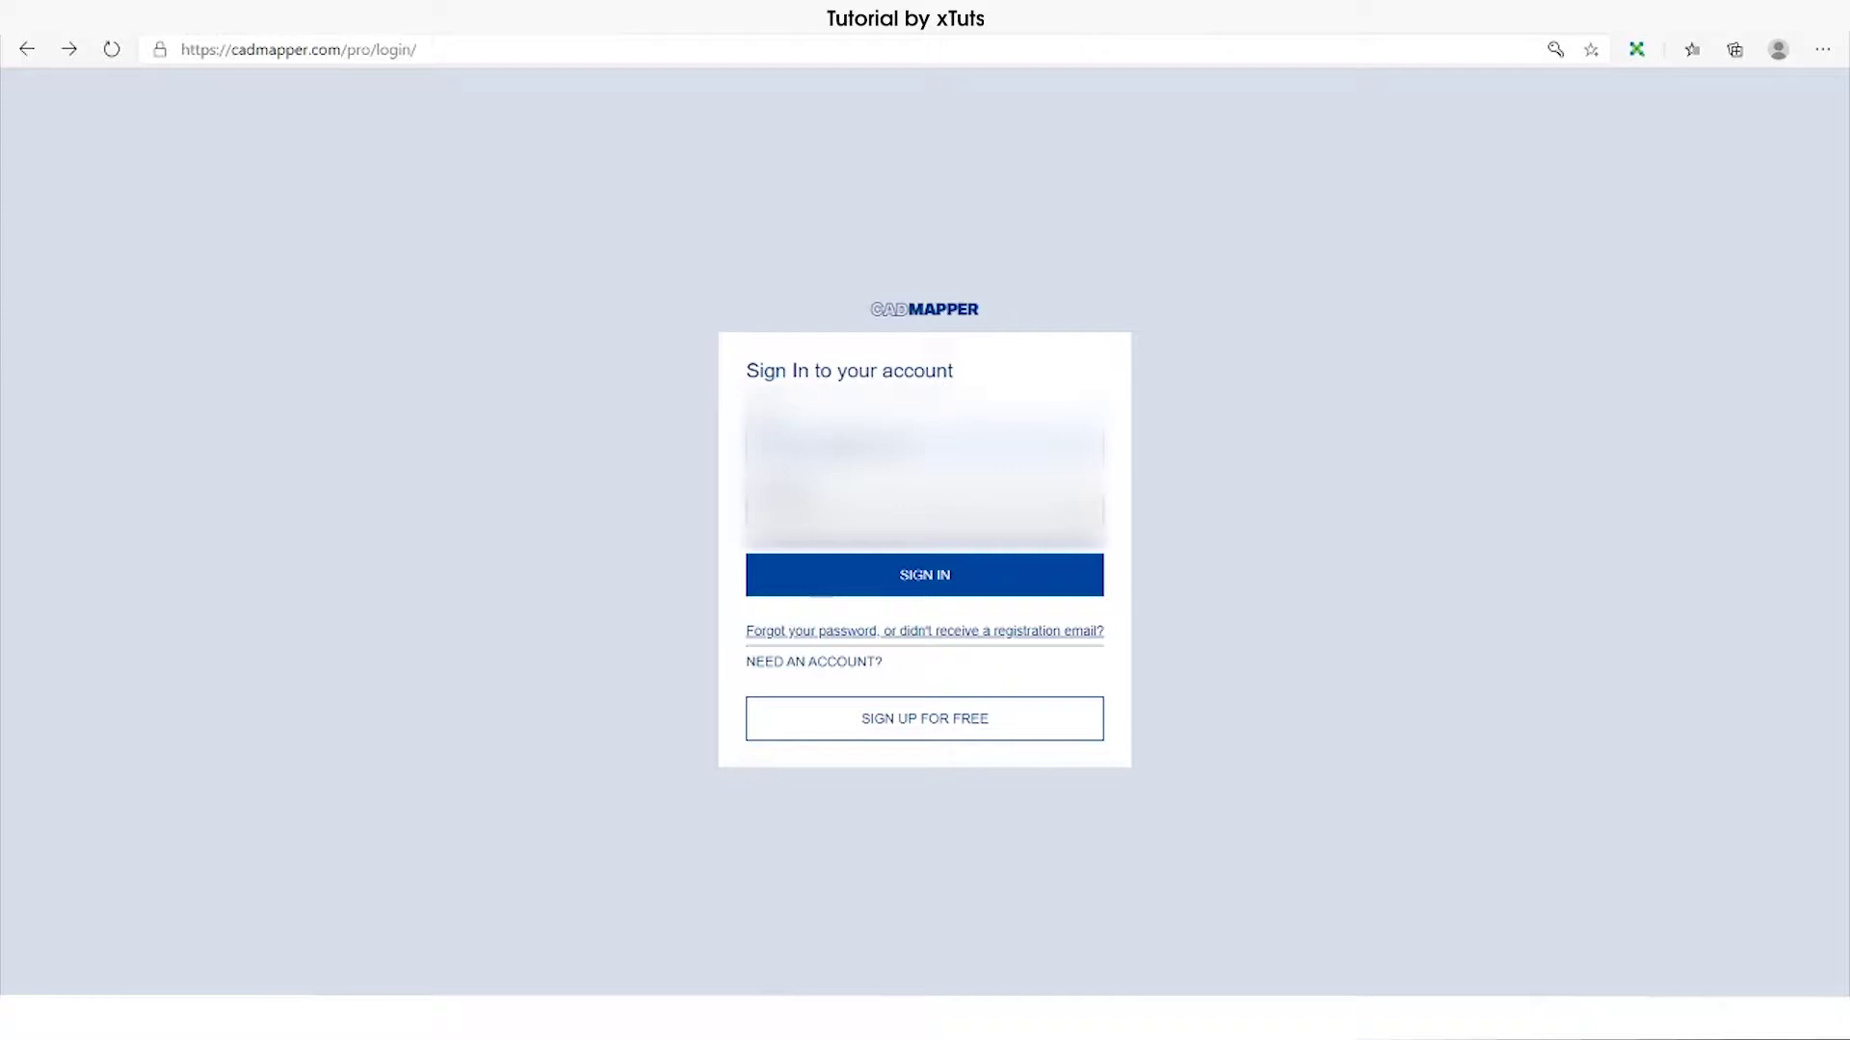
pyautogui.click(881, 569)
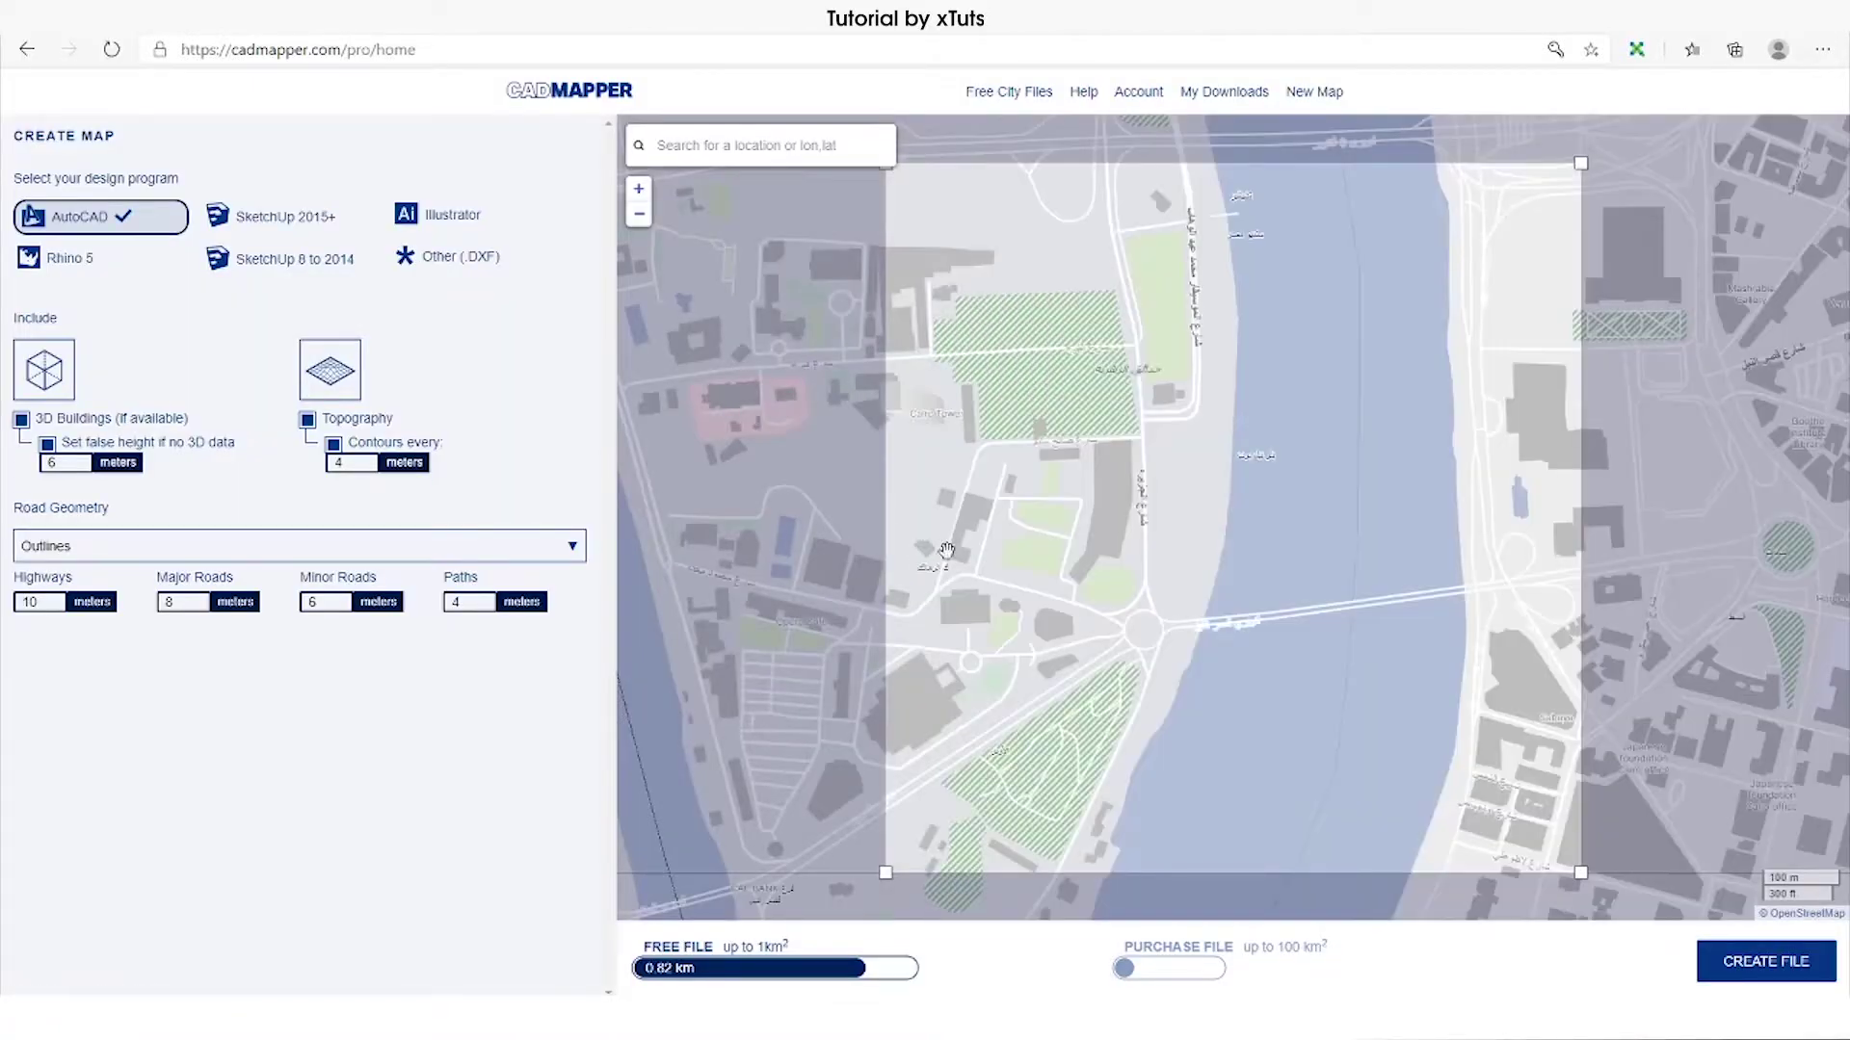
# Zoom out, search the map for Az-Zamalik, Egypt, and zoom in on the Nile bridge.
pyautogui.scroll(-1, 965, 564)
pyautogui.scroll(-1, 978, 558)
pyautogui.scroll(-1, 992, 555)
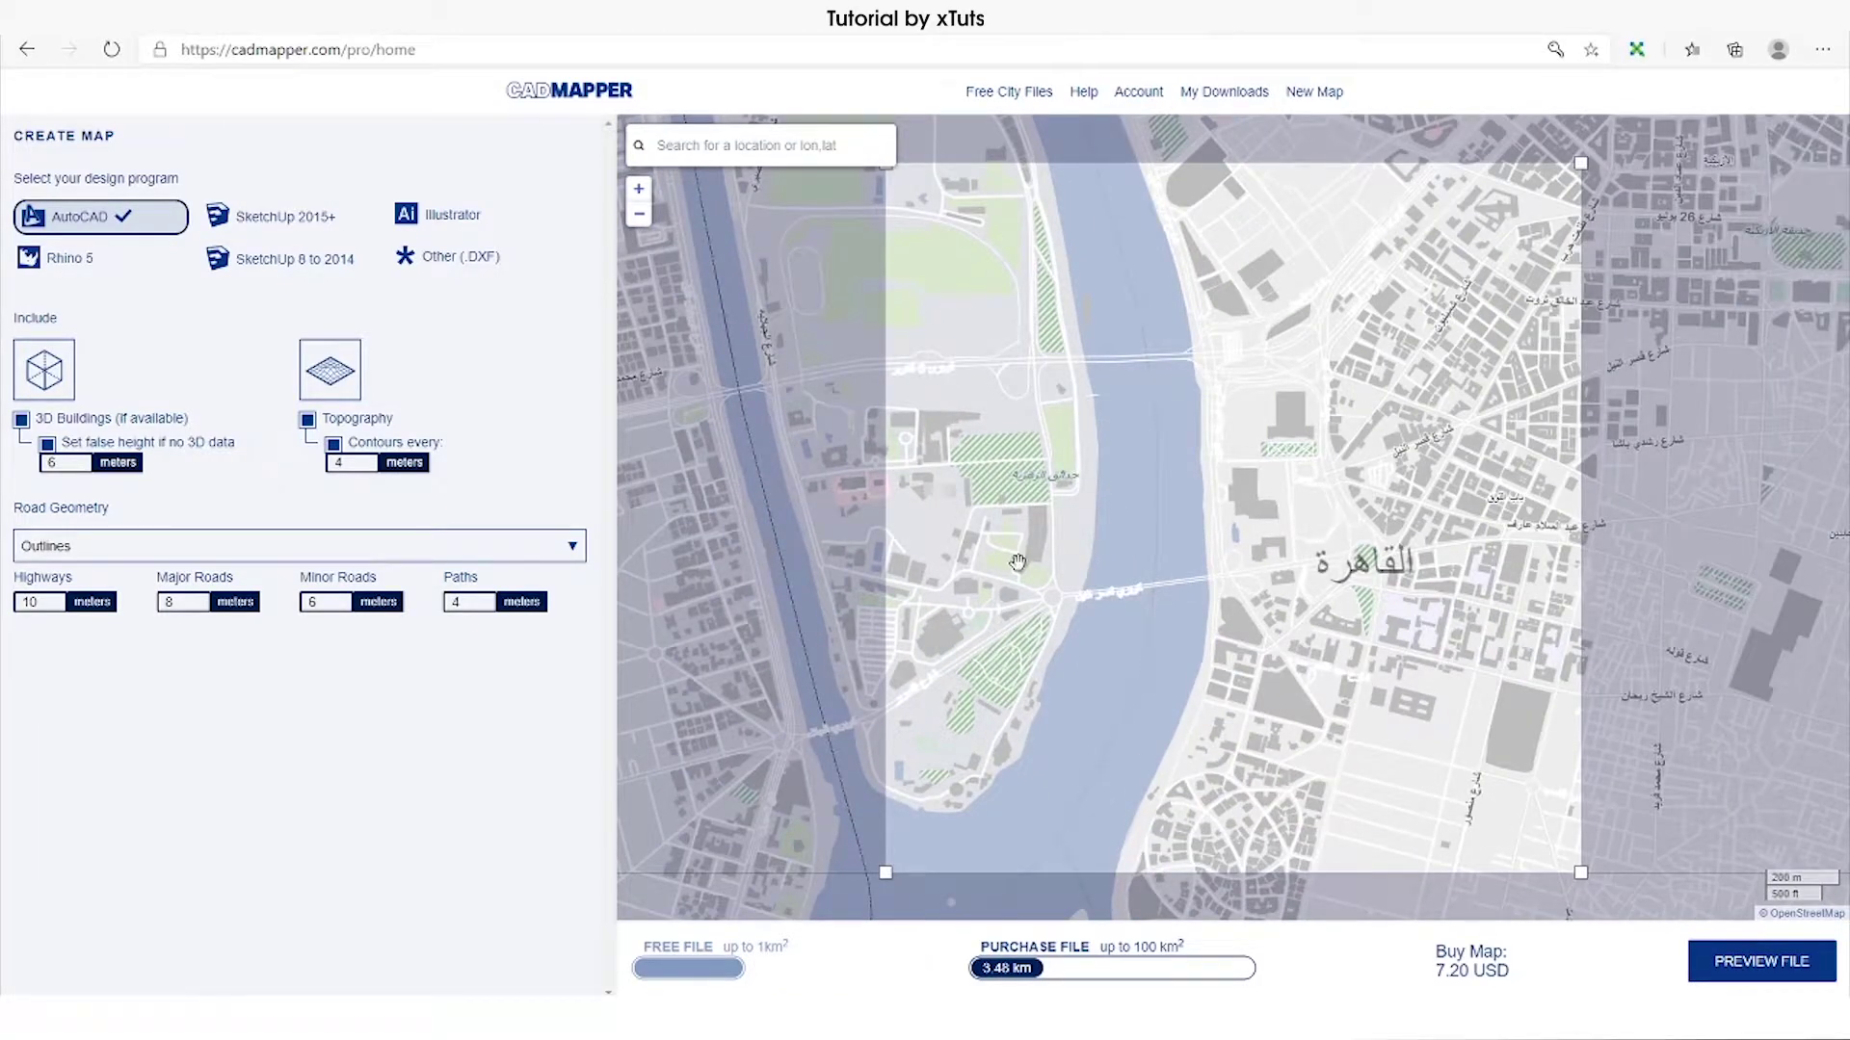
pyautogui.scroll(-1, 1018, 561)
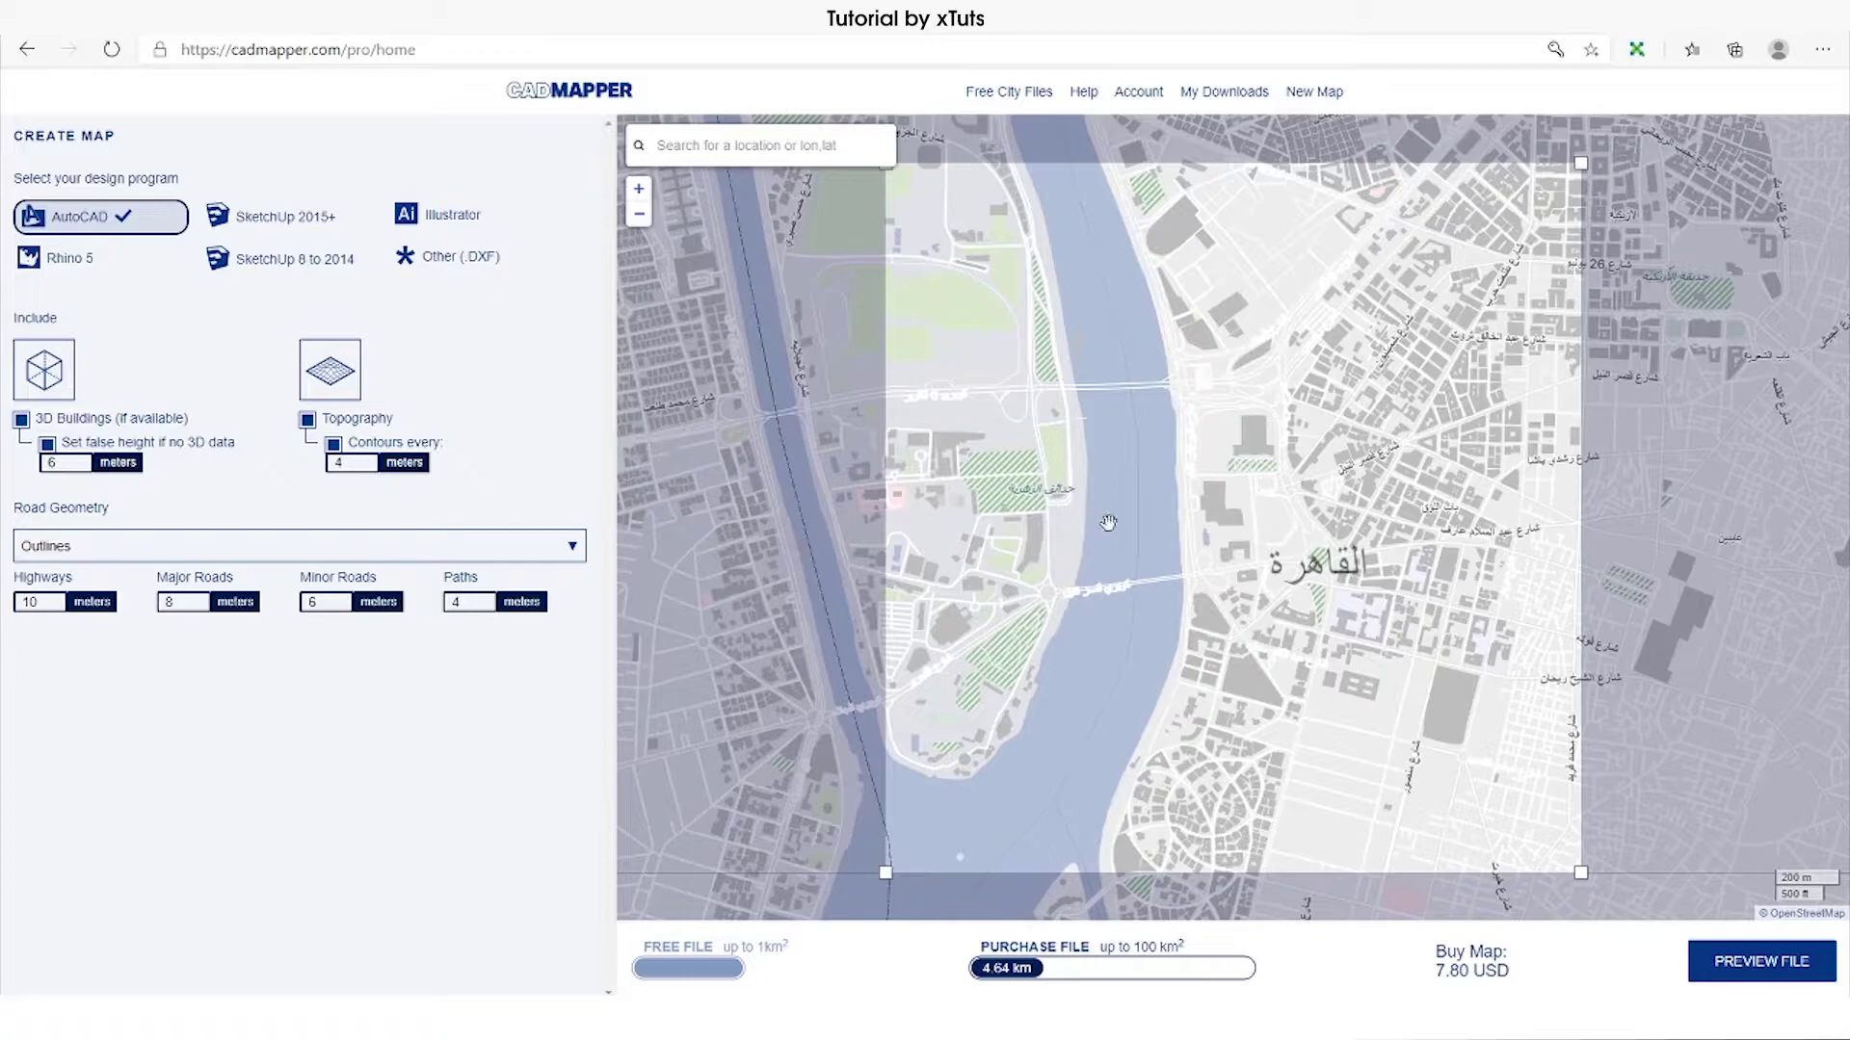
pyautogui.scroll(-1, 1108, 522)
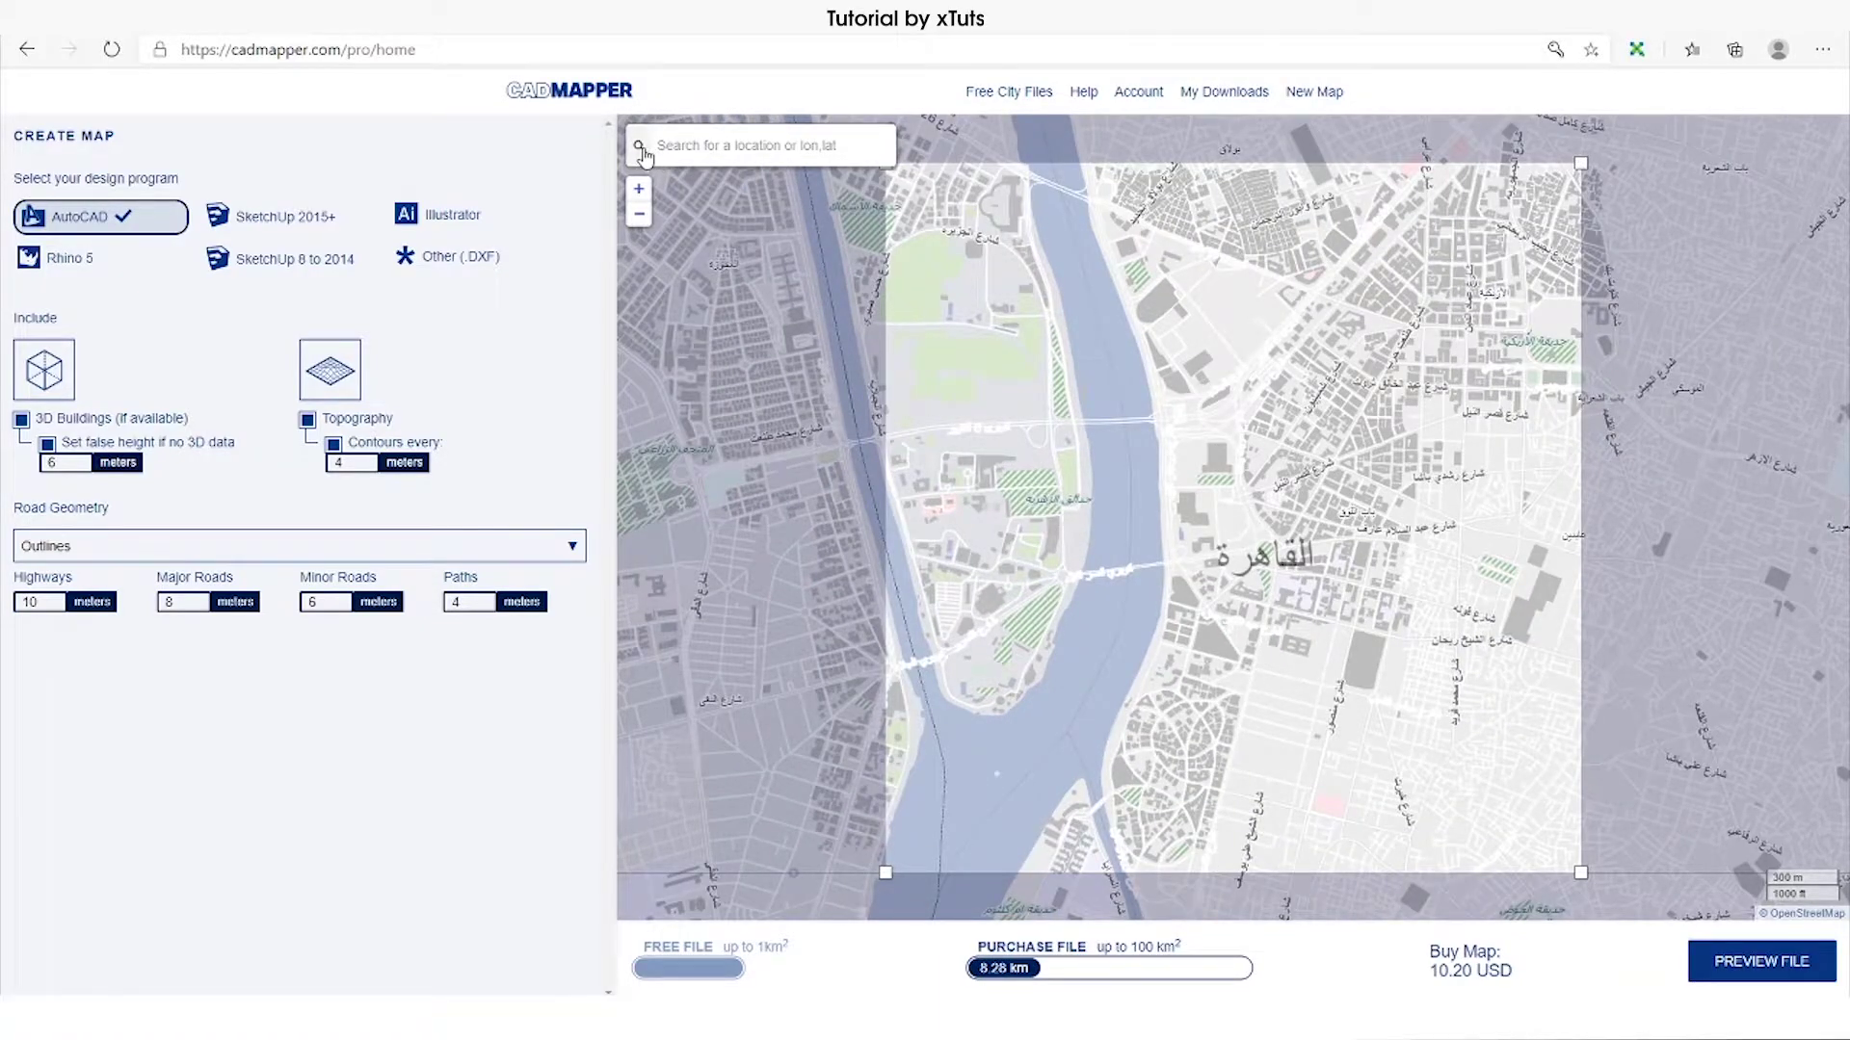
pyautogui.click(707, 147)
pyautogui.write('azza')
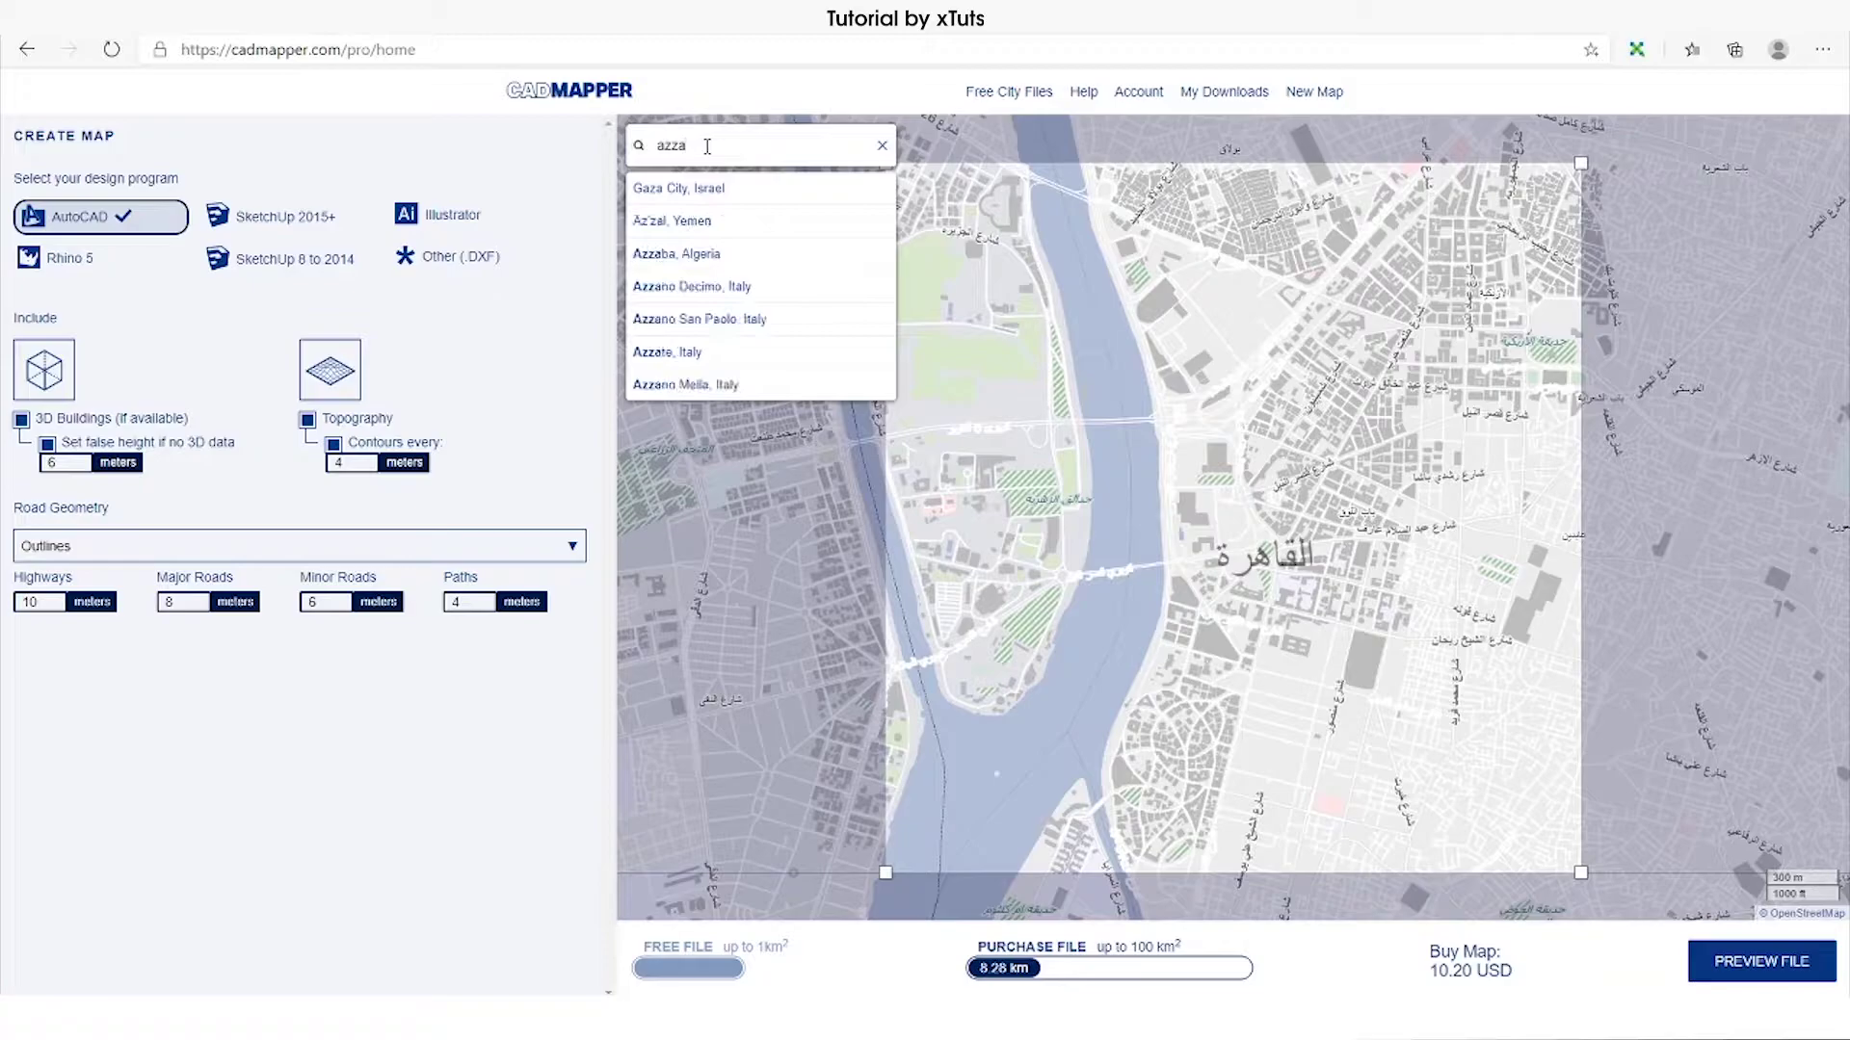
pyautogui.write('-zam')
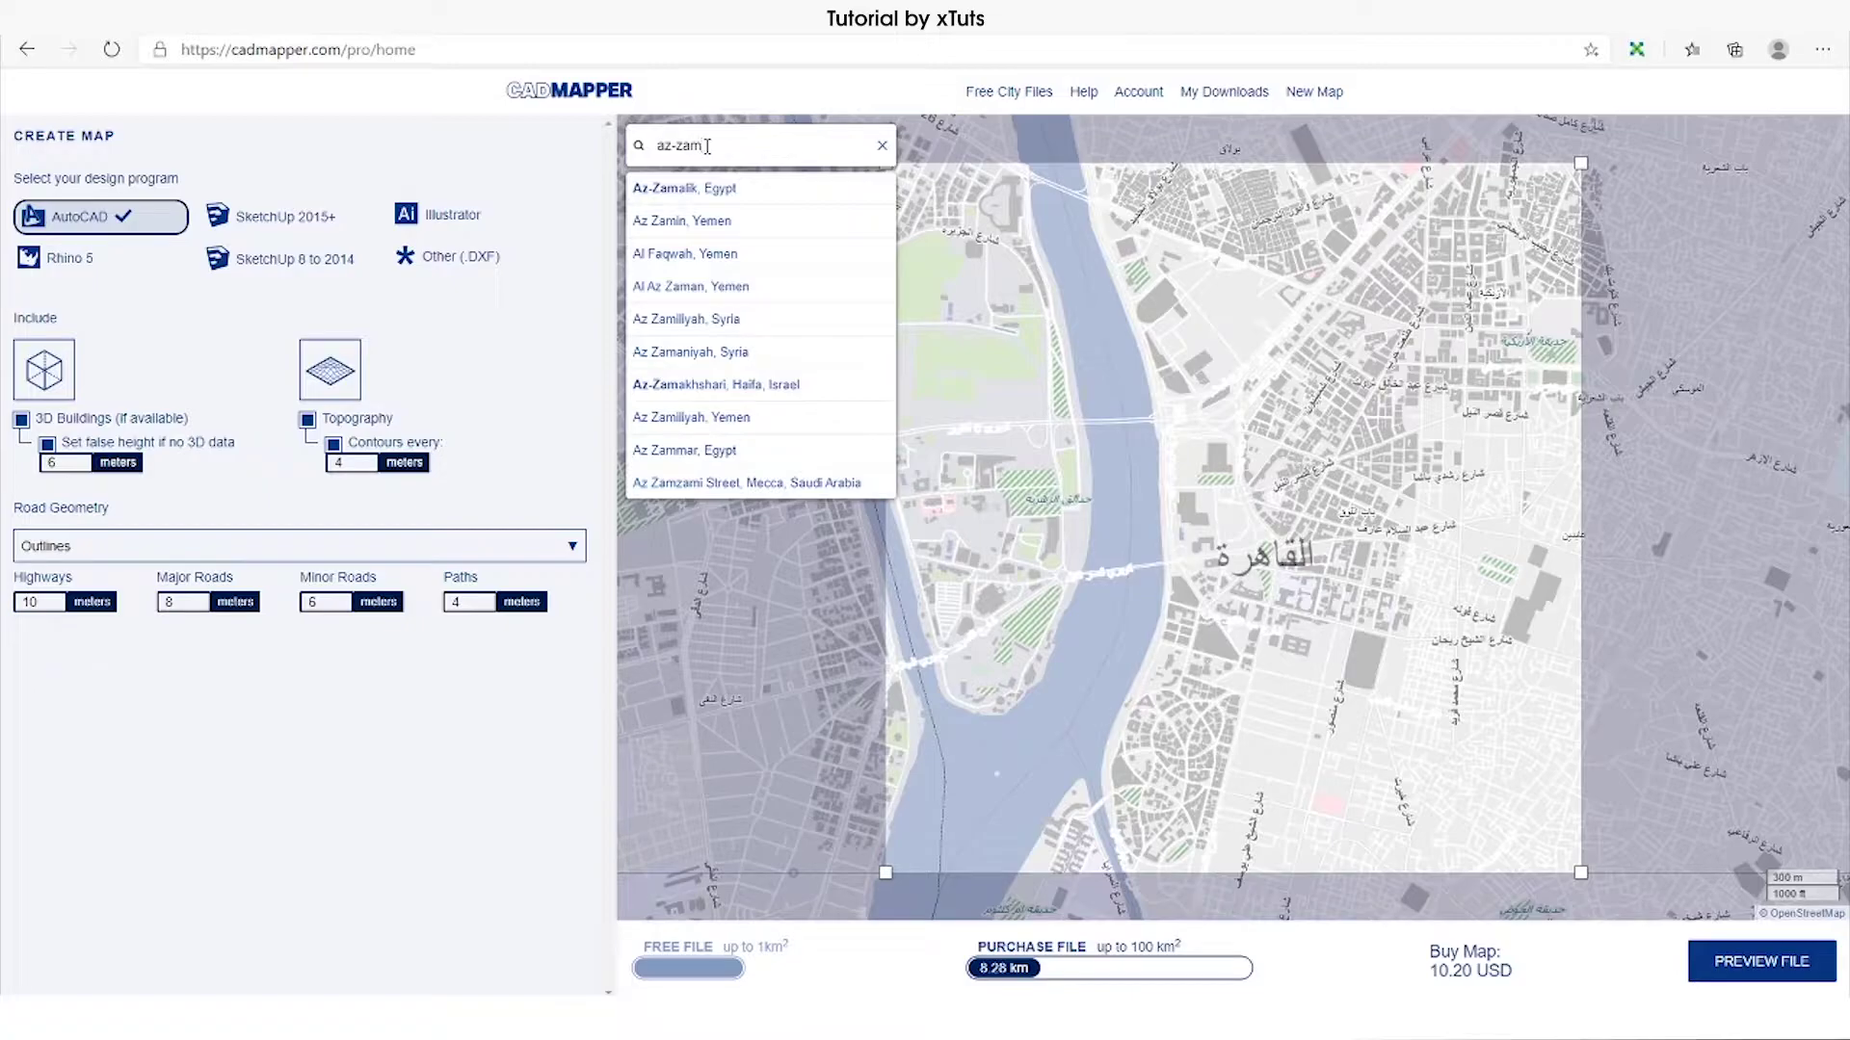
pyautogui.click(716, 190)
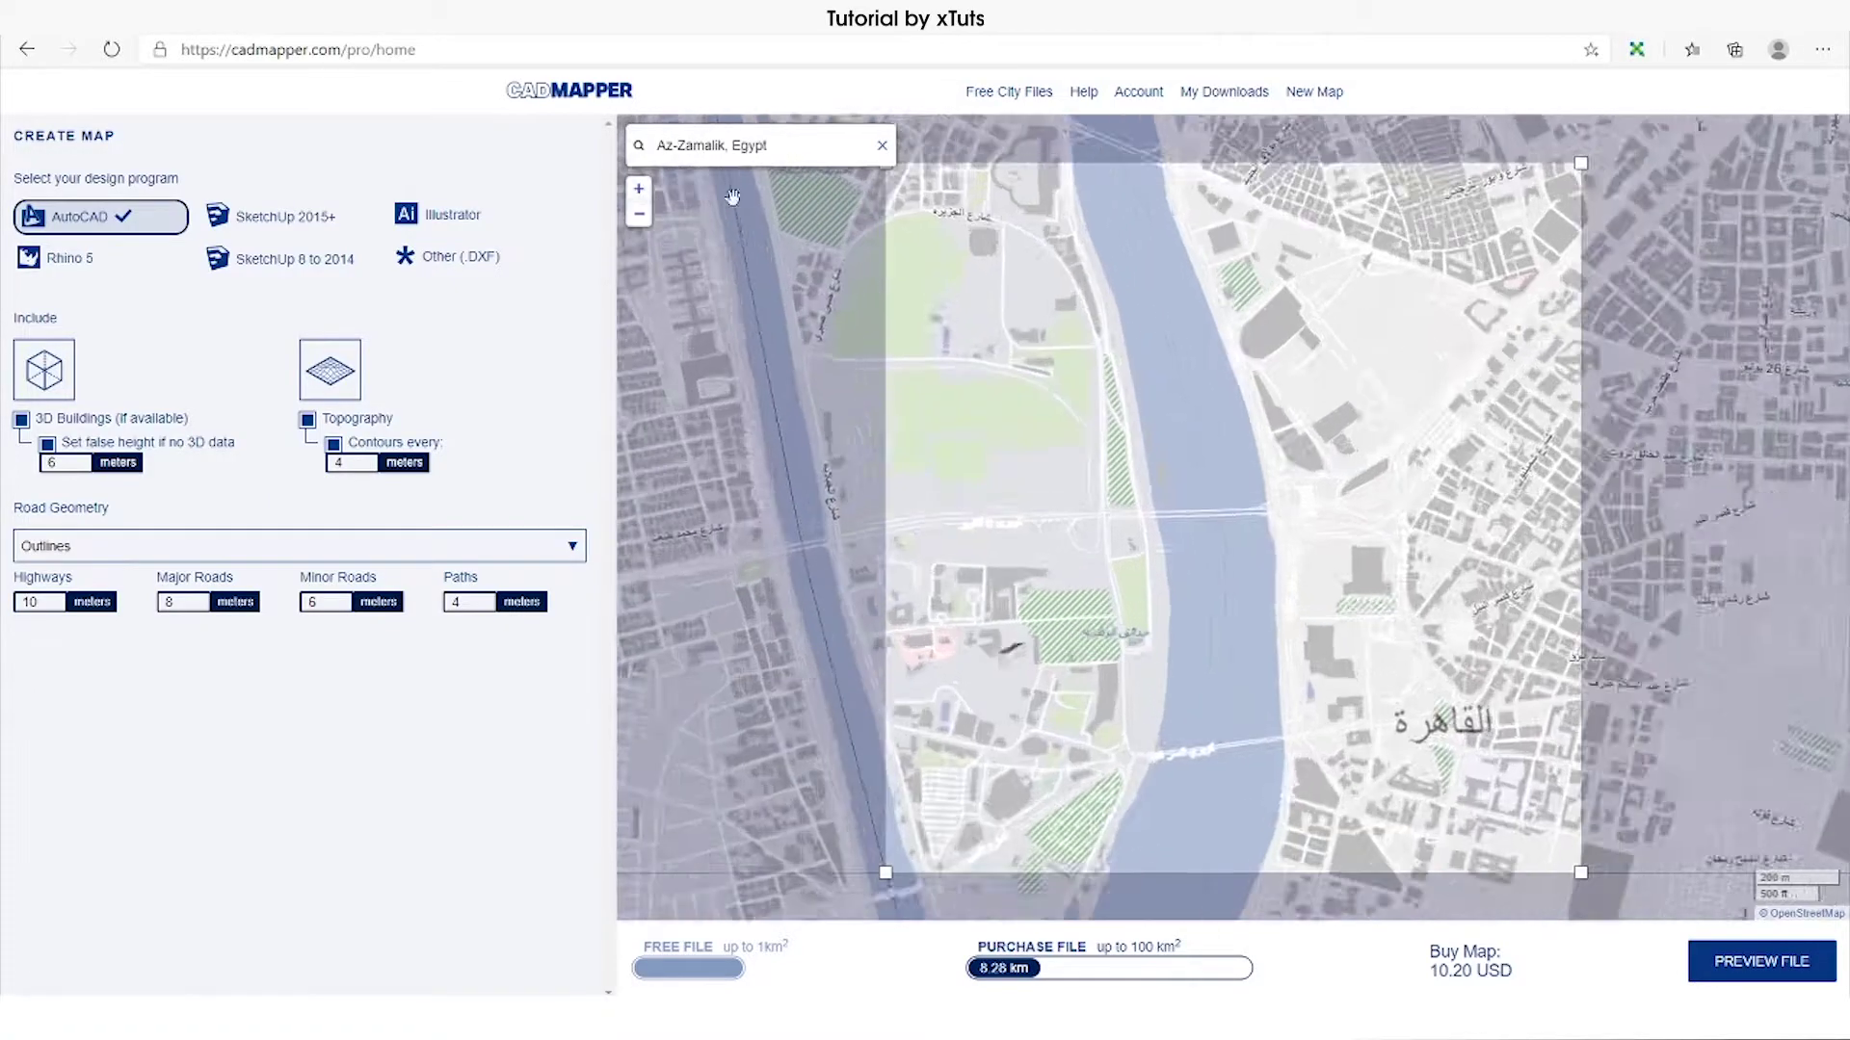
pyautogui.scroll(1, 1410, 433)
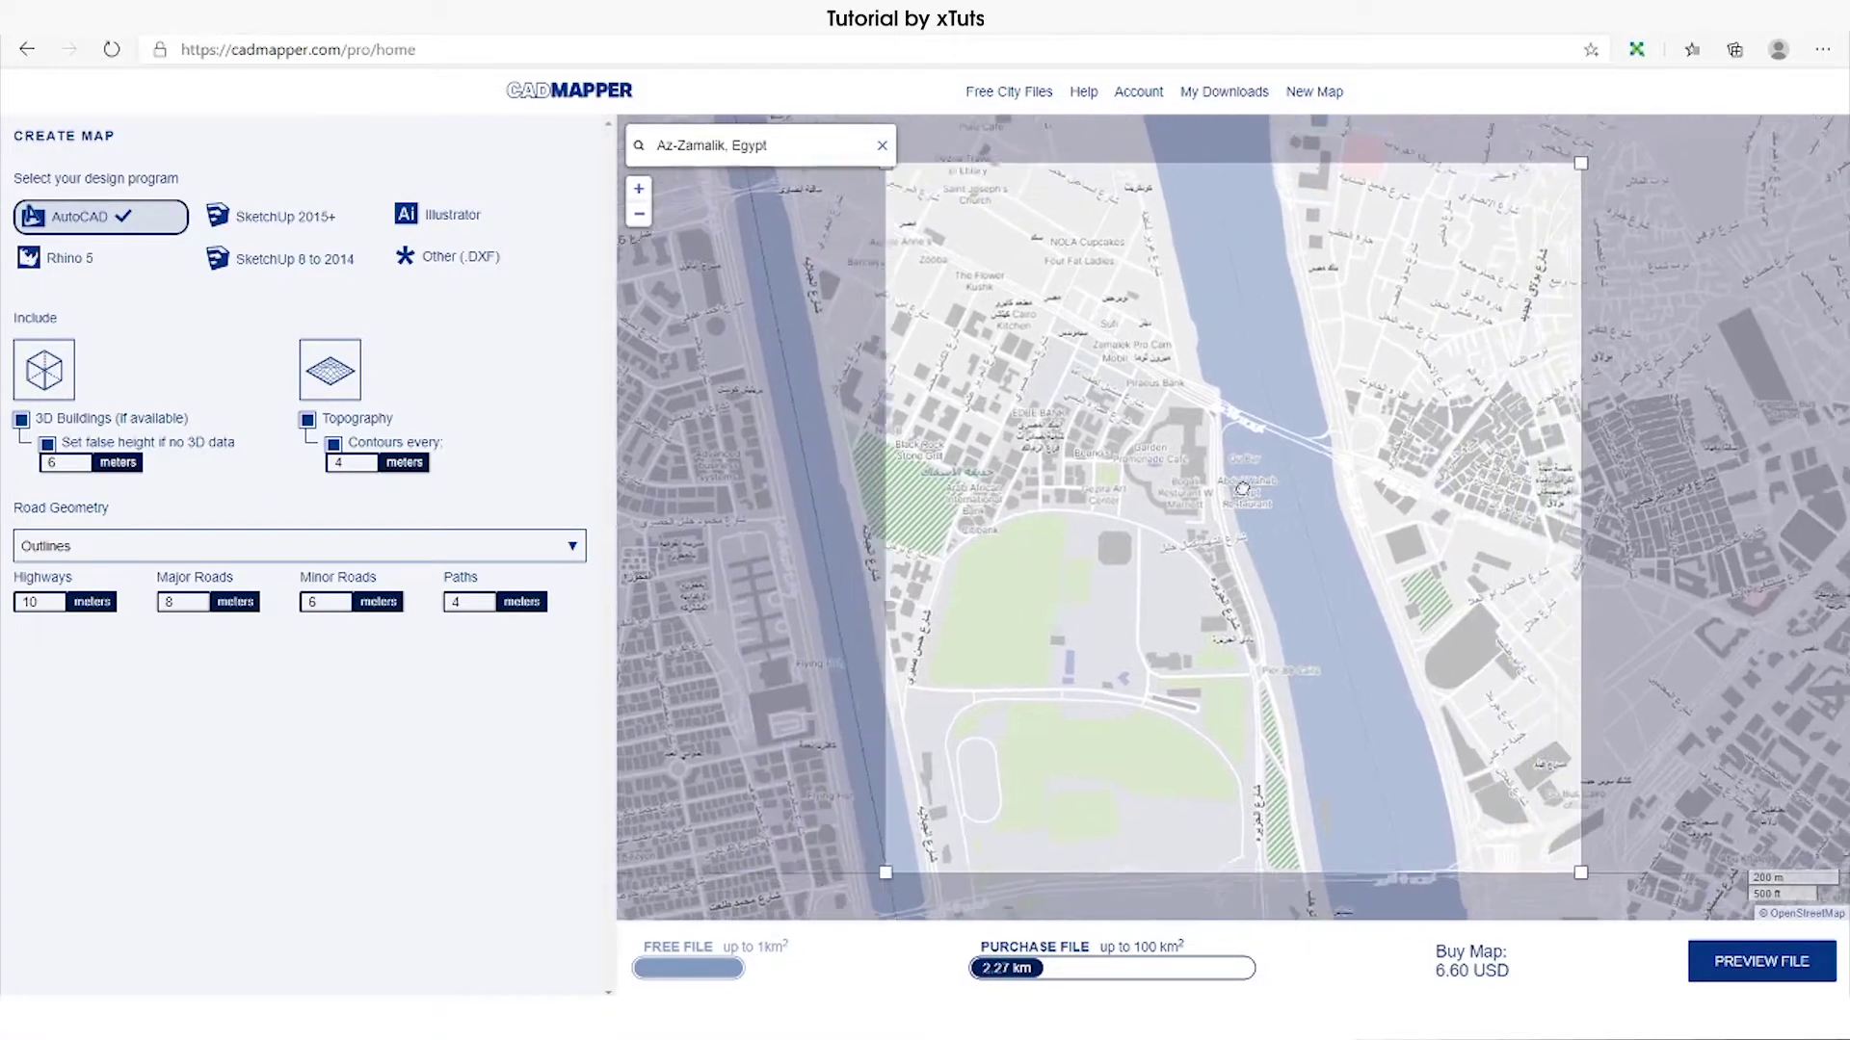
pyautogui.scroll(1, 1260, 475)
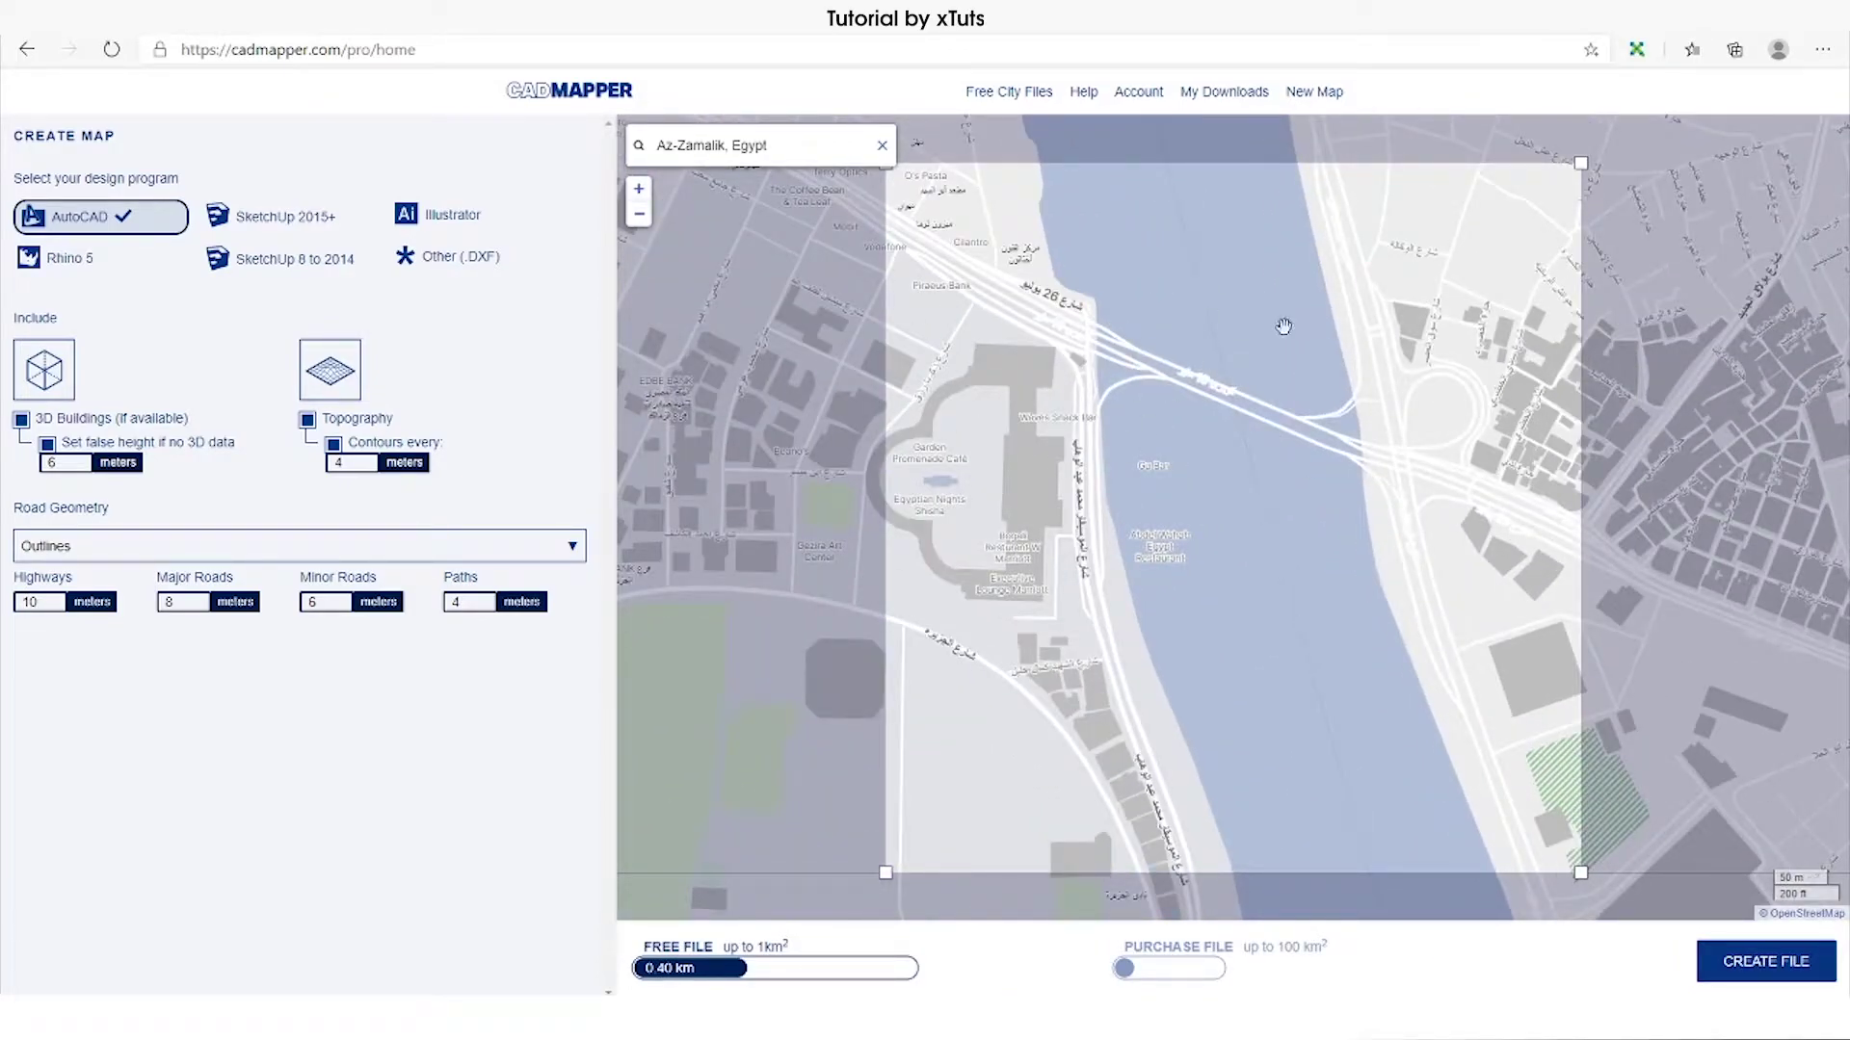
# Pan the map and trim the selection rectangle vertically to about 0.25 km².
pyautogui.moveTo(1269, 432); pyautogui.dragTo(1267, 472)
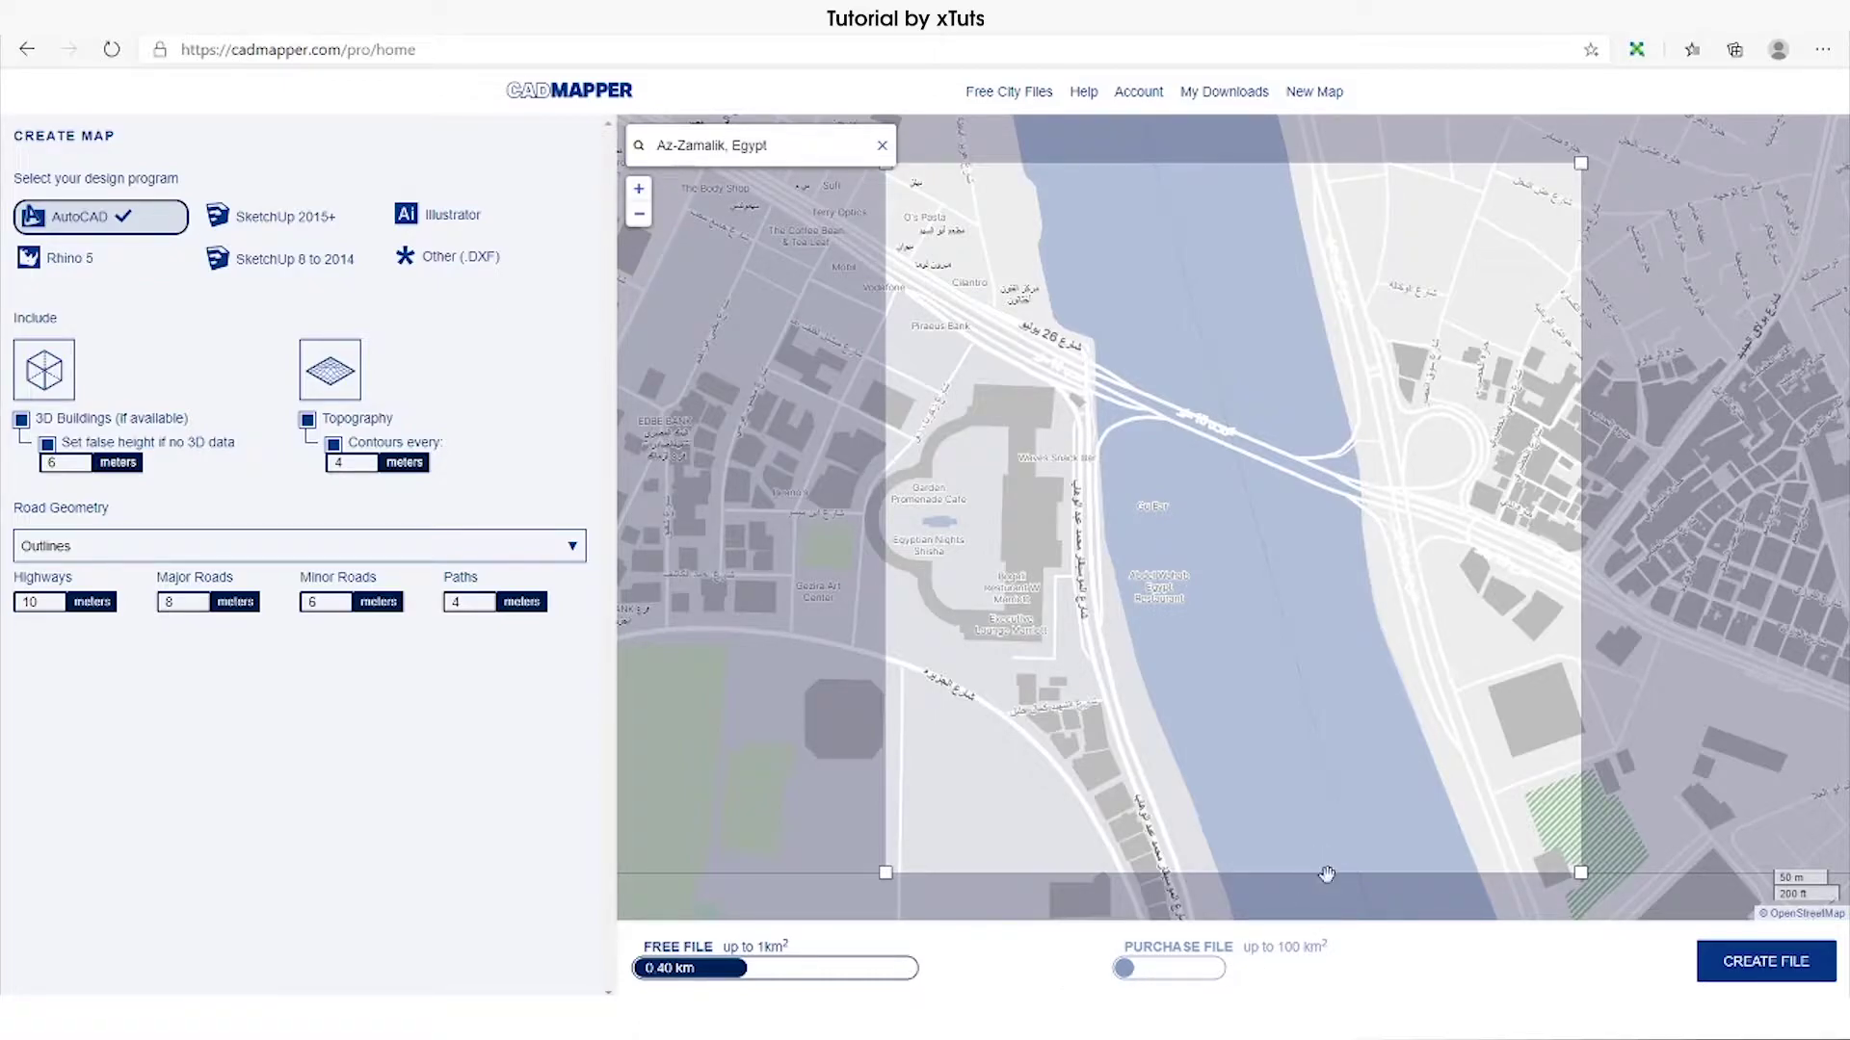
pyautogui.moveTo(884, 884); pyautogui.dragTo(885, 869)
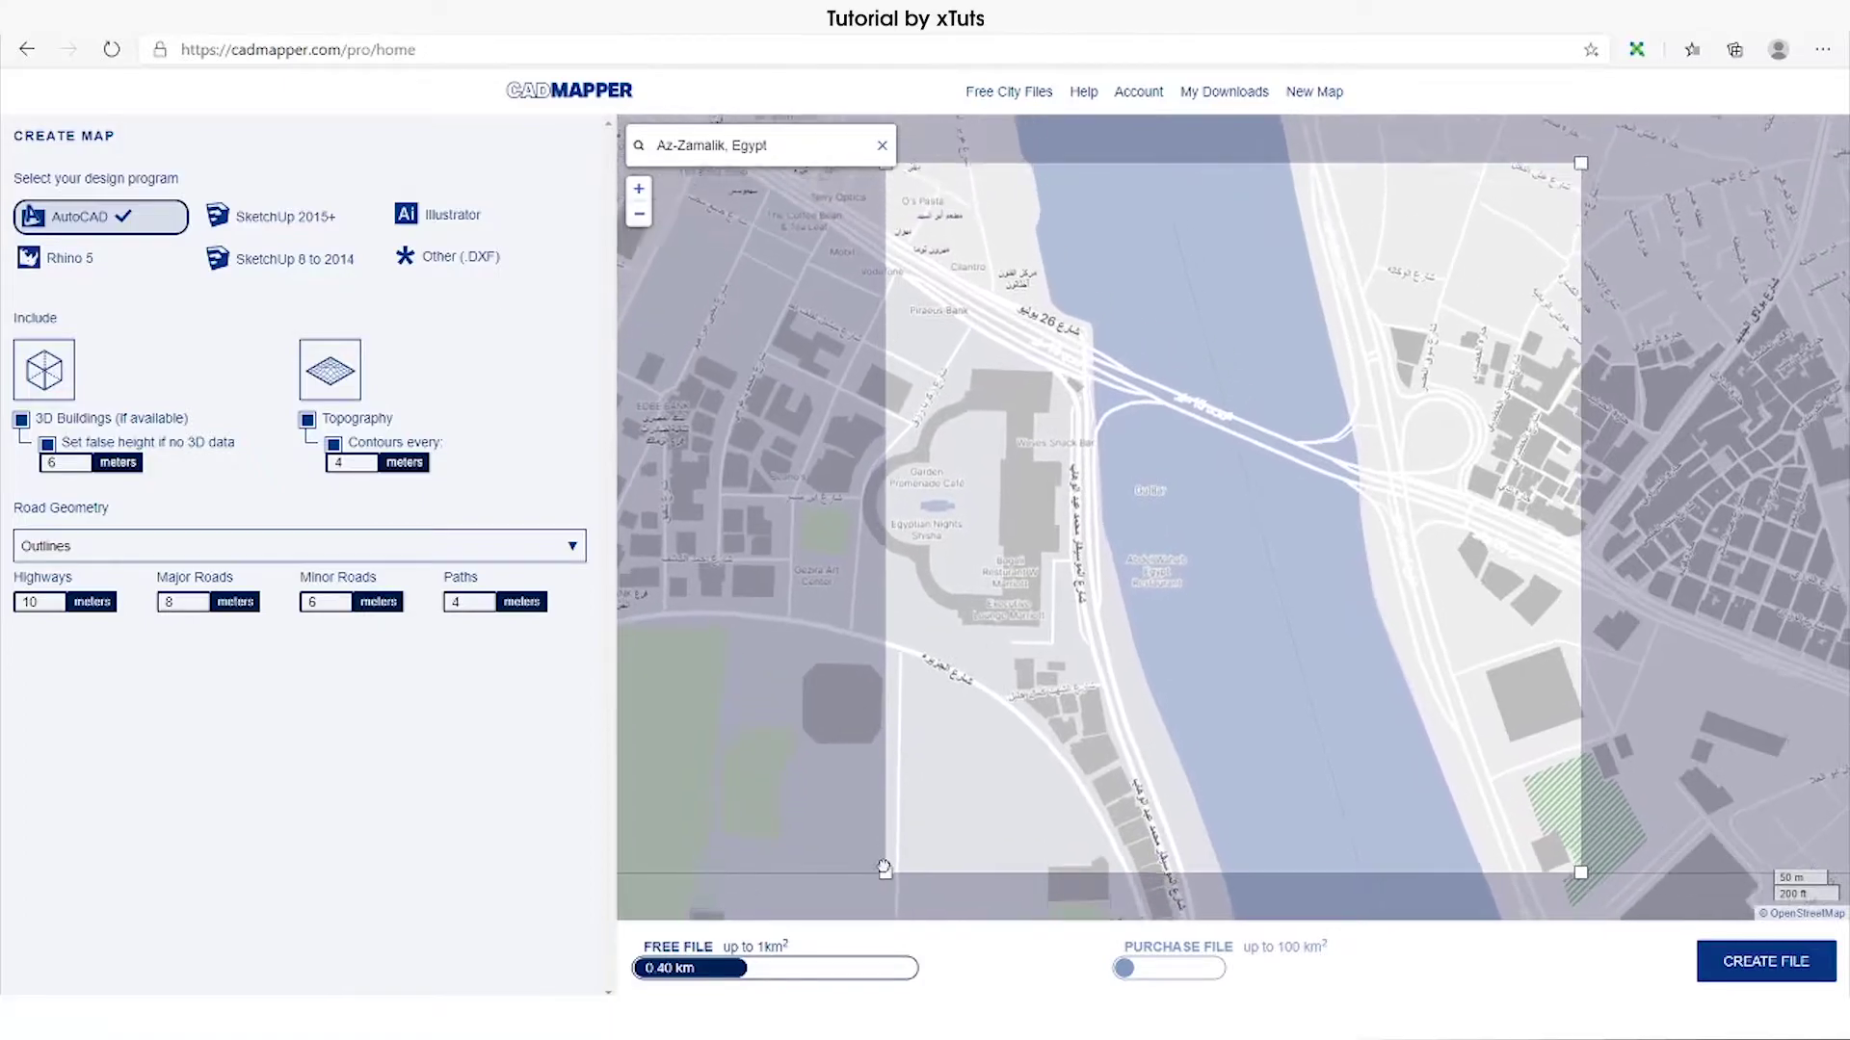
pyautogui.moveTo(1581, 160); pyautogui.dragTo(1587, 279)
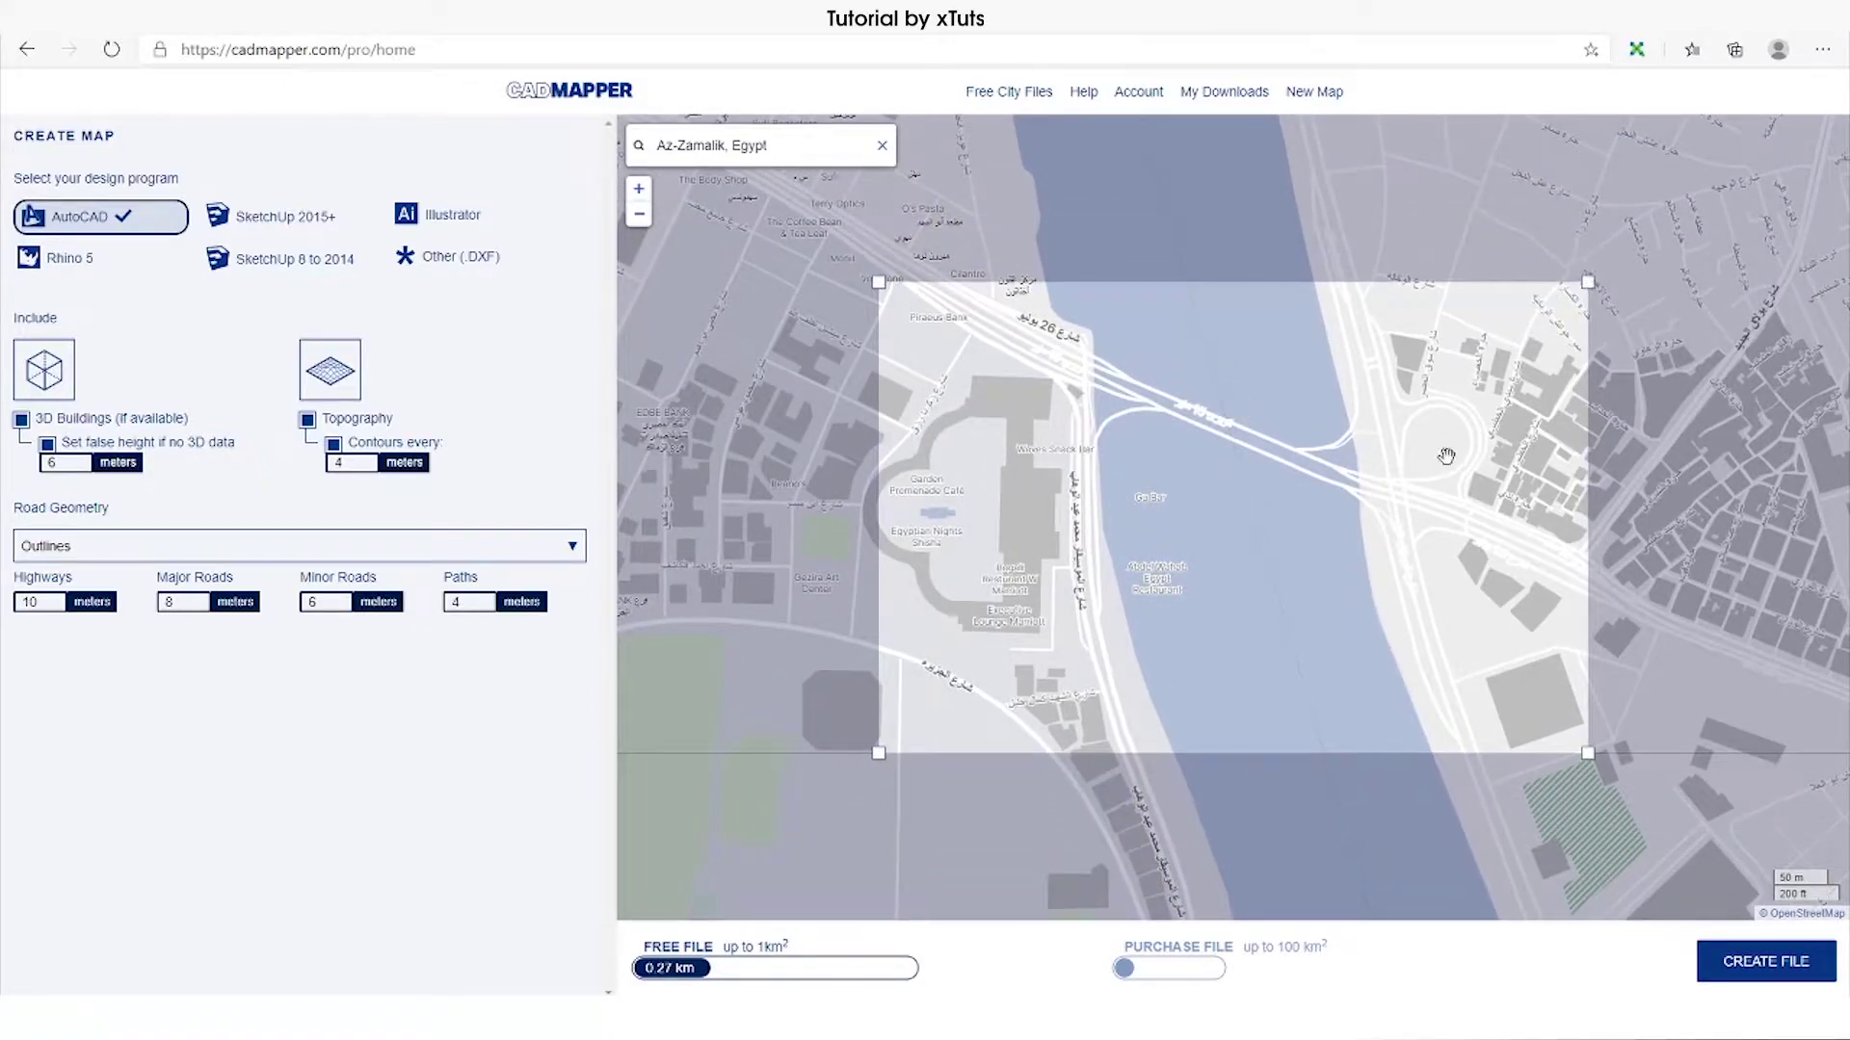
pyautogui.moveTo(1446, 457); pyautogui.dragTo(1451, 578)
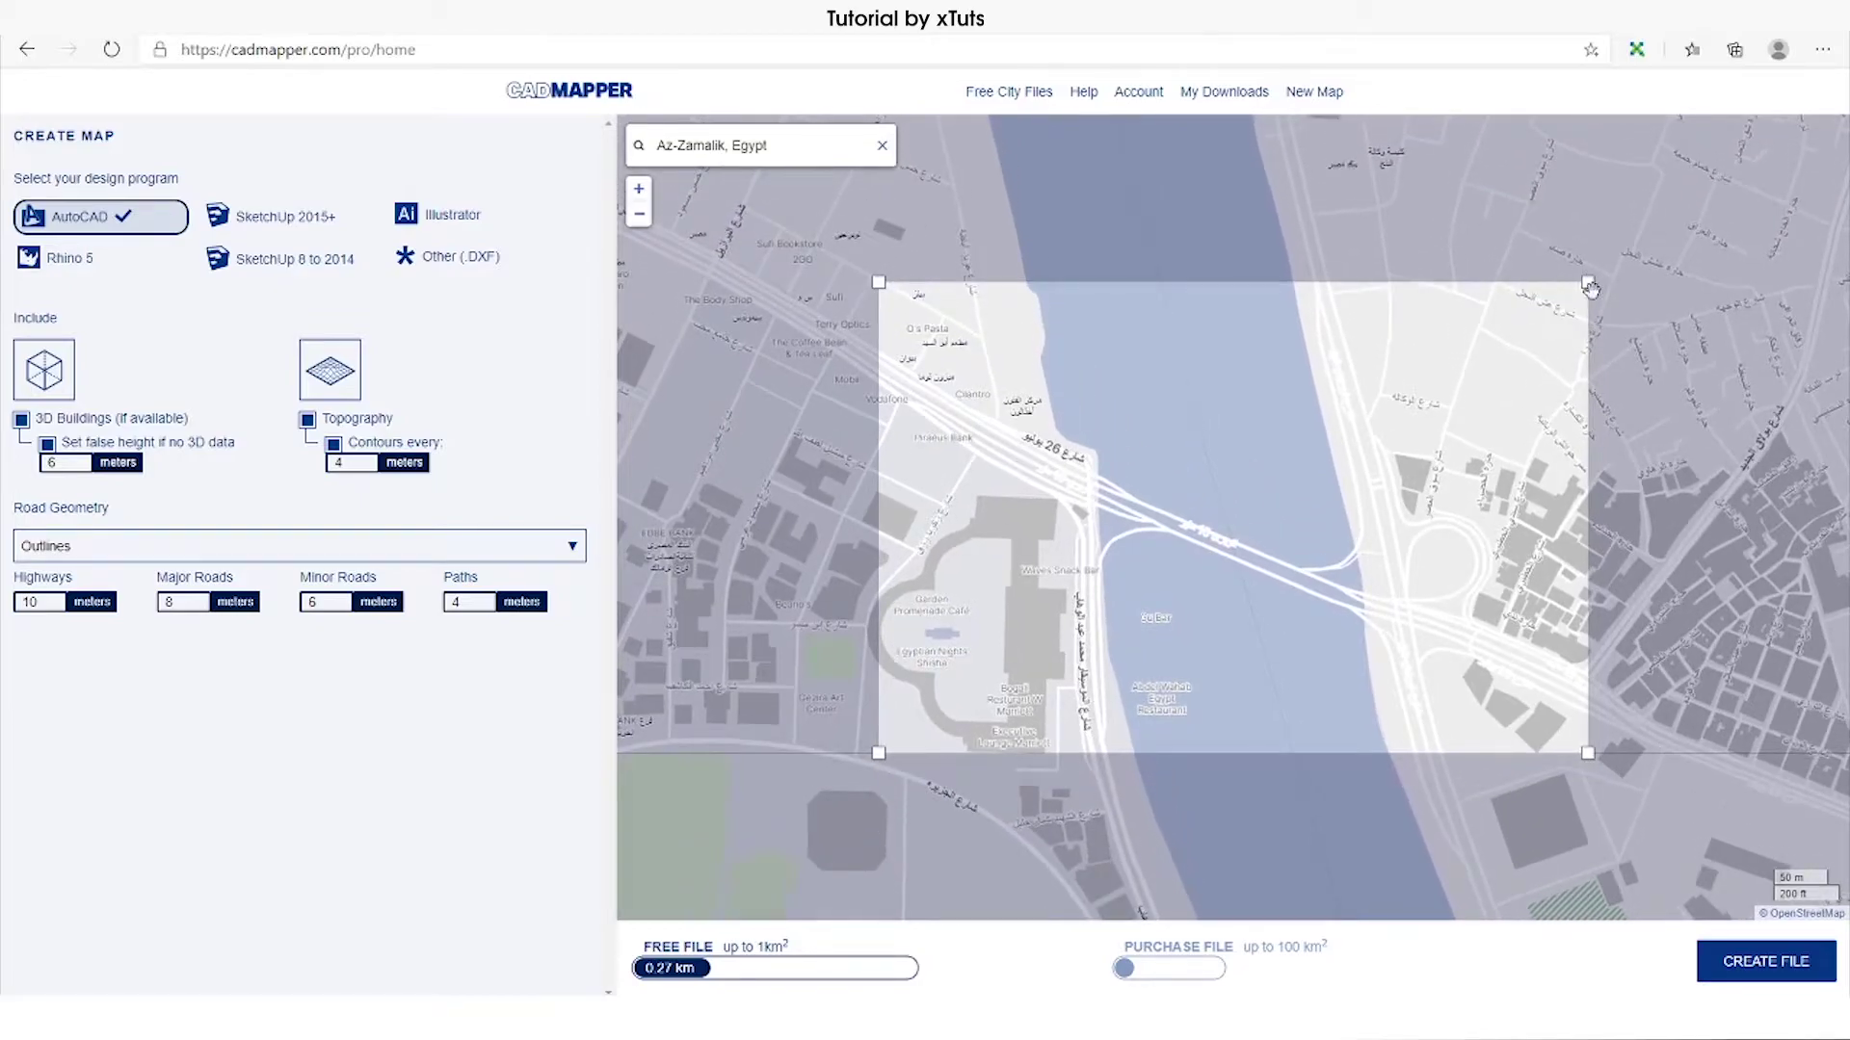
pyautogui.moveTo(1590, 283); pyautogui.dragTo(1588, 302)
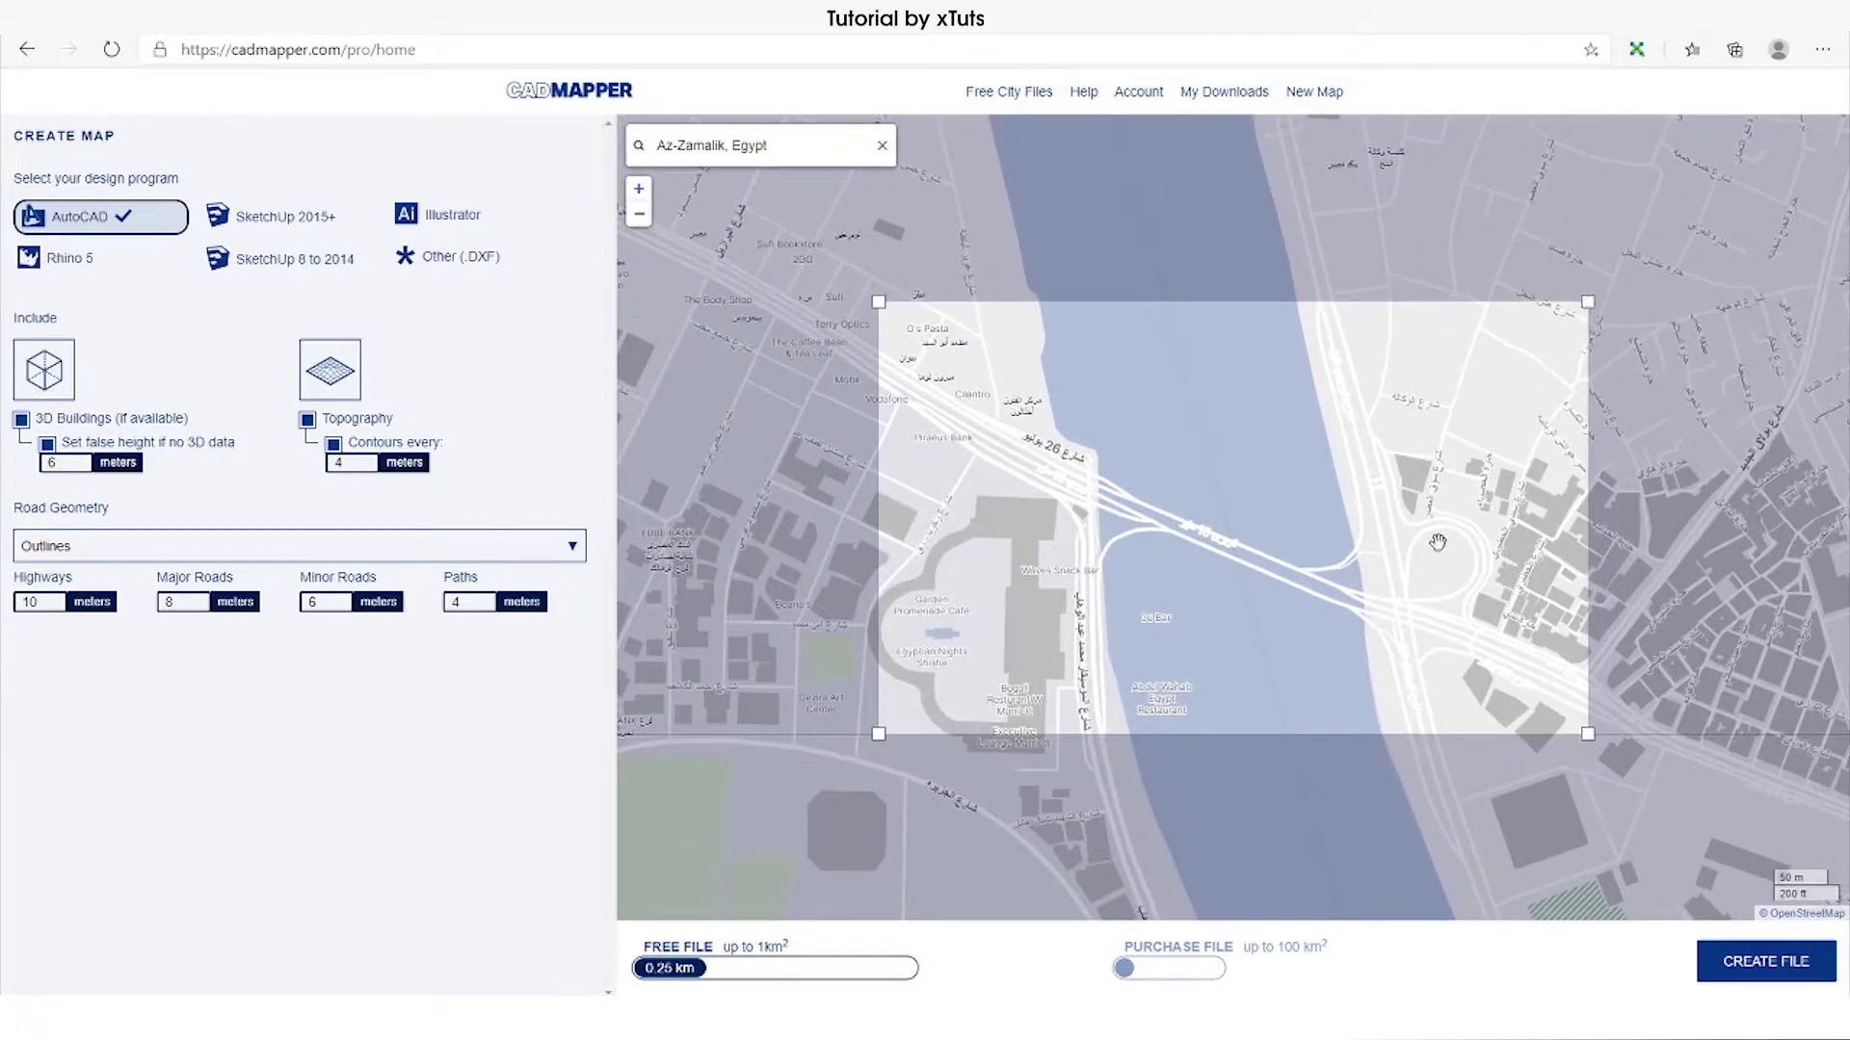
pyautogui.moveTo(1437, 542); pyautogui.dragTo(1460, 511)
pyautogui.scroll(-3, 1461, 510)
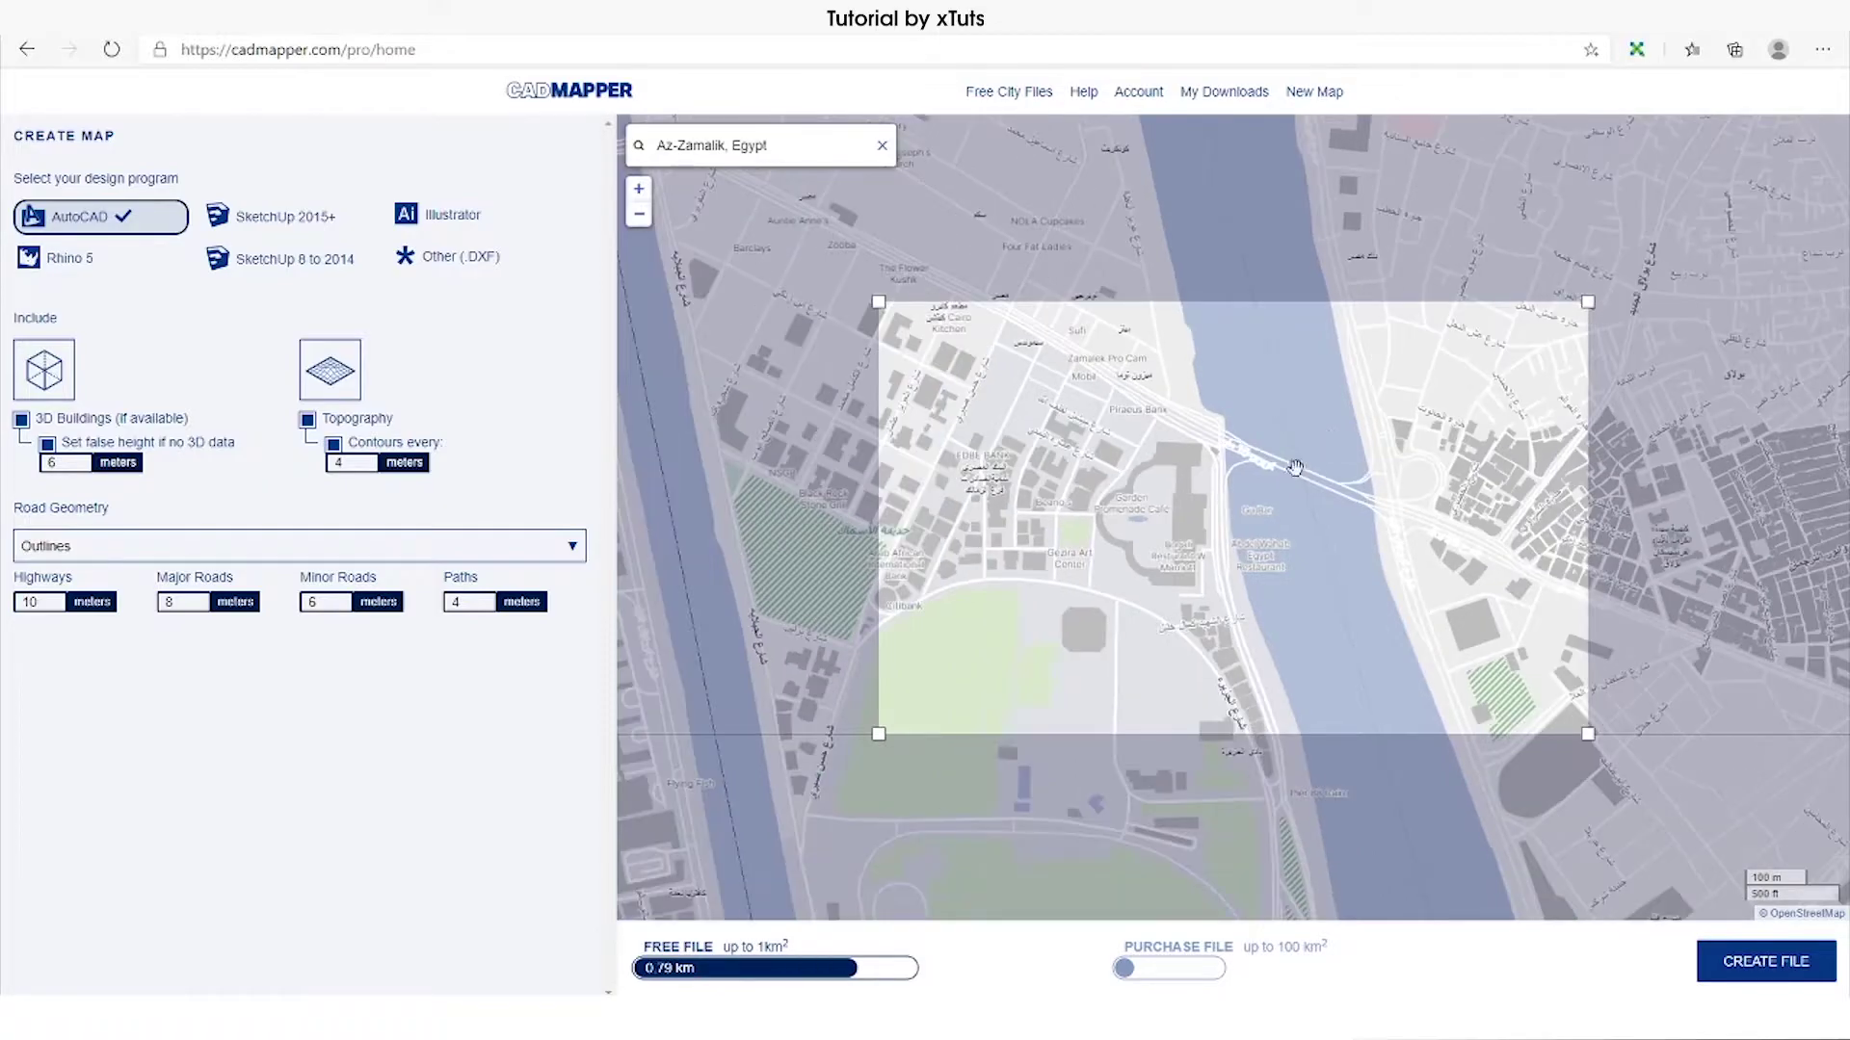
pyautogui.scroll(-2, 1297, 466)
pyautogui.scroll(3, 1261, 479)
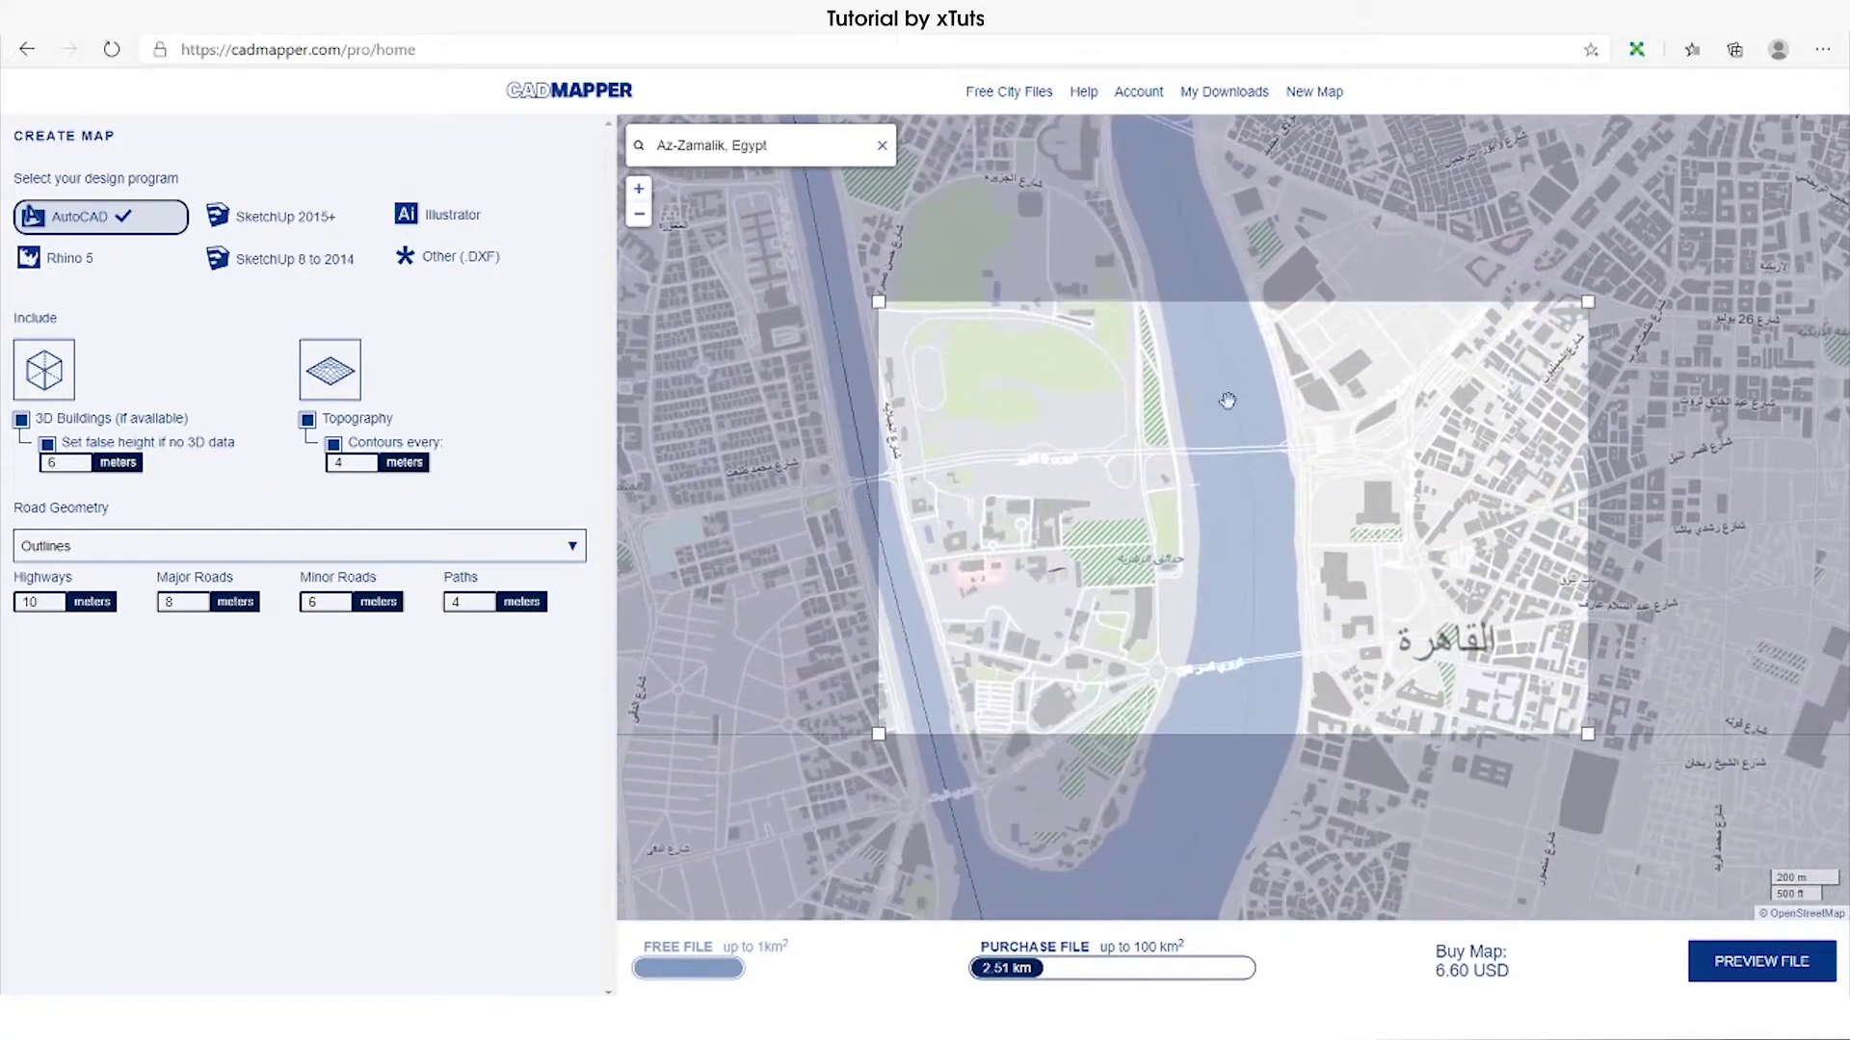
pyautogui.scroll(1, 1191, 643)
pyautogui.scroll(1, 1191, 643)
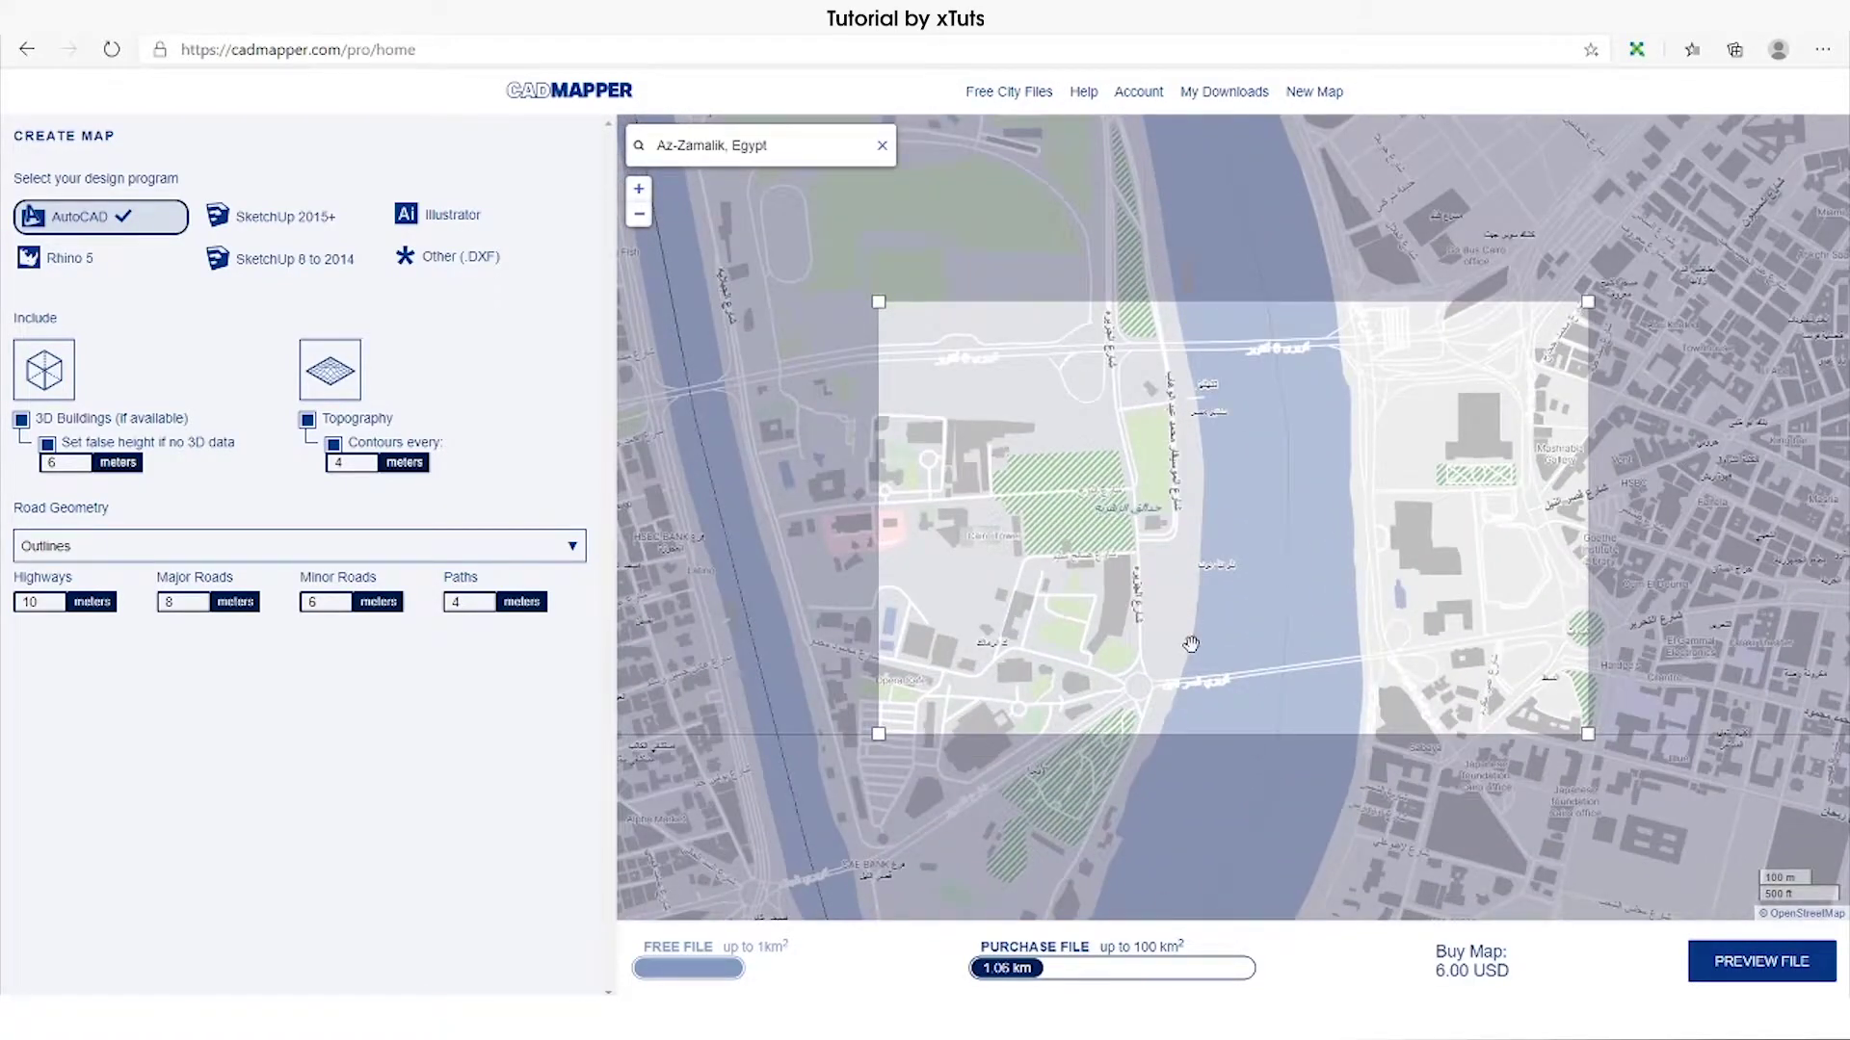
pyautogui.scroll(1, 1191, 644)
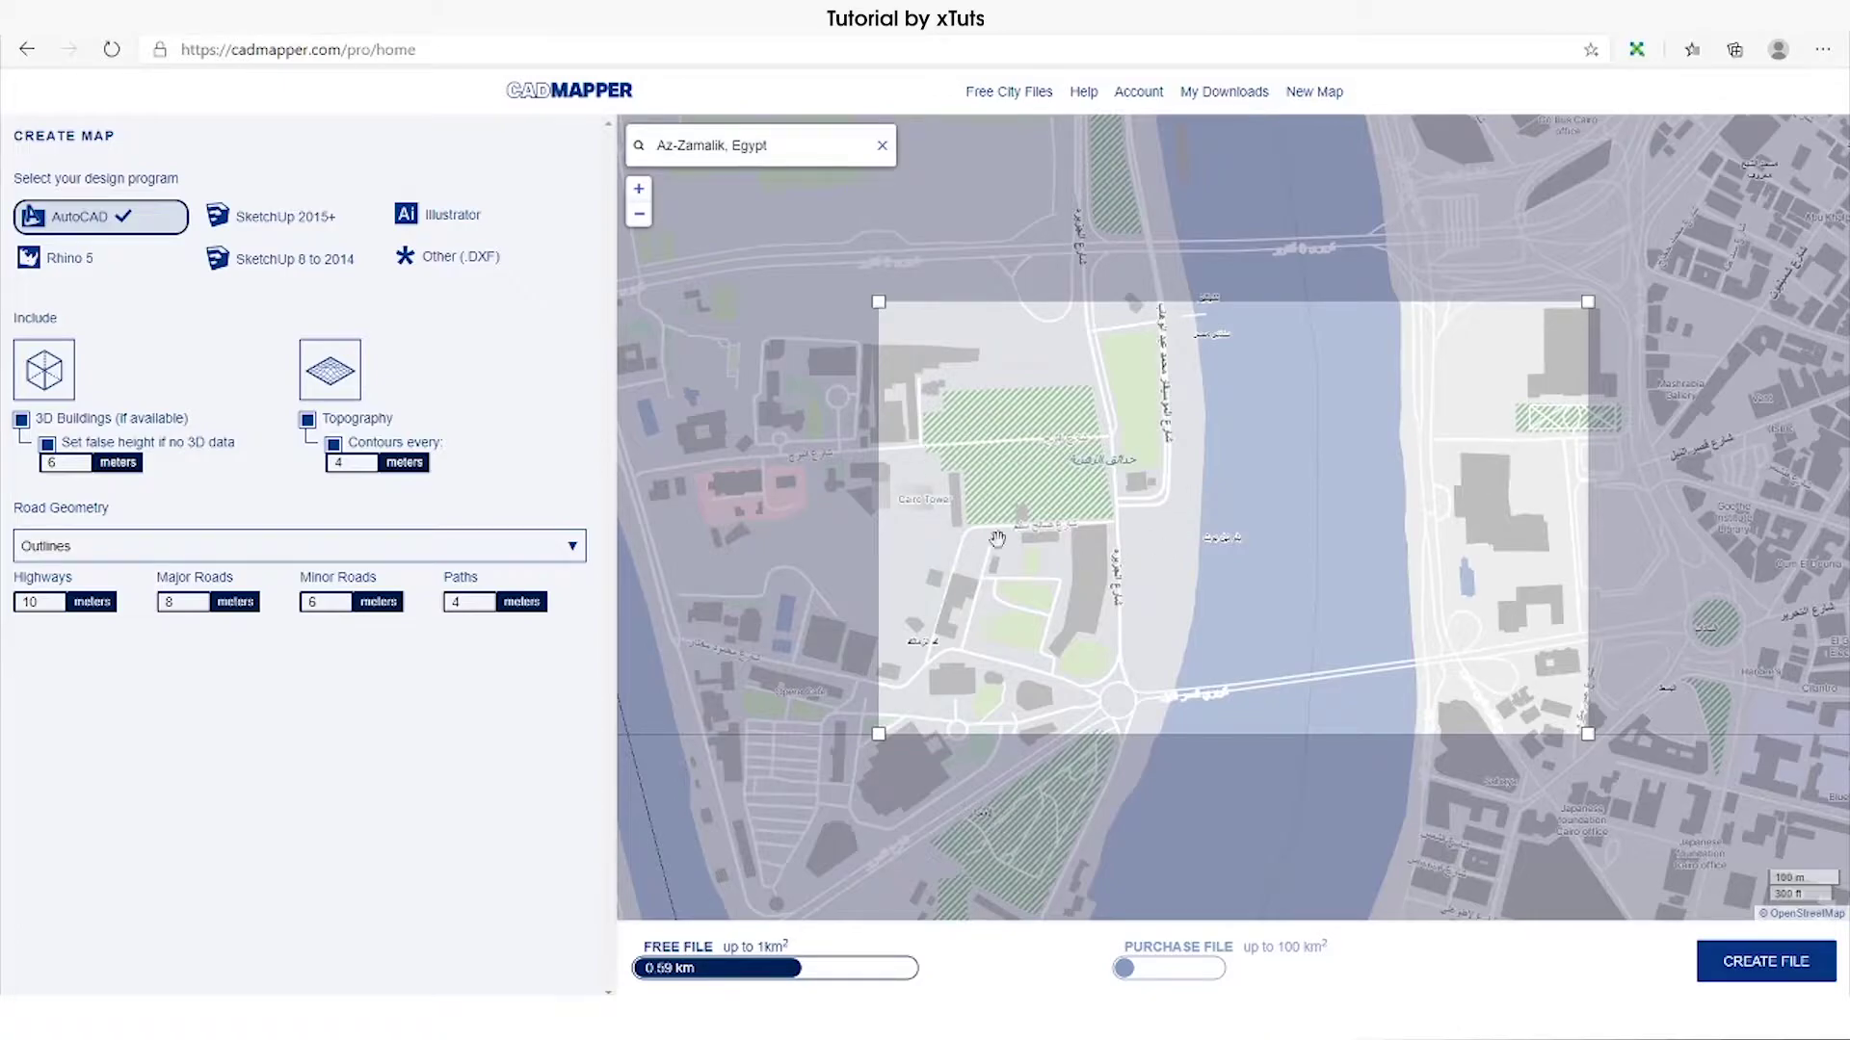
# Nudge the map and resize the selection to a 0.27 km² strip across the Nile.
pyautogui.moveTo(1194, 545); pyautogui.dragTo(1209, 550)
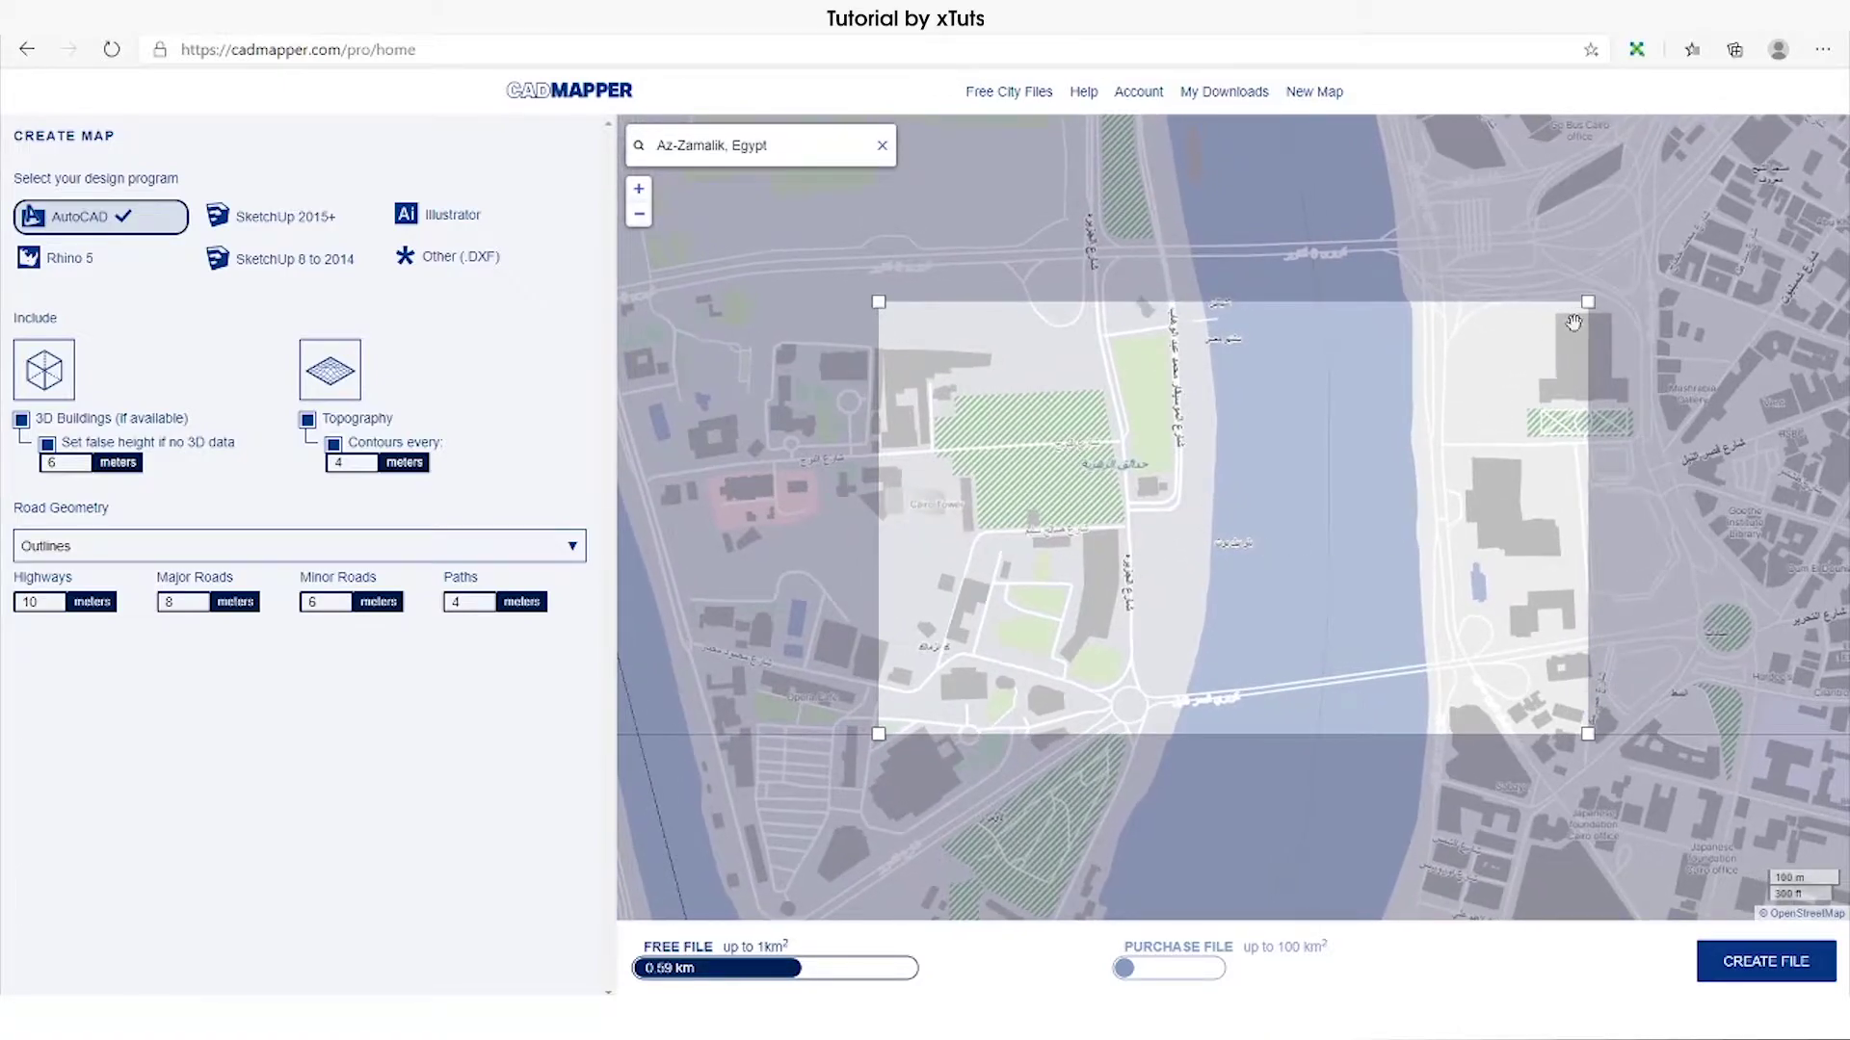
pyautogui.moveTo(1589, 301); pyautogui.dragTo(1599, 383)
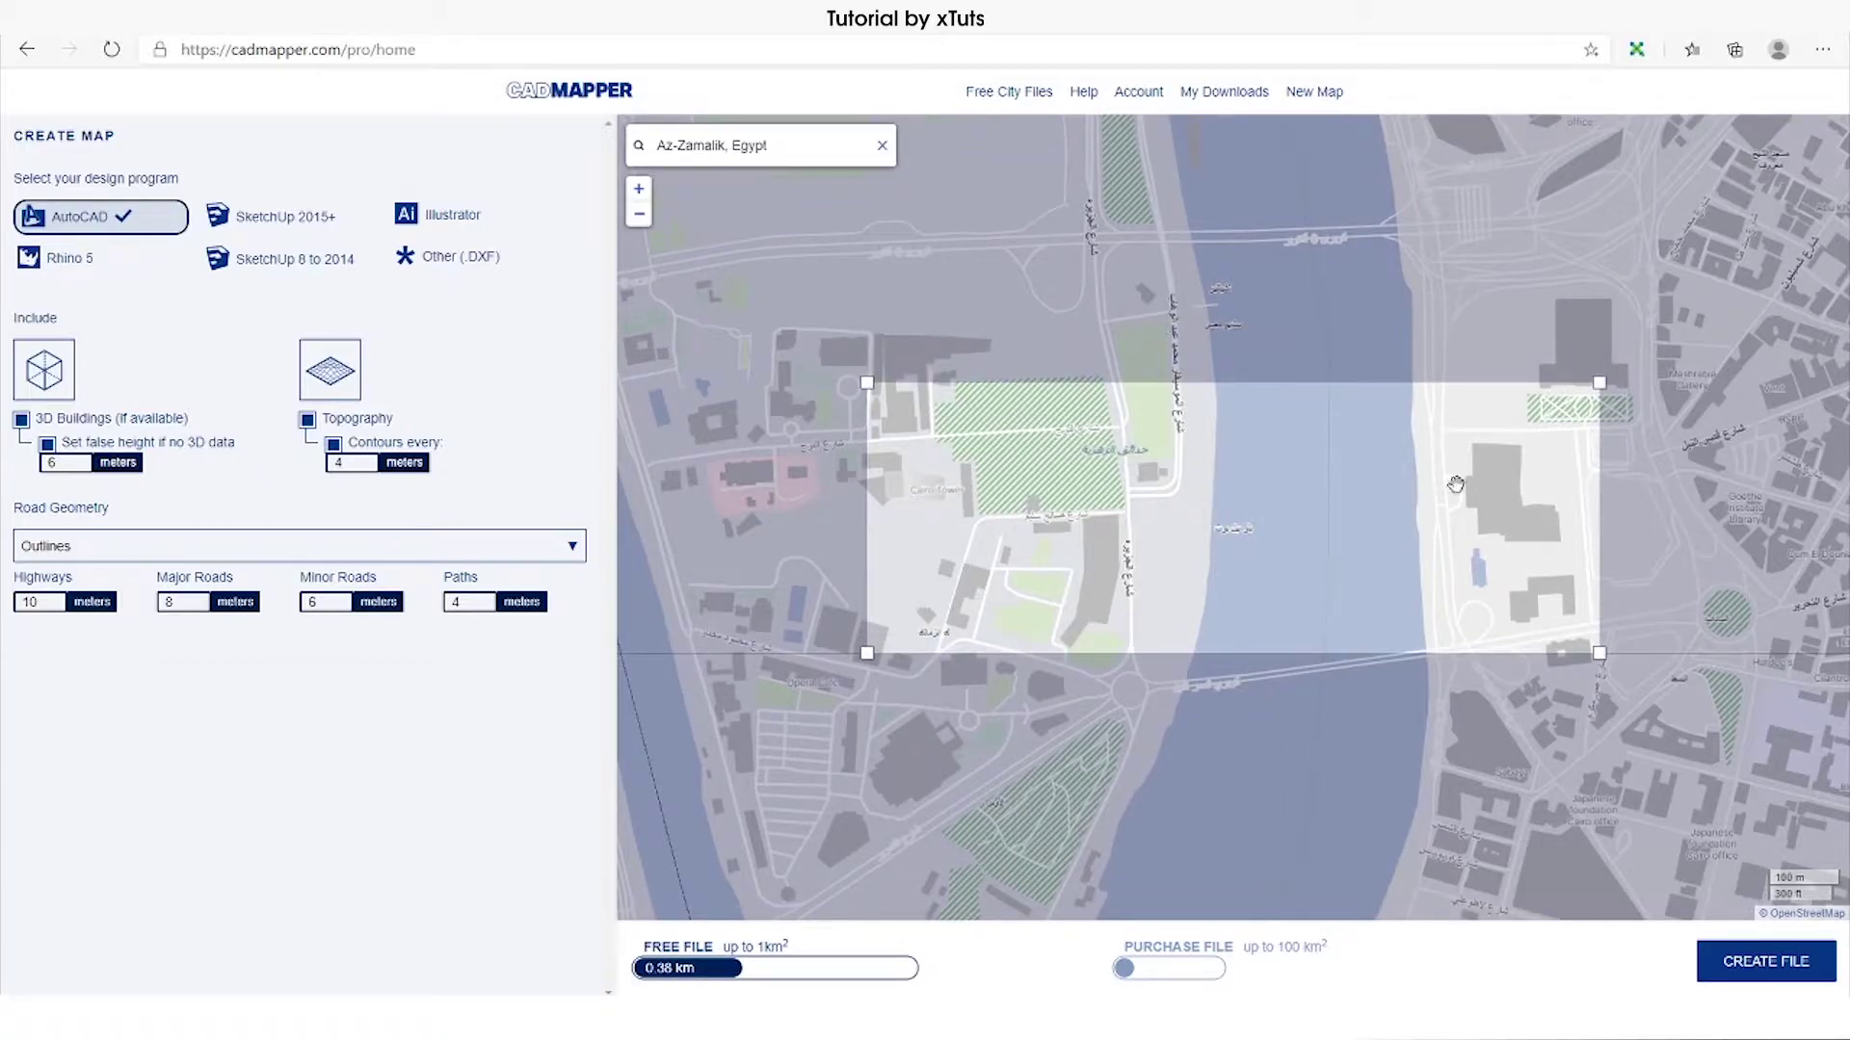
pyautogui.moveTo(1598, 656); pyautogui.dragTo(1597, 619)
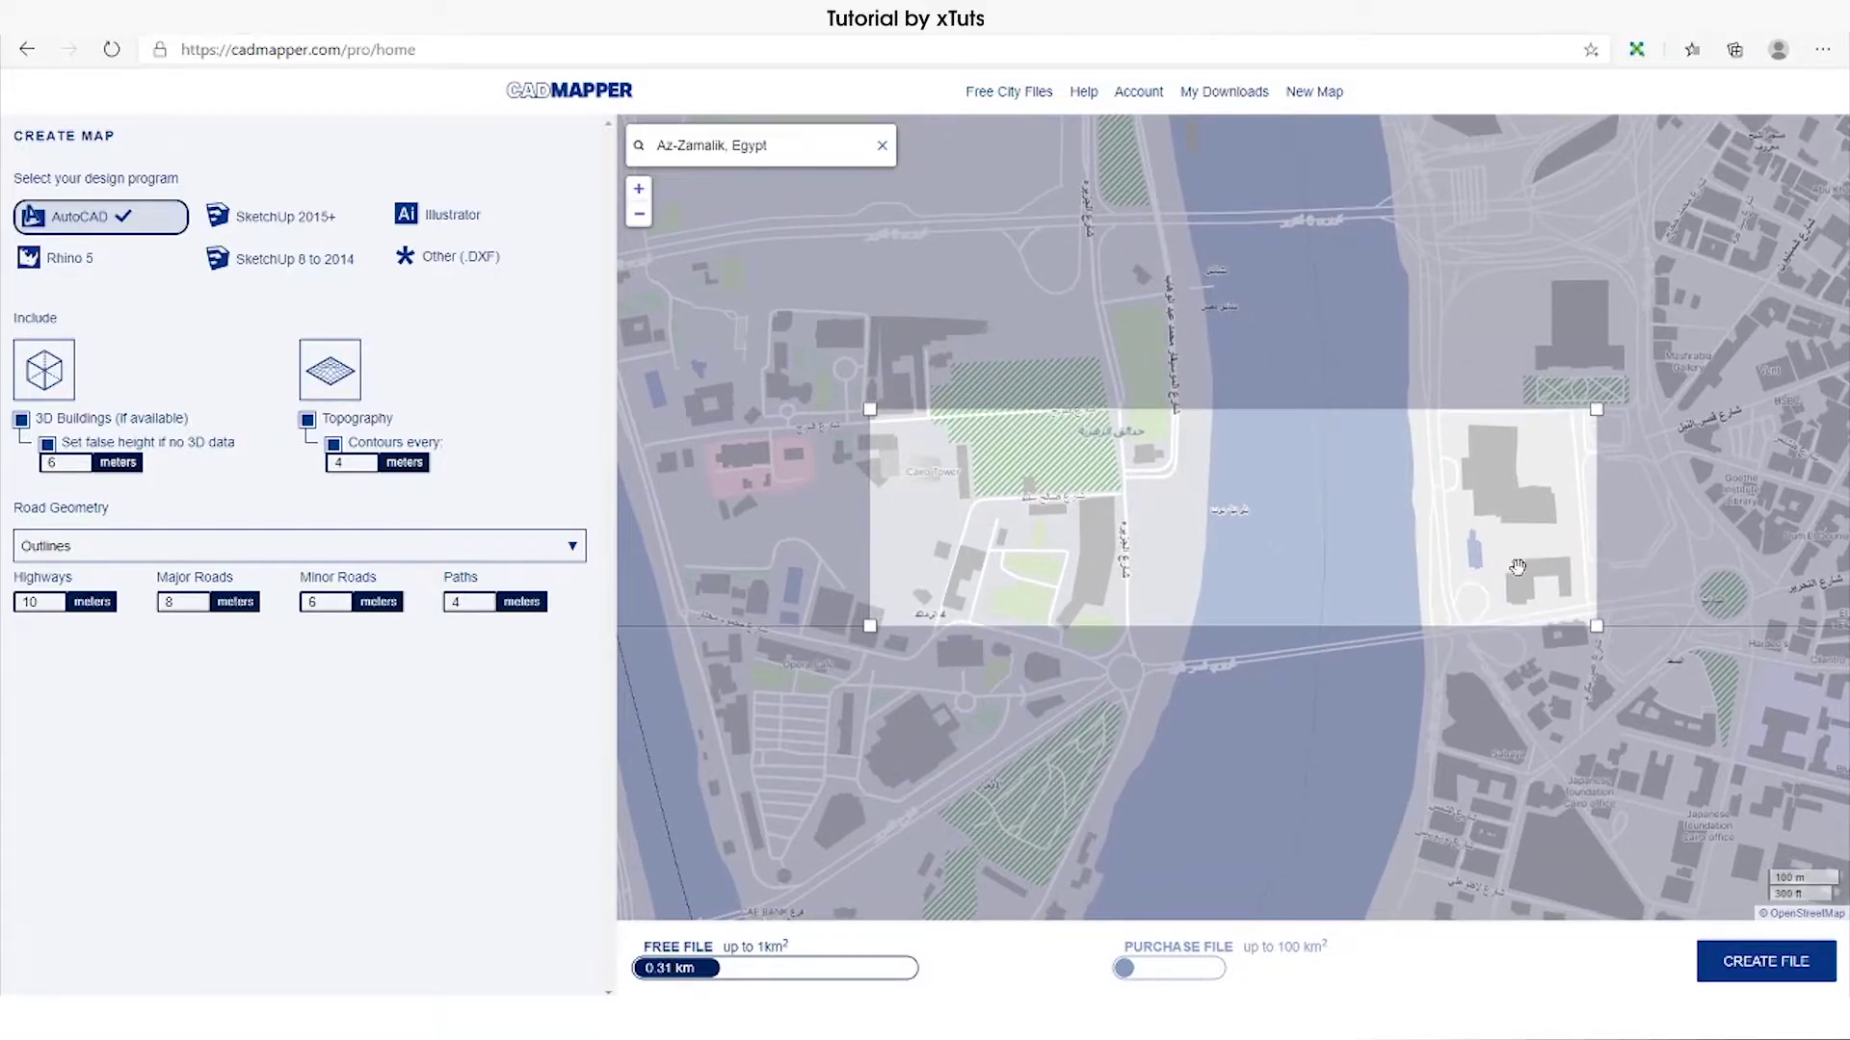
pyautogui.moveTo(1596, 626); pyautogui.dragTo(1590, 616)
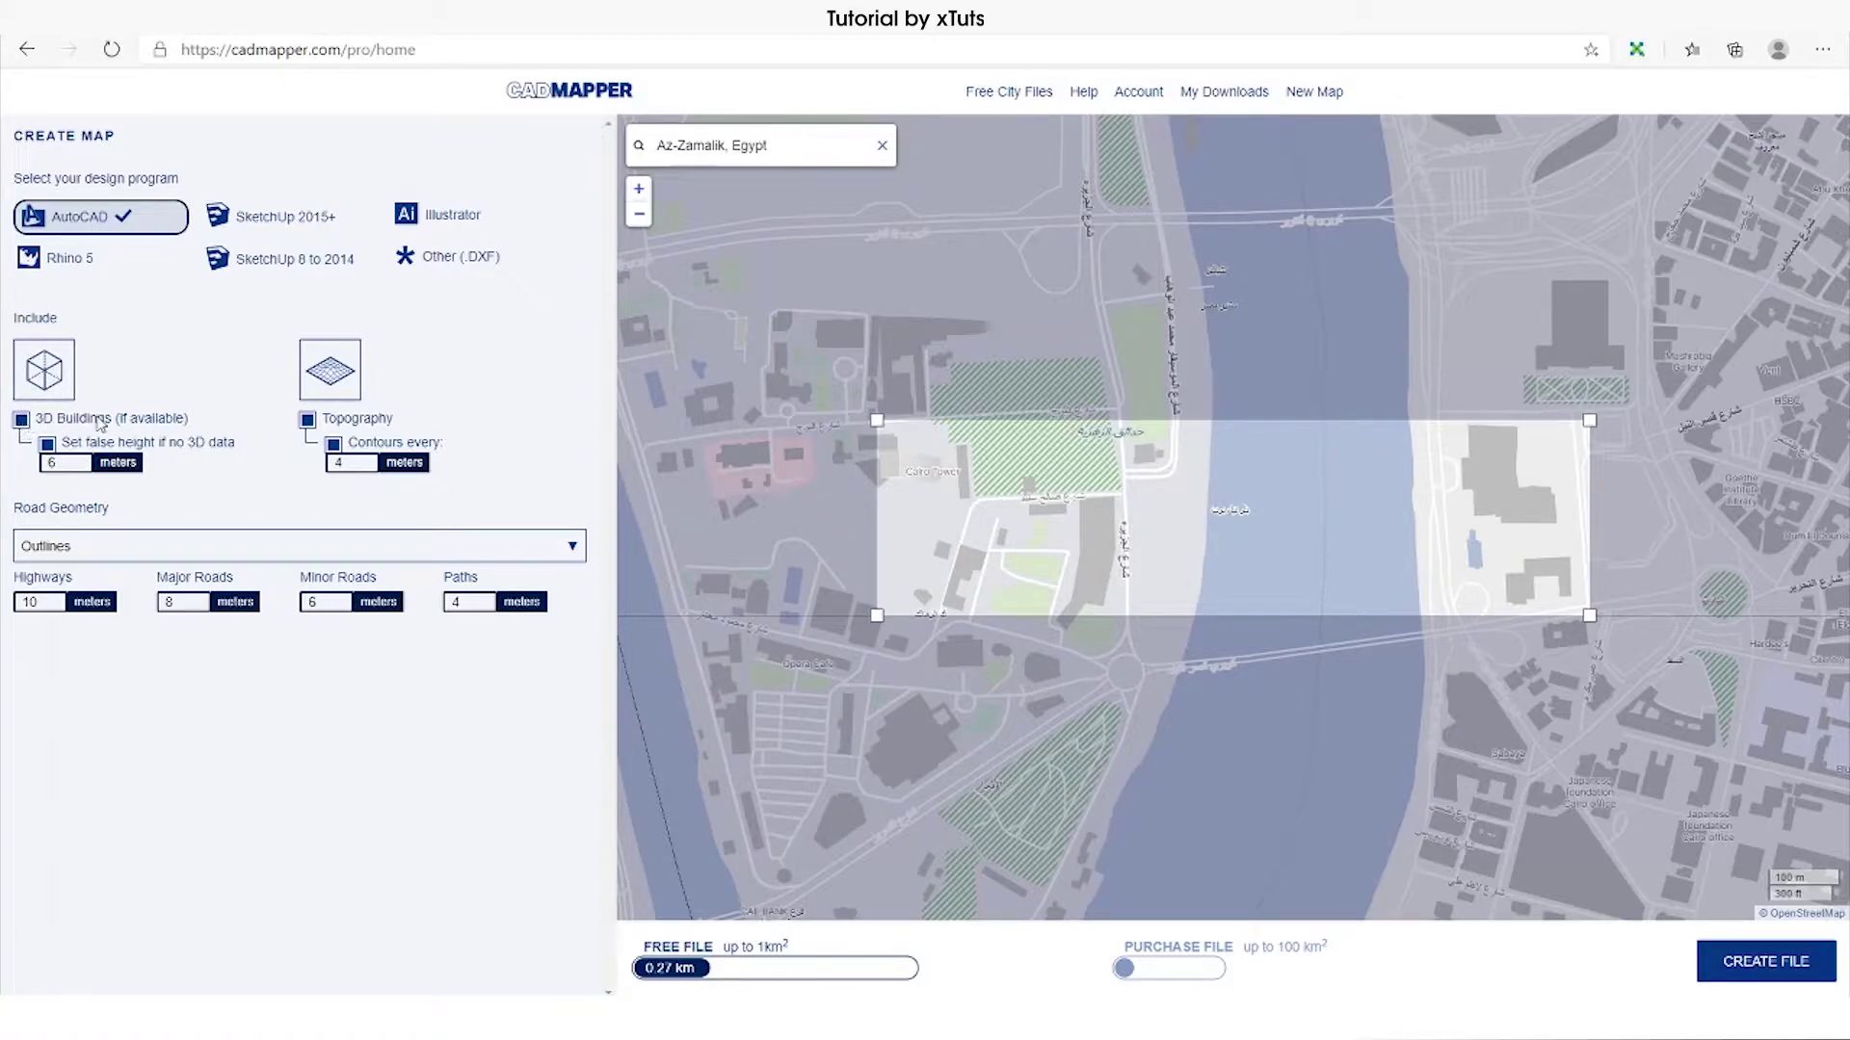
# Keep false height on for buildings and set Road Geometry to Outlines.
pyautogui.click(21, 421)
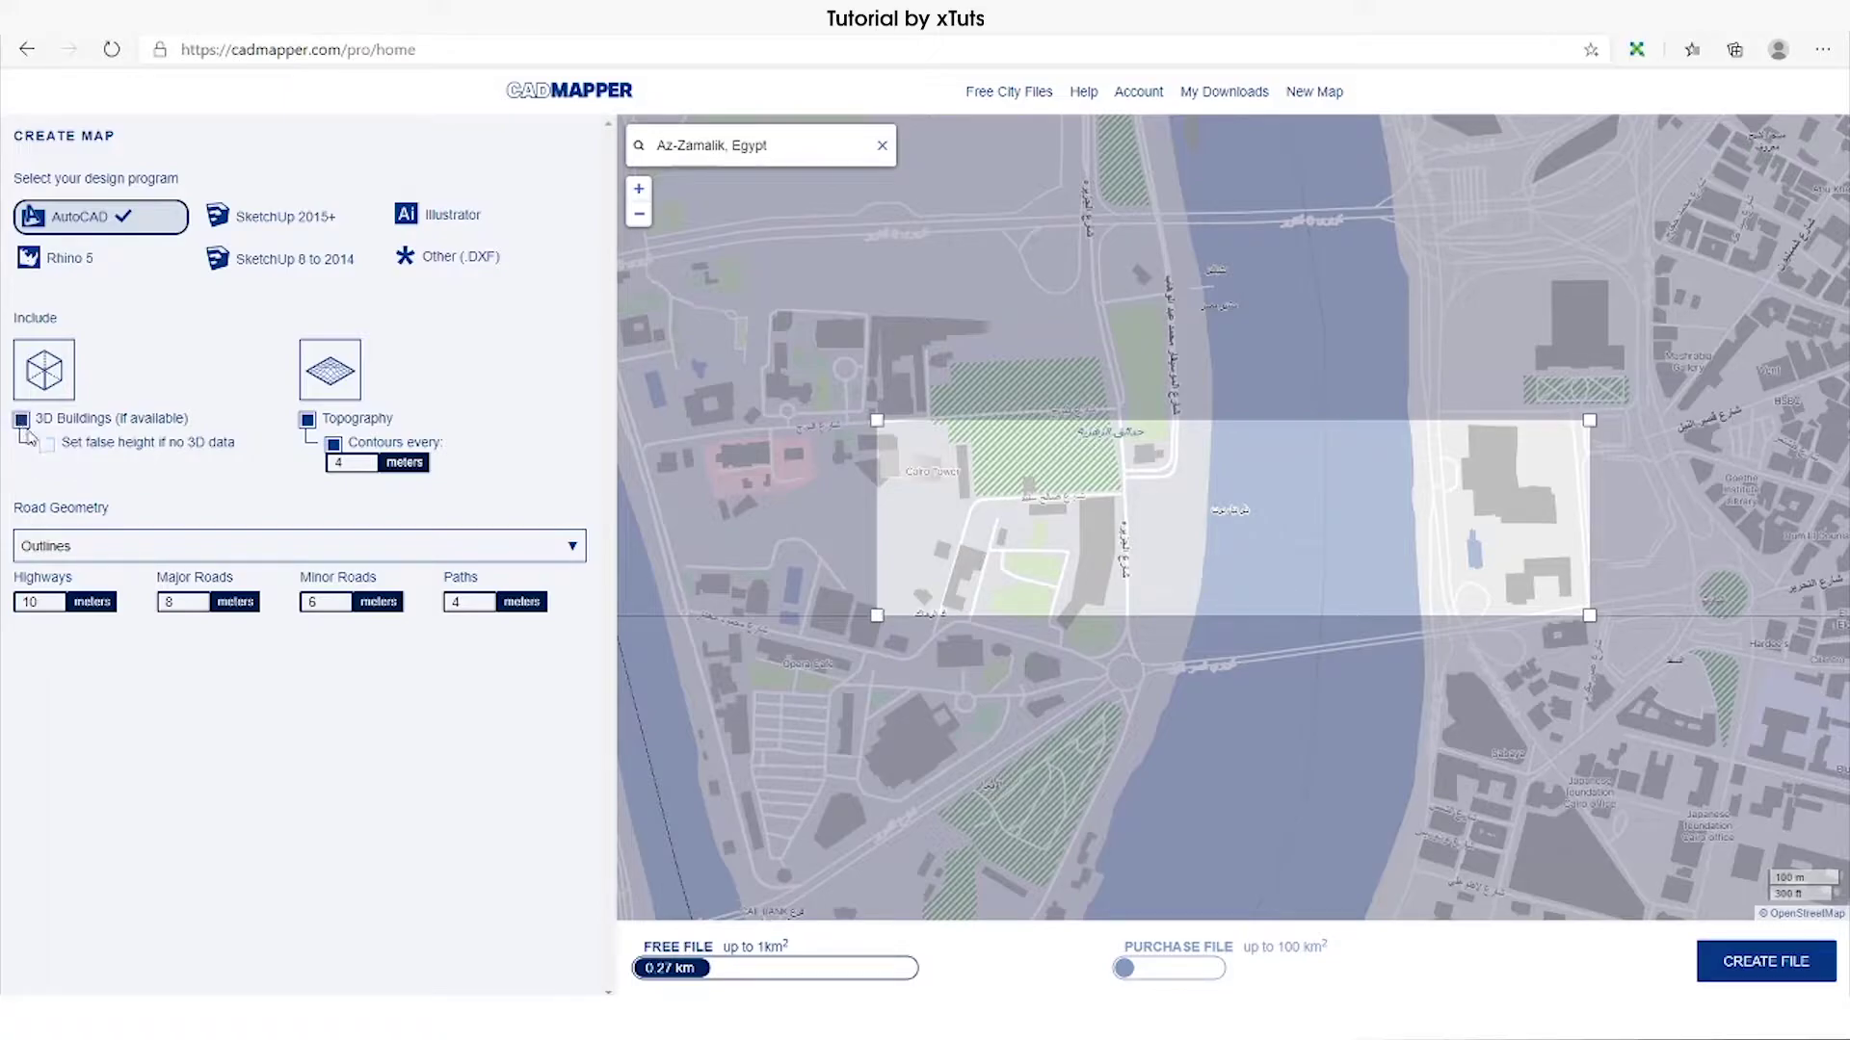
pyautogui.click(47, 445)
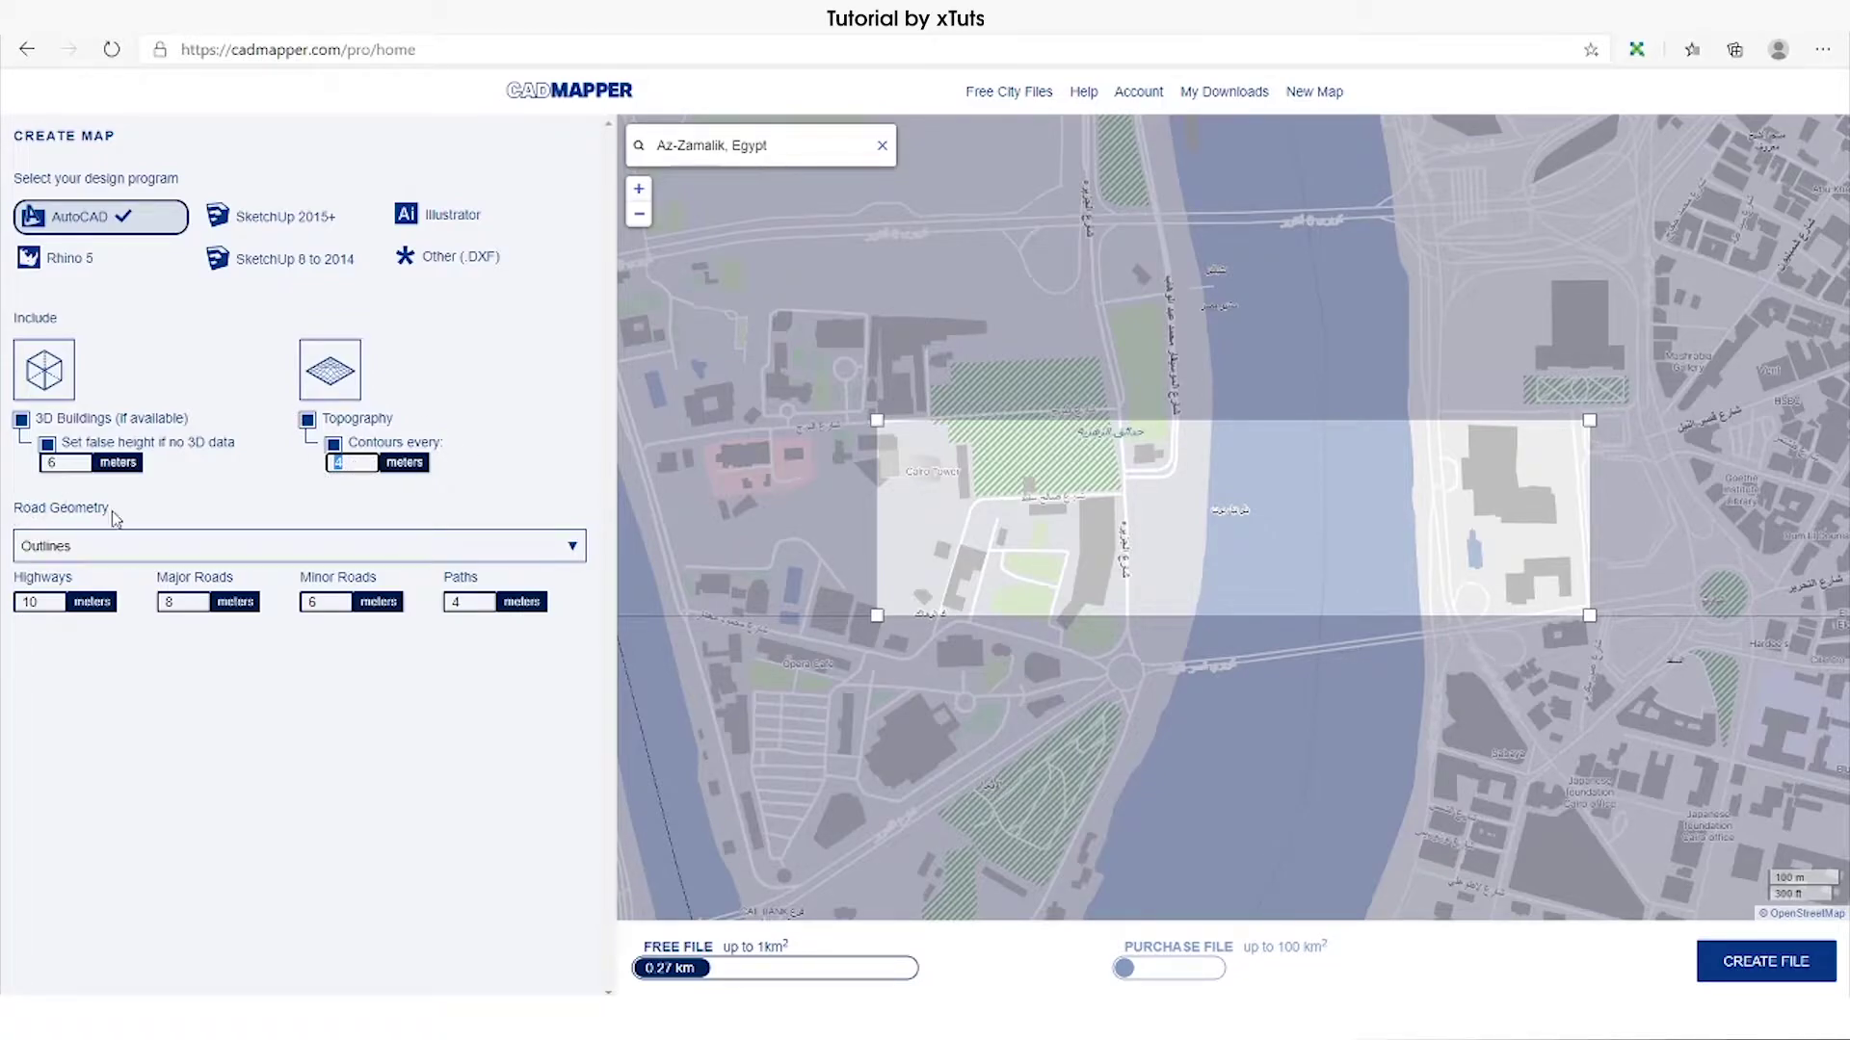
pyautogui.click(142, 546)
pyautogui.click(112, 607)
pyautogui.click(139, 554)
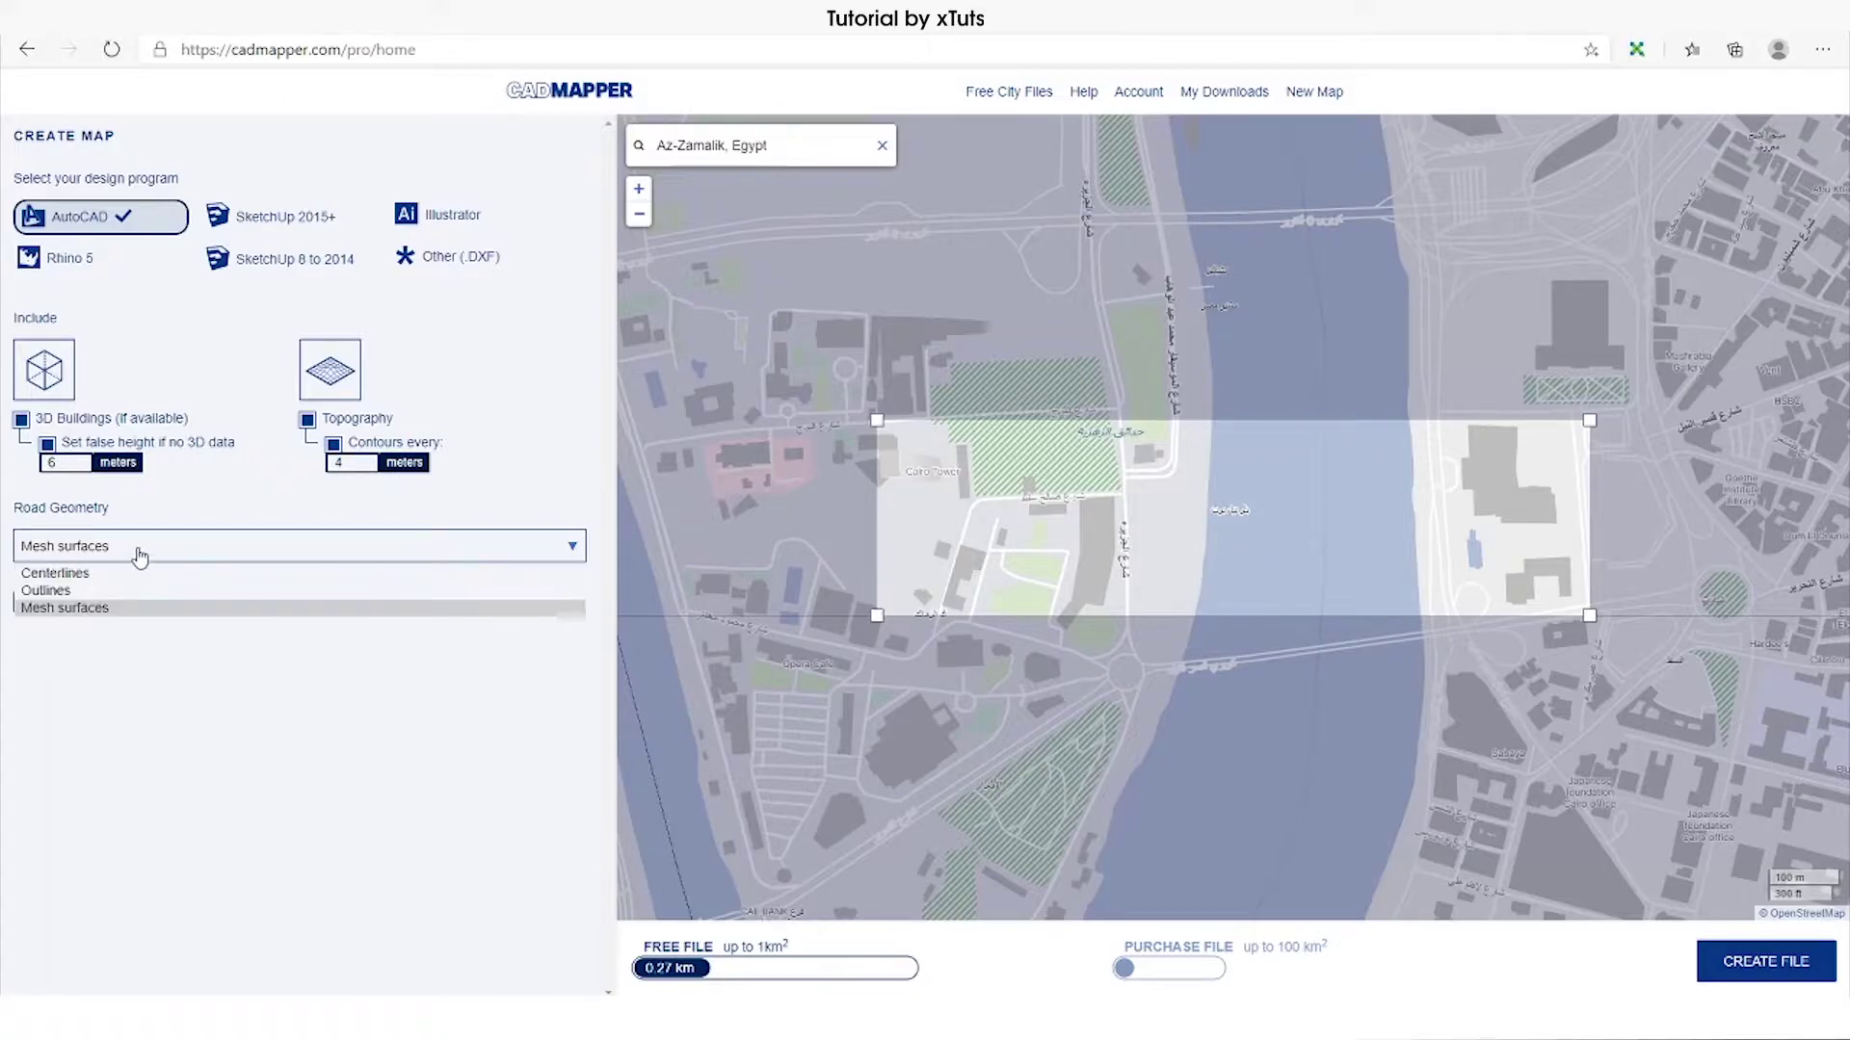
pyautogui.click(125, 590)
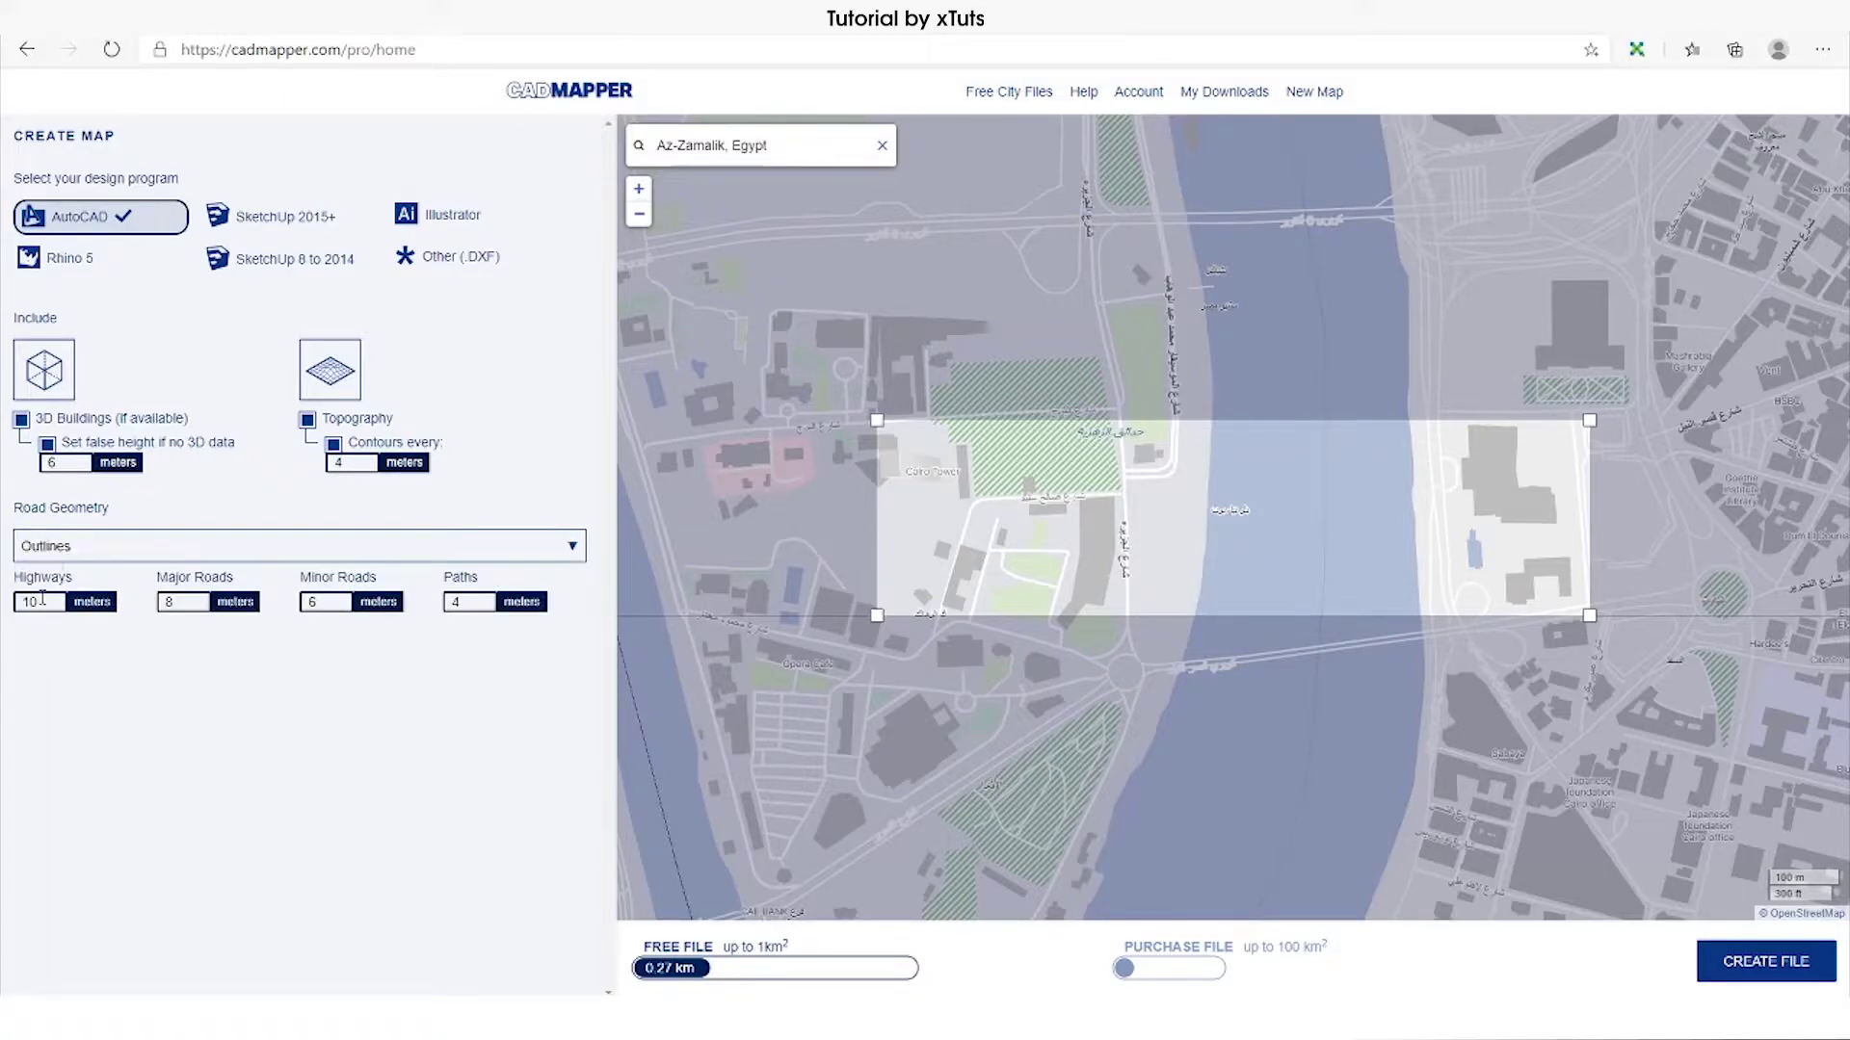
# Check the road widths (10, 8, 6, 4 m) and create the AutoCAD map file.
pyautogui.moveTo(41, 598); pyautogui.dragTo(15, 614)
pyautogui.tripleClick(161, 581)
pyautogui.doubleClick(170, 602)
pyautogui.moveTo(302, 578); pyautogui.dragTo(478, 579)
pyautogui.click(322, 610)
pyautogui.doubleClick(470, 605)
pyautogui.click(1755, 968)
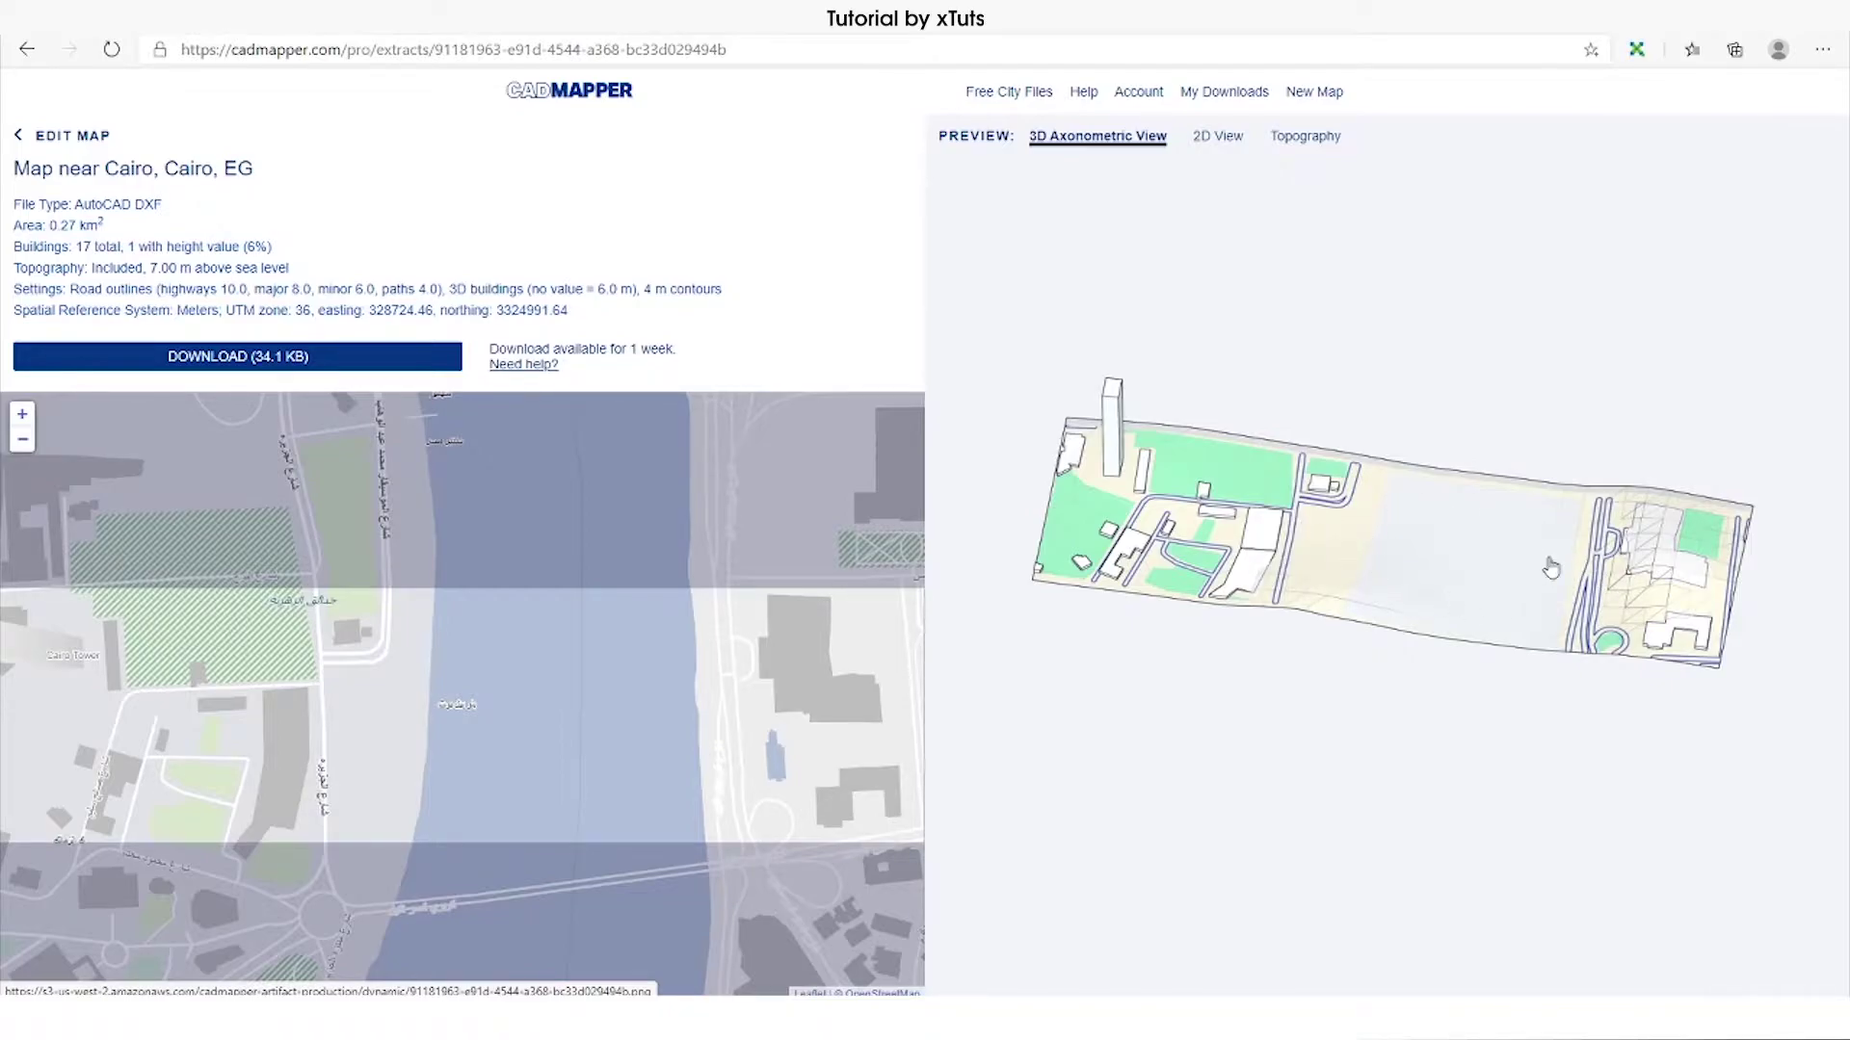
# Download the 34.1 KB map archive and open it from the browser's download bar.
pyautogui.click(214, 362)
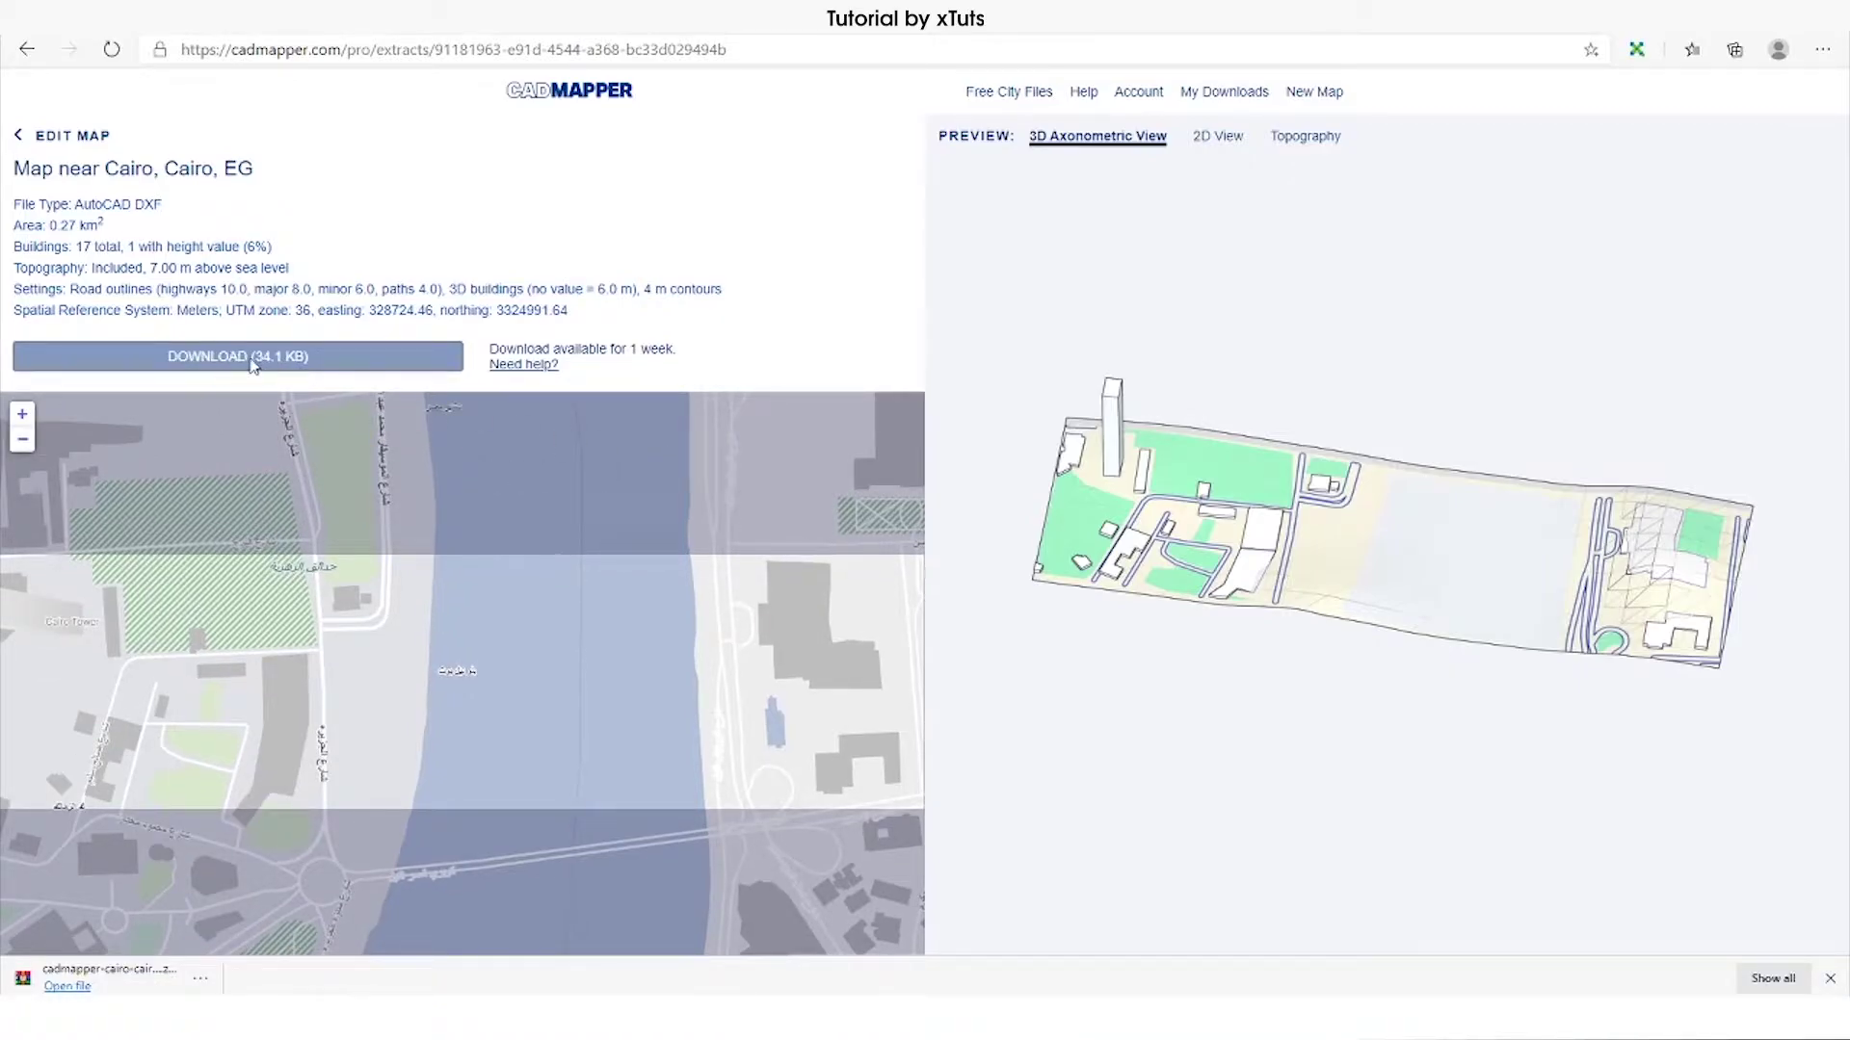
pyautogui.click(59, 986)
pyautogui.click(64, 986)
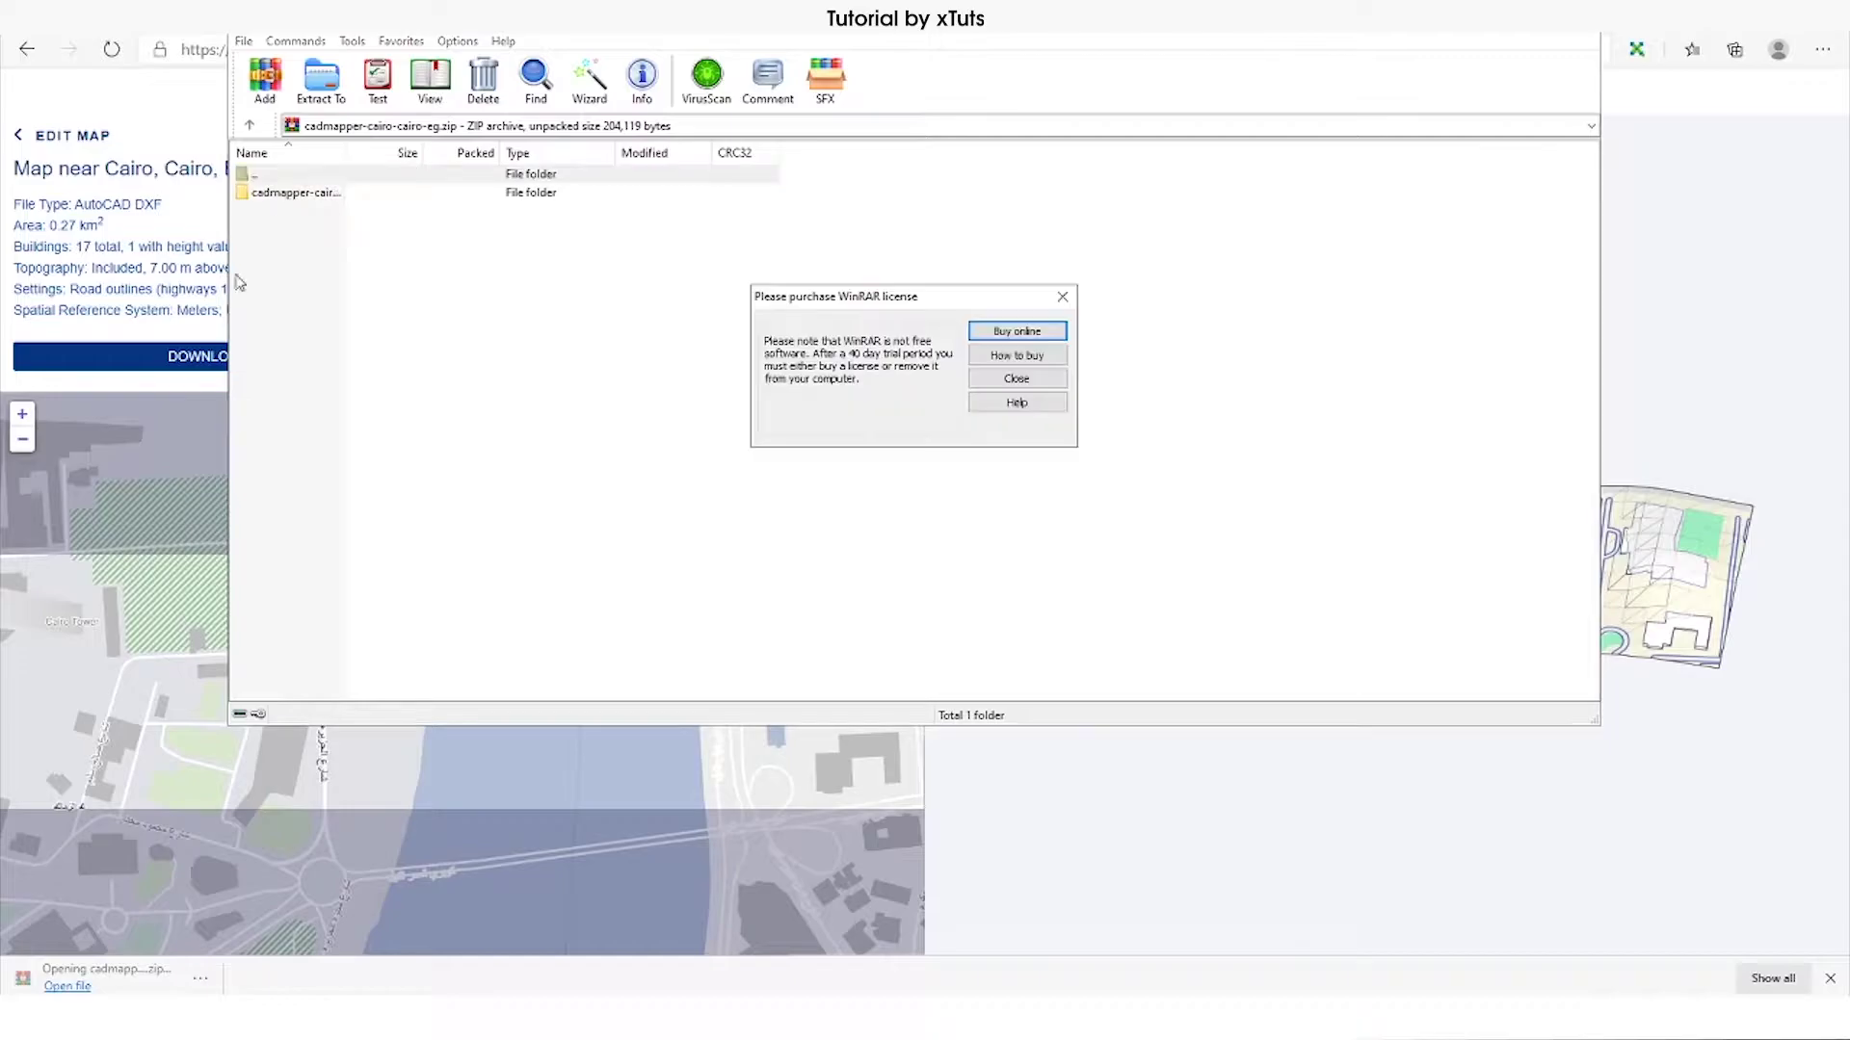
# Dismiss the WinRAR reminder and extract the .dxf from the cadmapper-cairo folder to the desktop.
pyautogui.click(1062, 297)
pyautogui.doubleClick(294, 193)
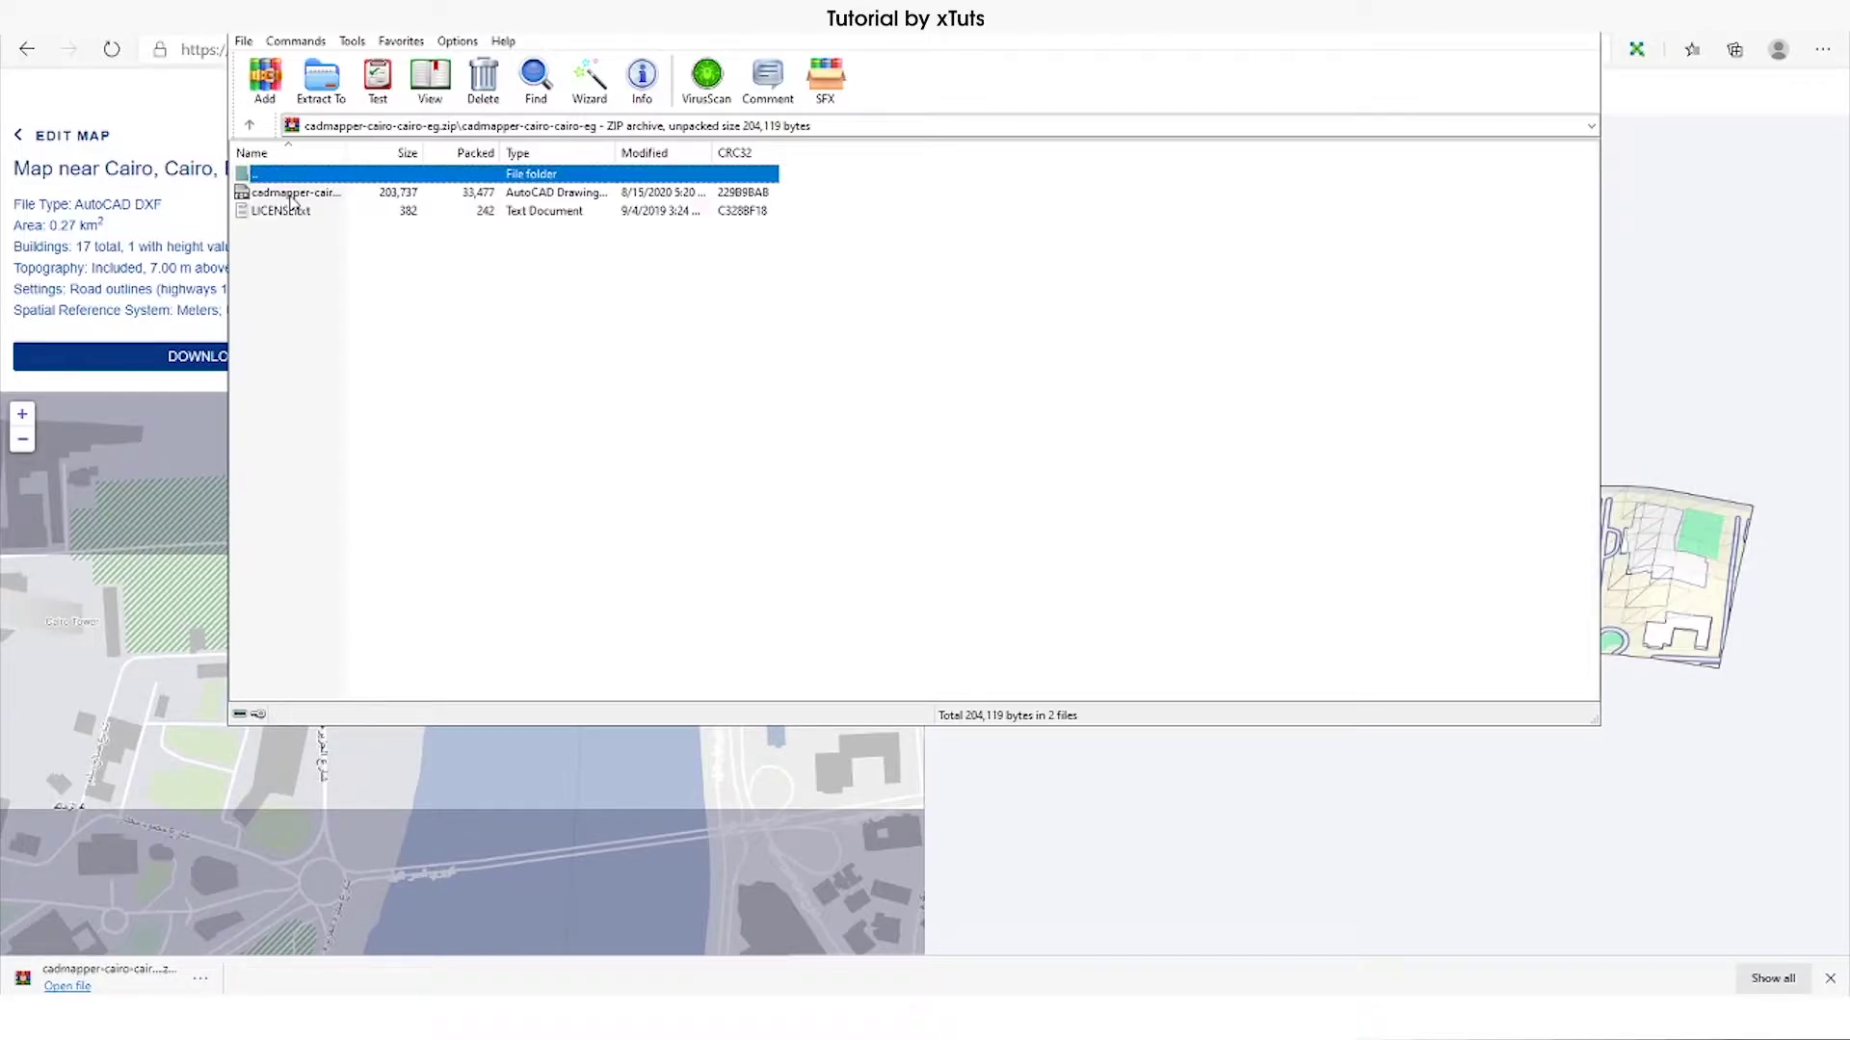
pyautogui.moveTo(292, 193); pyautogui.dragTo(1782, 929)
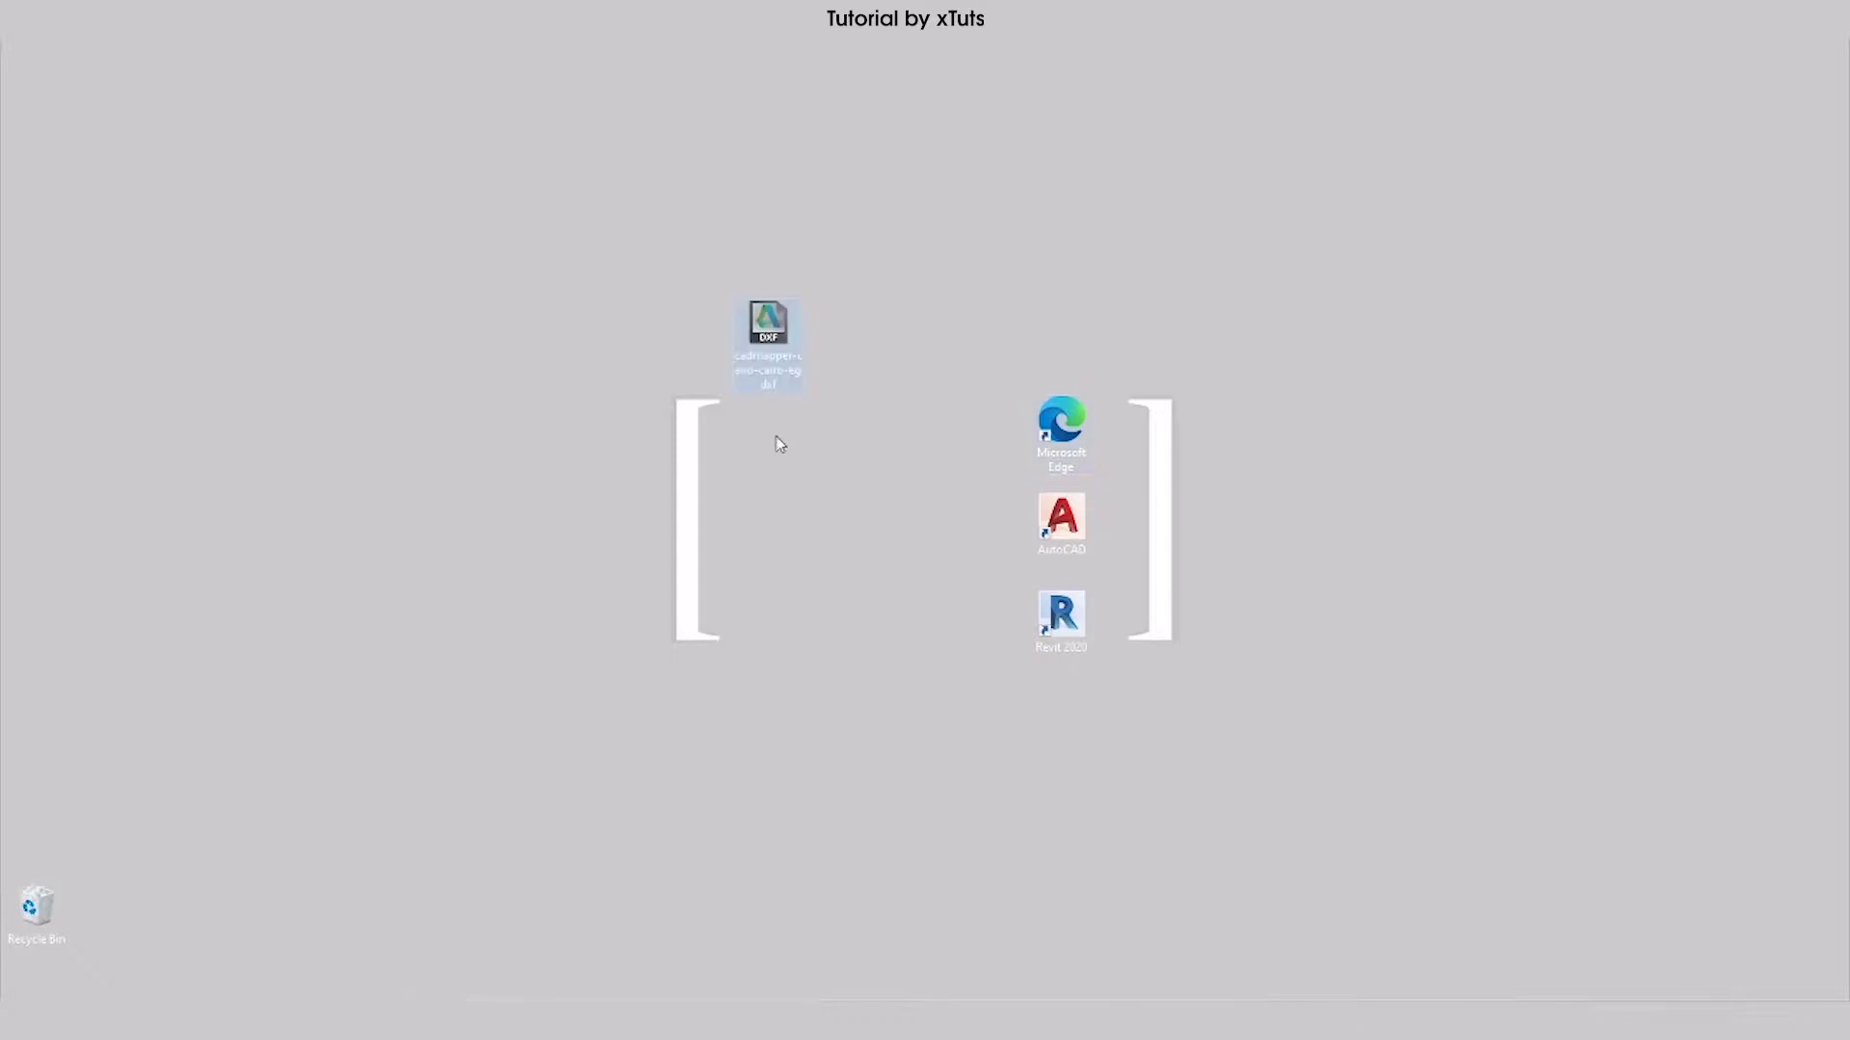
pyautogui.moveTo(756, 335); pyautogui.dragTo(757, 429)
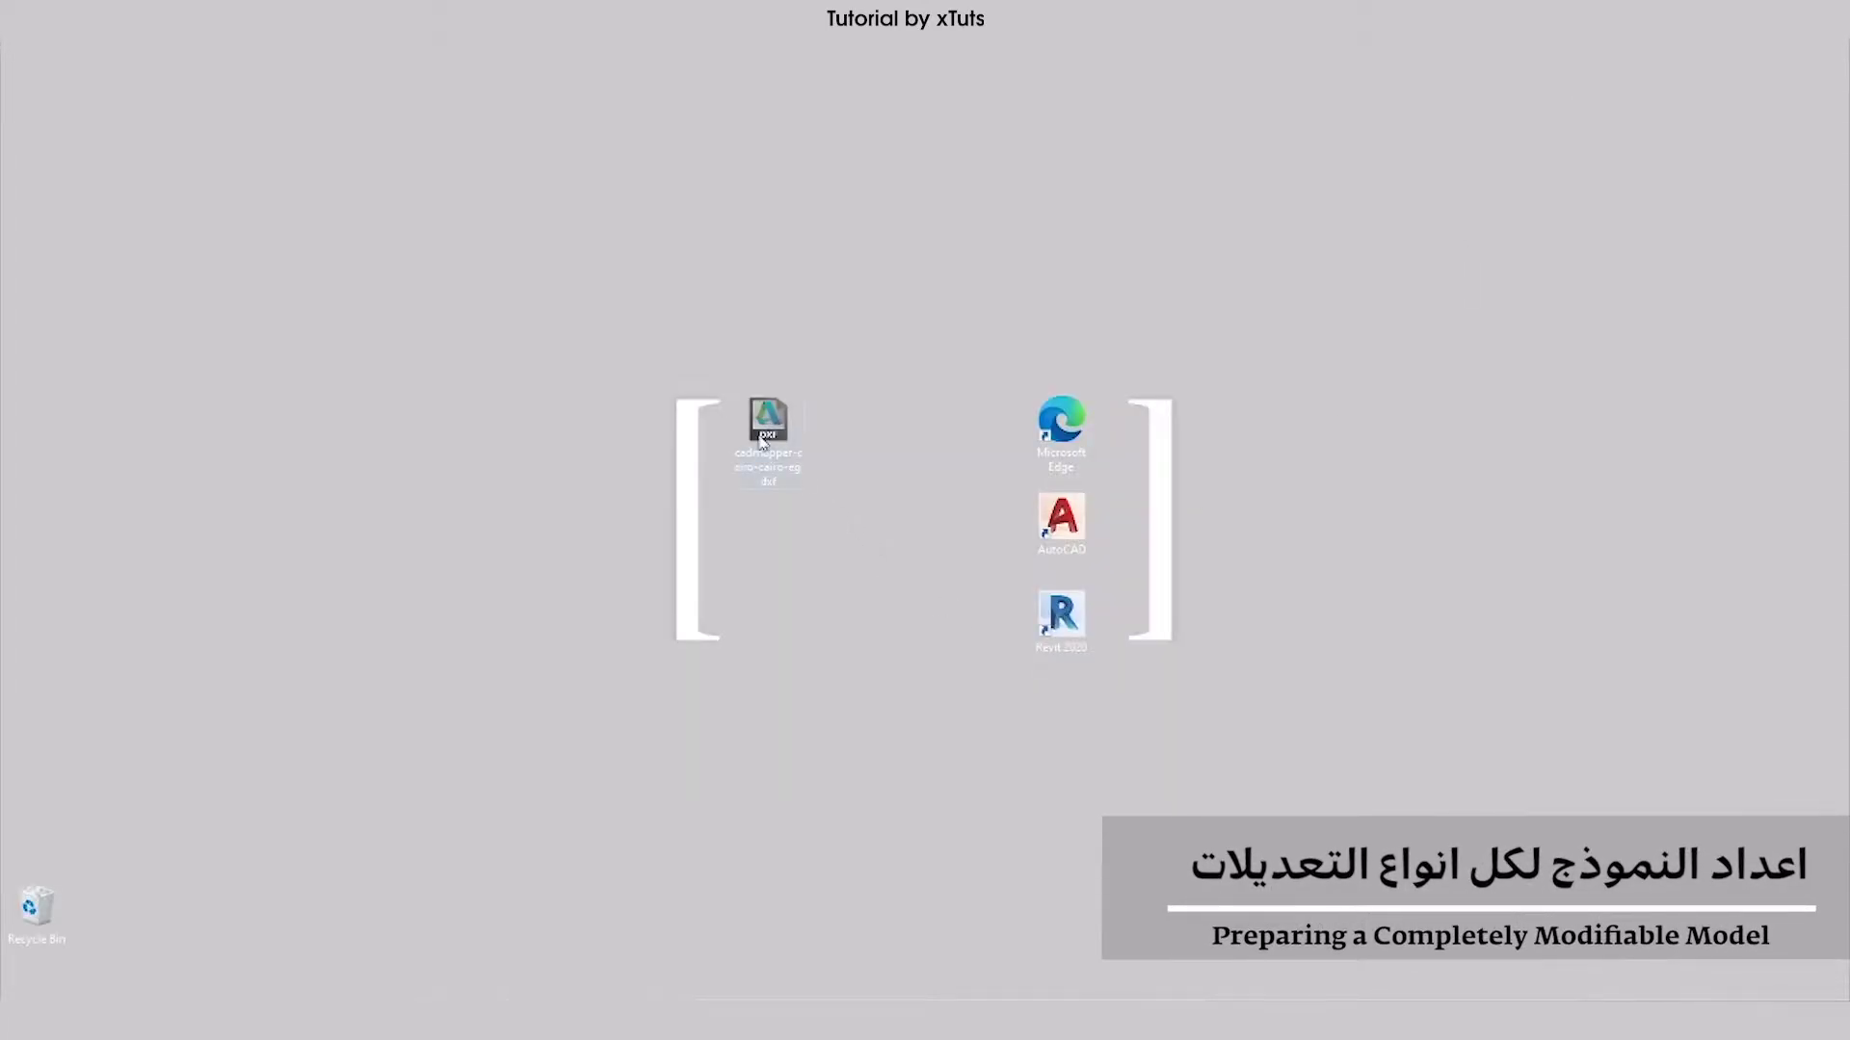
# Open cadmapper-cairo-cairo-eg.dxf in AutoCAD 2017 and look over the drawing.
pyautogui.moveTo(763, 441); pyautogui.dragTo(1064, 525)
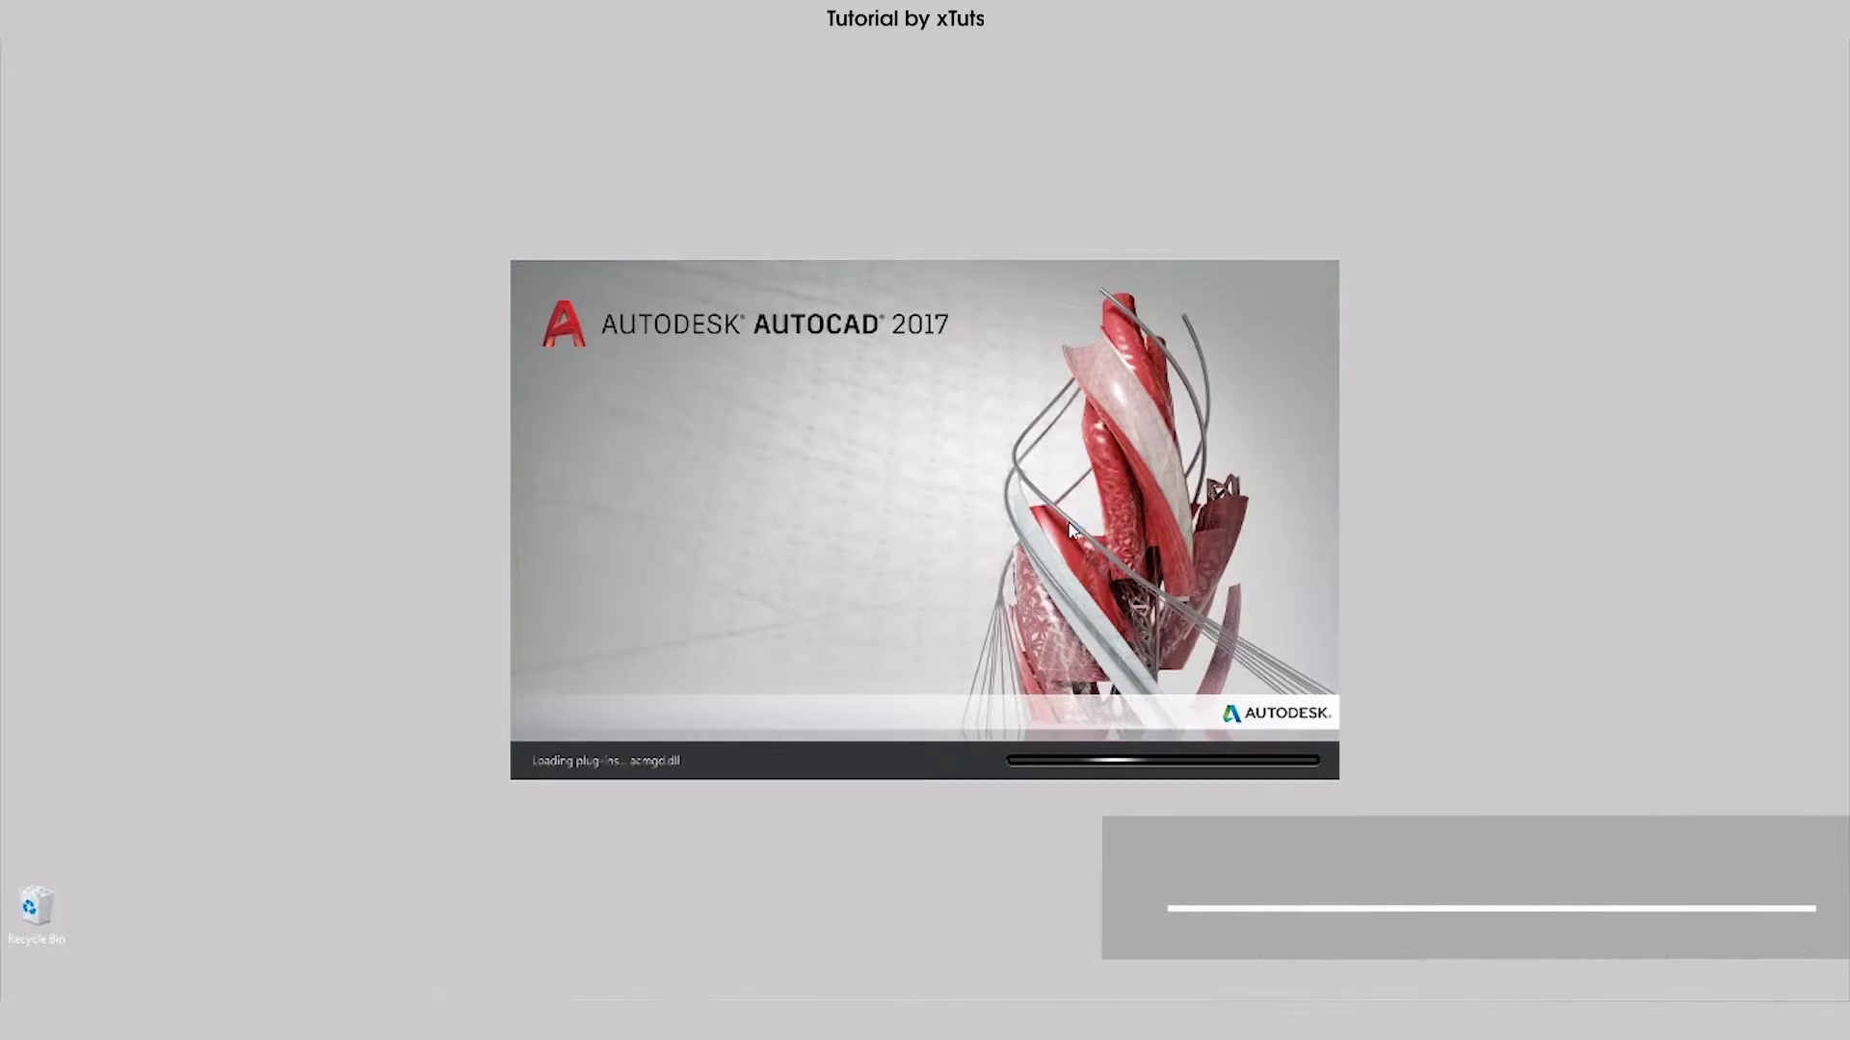
pyautogui.scroll(-2, 1169, 612)
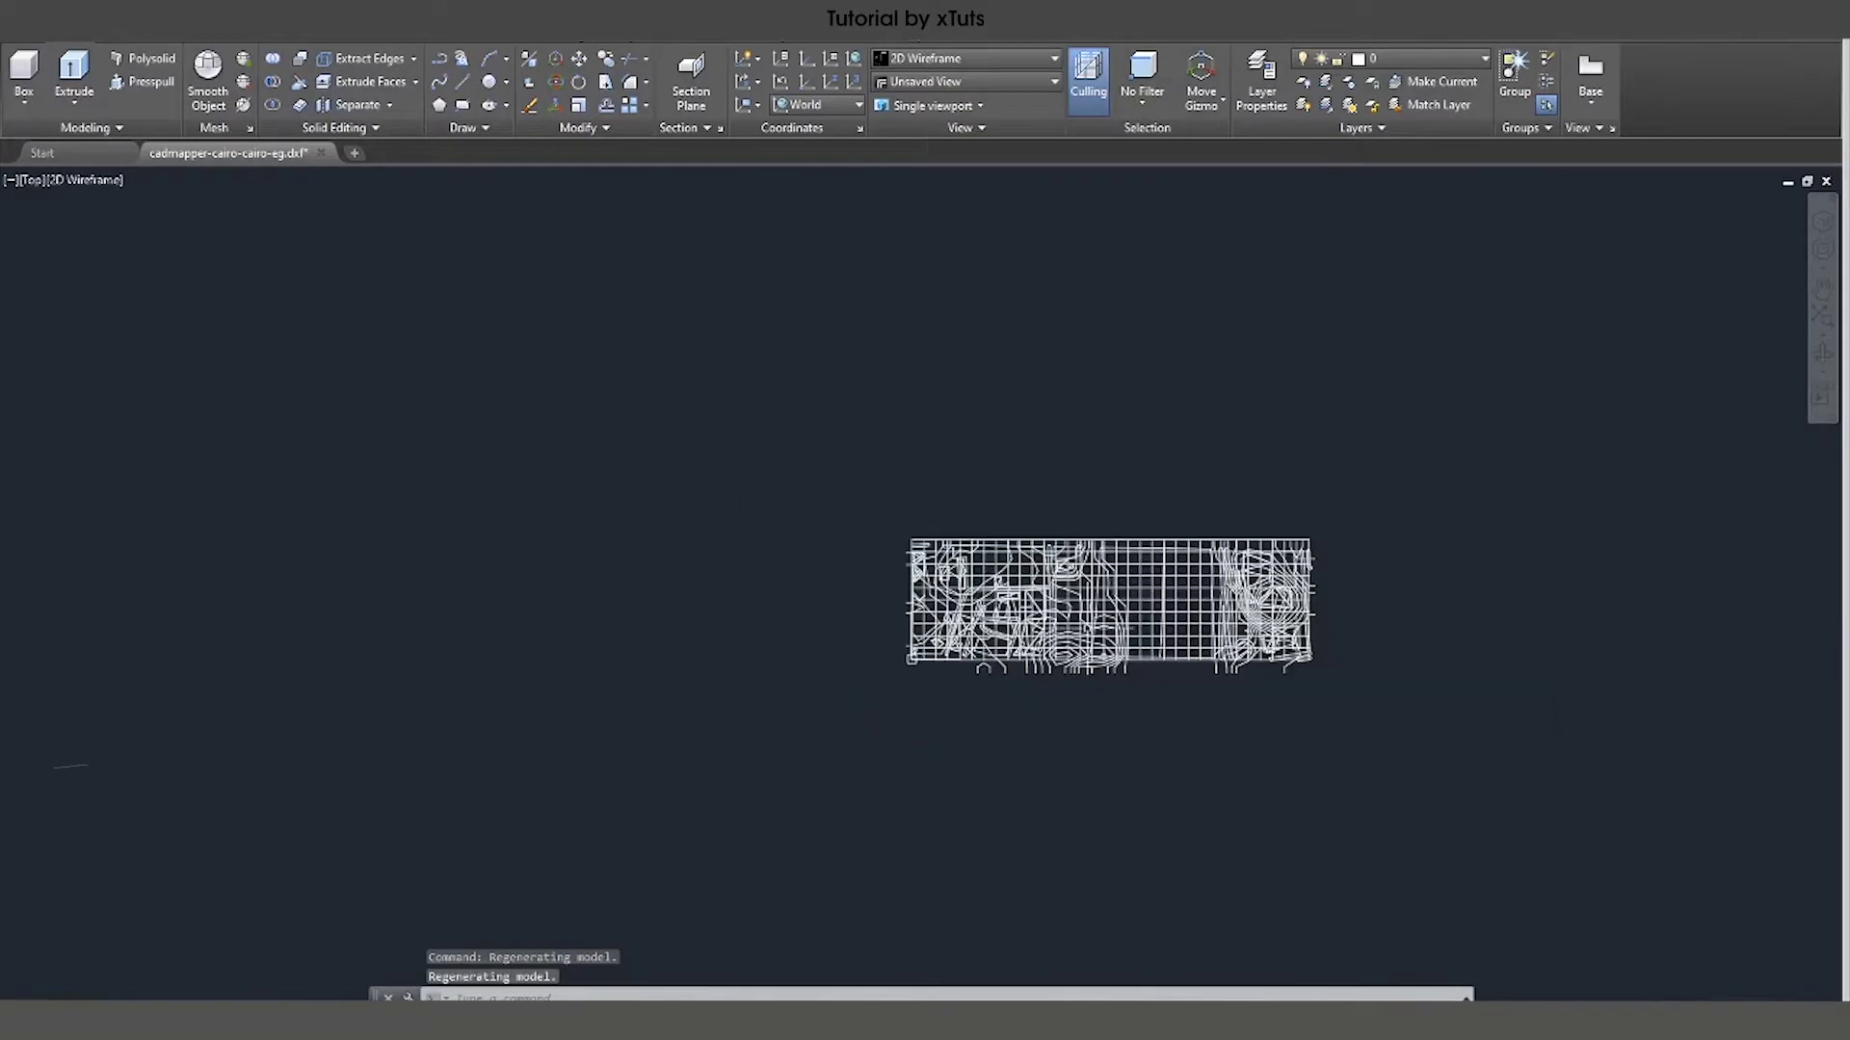
pyautogui.scroll(1, 1169, 613)
pyautogui.scroll(1, 1170, 612)
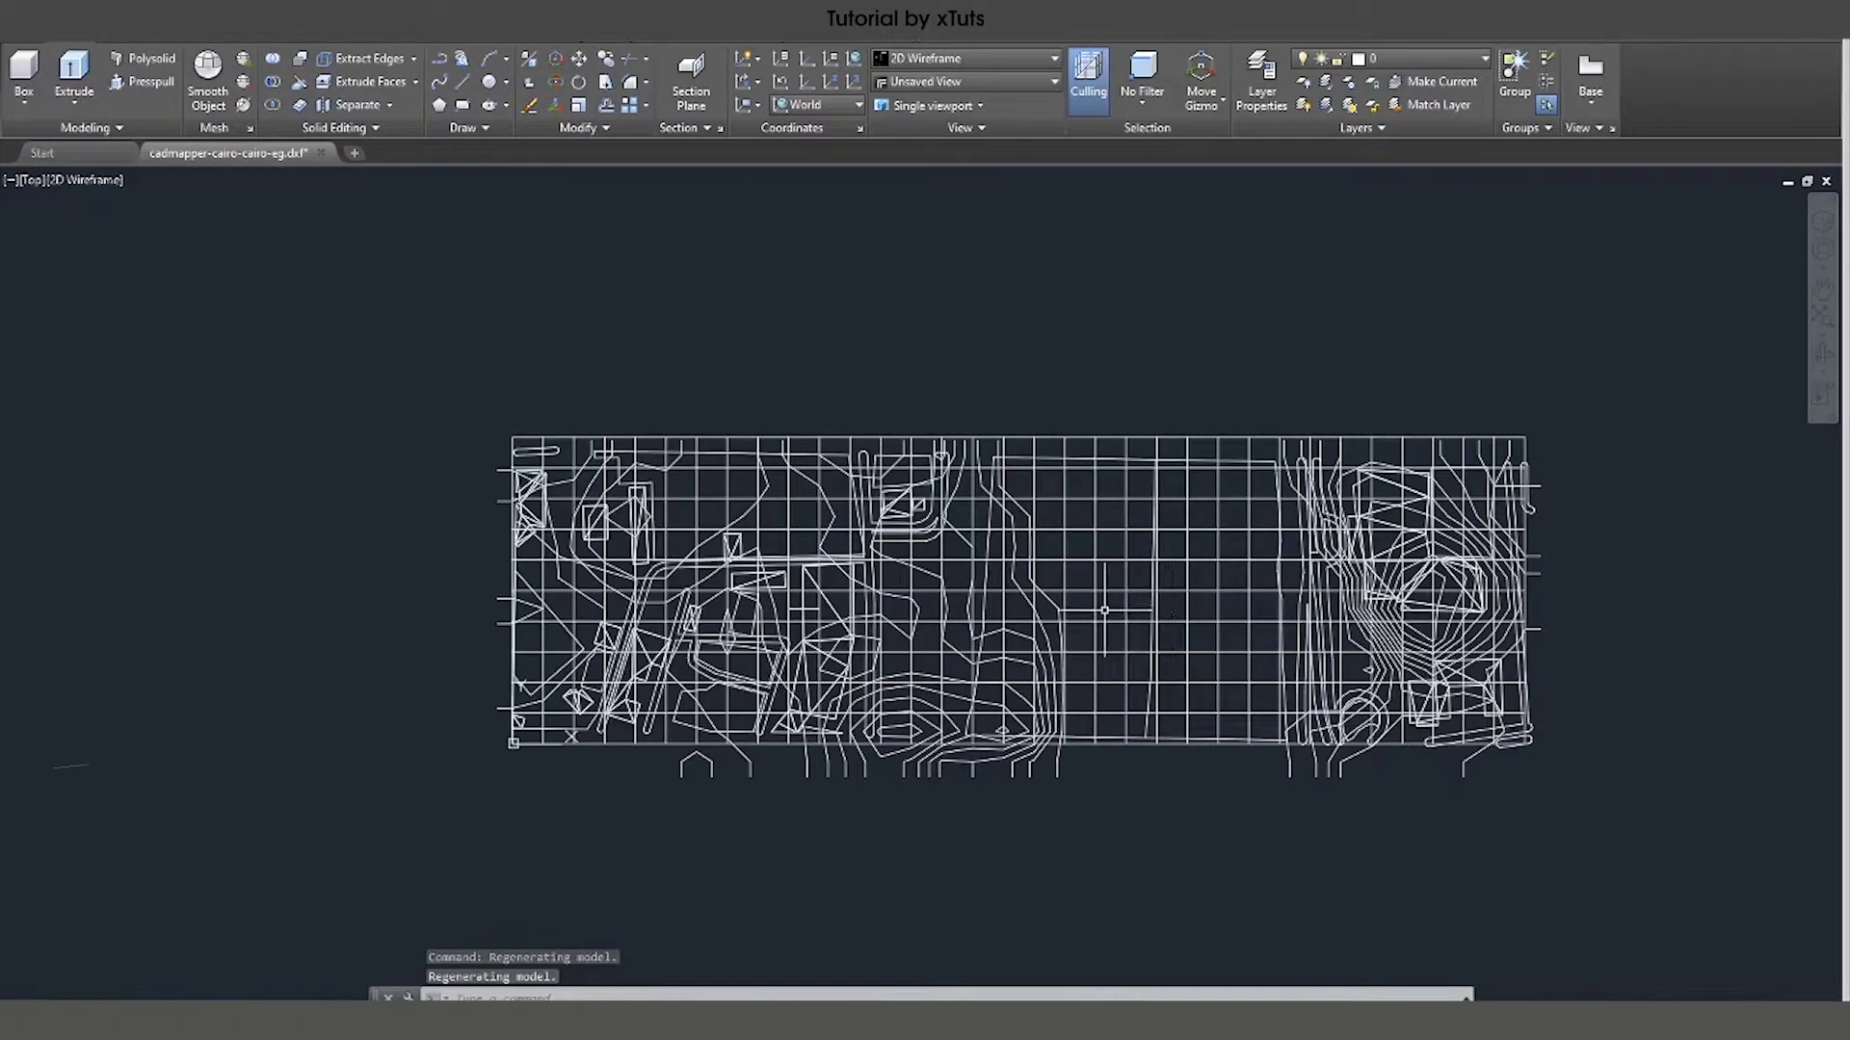
pyautogui.scroll(2, 1137, 626)
pyautogui.scroll(-2, 1137, 626)
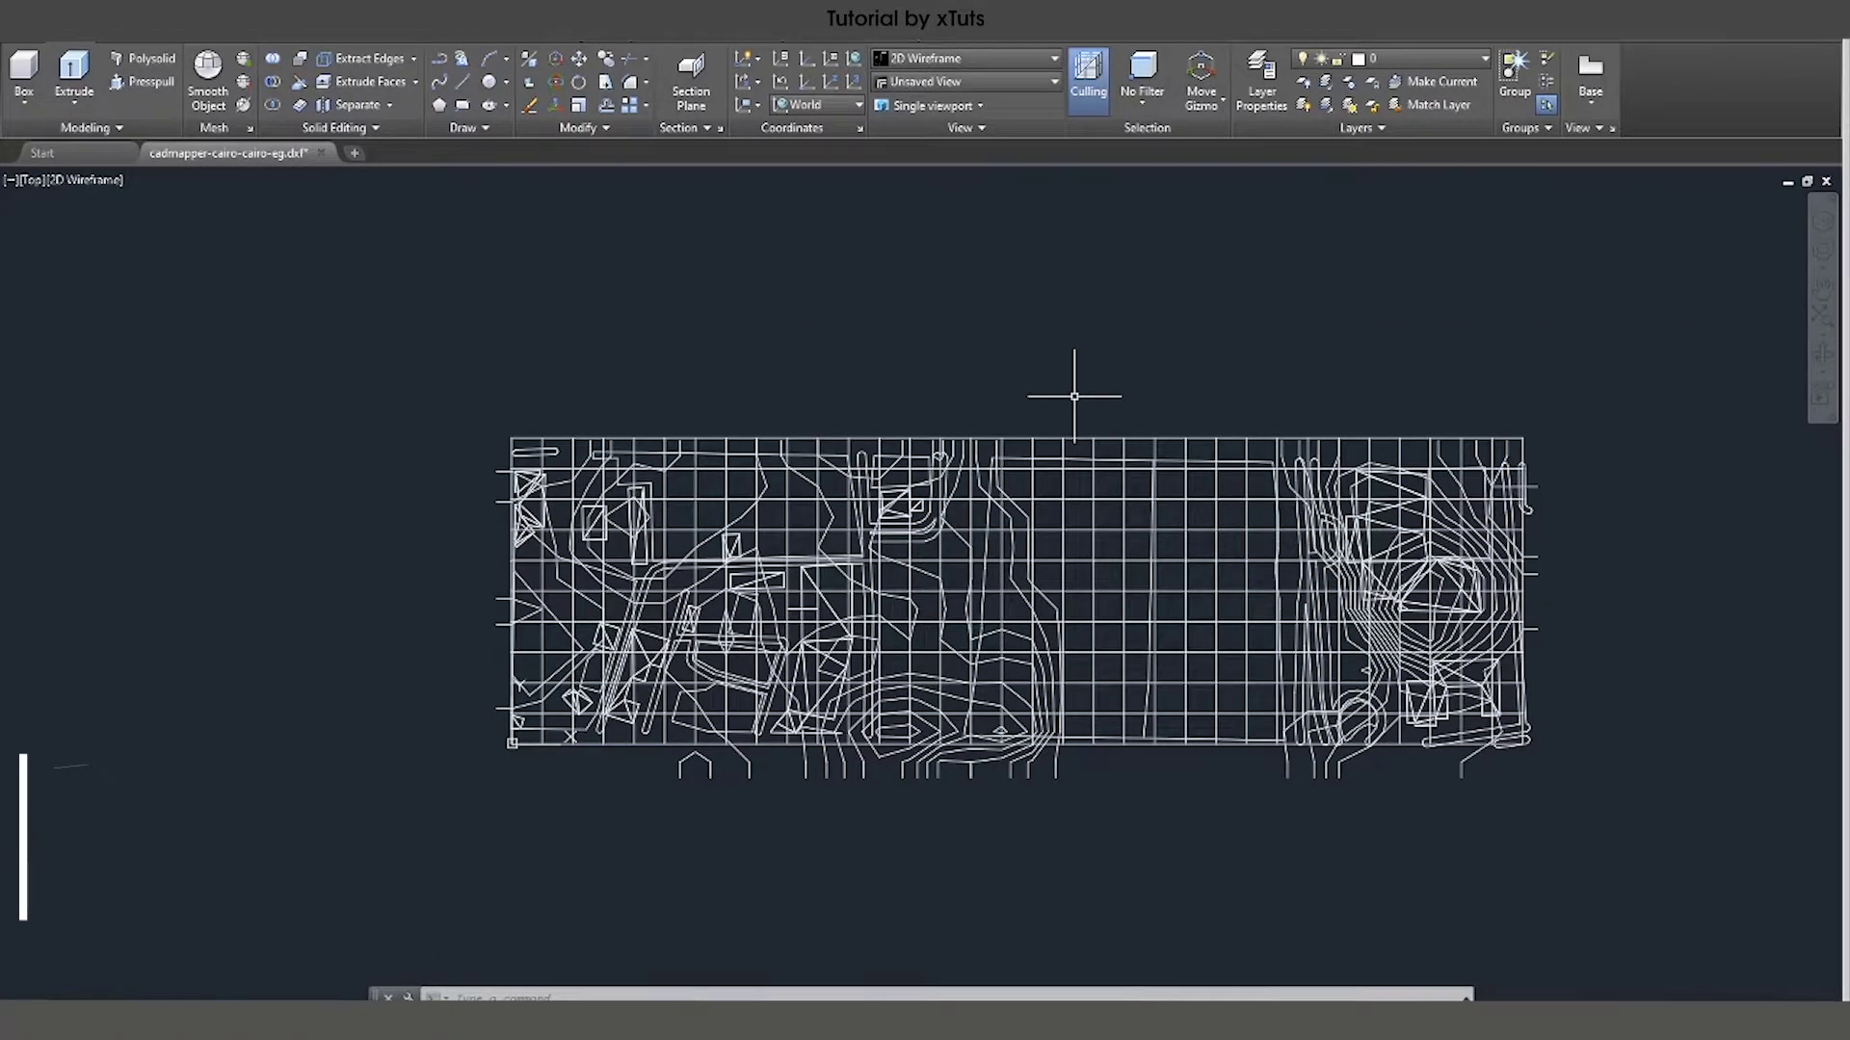
# In Layer Properties (LA), inspect the buildings, contours, outline, parks, topography and water layers.
pyautogui.write('la')
pyautogui.press('Return')
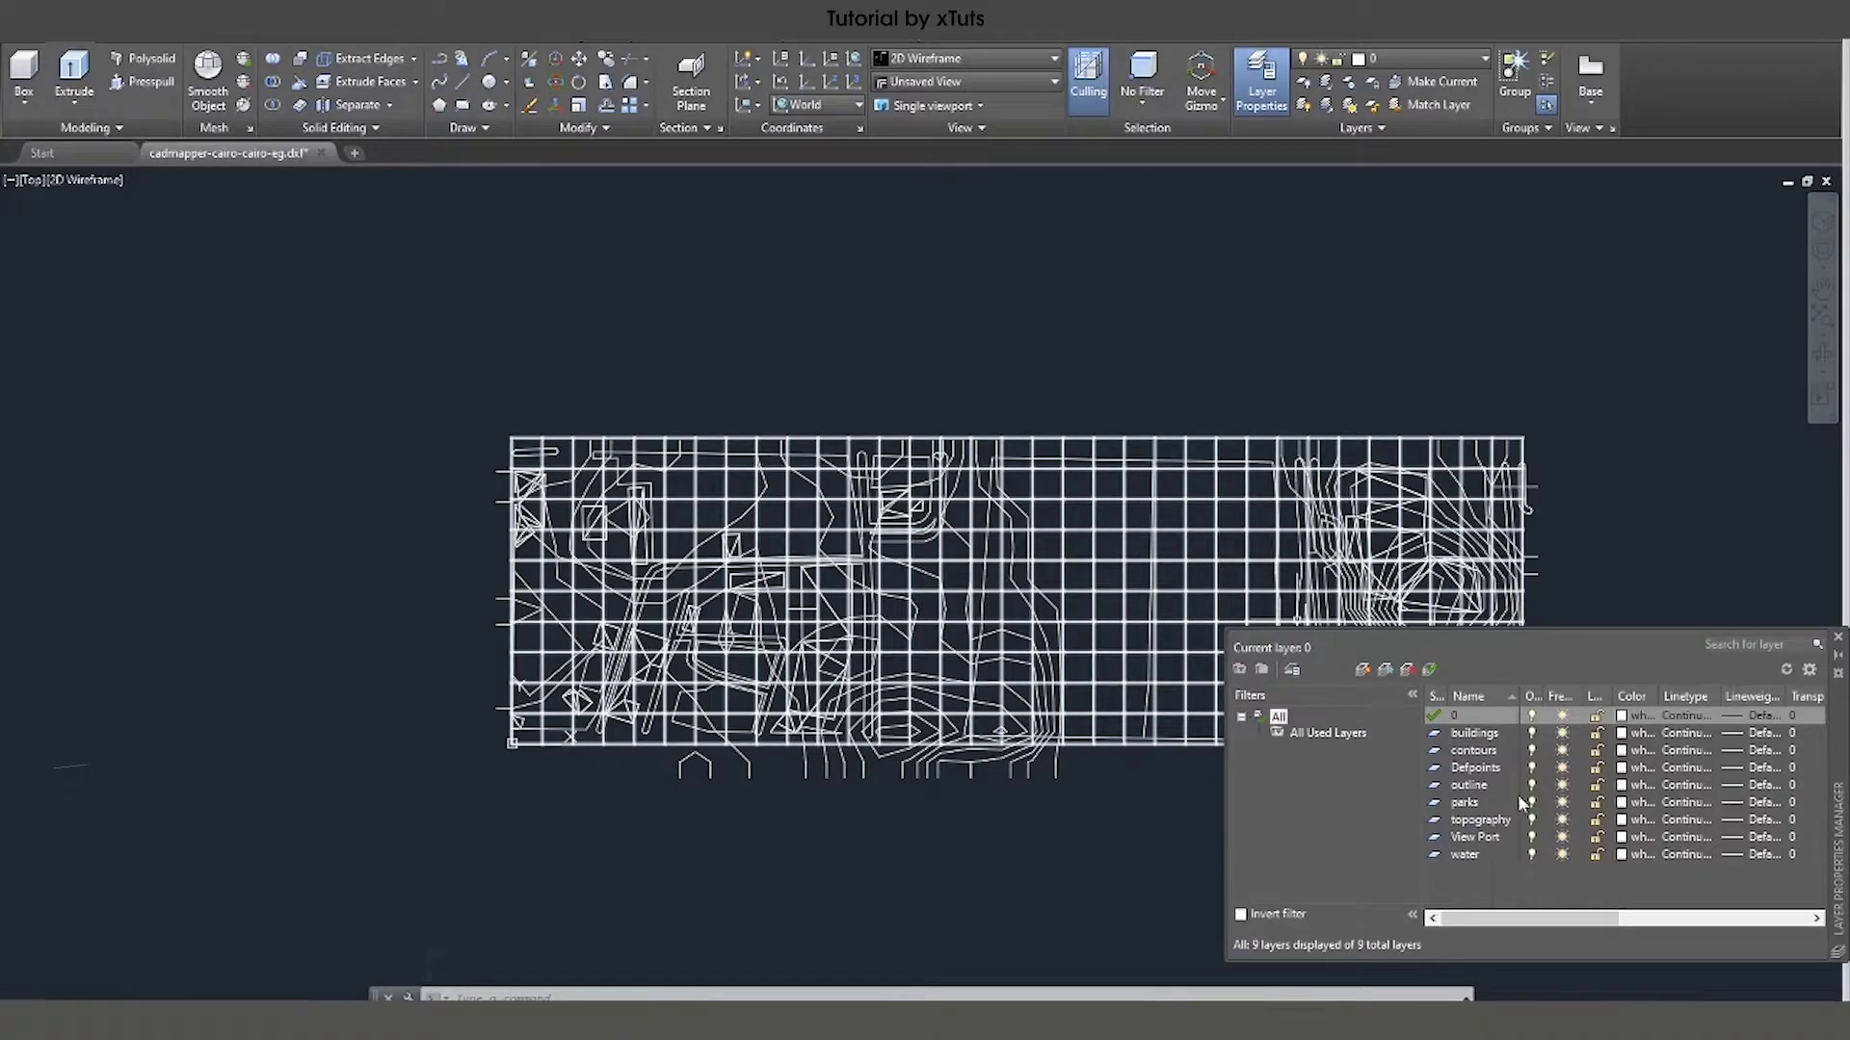
pyautogui.click(1460, 742)
pyautogui.click(1475, 751)
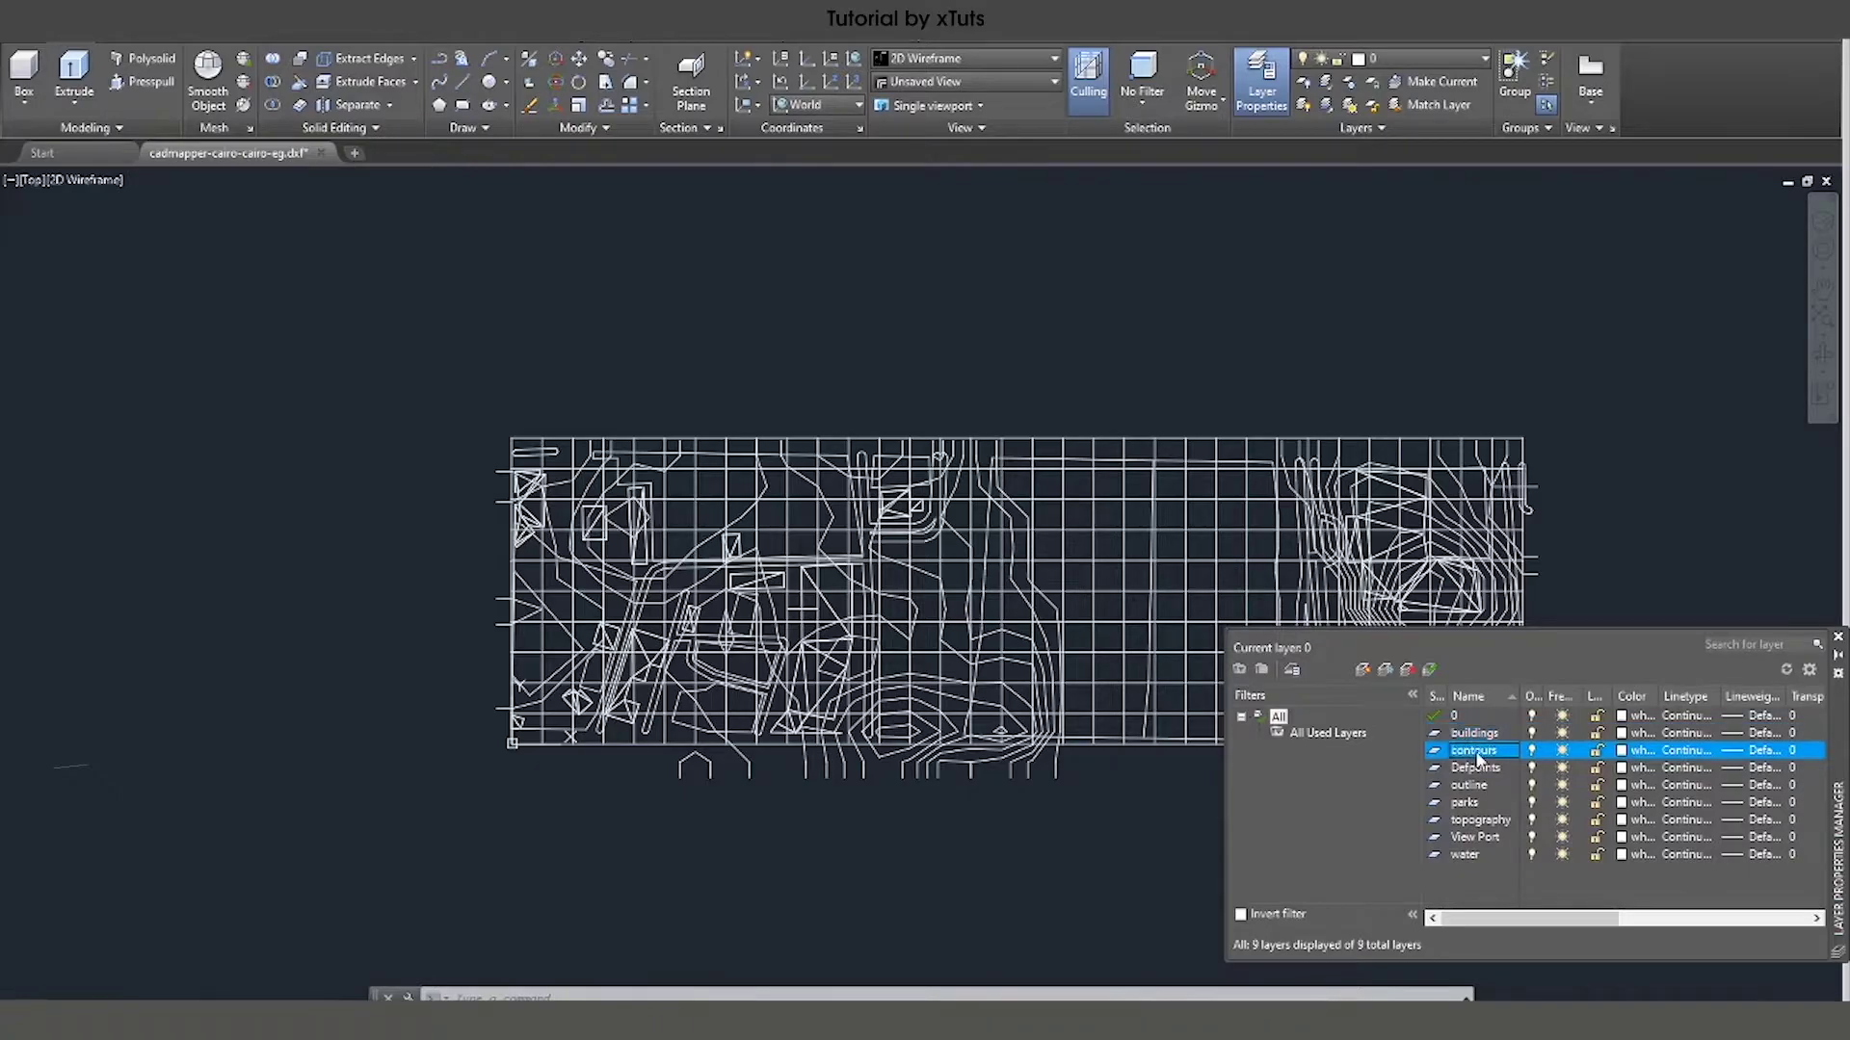
pyautogui.click(1485, 788)
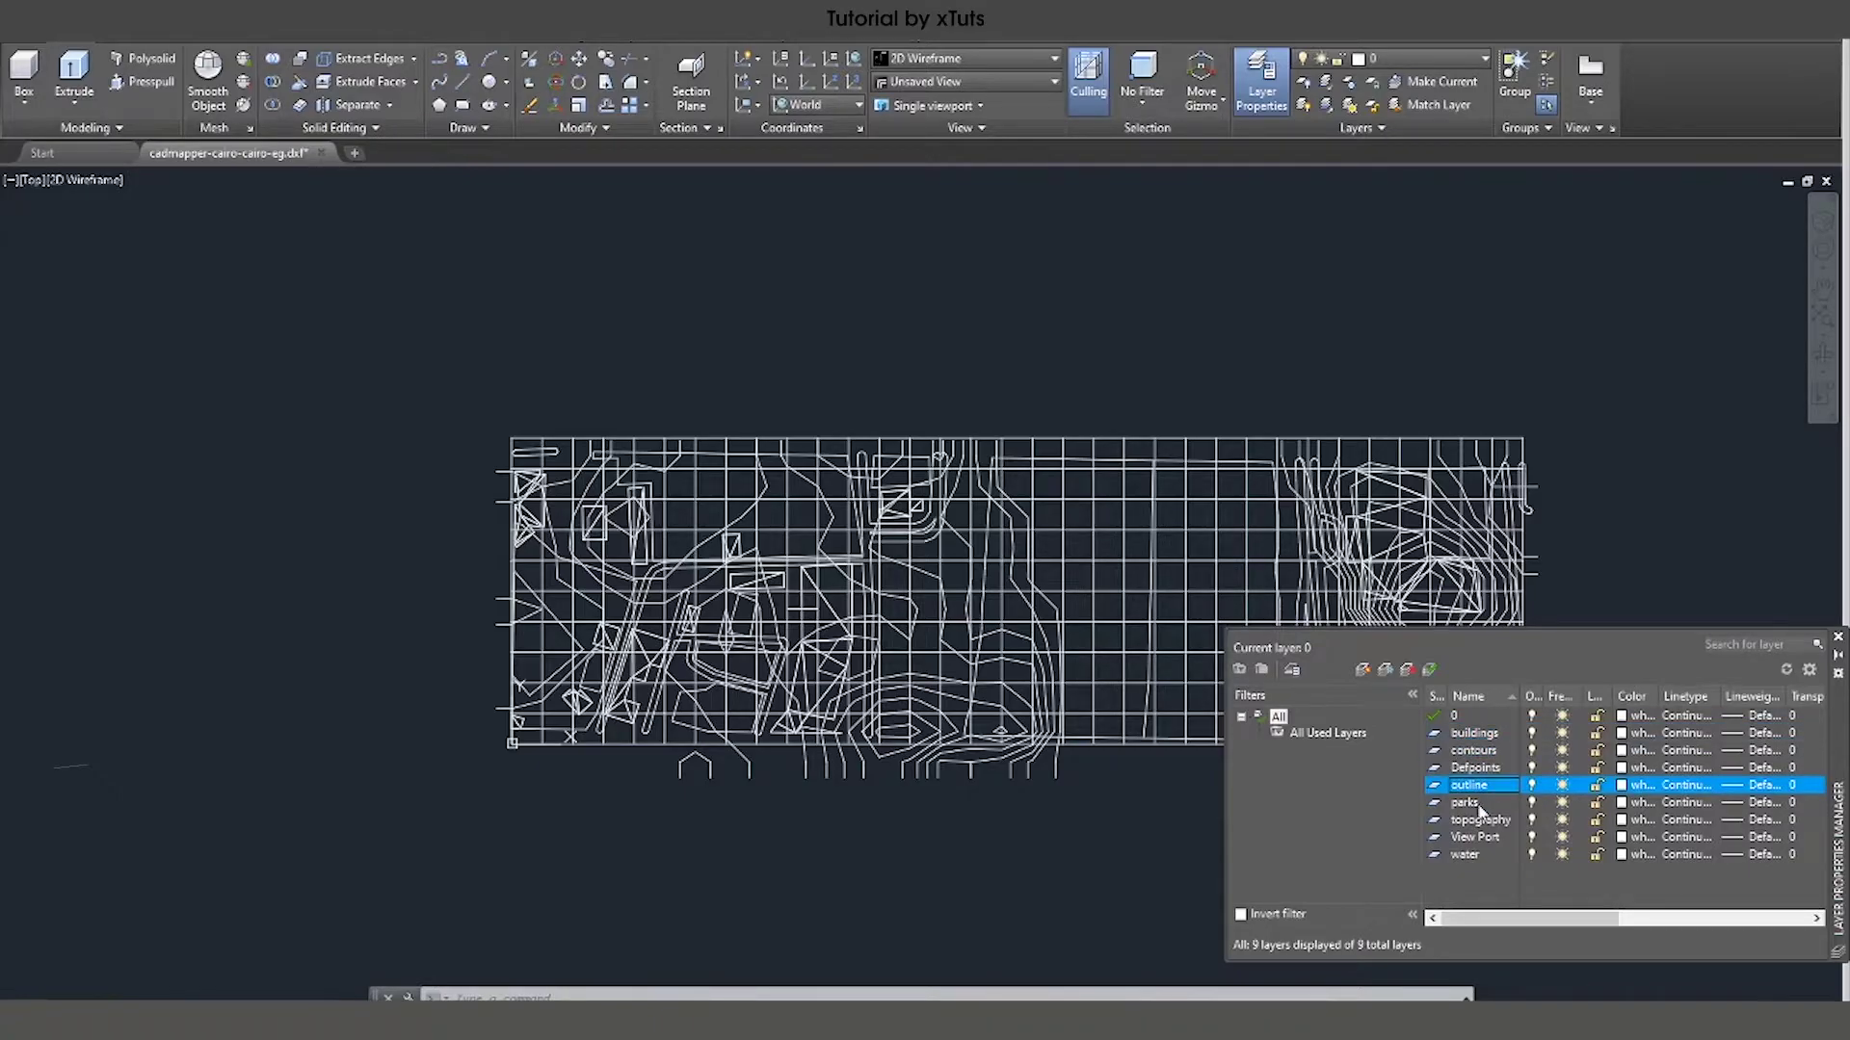
pyautogui.click(1478, 803)
pyautogui.click(1483, 821)
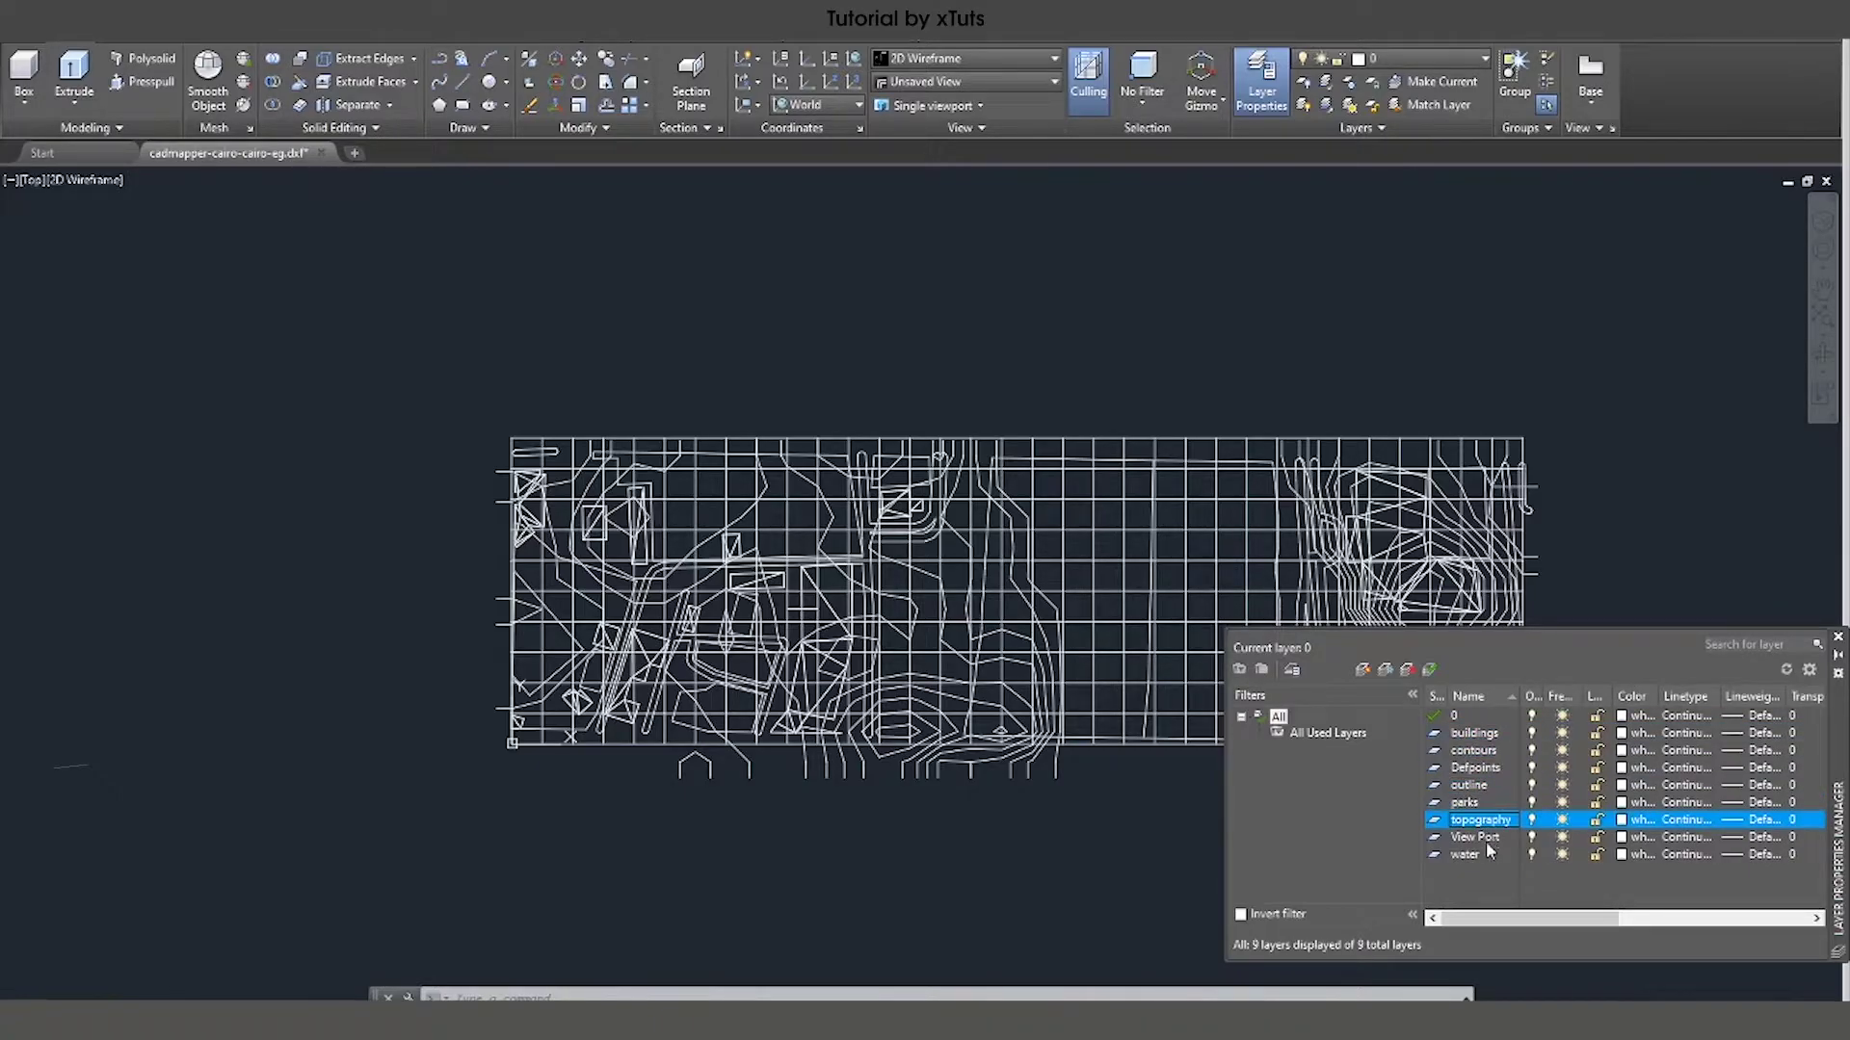
pyautogui.click(1474, 857)
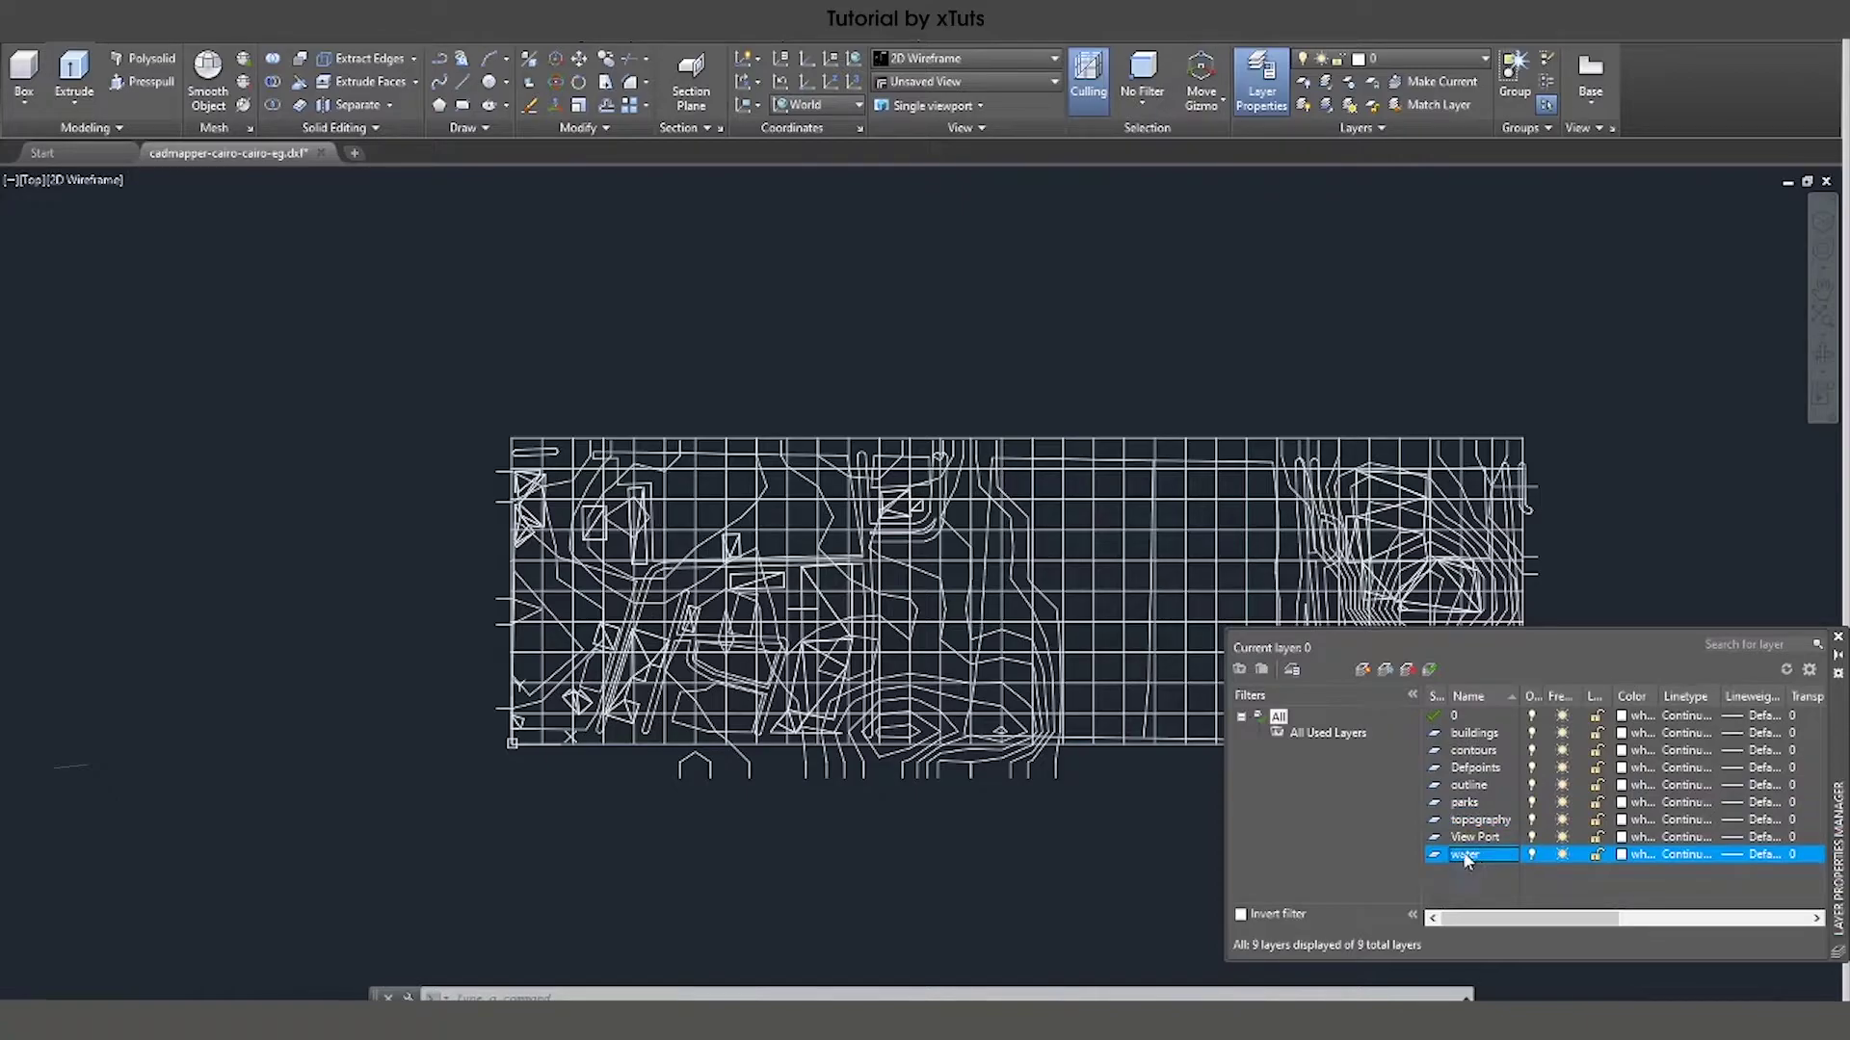
pyautogui.click(1249, 820)
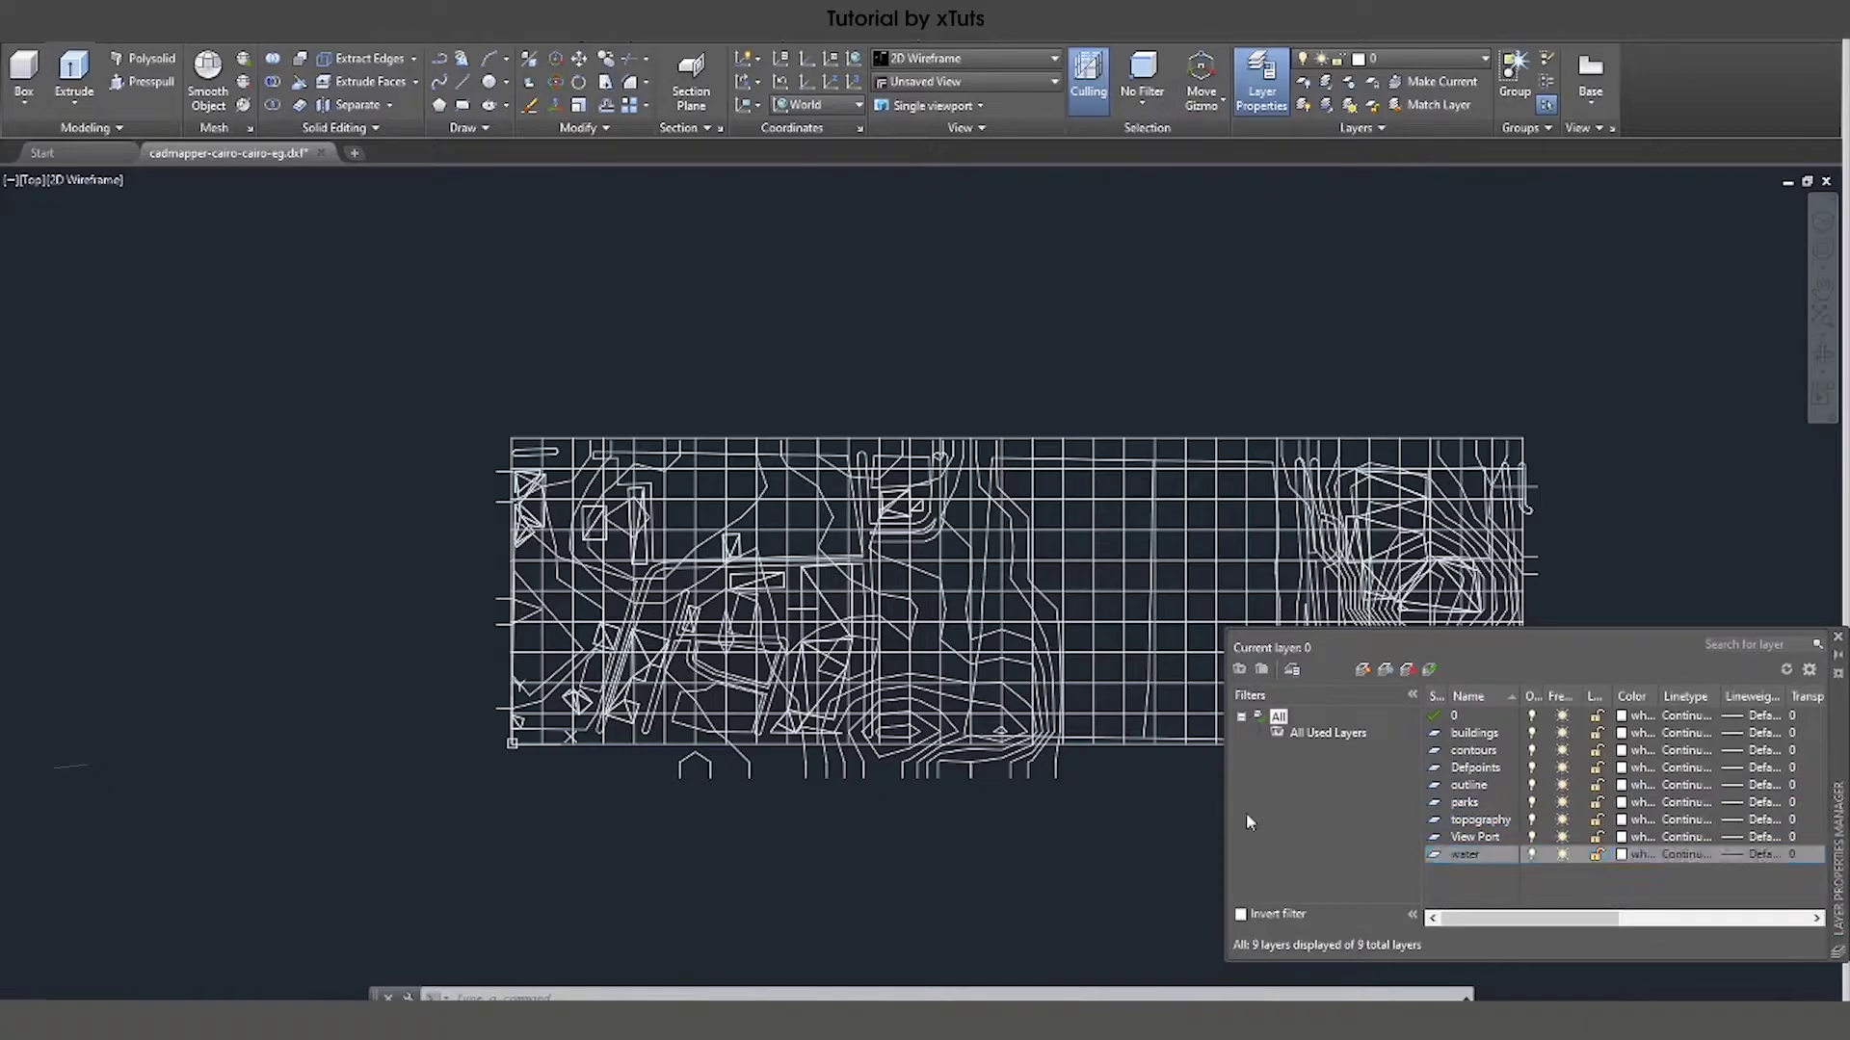
# Add several blank drawings, then return to the cadmapper-cairo drawing.
pyautogui.click(352, 153)
pyautogui.click(472, 153)
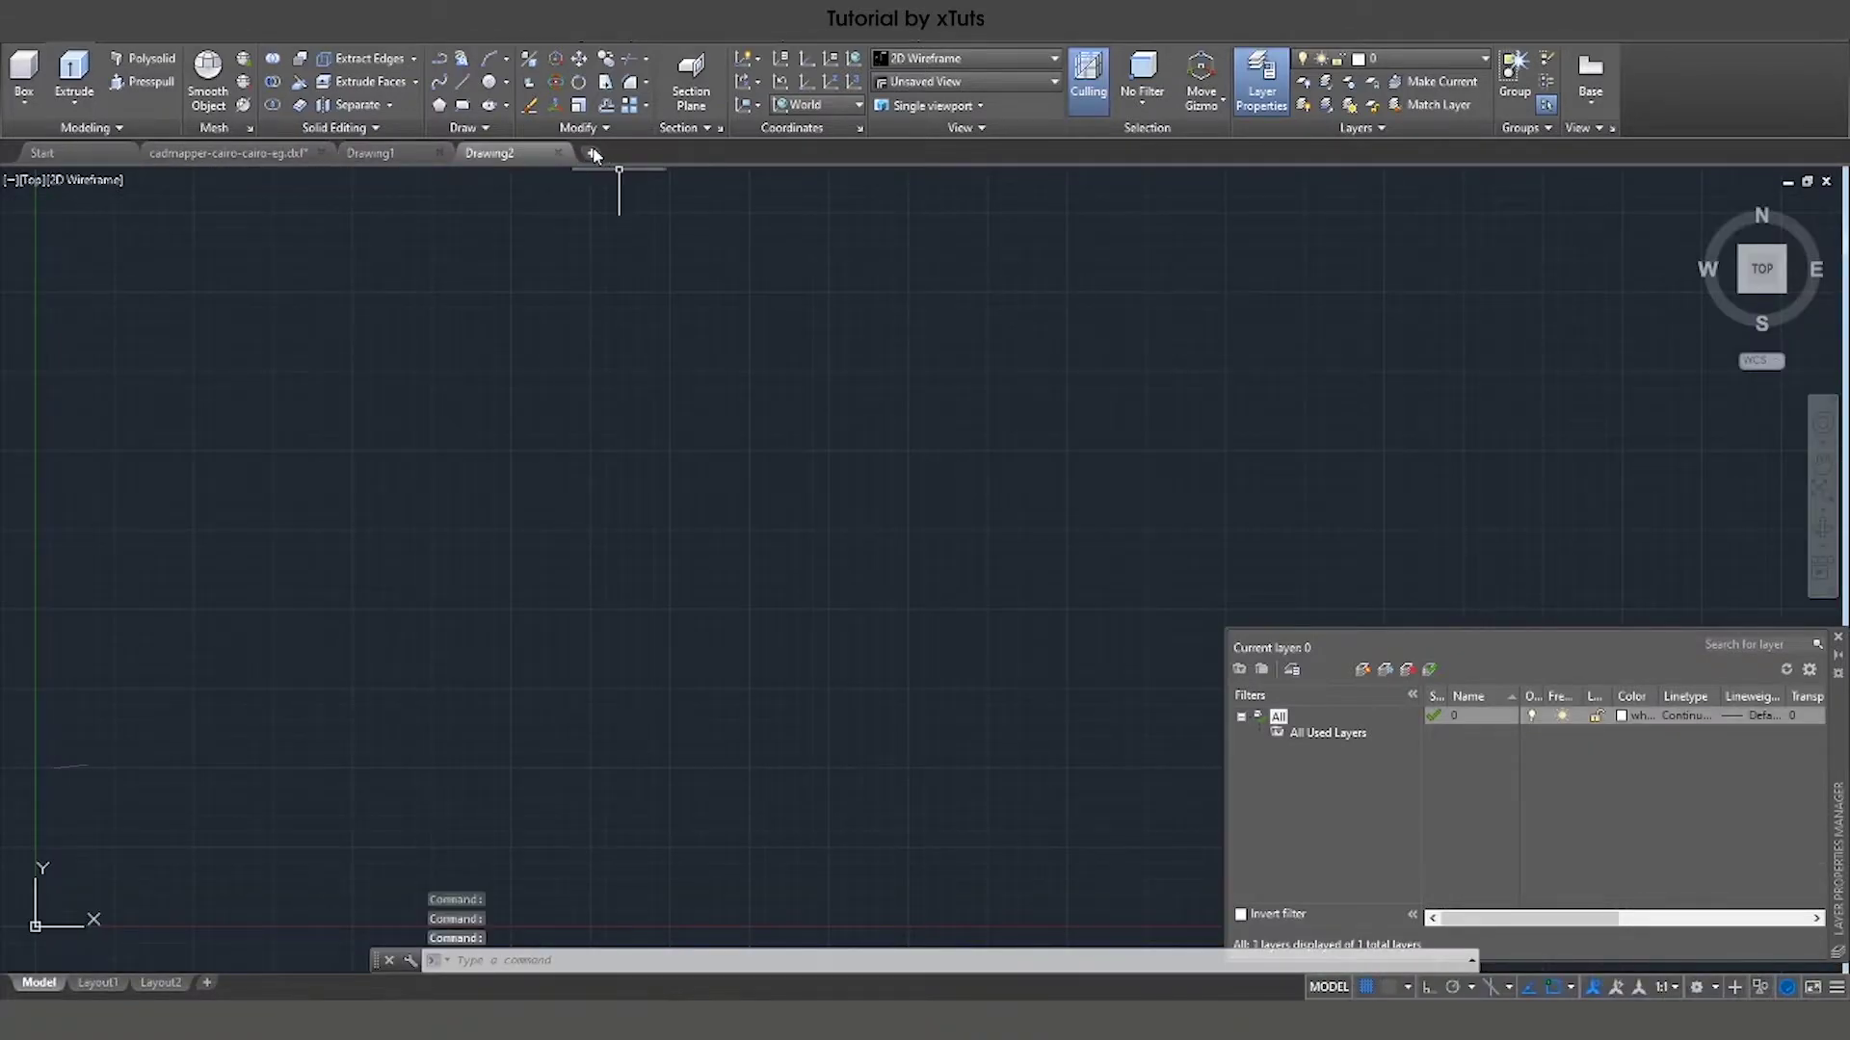
pyautogui.click(592, 154)
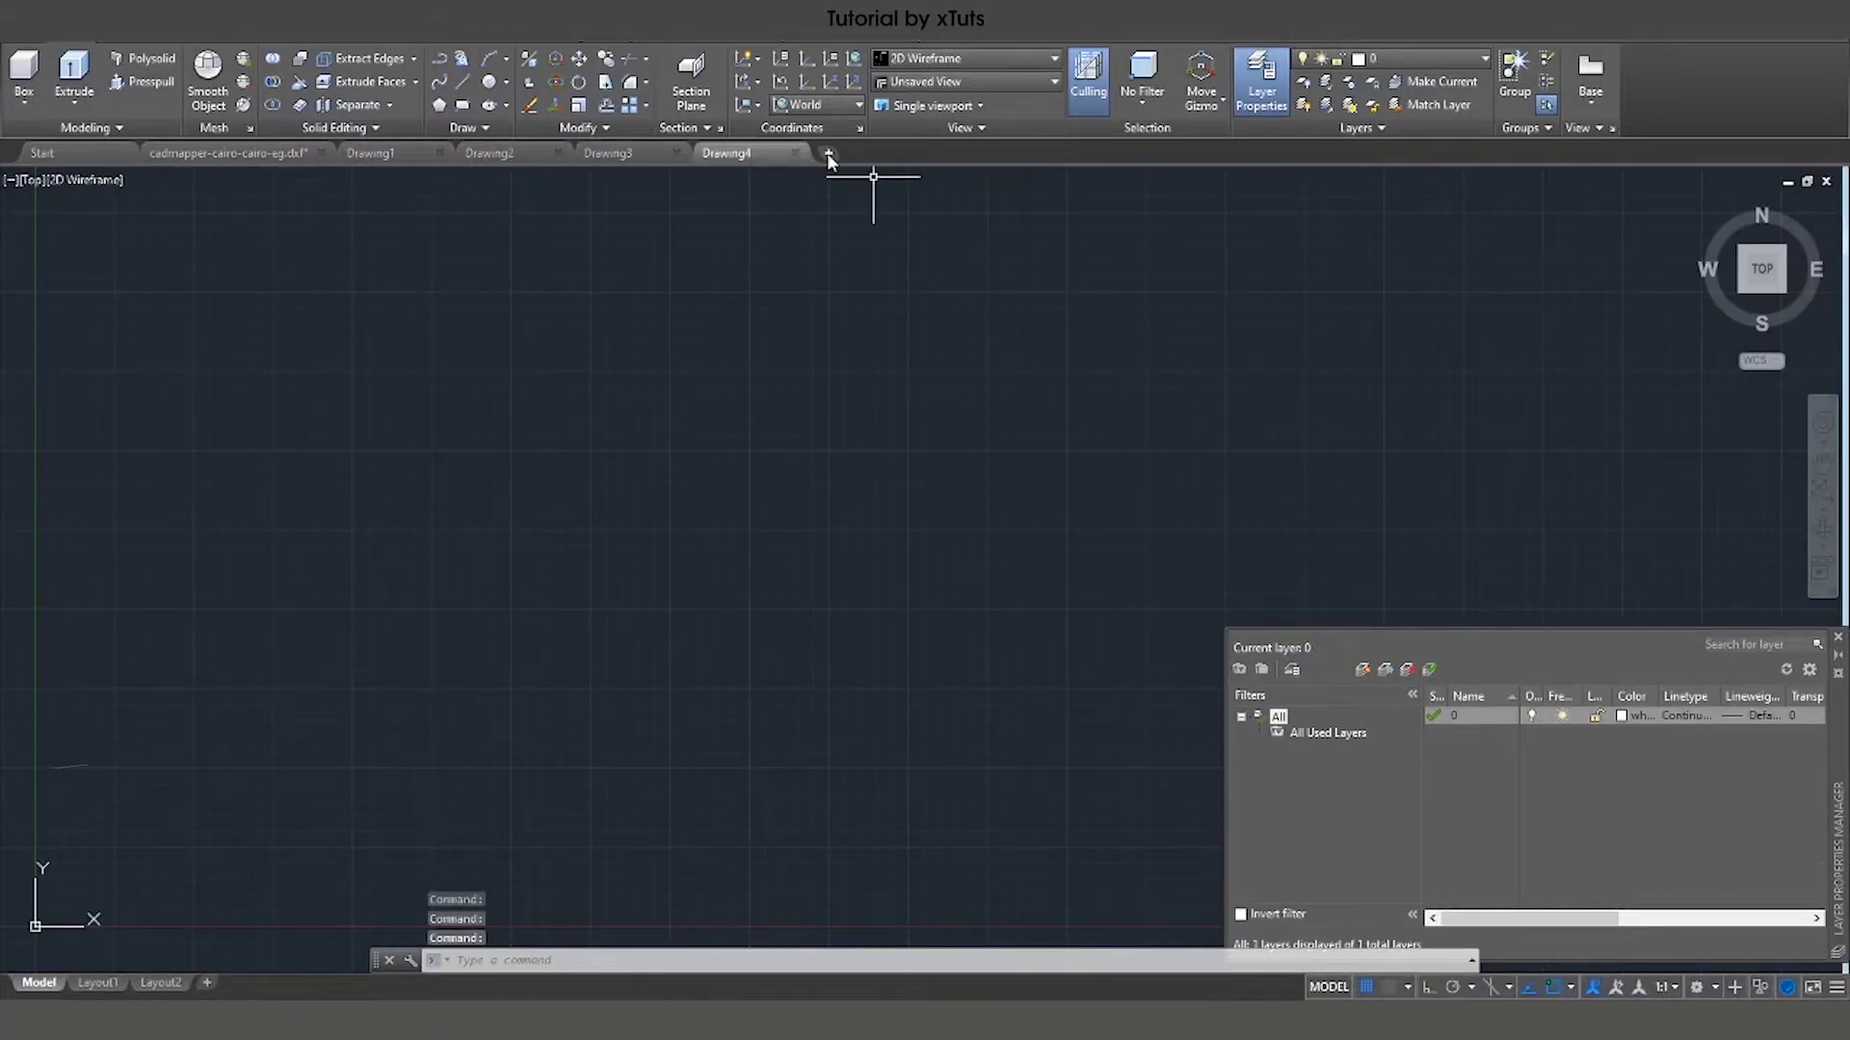
pyautogui.click(829, 153)
pyautogui.click(946, 153)
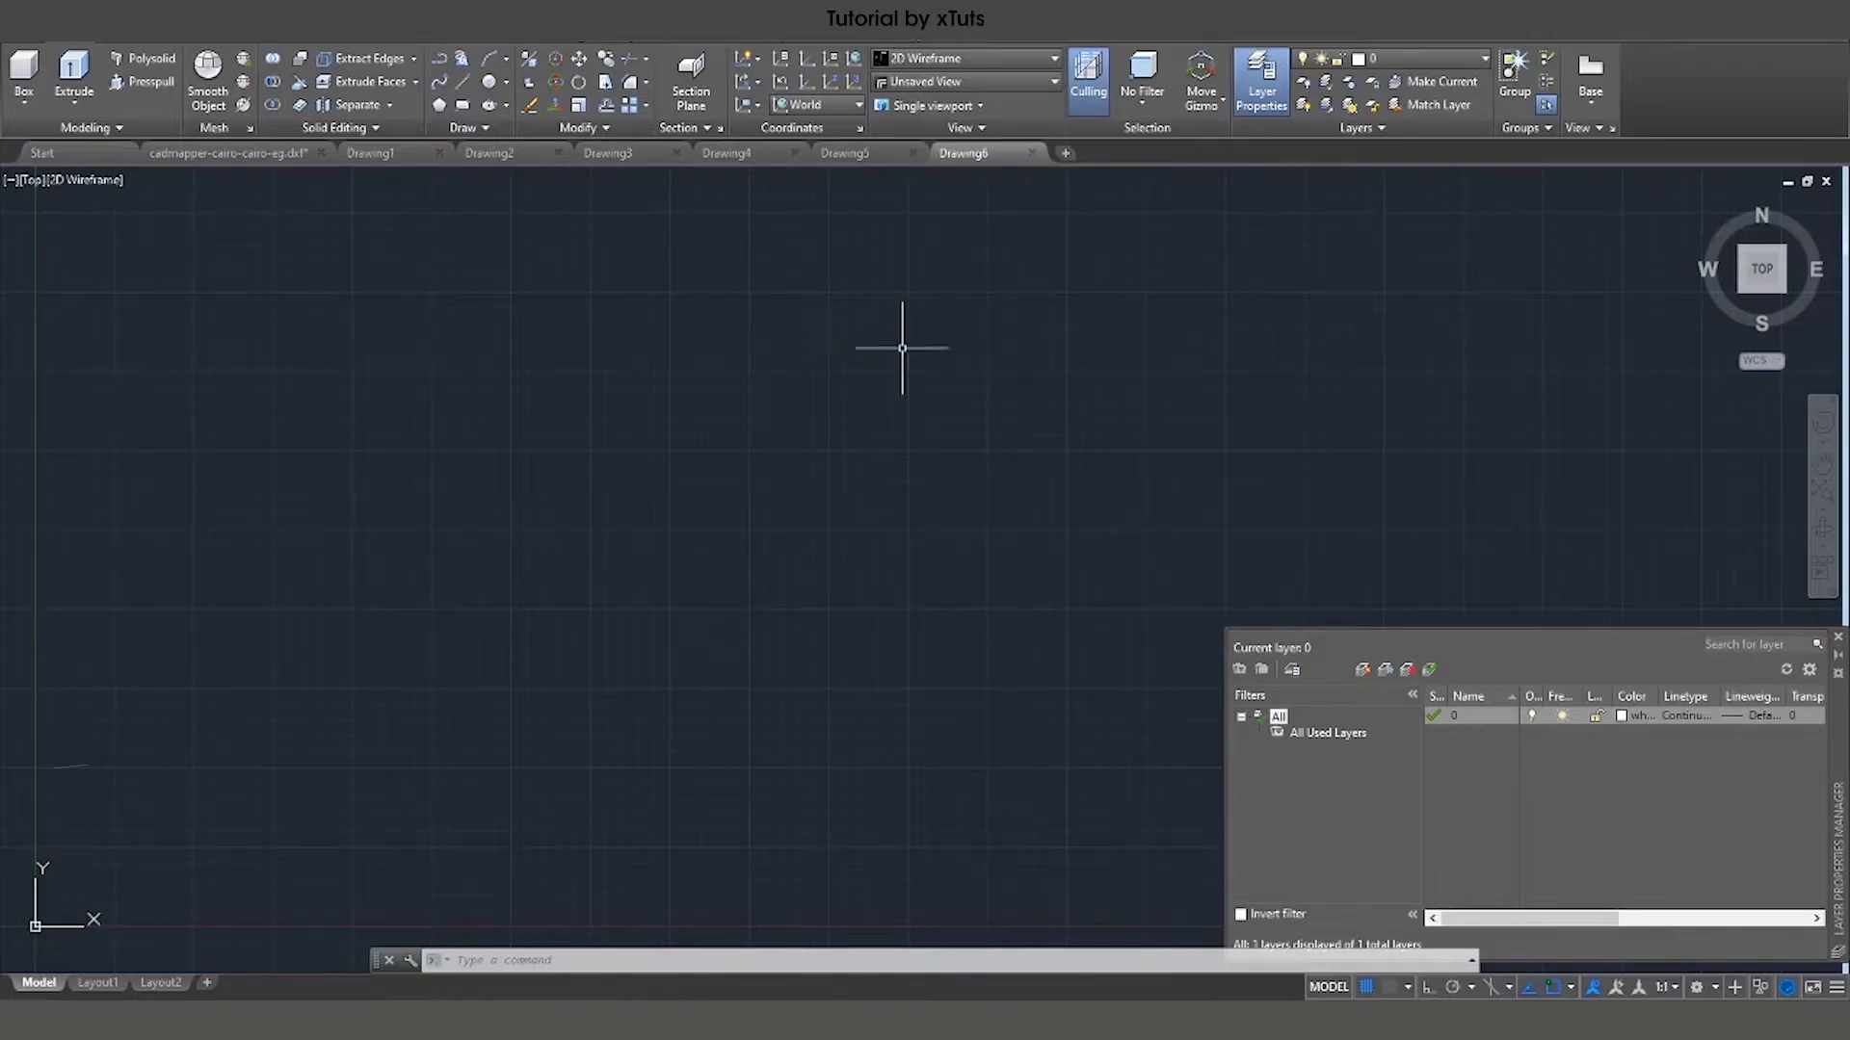
pyautogui.click(227, 153)
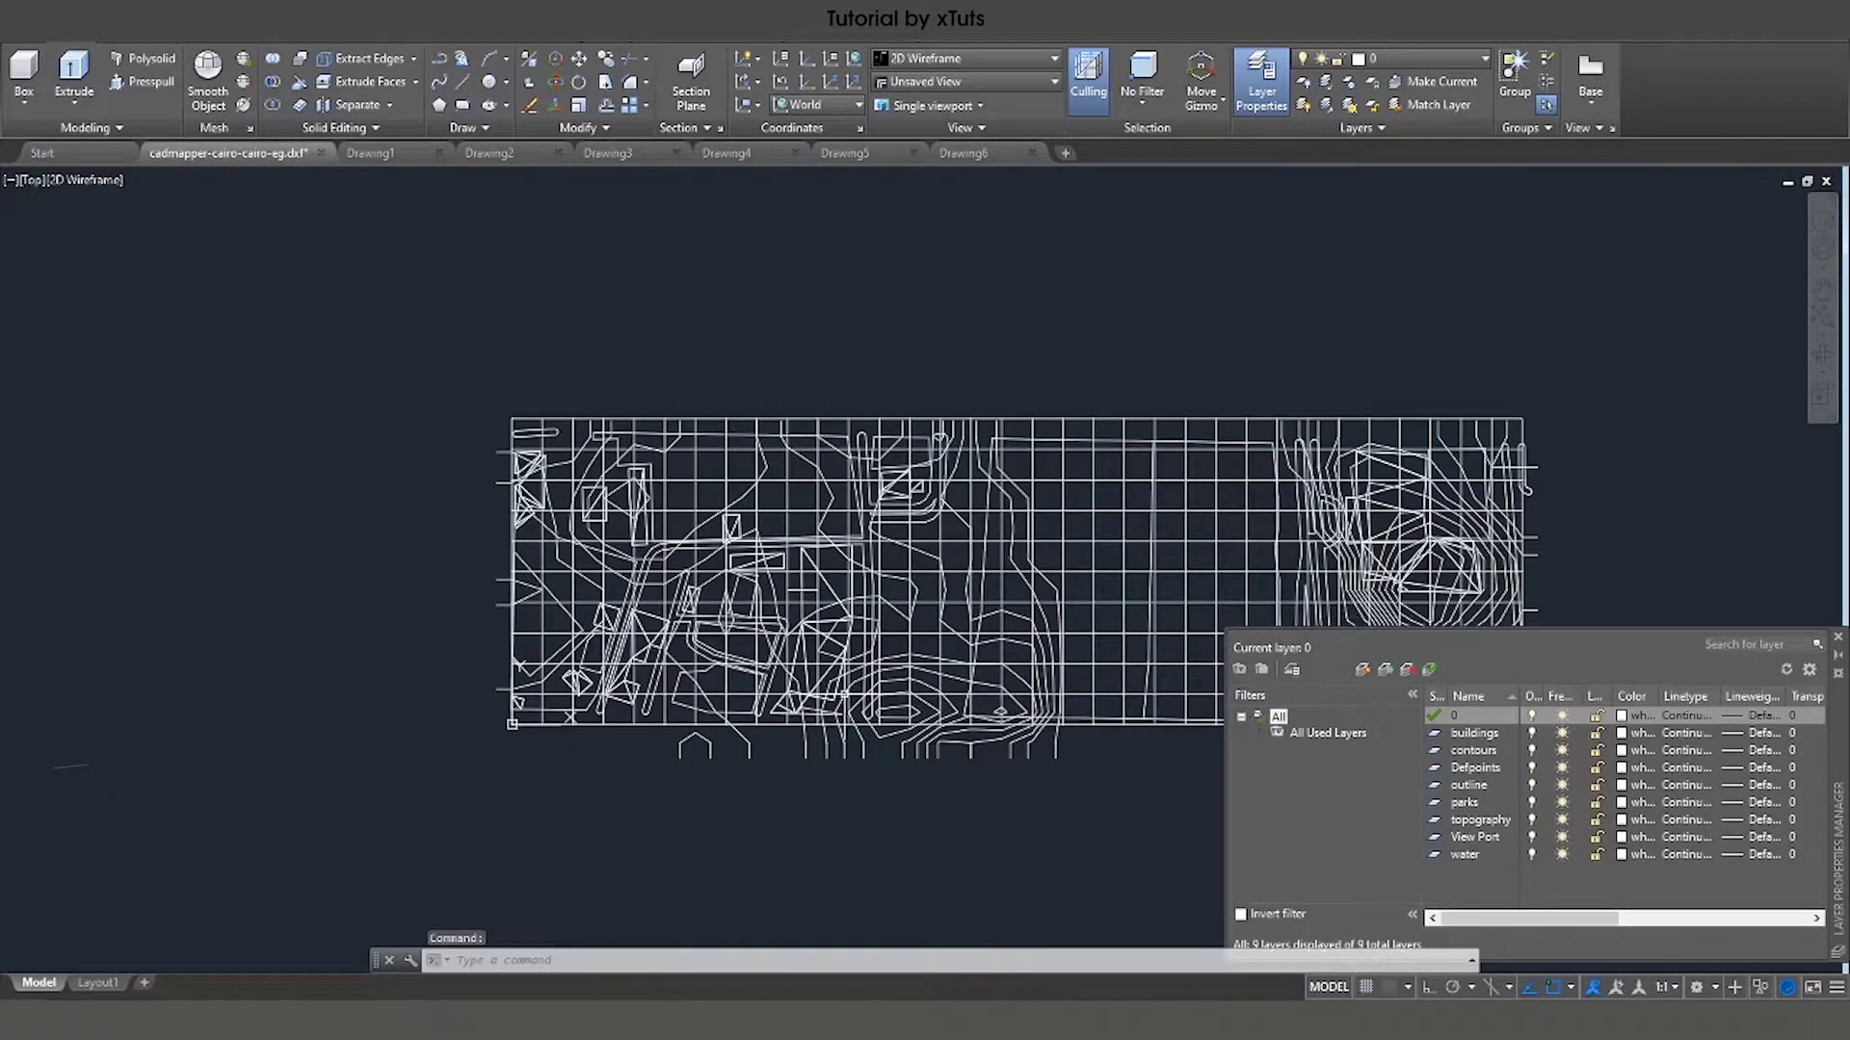
# Freeze the layers from buildings through water, then thaw contours and topography.
pyautogui.scroll(-2, 830, 694)
pyautogui.moveTo(1481, 855); pyautogui.dragTo(1481, 737)
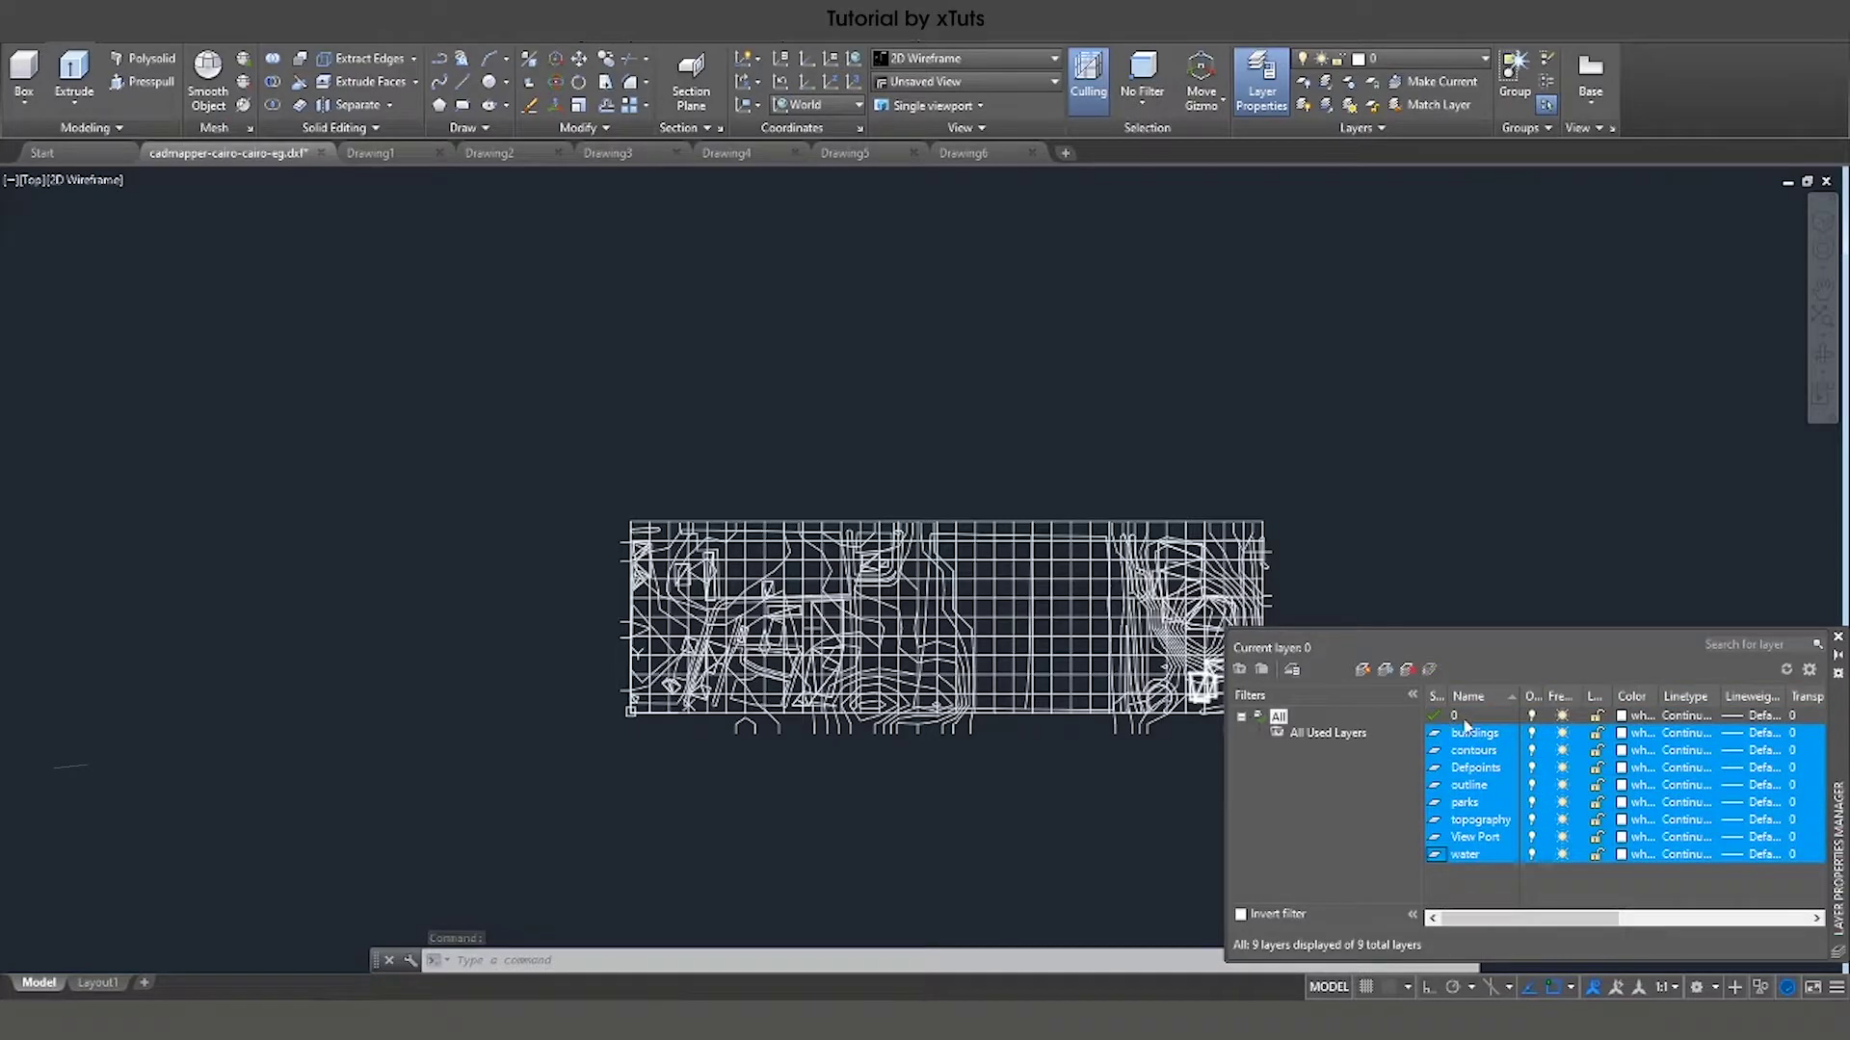
pyautogui.click(1562, 738)
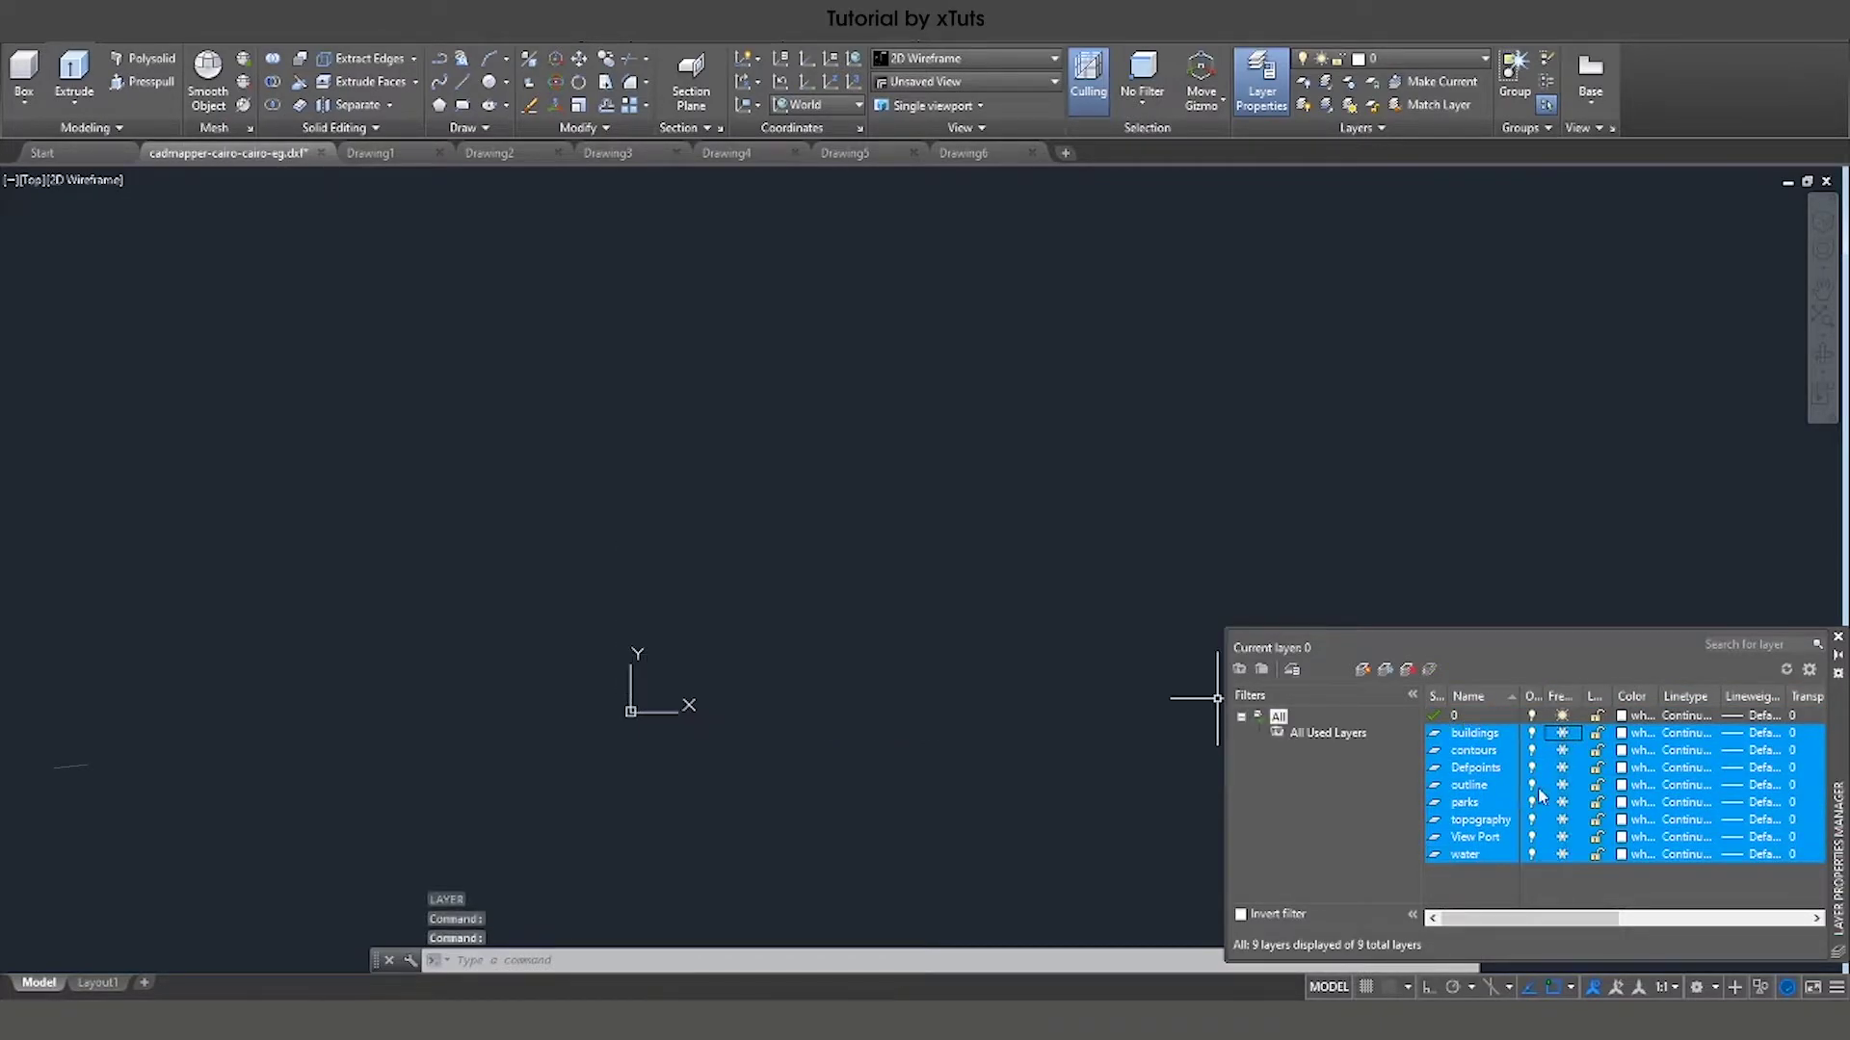
pyautogui.click(1480, 752)
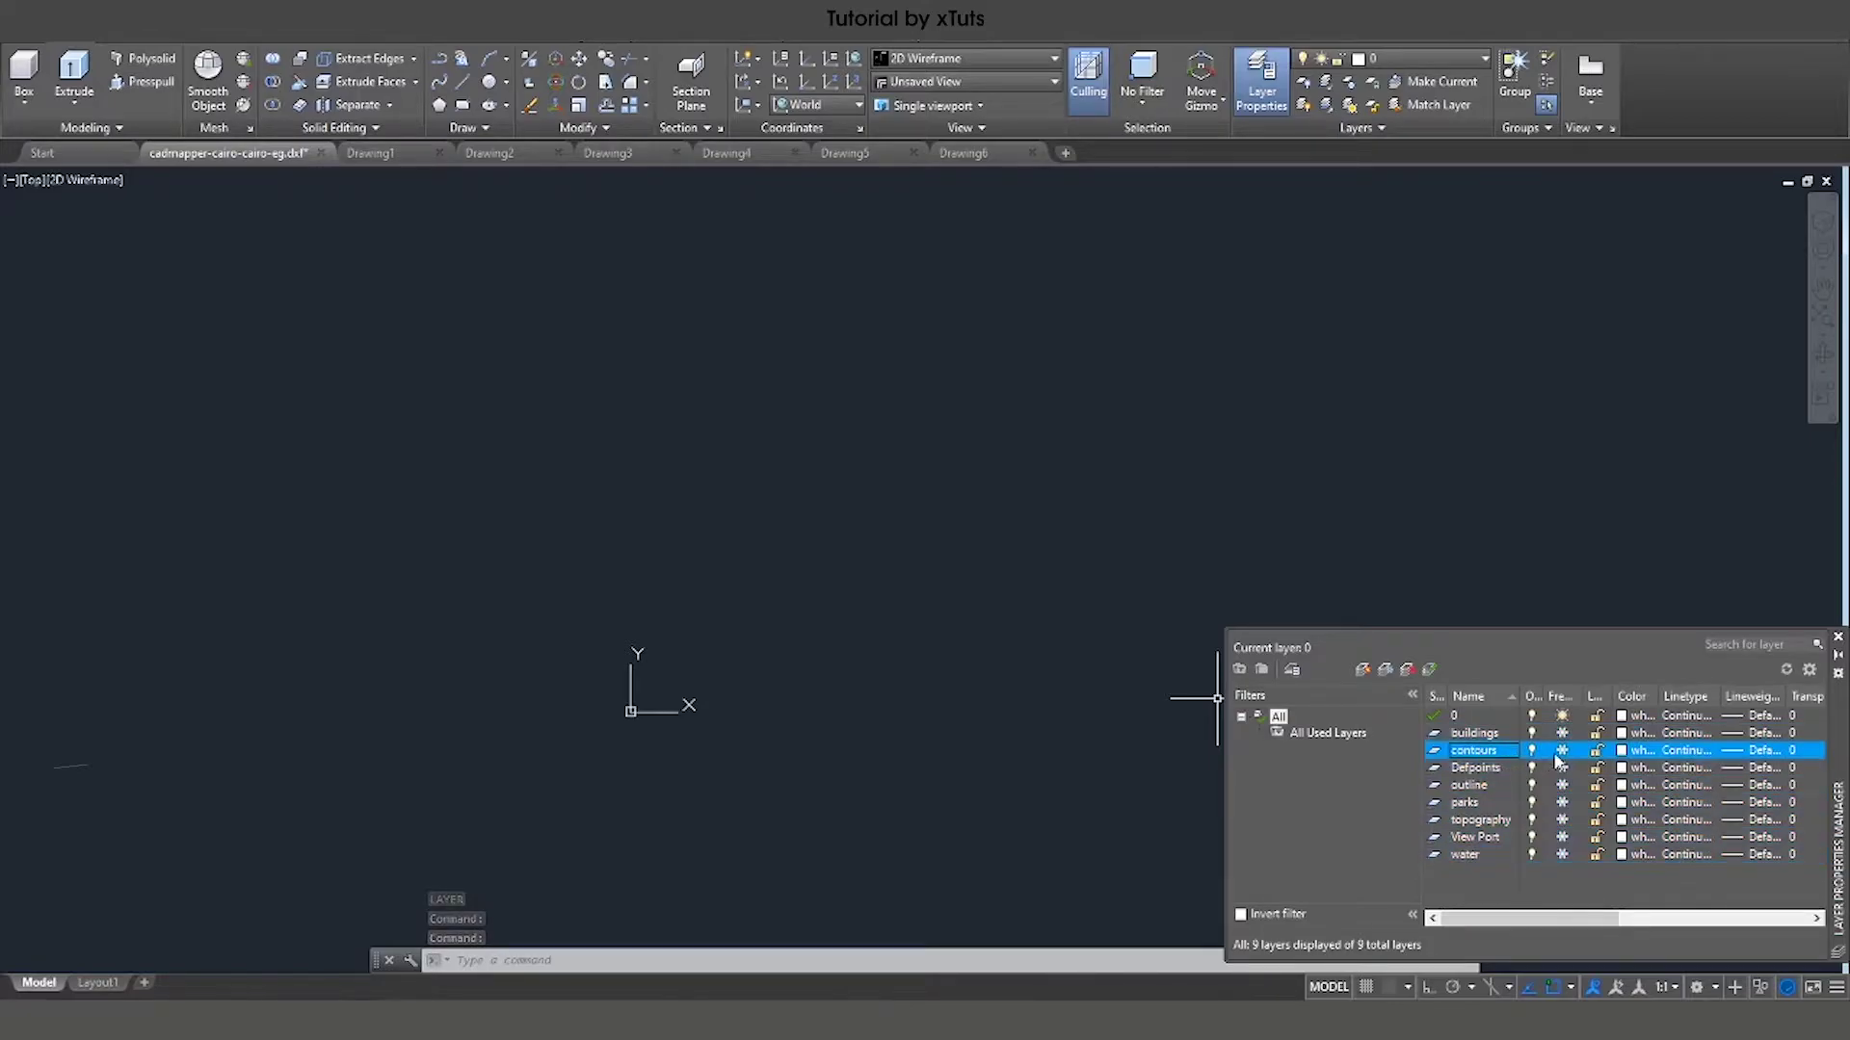
pyautogui.click(1562, 750)
pyautogui.scroll(-3, 810, 718)
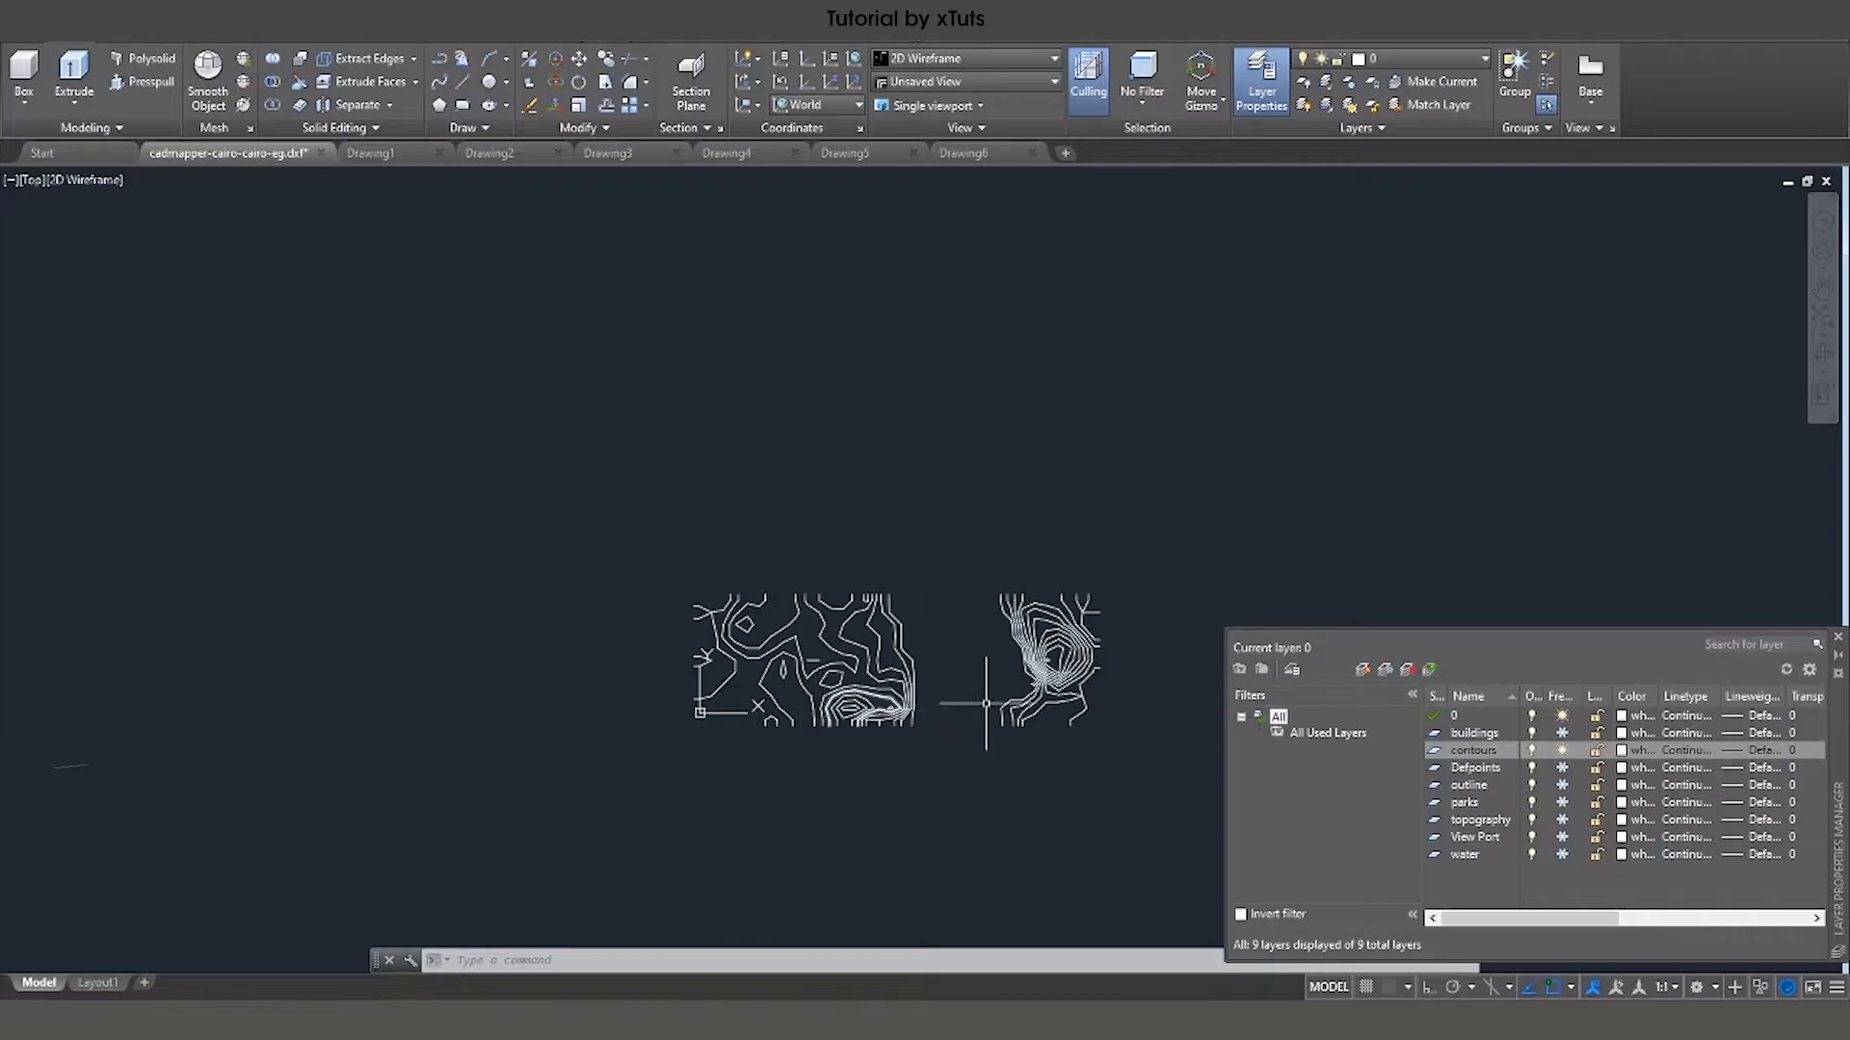
pyautogui.scroll(3, 972, 709)
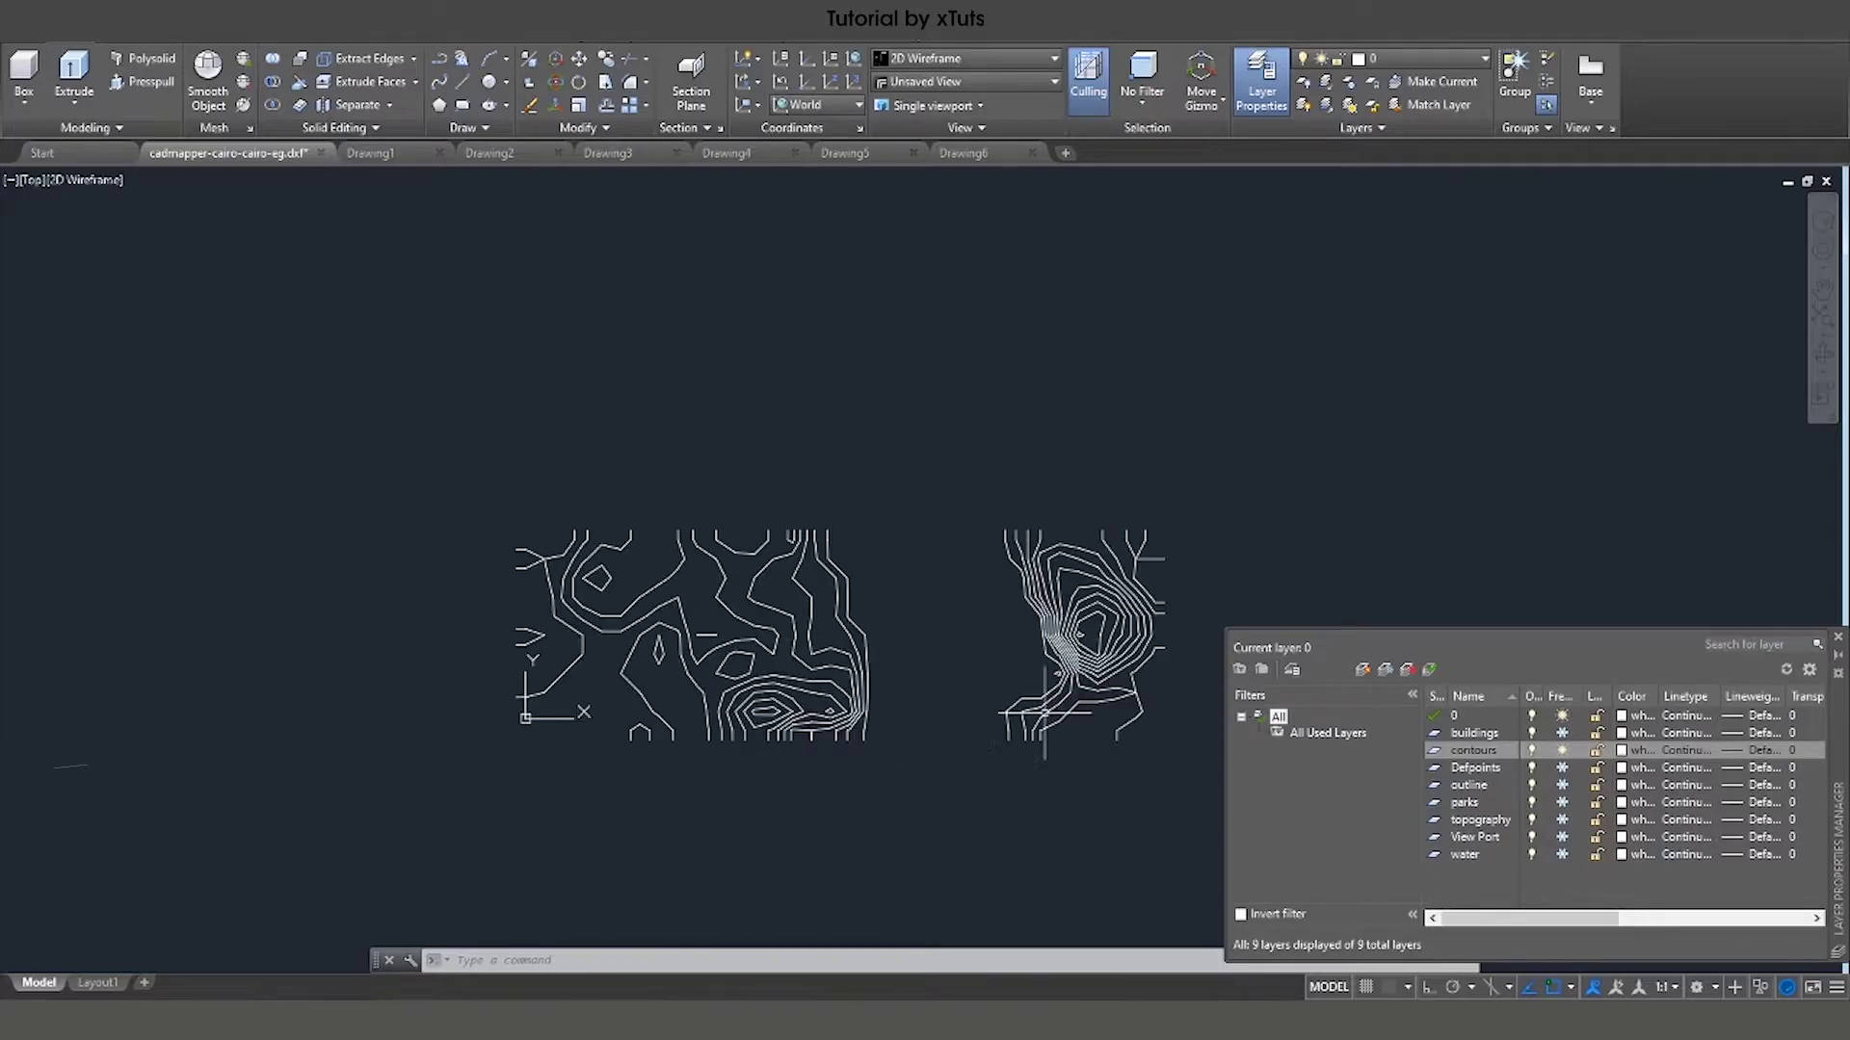
pyautogui.click(1563, 820)
pyautogui.scroll(3, 909, 744)
pyautogui.scroll(-3, 930, 683)
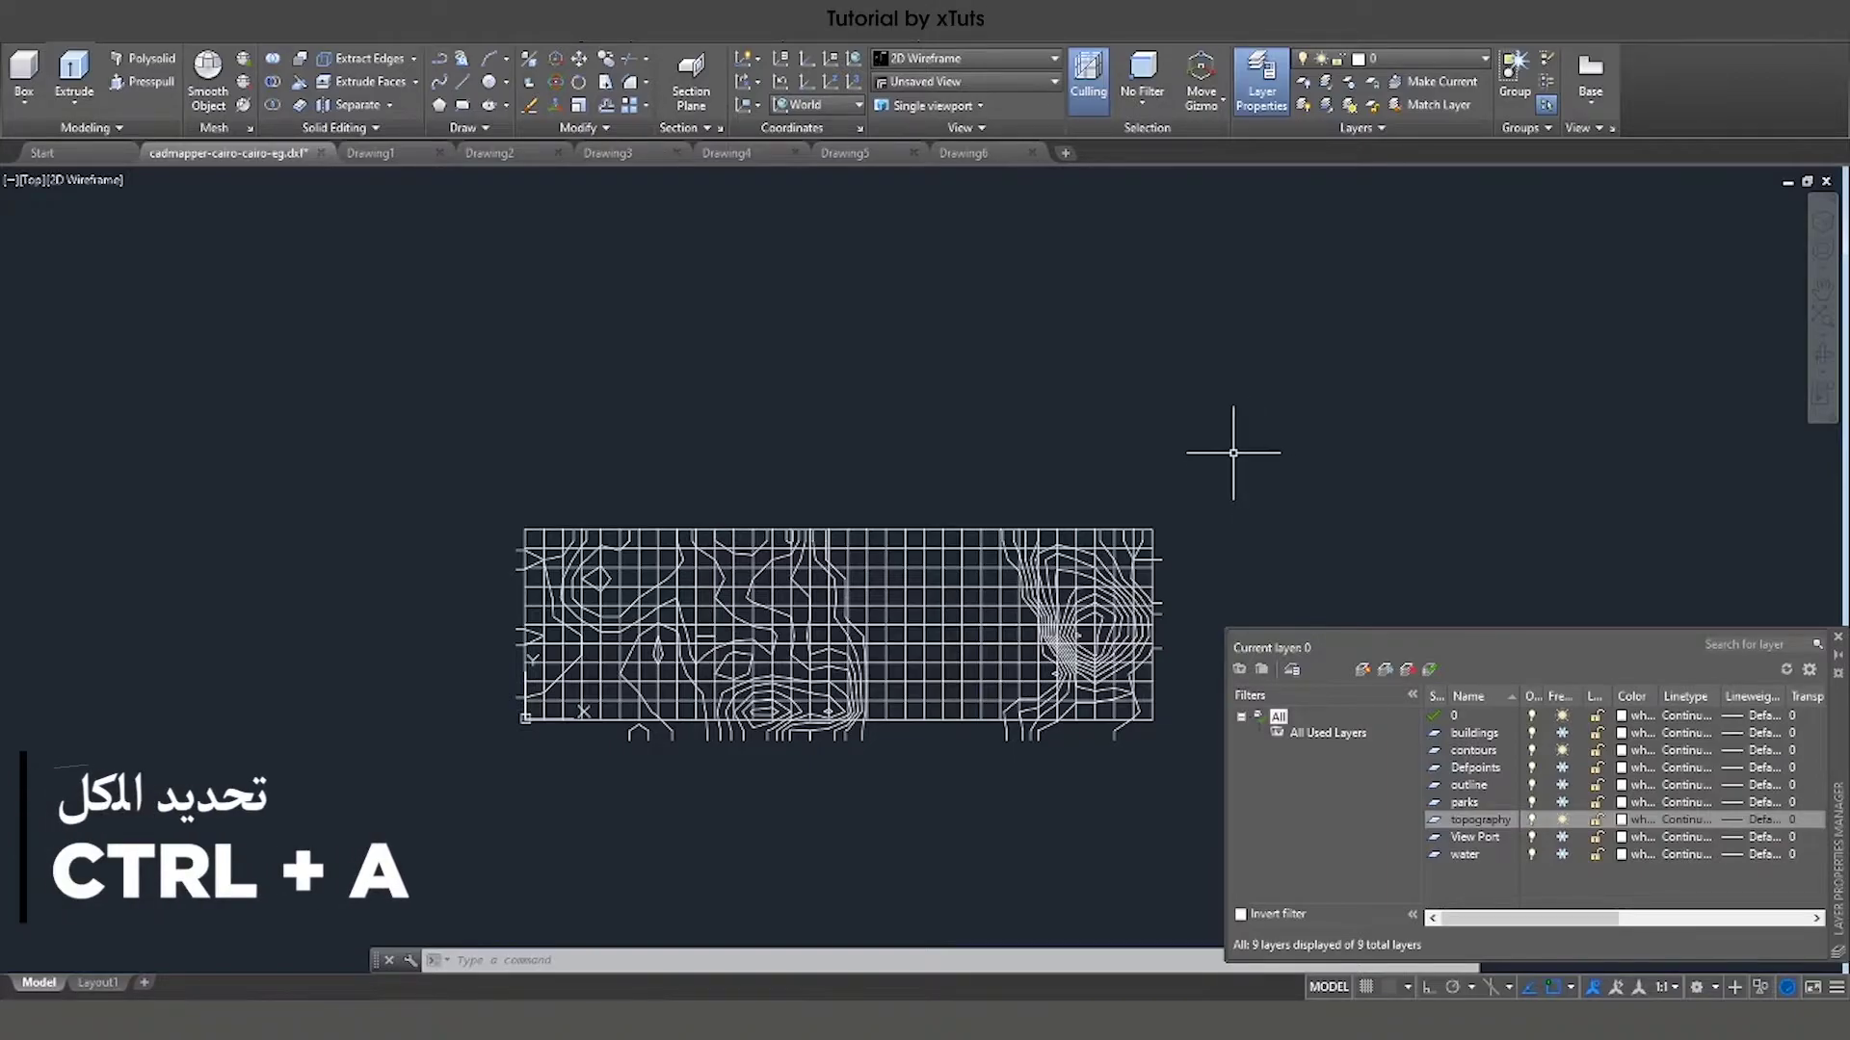
# Select all 42 visible objects and copy them with COPYBASE using base point 0,0.
pyautogui.click(1227, 441)
pyautogui.click(512, 826)
pyautogui.hotkey('ctrl', 'a')
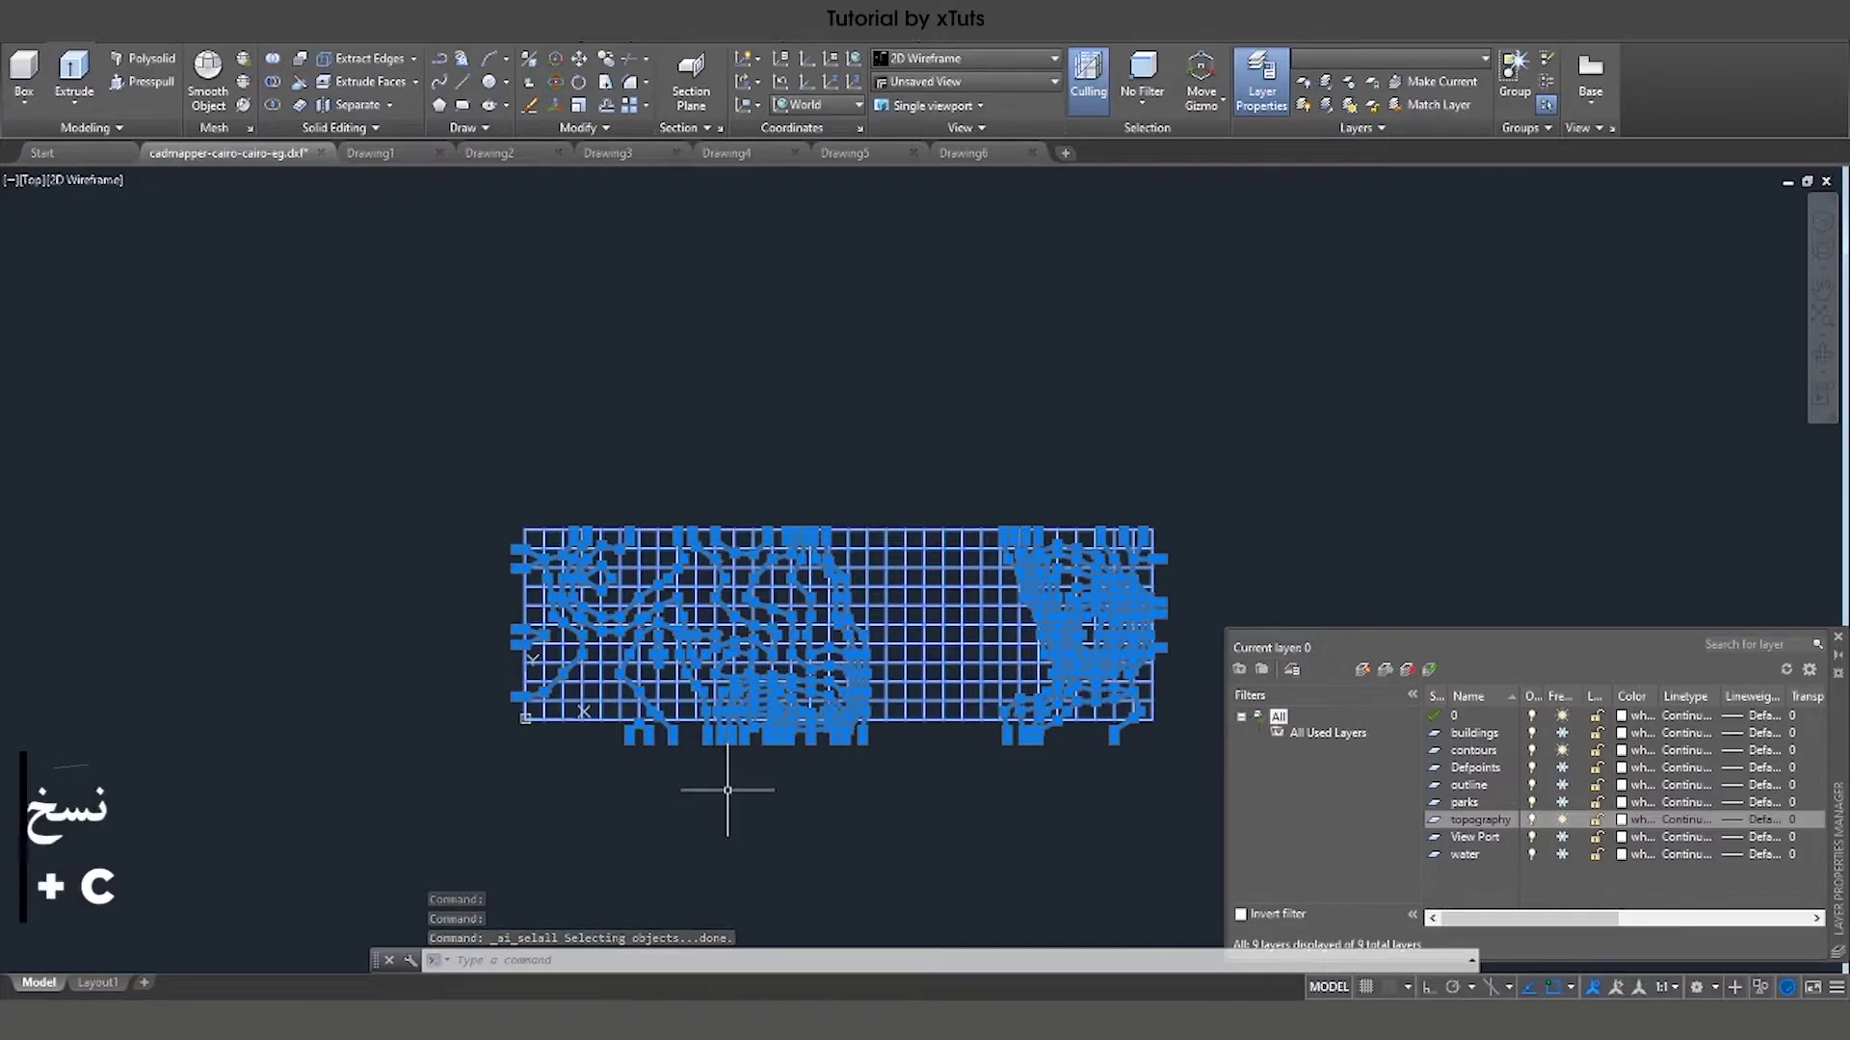
pyautogui.hotkey('ctrl', 'shift', 'c')
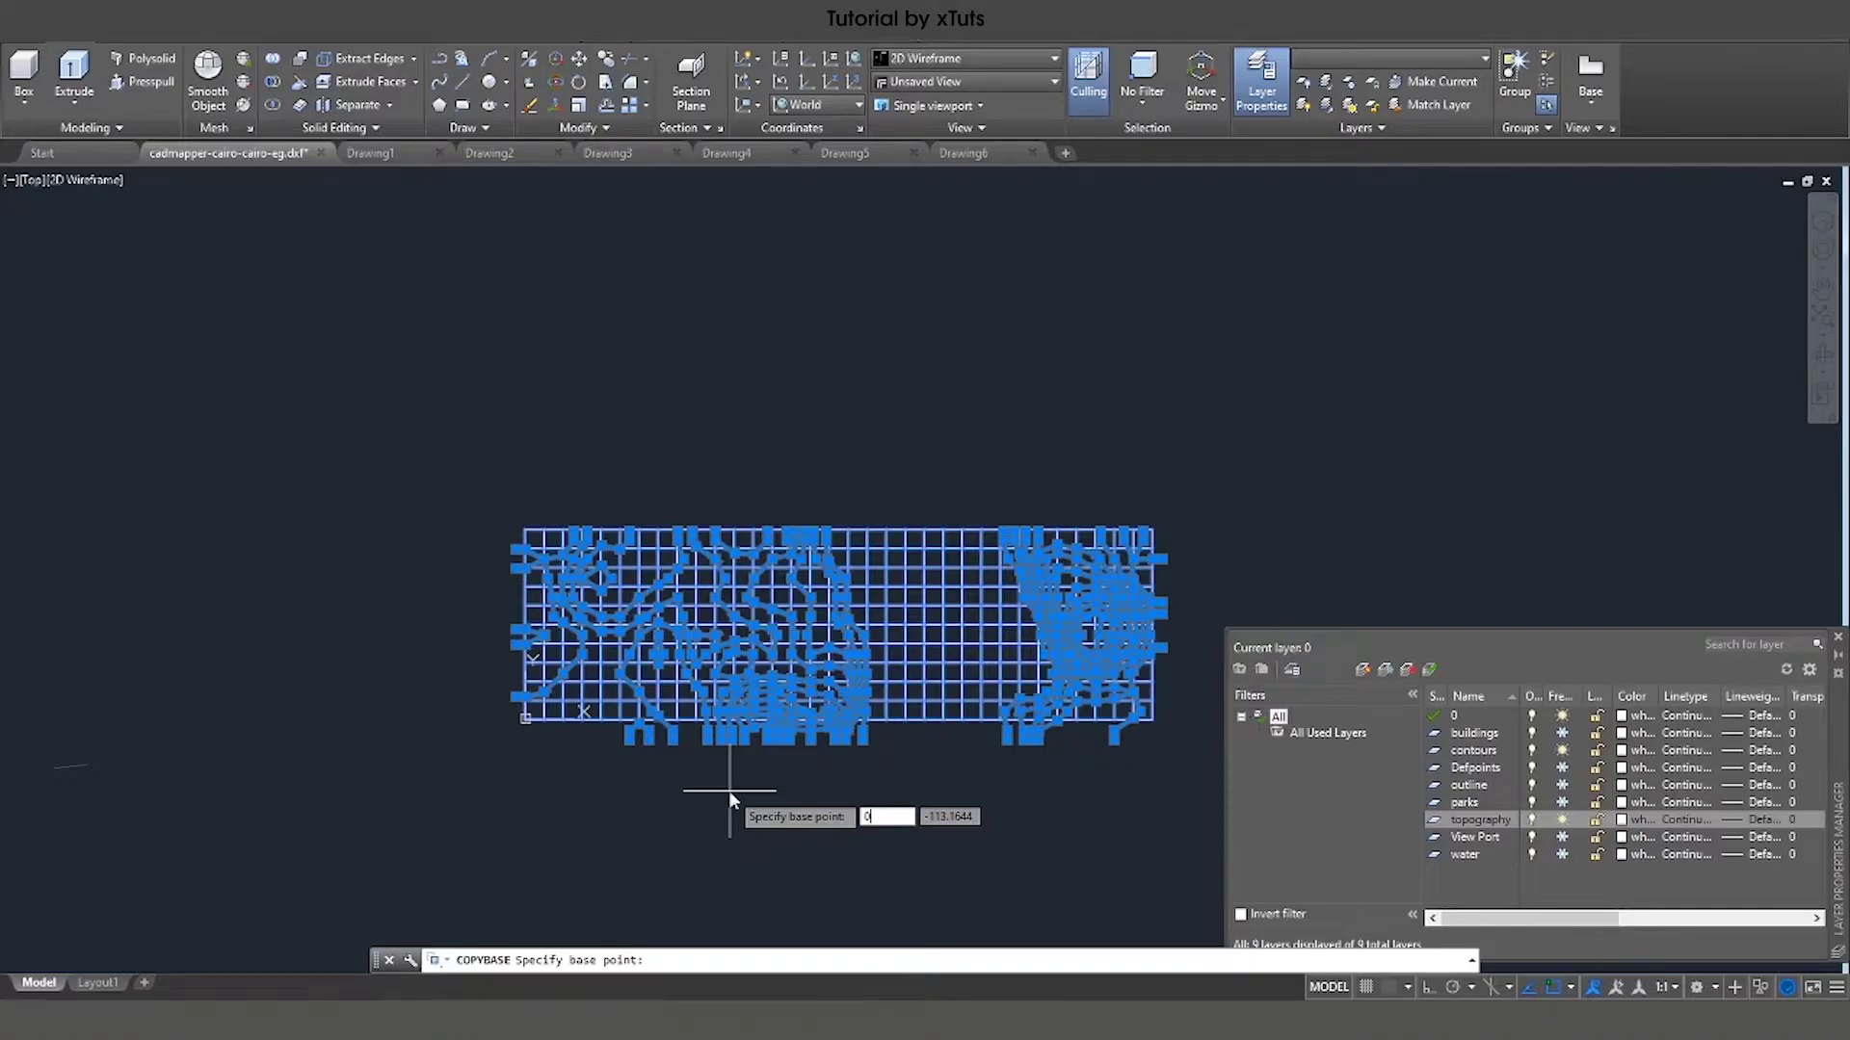
pyautogui.write('0')
pyautogui.press('Tab')
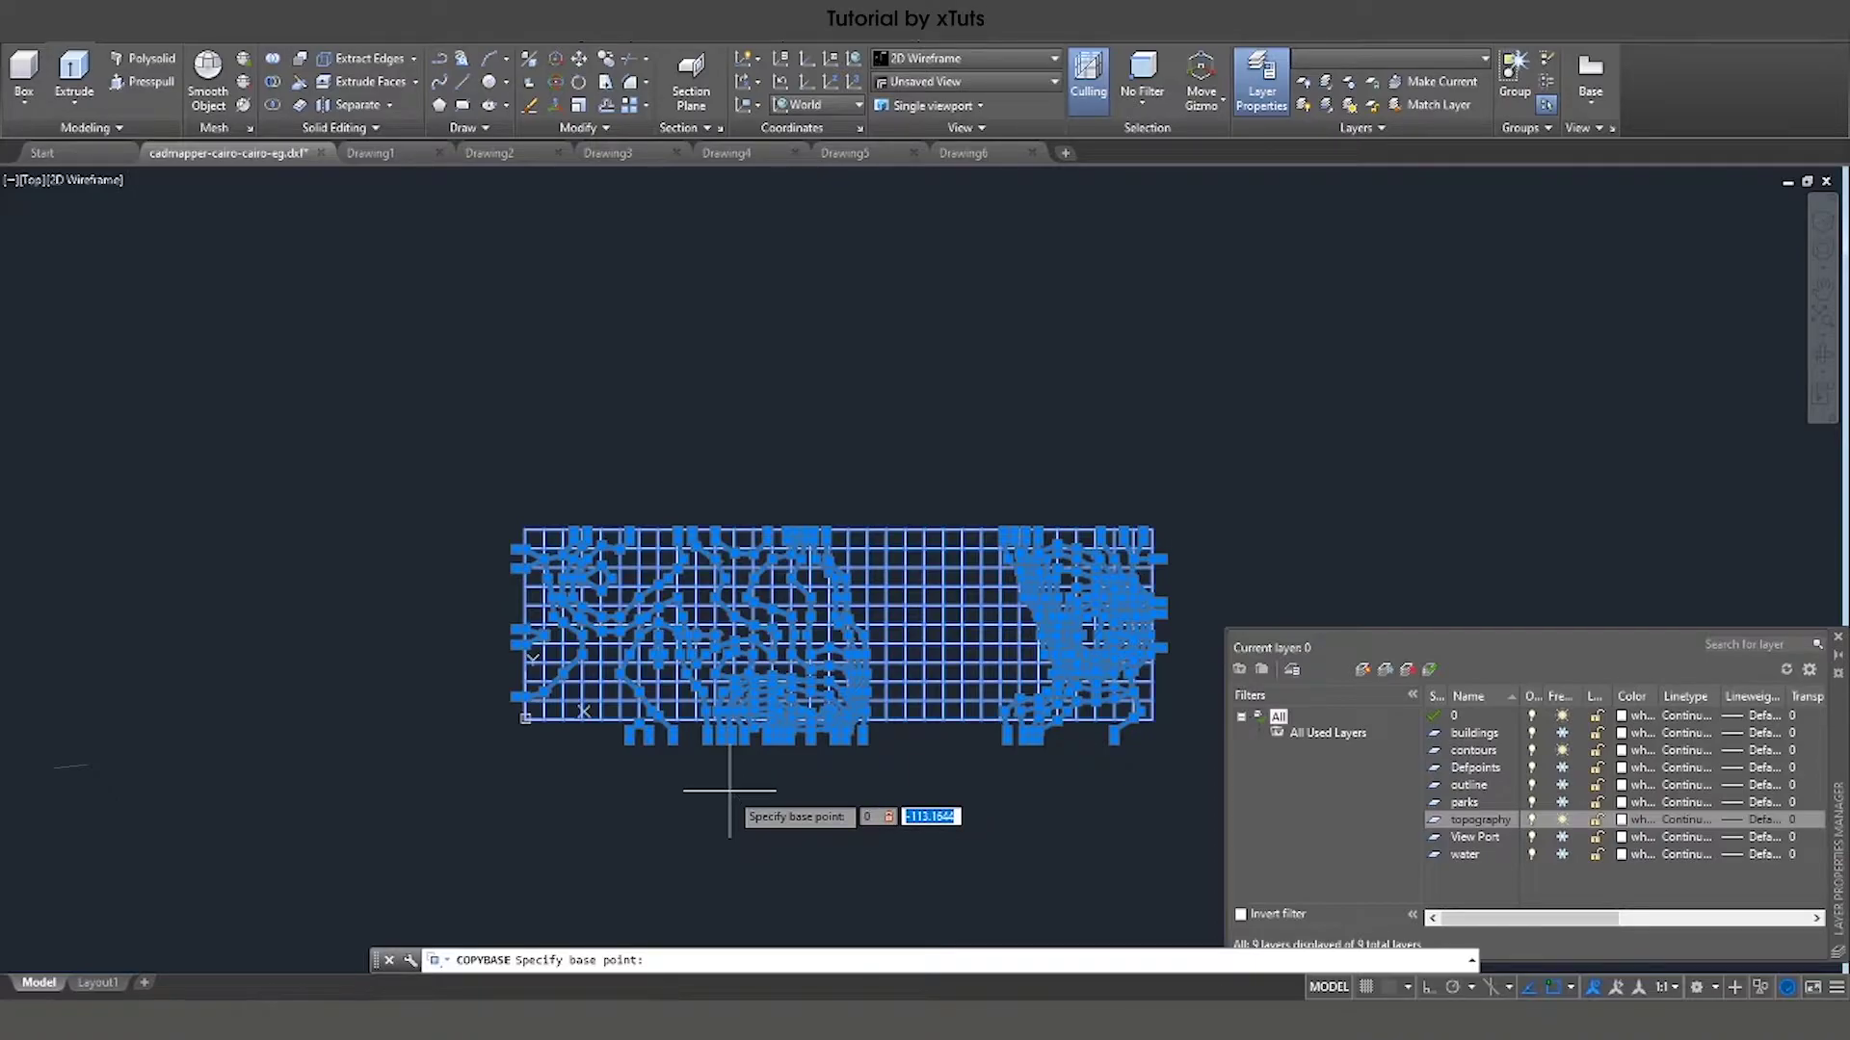
pyautogui.write('0')
pyautogui.press('Return')
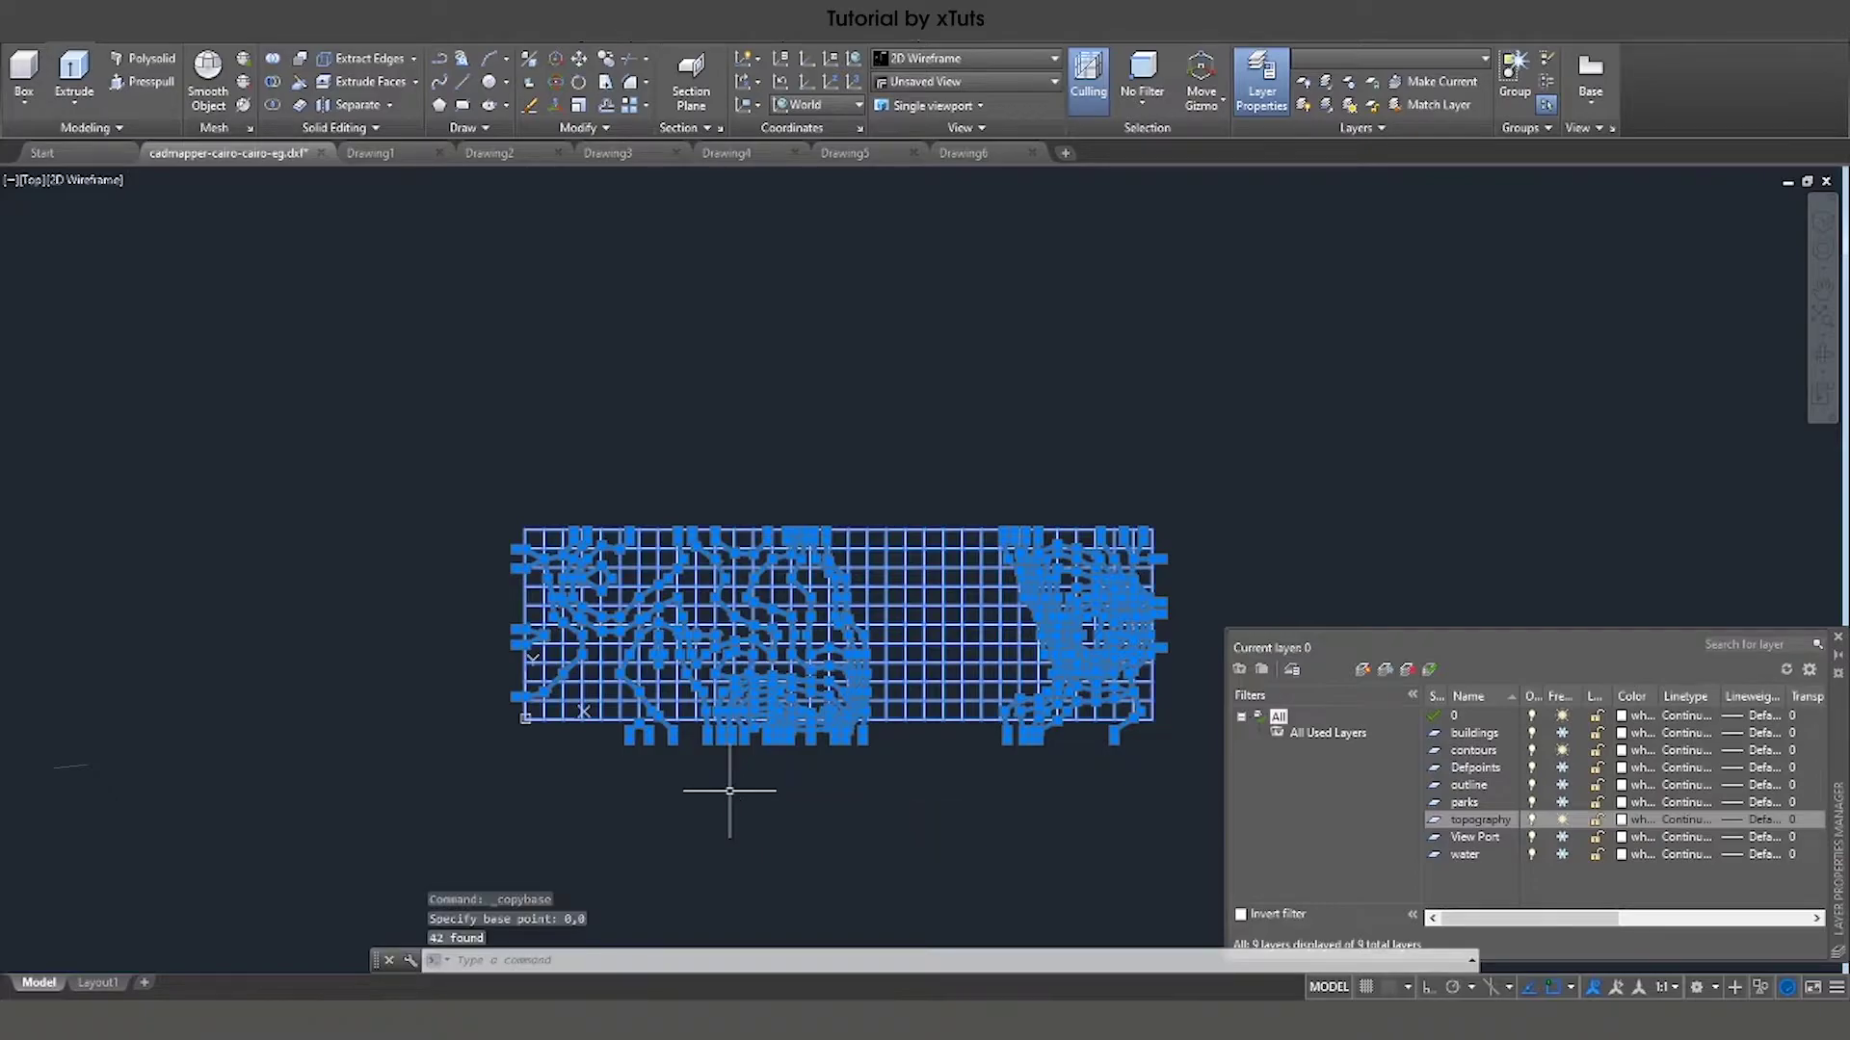
# Paste the copied contour grid into Drawing1 at insertion point 0,0.
pyautogui.click(390, 154)
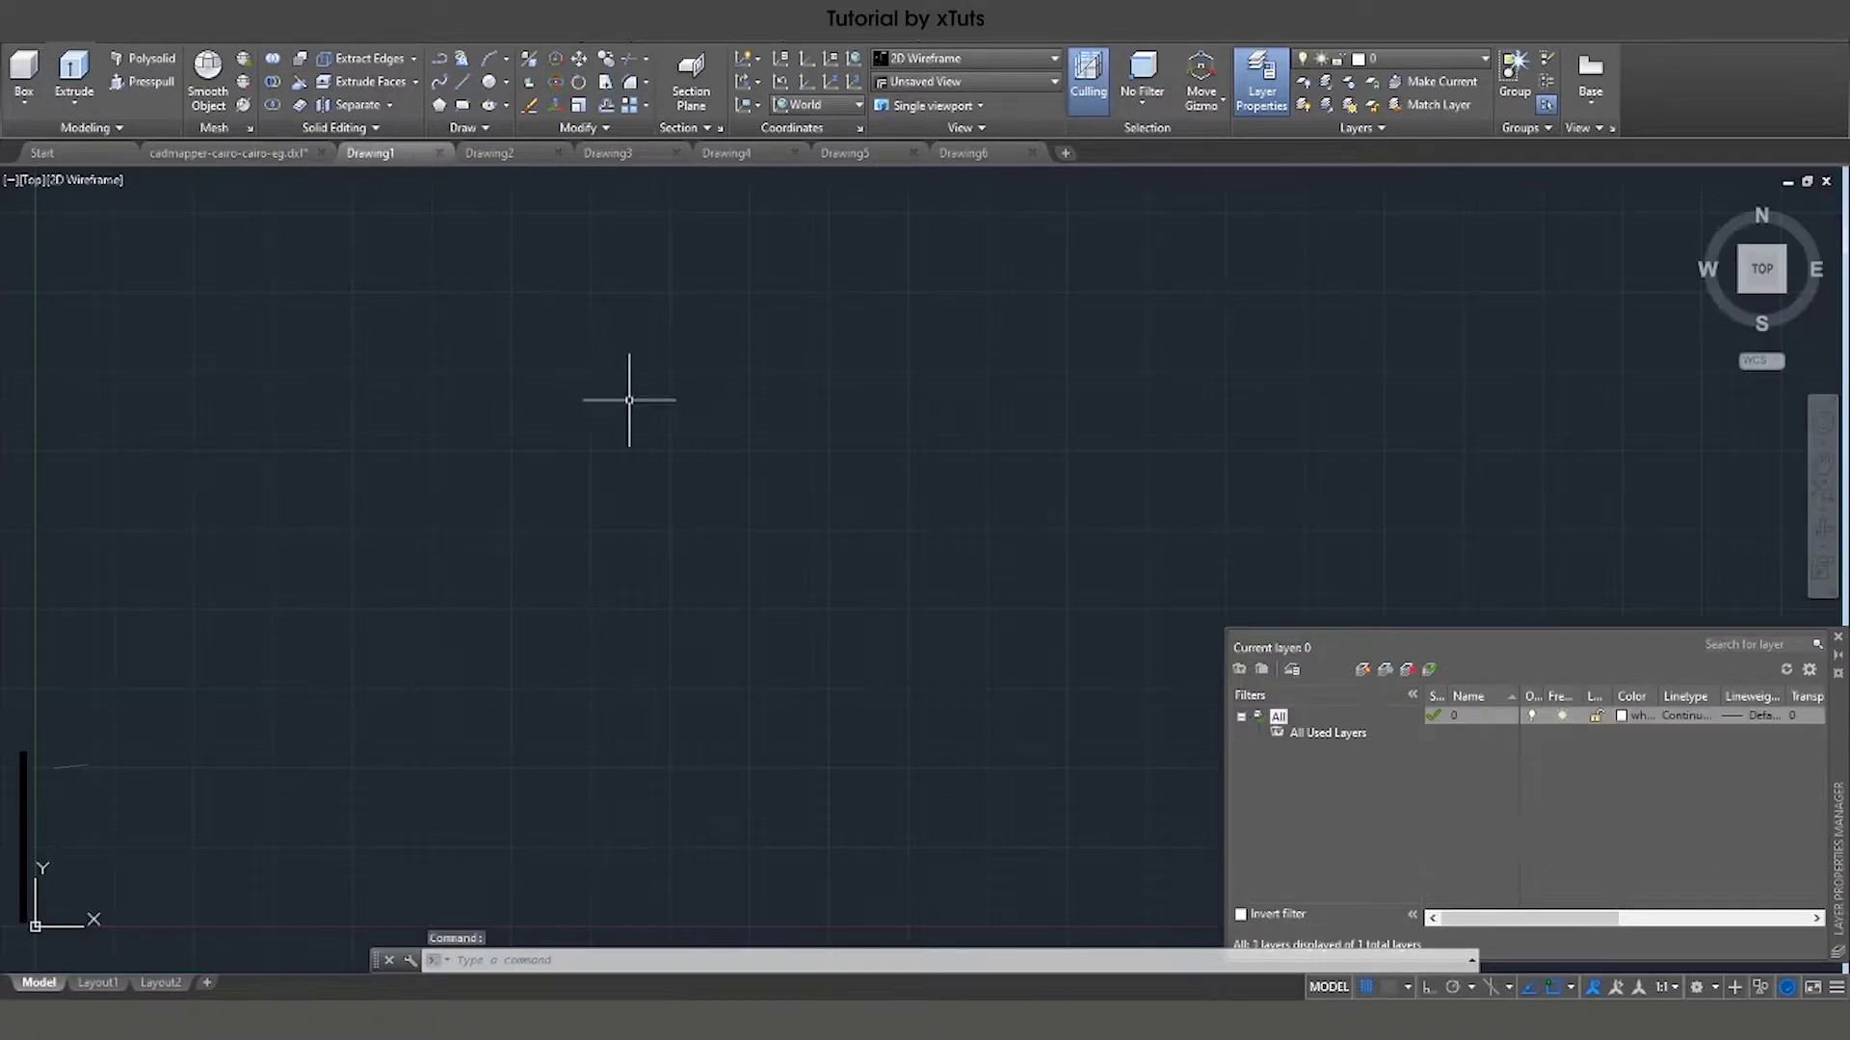
pyautogui.hotkey('ctrl', 'v')
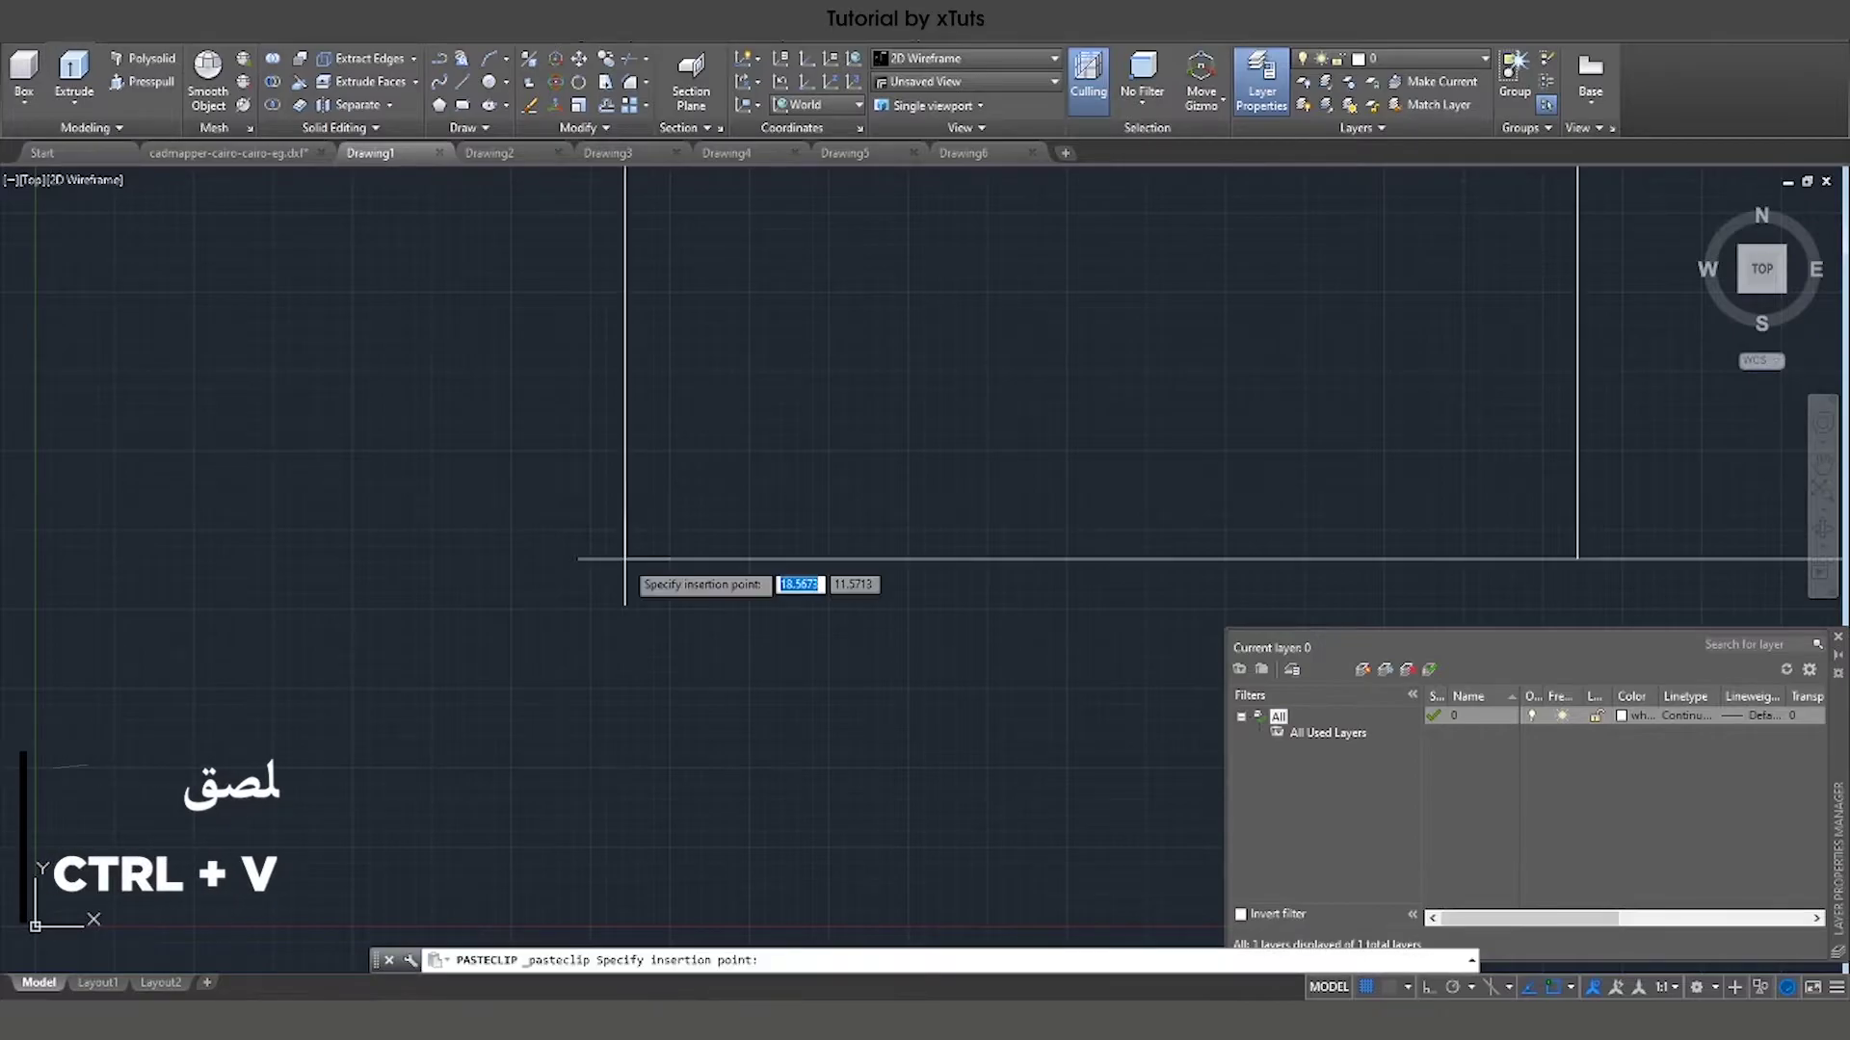
pyautogui.write('0')
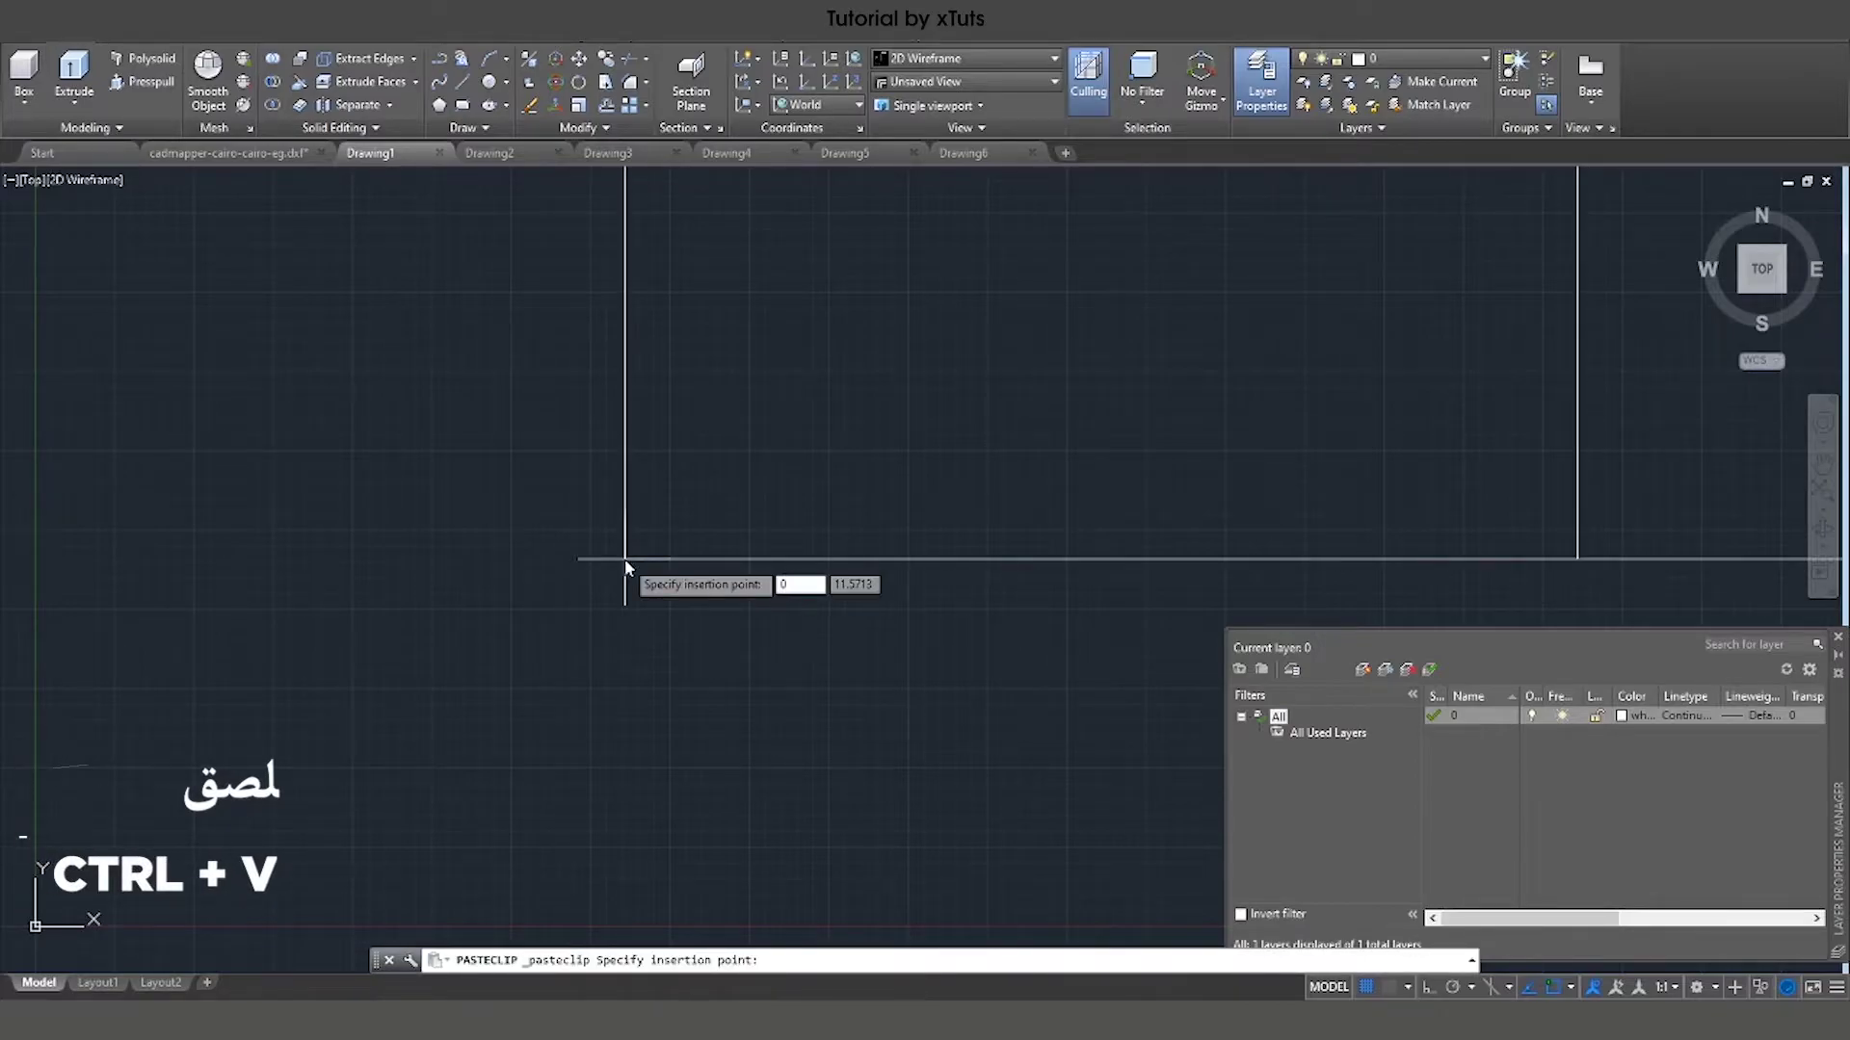
pyautogui.write(',')
pyautogui.write('0')
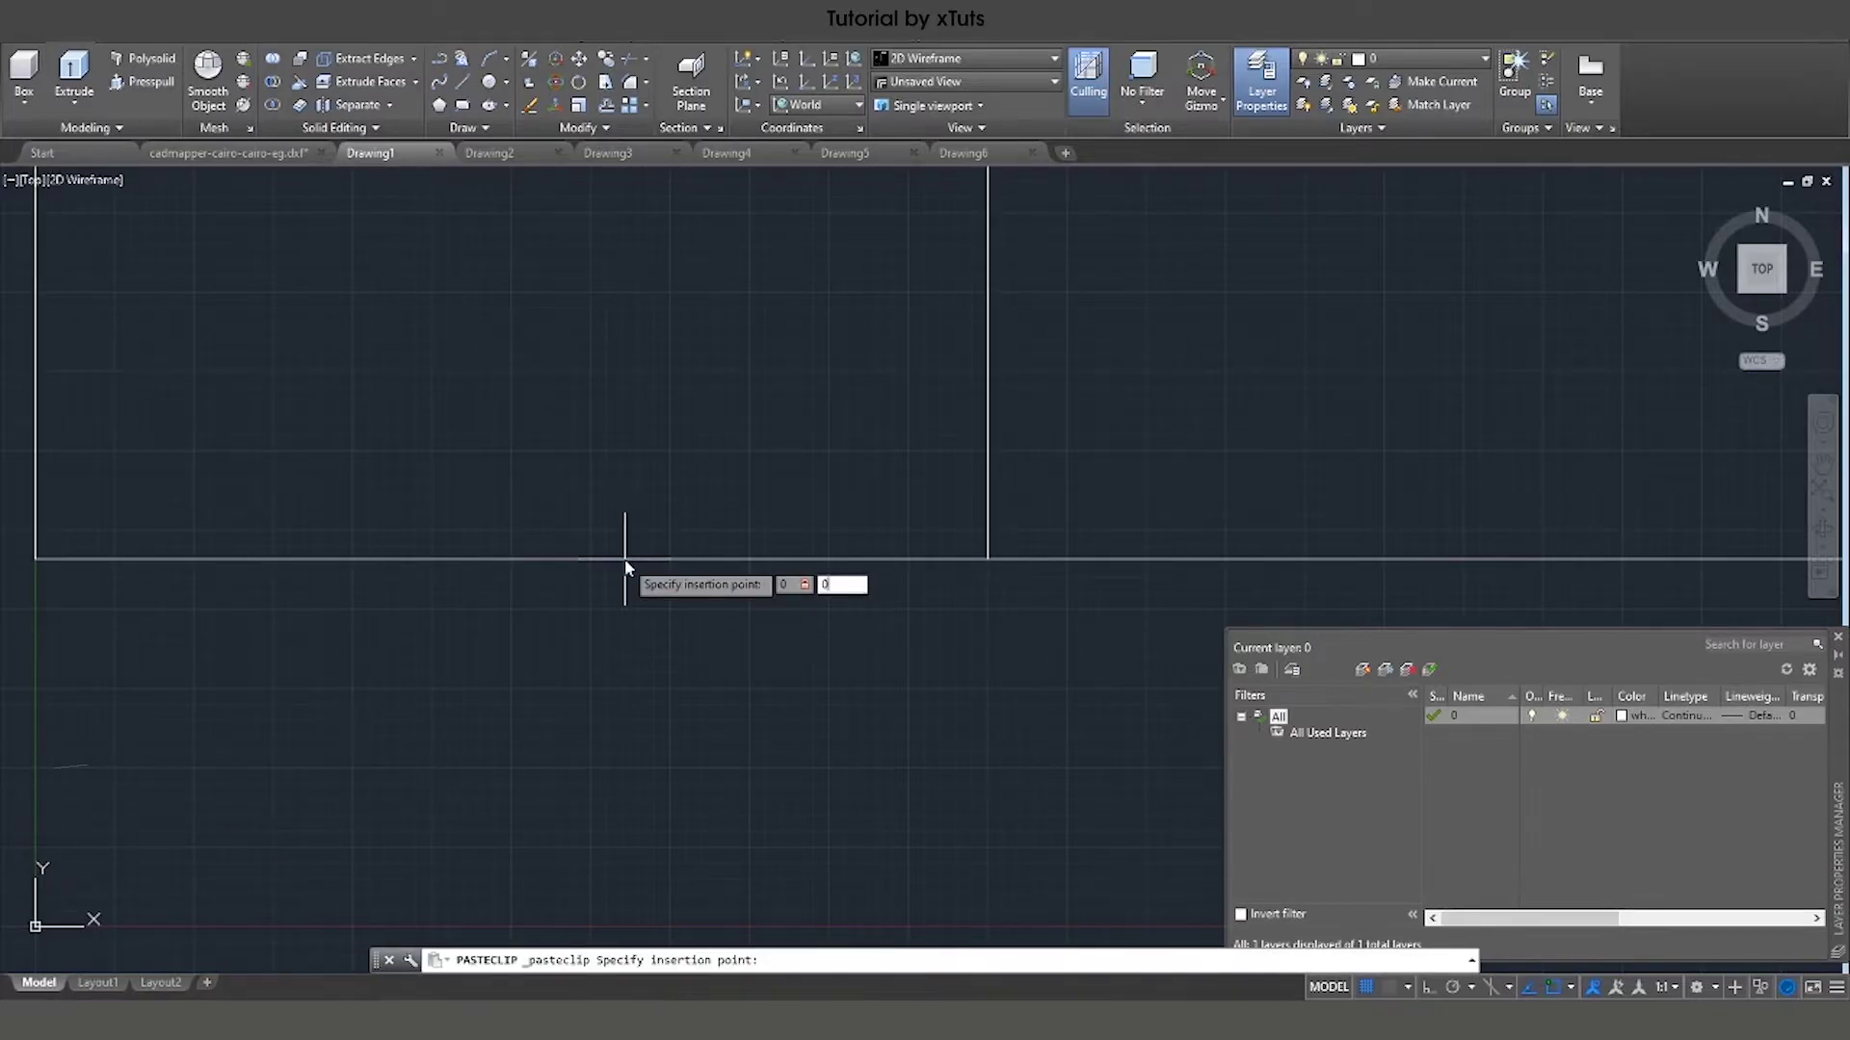
pyautogui.press('Return')
# Zoom in and out to check the pasted contours, then return to the cadmapper Cairo drawing.
pyautogui.scroll(-5, 578, 620)
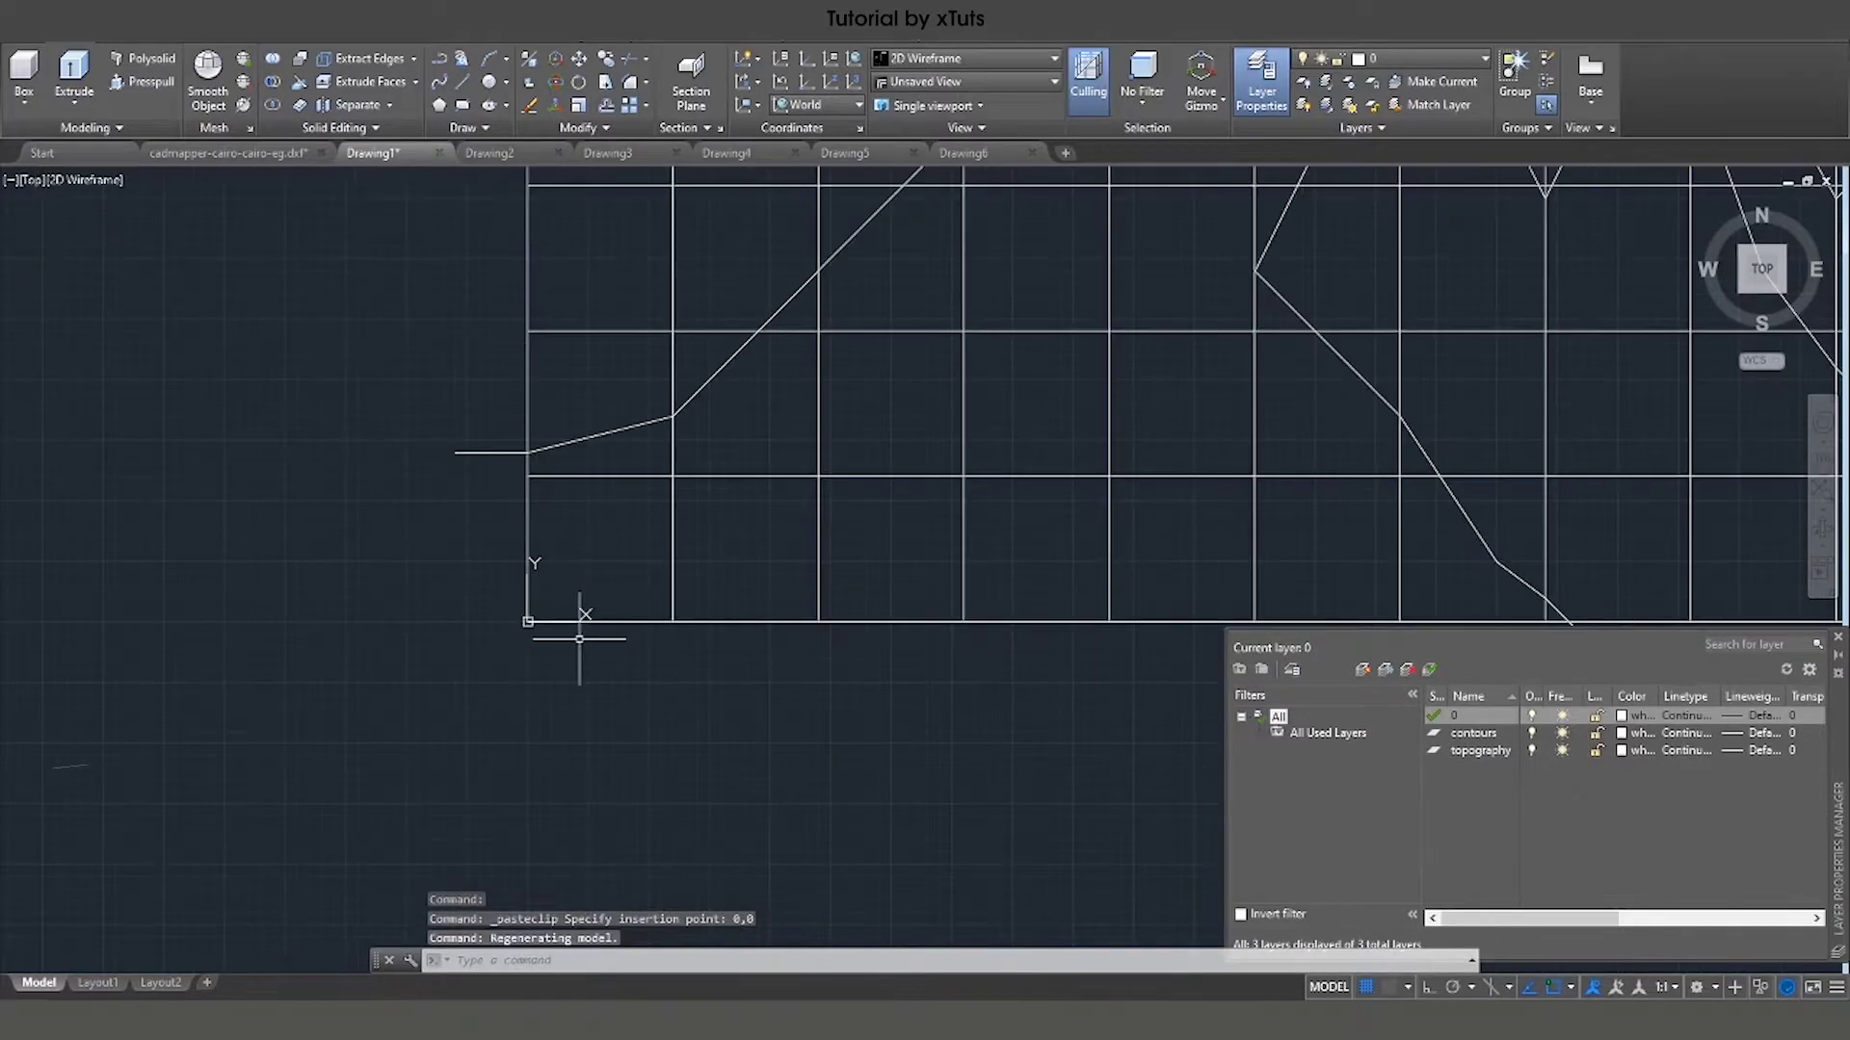
pyautogui.scroll(-4, 674, 621)
pyautogui.scroll(2, 672, 621)
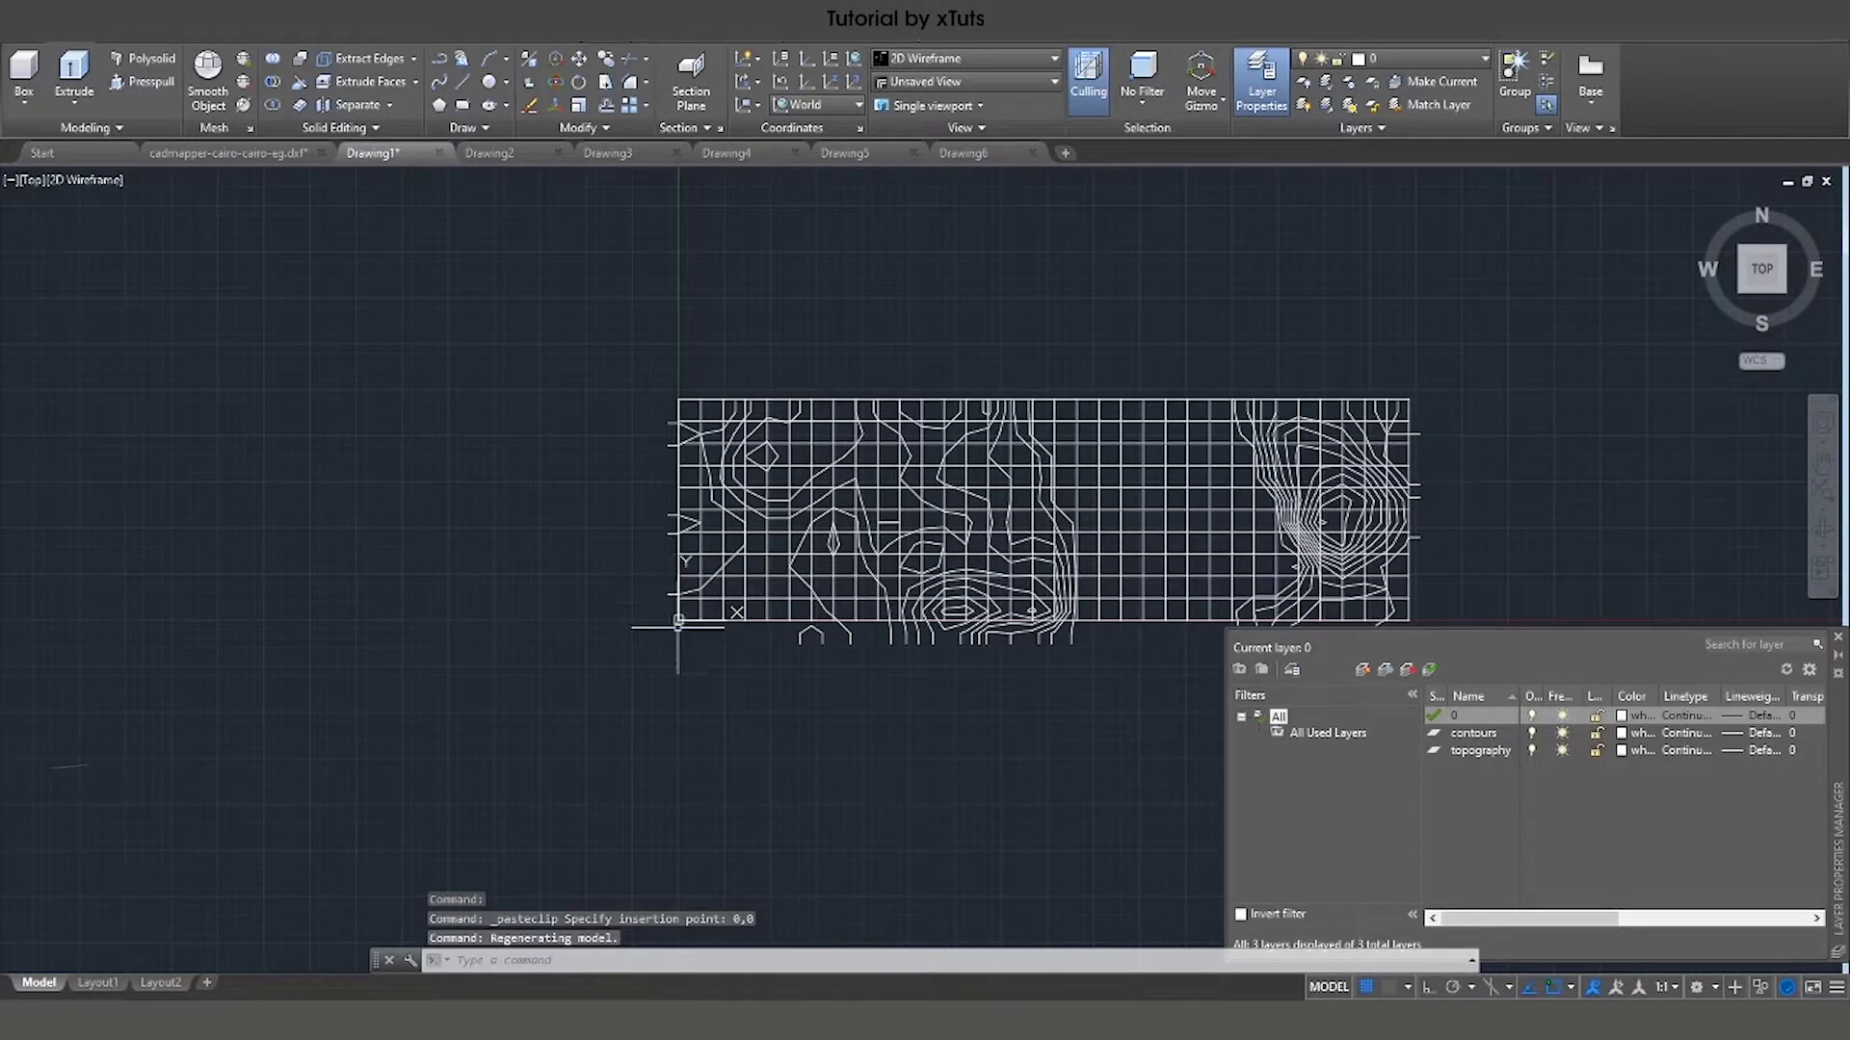
pyautogui.scroll(-2, 702, 624)
pyautogui.scroll(2, 867, 569)
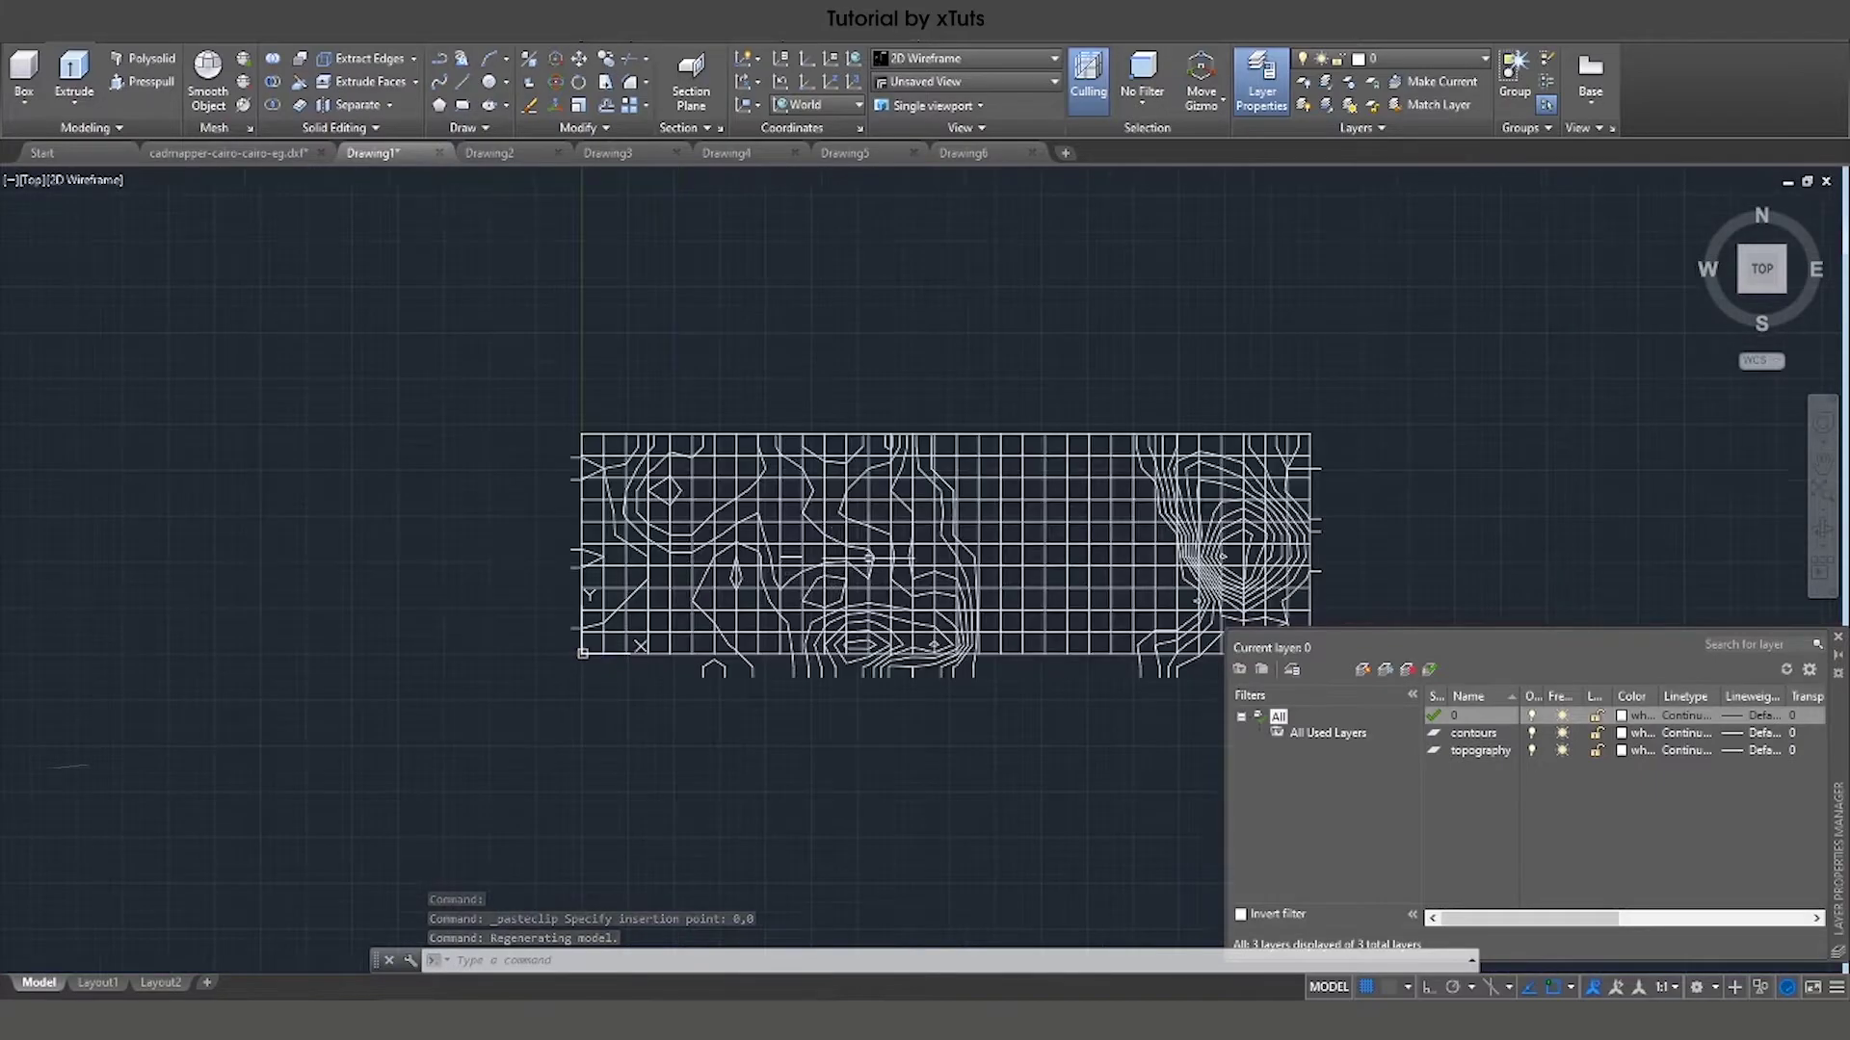
pyautogui.scroll(-2, 488, 487)
pyautogui.scroll(4, 639, 560)
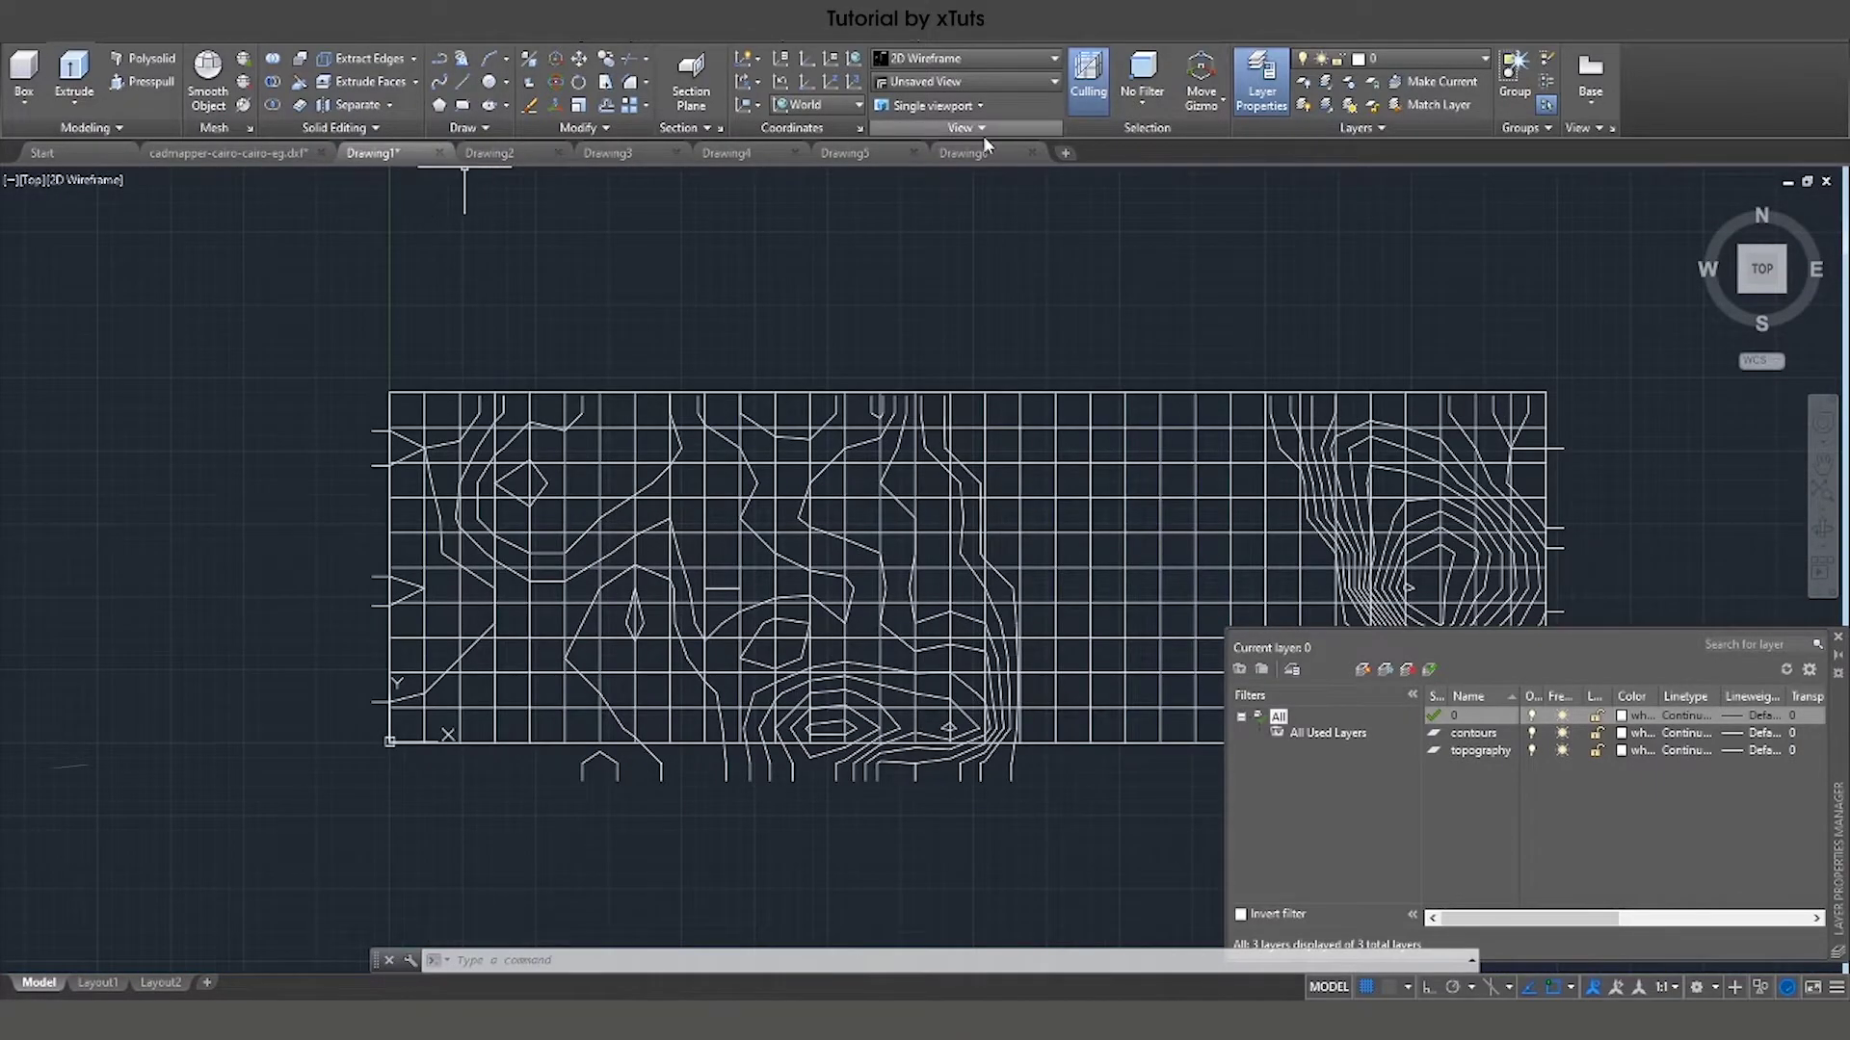
pyautogui.scroll(-2, 882, 354)
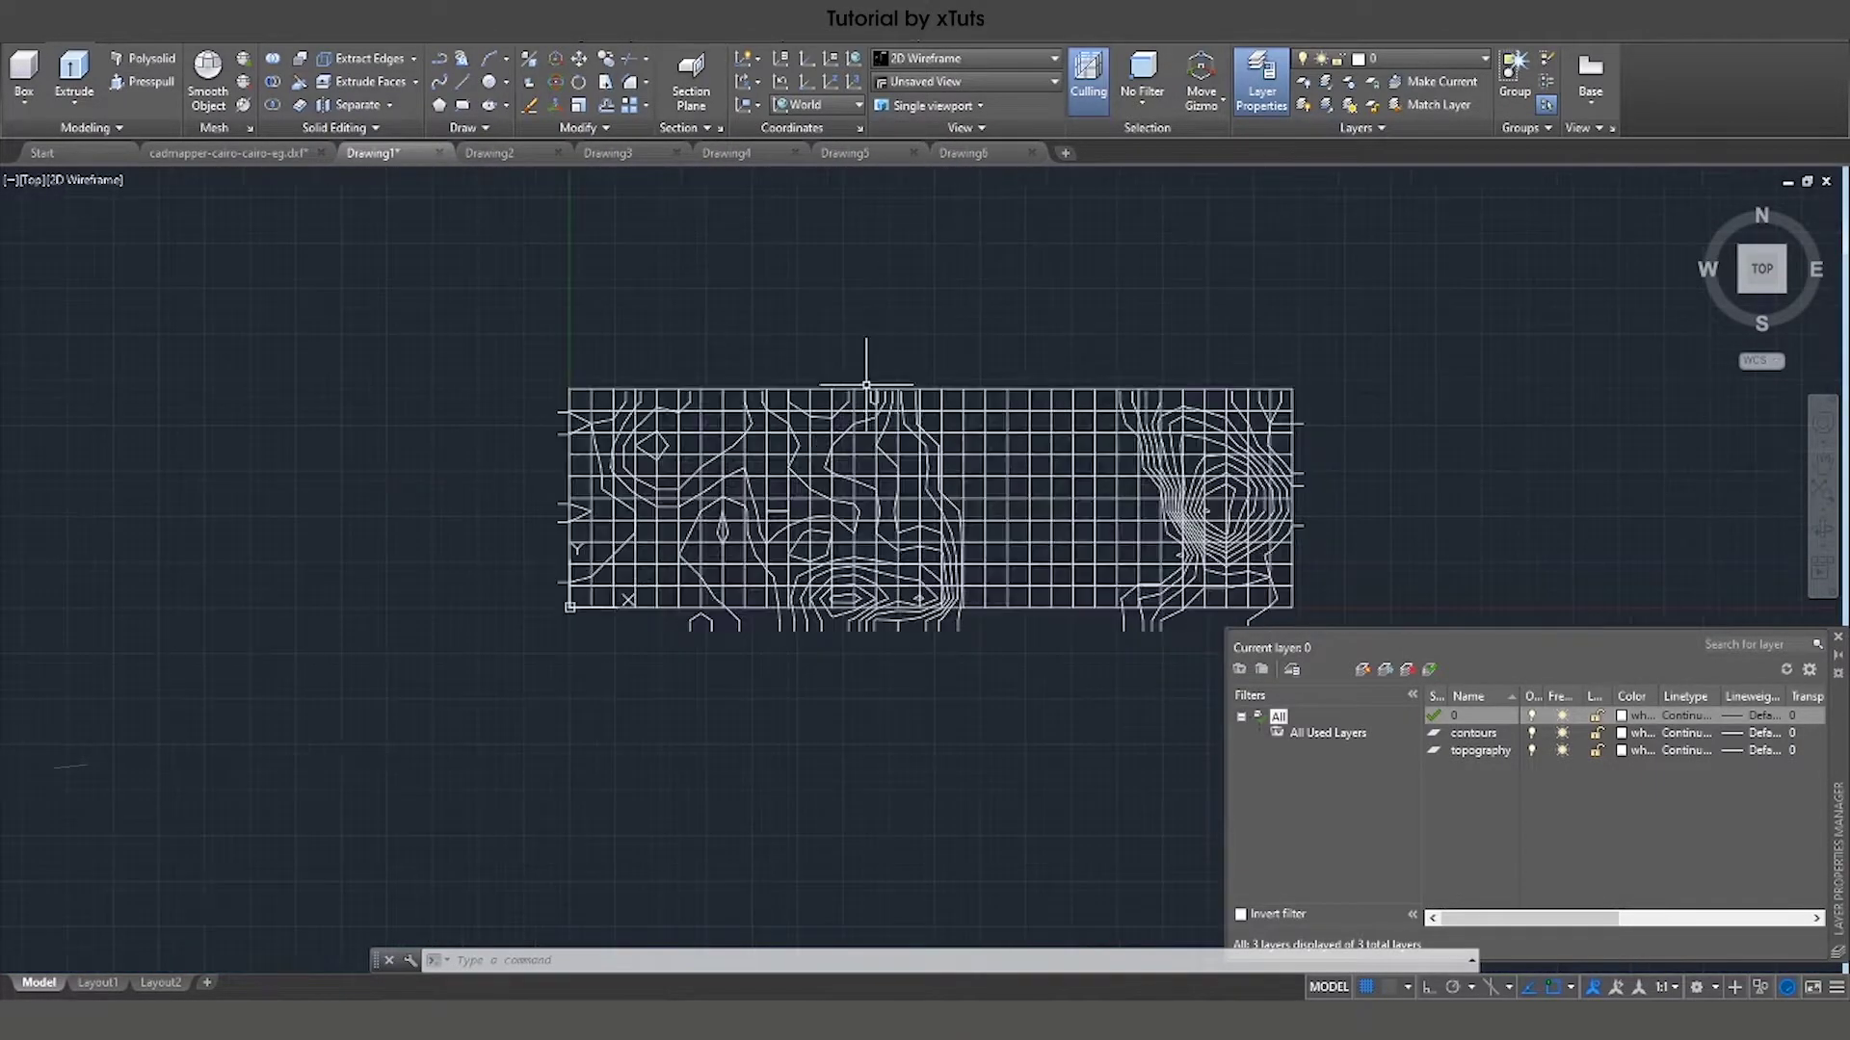
pyautogui.scroll(2, 978, 350)
pyautogui.scroll(-2, 867, 385)
pyautogui.scroll(2, 893, 407)
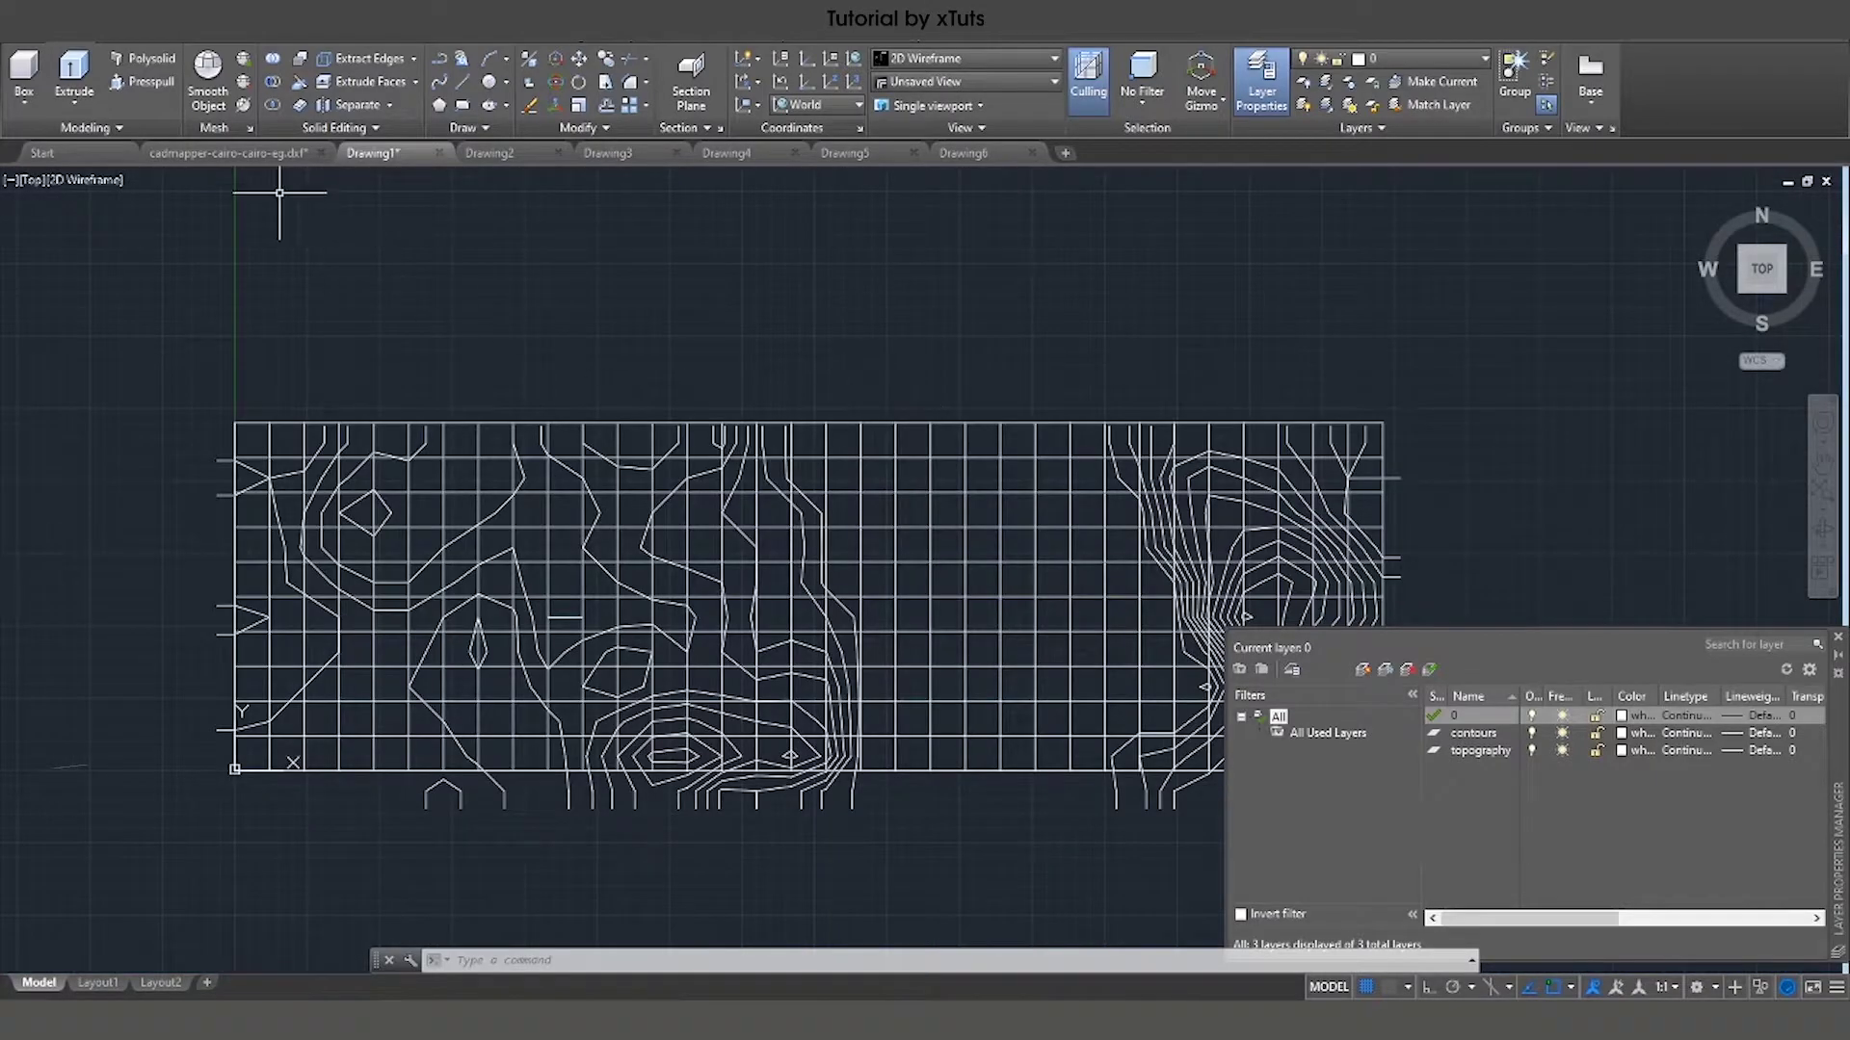
pyautogui.click(245, 153)
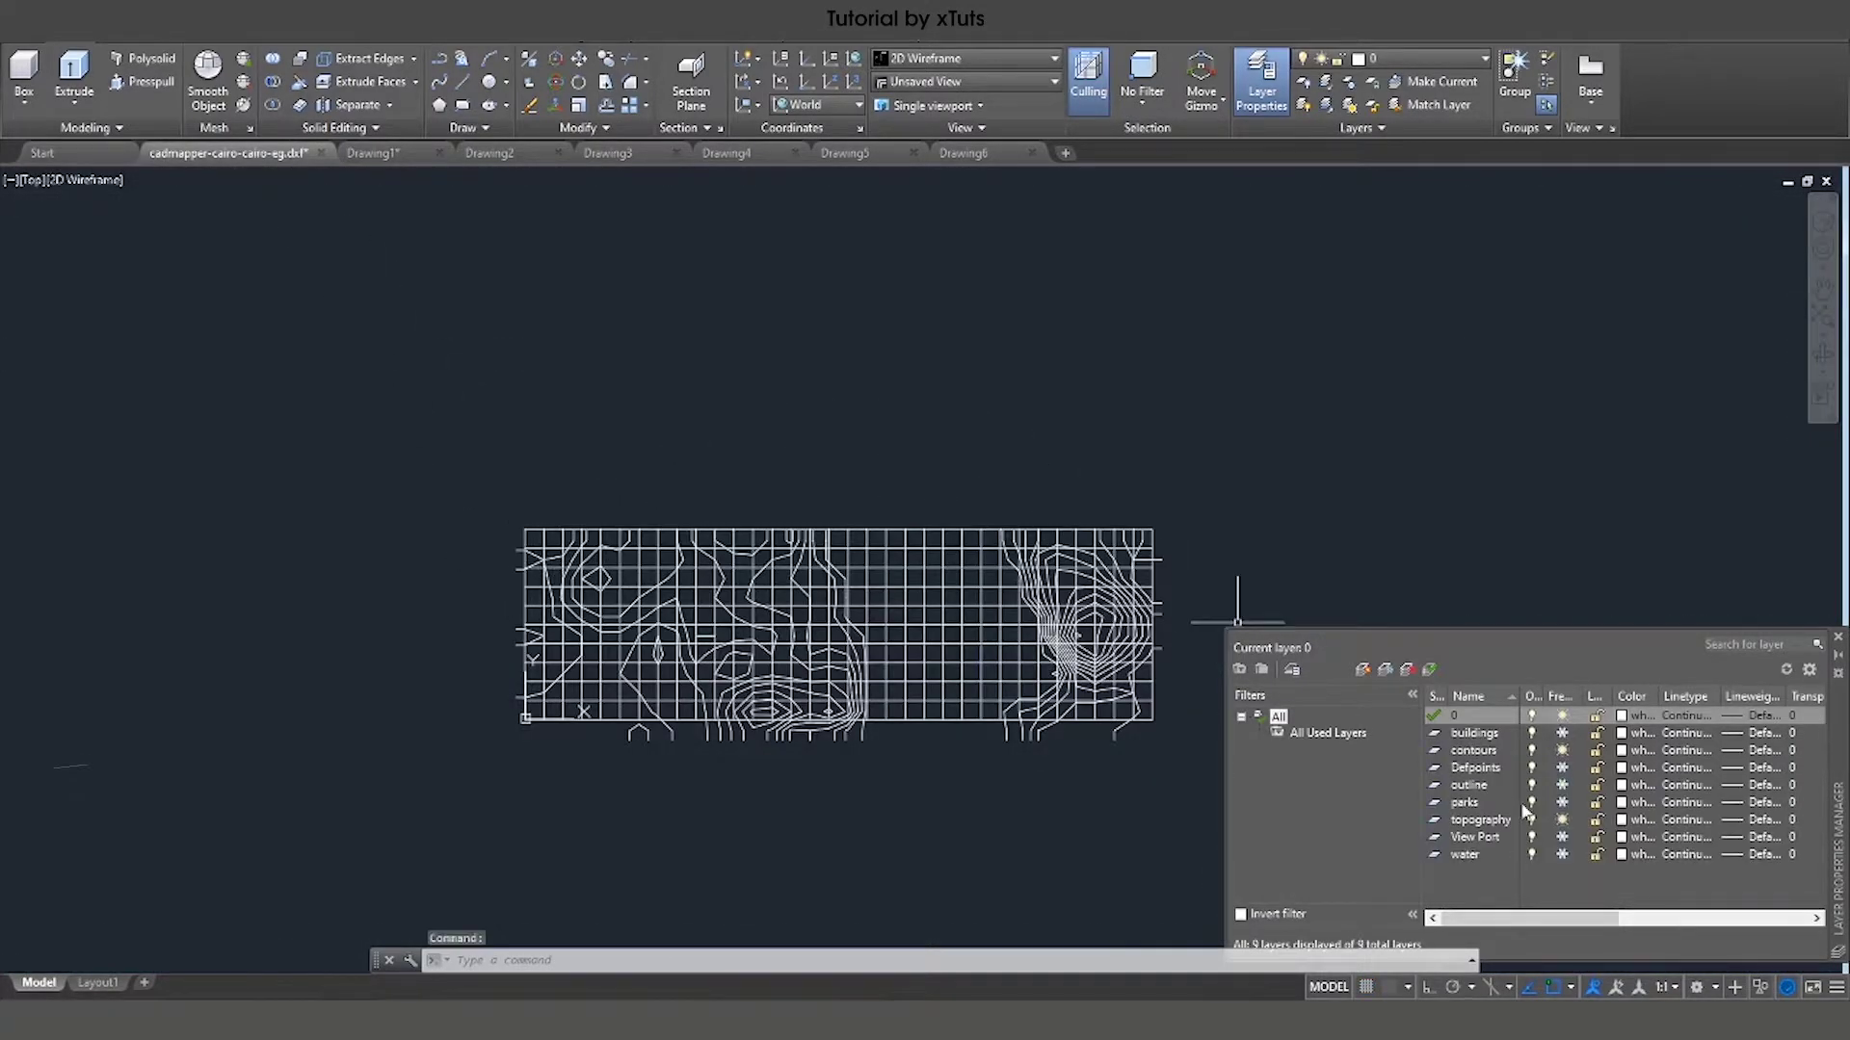
# Freeze the contours and topography layers and thaw the buildings layer.
pyautogui.click(1561, 751)
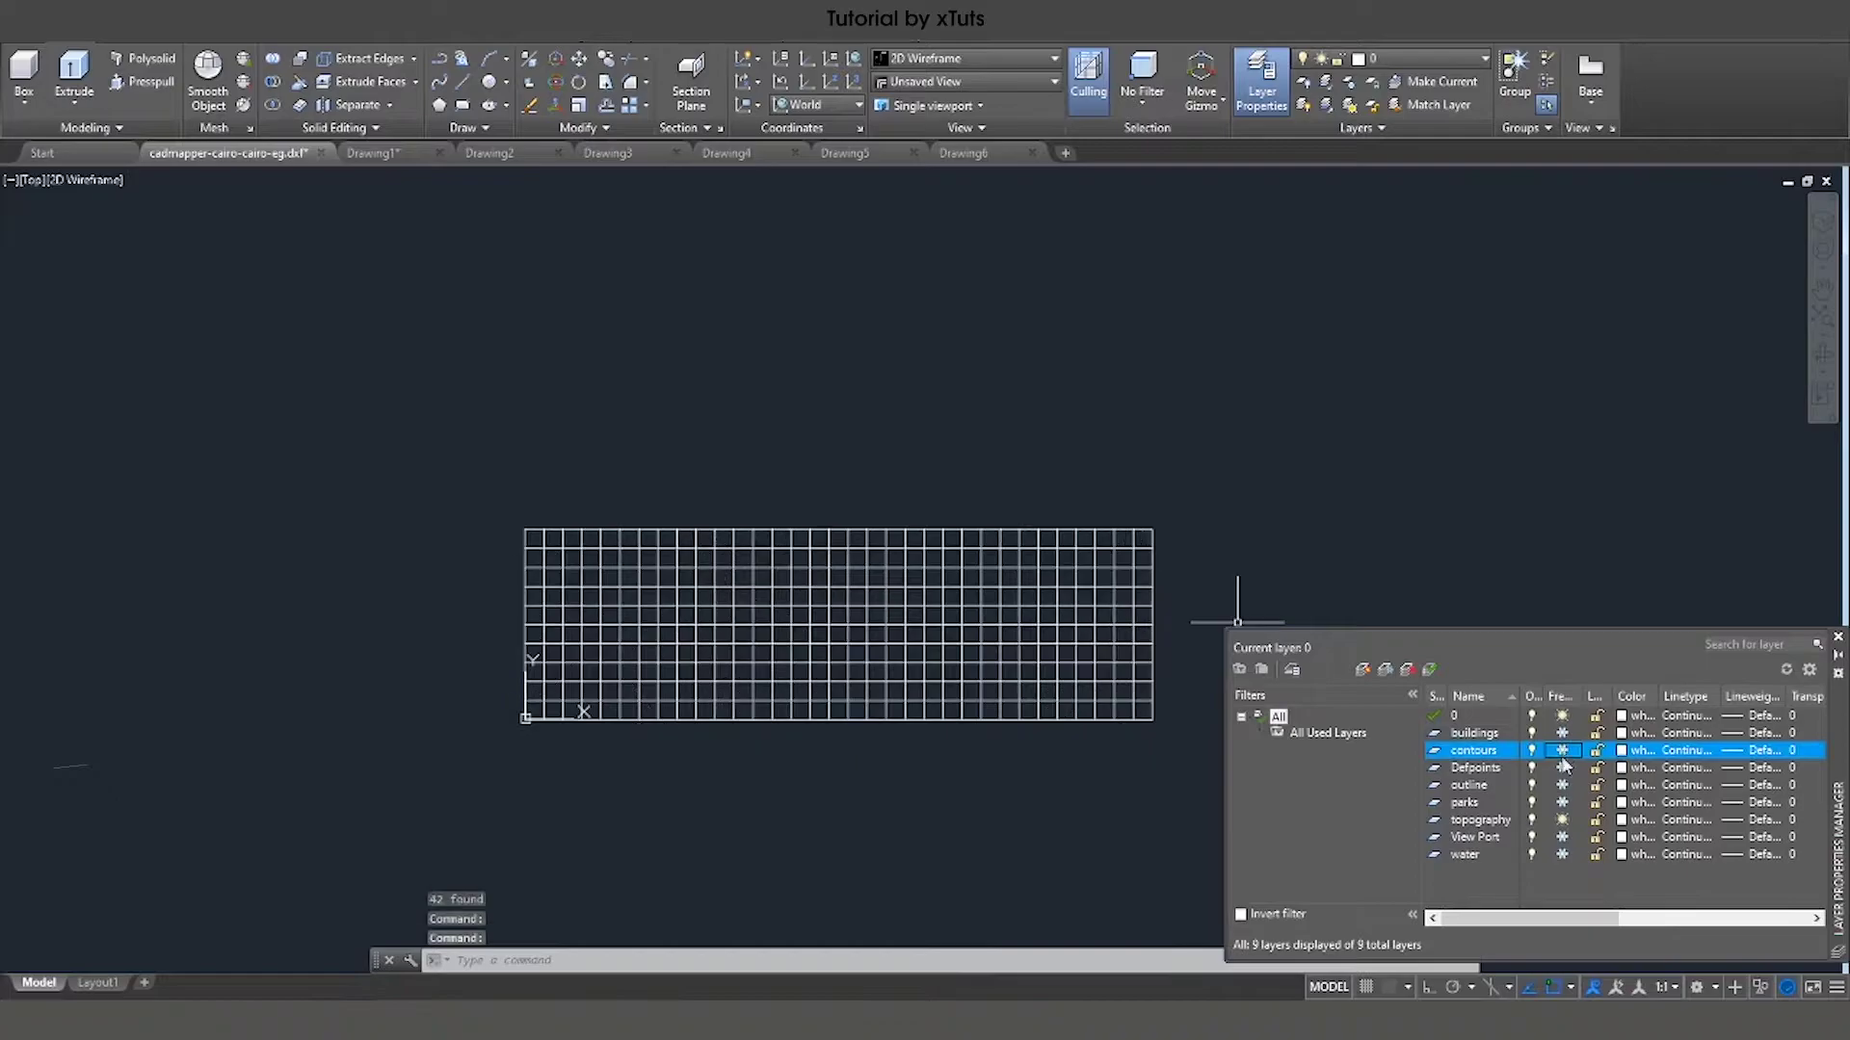
pyautogui.click(1561, 822)
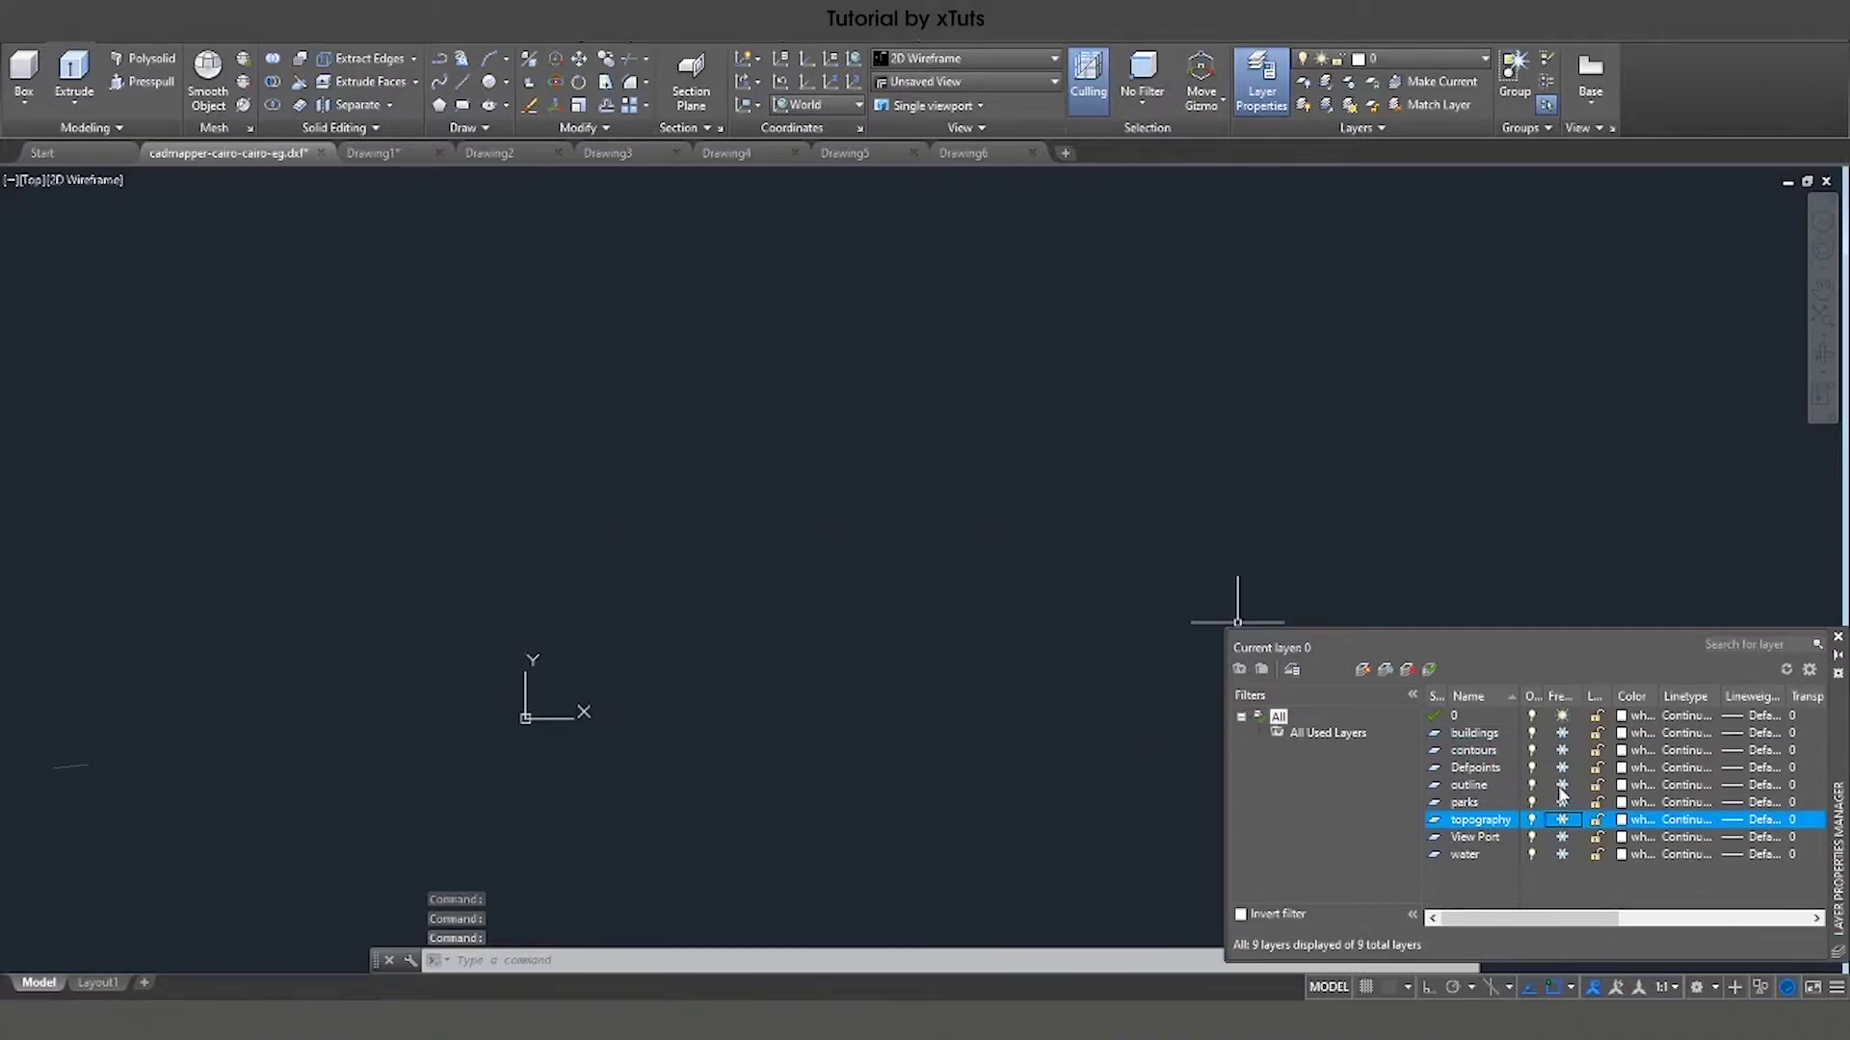
pyautogui.click(1562, 734)
pyautogui.scroll(-2, 828, 684)
pyautogui.scroll(2, 863, 703)
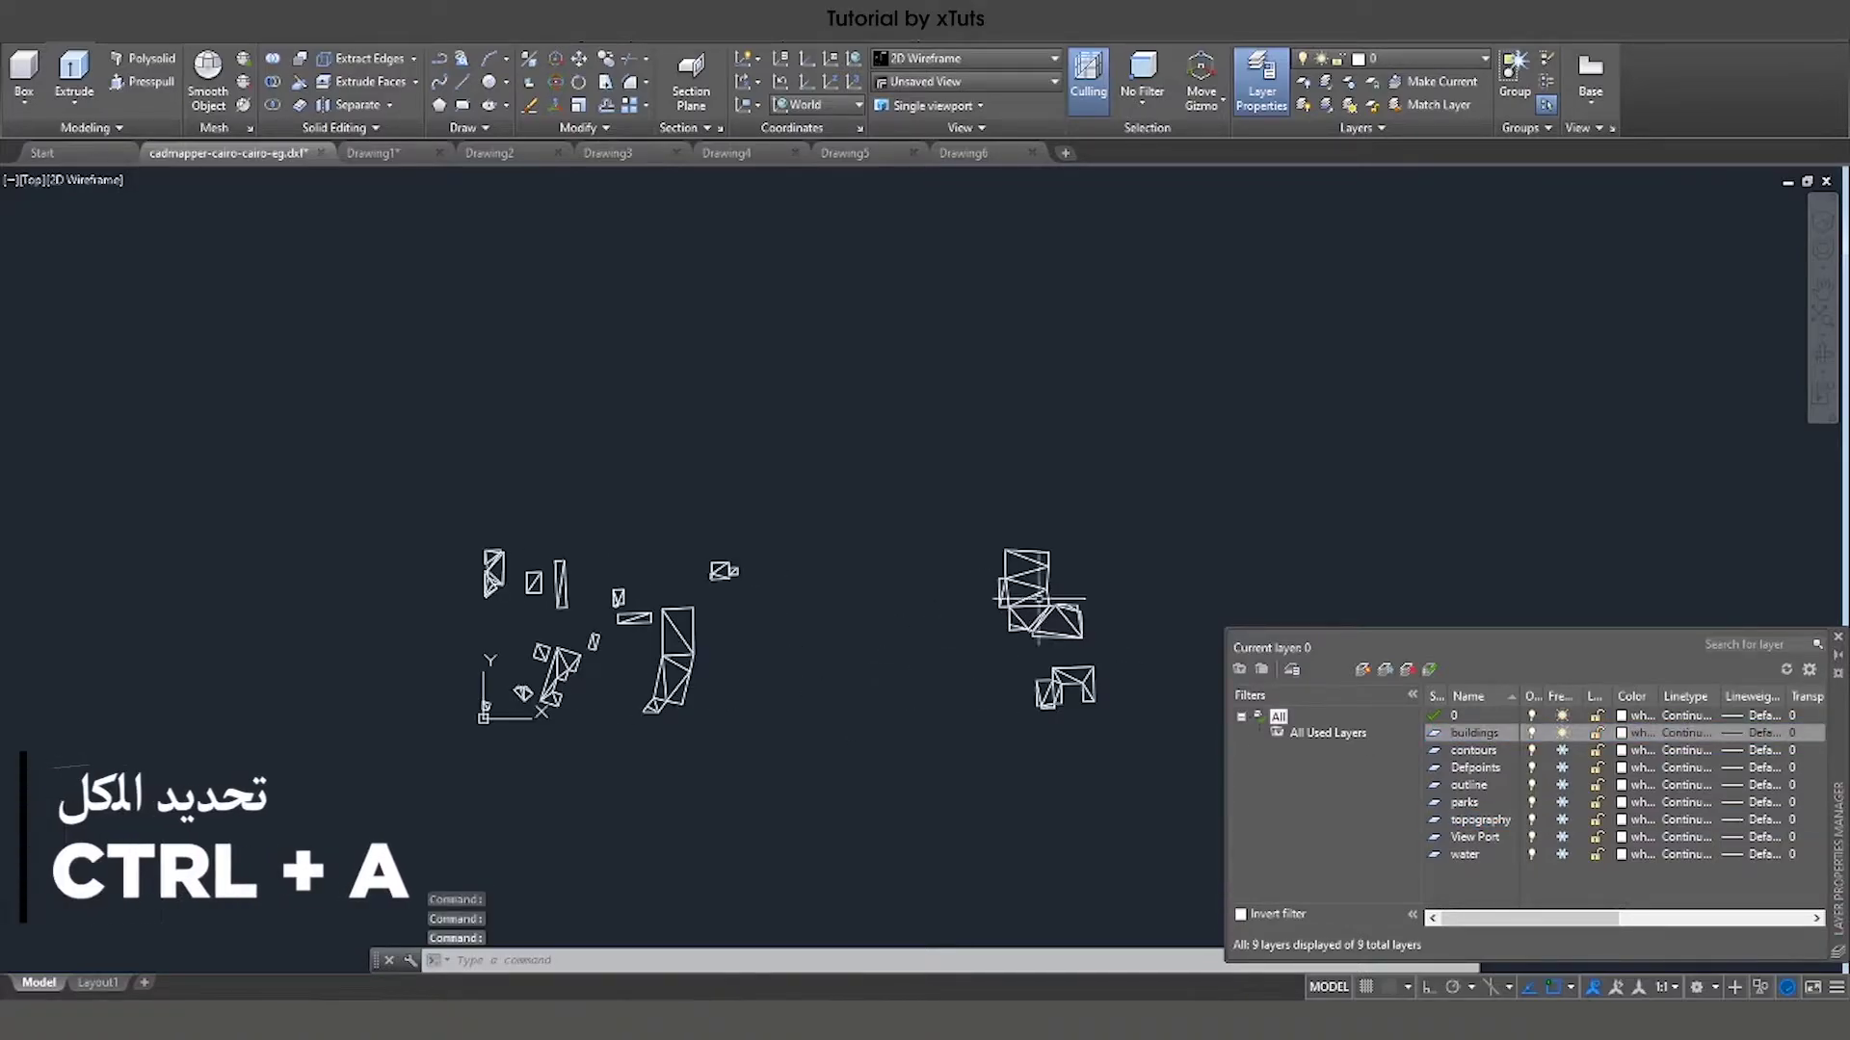
# Copy all 17 buildings with base point 0,0 and move to Drawing2.
pyautogui.click(1246, 442)
pyautogui.click(366, 854)
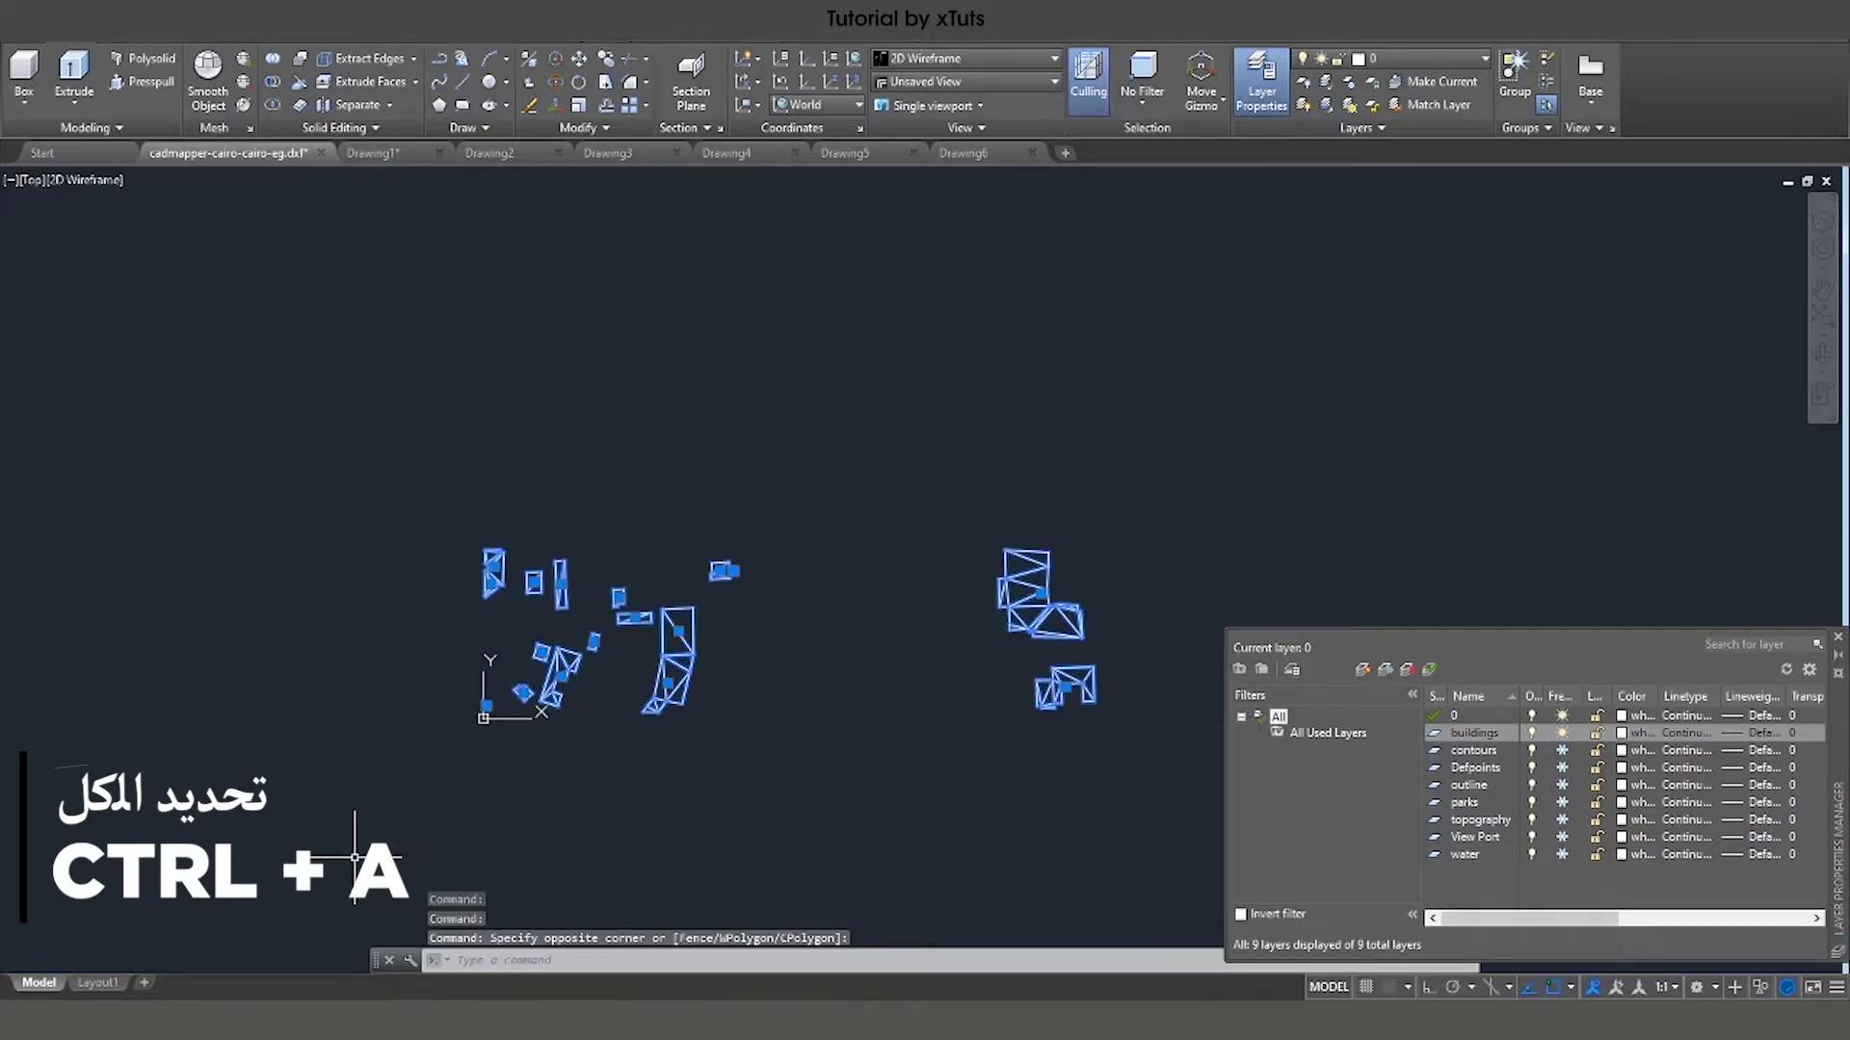
pyautogui.hotkey('ctrl', 'a')
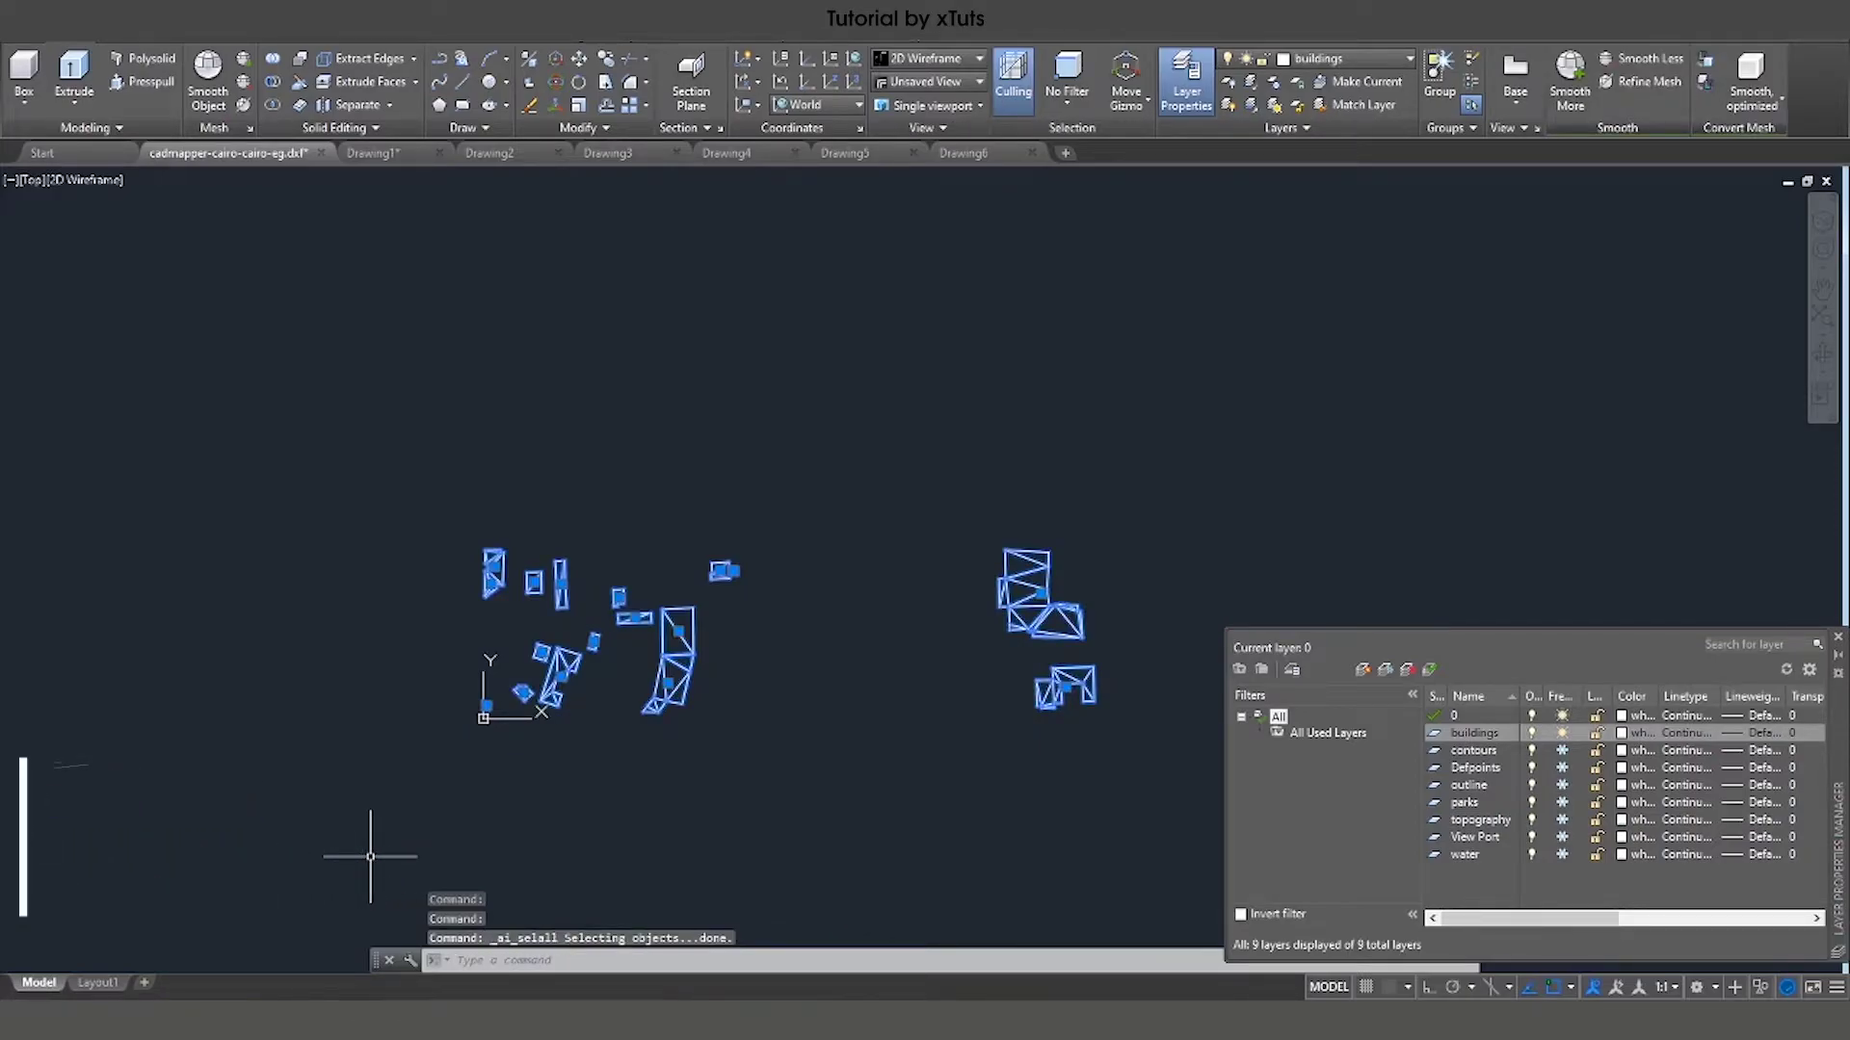
pyautogui.hotkey('ctrl', 'shift', 'c')
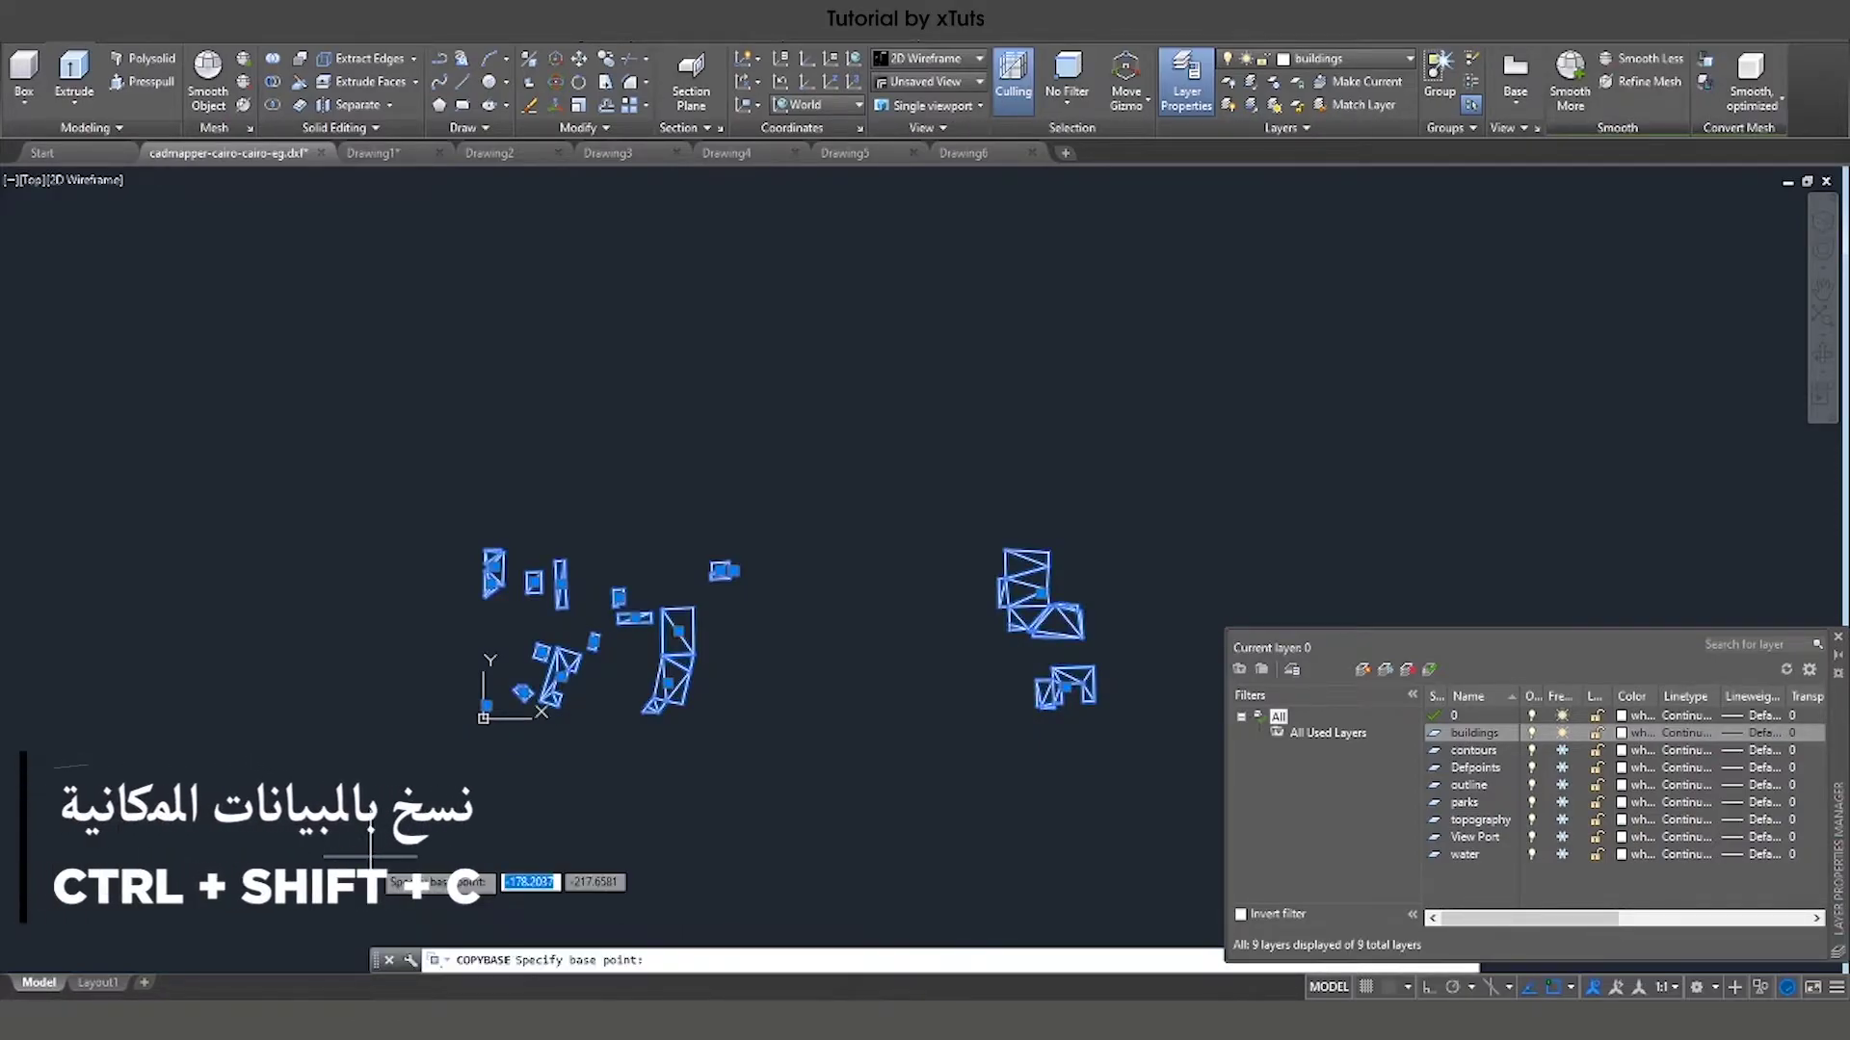
pyautogui.write('0,0')
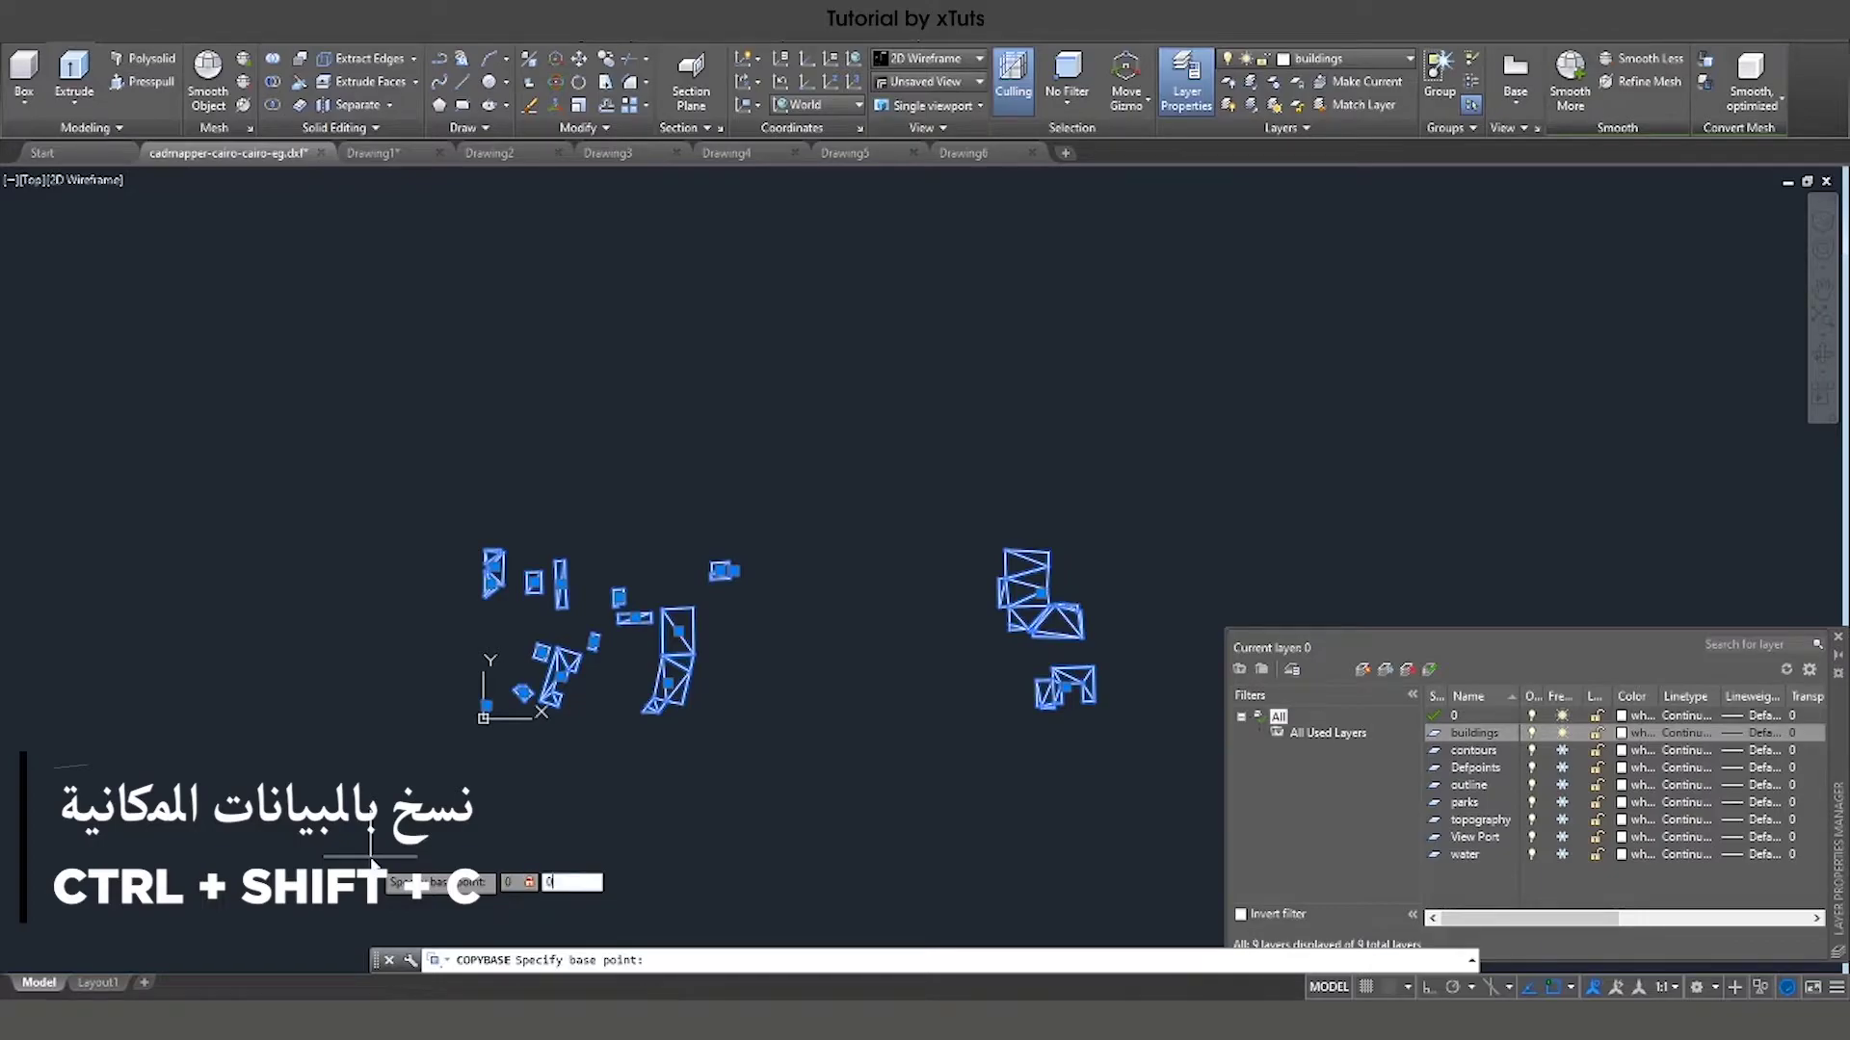
pyautogui.press('Return')
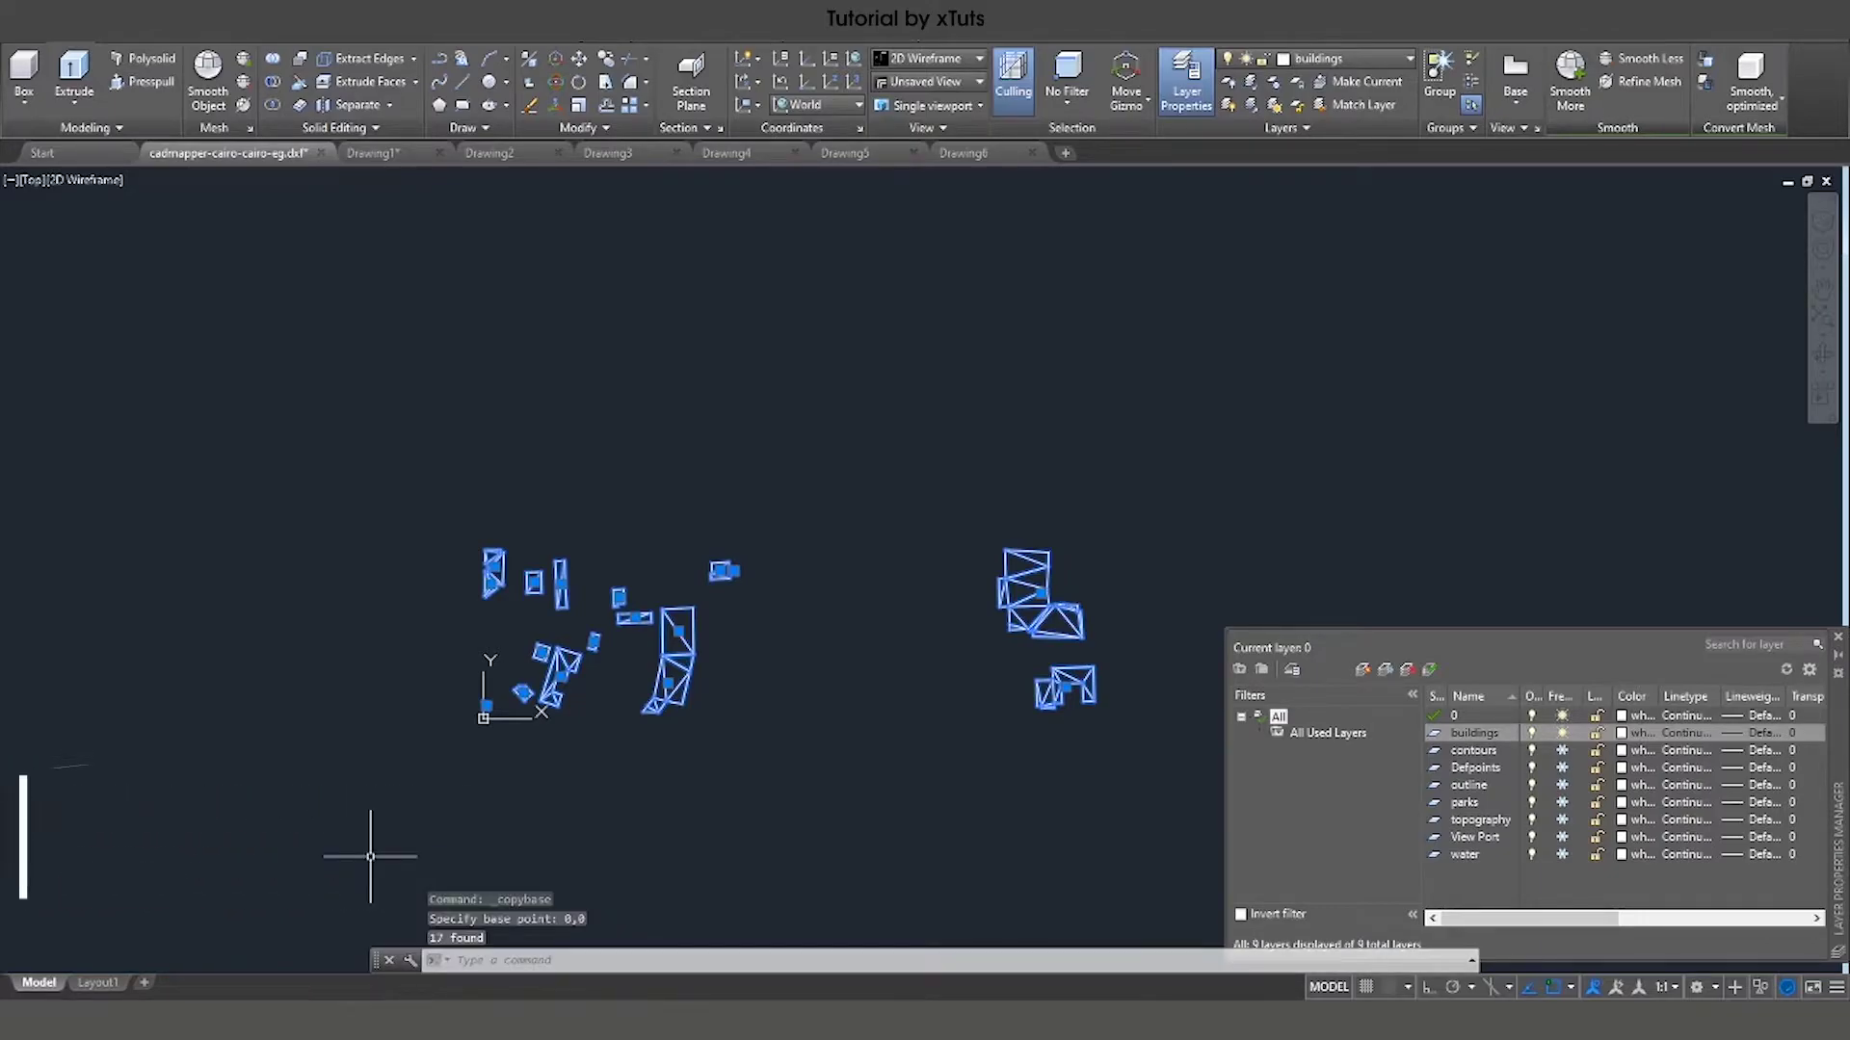
pyautogui.click(501, 153)
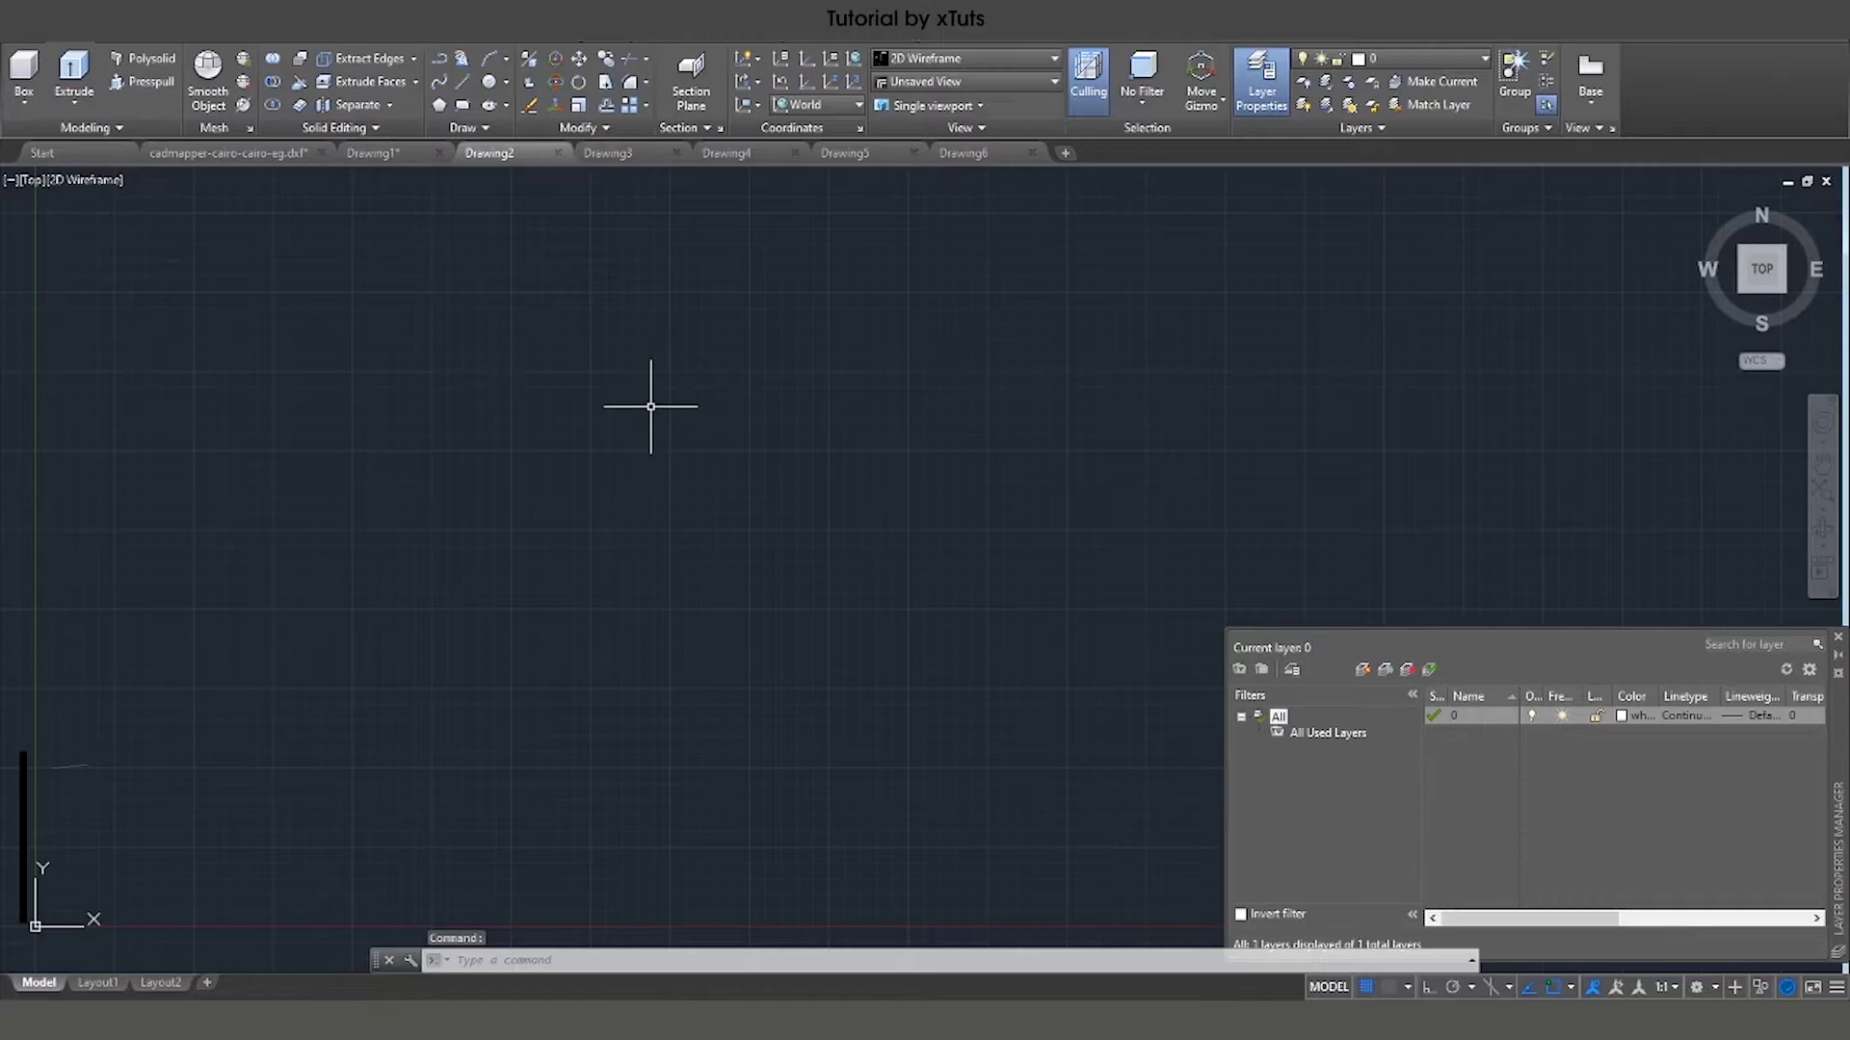
# Paste the buildings into Drawing2 at 0,0 and zoom out to check them.
pyautogui.hotkey('ctrl', 'v')
pyautogui.write('0,0')
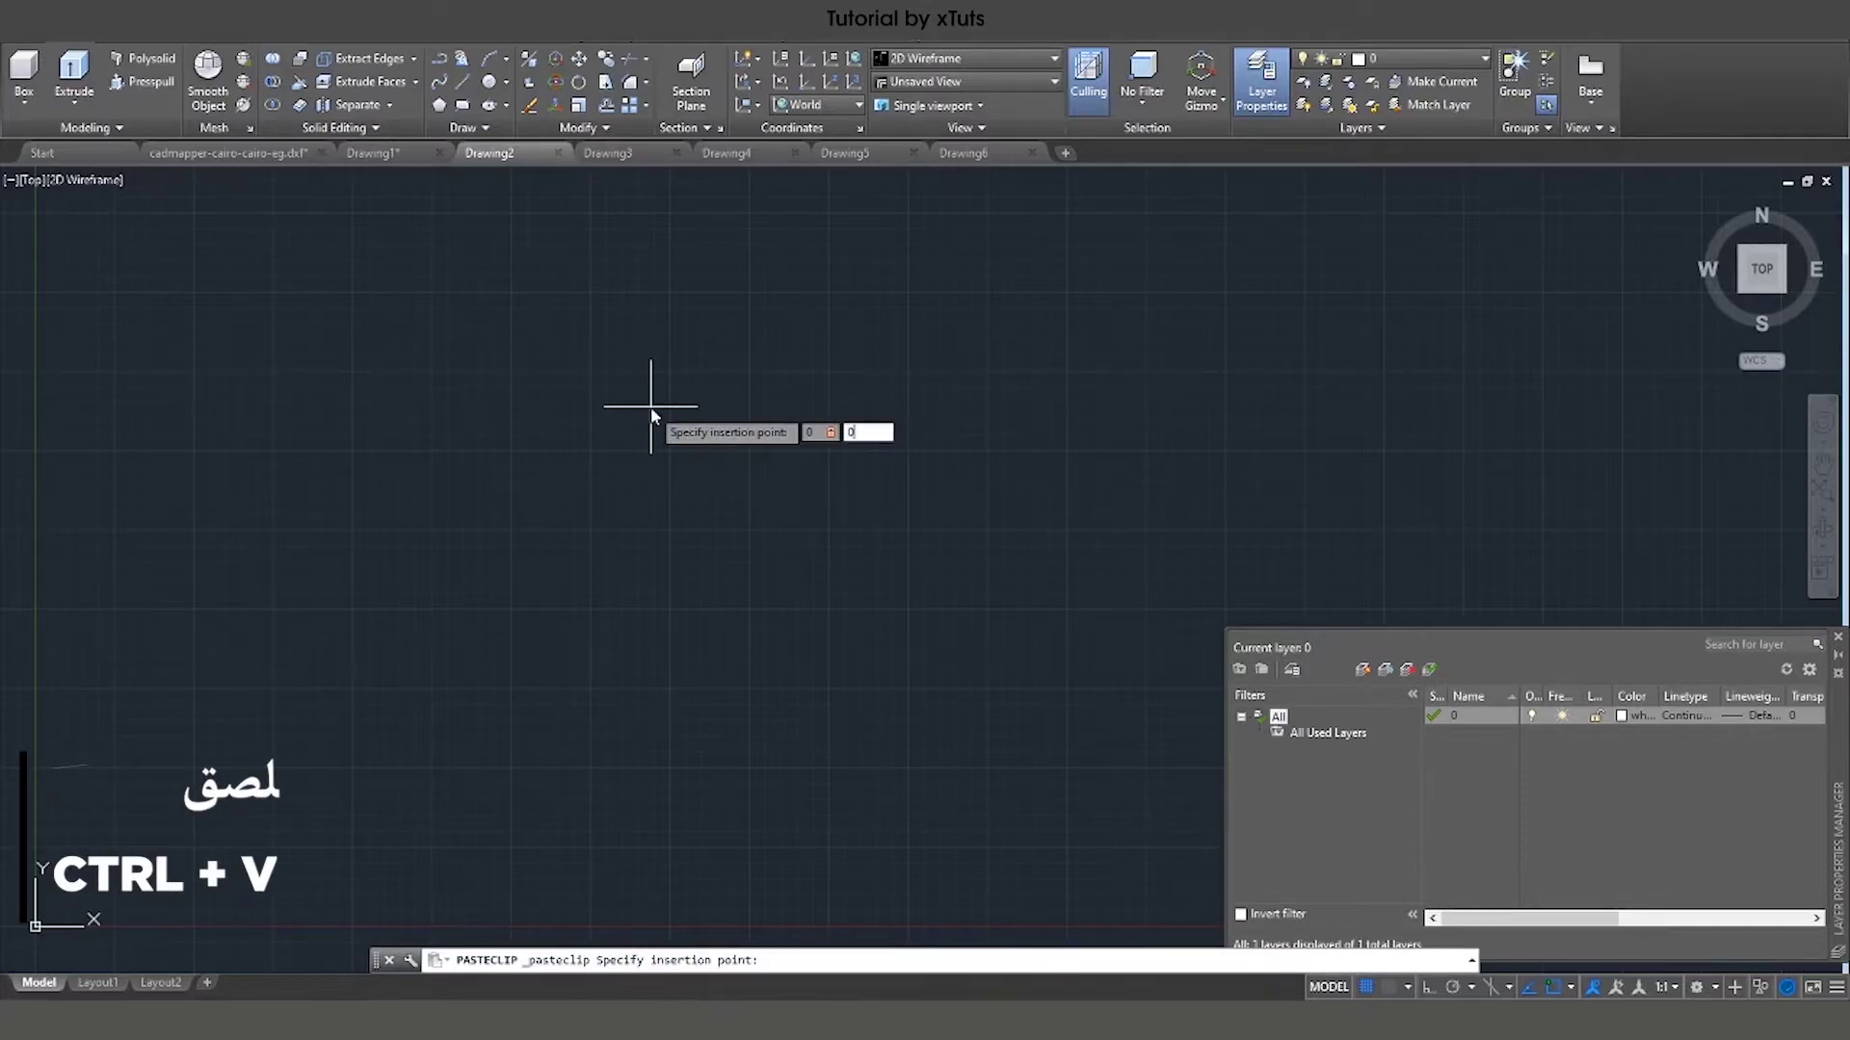
pyautogui.press('Return')
pyautogui.scroll(-3, 595, 545)
pyautogui.scroll(-2, 594, 545)
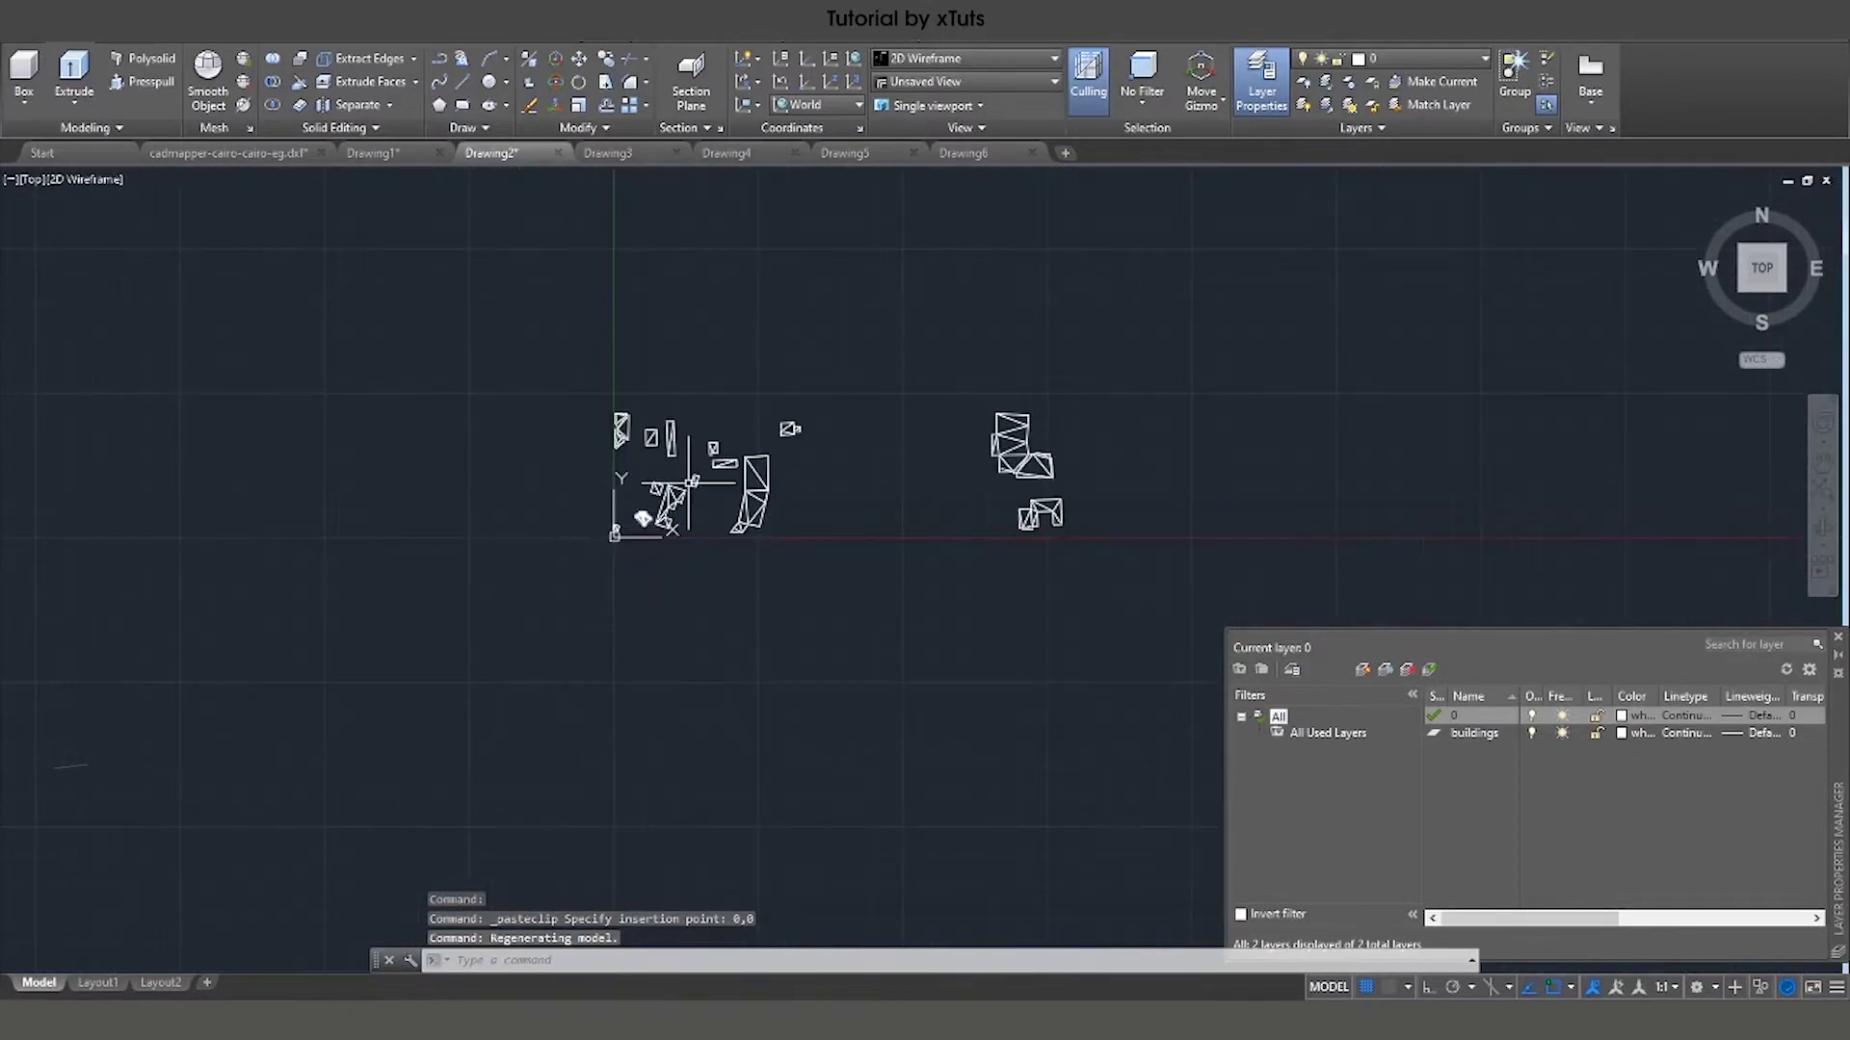
pyautogui.scroll(-1, 822, 359)
# Copy another selection from the Cairo drawing at the origin base point and paste it at 0,0.
pyautogui.click(262, 159)
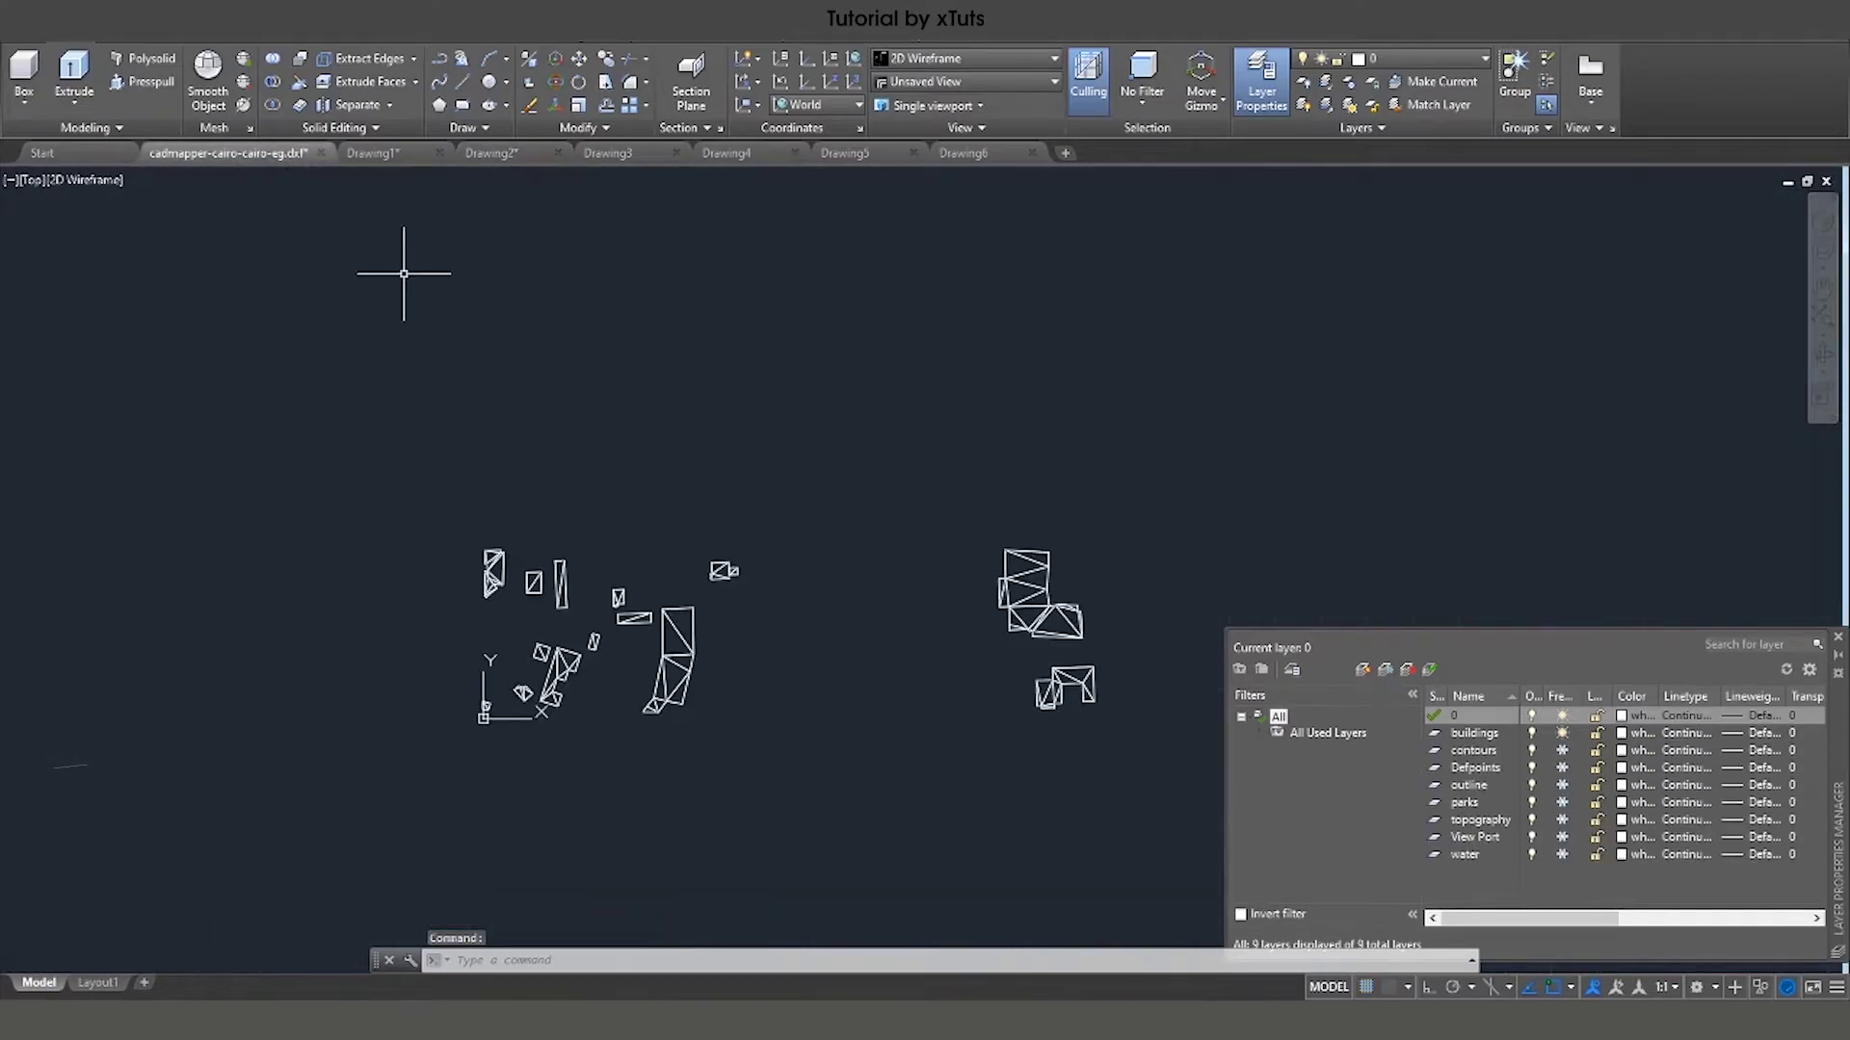
pyautogui.scroll(5, 453, 714)
pyautogui.click(1136, 512)
pyautogui.click(566, 751)
pyautogui.hotkey('ctrl', 'shift', 'c')
pyautogui.write(',0')
pyautogui.press('Return')
pyautogui.hotkey('ctrl', 'v')
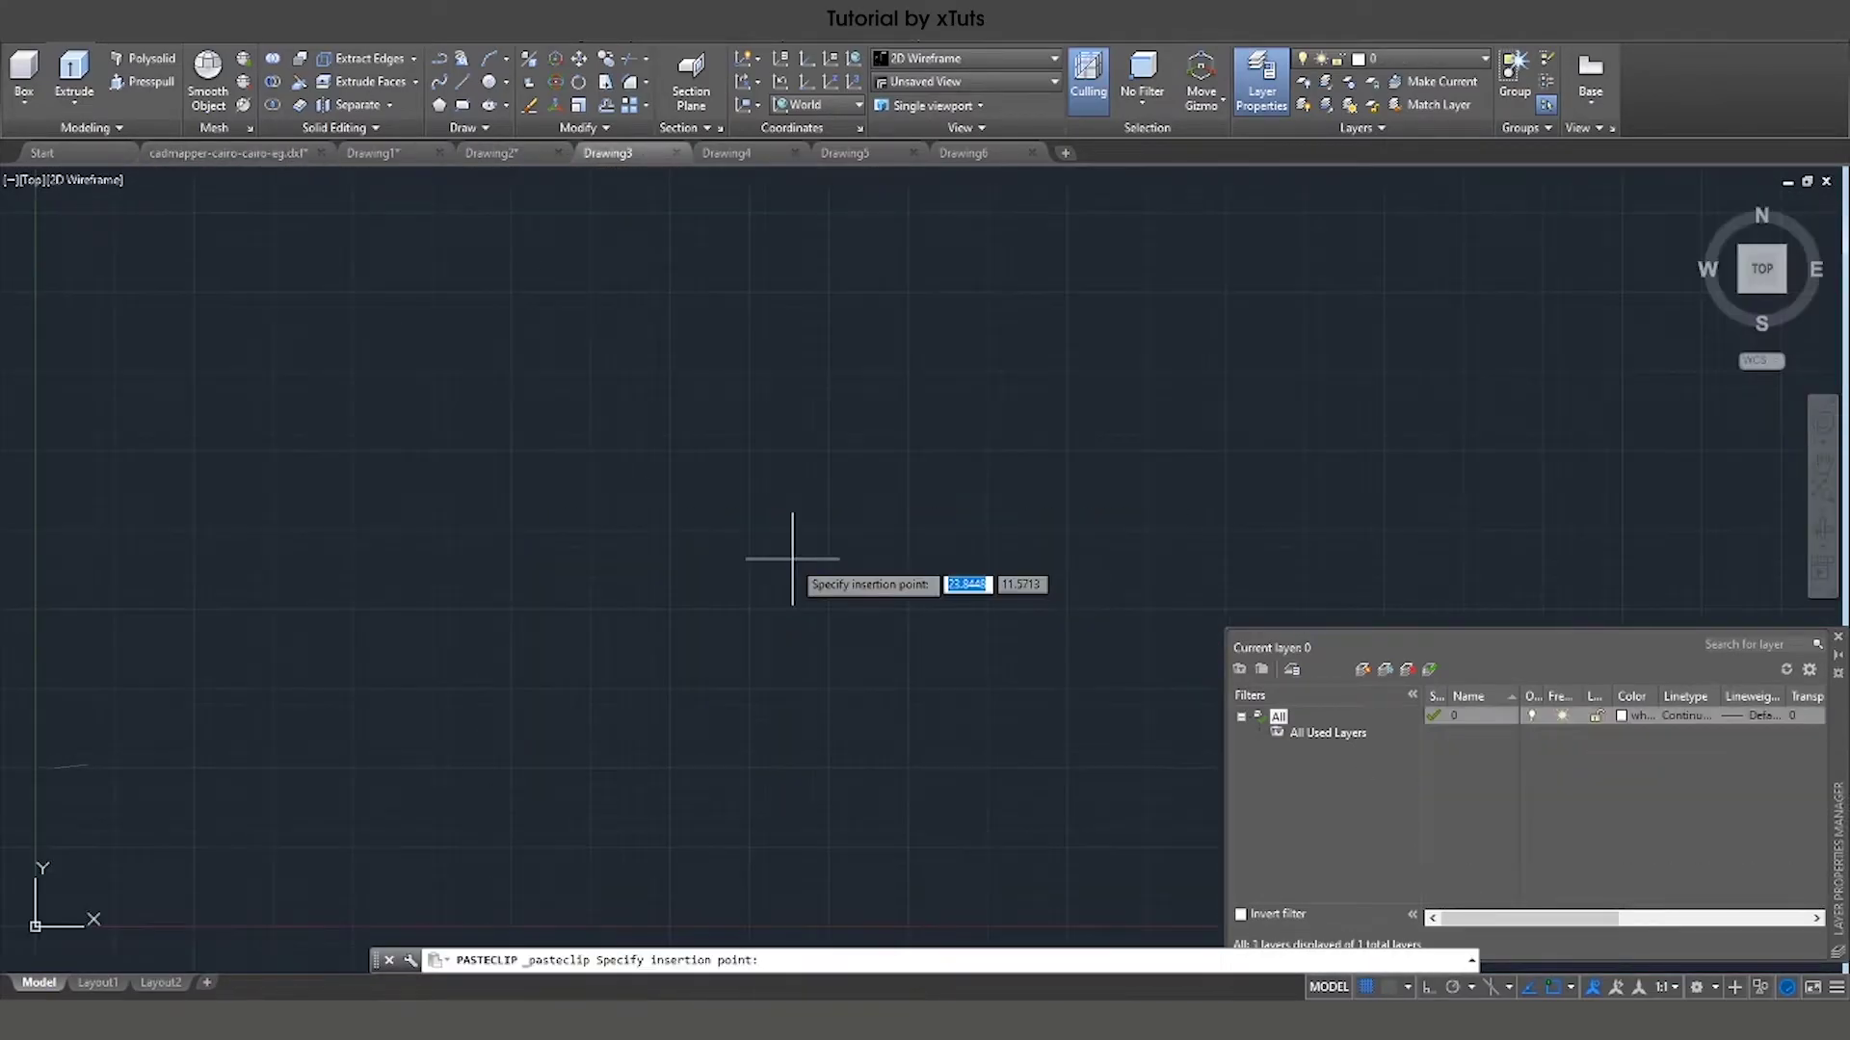
pyautogui.write('0,0')
pyautogui.press('Return')
# Thaw the parks layer, copy all park outlines at the origin, and paste them into Drawing4.
pyautogui.click(1562, 855)
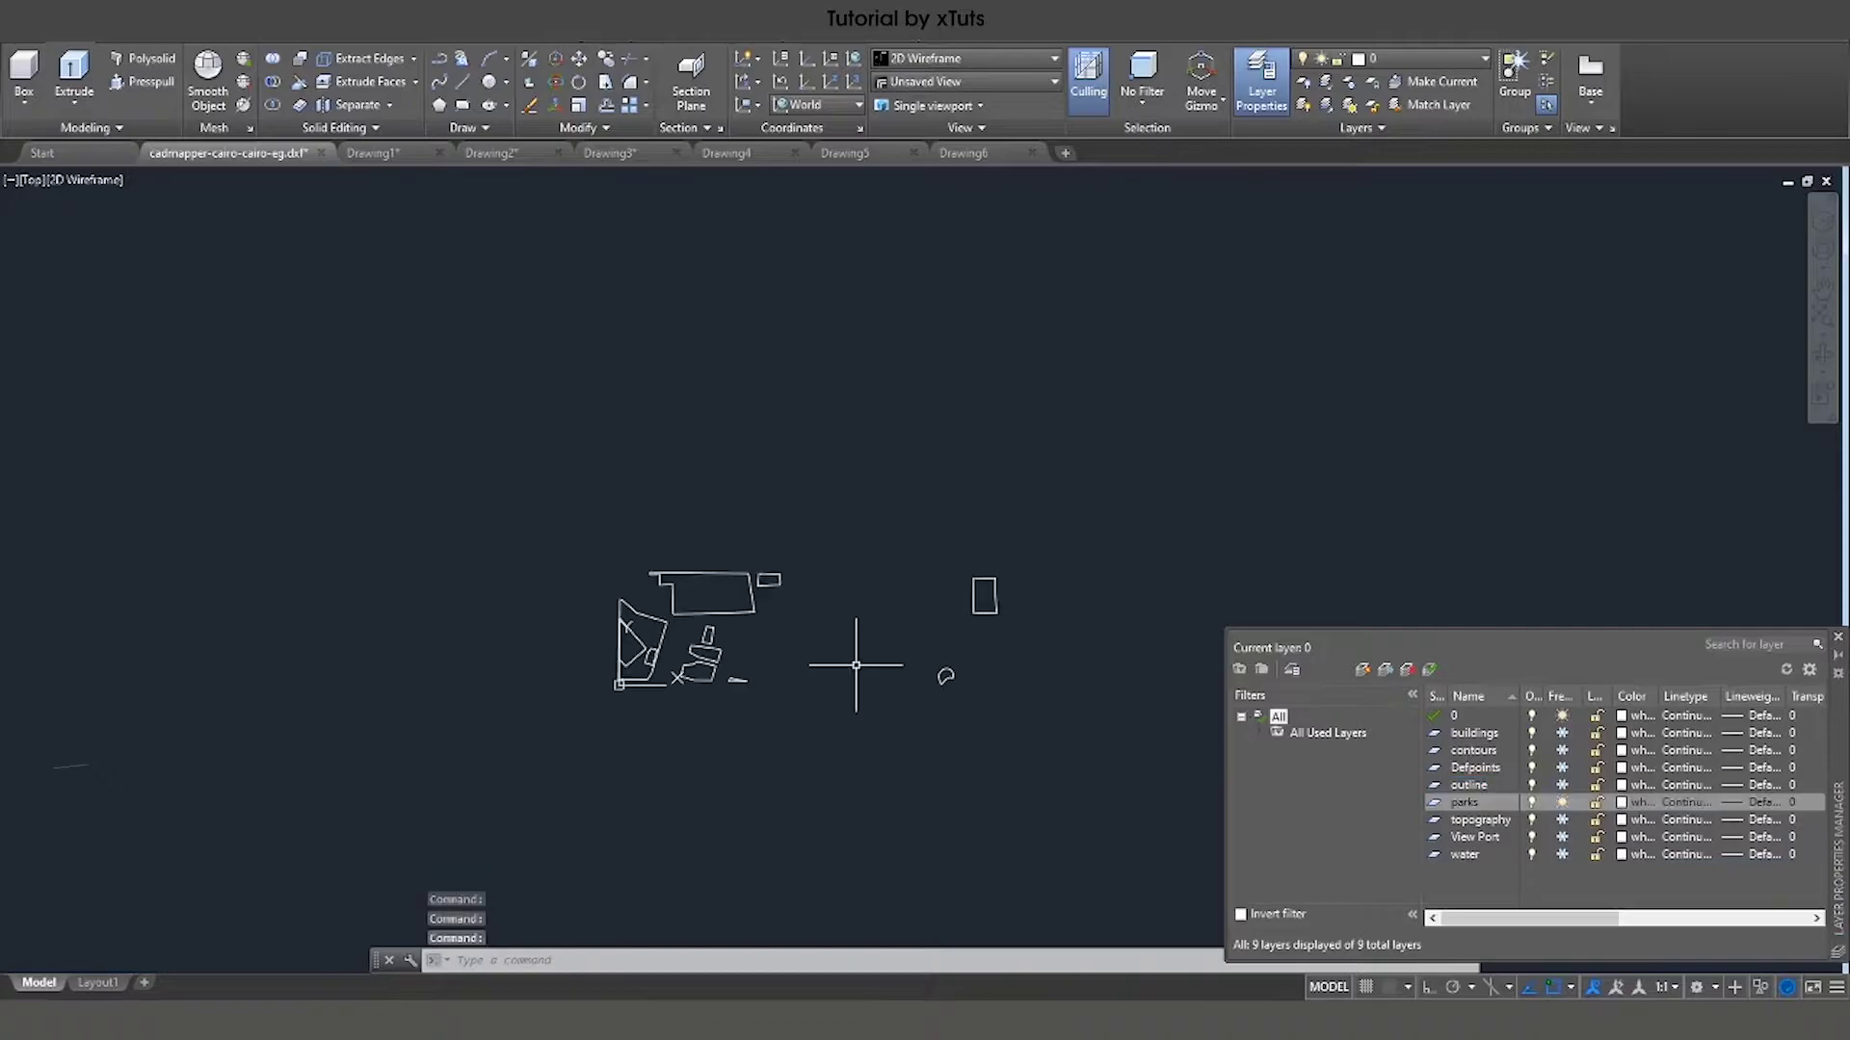
pyautogui.hotkey('ctrl', 'a')
pyautogui.hotkey('ctrl', 'shift', 'c')
pyautogui.click(520, 764)
pyautogui.click(727, 153)
pyautogui.hotkey('ctrl', 'v')
# Close the unused Drawing5 without saving and return to the Drawing1 contour grid.
pyautogui.click(811, 445)
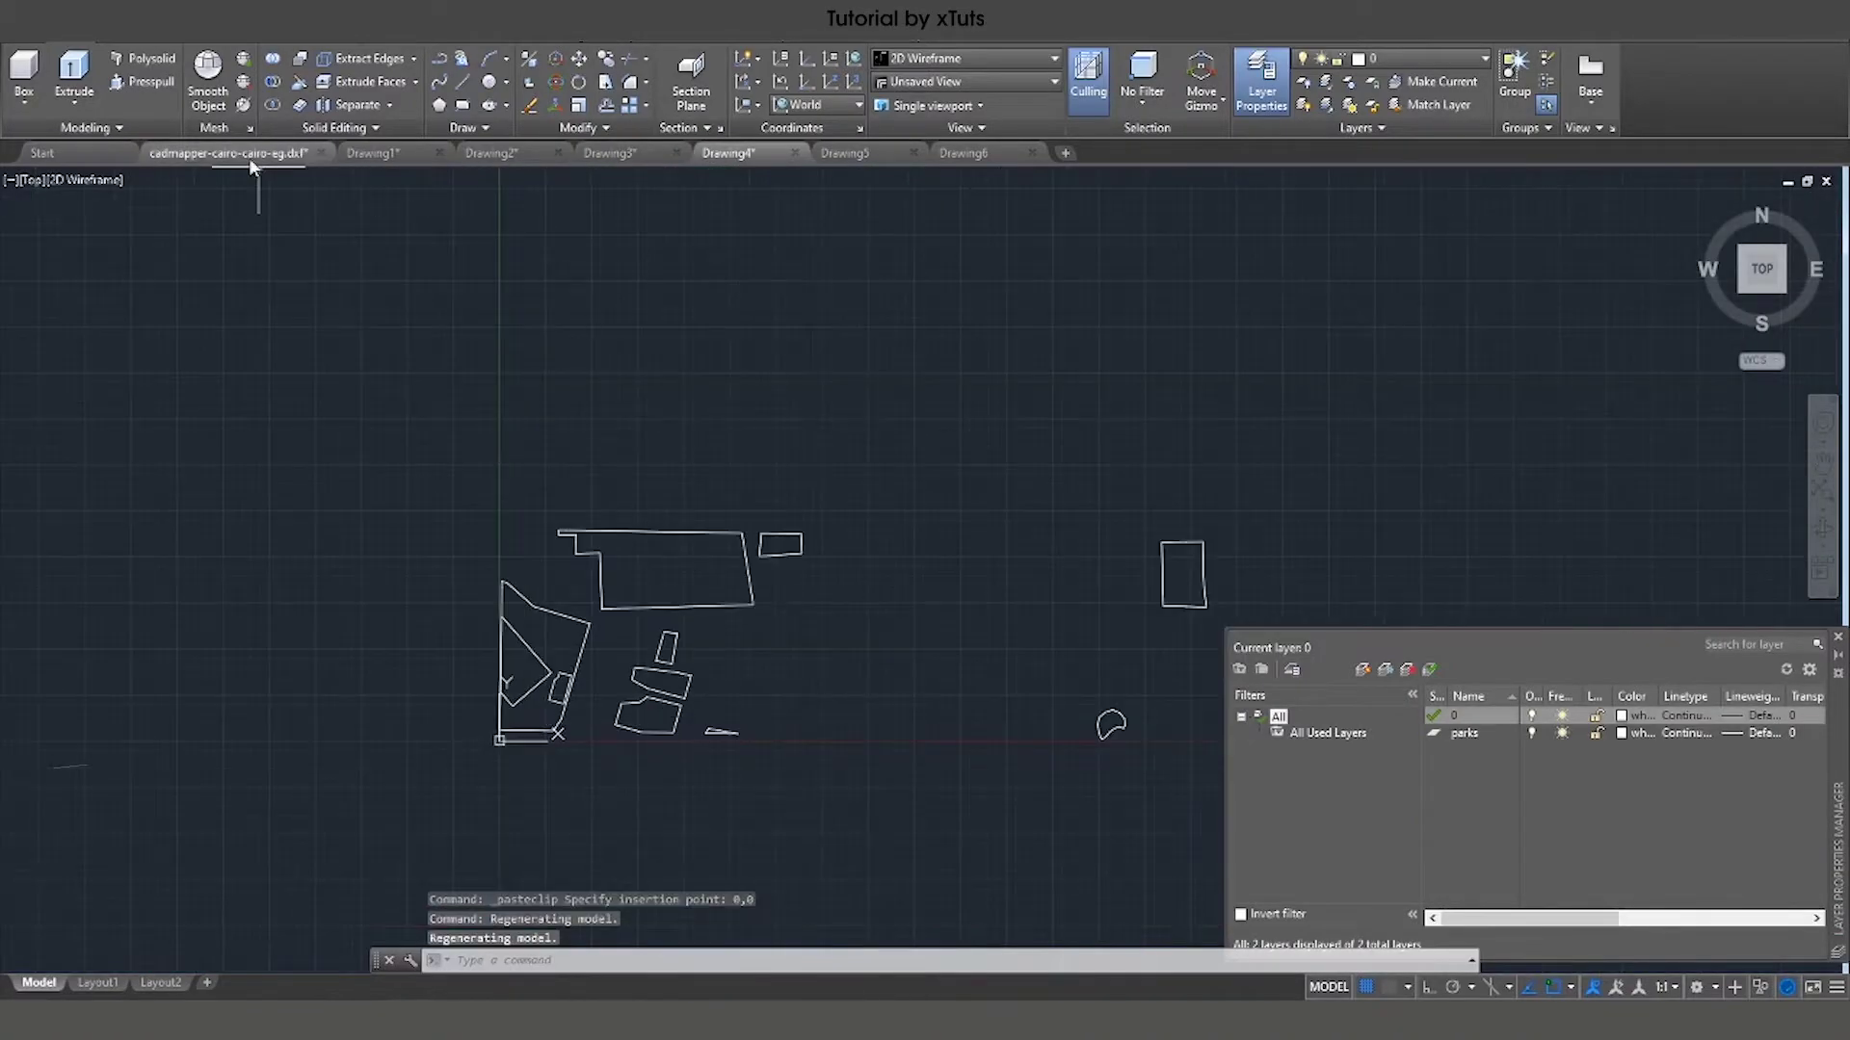
pyautogui.click(912, 152)
pyautogui.click(928, 550)
pyautogui.scroll(-2, 817, 525)
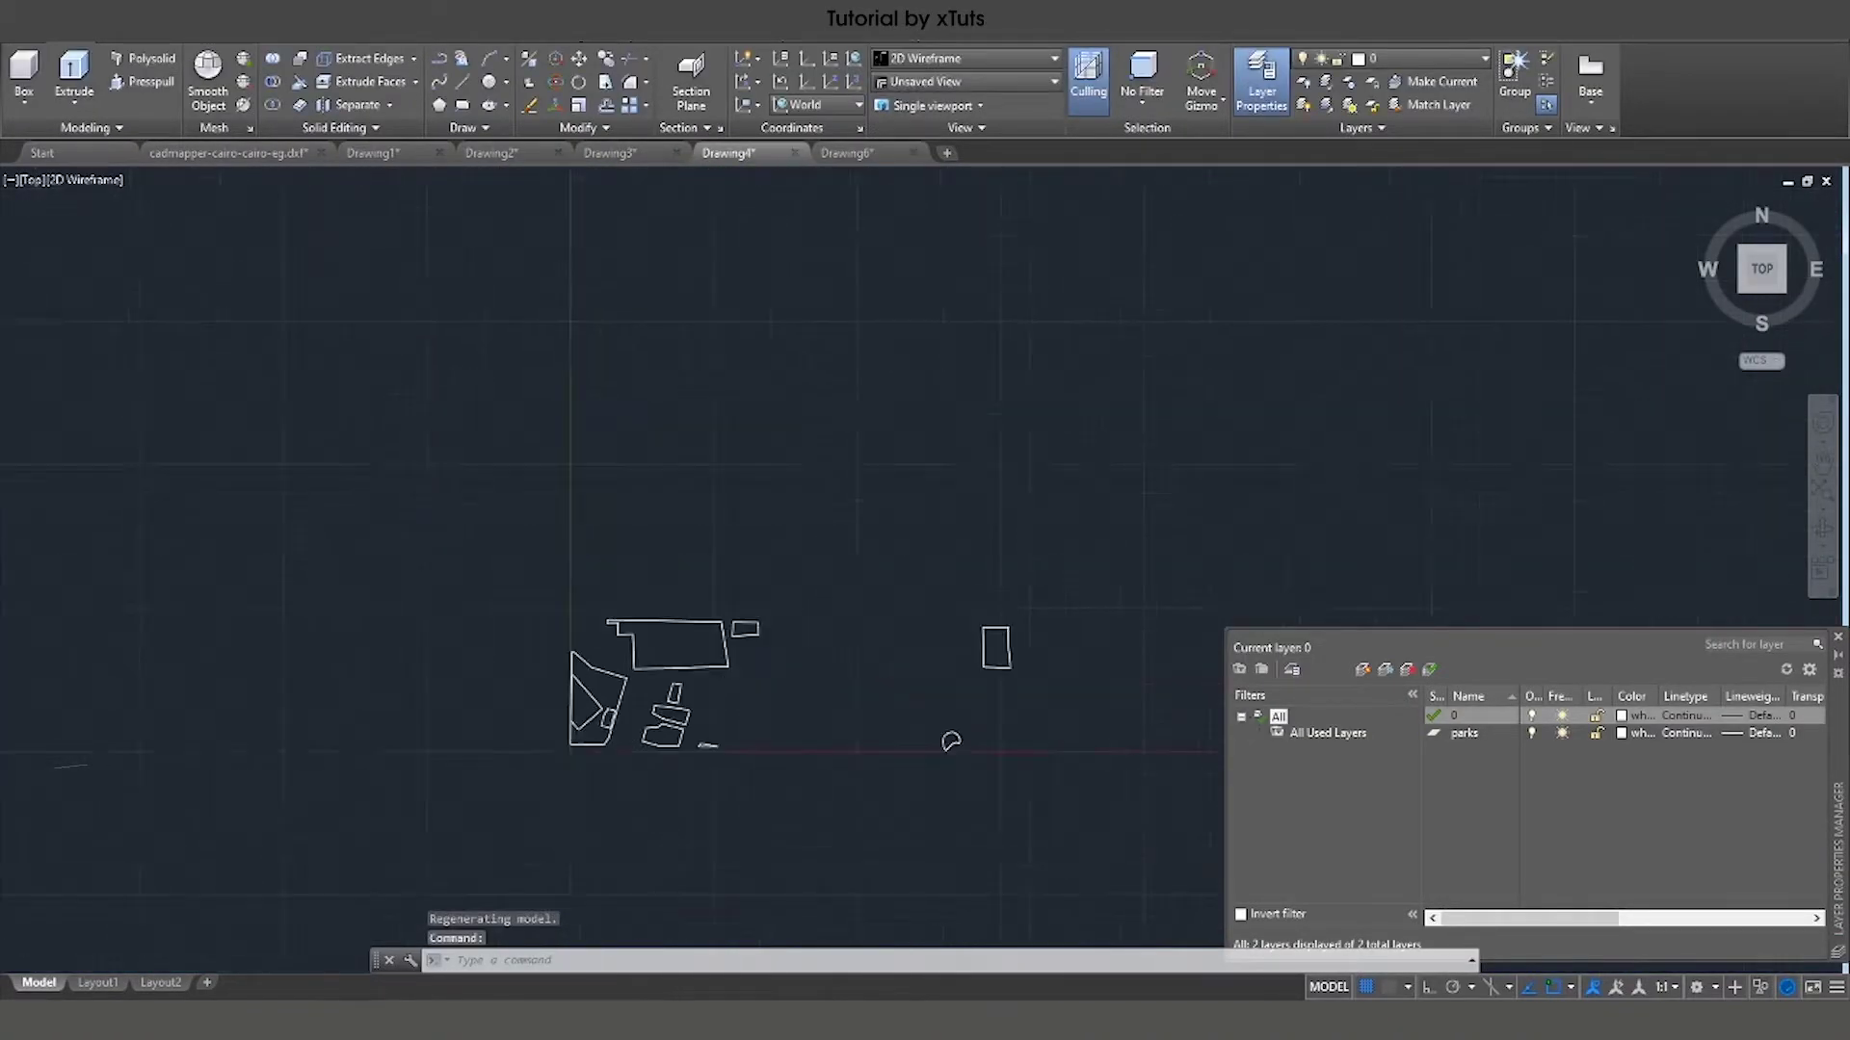
pyautogui.click(373, 152)
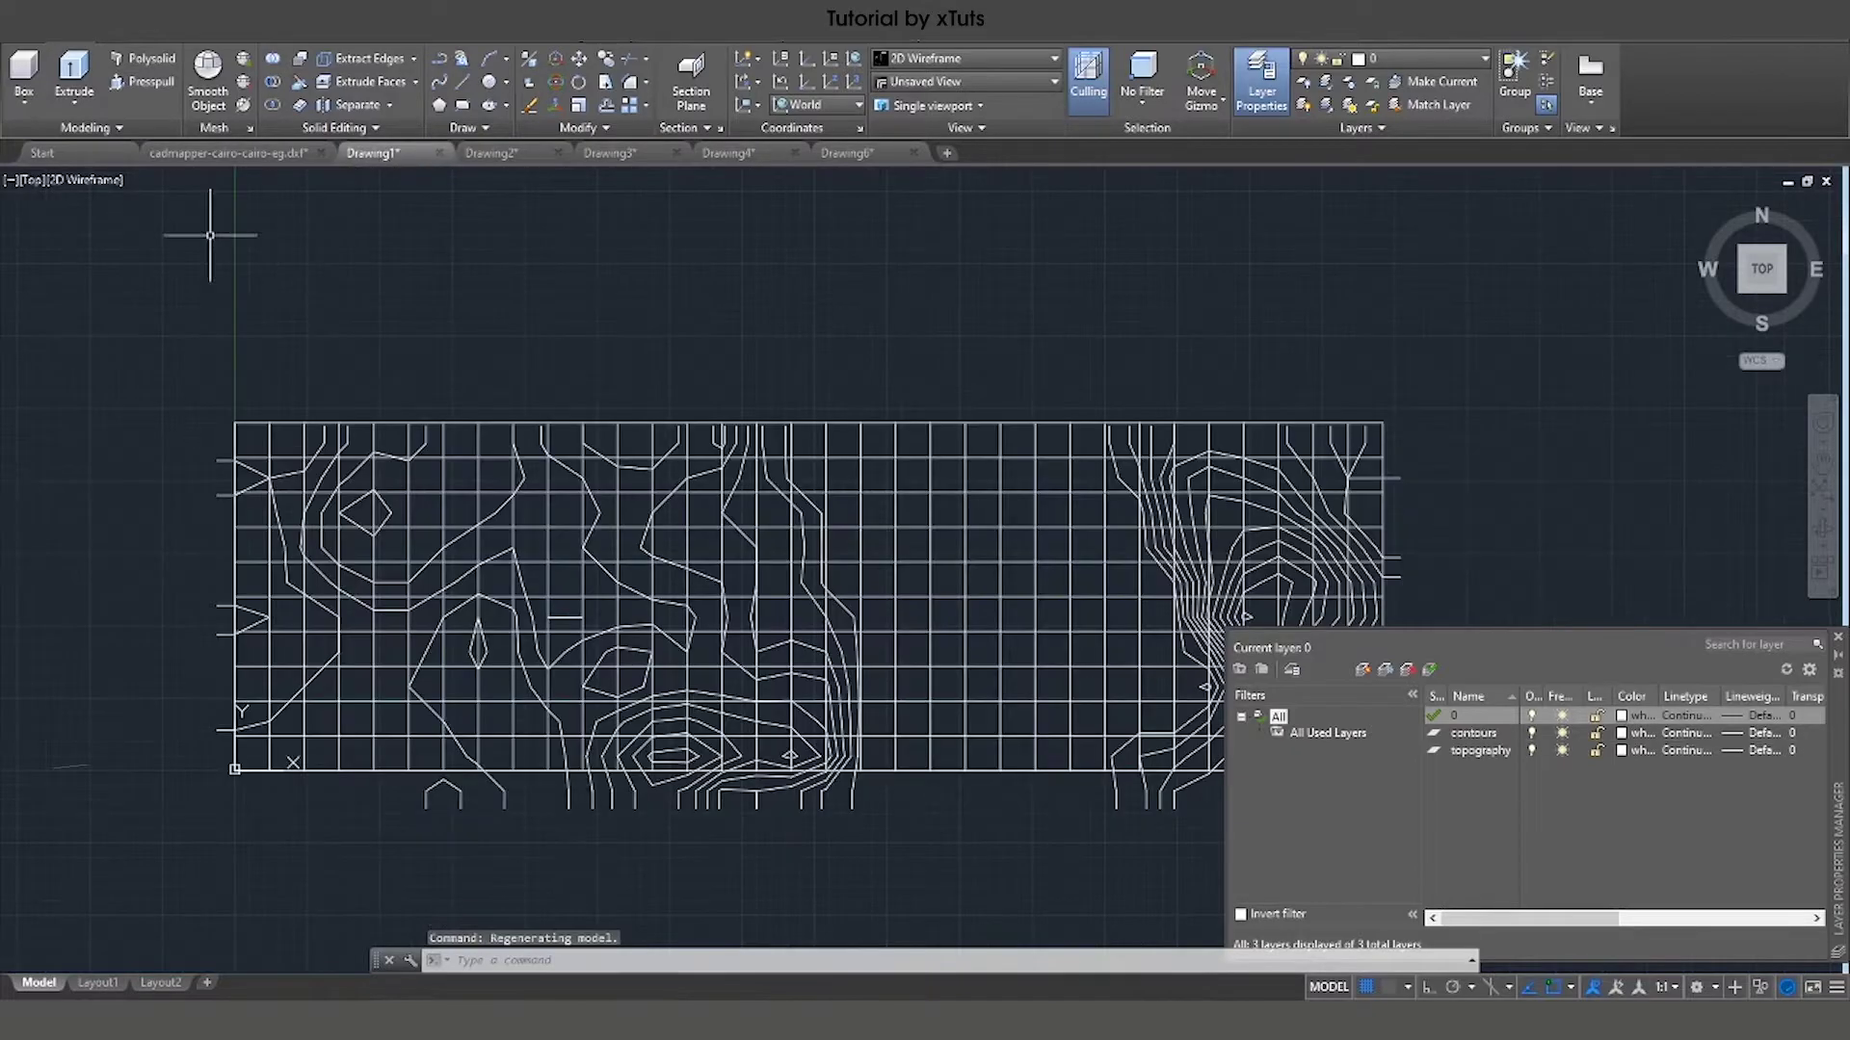
# Save the contour drawing as Project16-Topo in a new Desktop folder named Project16.
pyautogui.click(19, 43)
pyautogui.click(63, 250)
pyautogui.rightClick(694, 431)
pyautogui.moveTo(740, 634)
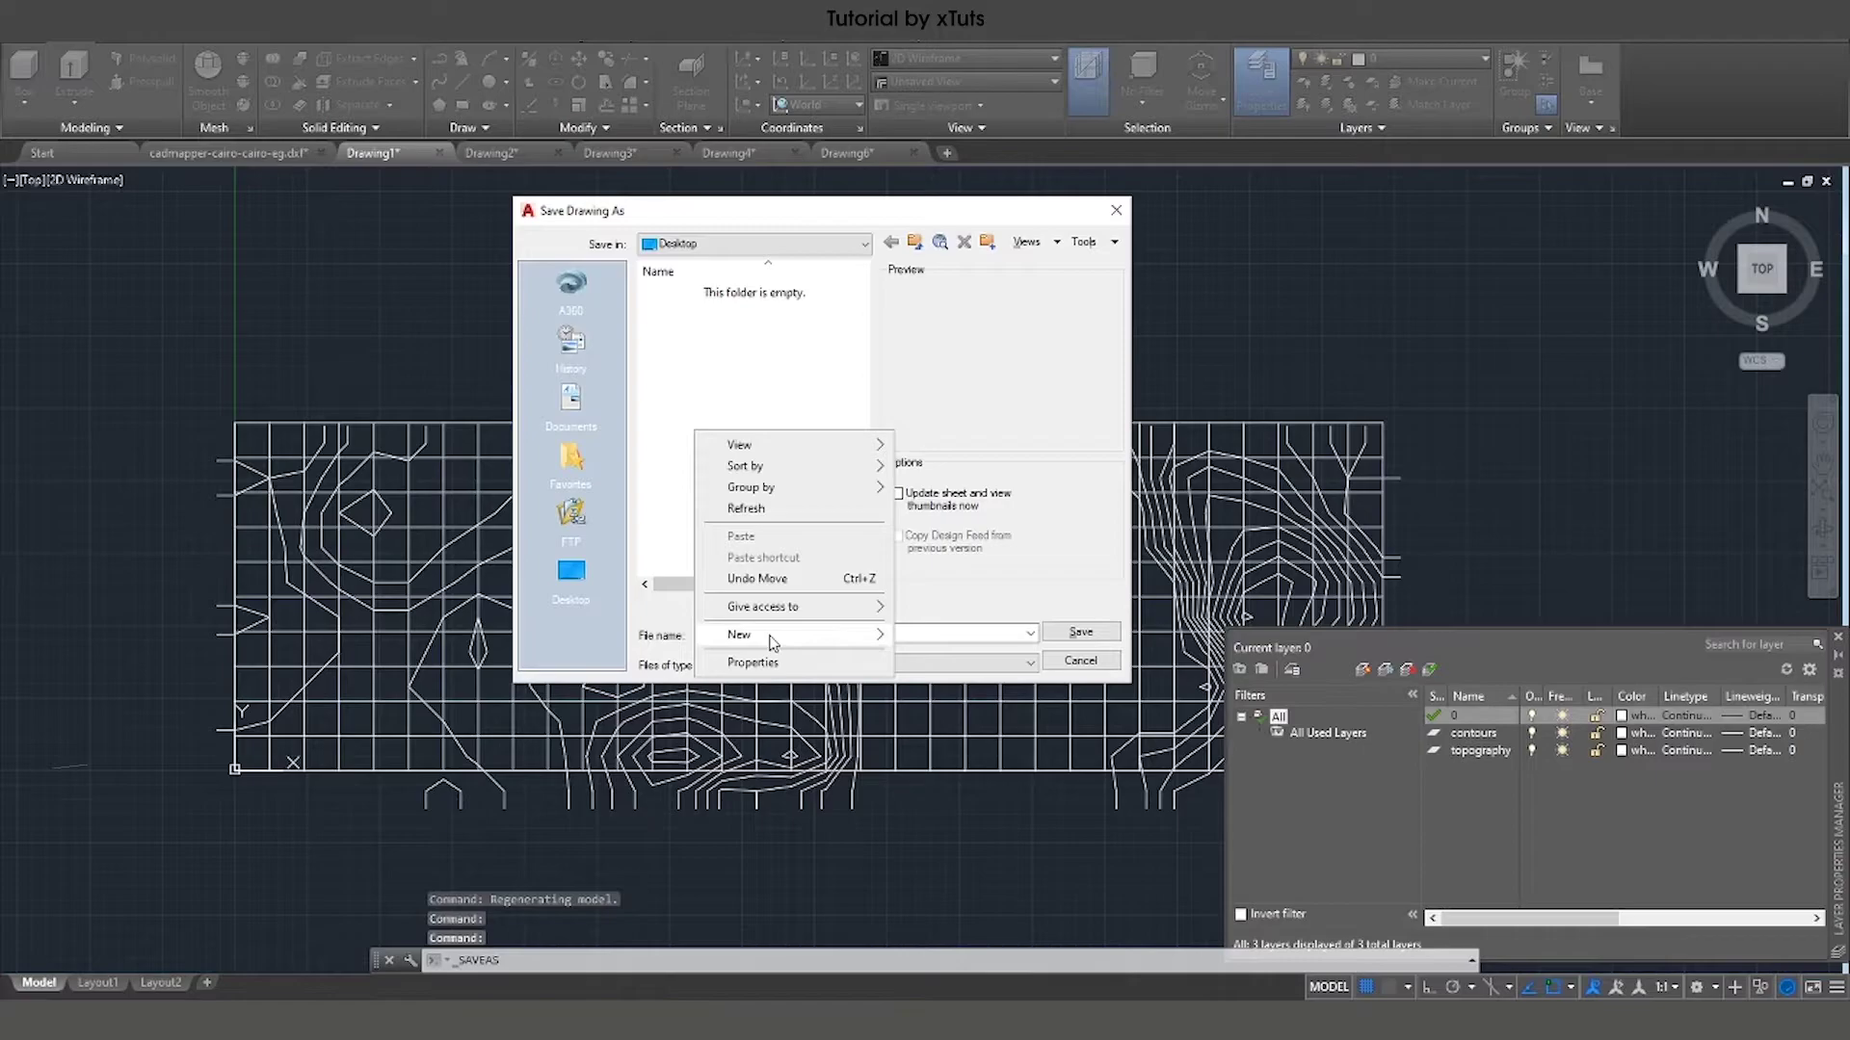
pyautogui.click(939, 636)
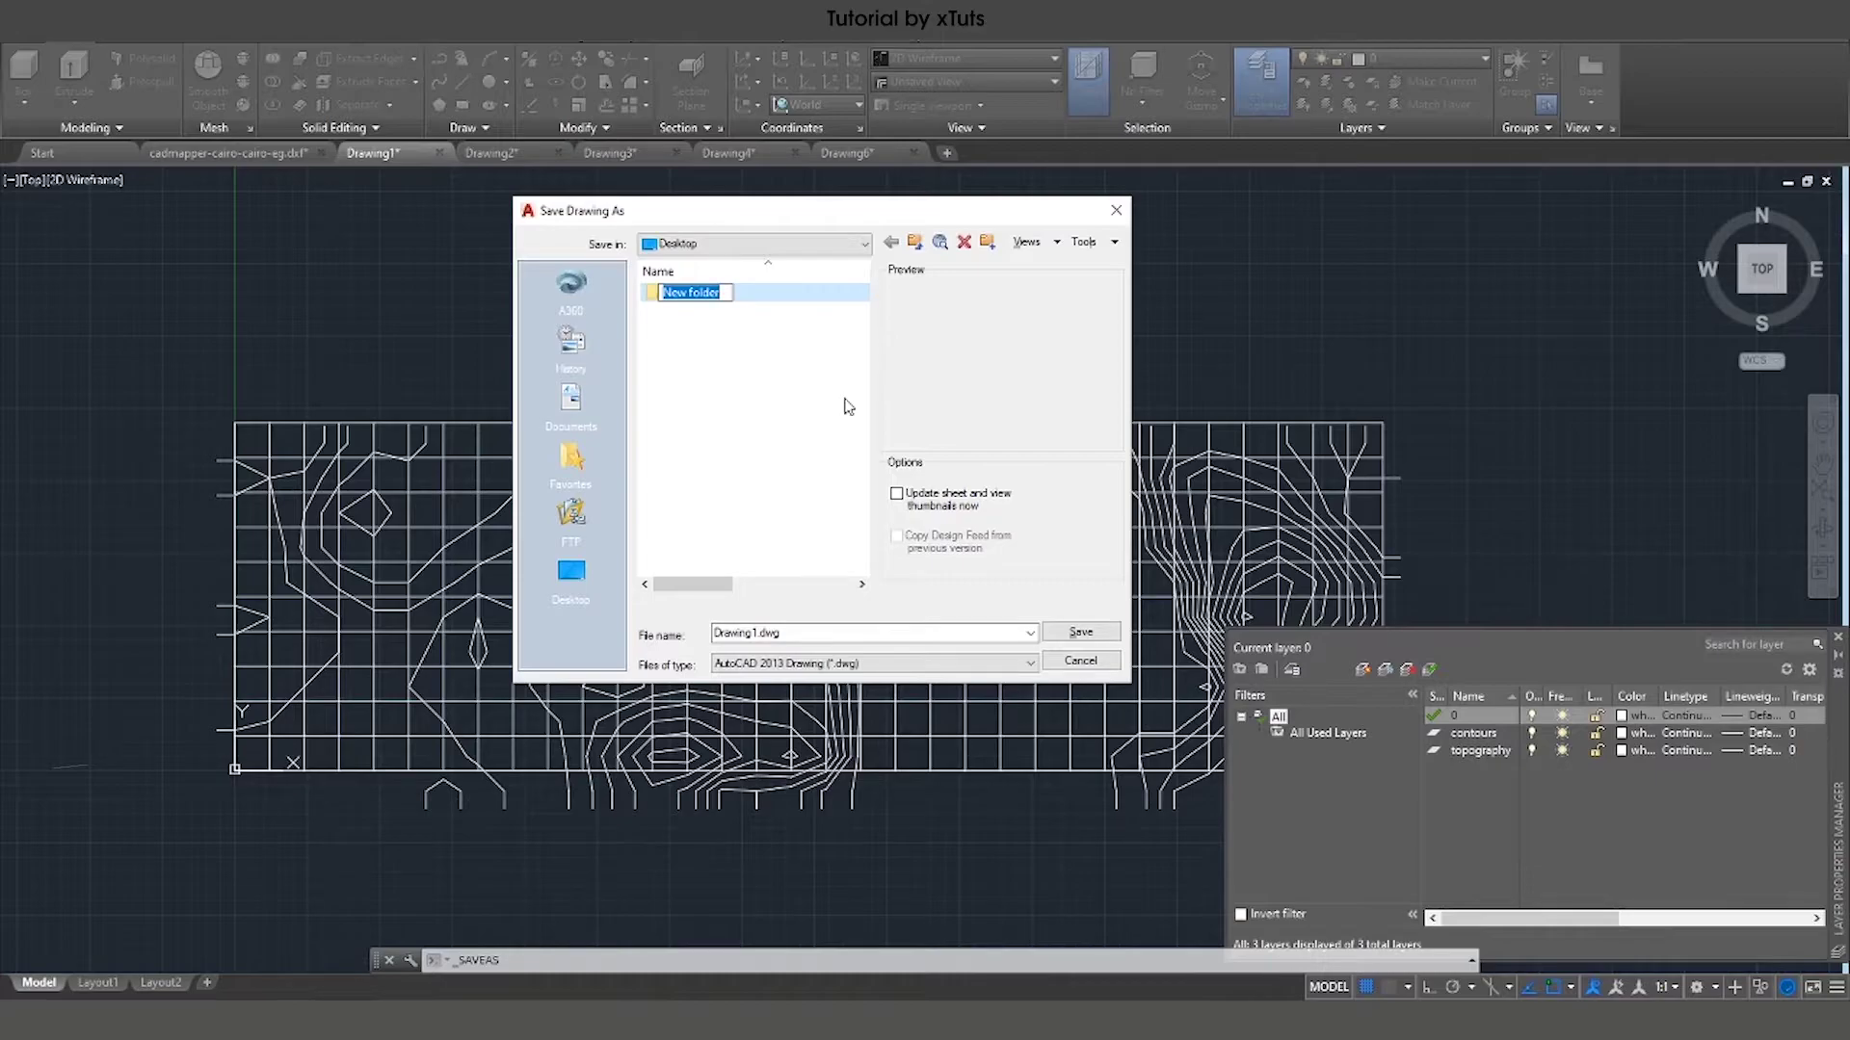
pyautogui.write('Pr')
pyautogui.doubleClick(699, 297)
pyautogui.press('Tab')
pyautogui.write('Project16-Topo')
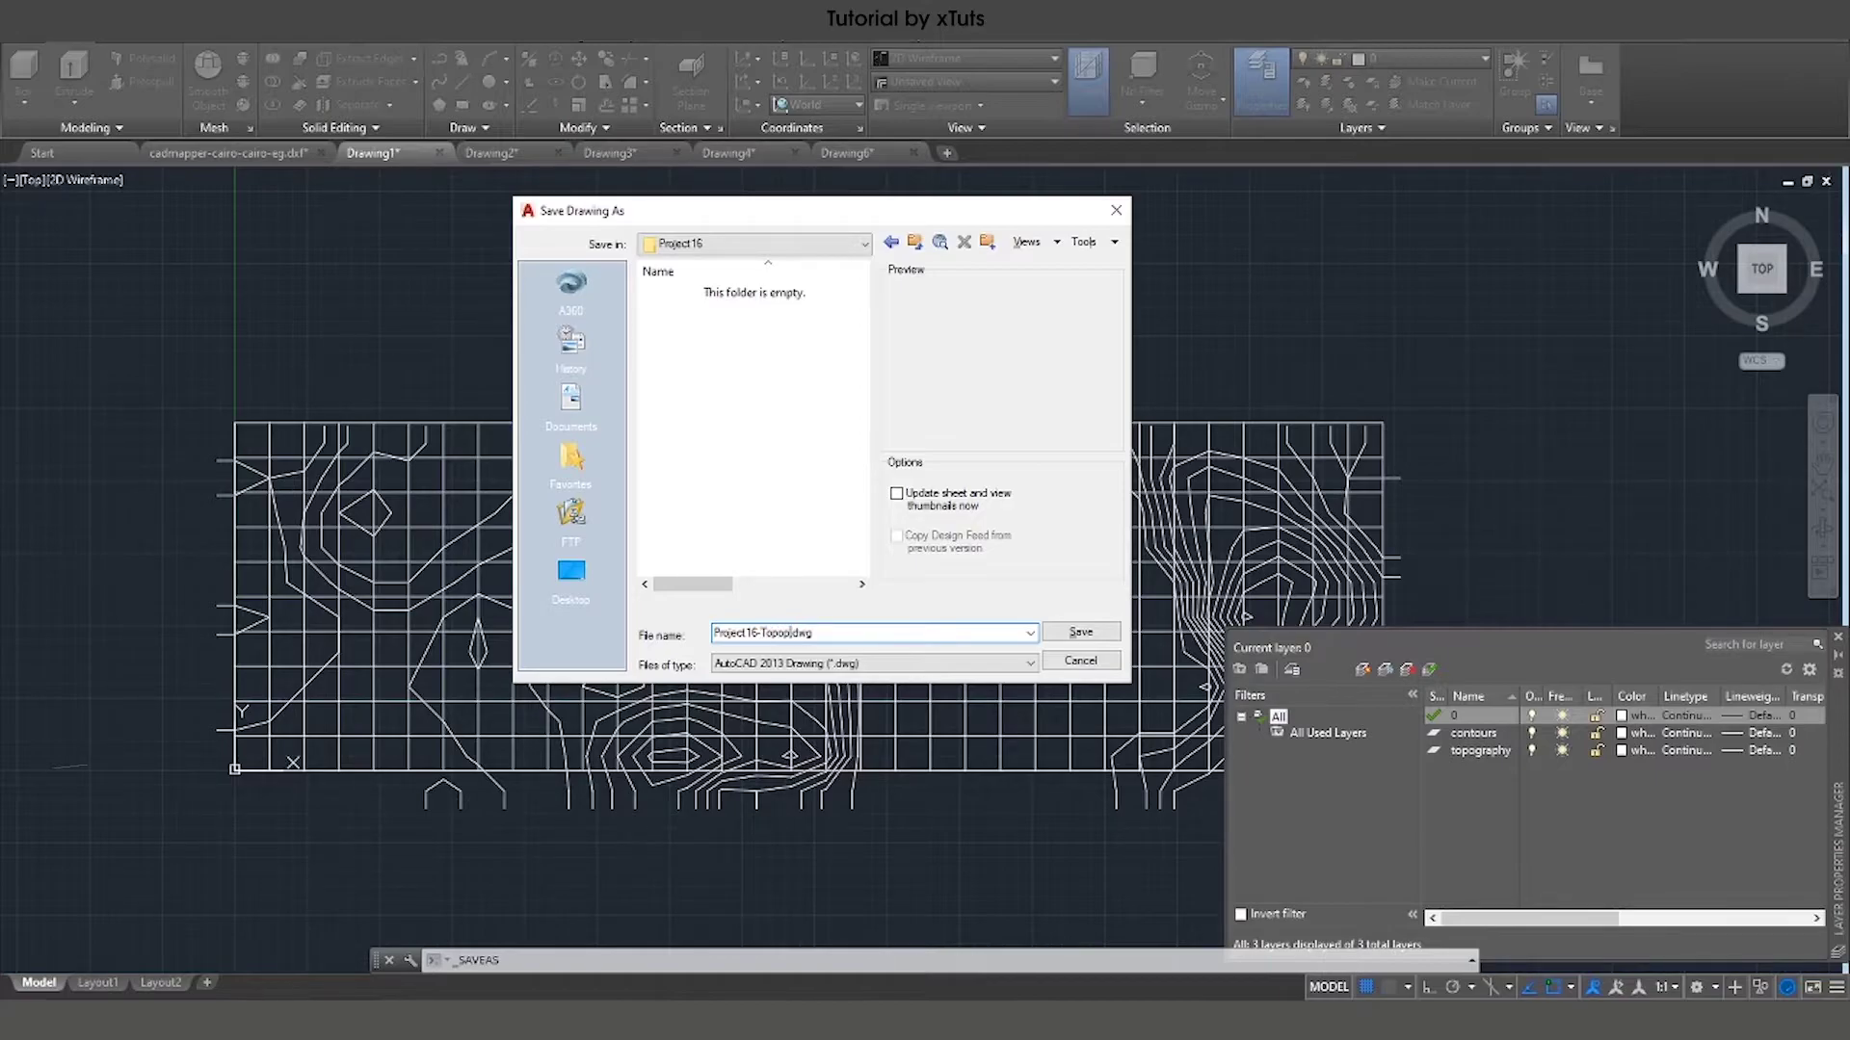
pyautogui.click(1083, 636)
# Save the buildings drawing as Project16-Buildings and the water drawing as Project16-Water.
pyautogui.click(491, 152)
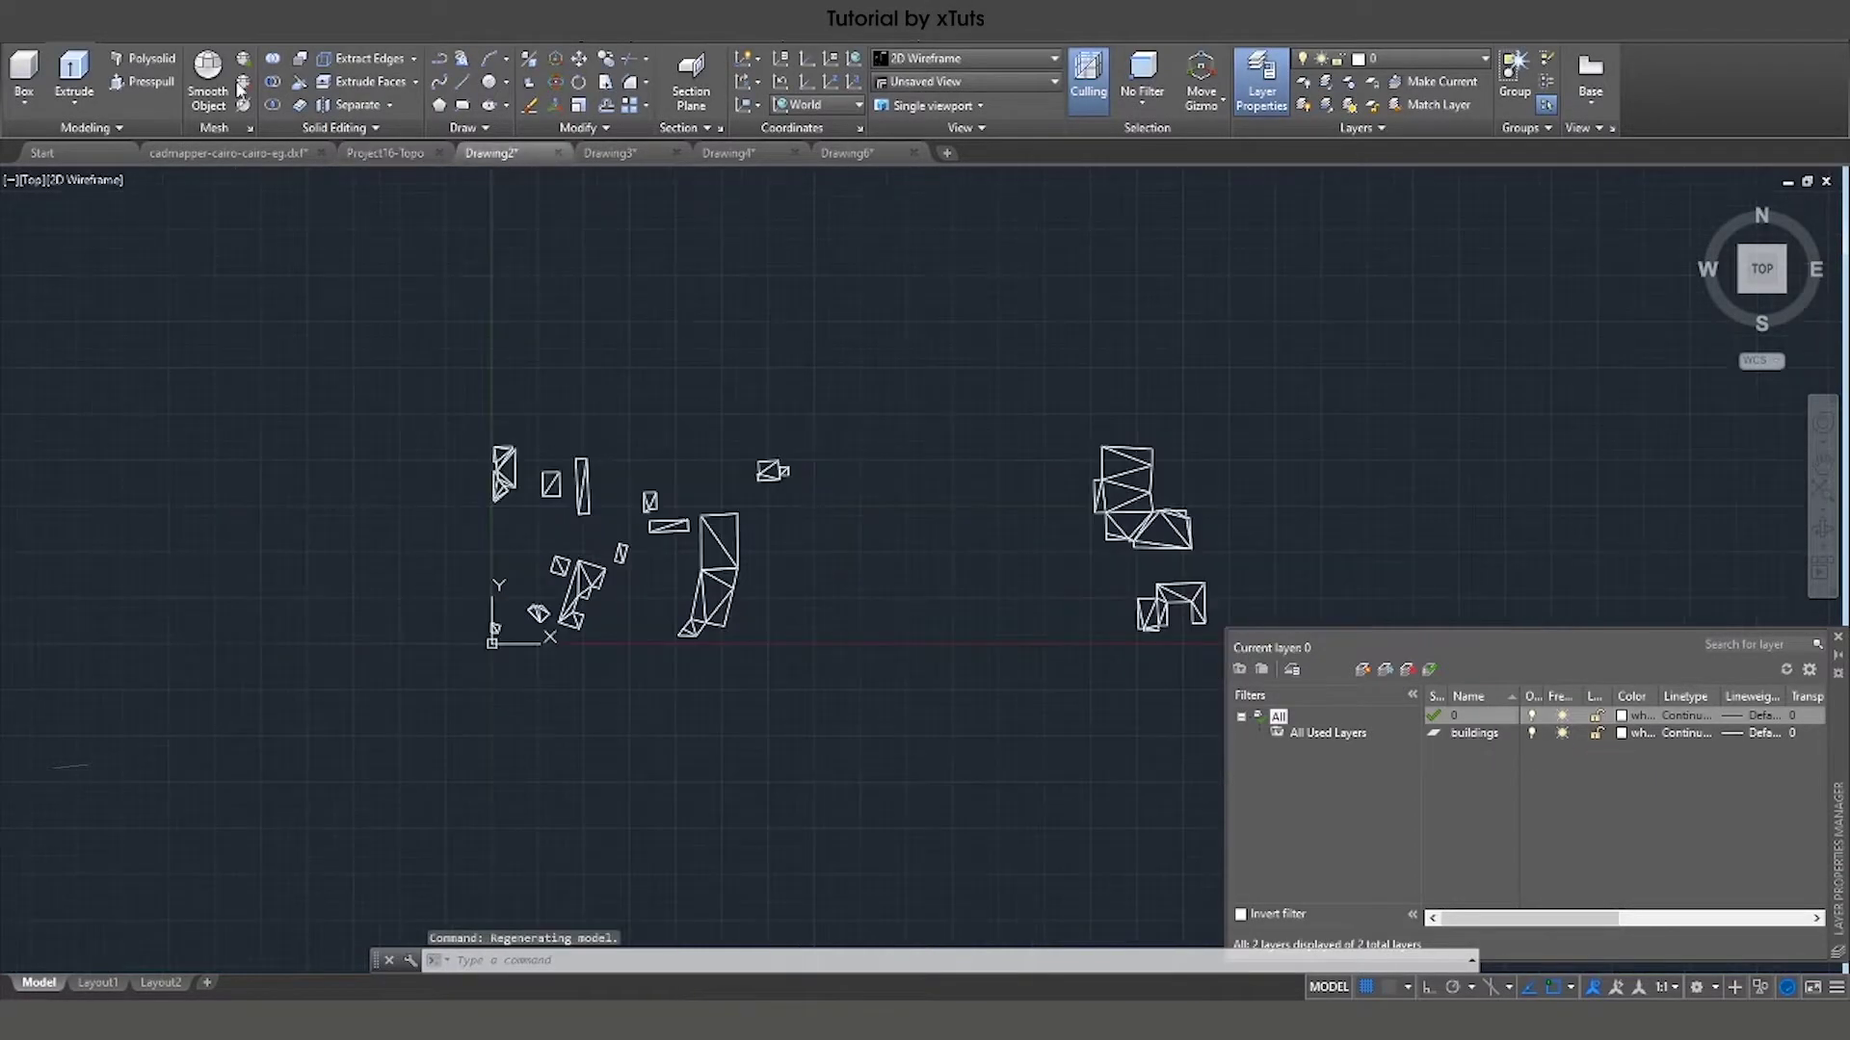
pyautogui.click(24, 19)
pyautogui.click(72, 253)
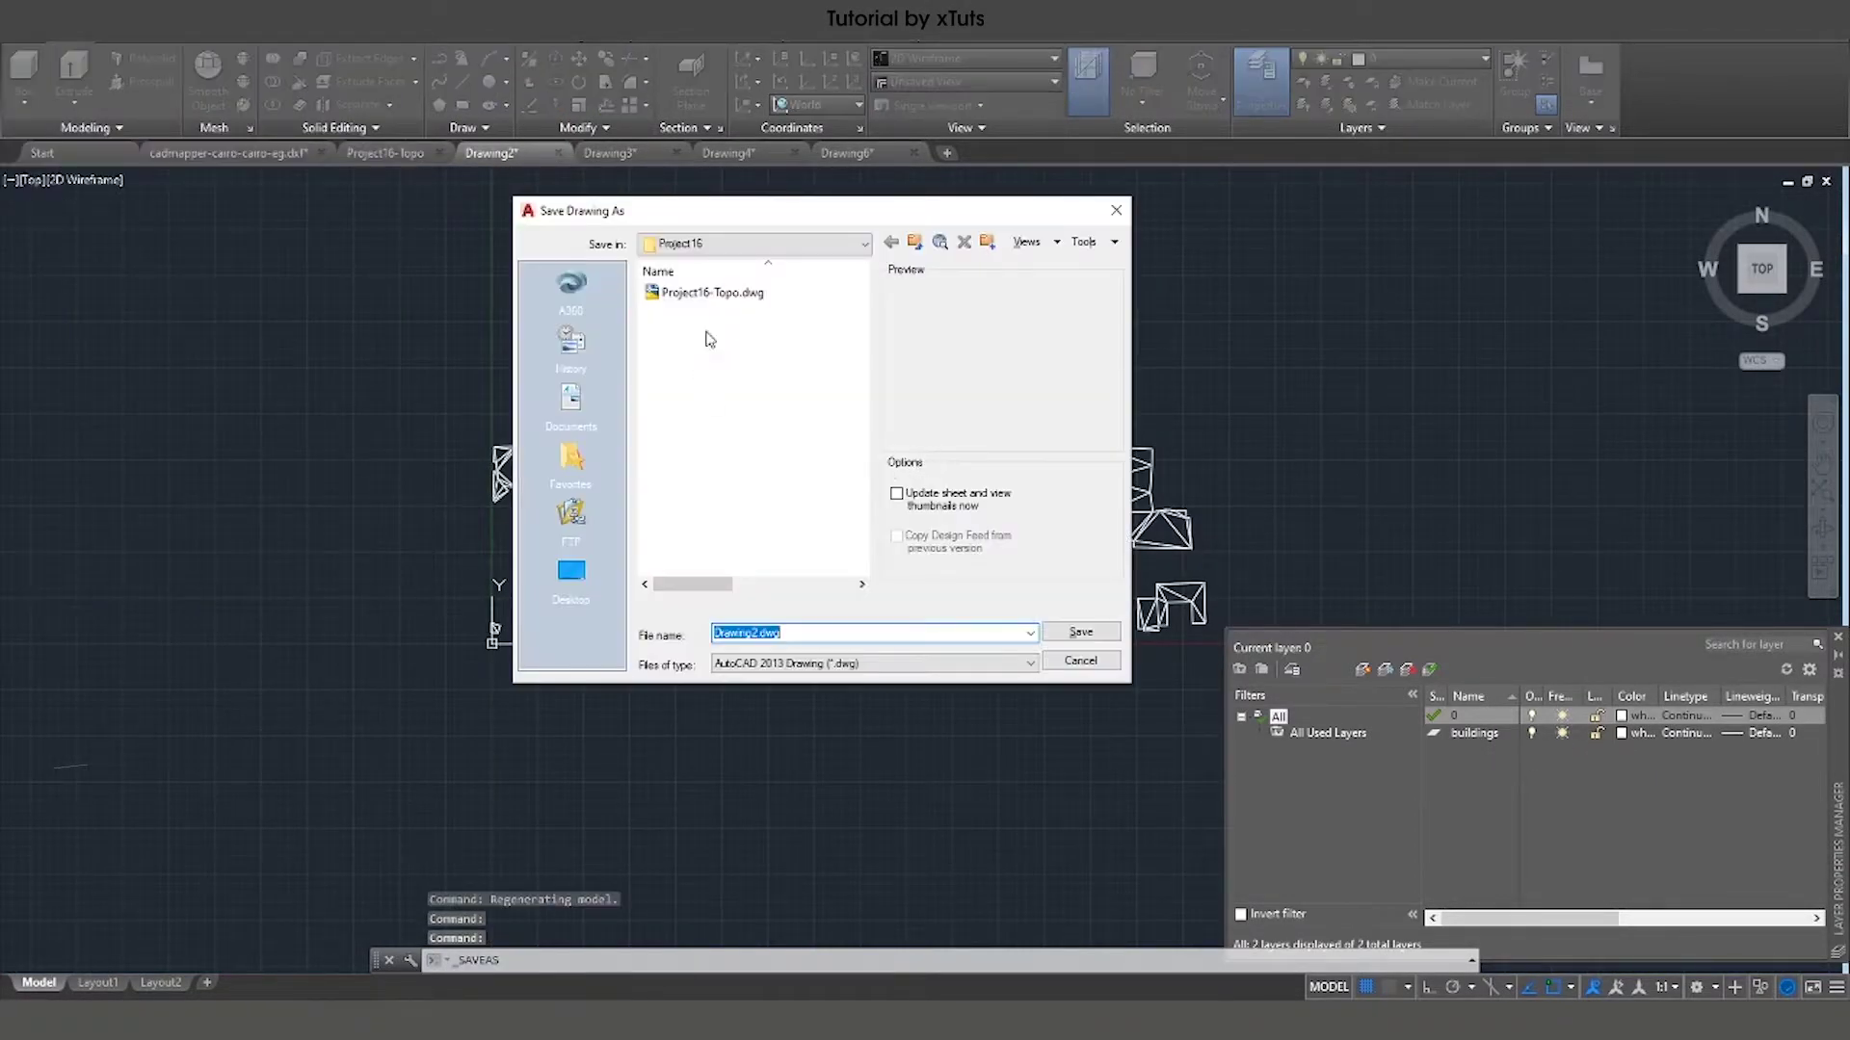
pyautogui.doubleClick(782, 634)
pyautogui.write('Project16-bui')
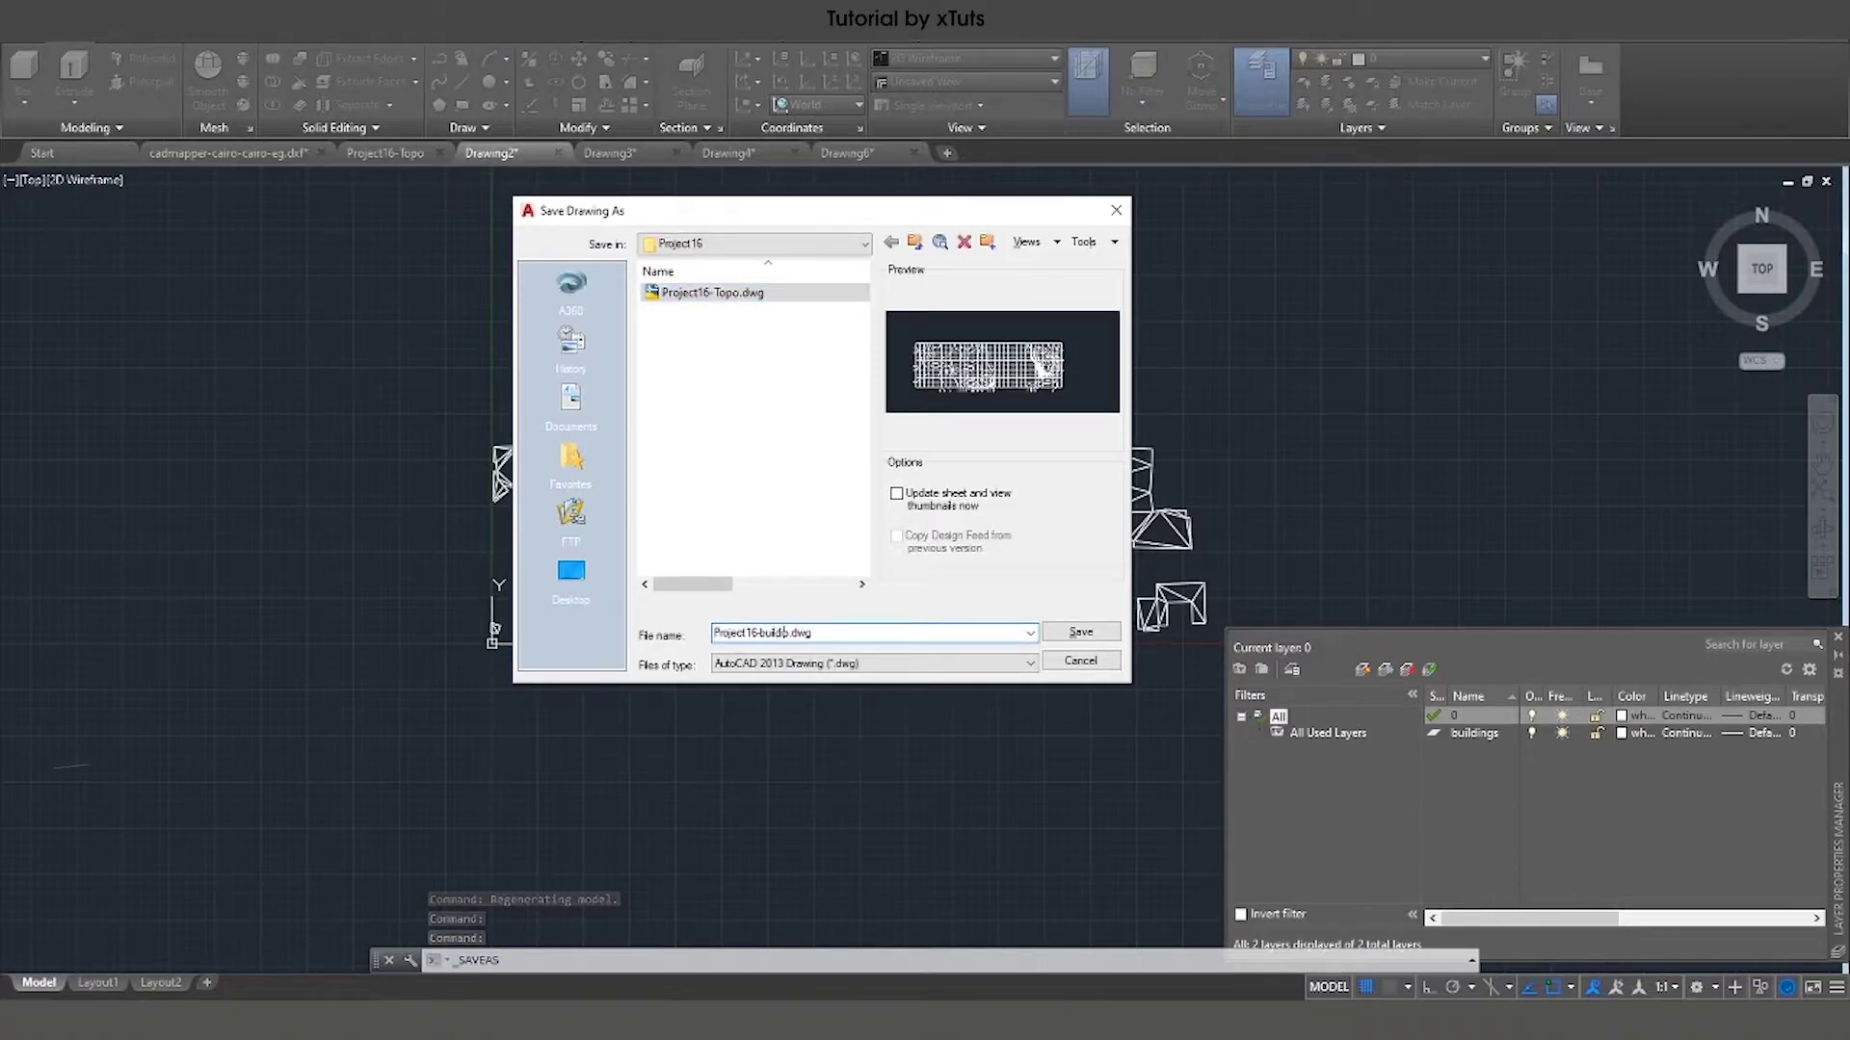
pyautogui.write('ldings')
pyautogui.press('Return')
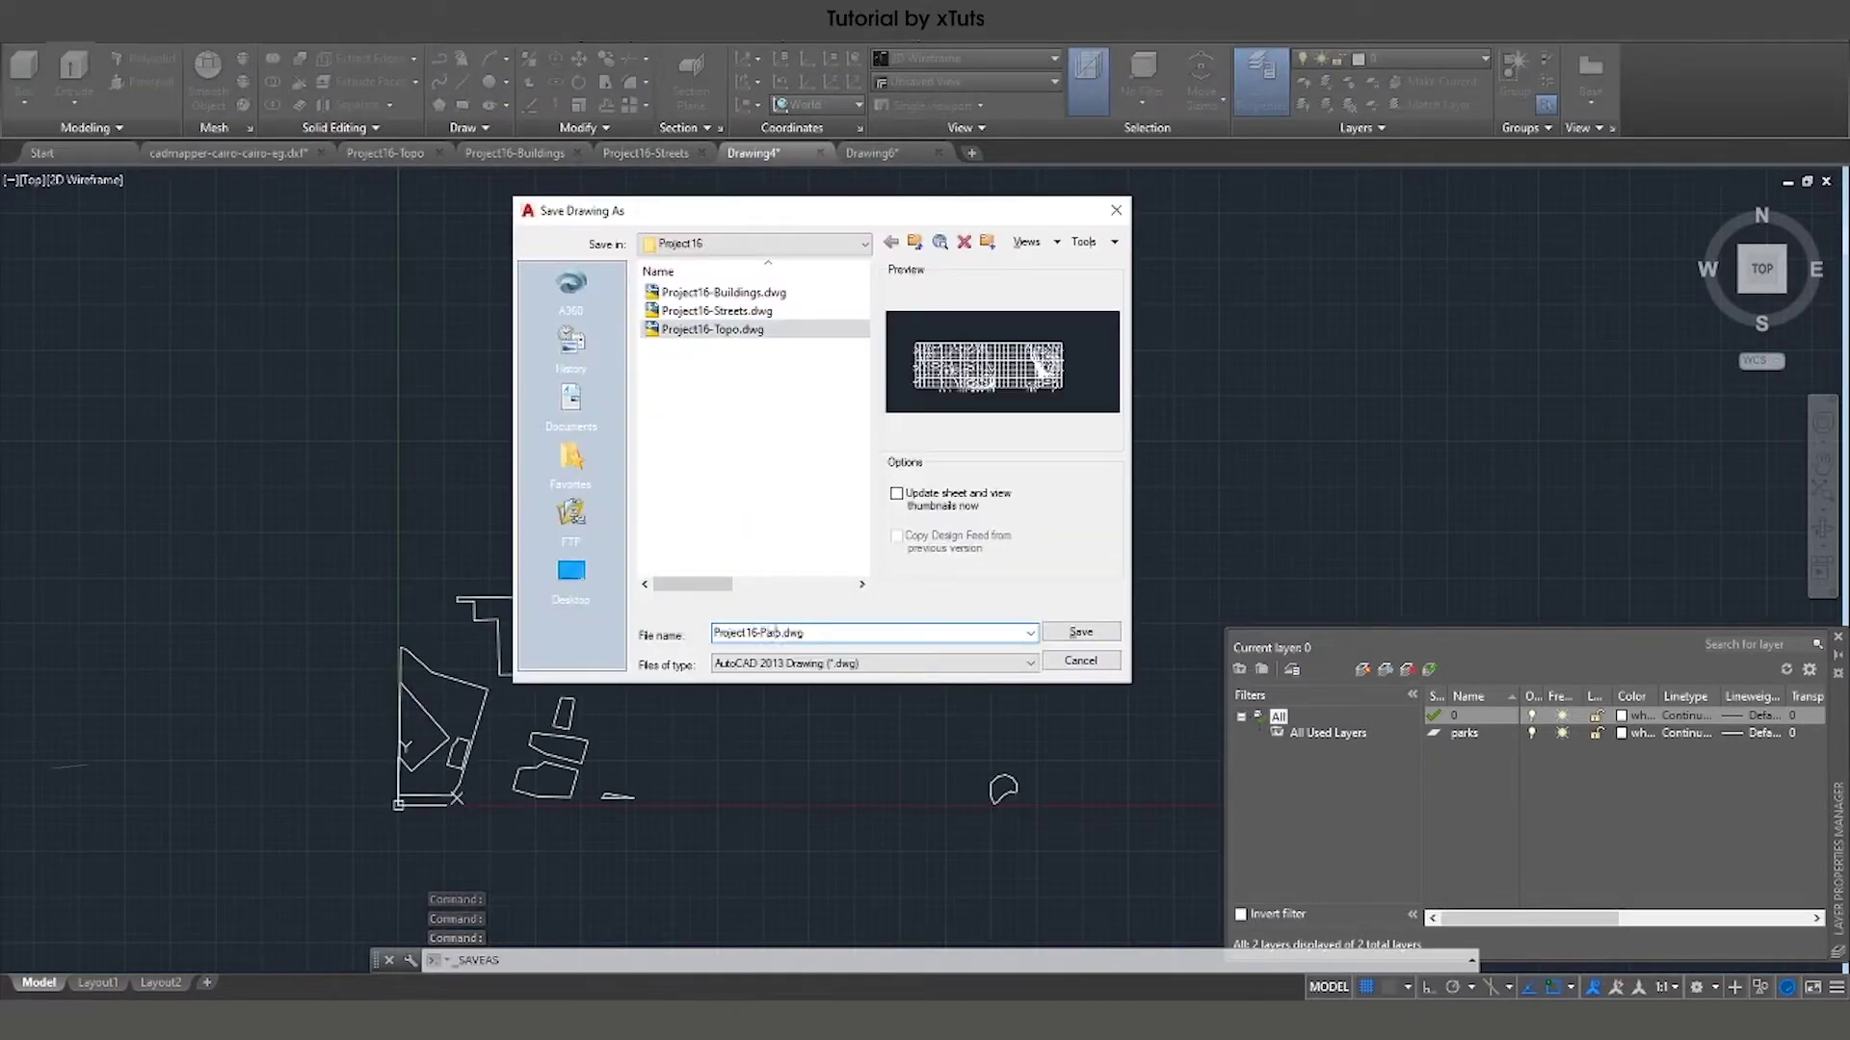
pyautogui.press('Return')
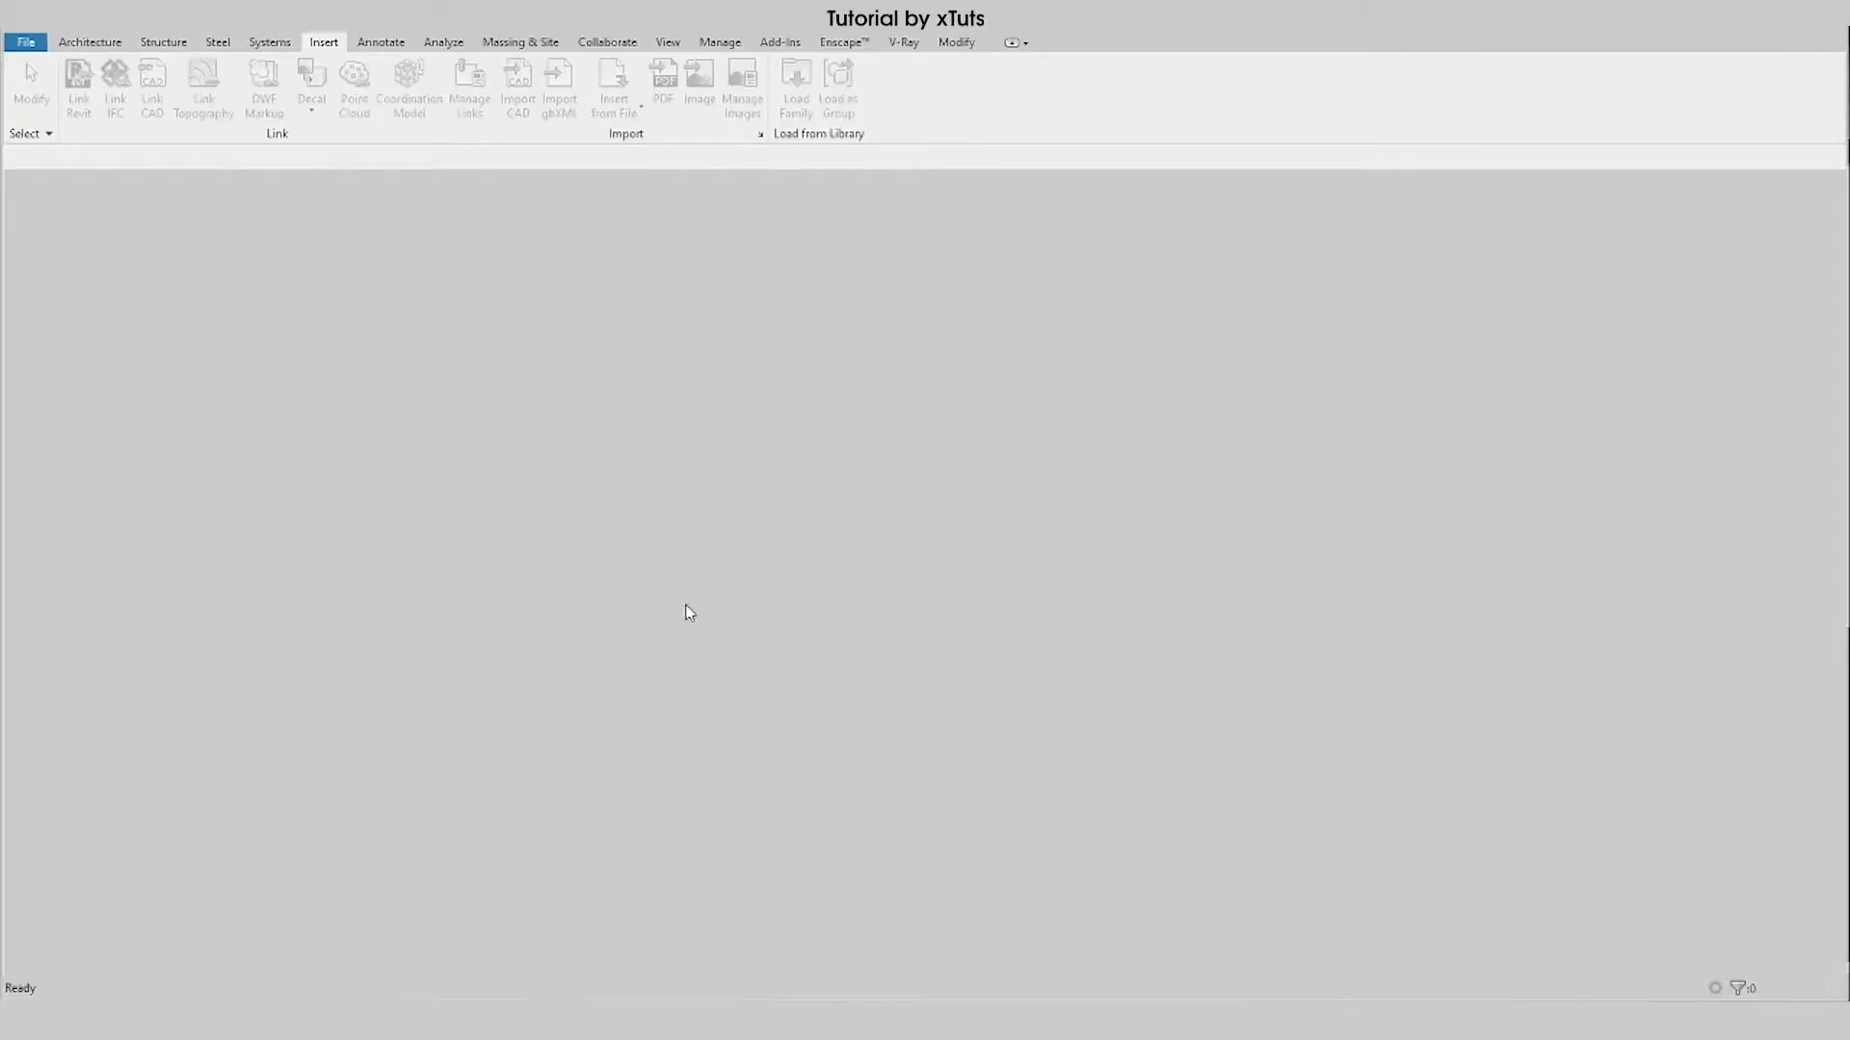
# Create a new project from the US Metric DefaultMetric.rte template.
pyautogui.click(29, 45)
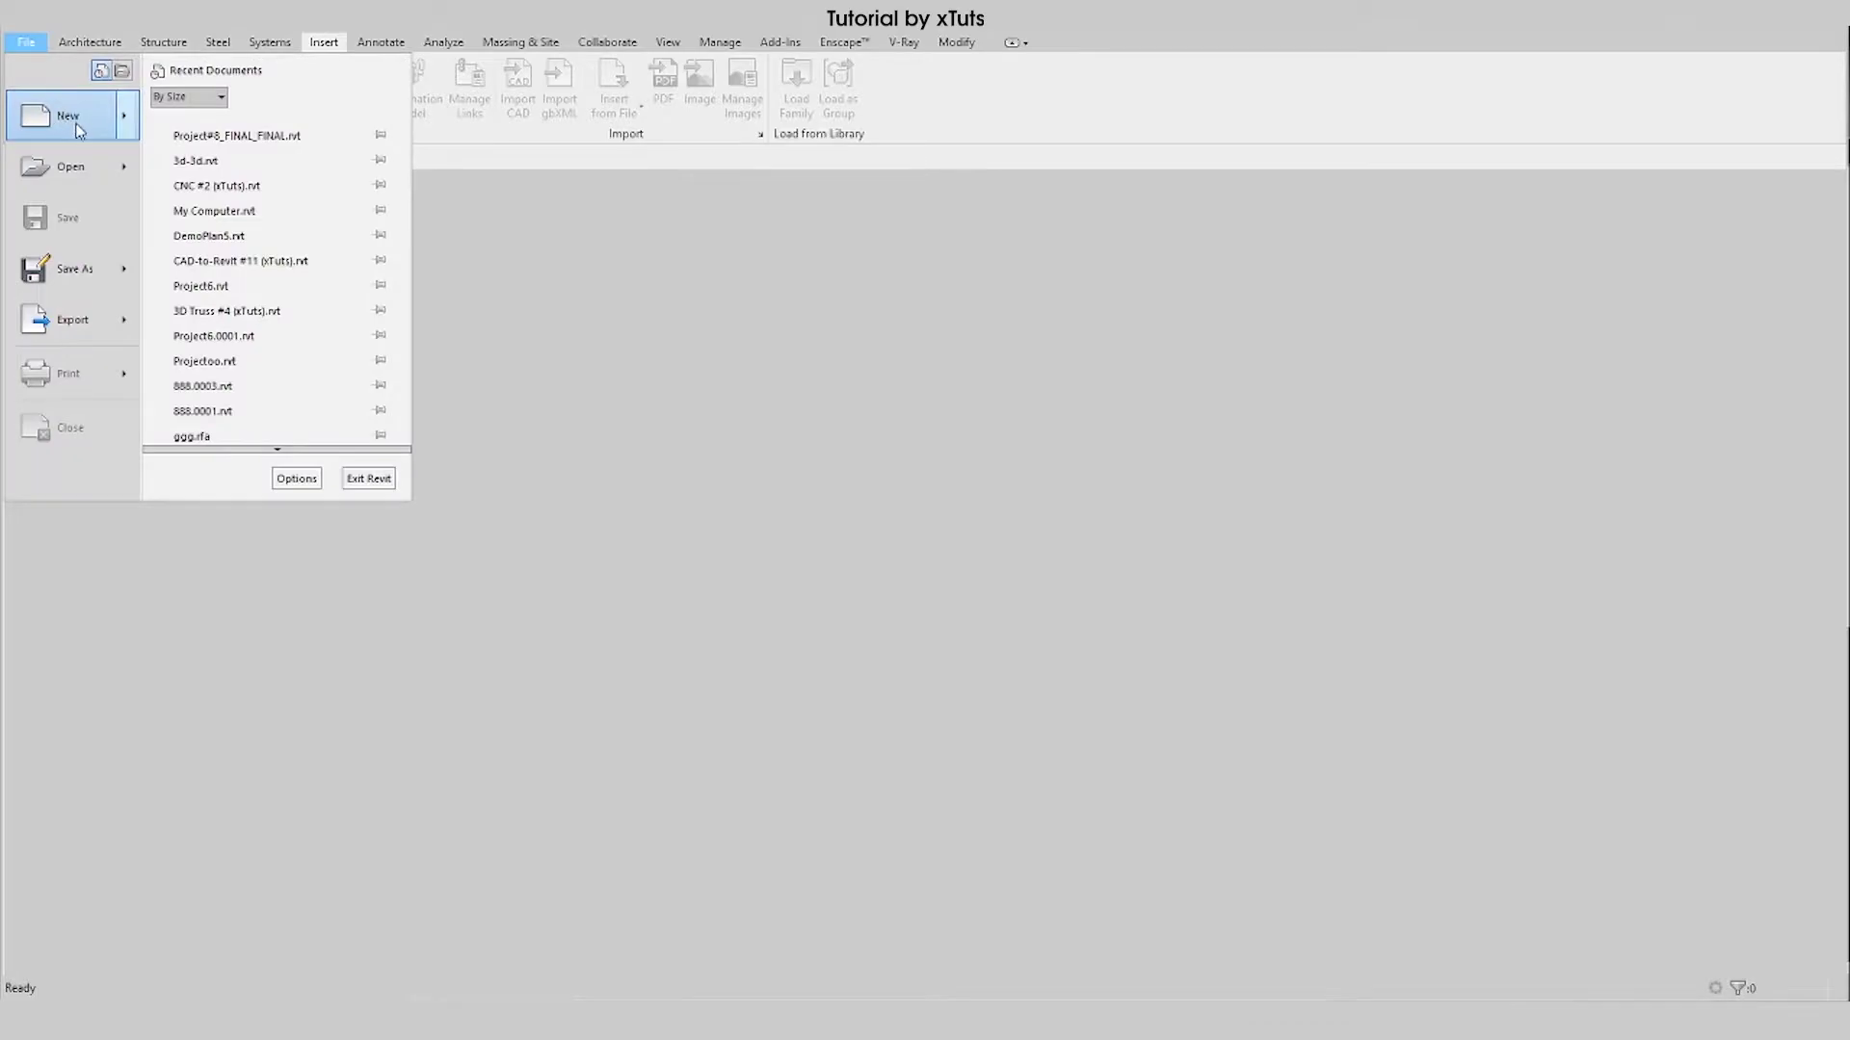
pyautogui.moveTo(70, 116)
pyautogui.click(239, 130)
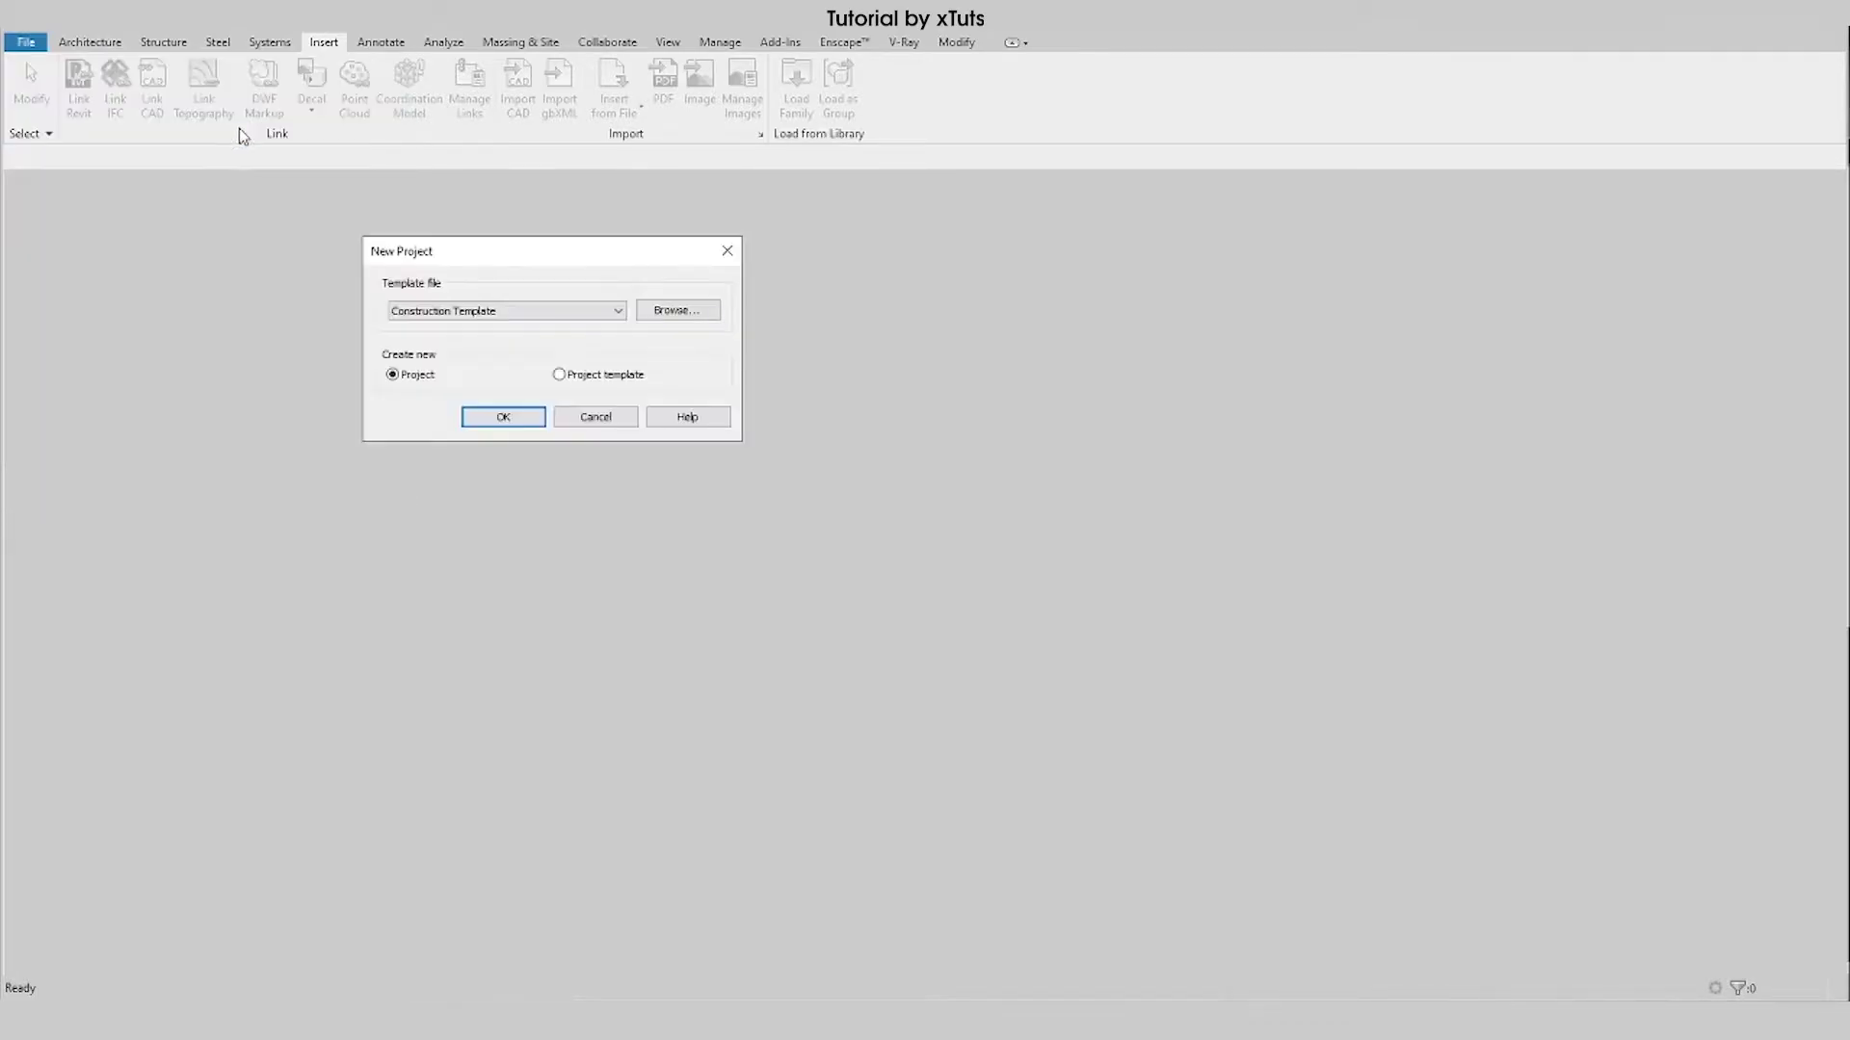
pyautogui.click(673, 306)
pyautogui.click(1286, 332)
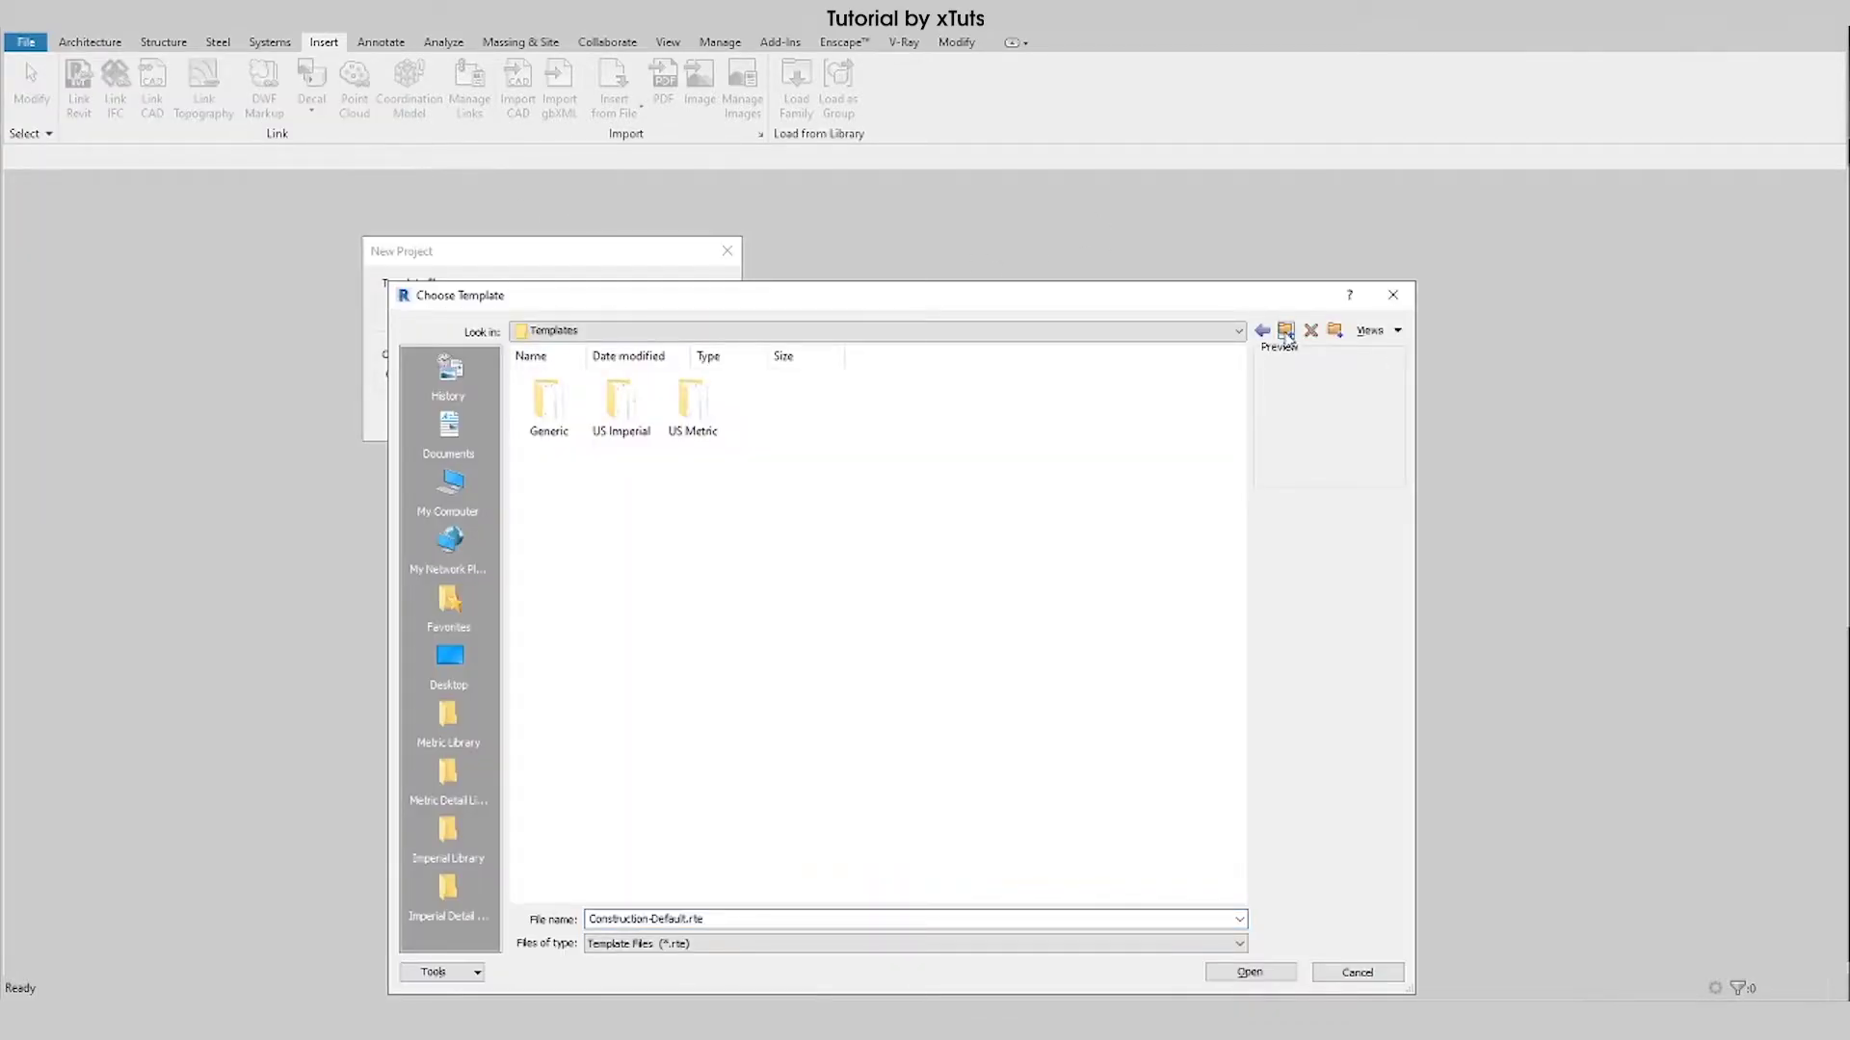
pyautogui.doubleClick(692, 400)
pyautogui.click(713, 424)
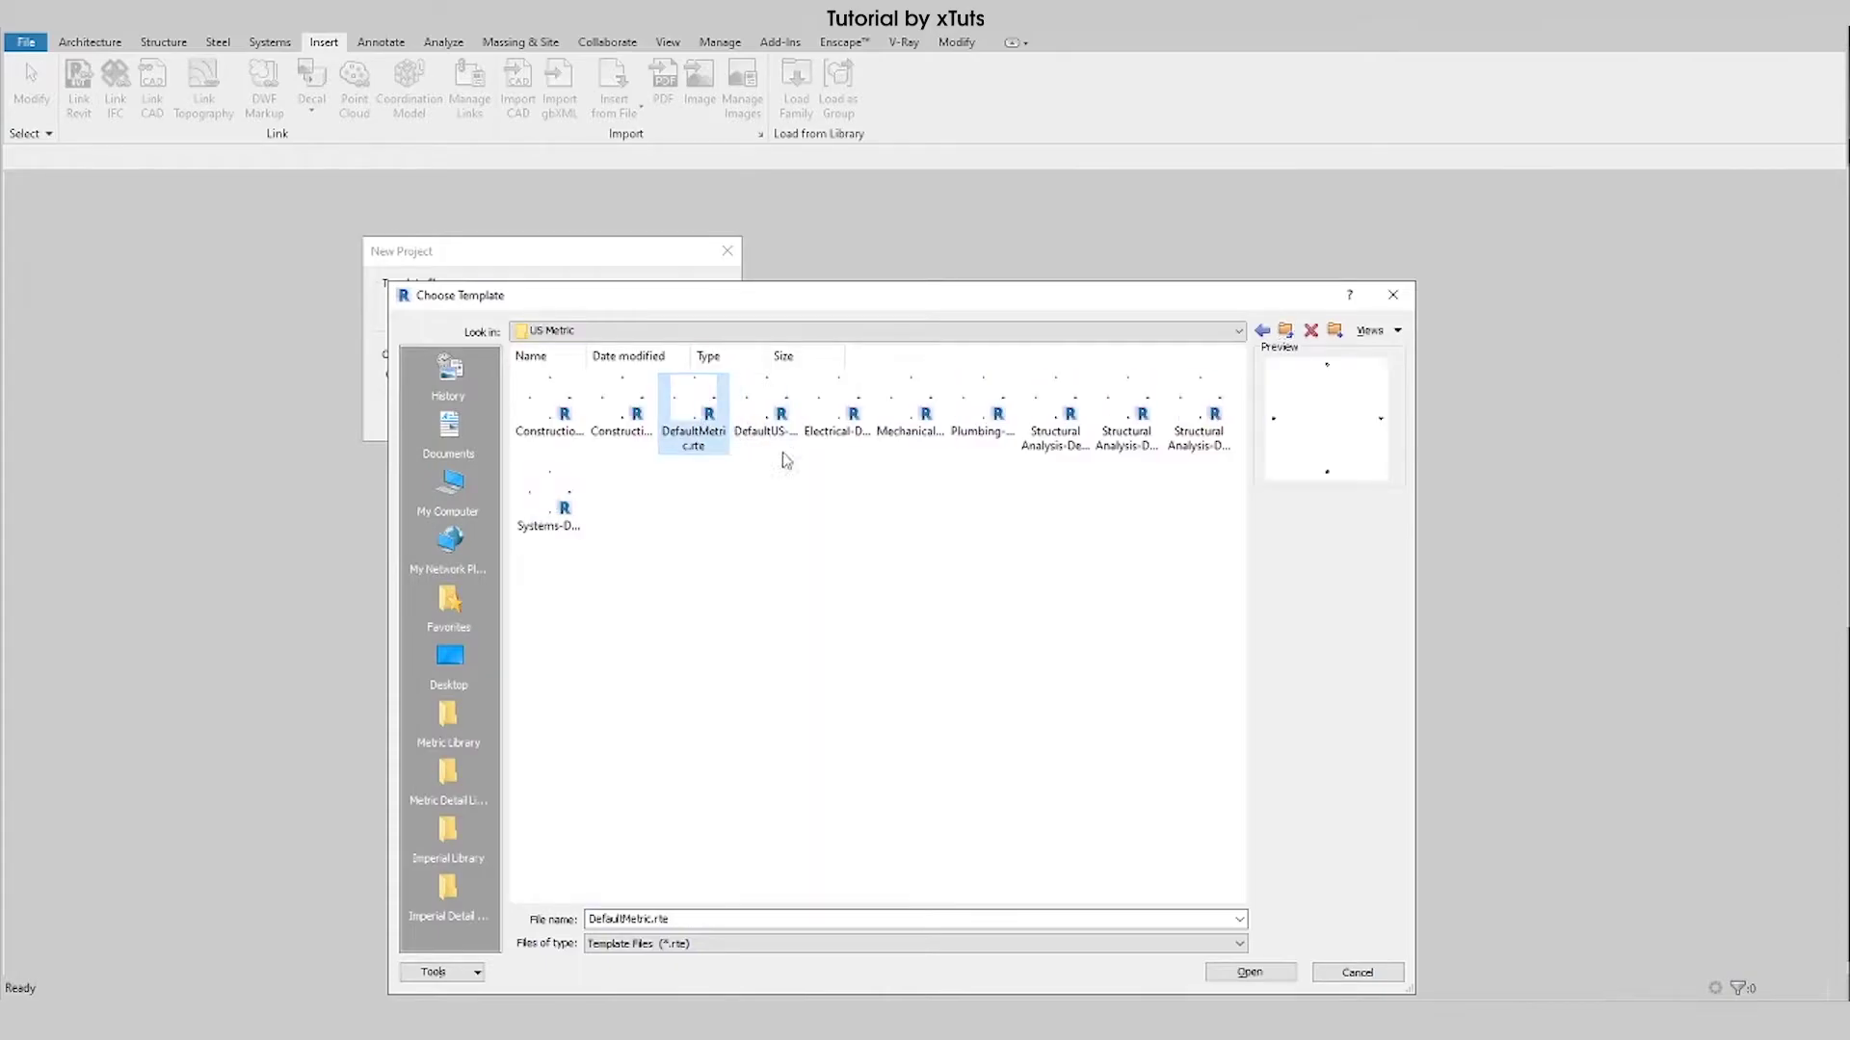
pyautogui.click(1240, 968)
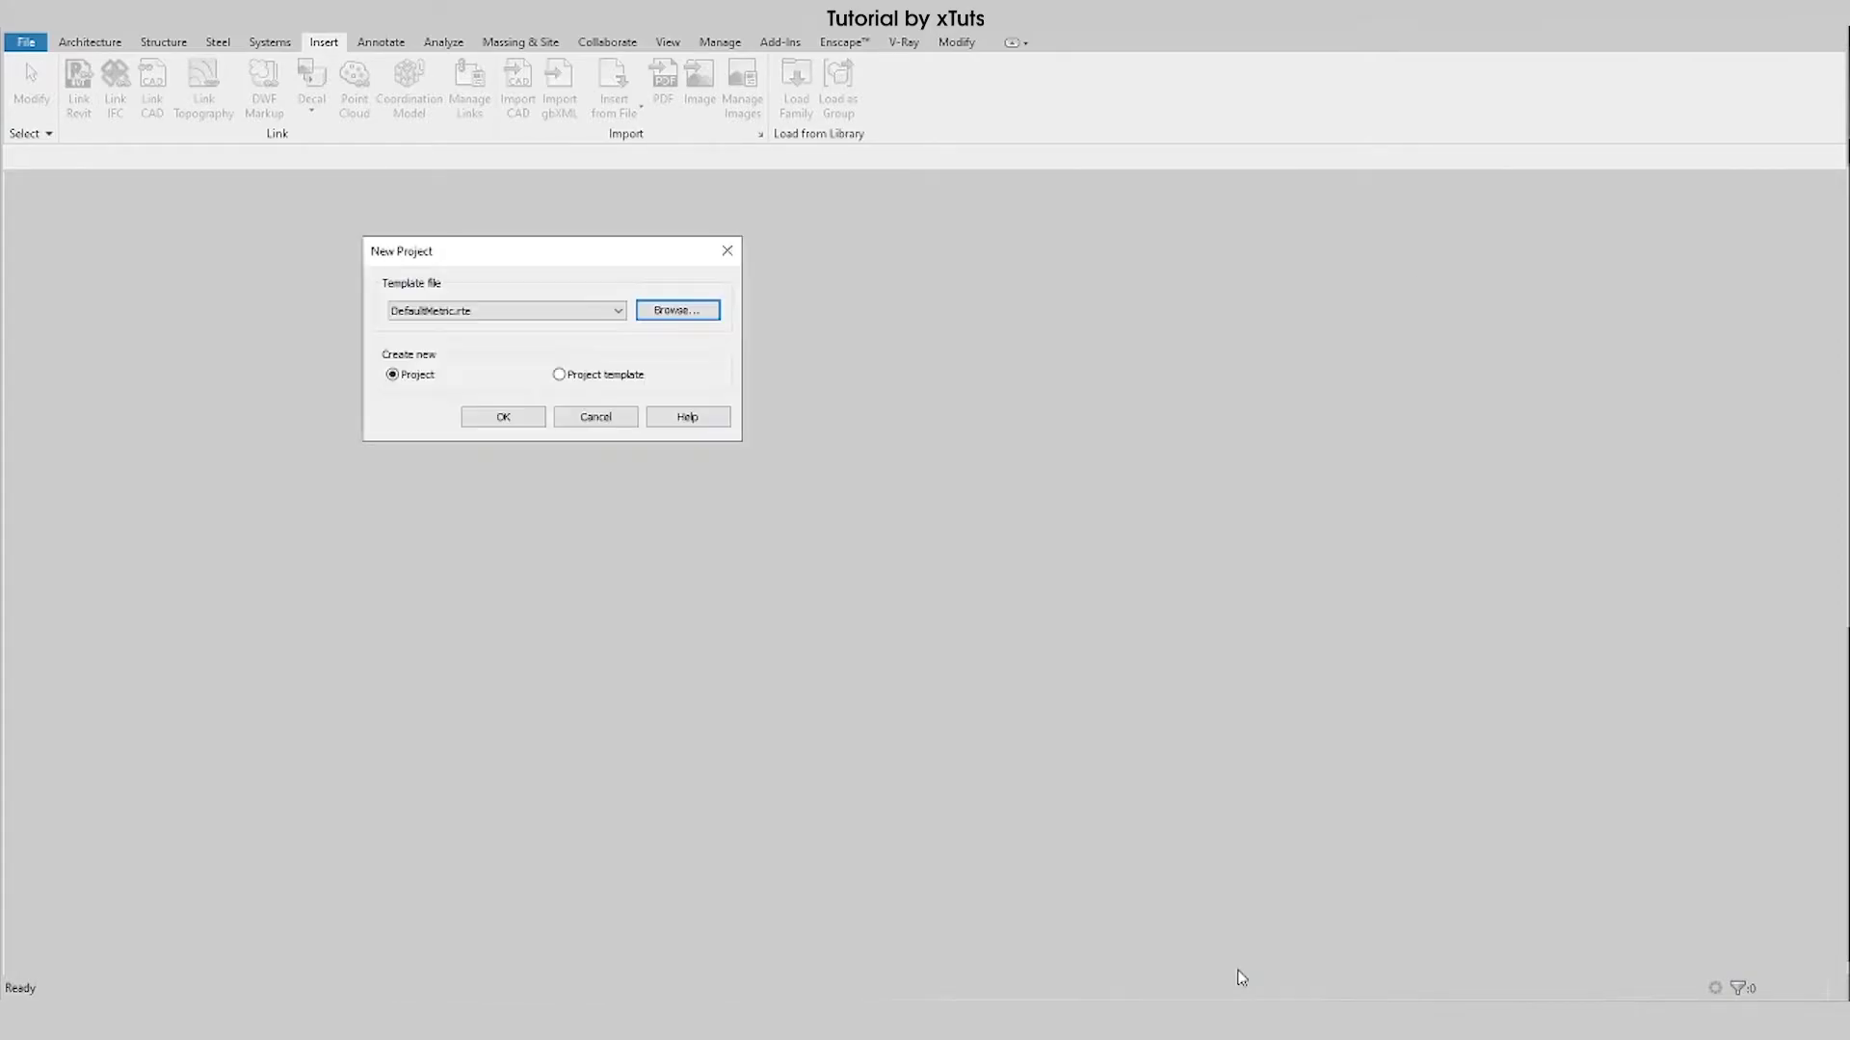
pyautogui.click(505, 420)
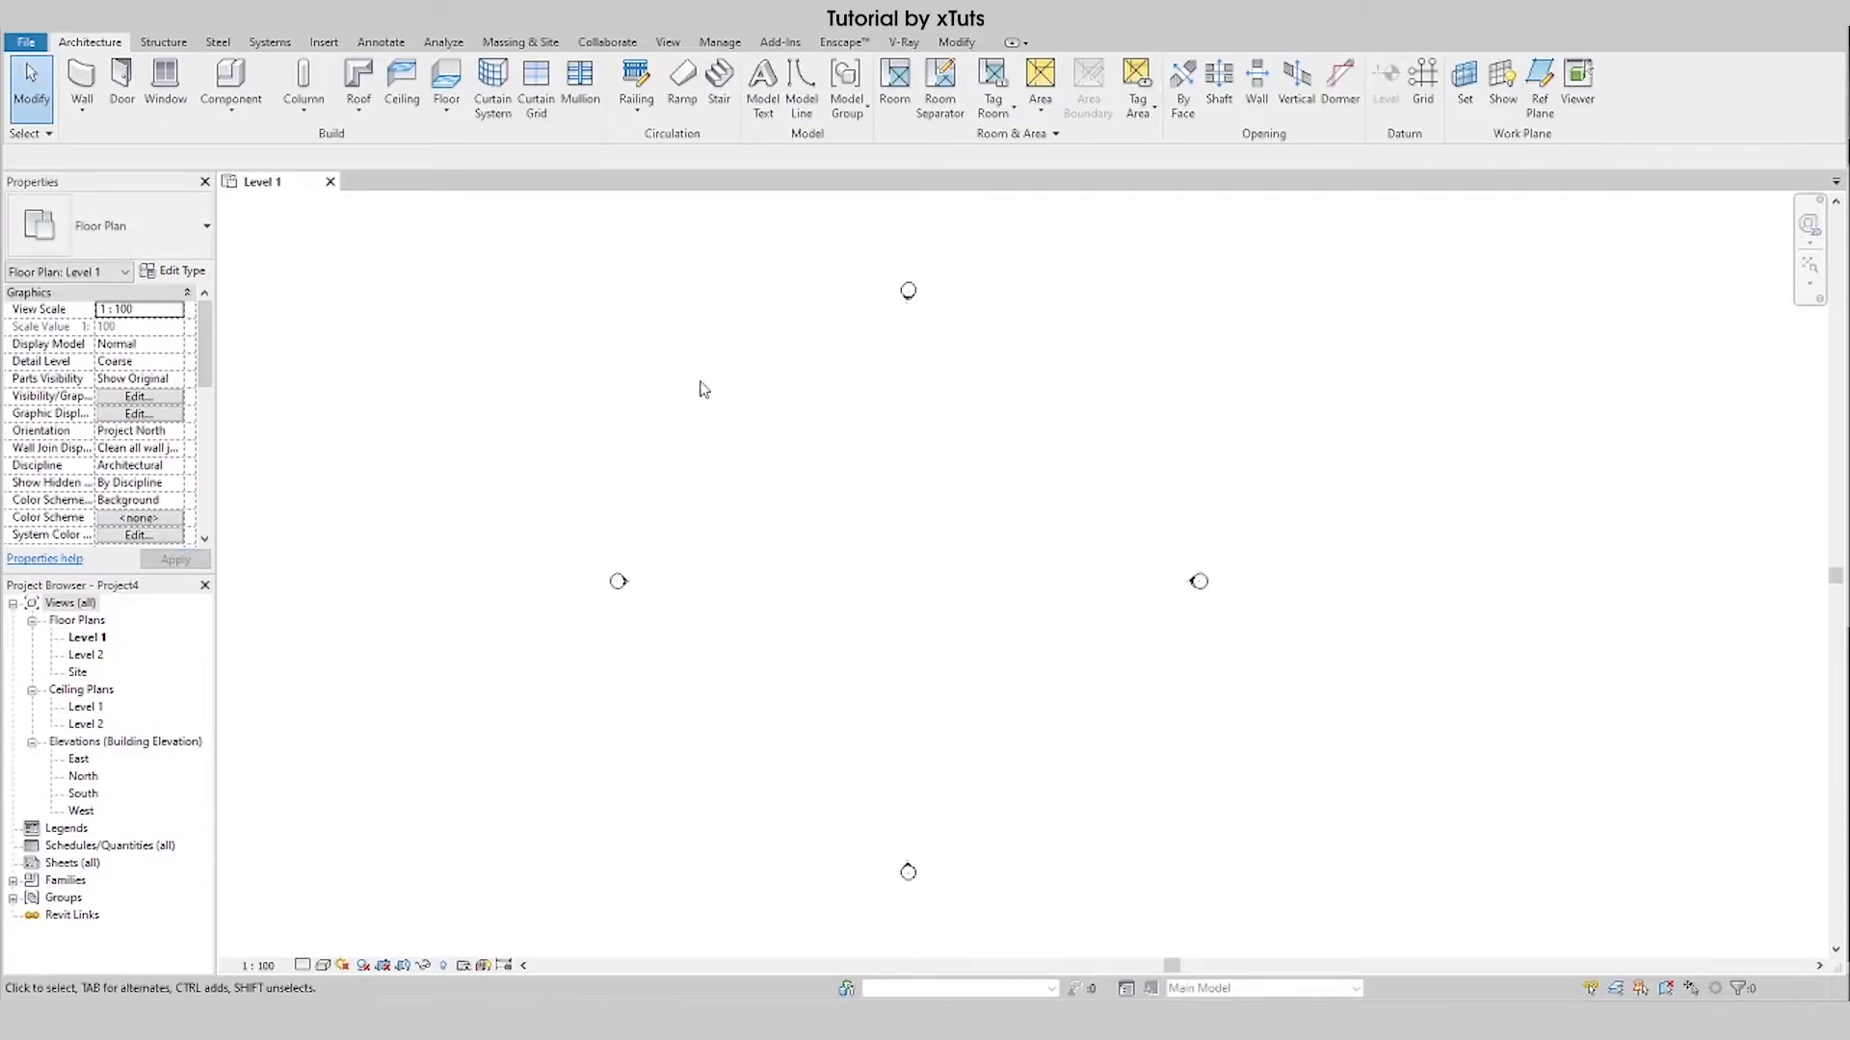
pyautogui.click(318, 43)
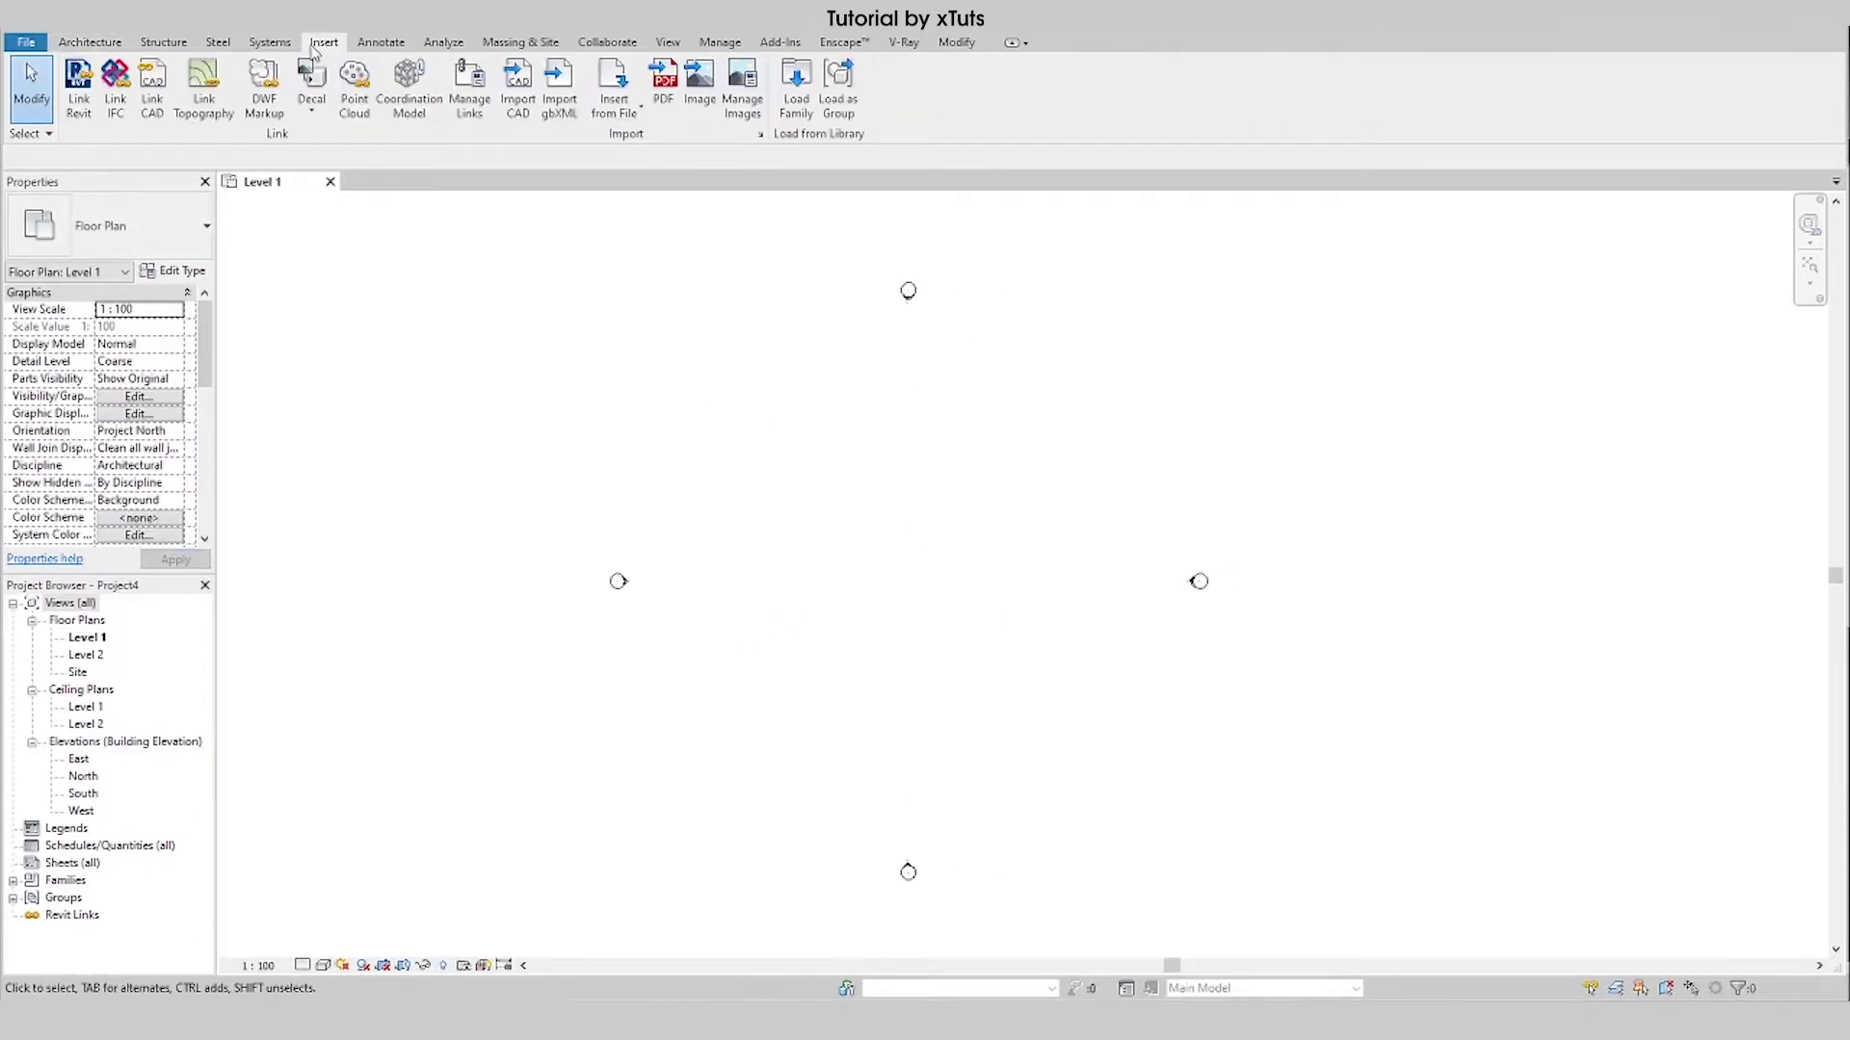
# Link Project16-Topo.dwg from the Project16 folder with Auto-Detect import units.
pyautogui.click(149, 110)
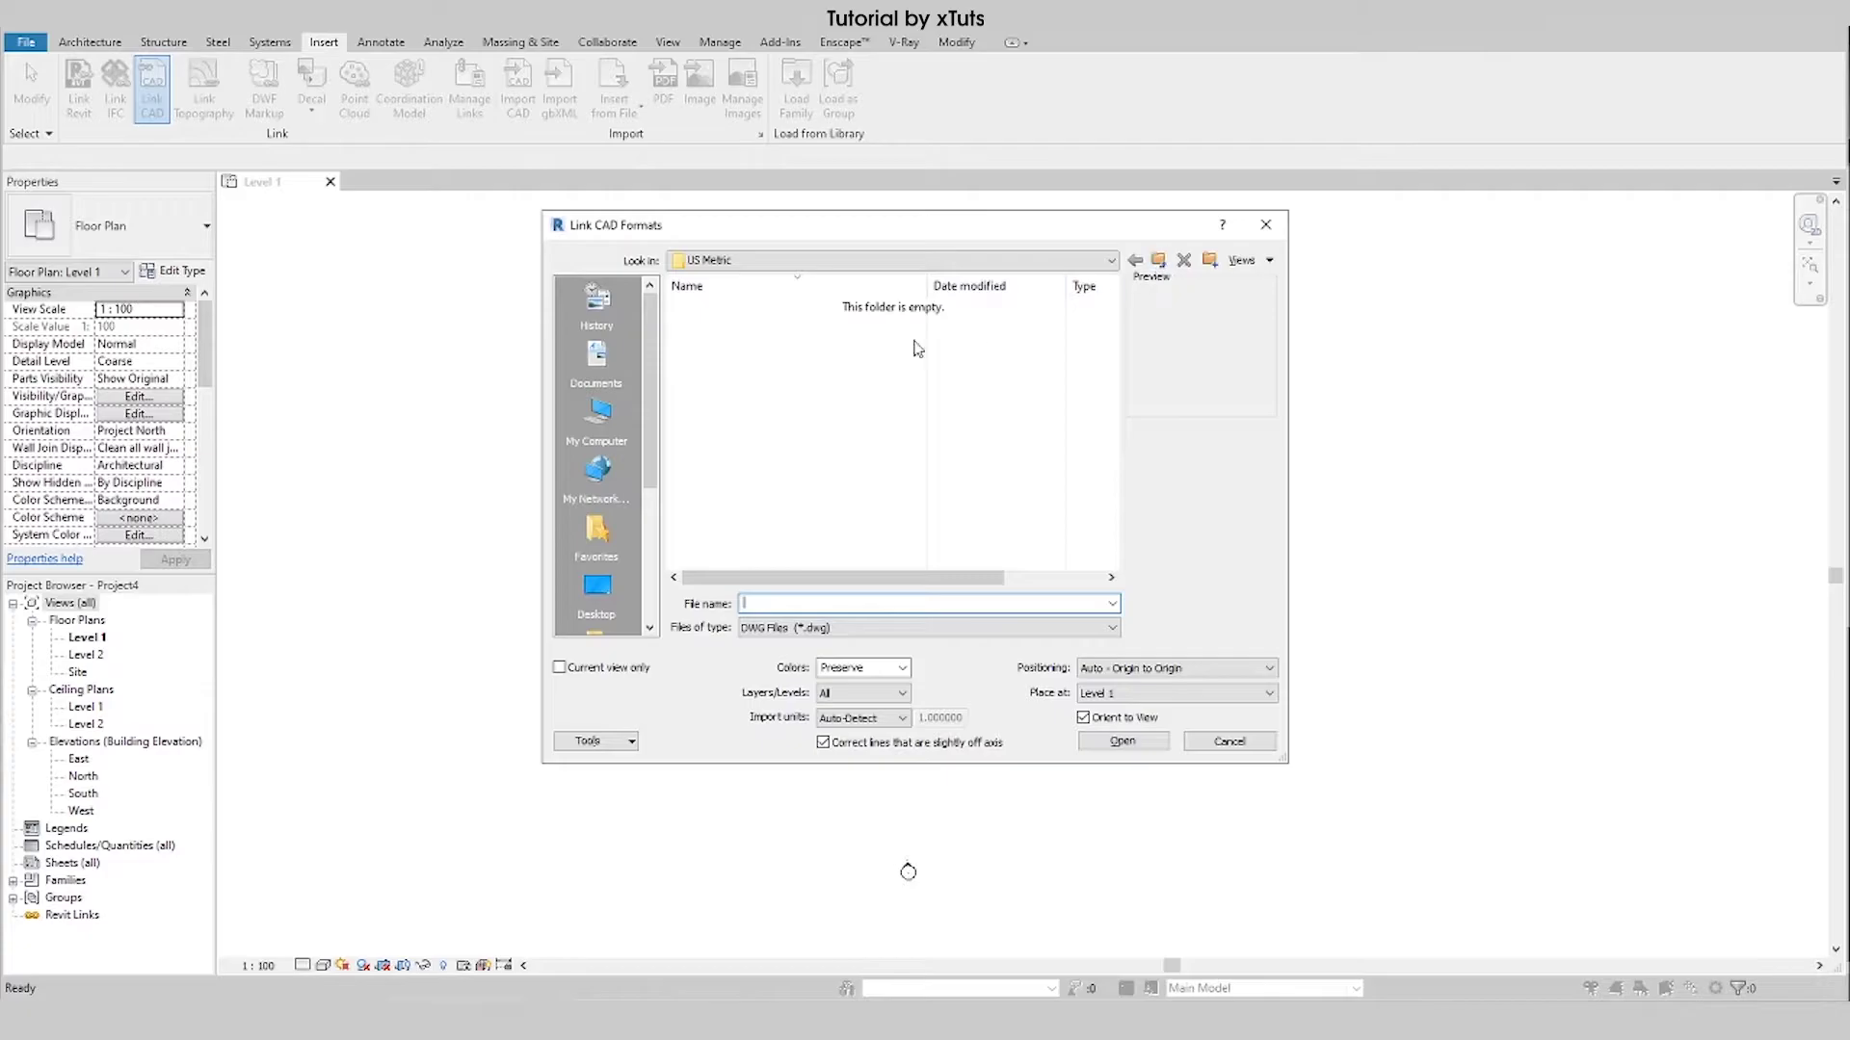
pyautogui.click(597, 588)
pyautogui.doubleClick(730, 308)
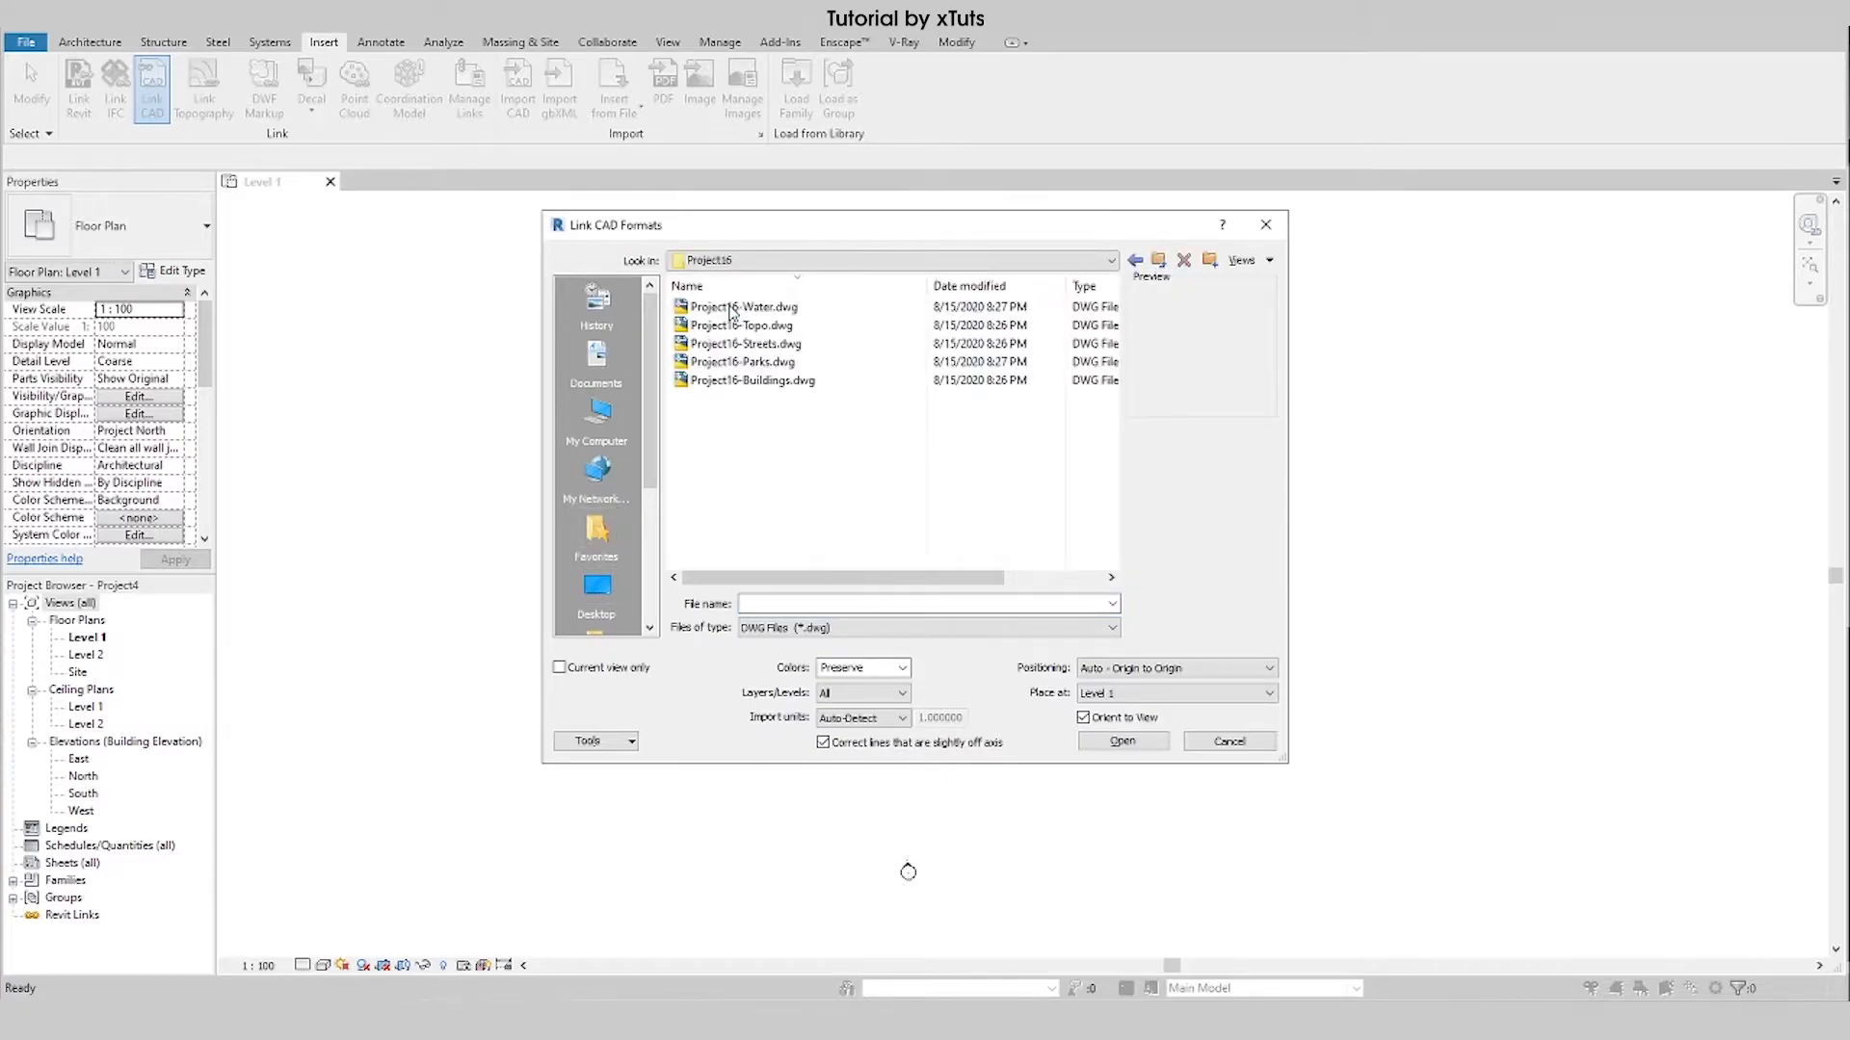
pyautogui.click(773, 328)
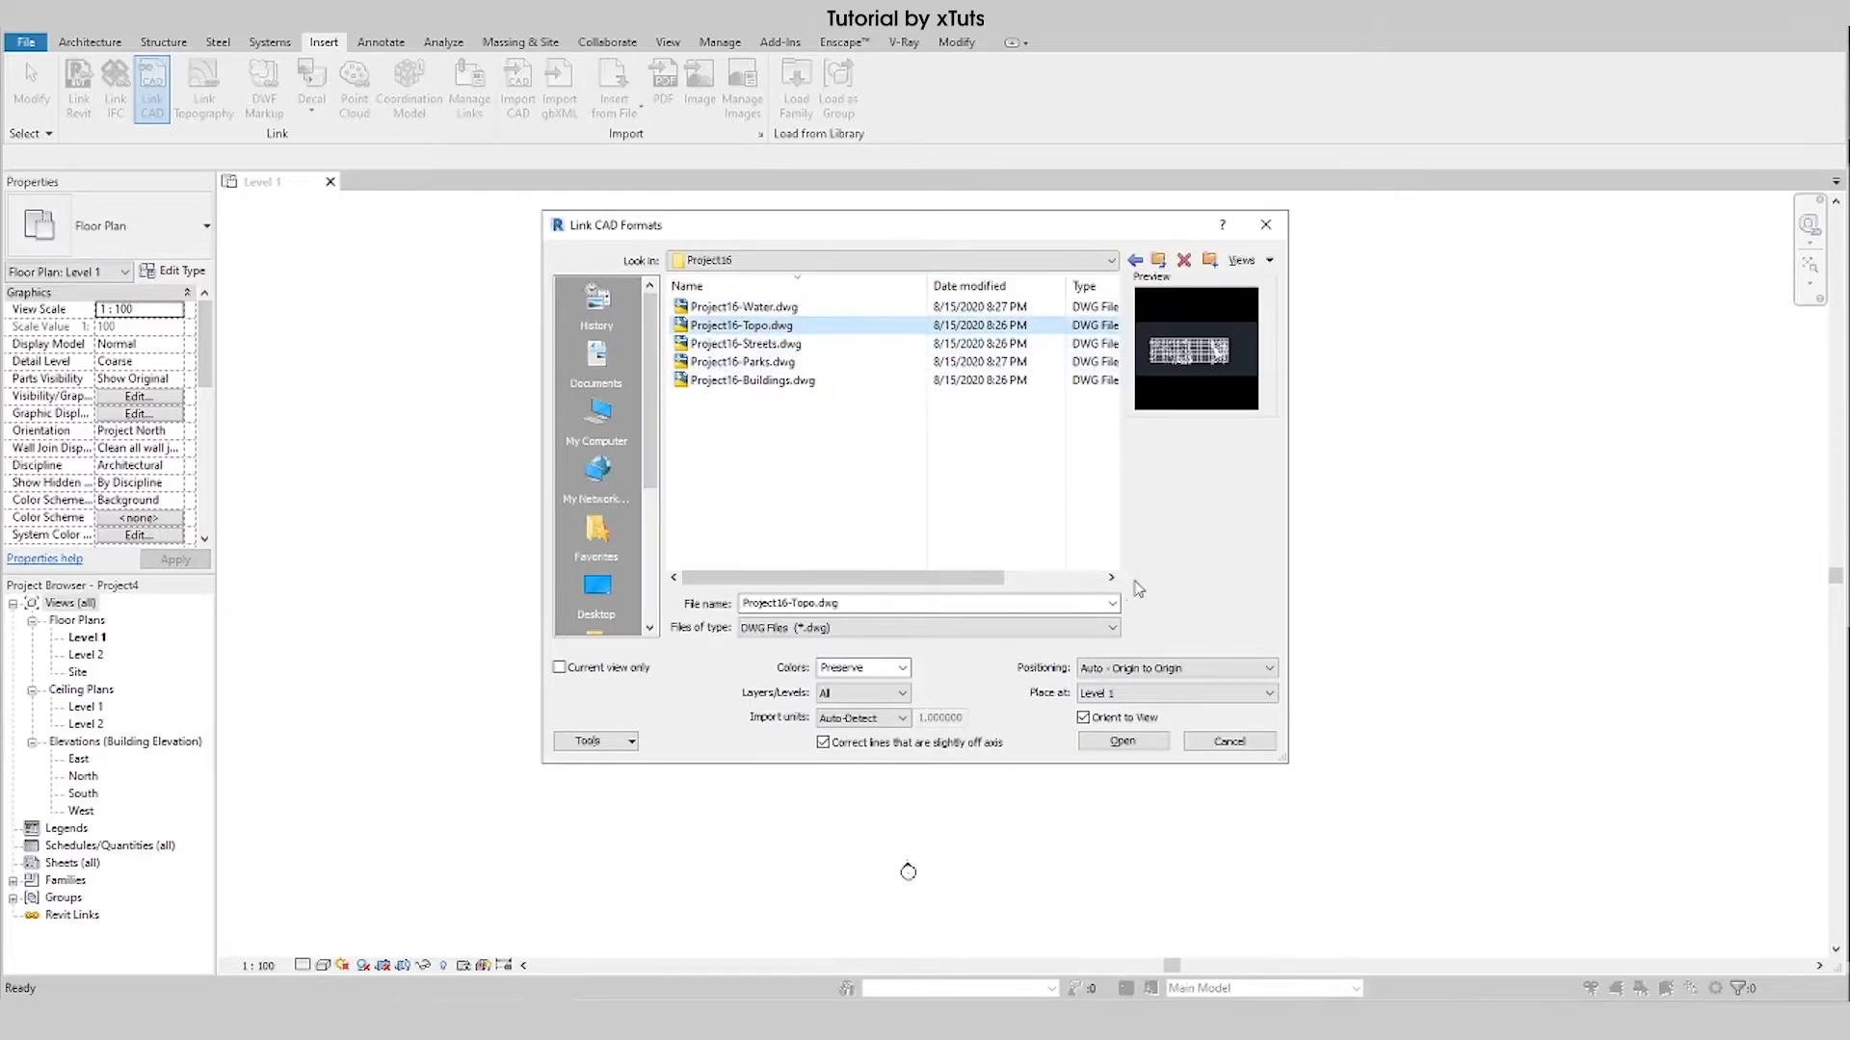
pyautogui.click(1135, 749)
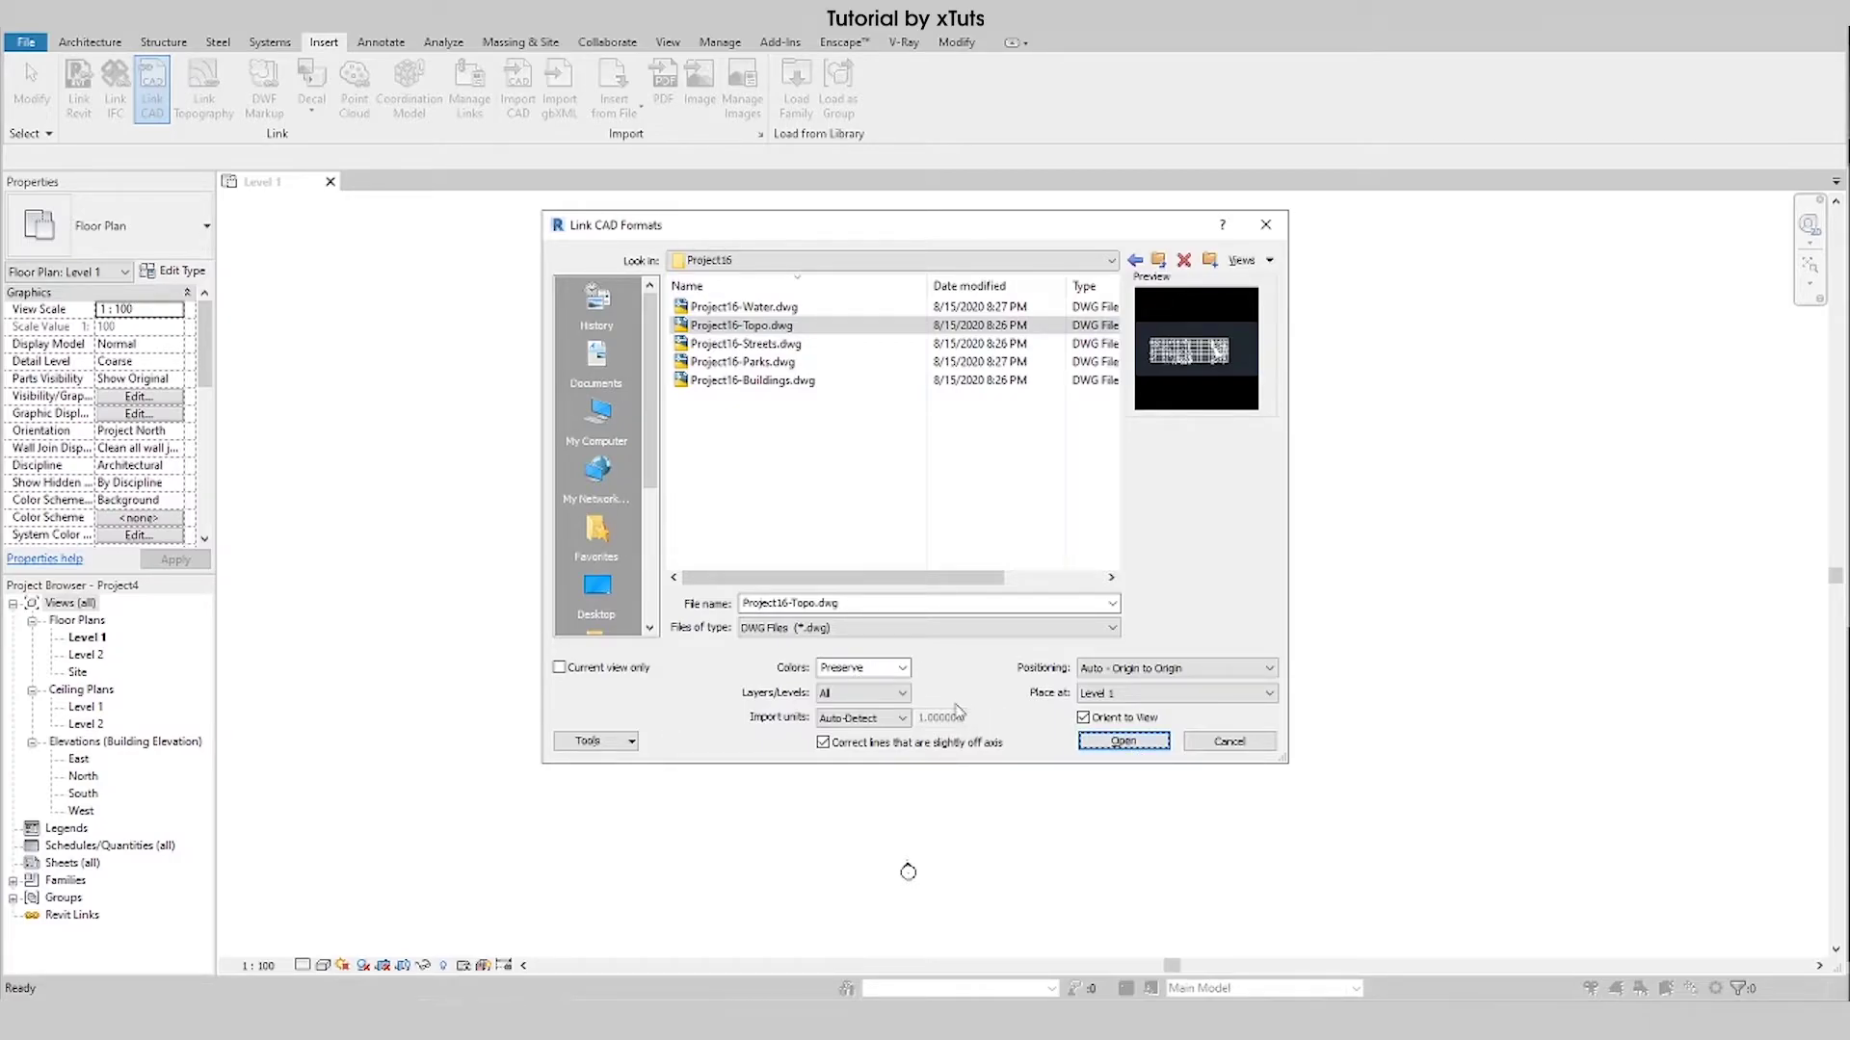
pyautogui.click(833, 722)
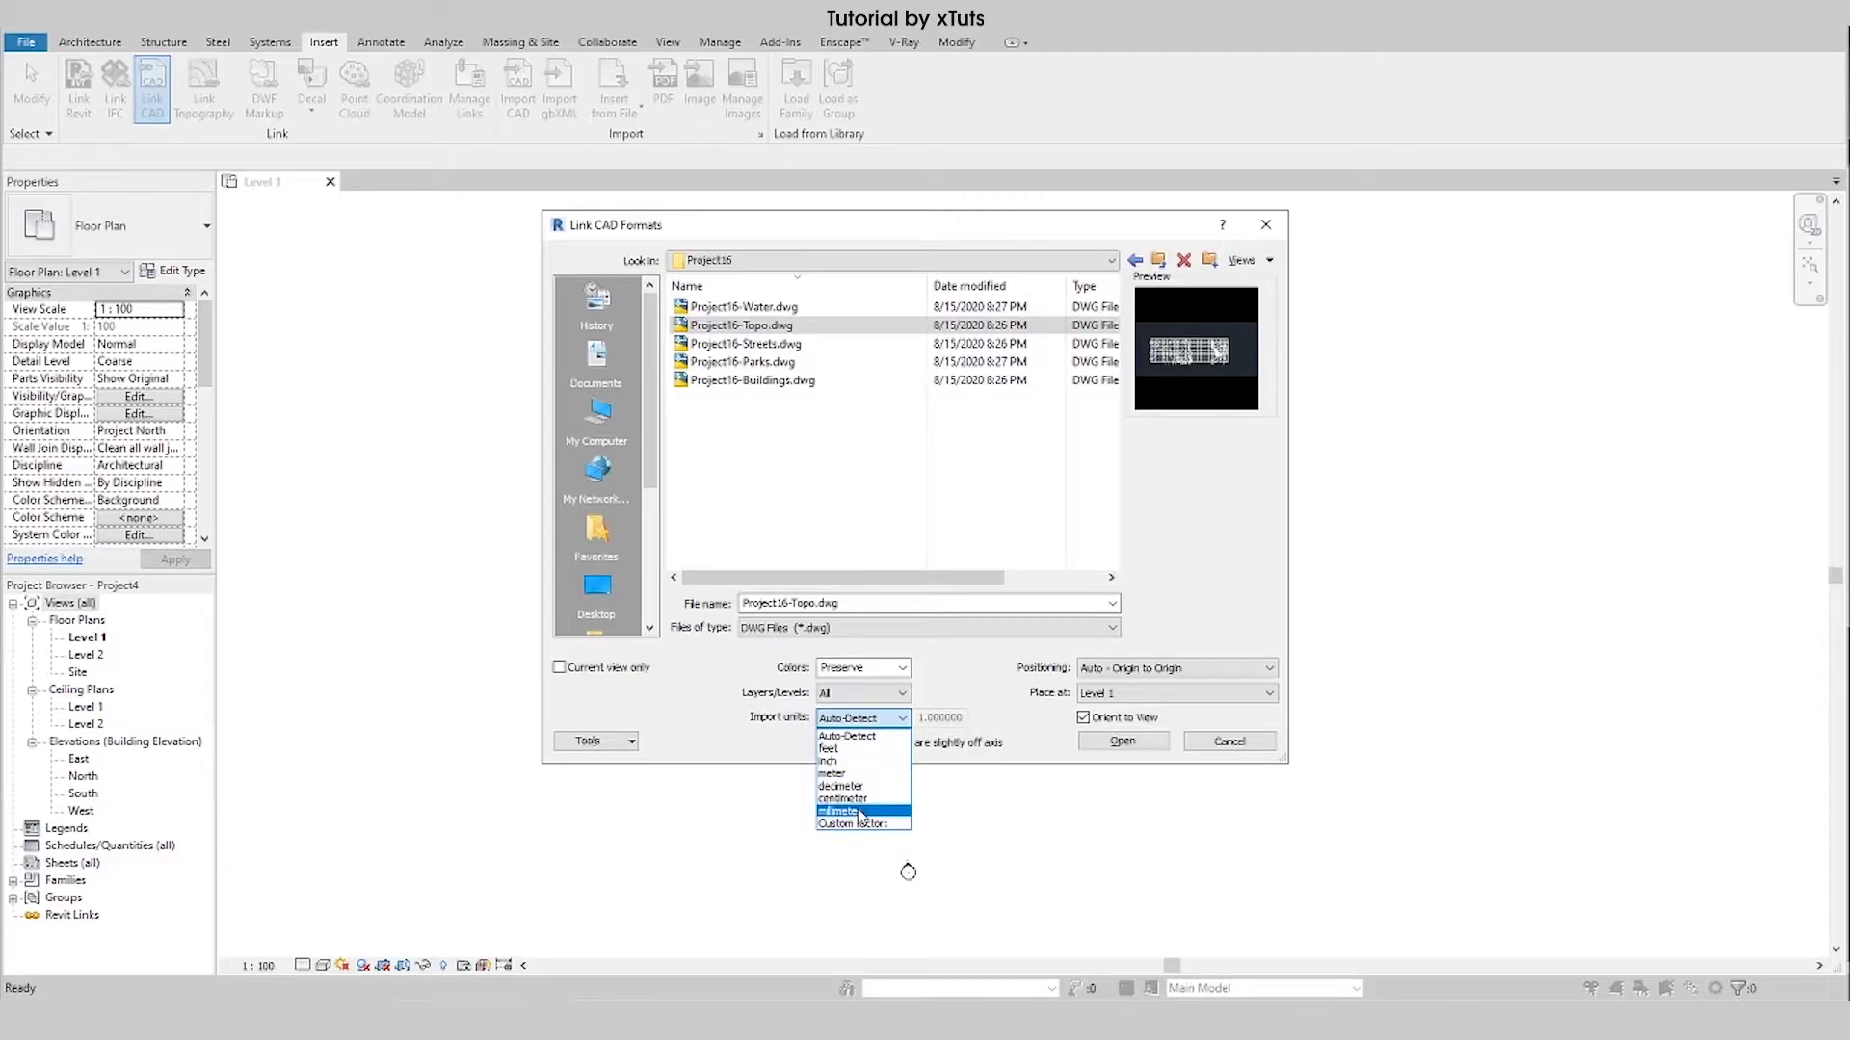
pyautogui.click(883, 719)
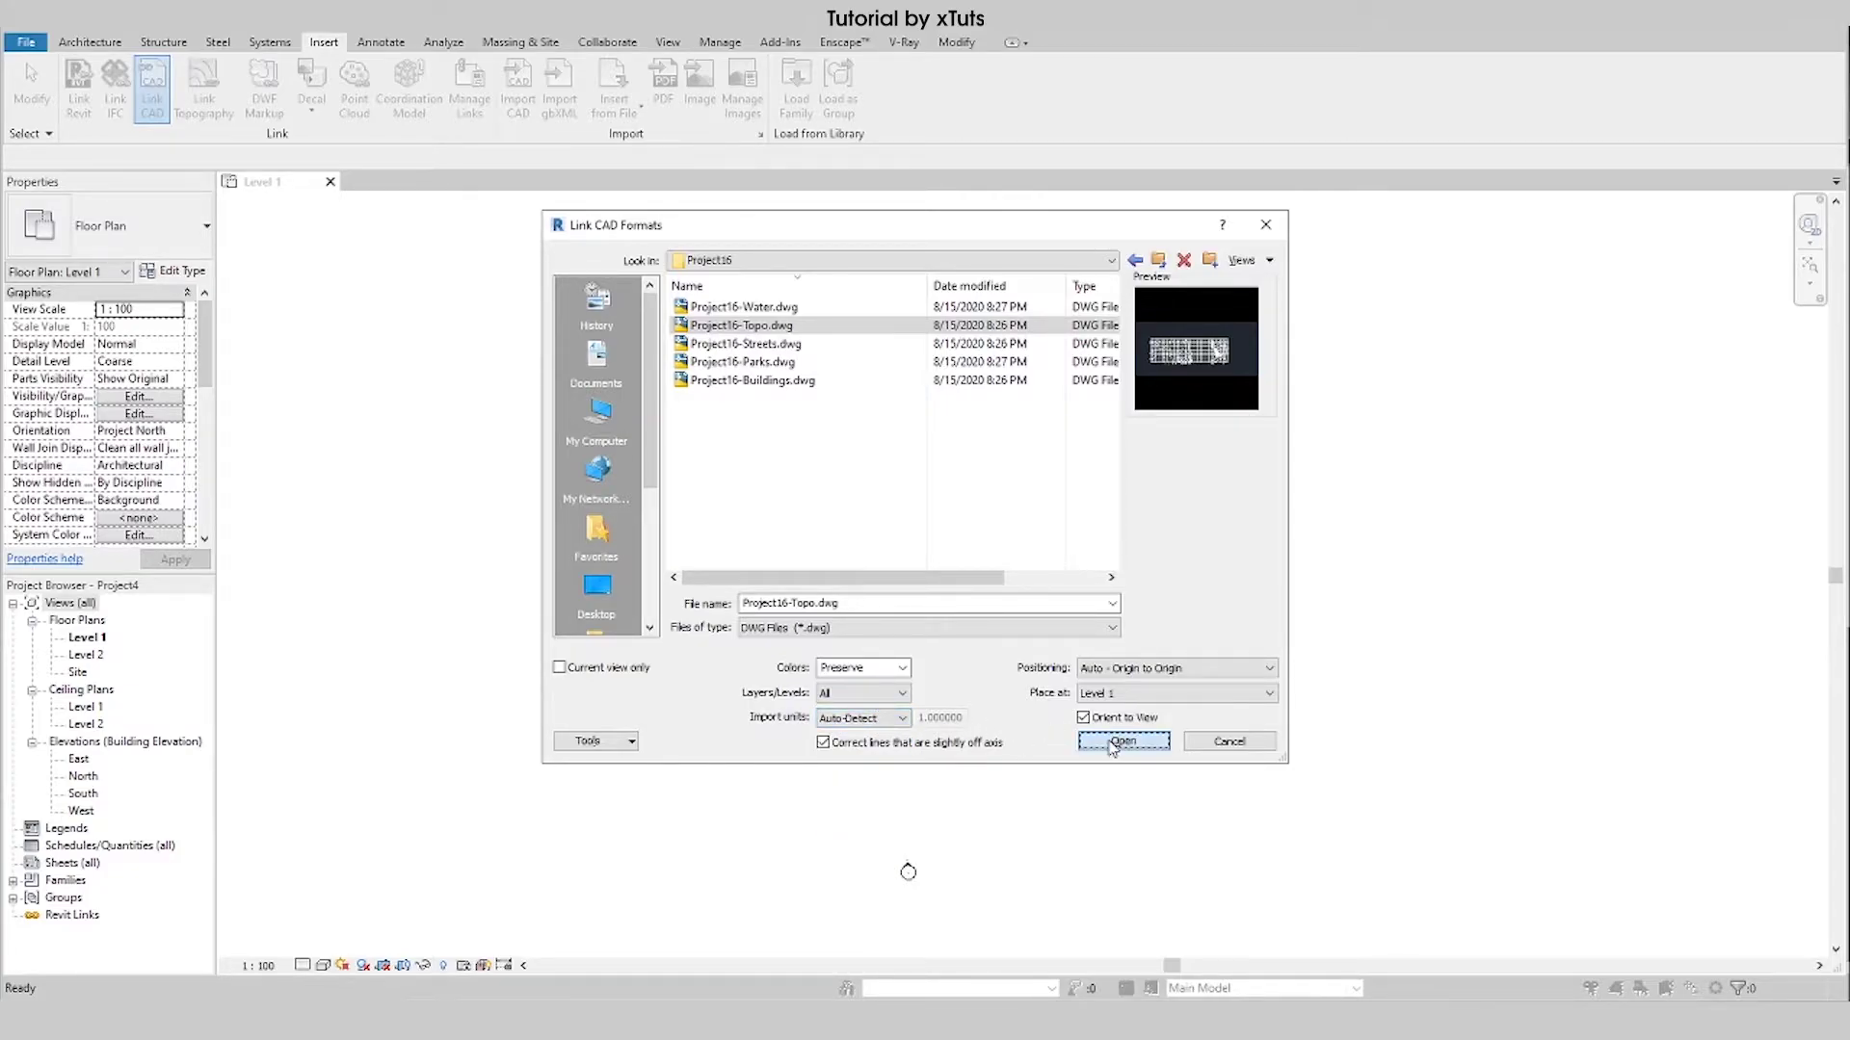
pyautogui.click(1123, 741)
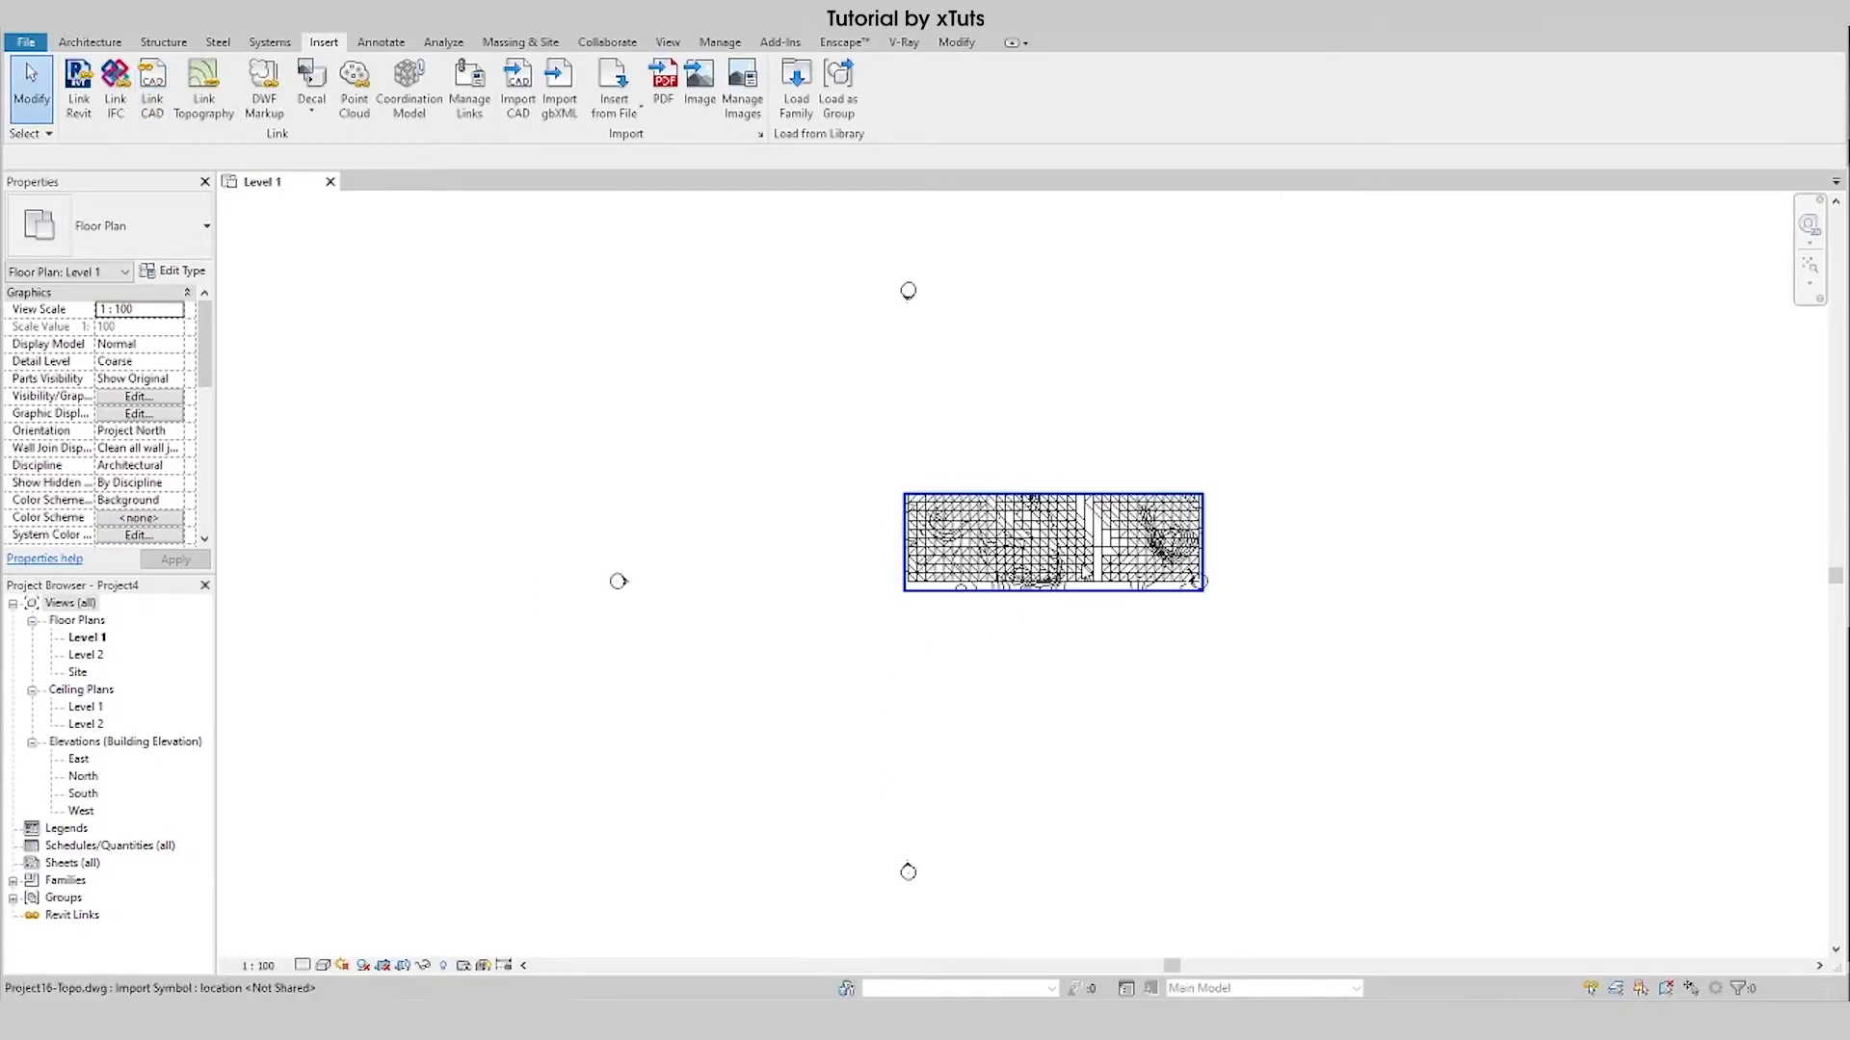
# Select the linked Topo drawing and inspect its contour mesh in the default 3D view.
pyautogui.click(1091, 563)
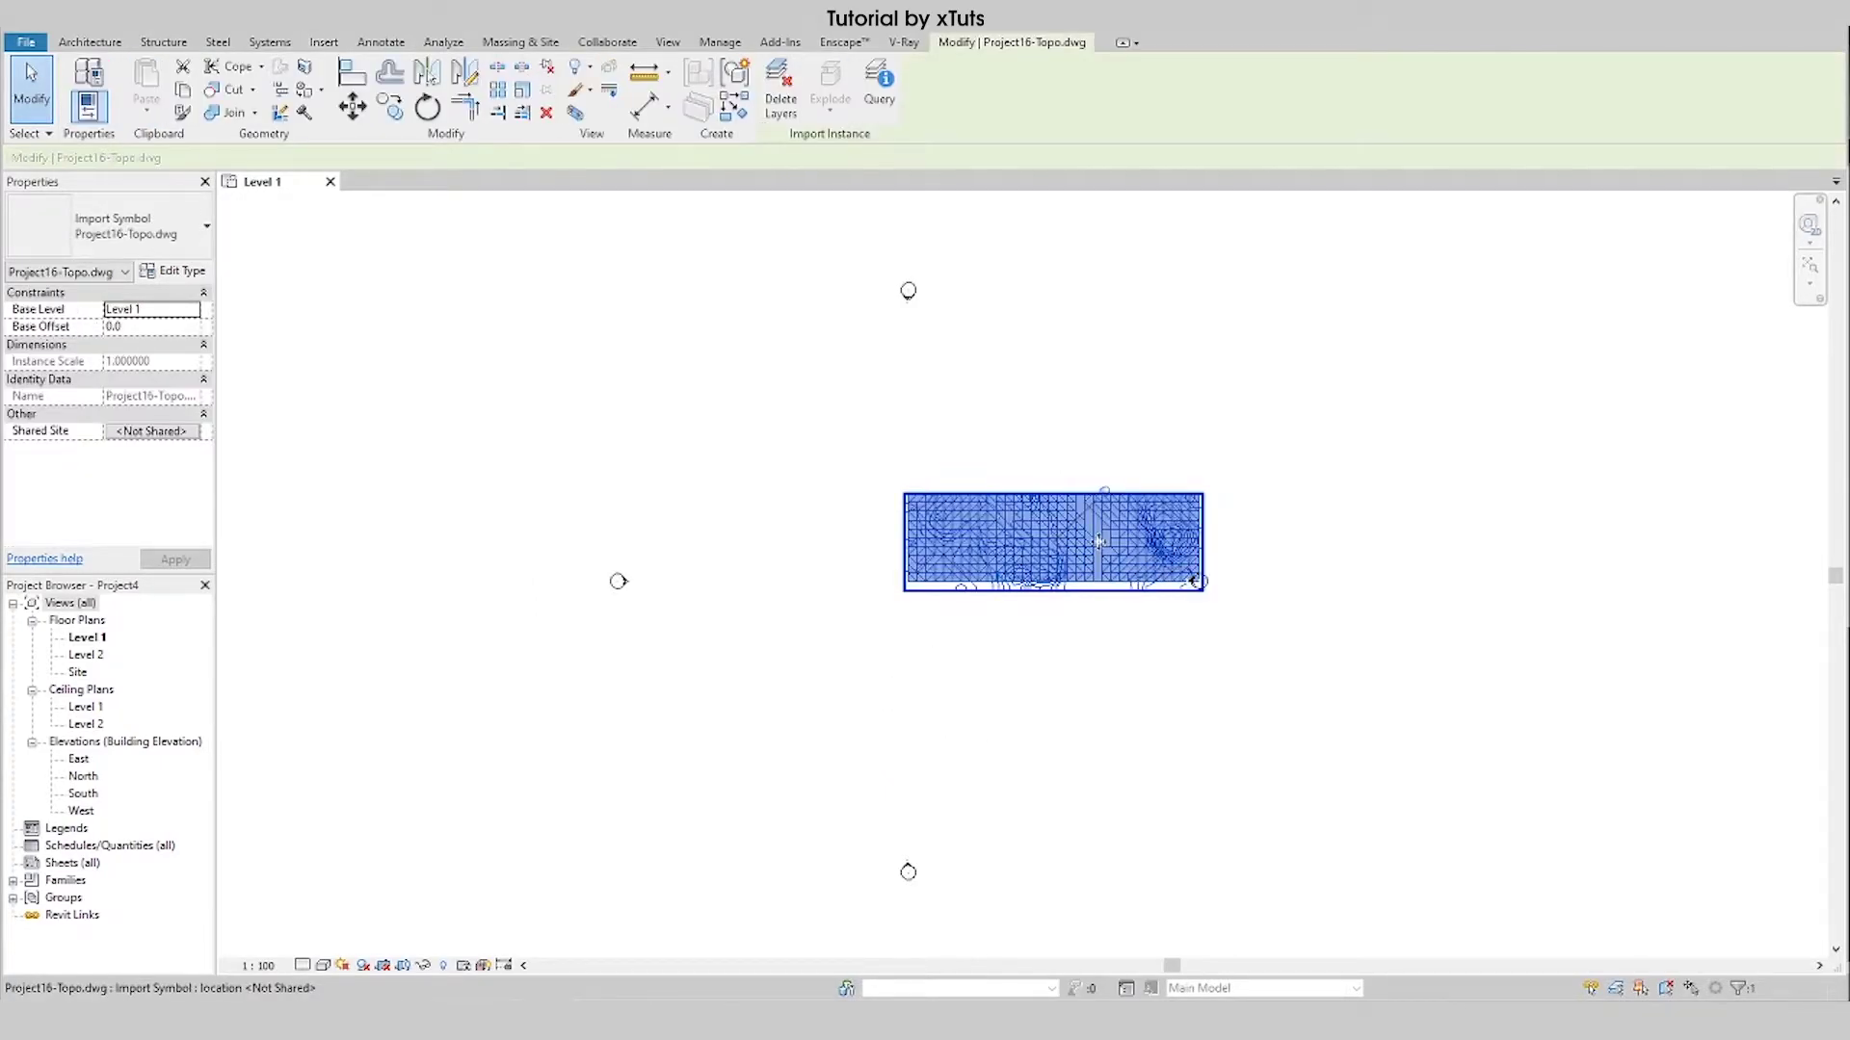
pyautogui.scroll(2, 1156, 537)
pyautogui.scroll(2, 1156, 536)
pyautogui.press('Escape')
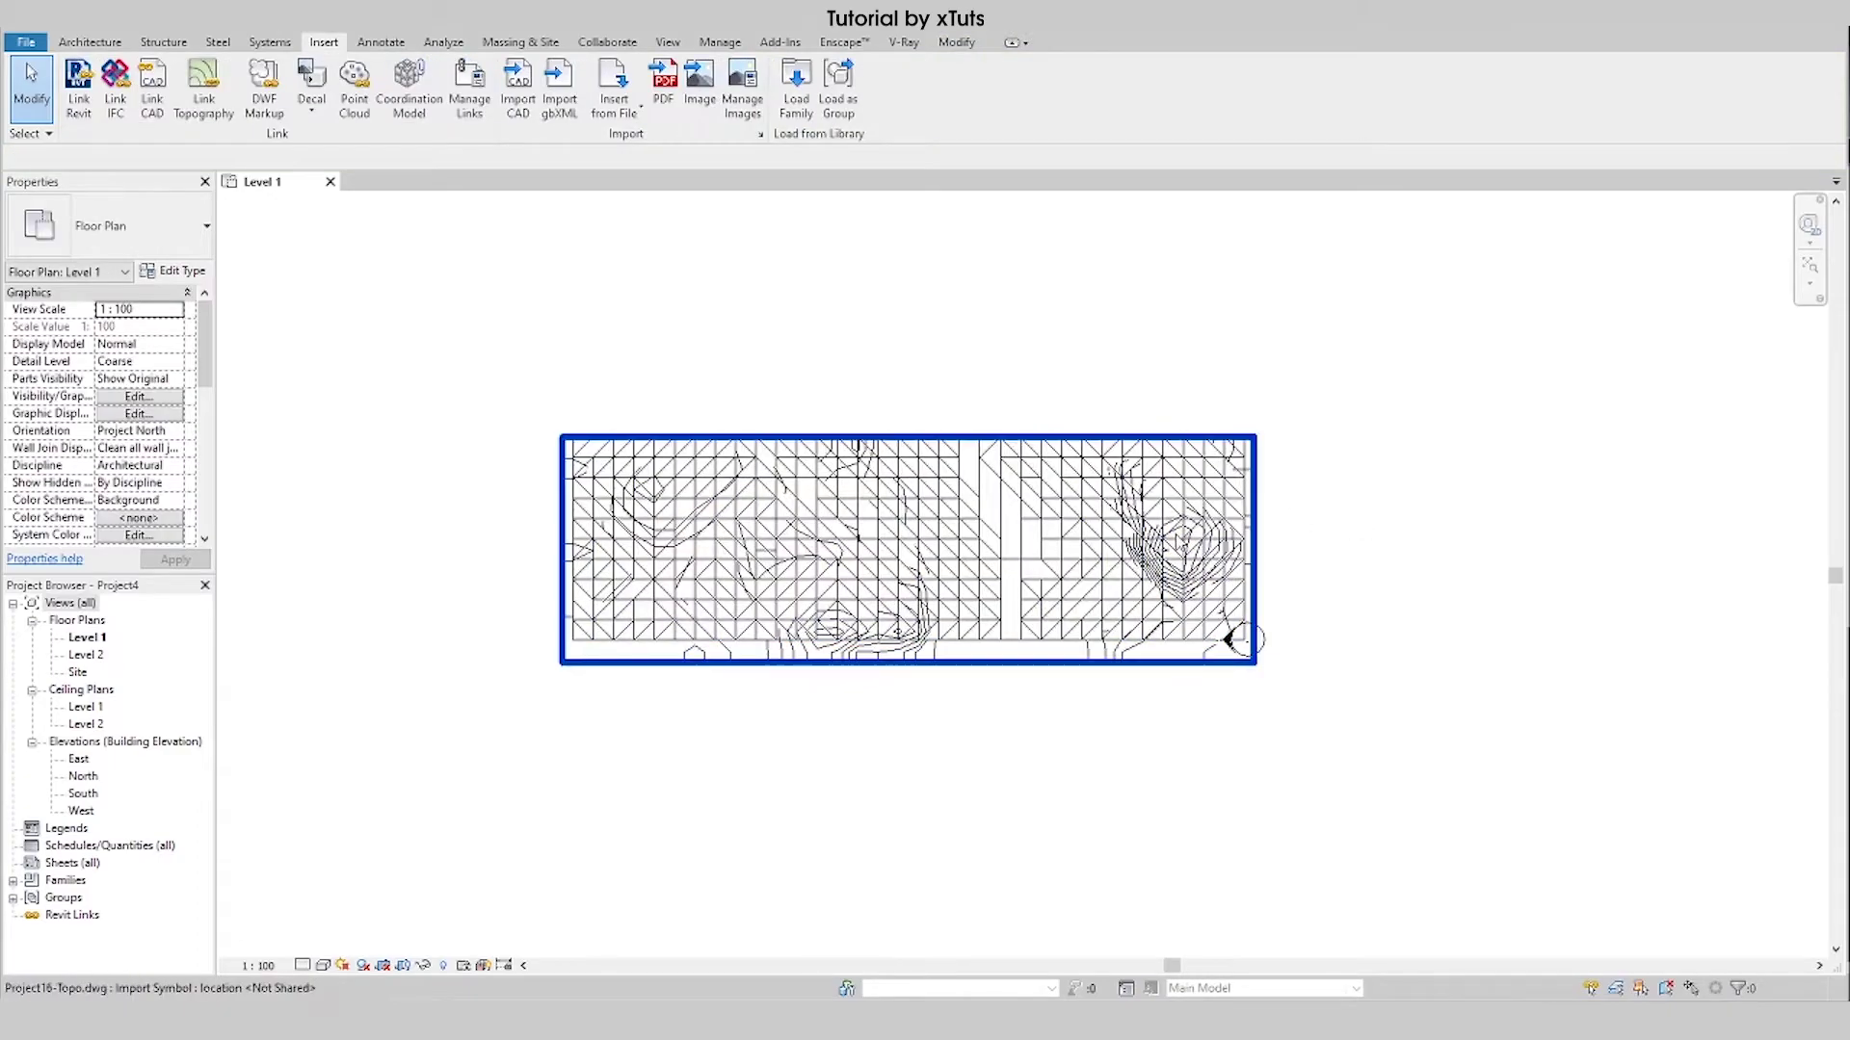
pyautogui.click(1240, 639)
pyautogui.click(362, 30)
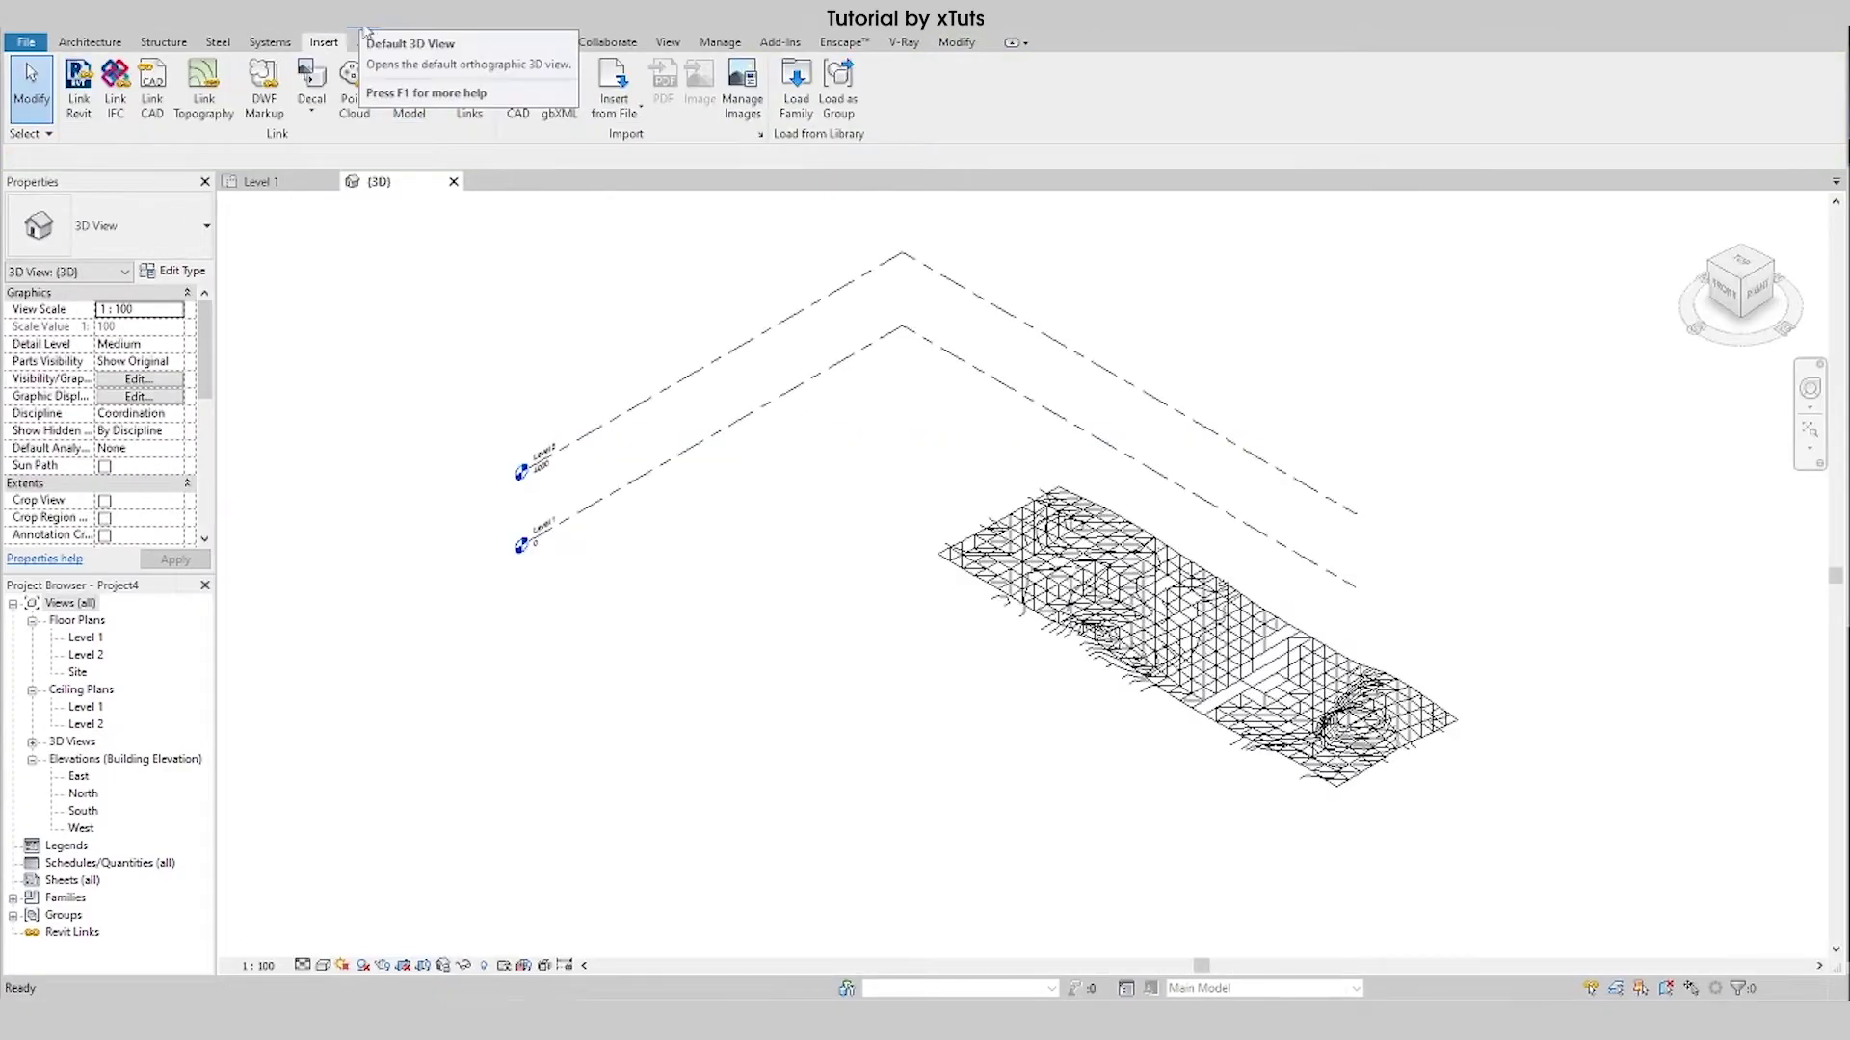
pyautogui.scroll(2, 1002, 694)
pyautogui.scroll(2, 1002, 693)
pyautogui.scroll(2, 1002, 699)
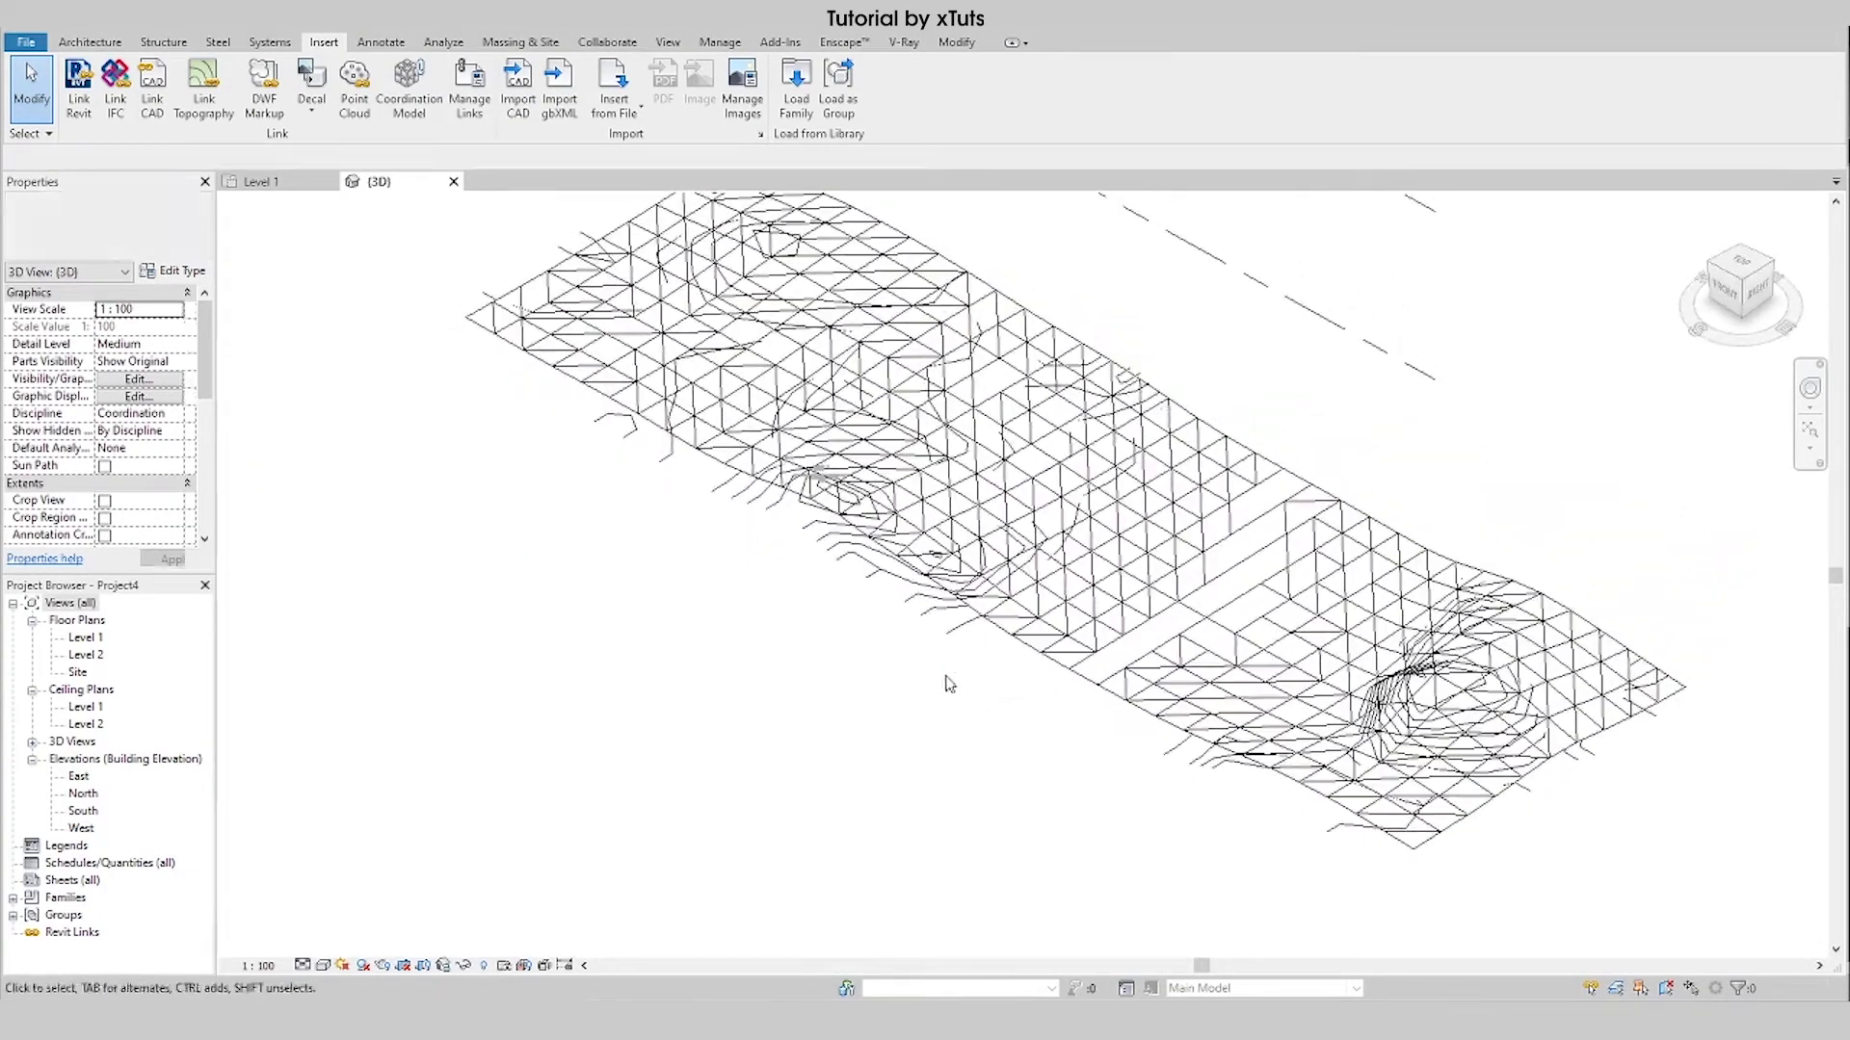
pyautogui.scroll(-2, 949, 684)
pyautogui.click(520, 42)
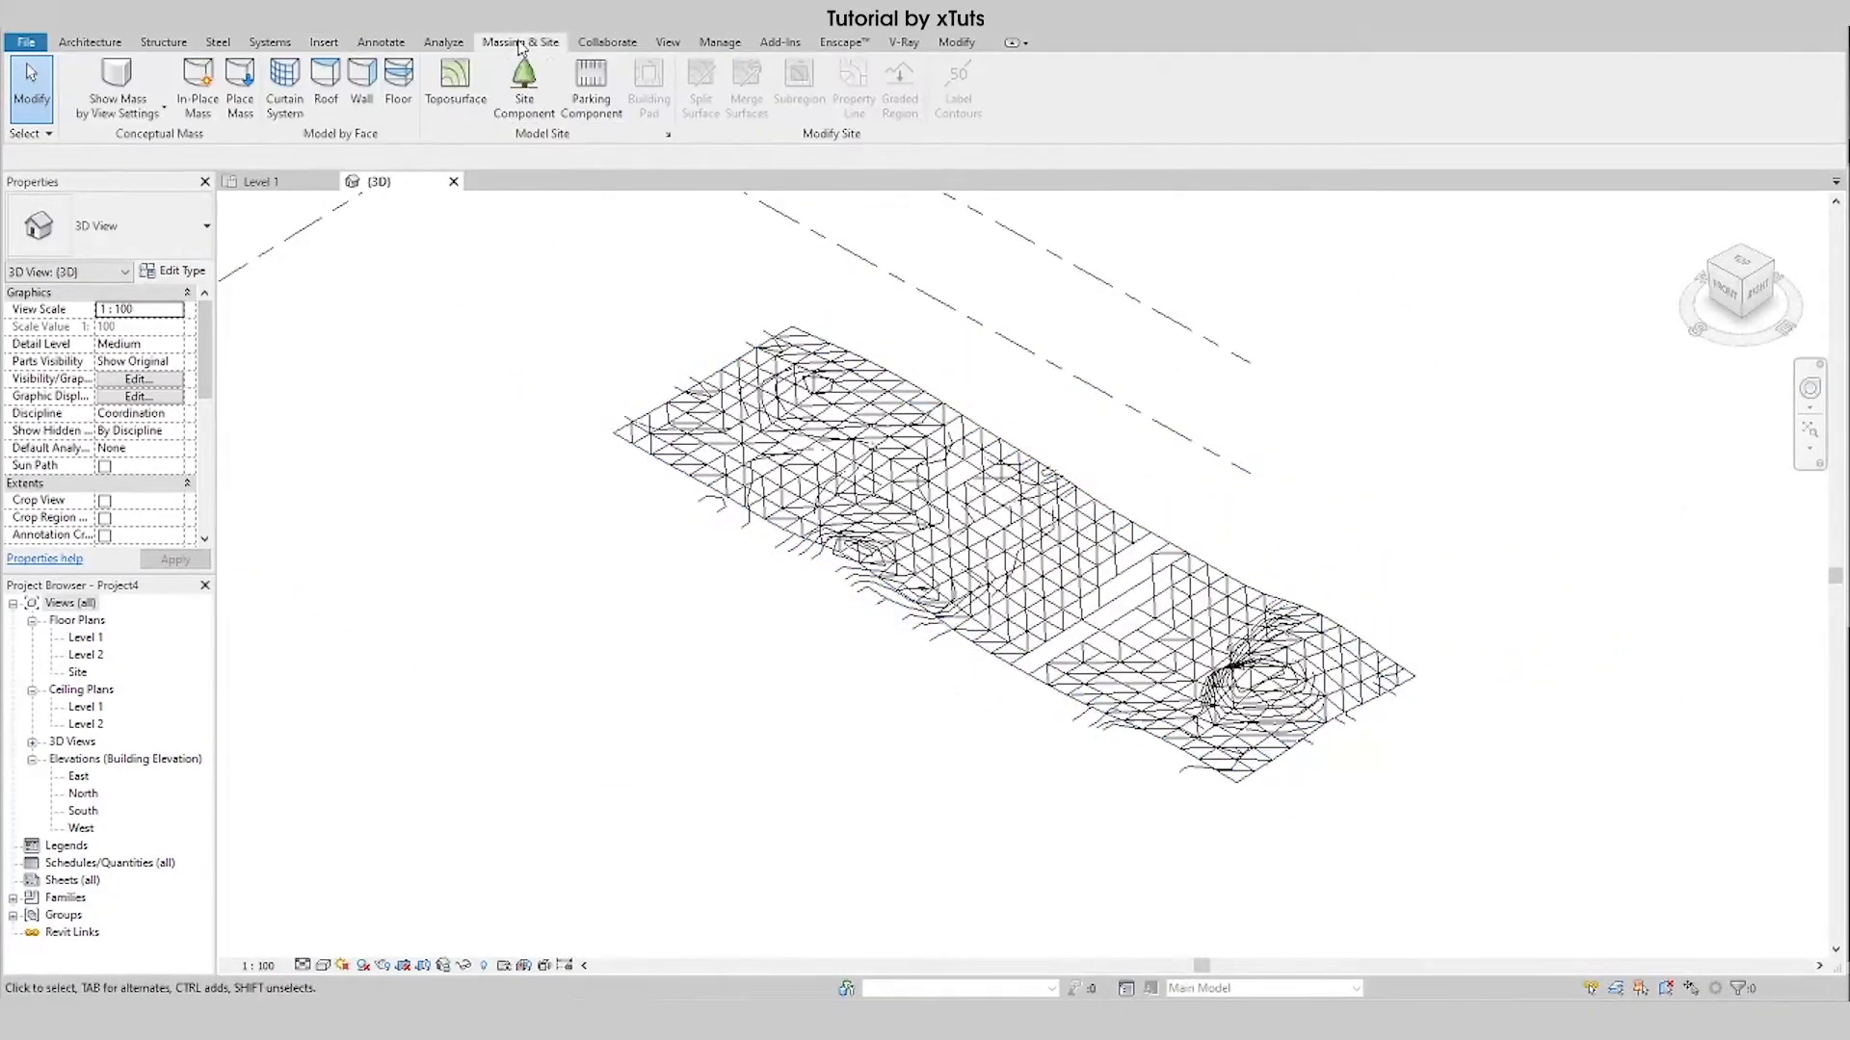
# Create a toposurface from the linked Topo DWG using points from only its contours layer.
pyautogui.click(458, 102)
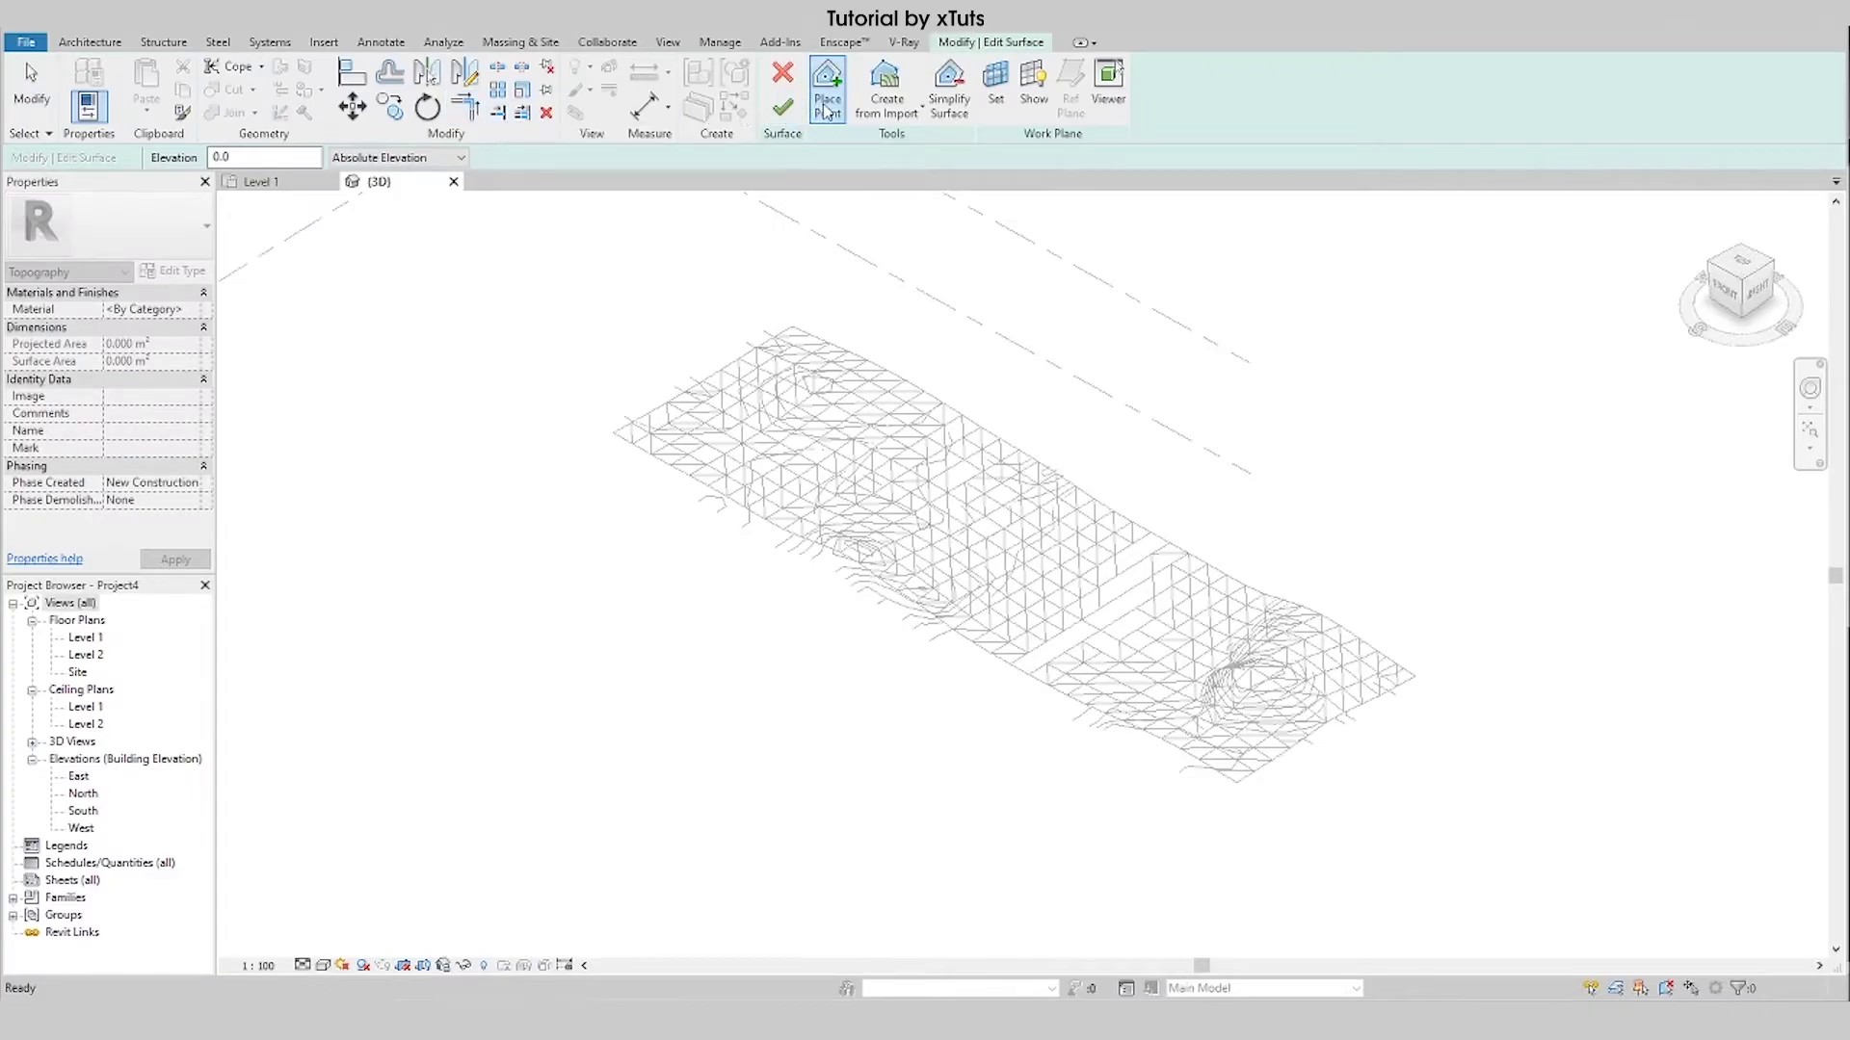
pyautogui.click(886, 104)
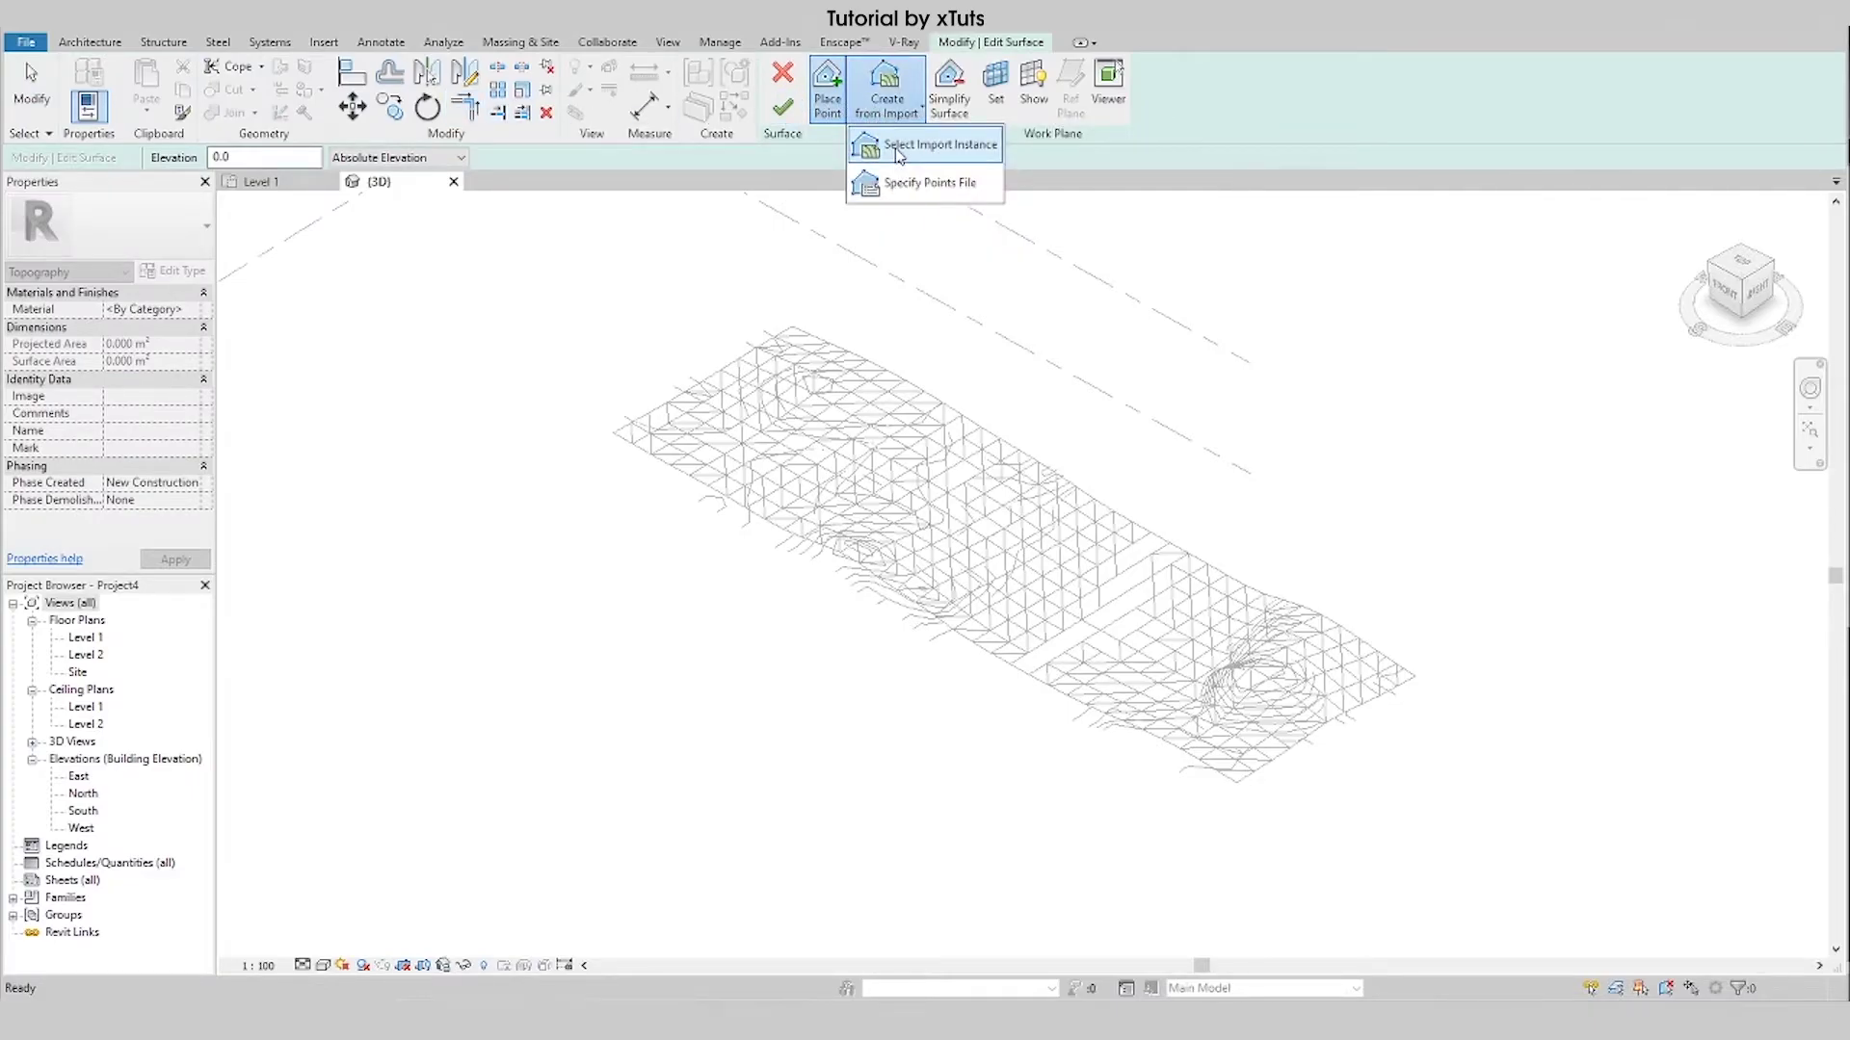
pyautogui.click(898, 154)
pyautogui.click(983, 539)
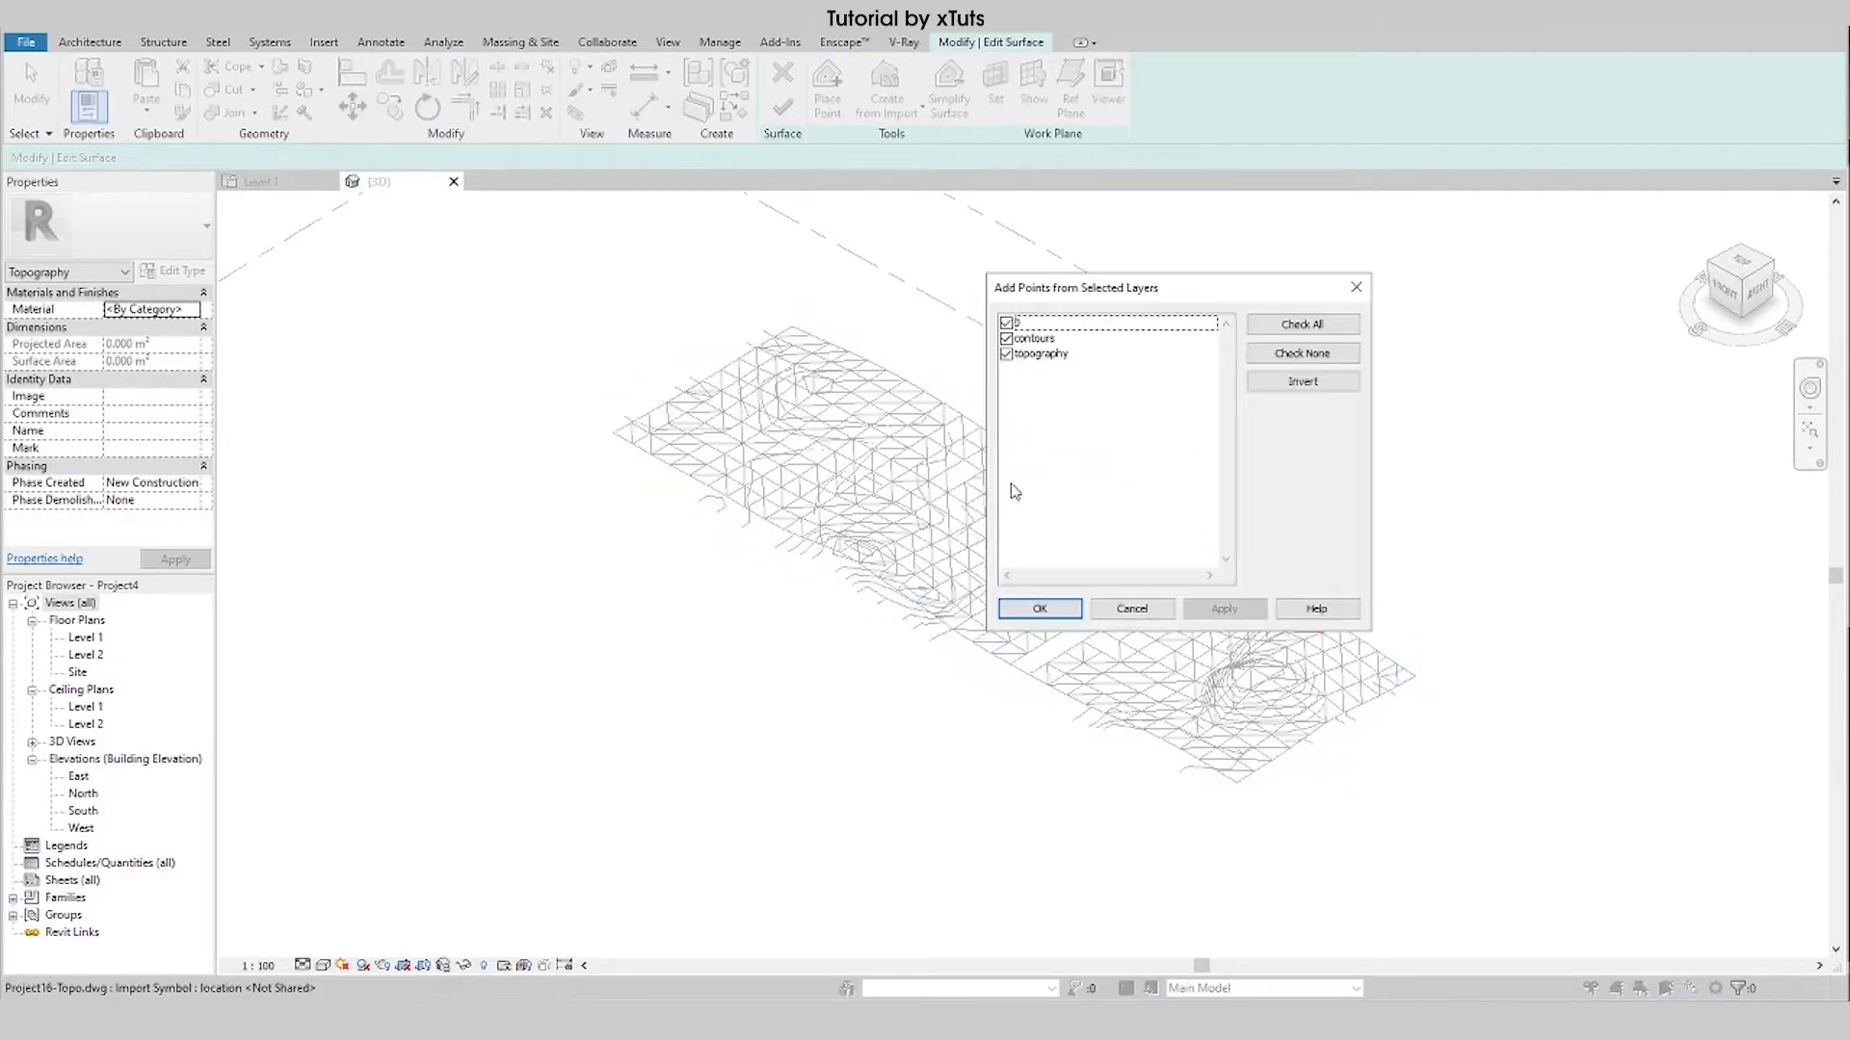
pyautogui.click(1005, 354)
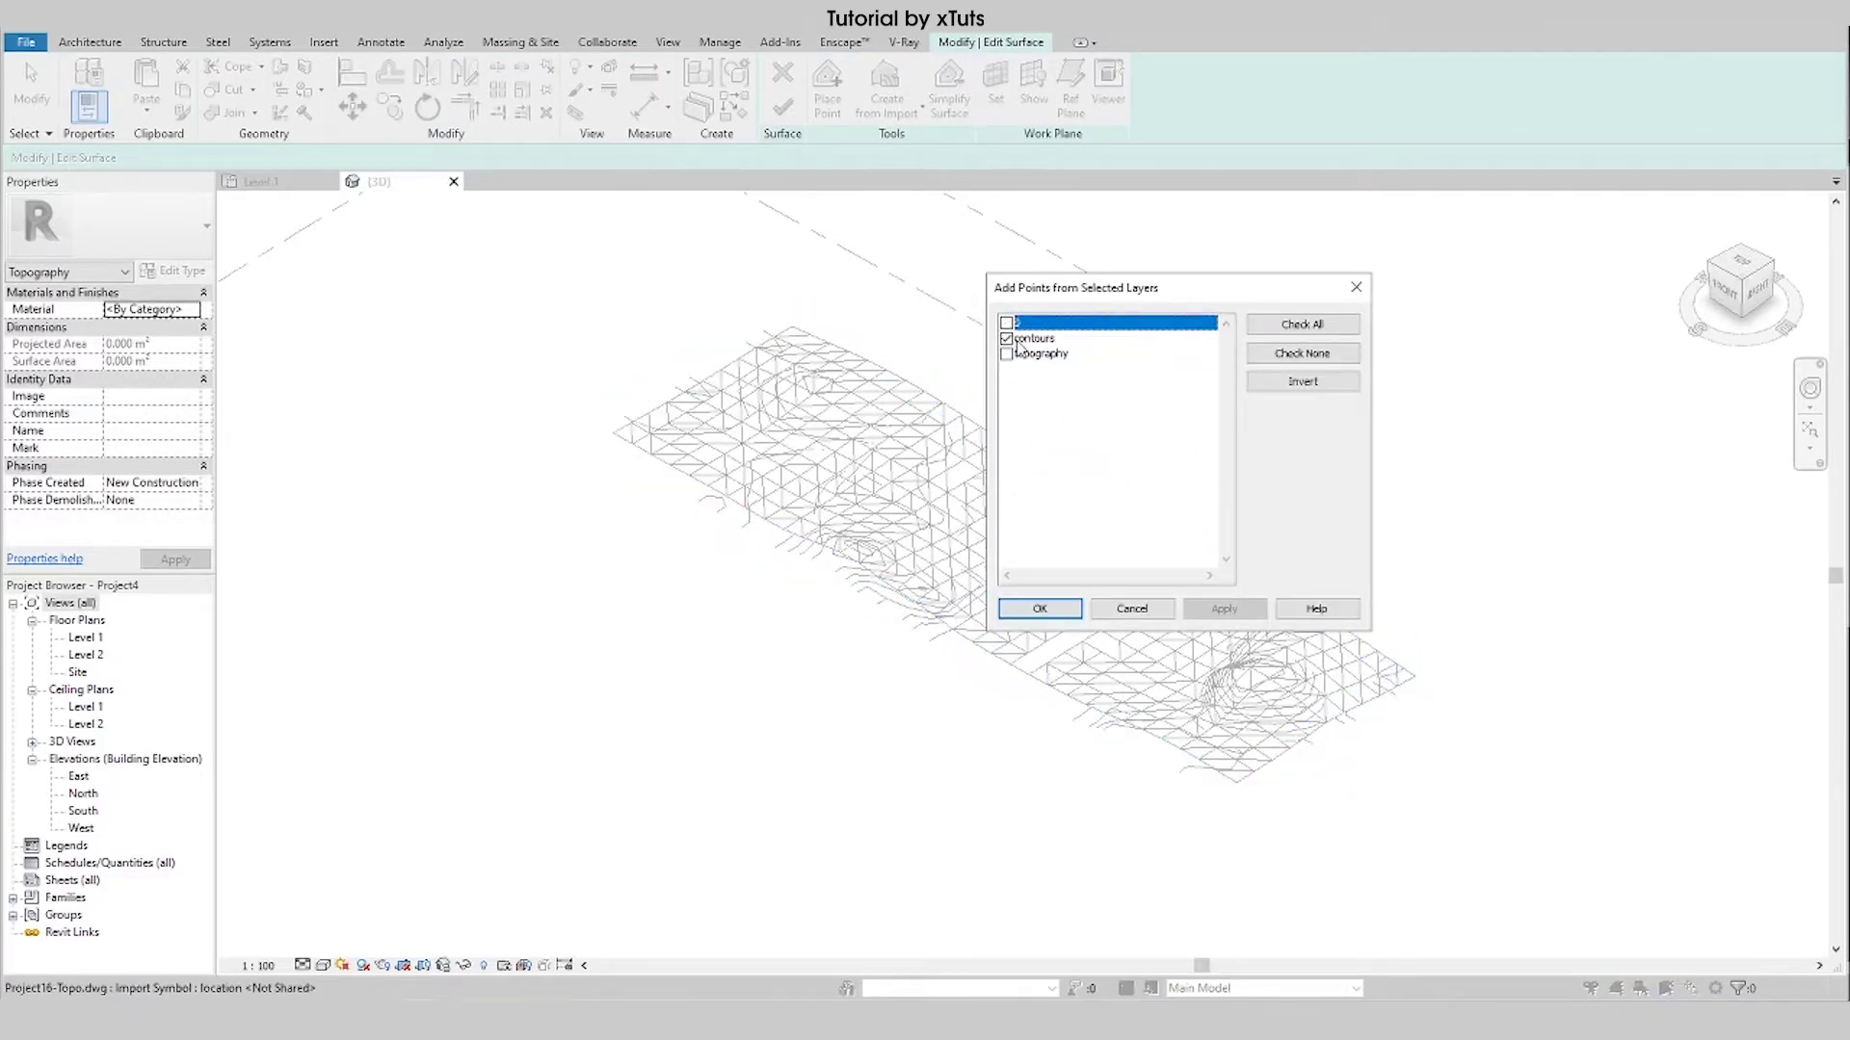
pyautogui.click(1041, 609)
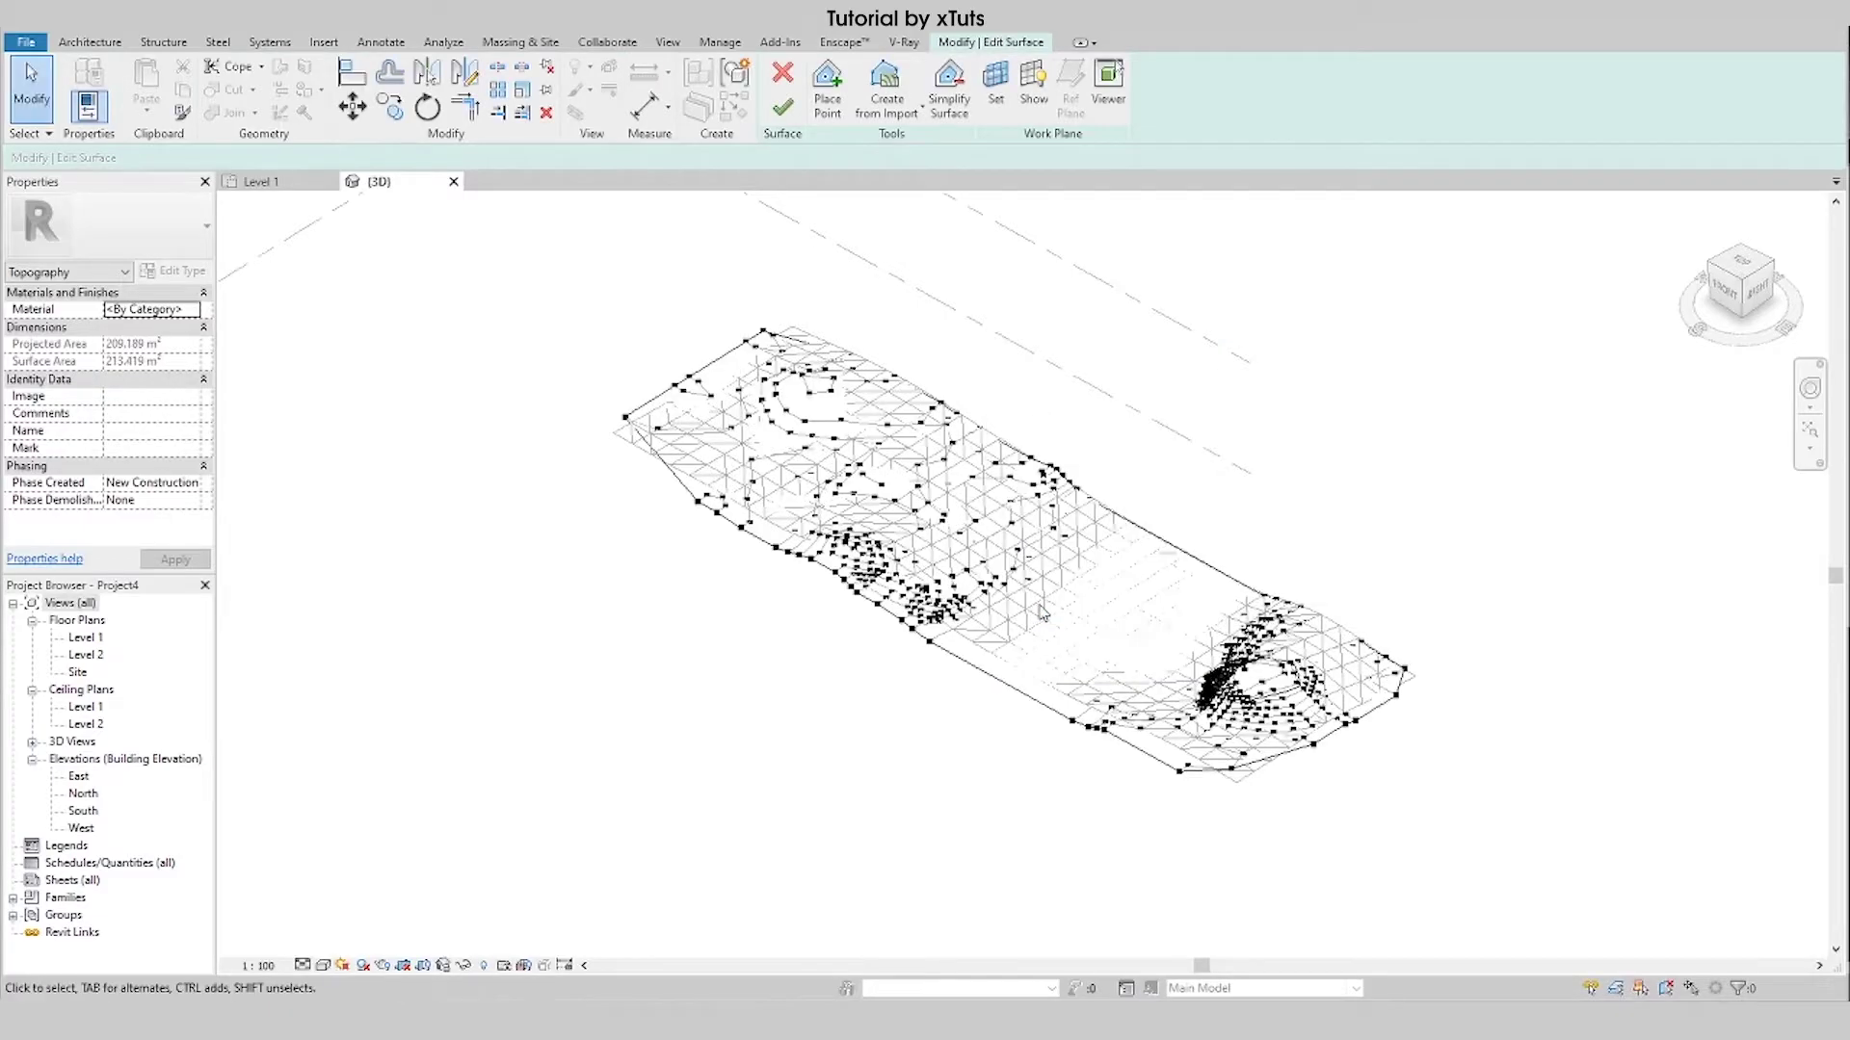
pyautogui.scroll(3, 803, 429)
pyautogui.keyDown('shift'); pyautogui.moveTo(802, 429); pyautogui.dragTo(674, 539, button='middle'); pyautogui.keyUp('shift')
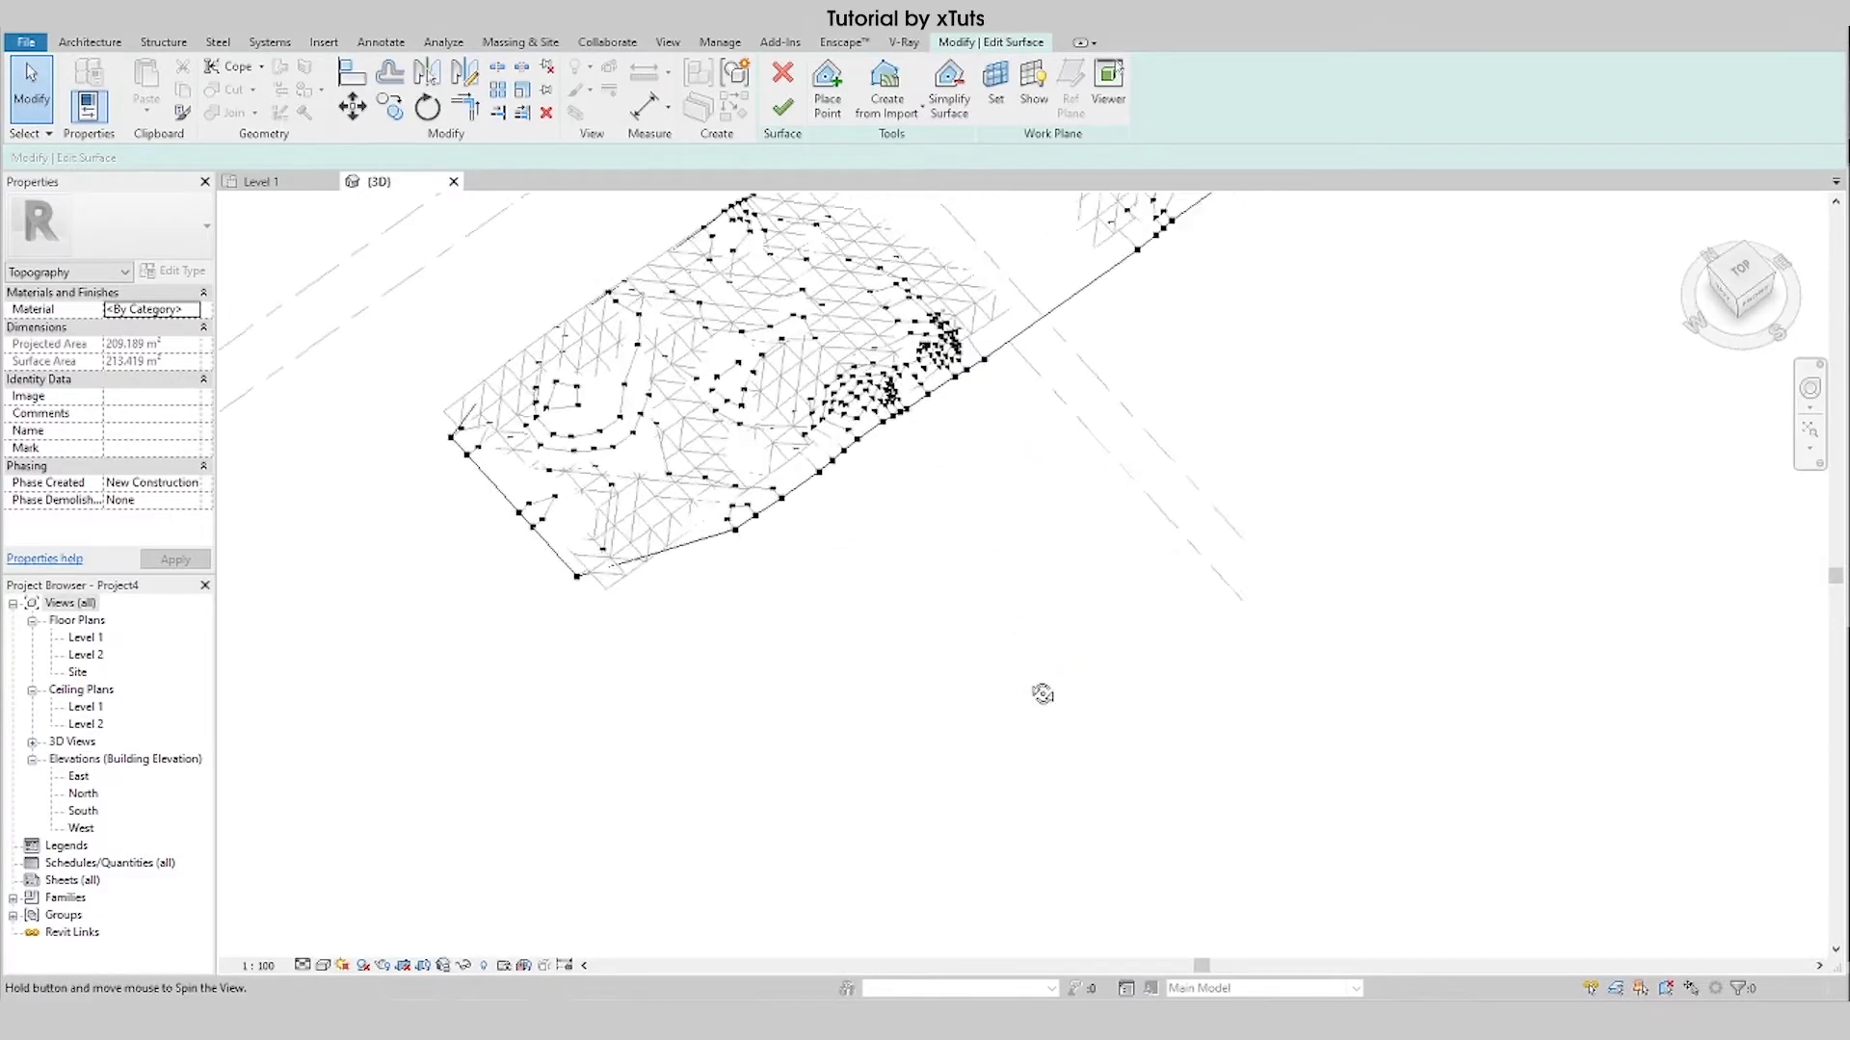
pyautogui.click(323, 965)
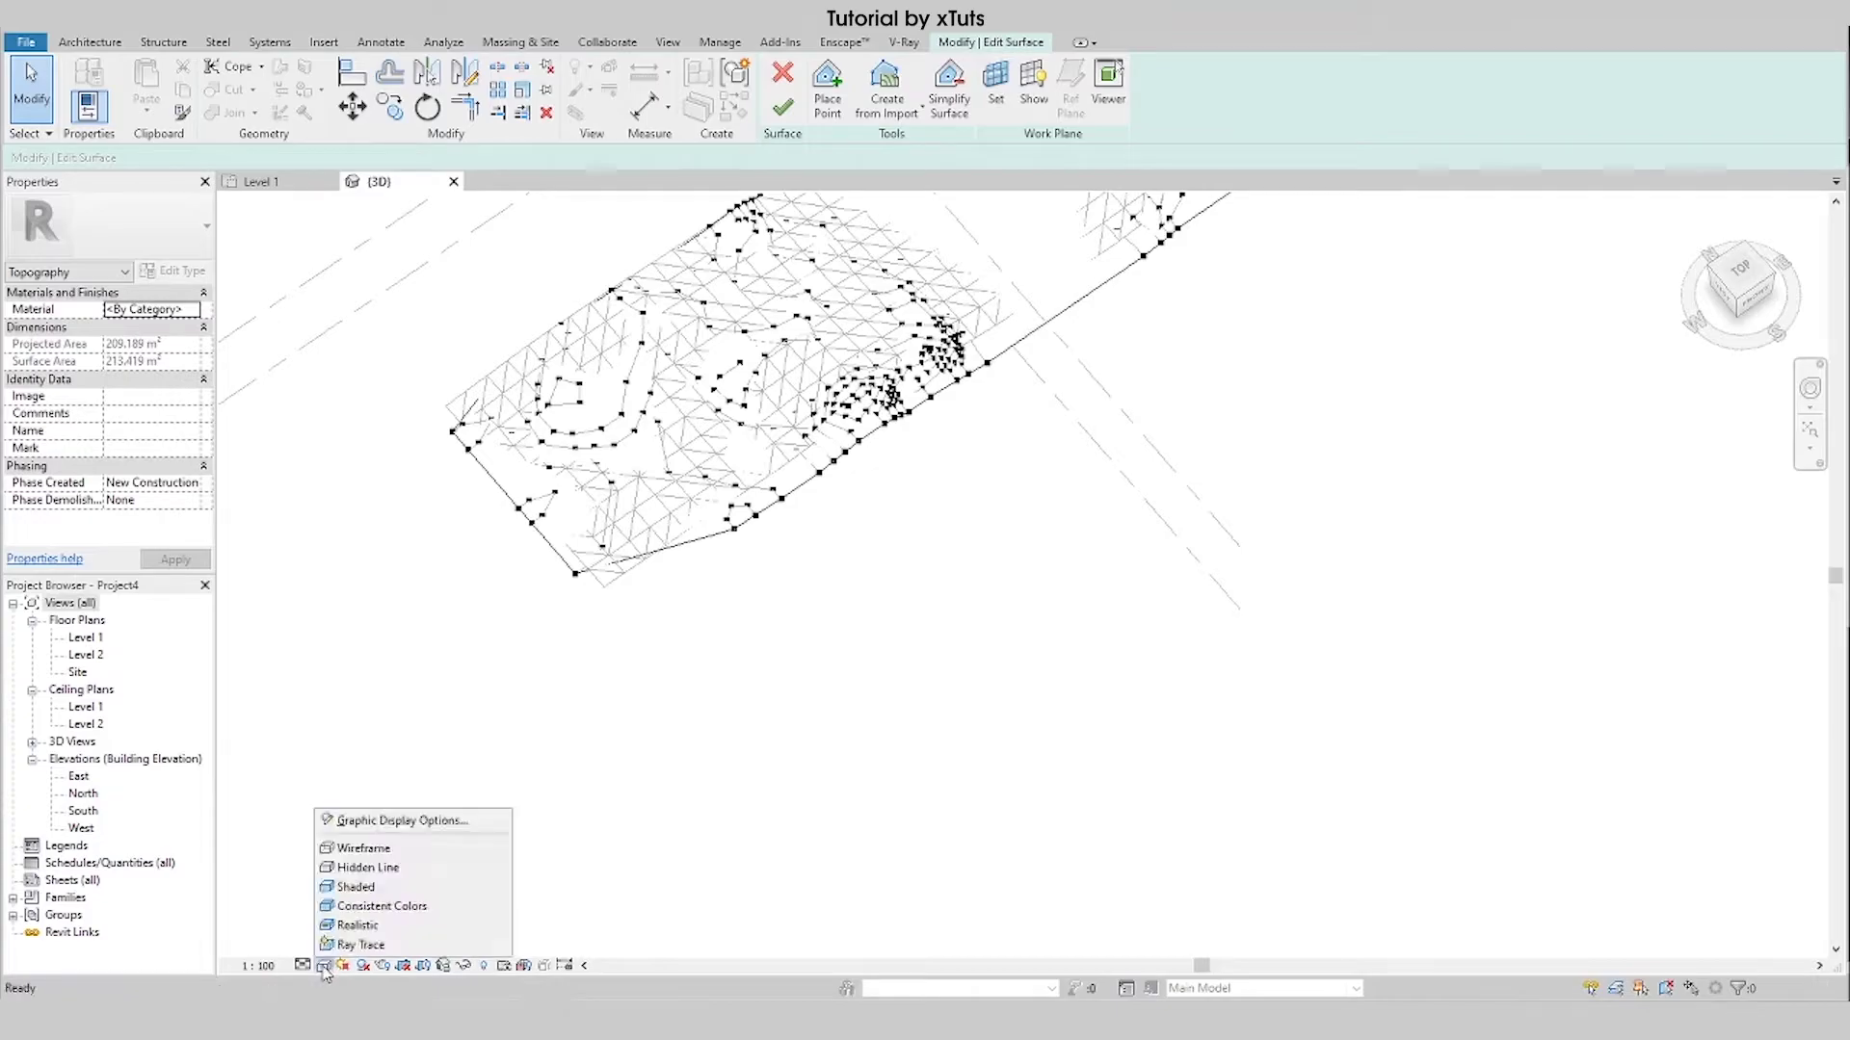
# Set the view to Shaded and pull the lower boundary point of the surface outward.
pyautogui.click(356, 886)
pyautogui.moveTo(859, 665)
pyautogui.keyDown('shift'); pyautogui.mouseDown(button='middle')
pyautogui.moveTo(831, 622)
pyautogui.moveTo(1127, 777)
pyautogui.moveTo(1090, 884)
pyautogui.mouseUp(button='middle'); pyautogui.keyUp('shift')
pyautogui.scroll(3, 751, 641)
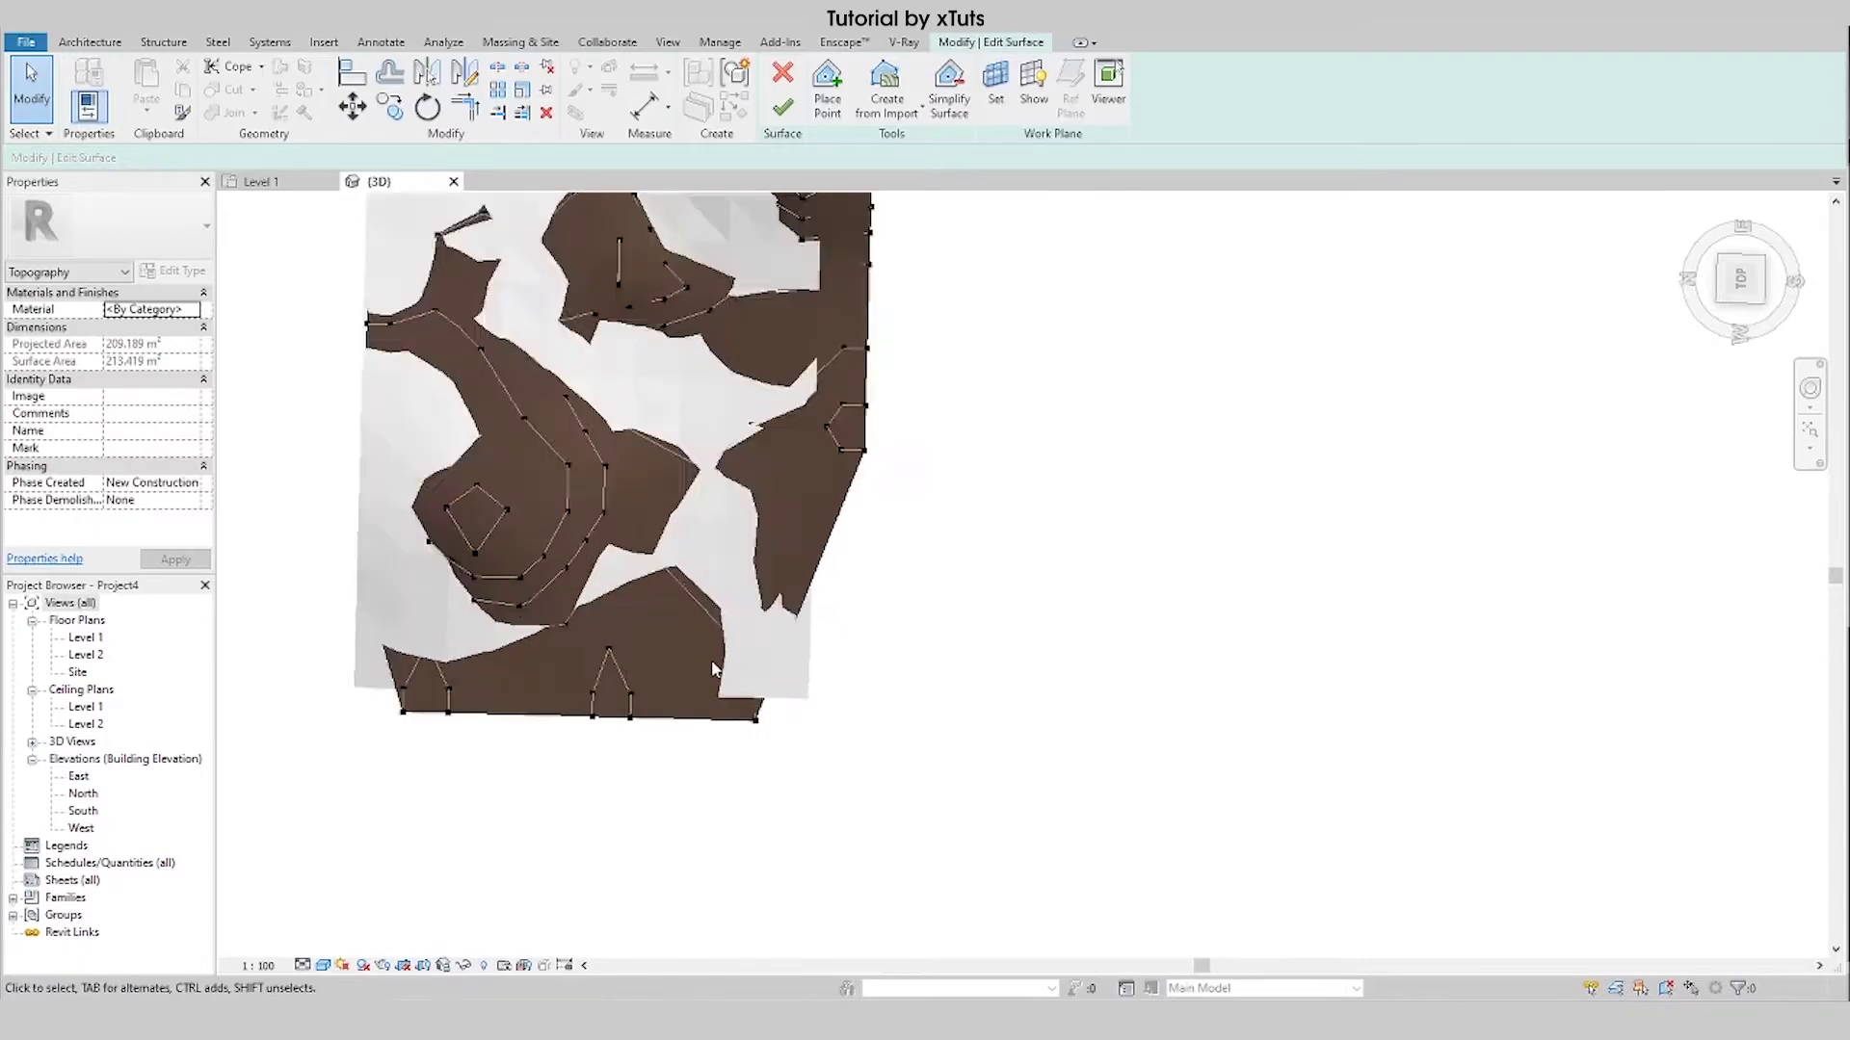
pyautogui.scroll(2, 742, 655)
pyautogui.click(776, 742)
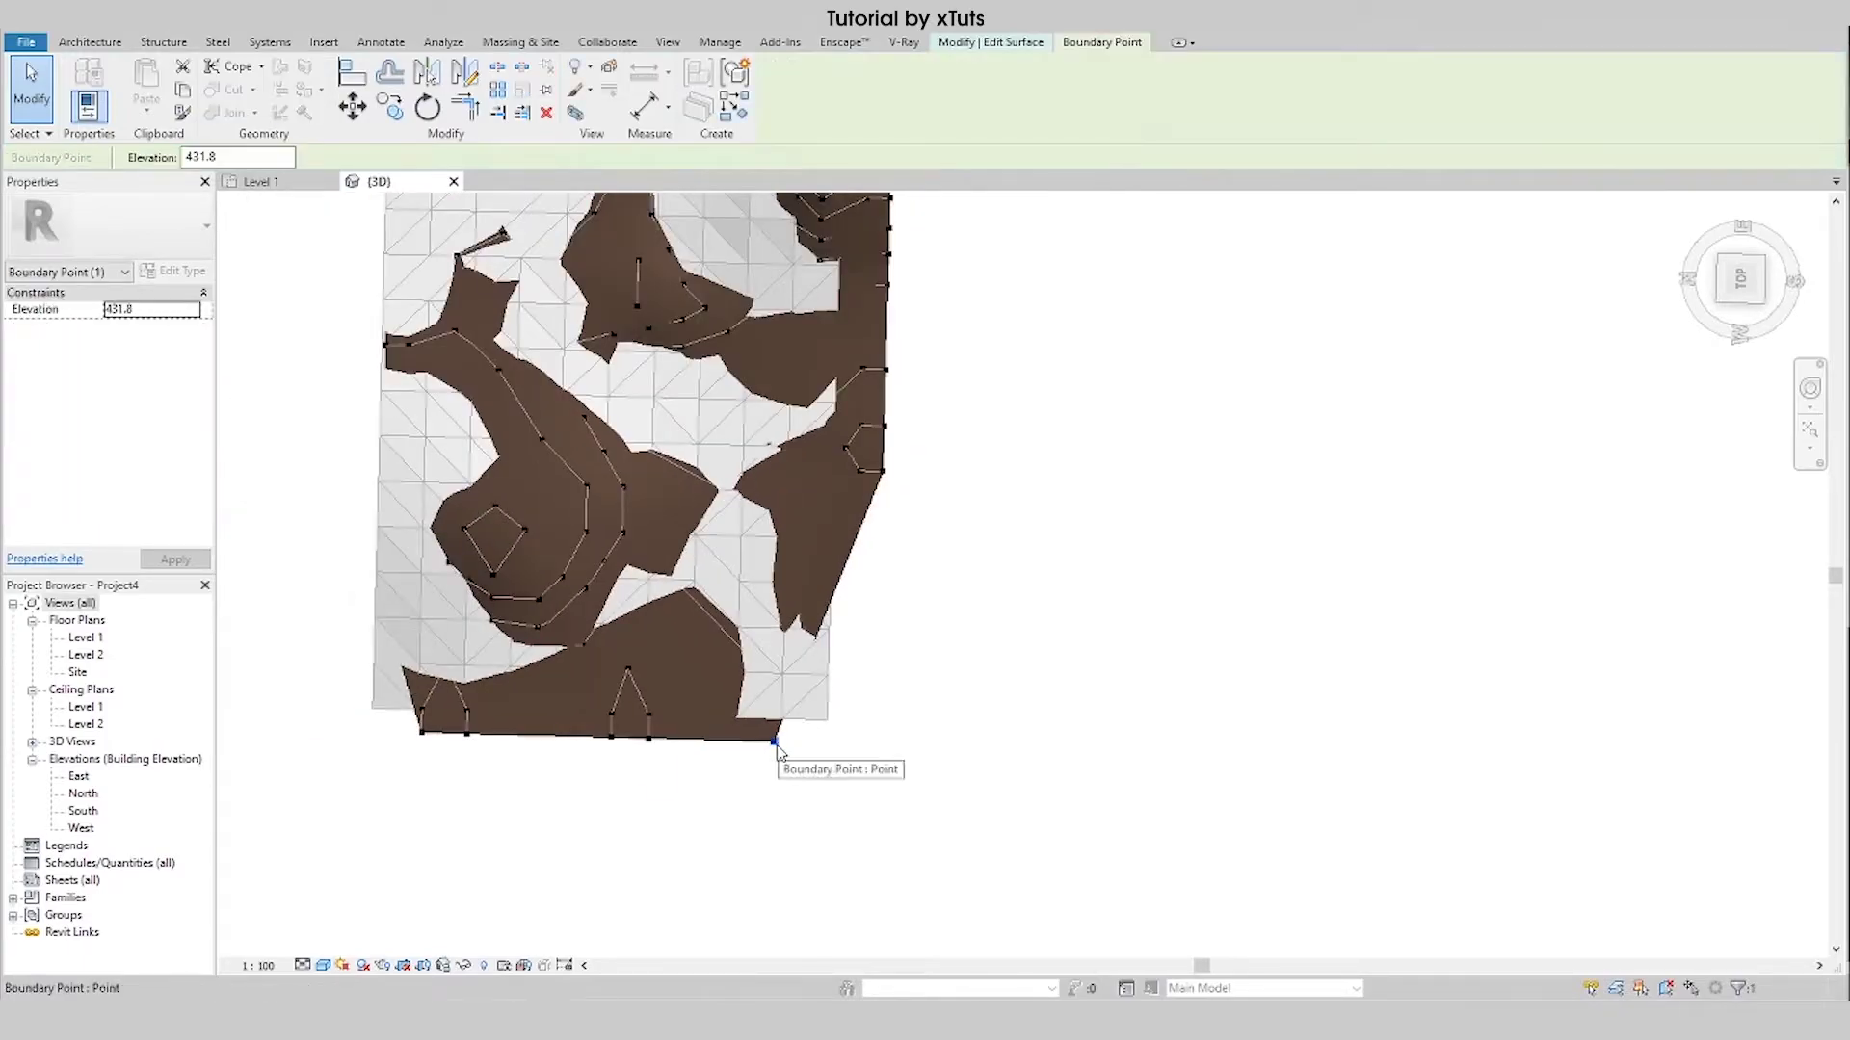
pyautogui.moveTo(776, 743)
pyautogui.mouseDown()
pyautogui.moveTo(887, 755)
pyautogui.moveTo(875, 744)
pyautogui.mouseUp()
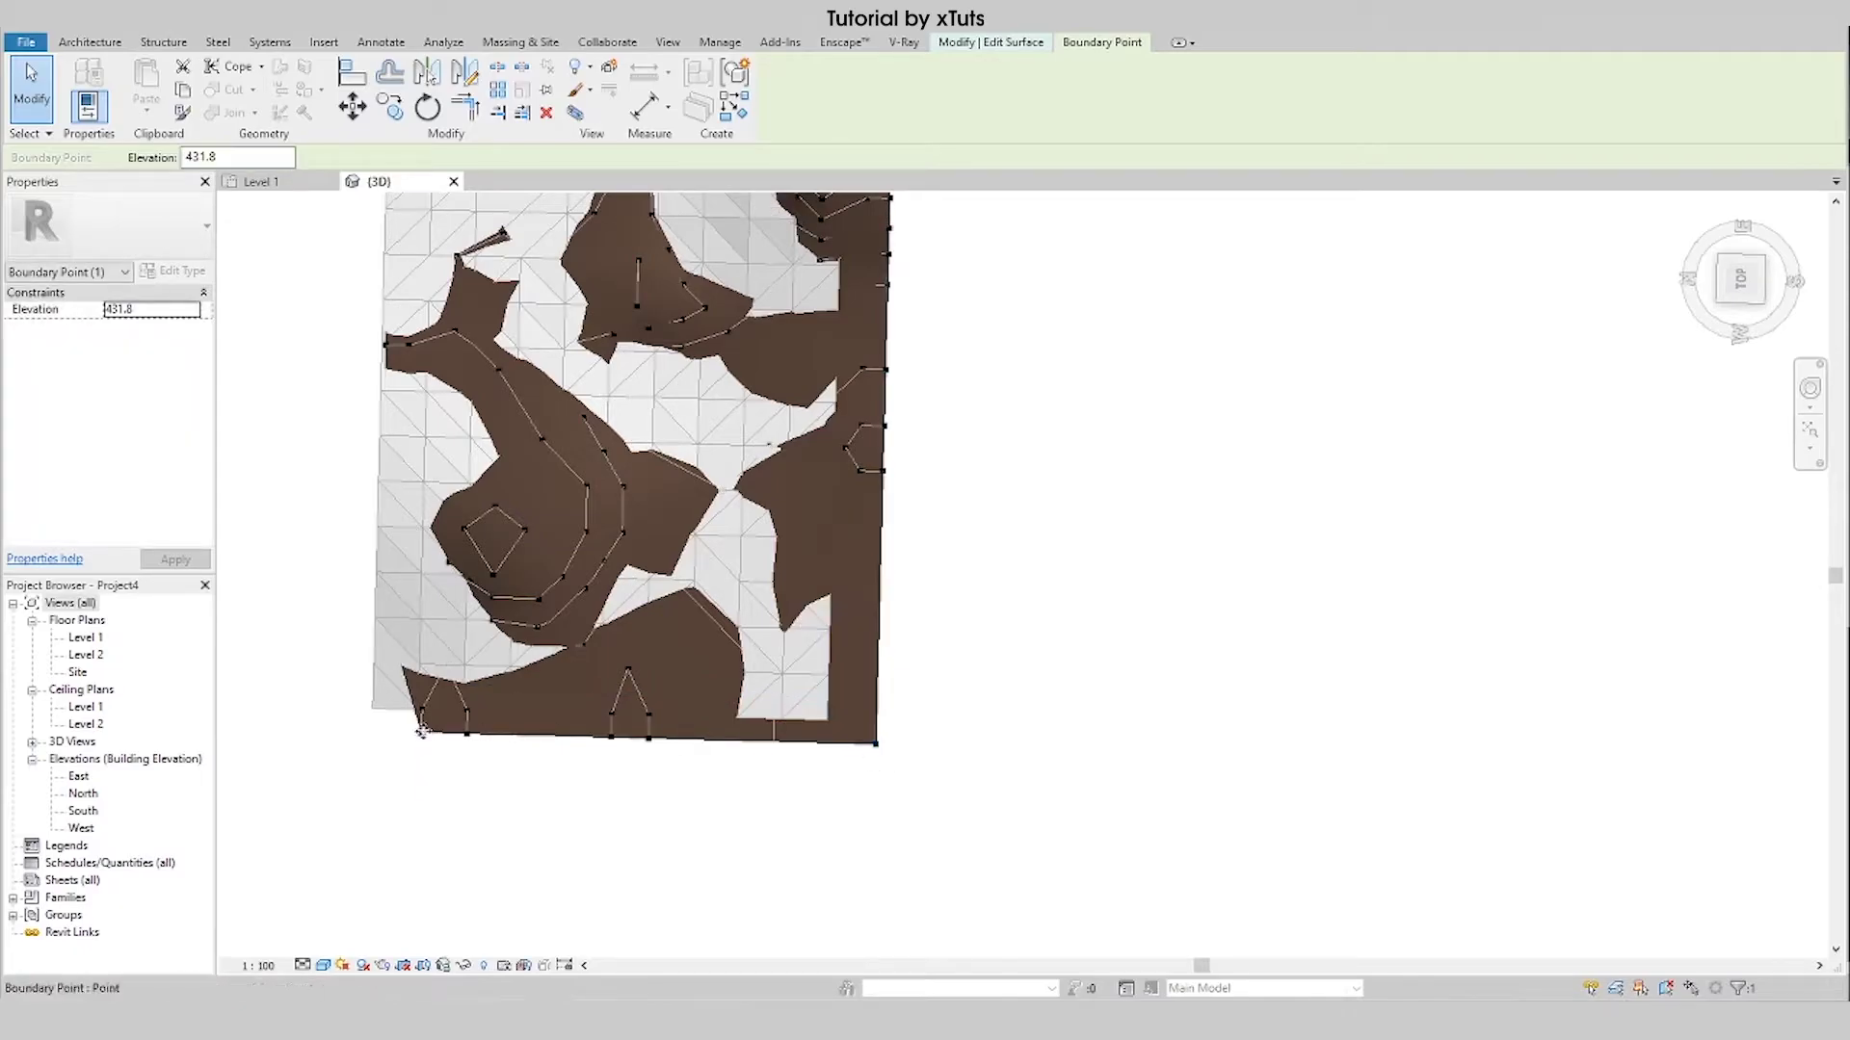
# Drag the remaining corner boundary points out to square the edges and finish the surface.
pyautogui.moveTo(391, 731); pyautogui.dragTo(372, 736)
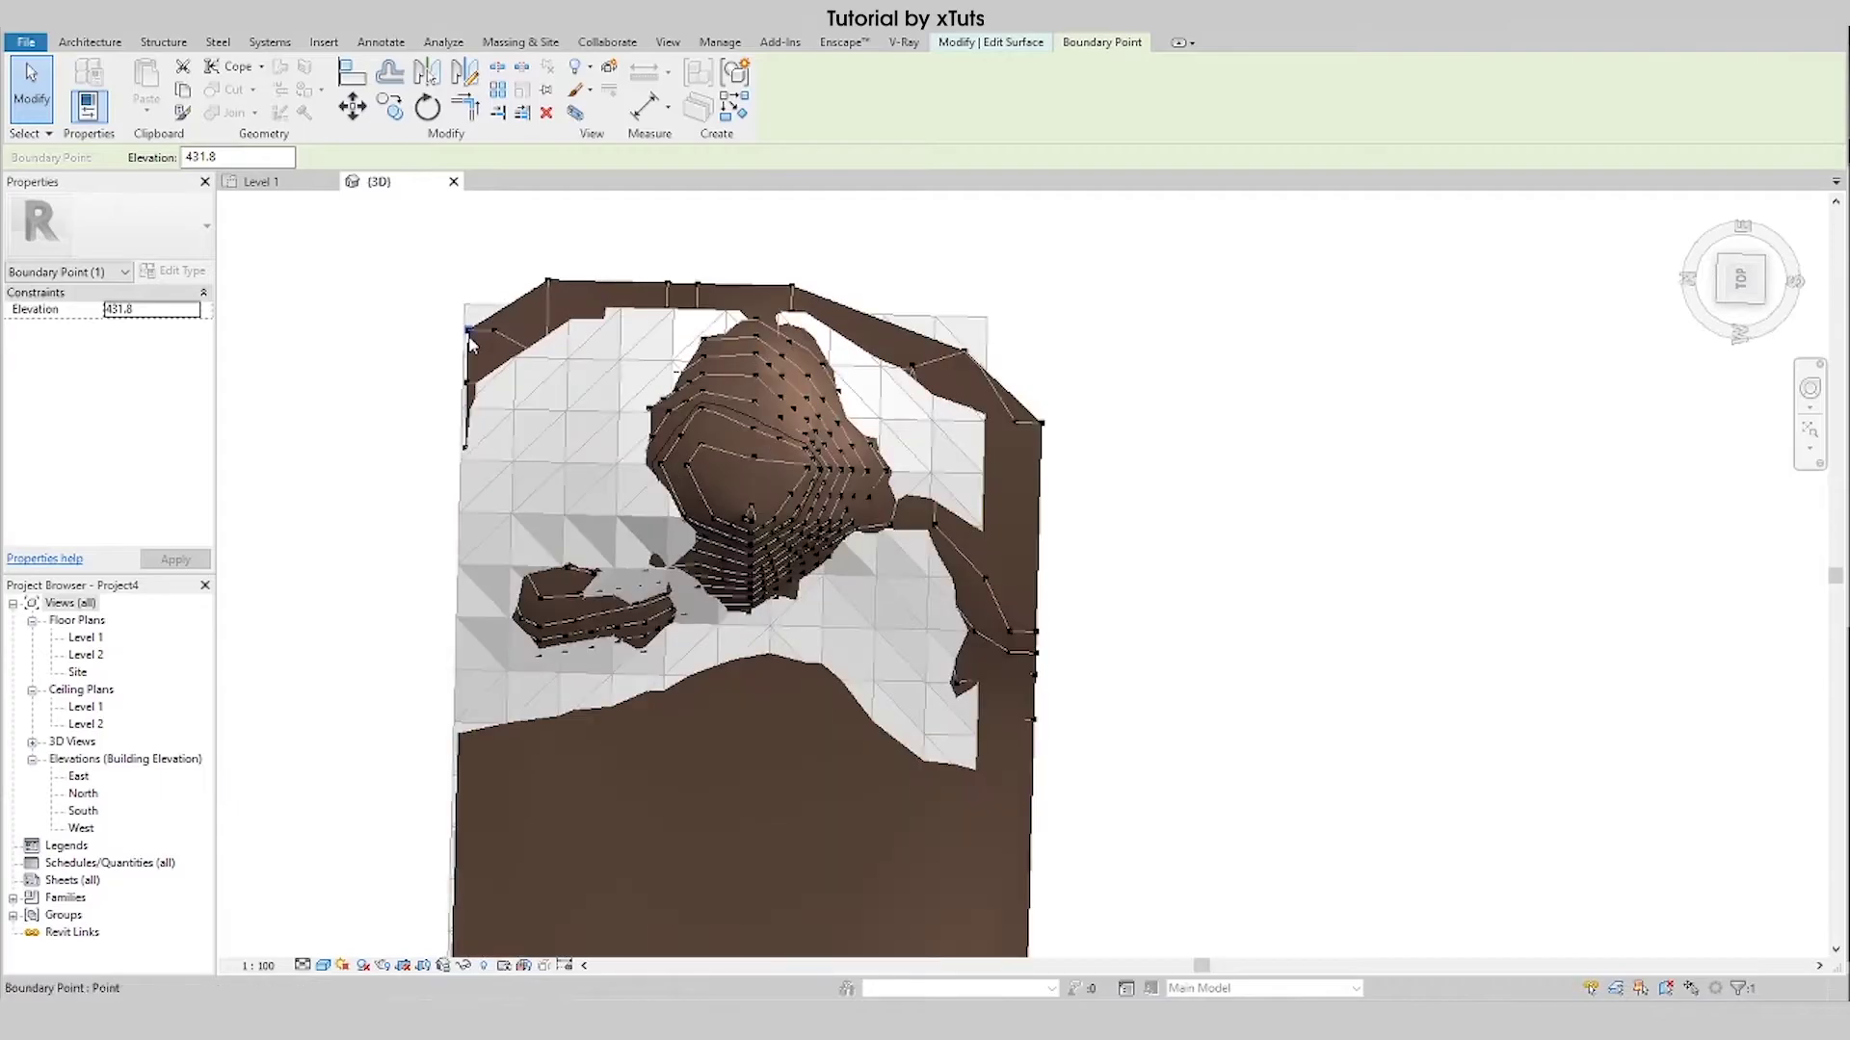
pyautogui.click(467, 305)
pyautogui.moveTo(466, 305); pyautogui.dragTo(469, 278)
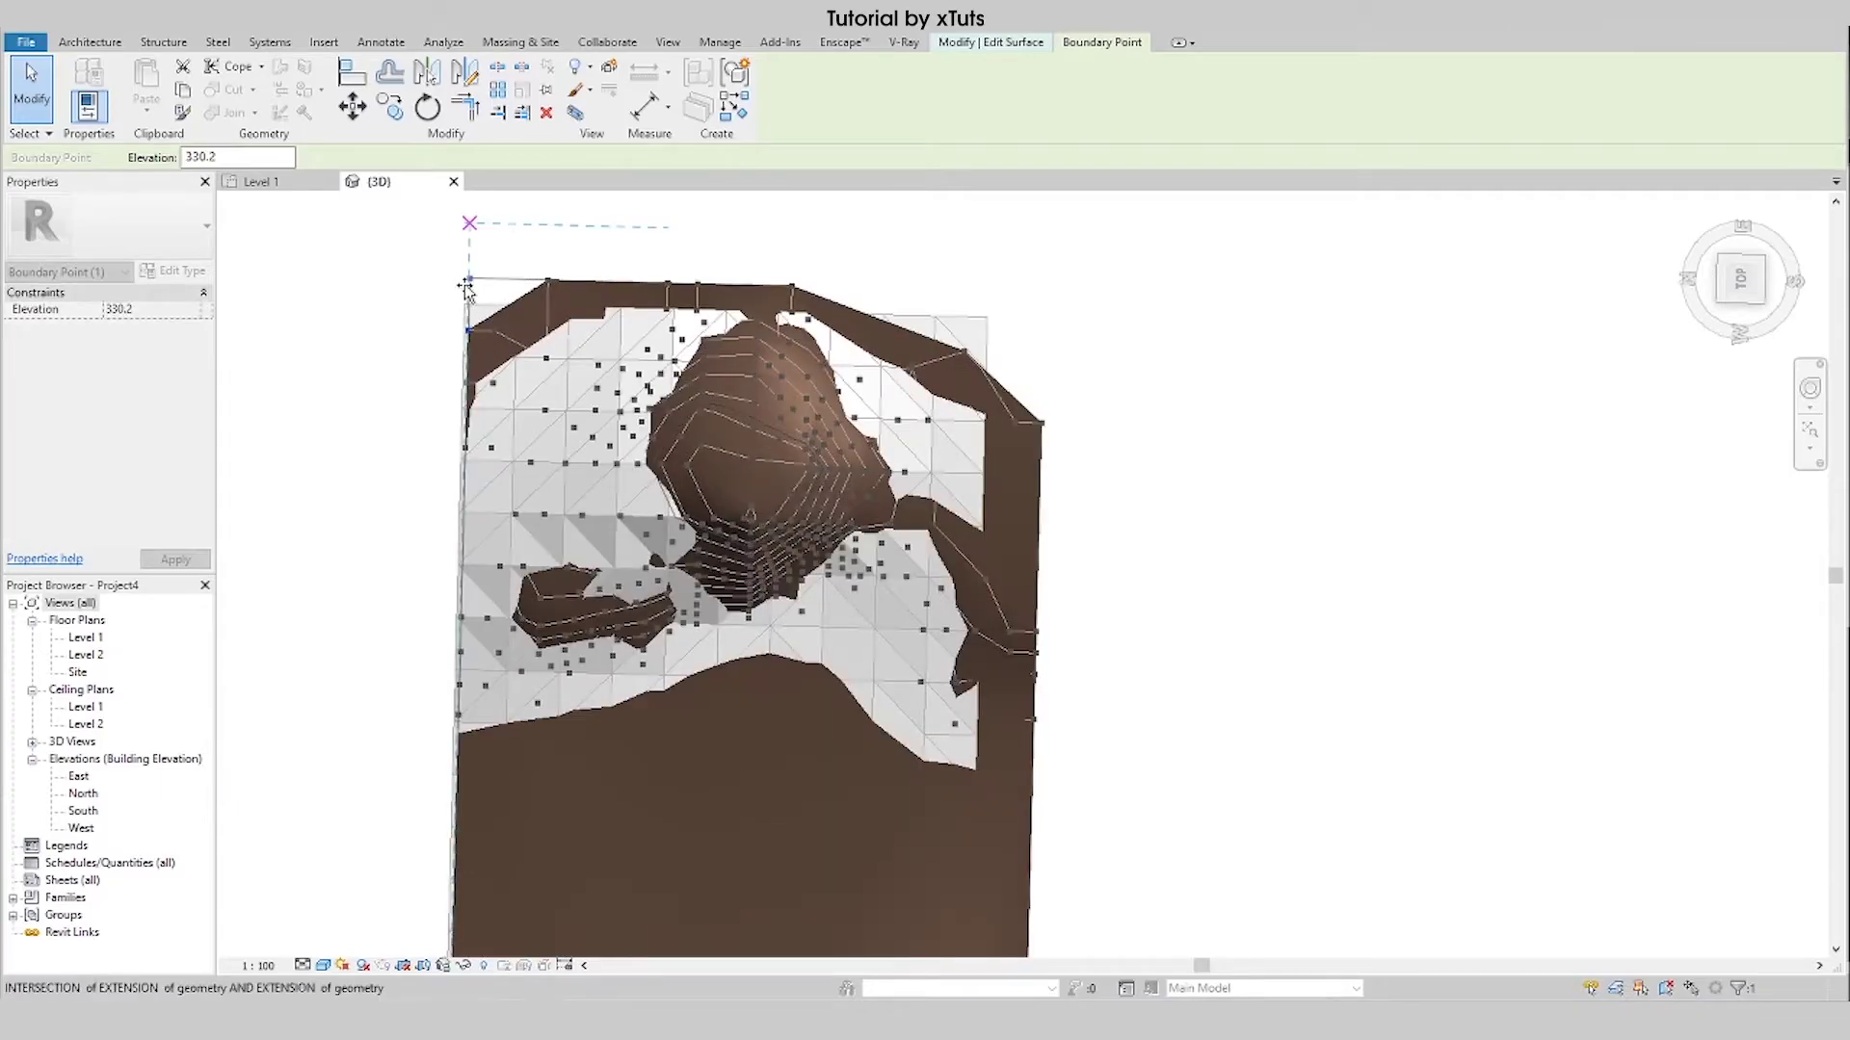
pyautogui.click(964, 351)
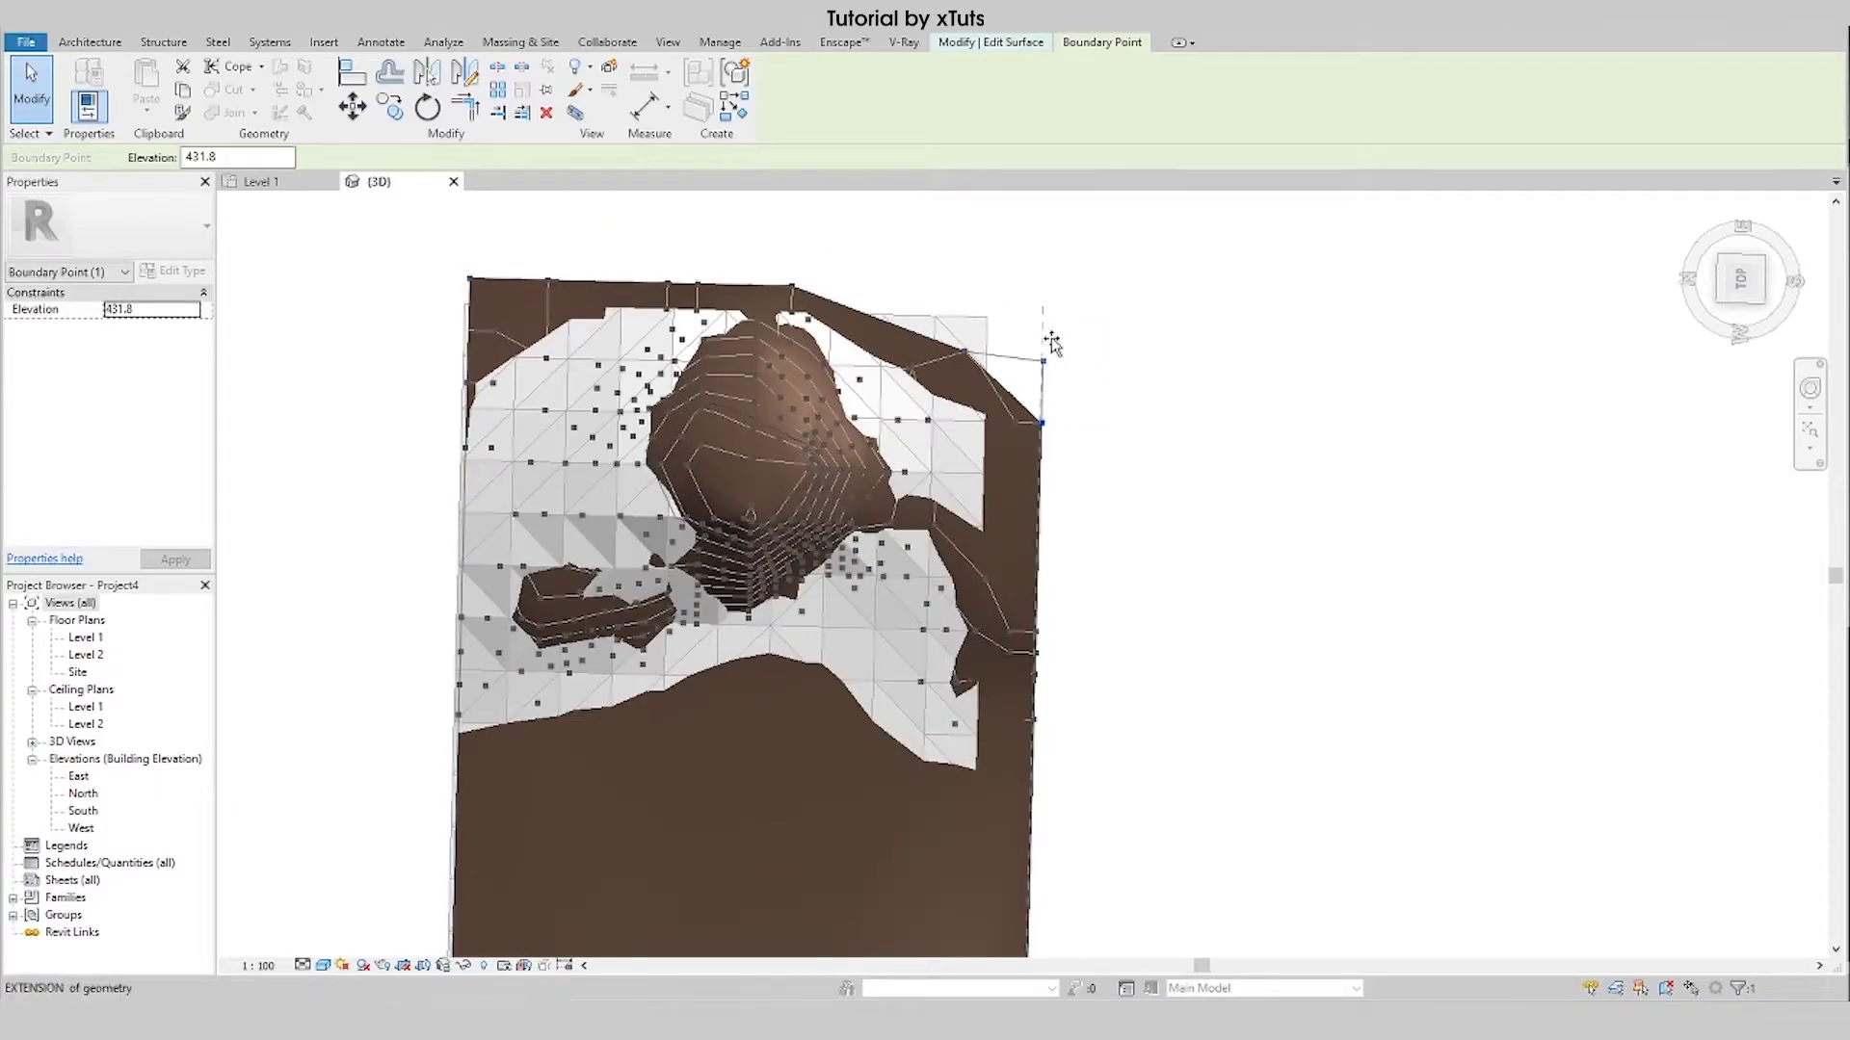
pyautogui.moveTo(1045, 424); pyautogui.dragTo(1044, 293)
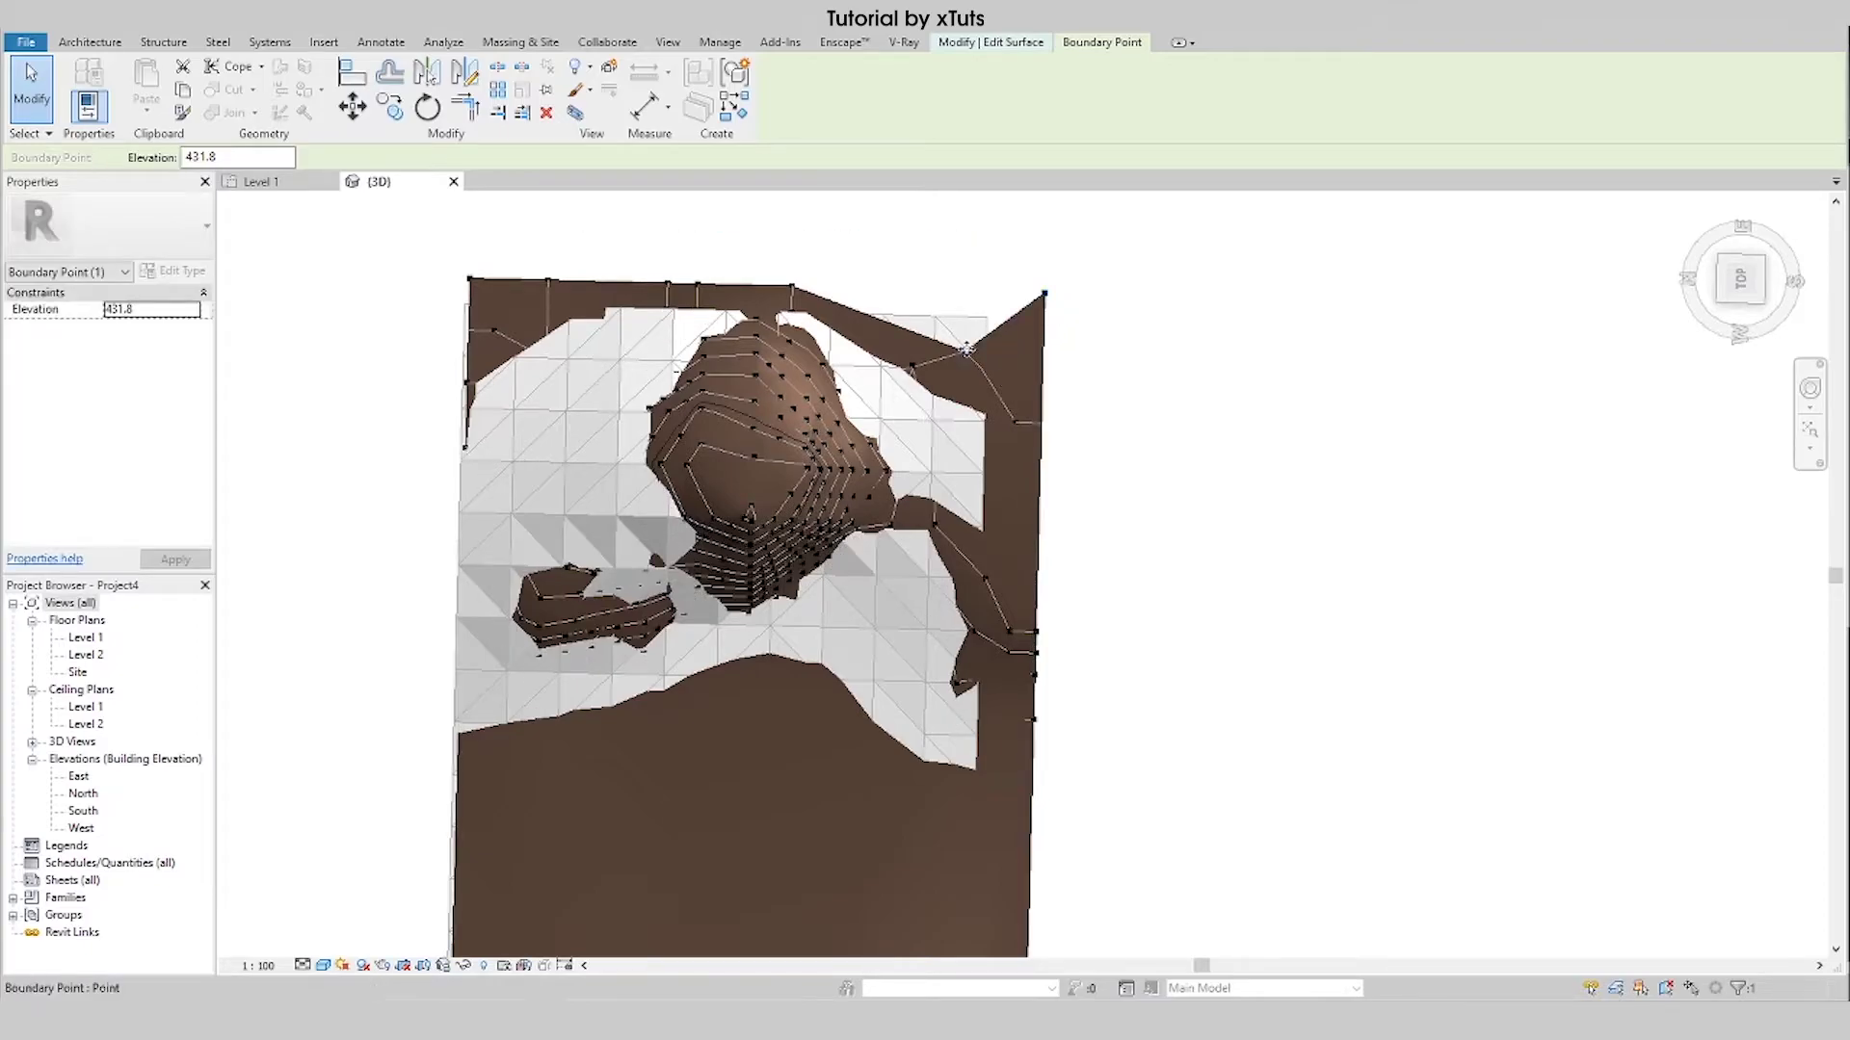
pyautogui.moveTo(964, 351); pyautogui.dragTo(957, 289)
pyautogui.click(1135, 457)
pyautogui.scroll(-3, 1135, 457)
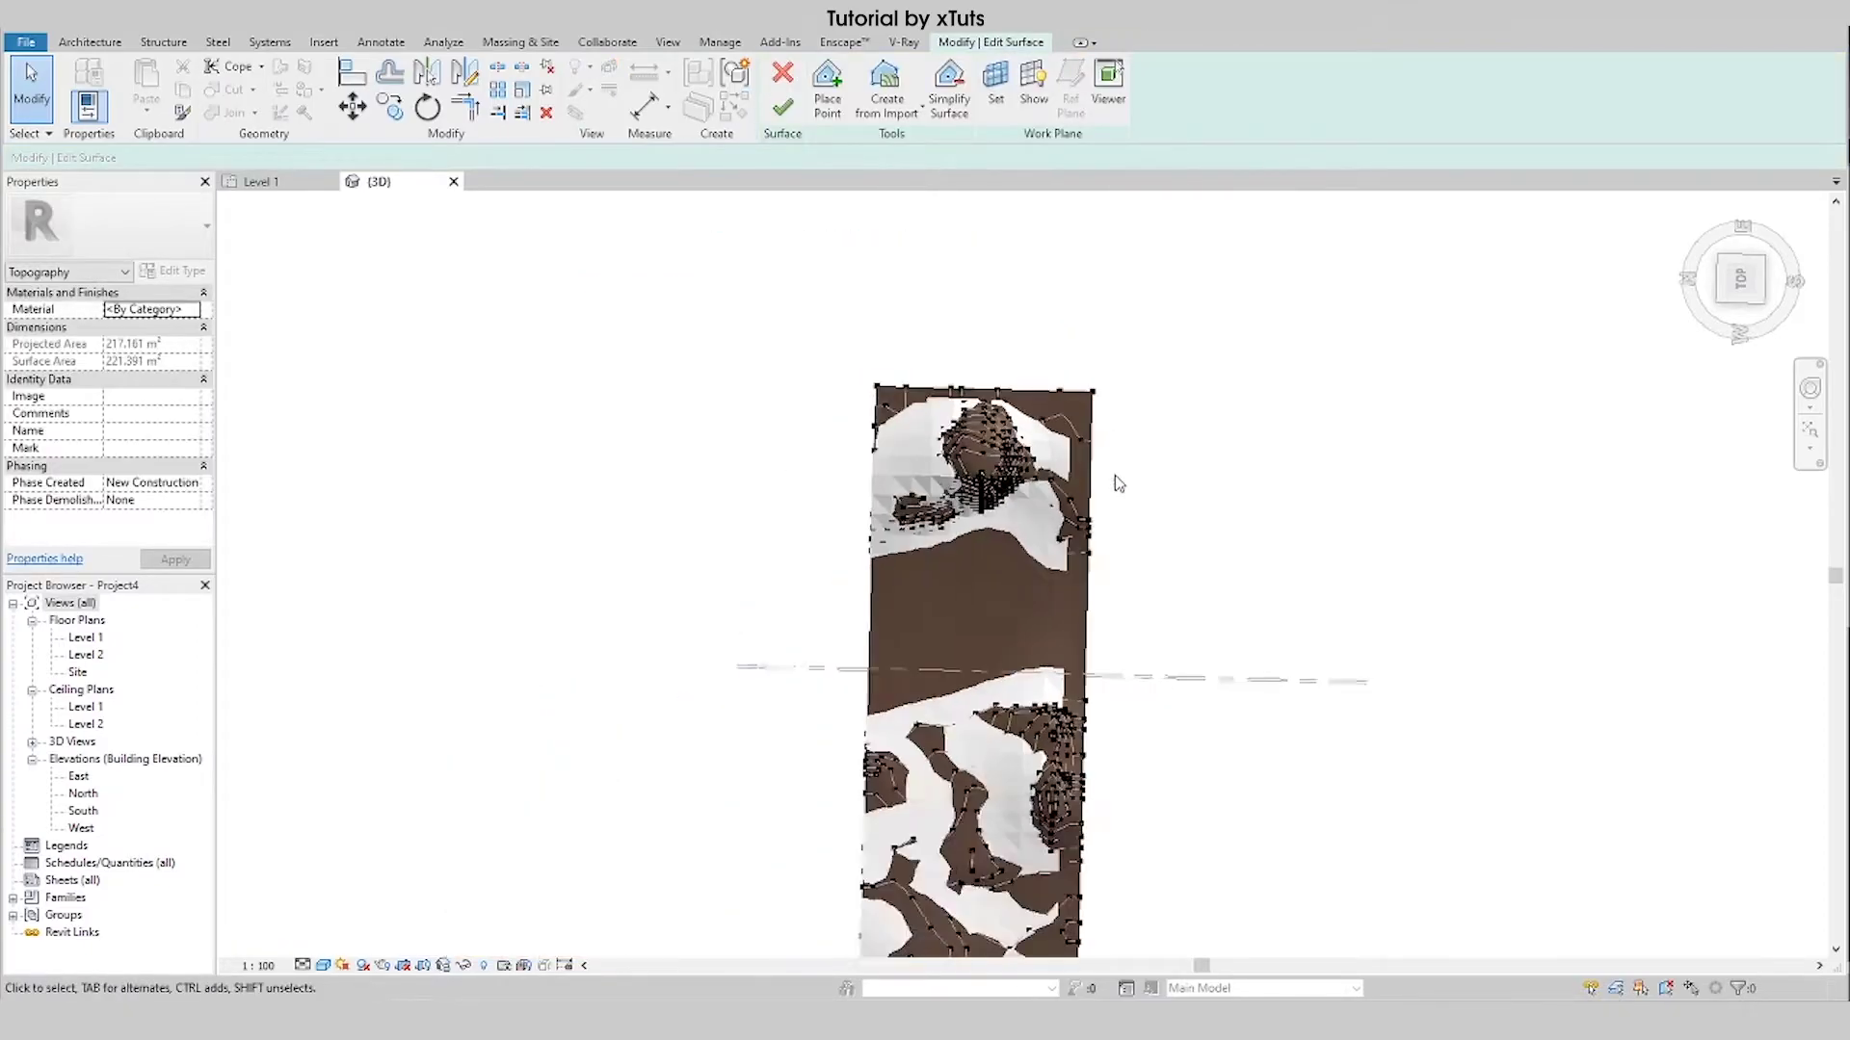
pyautogui.keyDown('shift'); pyautogui.moveTo(1113, 476); pyautogui.dragTo(1277, 692, button='middle'); pyautogui.keyUp('shift')
pyautogui.scroll(3, 1276, 692)
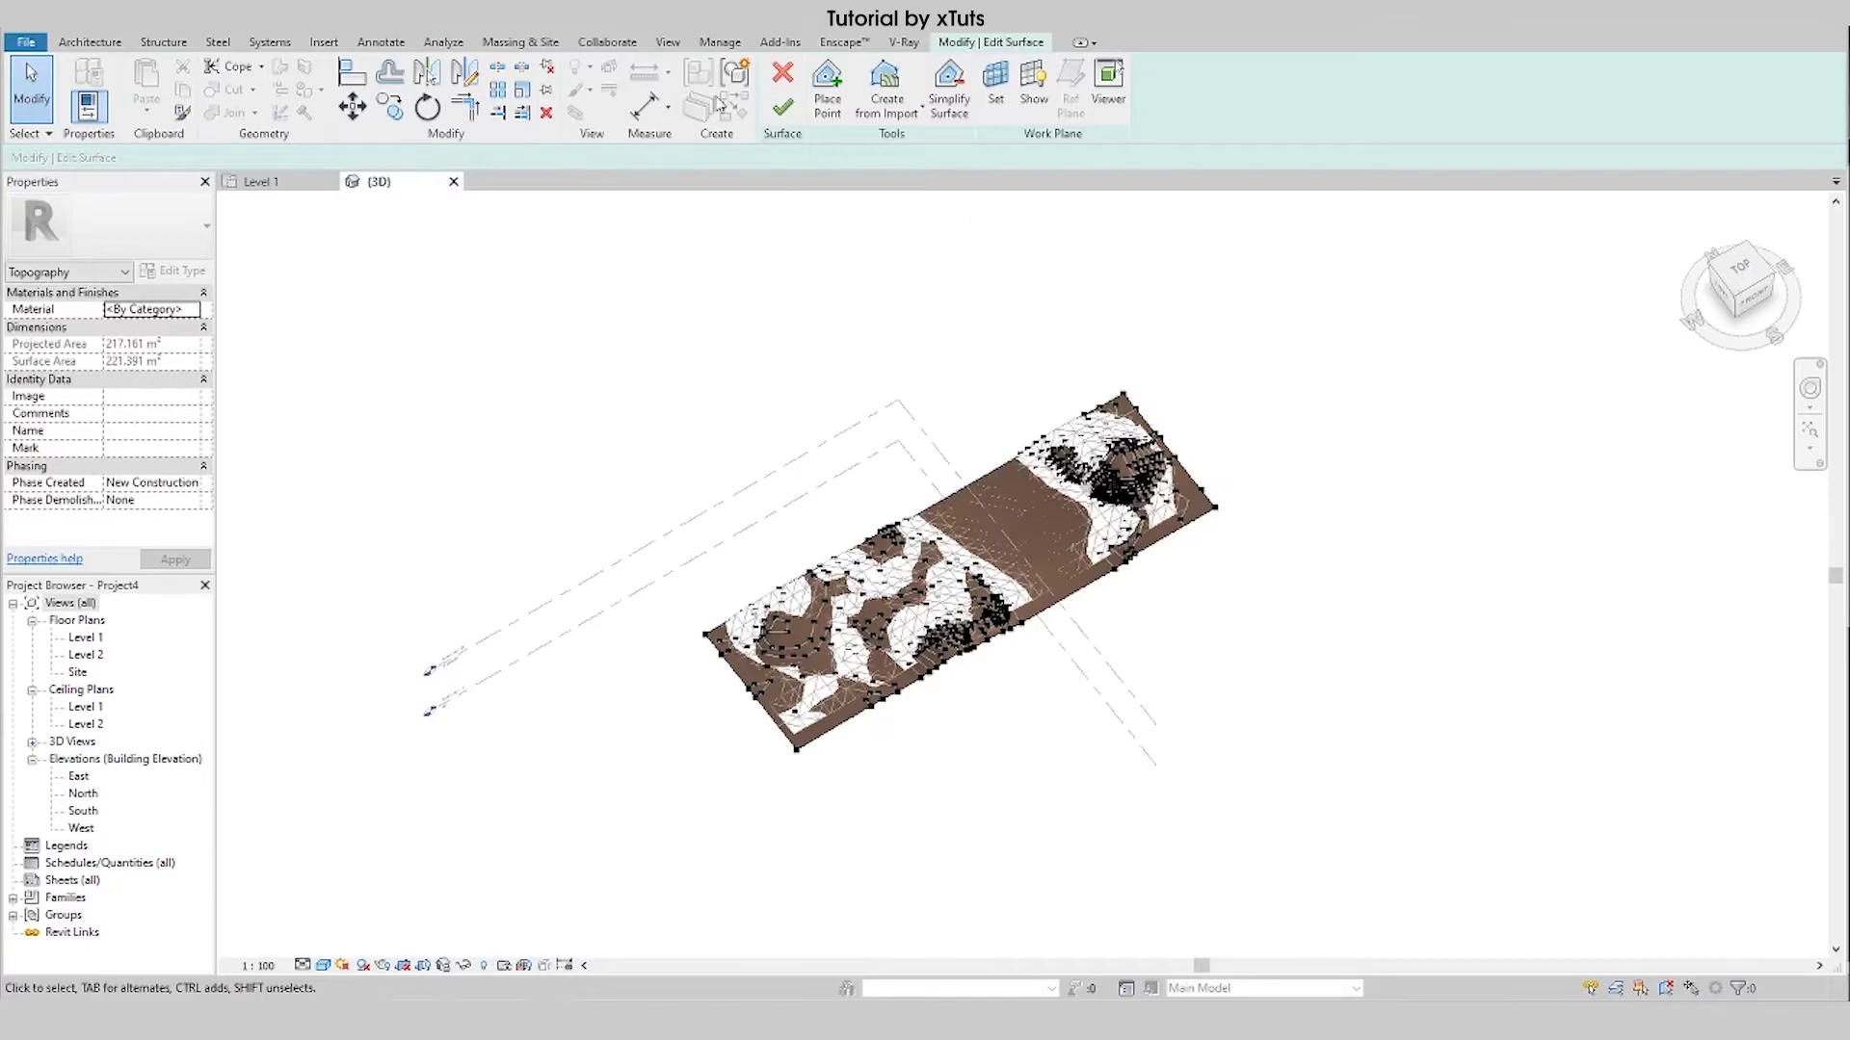
pyautogui.click(782, 106)
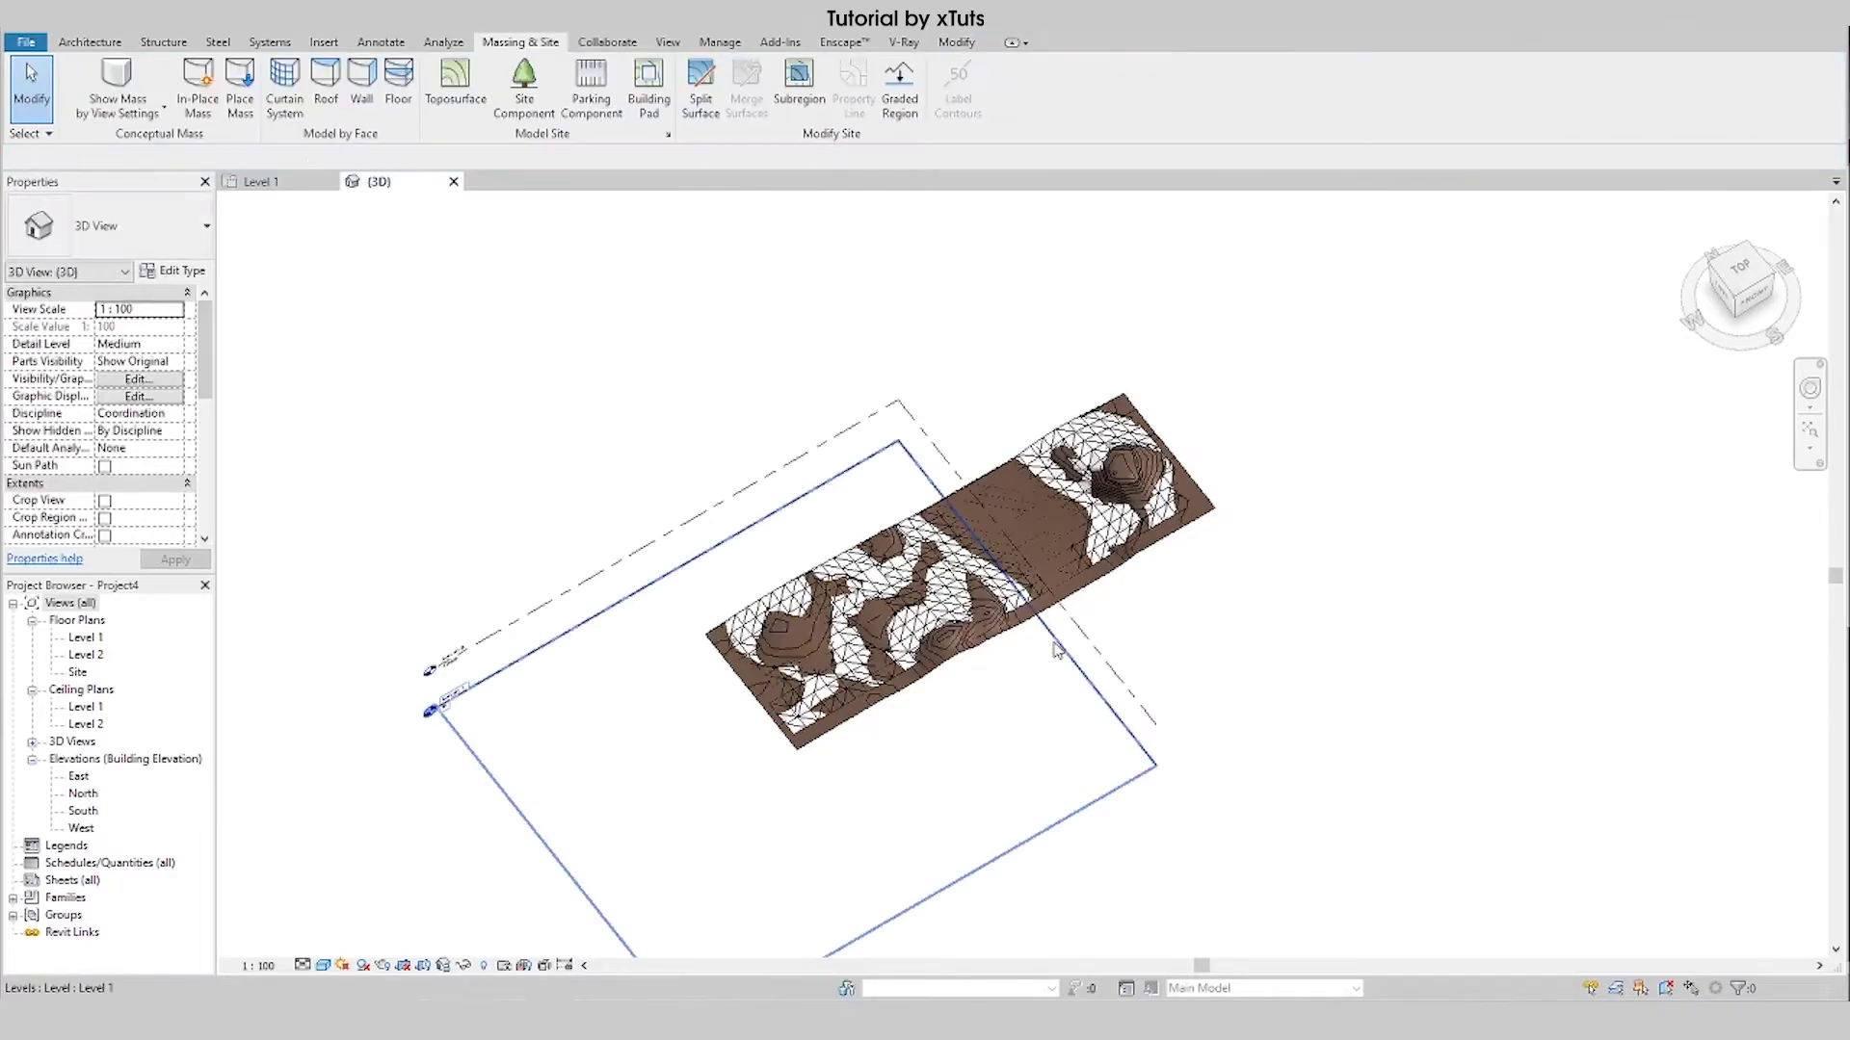
pyautogui.scroll(5, 1094, 458)
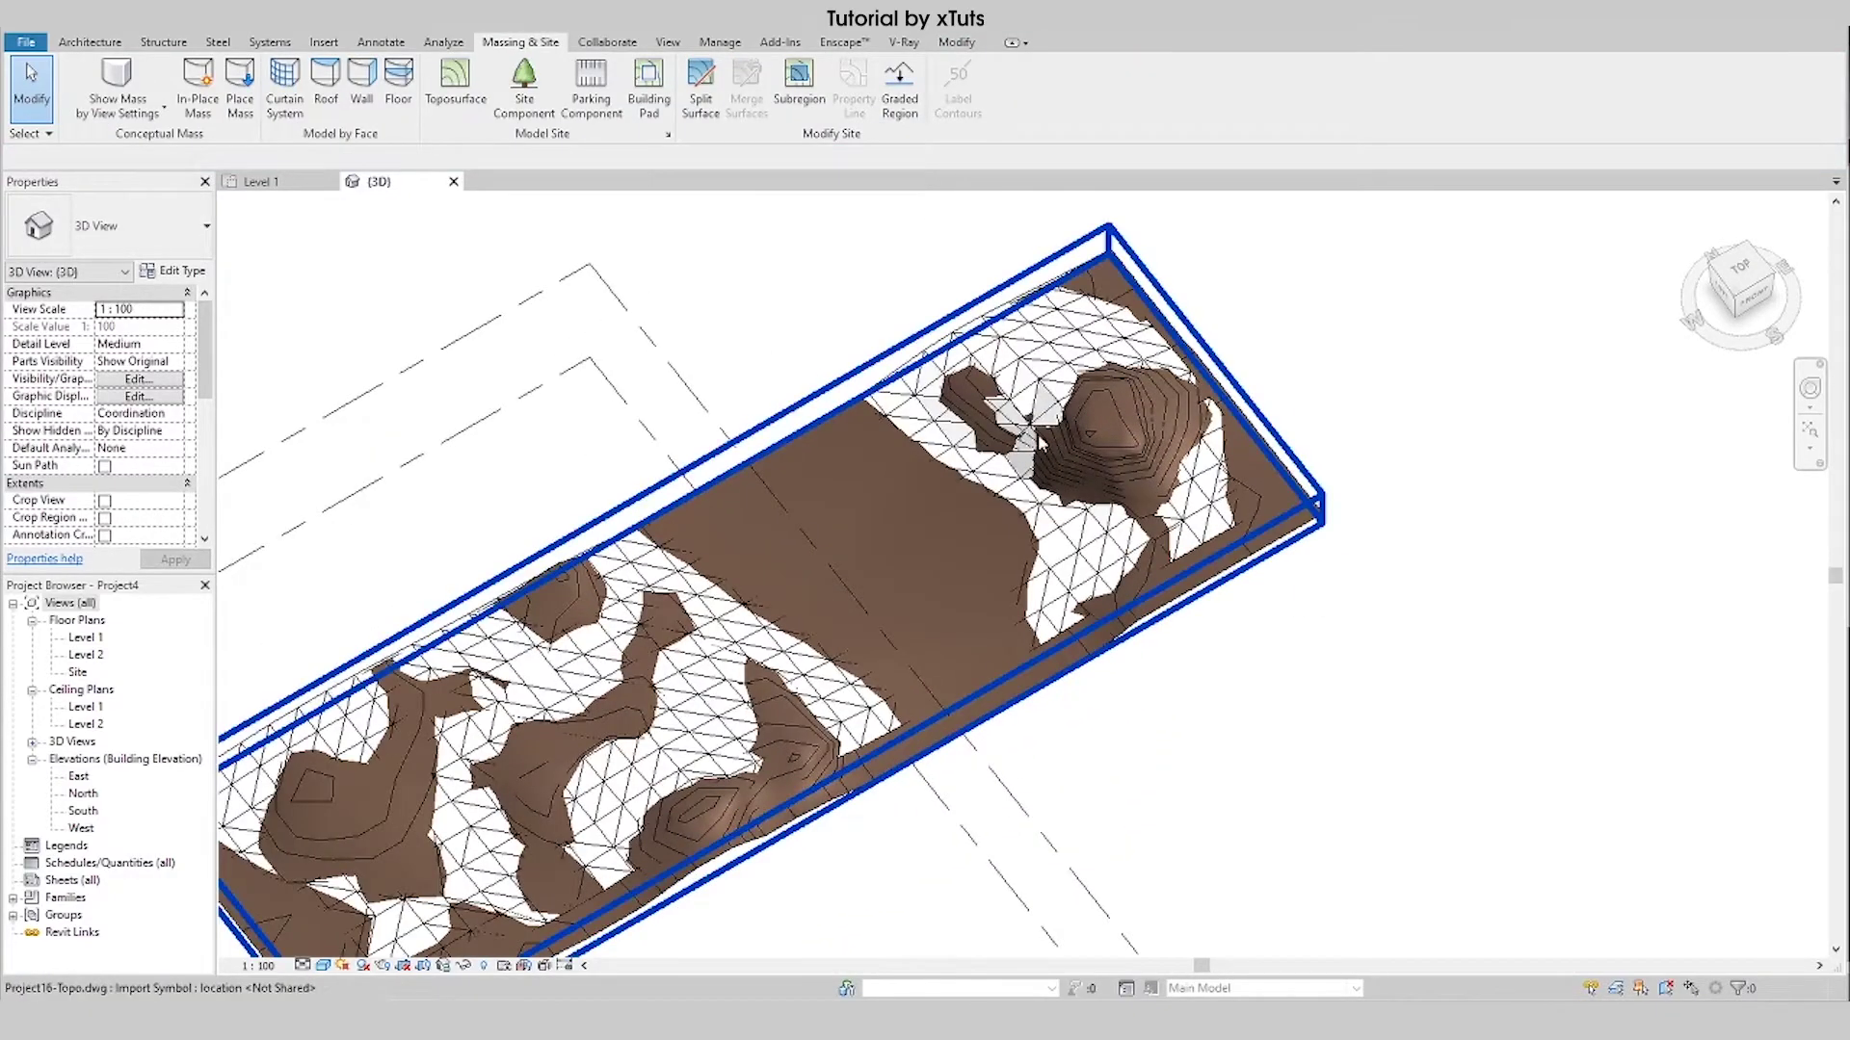
# Delete the topography layer from the linked Project16-Topo.dwg.
pyautogui.click(1040, 443)
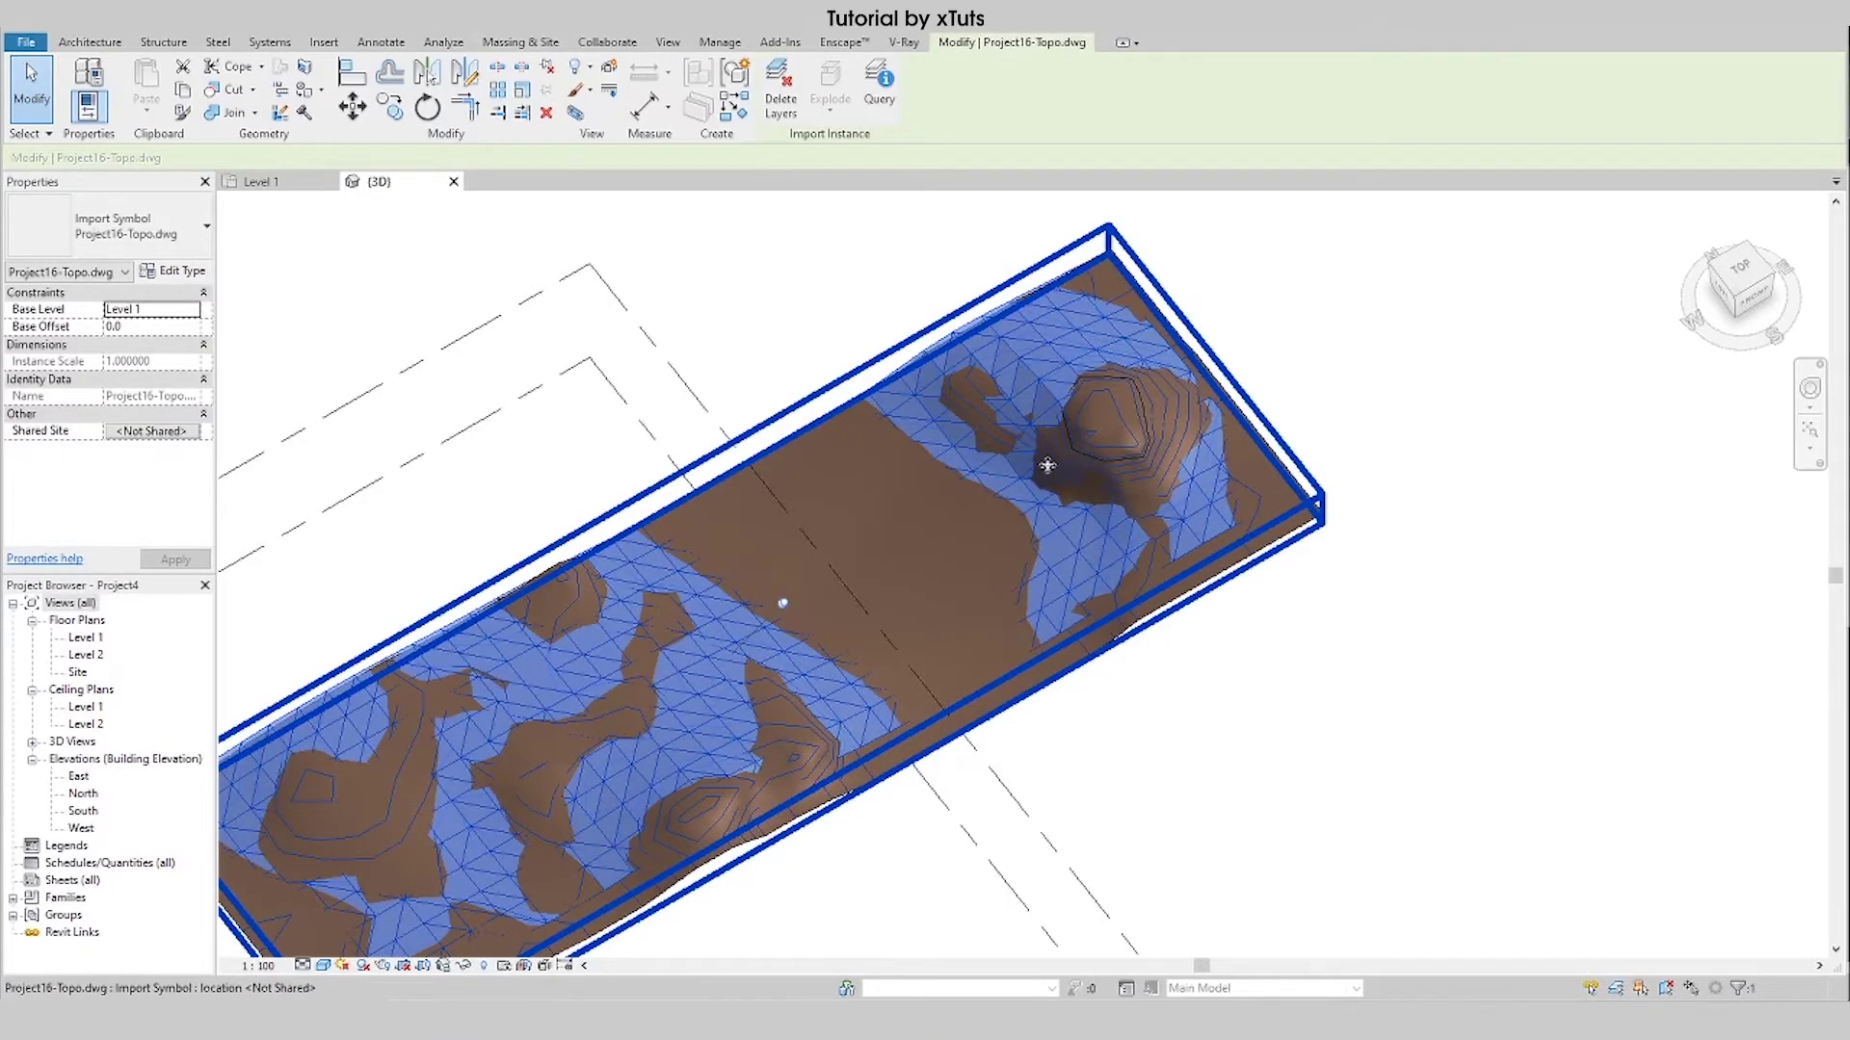
pyautogui.scroll(-2, 1113, 412)
pyautogui.scroll(-2, 1107, 407)
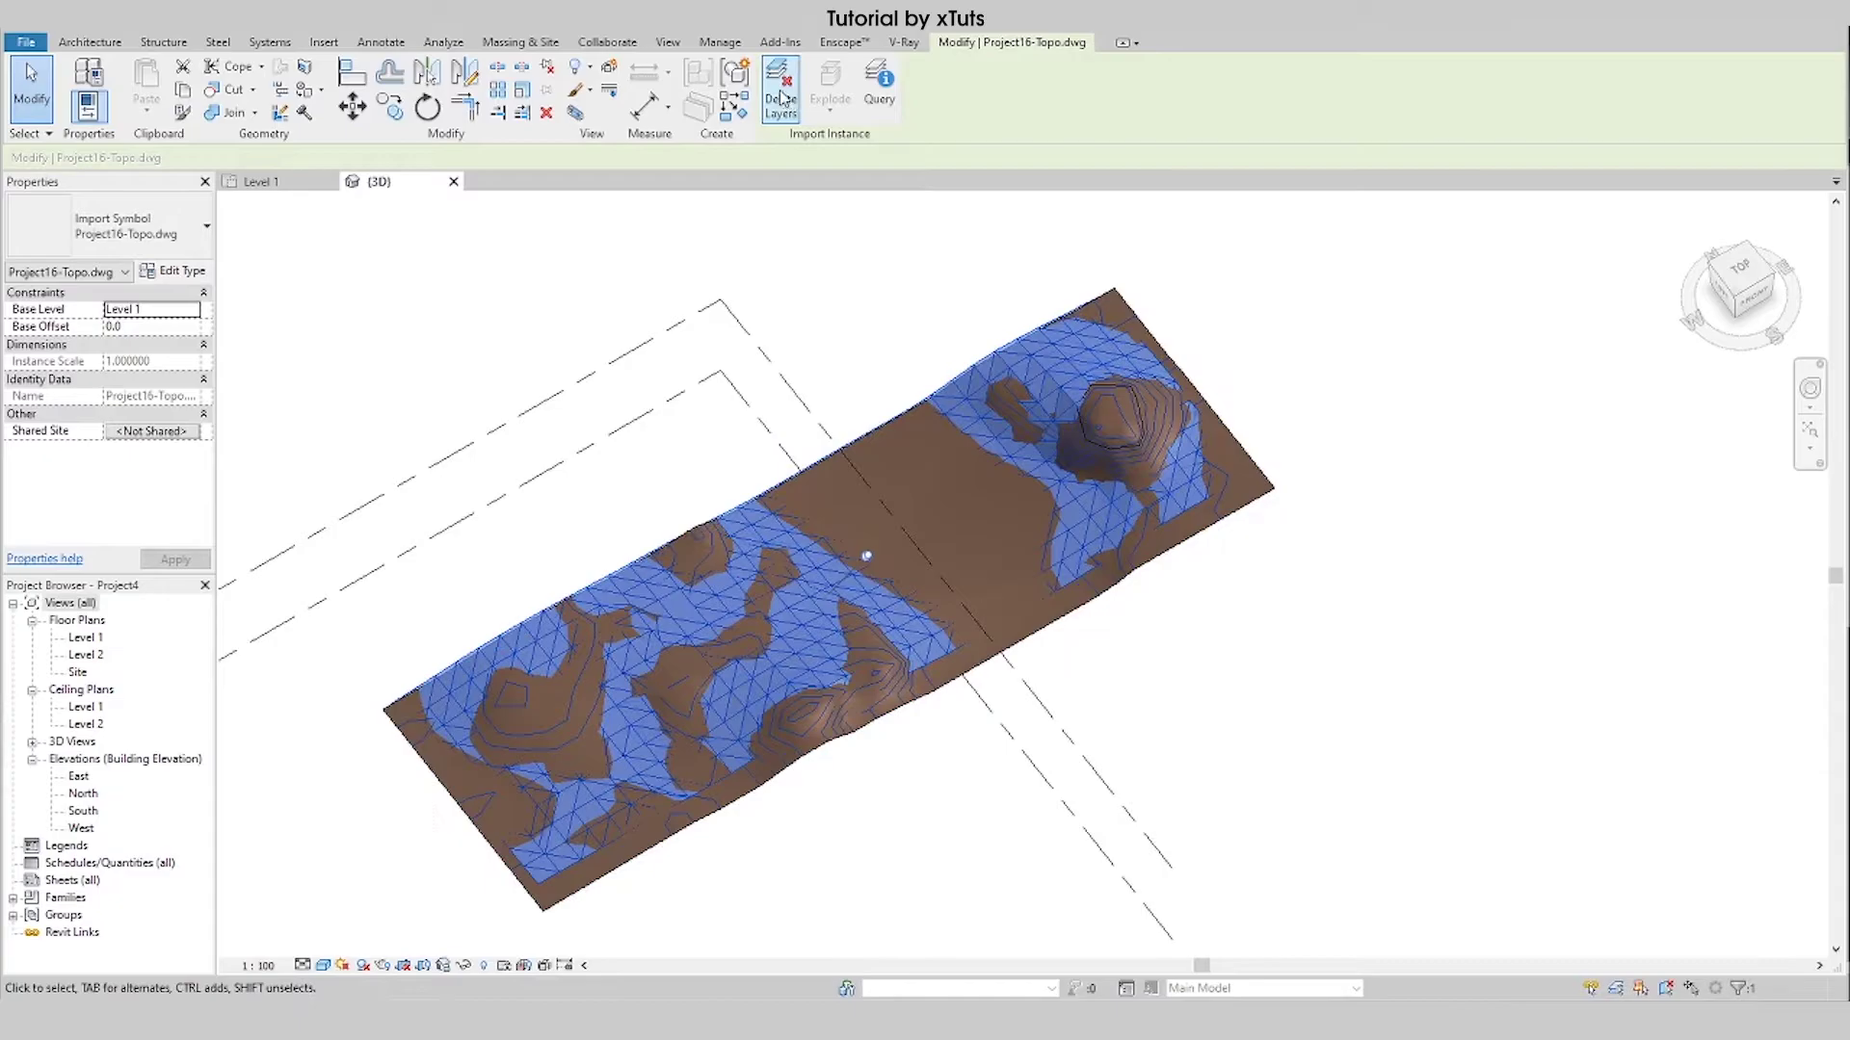
pyautogui.click(782, 96)
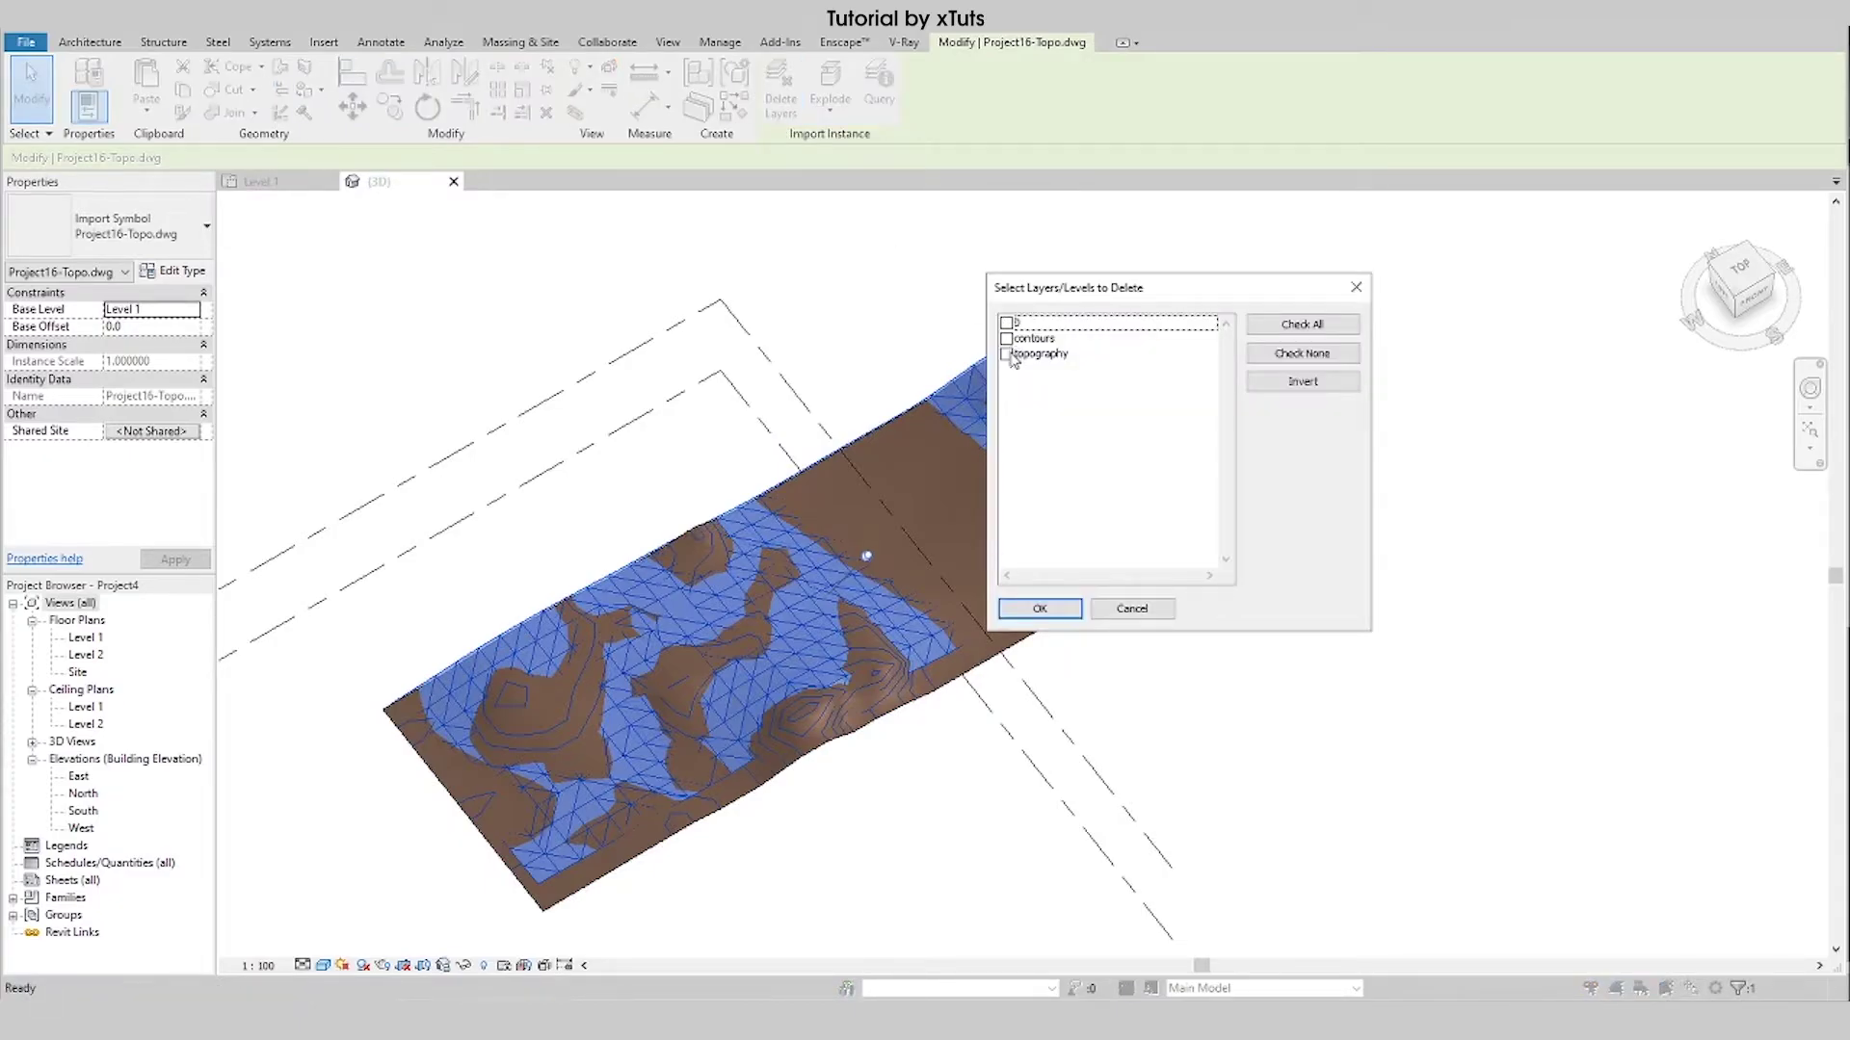
pyautogui.click(1007, 354)
pyautogui.click(1038, 609)
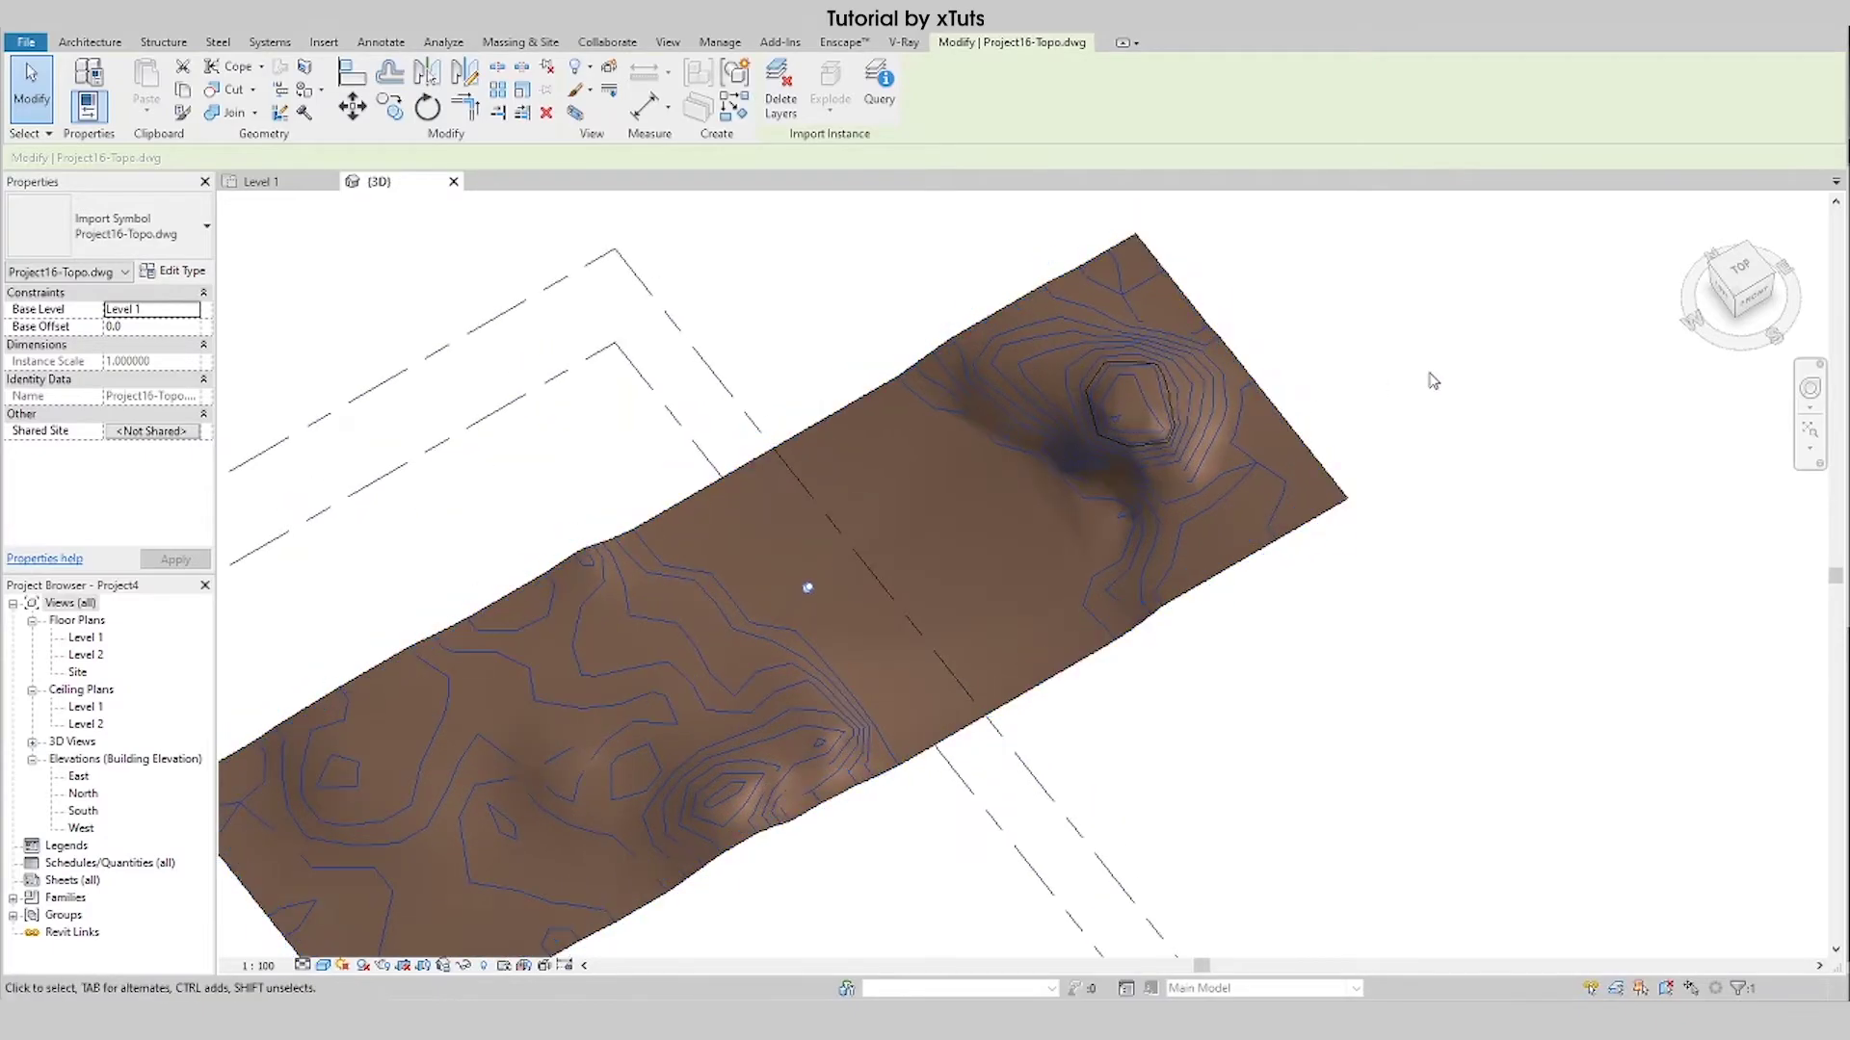
# Reselect the imported Topo drawing and delete its contours layer too.
pyautogui.click(1428, 379)
pyautogui.moveTo(973, 575)
pyautogui.keyDown('shift'); pyautogui.mouseDown(button='middle')
pyautogui.moveTo(1246, 541)
pyautogui.moveTo(1234, 512)
pyautogui.moveTo(986, 578)
pyautogui.moveTo(910, 578)
pyautogui.moveTo(1065, 475)
pyautogui.mouseUp(button='middle'); pyautogui.keyUp('shift')
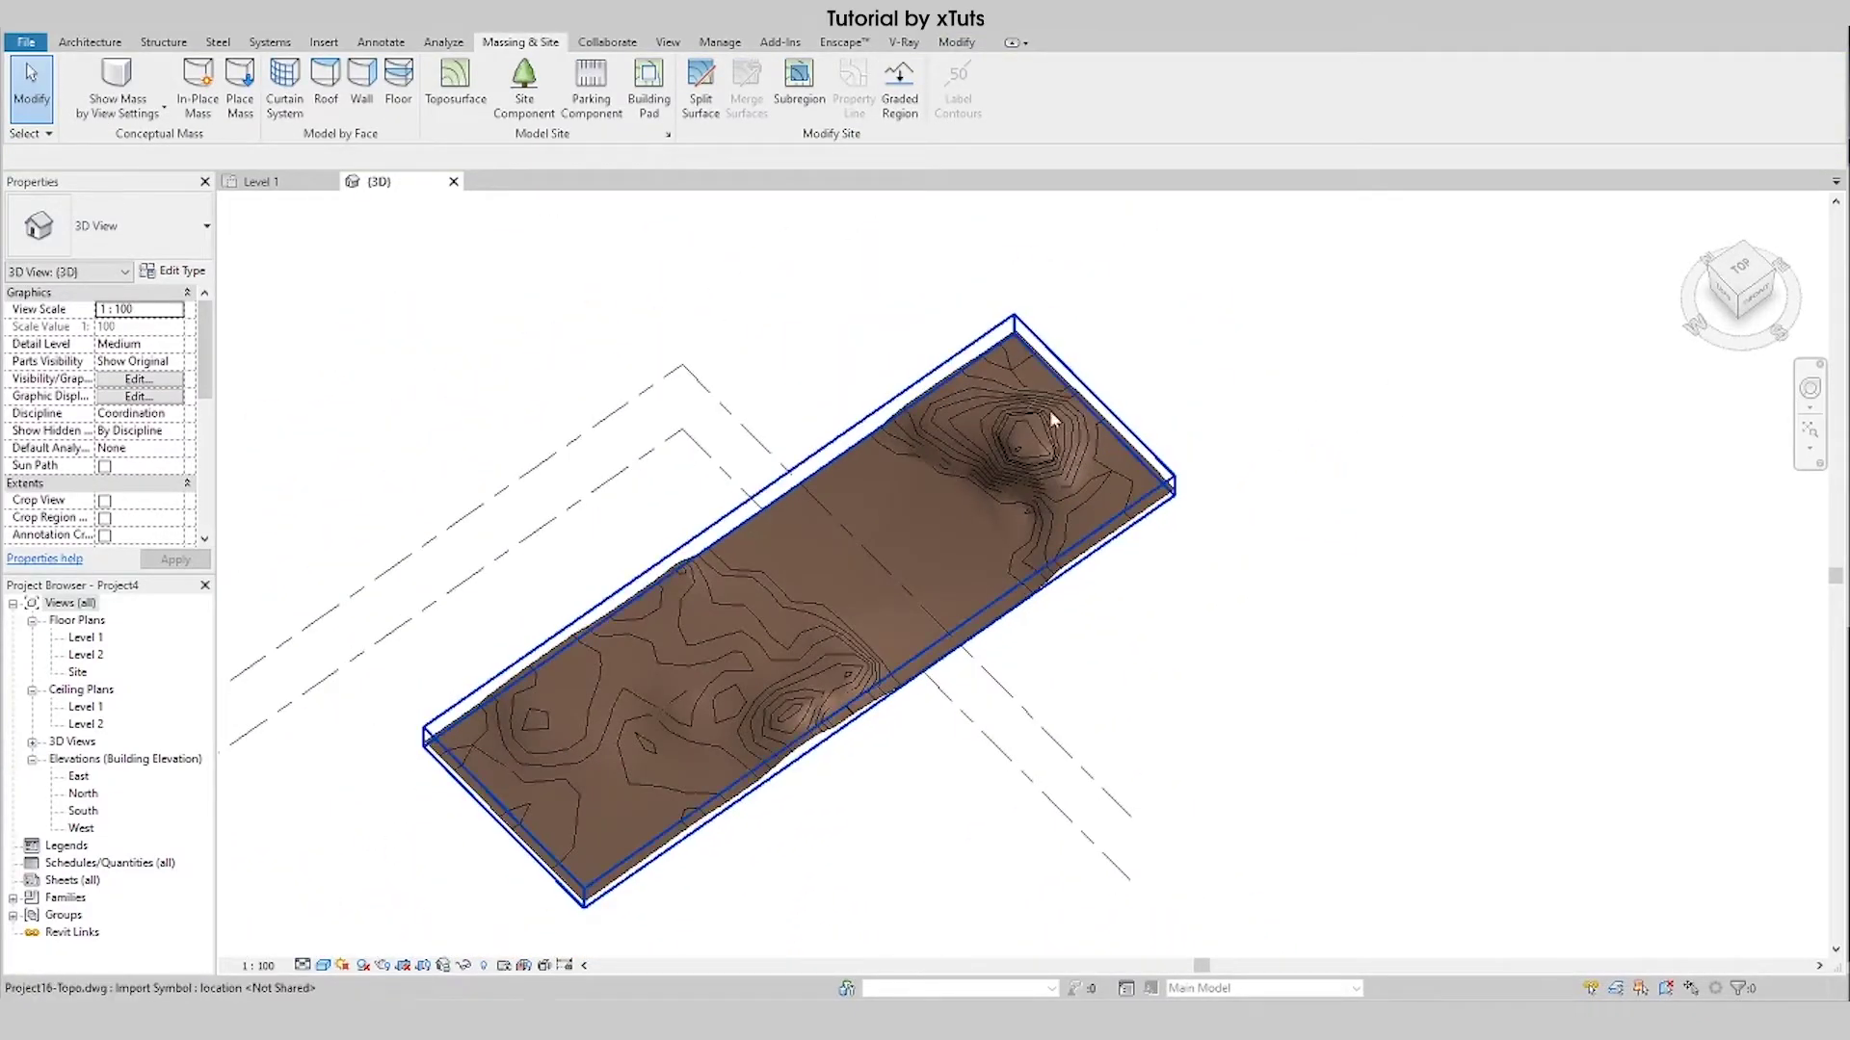
pyautogui.click(1021, 468)
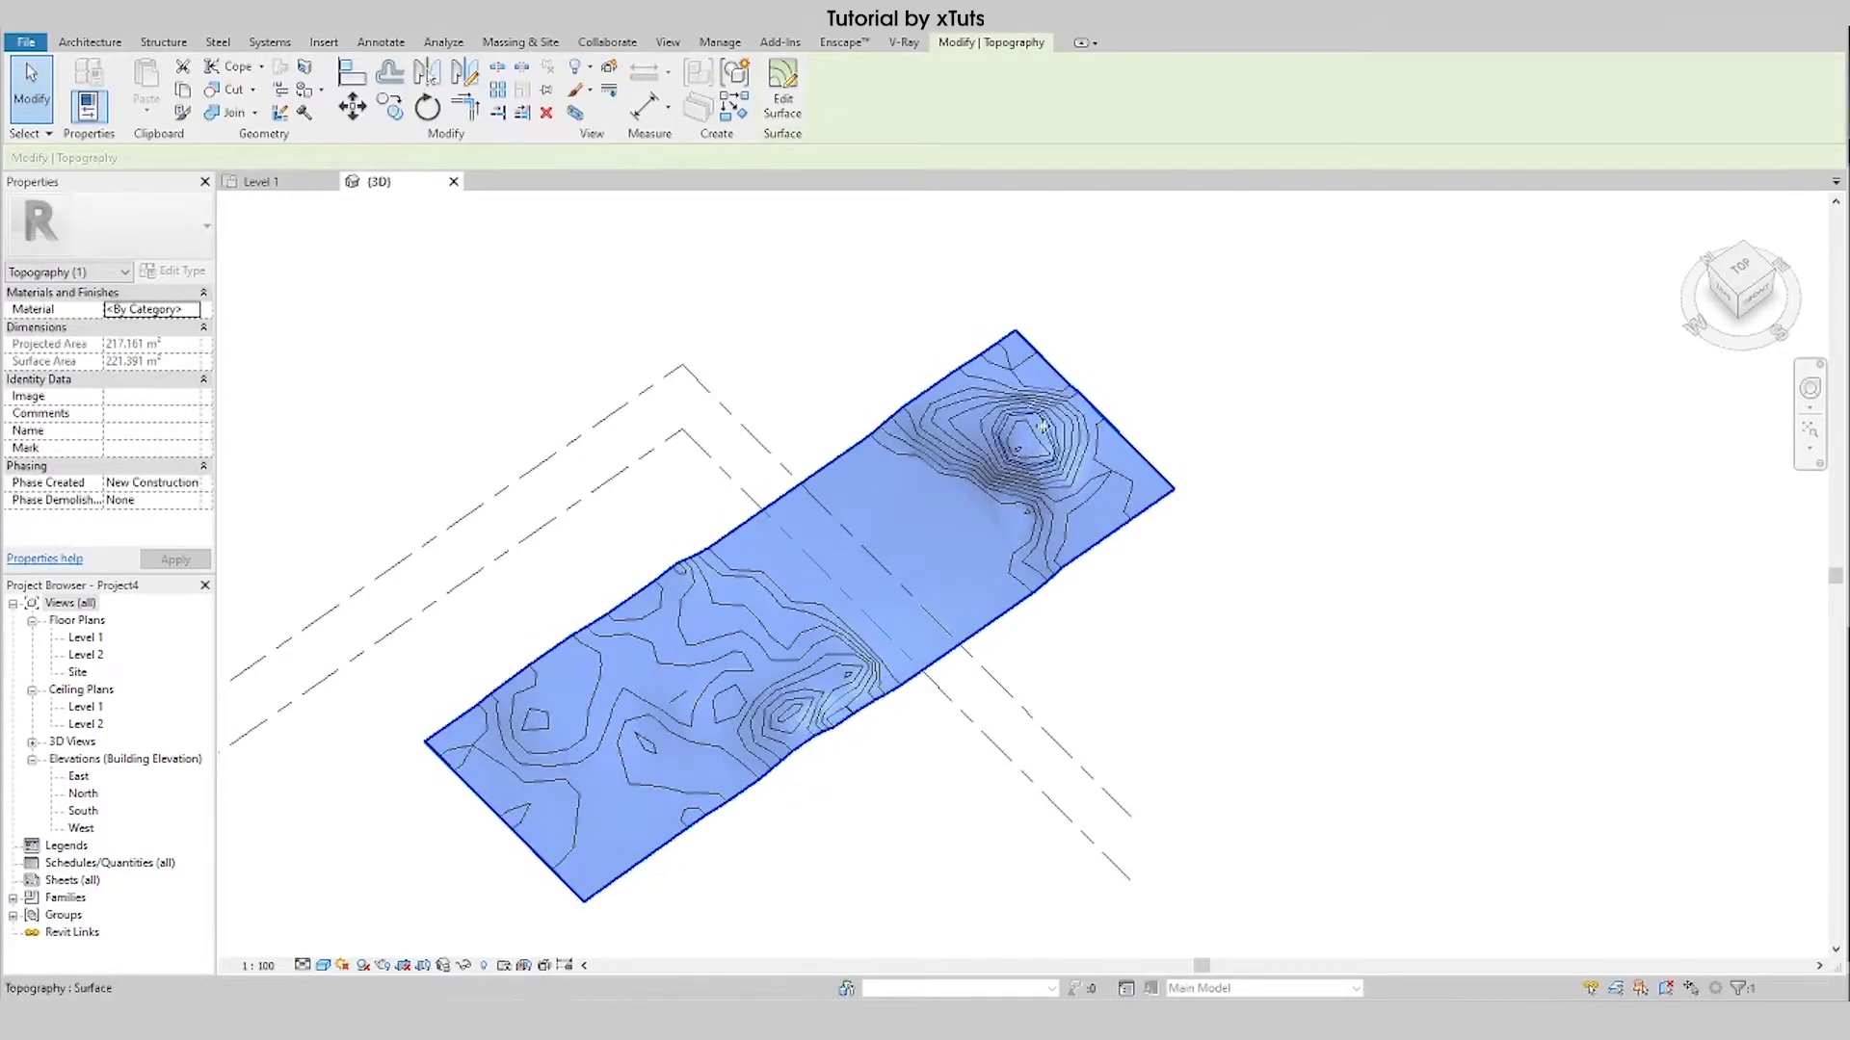
pyautogui.click(1035, 453)
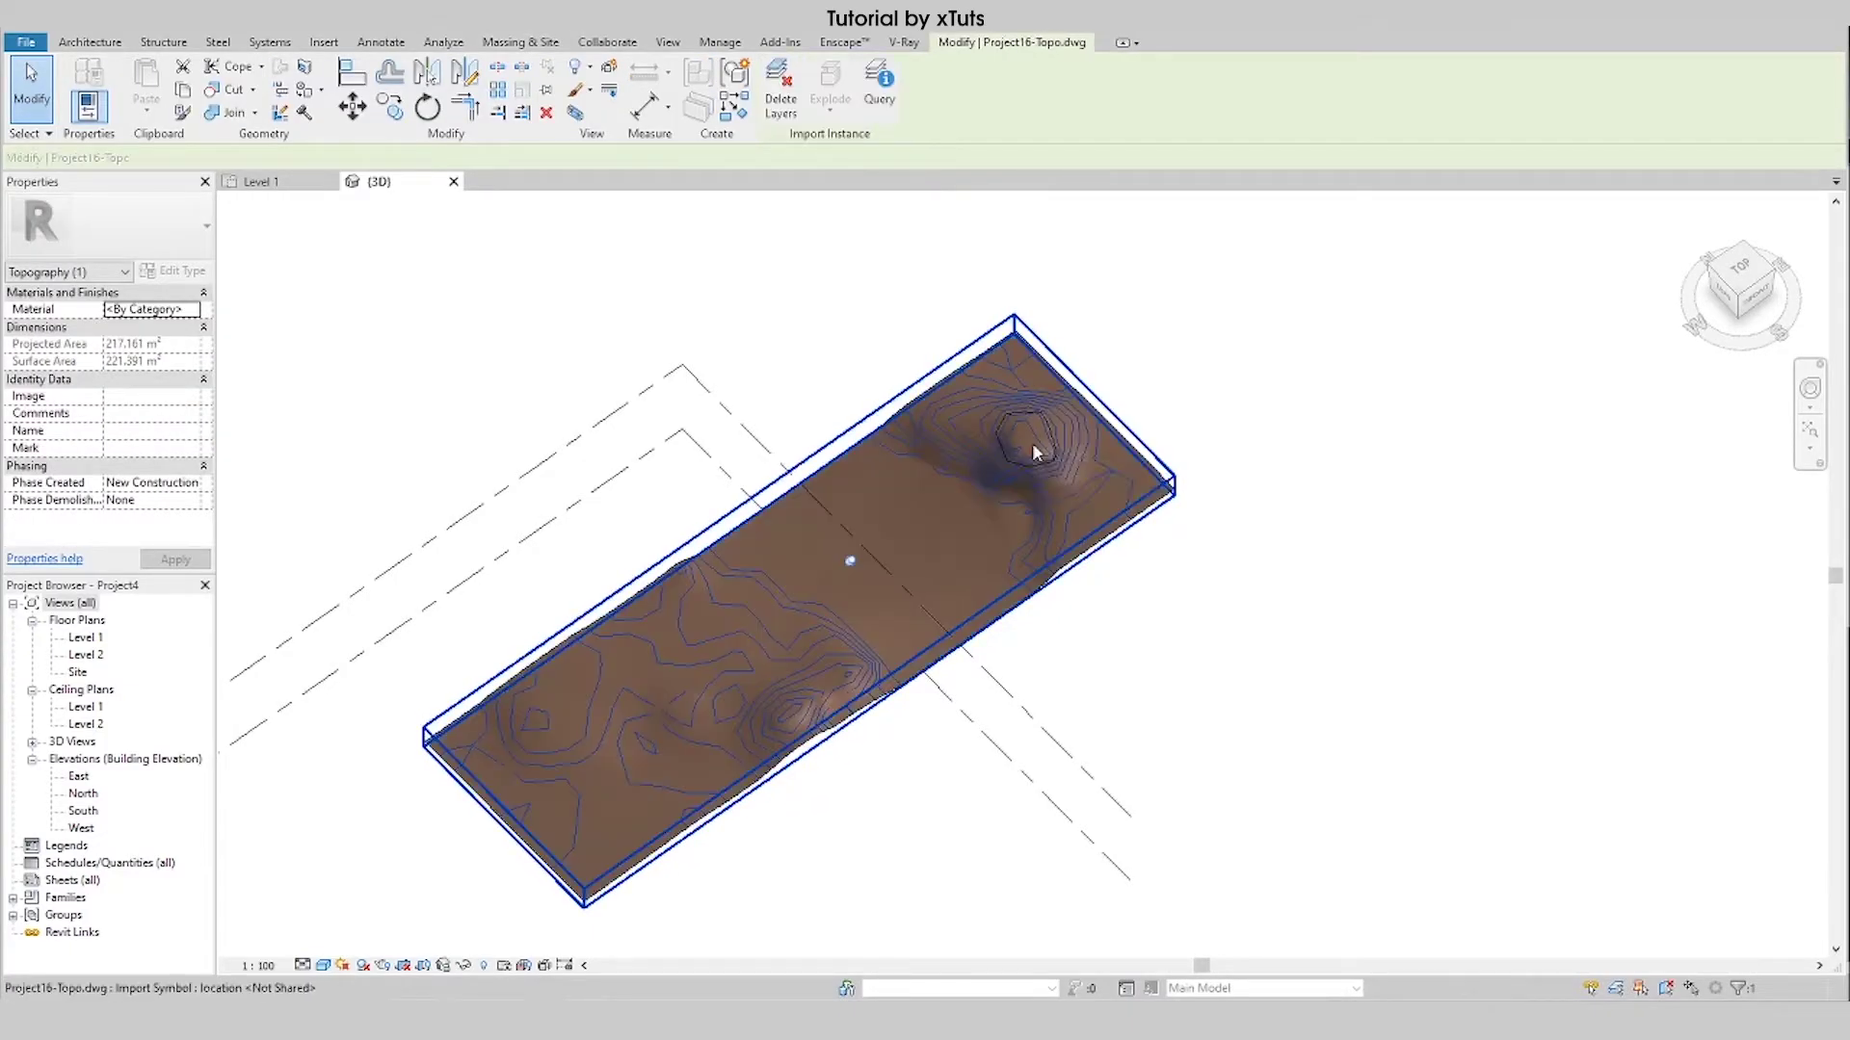
pyautogui.click(780, 96)
pyautogui.click(1006, 339)
pyautogui.click(1039, 608)
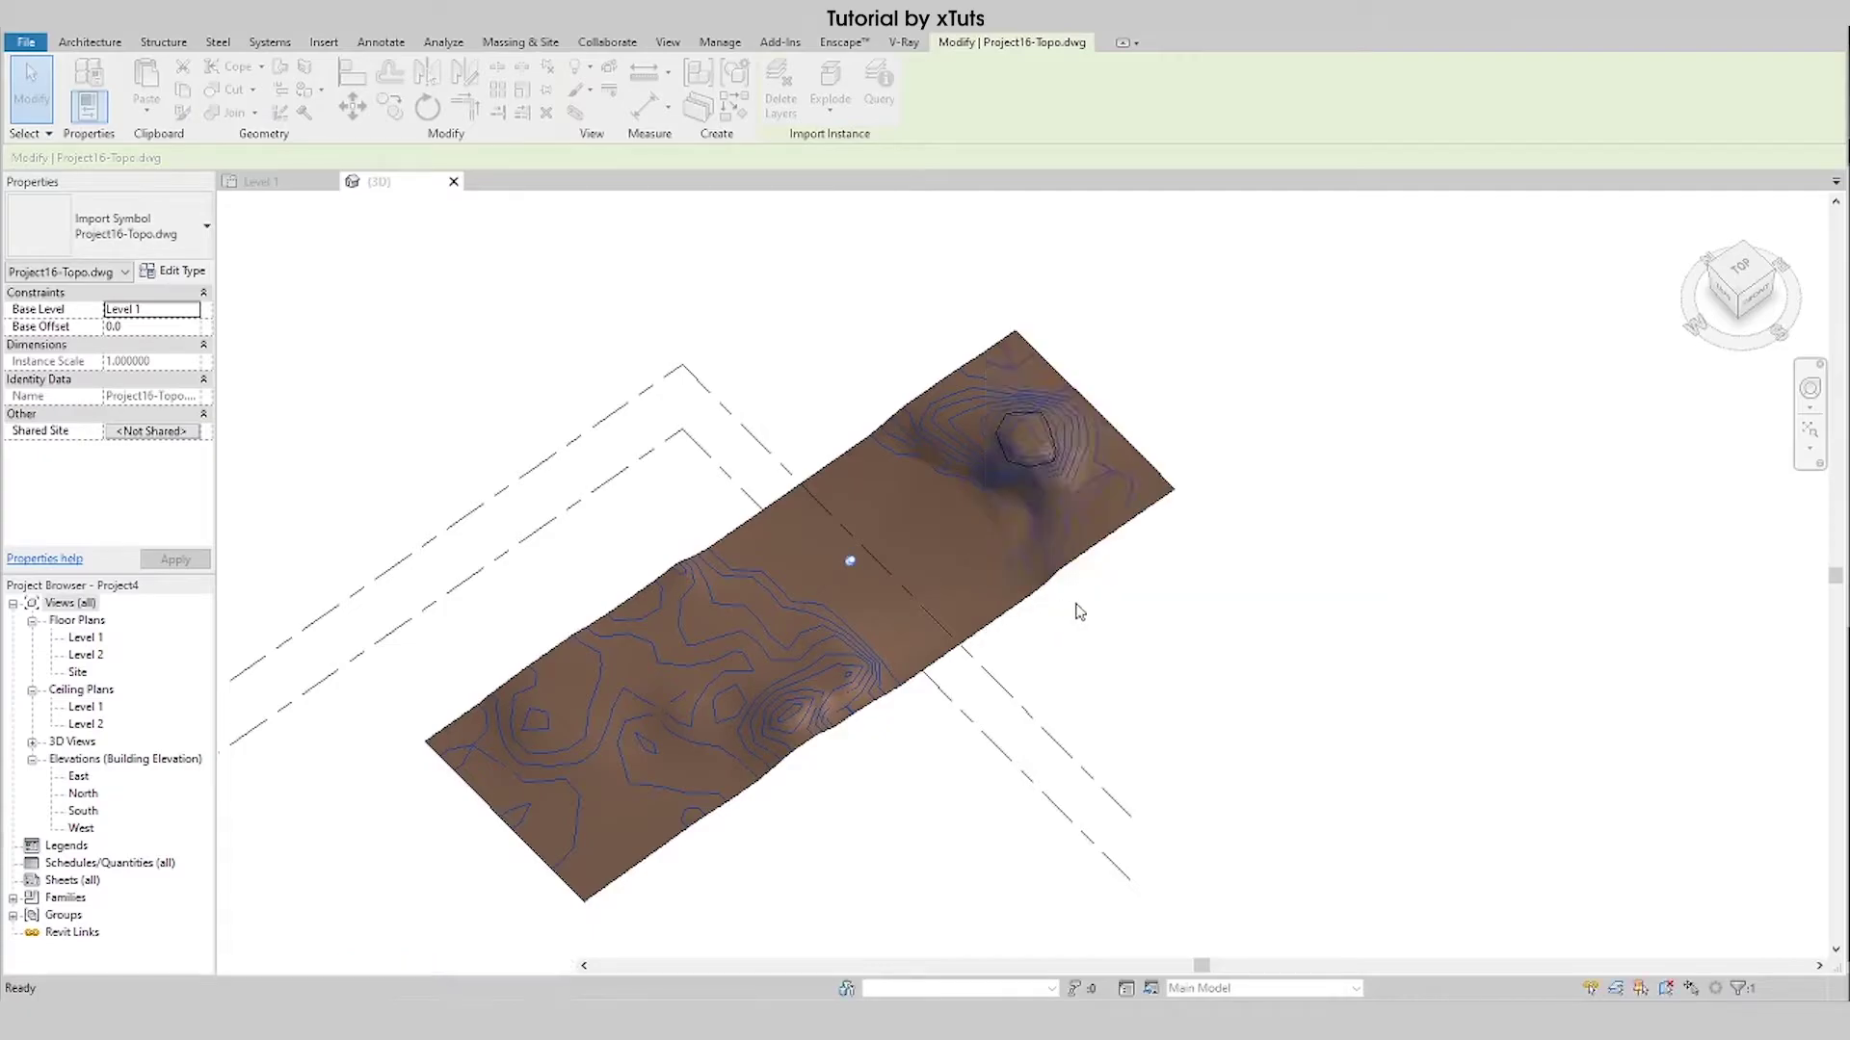
pyautogui.click(1173, 601)
pyautogui.keyDown('shift'); pyautogui.moveTo(1172, 602); pyautogui.dragTo(1040, 584, button='middle'); pyautogui.keyUp('shift')
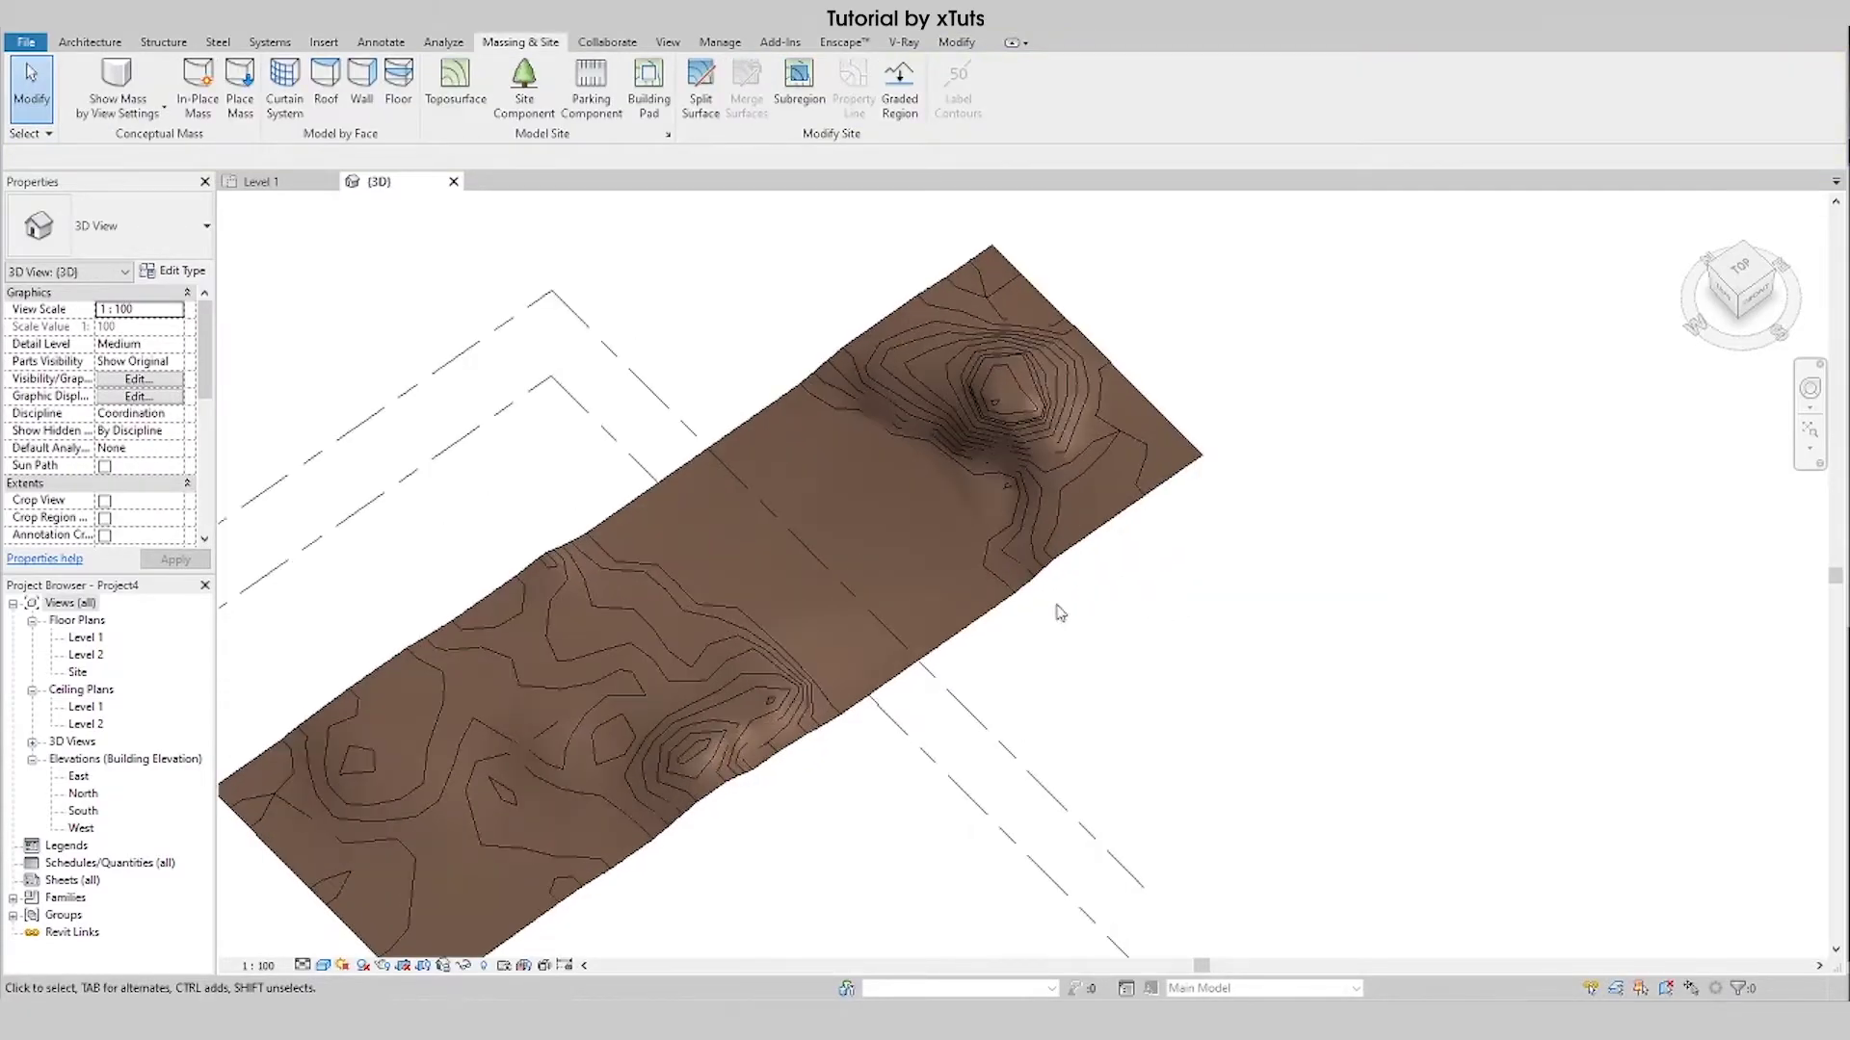
pyautogui.scroll(-2, 891, 487)
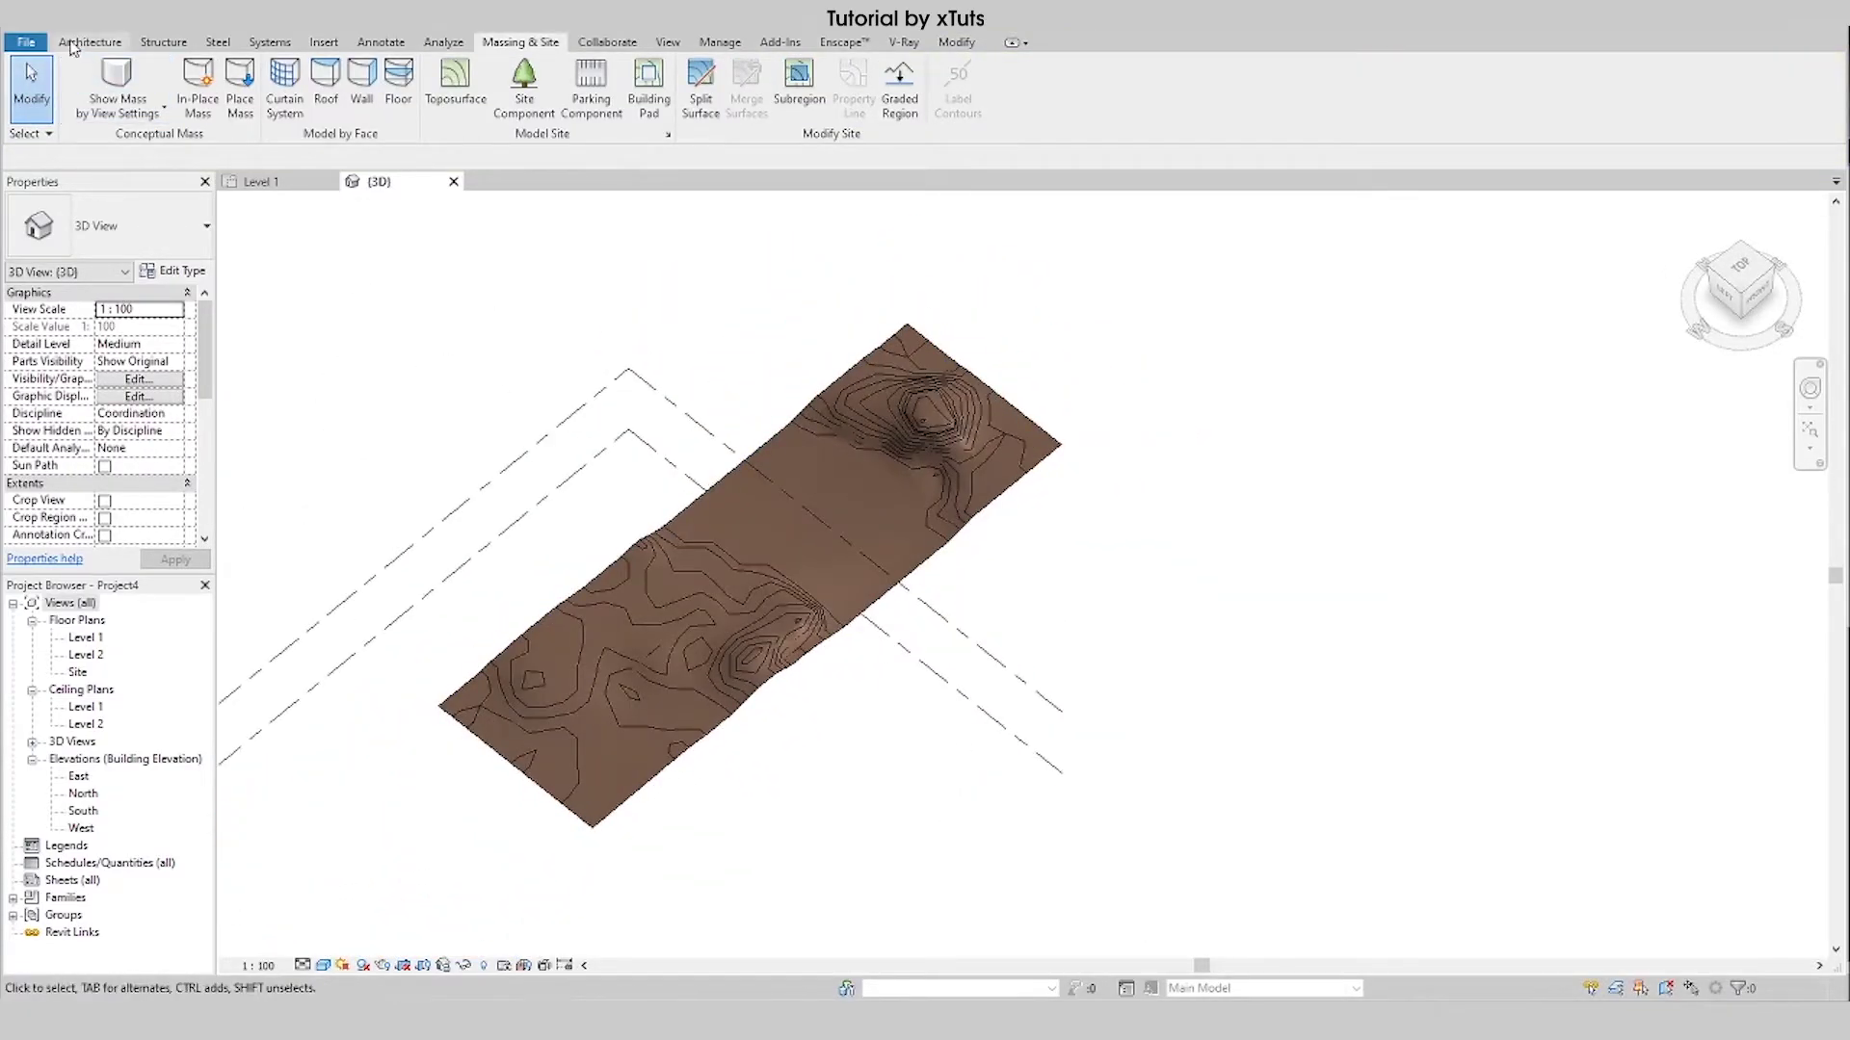
# Link Project16-Buildings.dwg into the project as a CAD link.
pyautogui.click(324, 41)
pyautogui.click(152, 89)
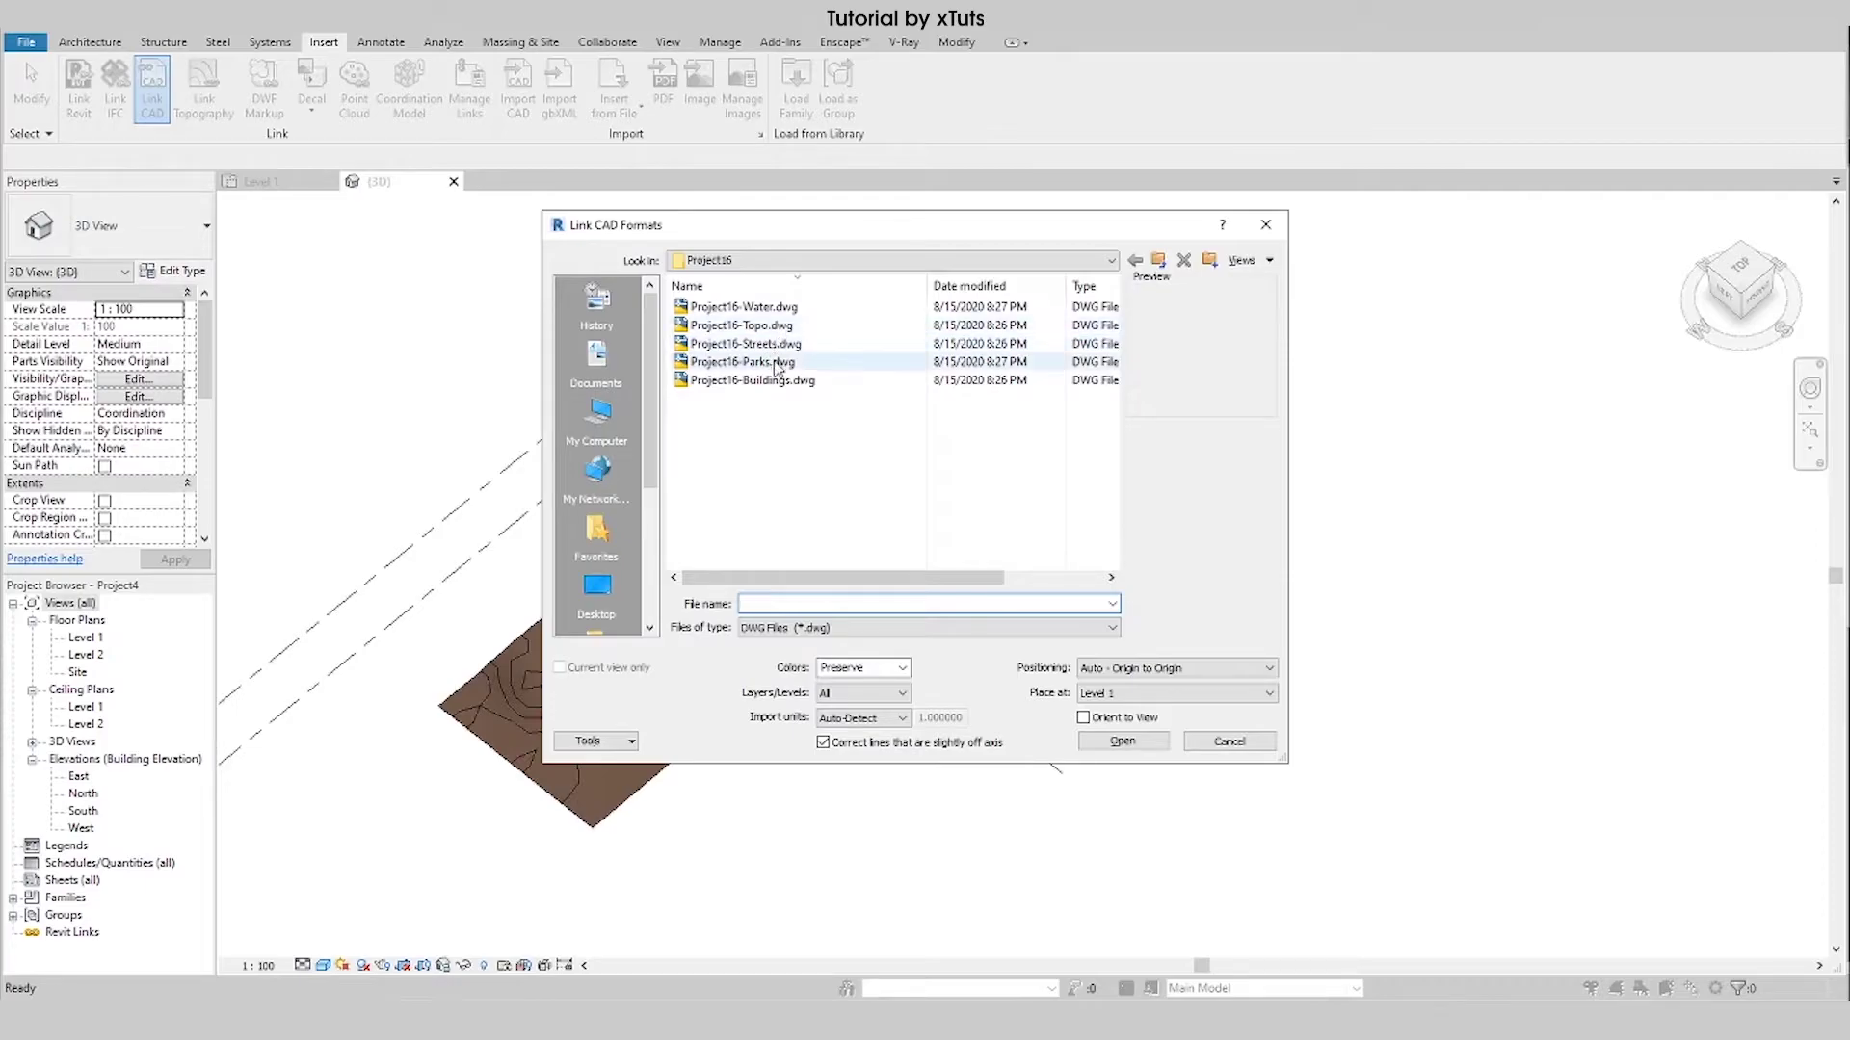
pyautogui.click(780, 380)
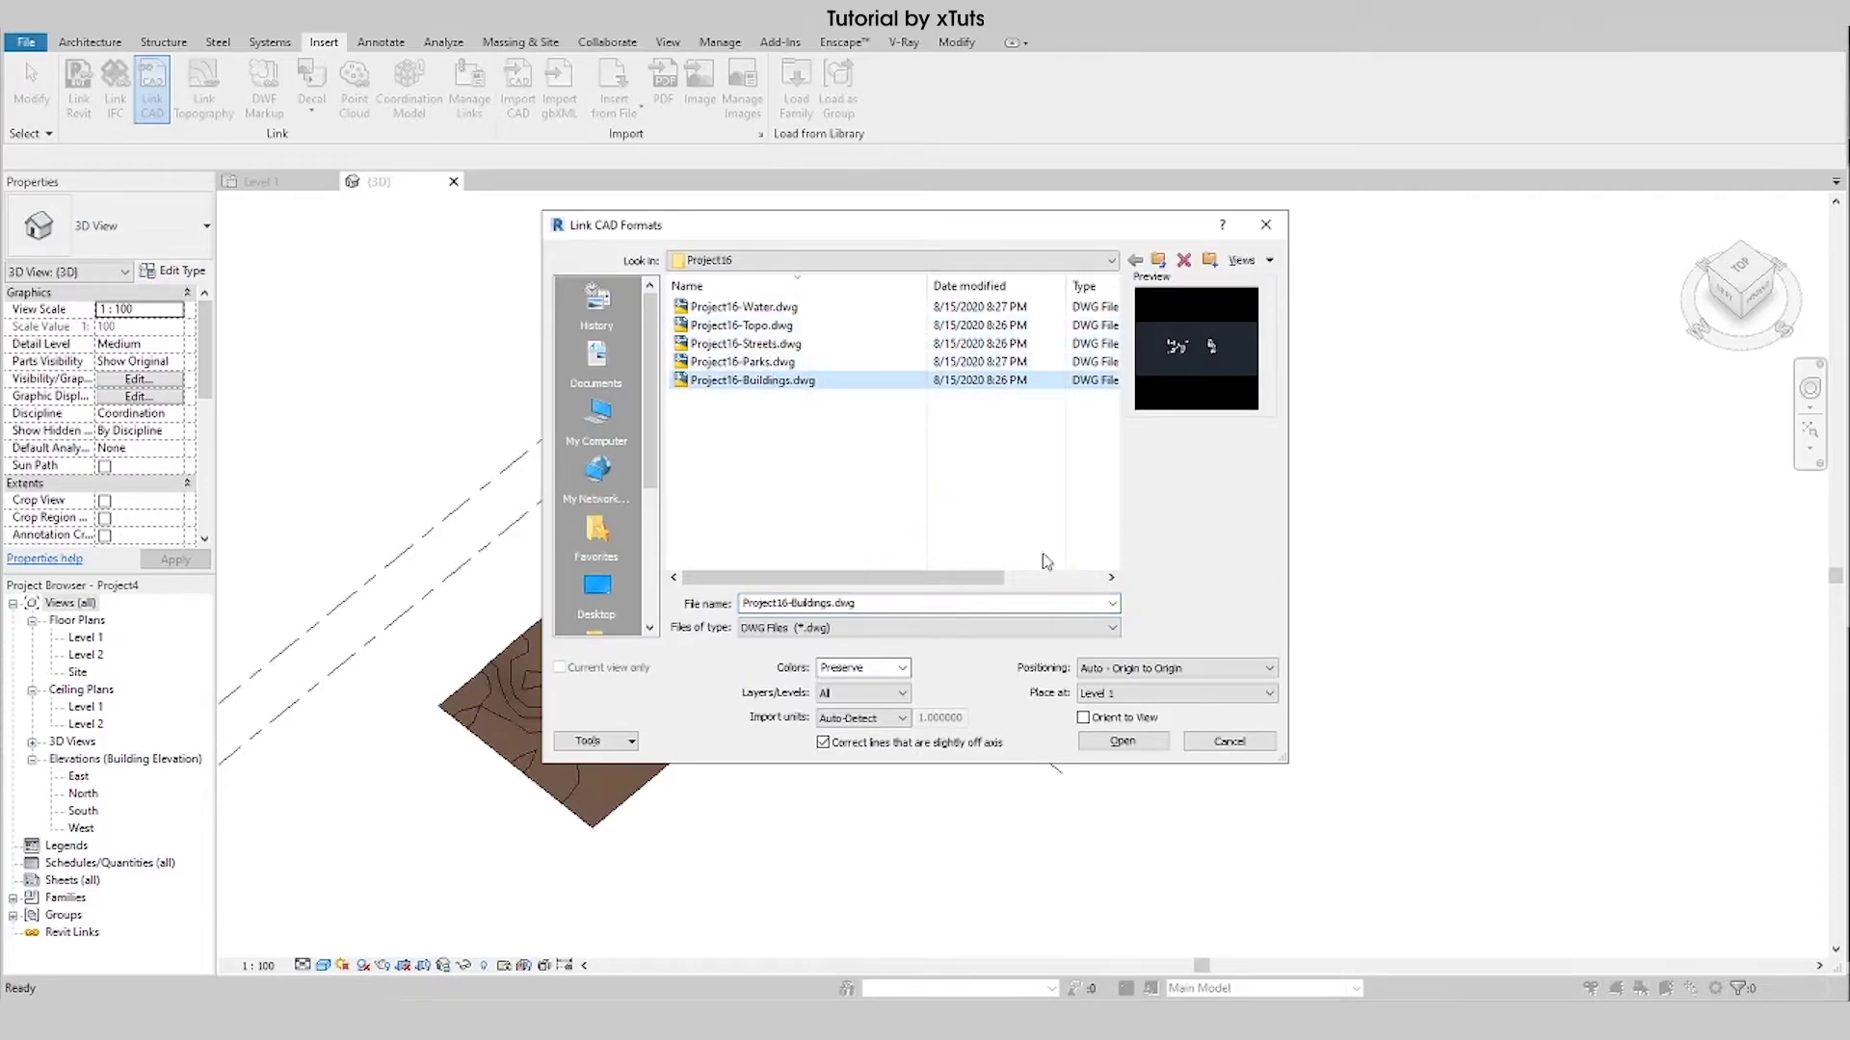
pyautogui.click(1122, 742)
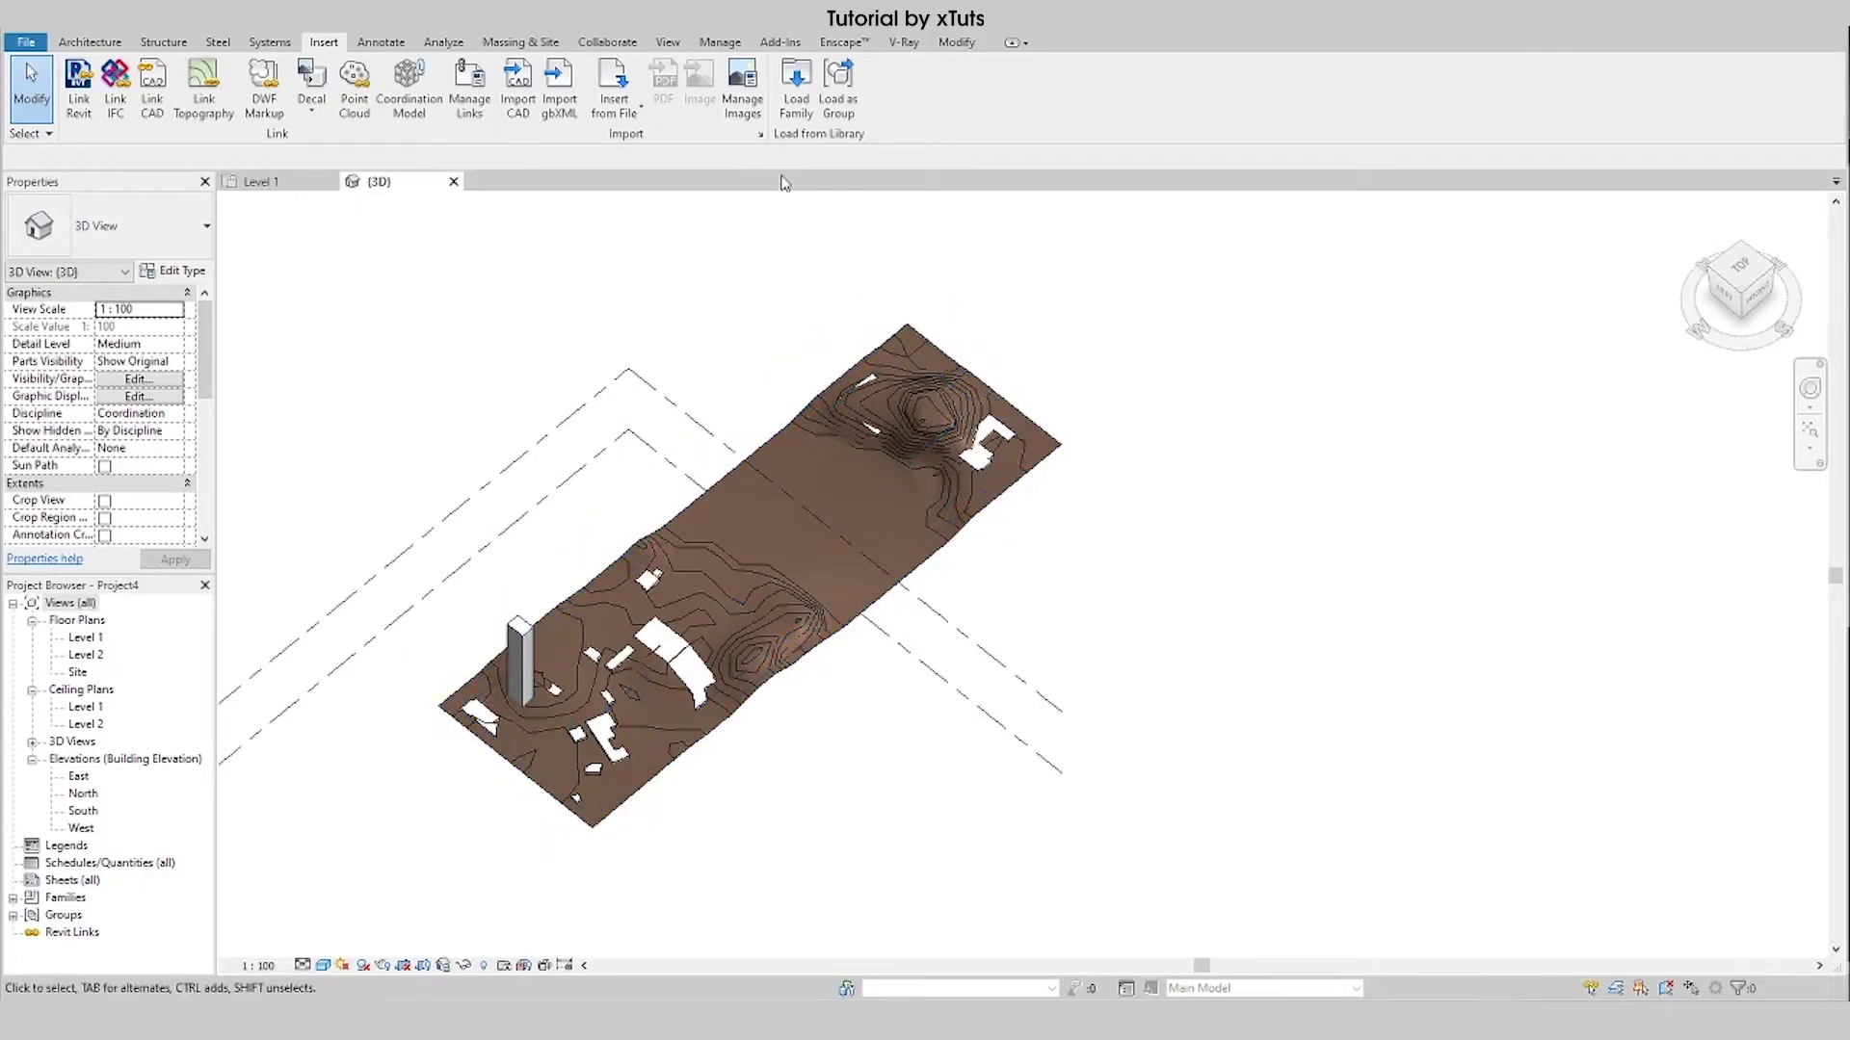
# Link Project16-Streets.dwg and Project16-Water.dwg as additional CAD links.
pyautogui.click(149, 94)
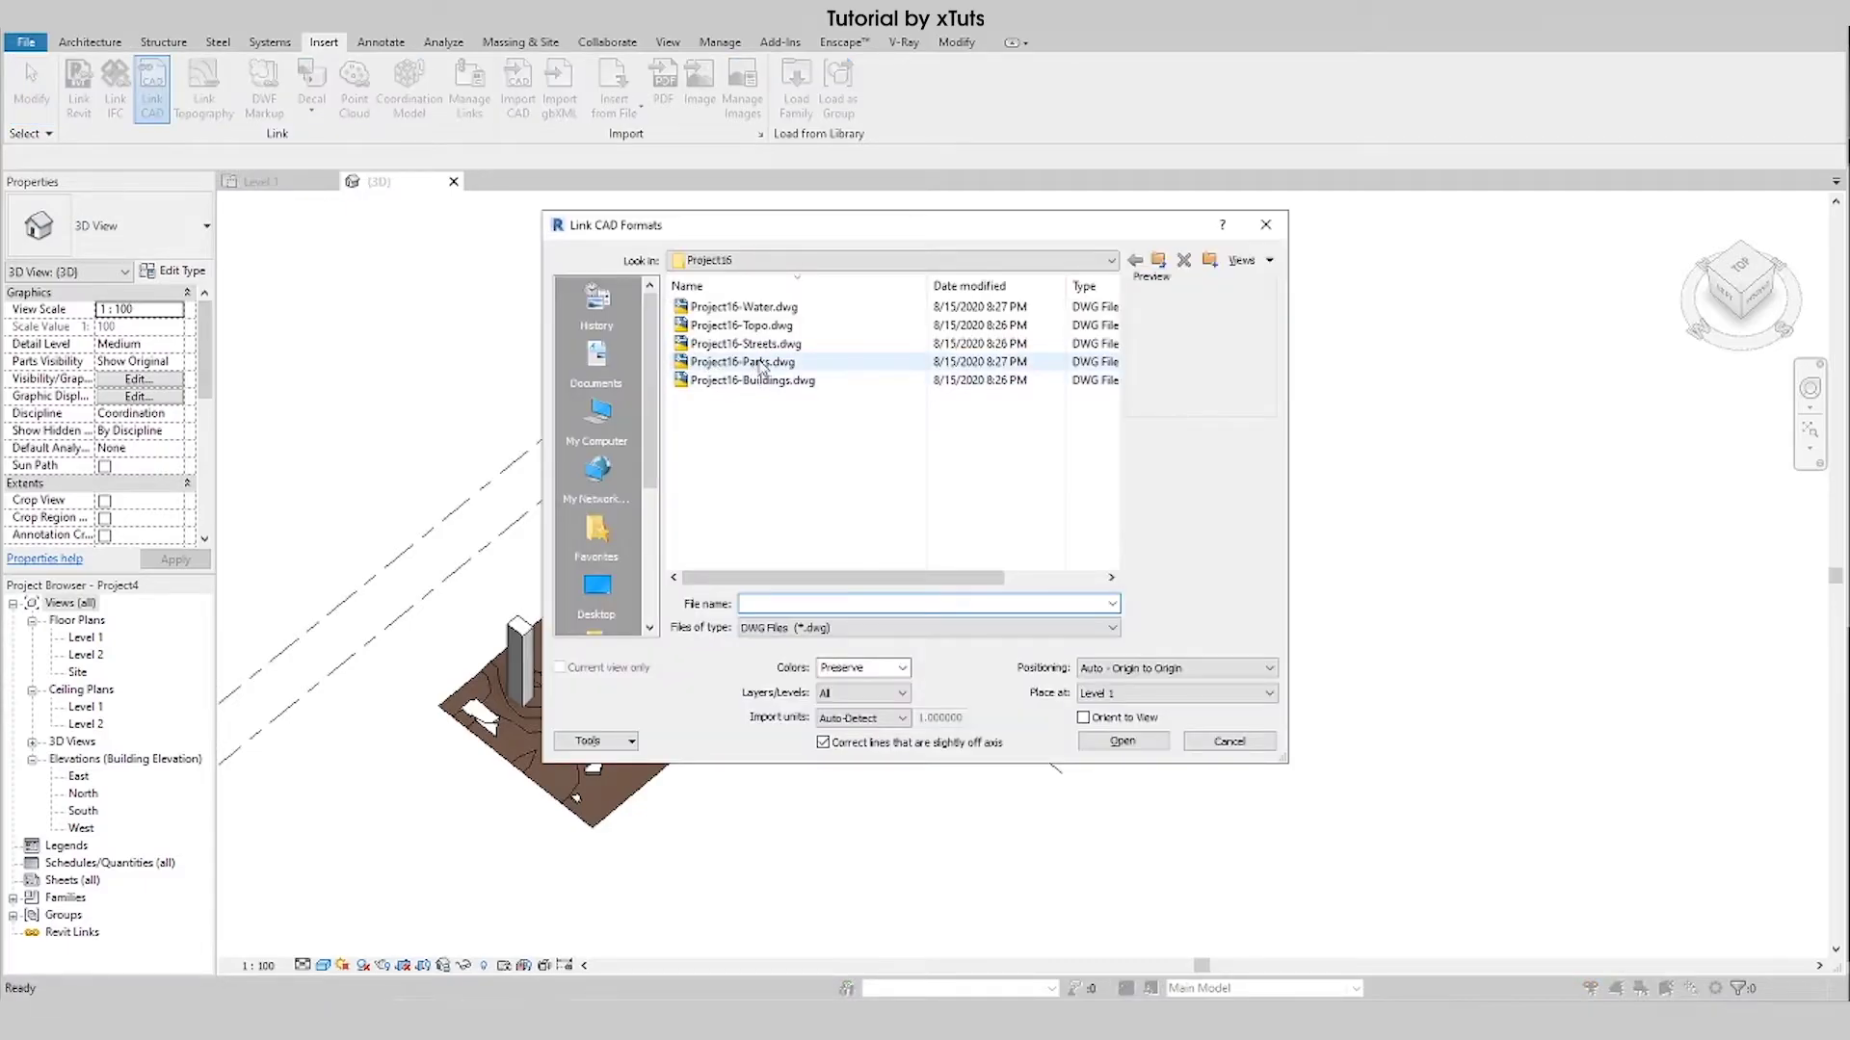
pyautogui.moveTo(742, 361)
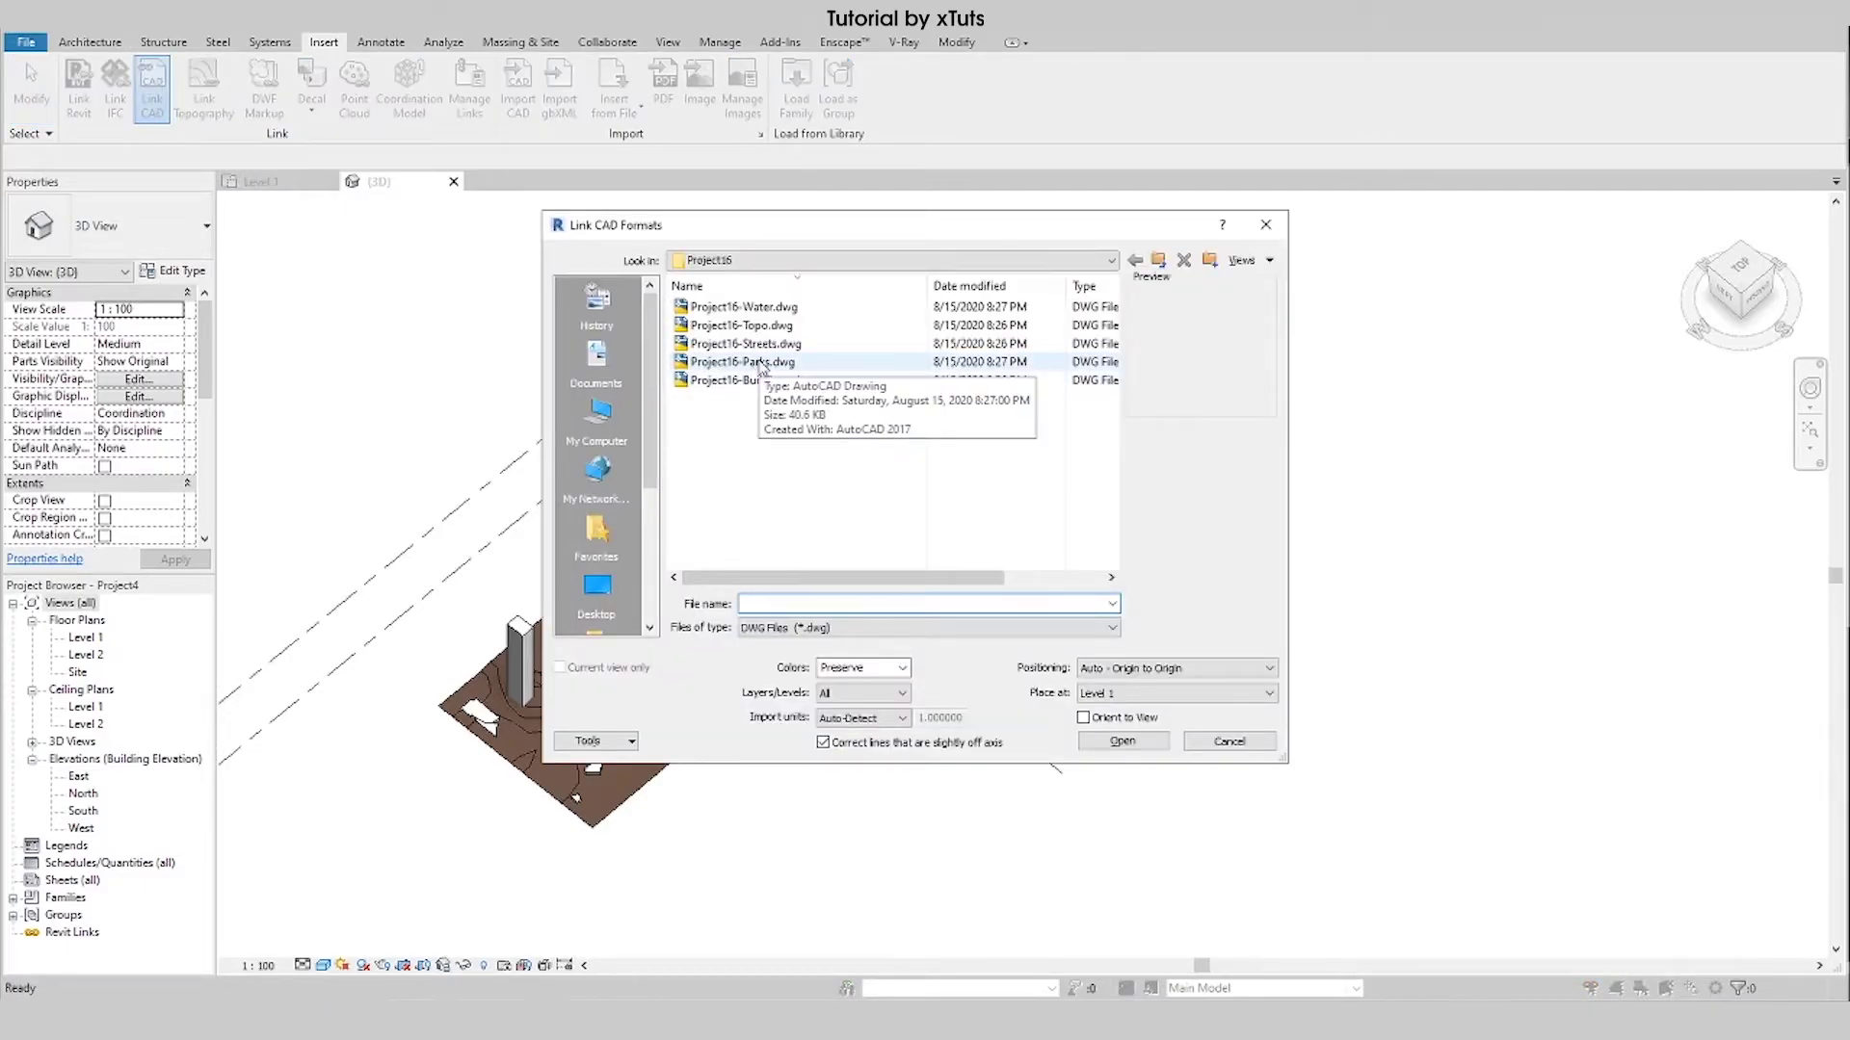
pyautogui.click(761, 364)
pyautogui.click(771, 344)
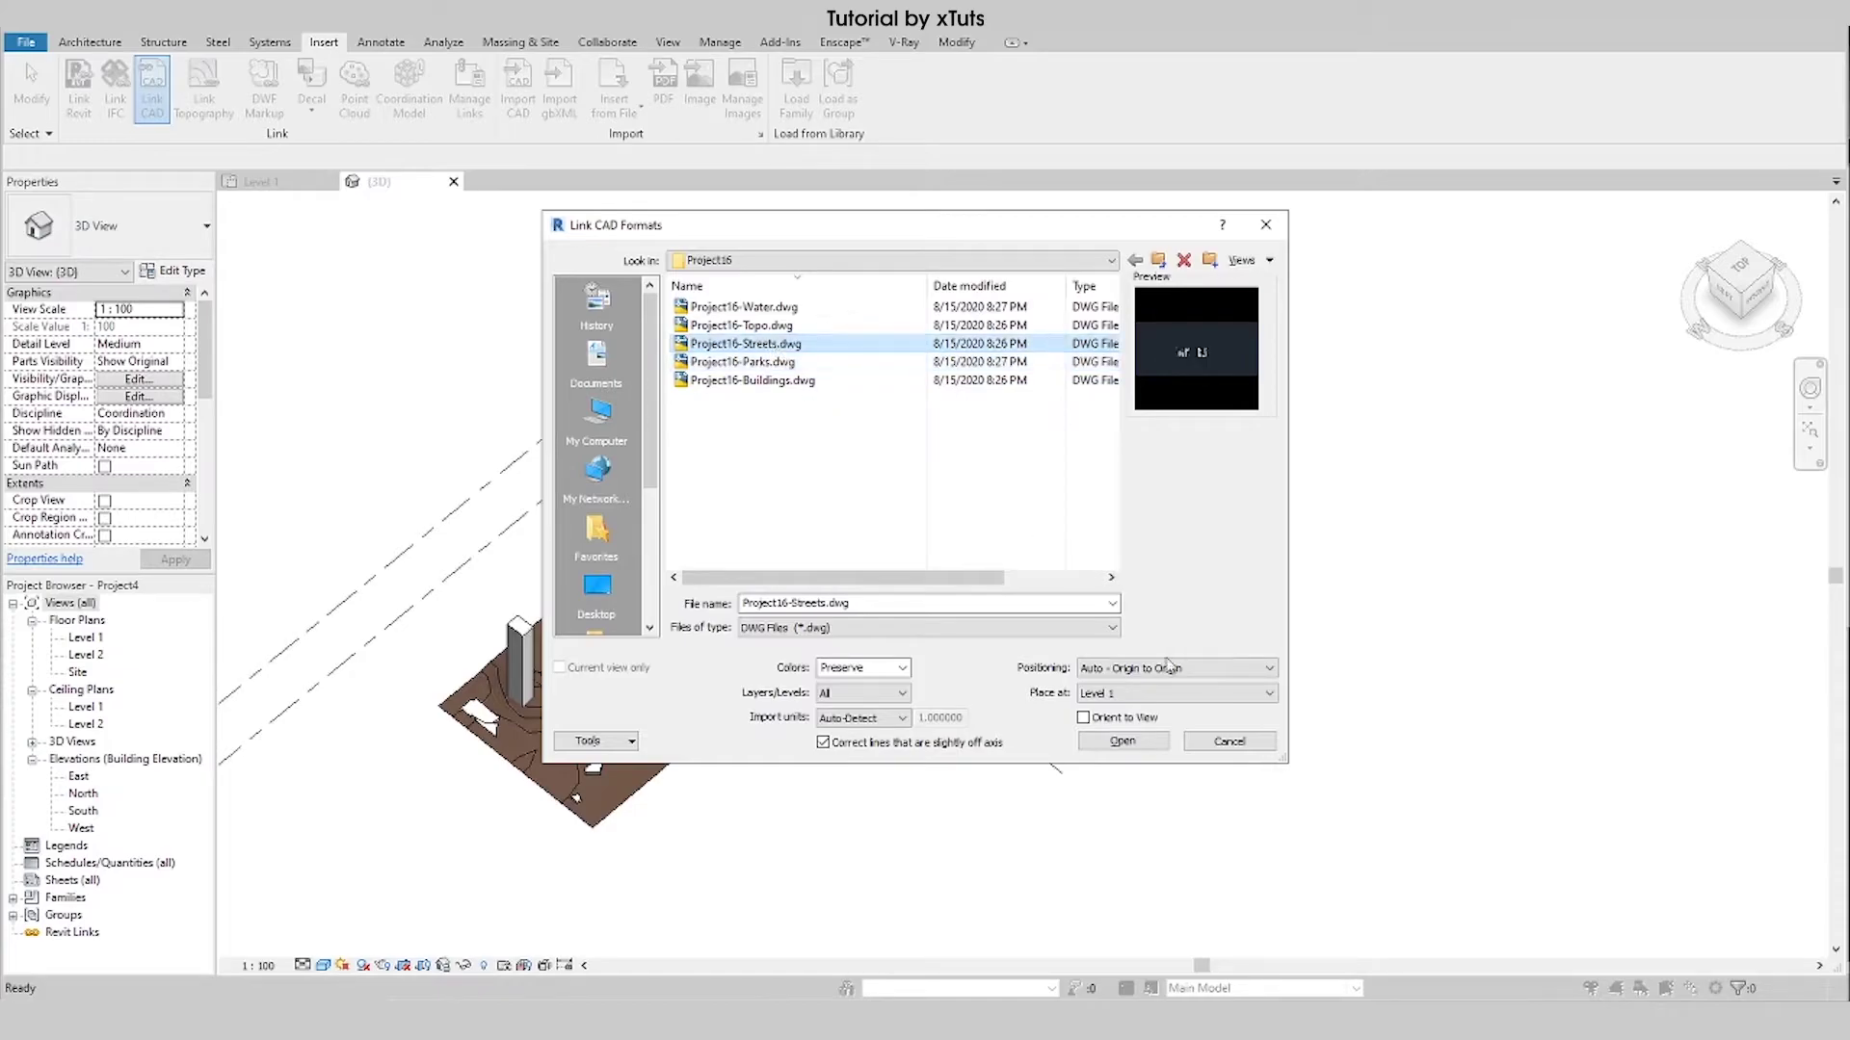
pyautogui.click(1123, 742)
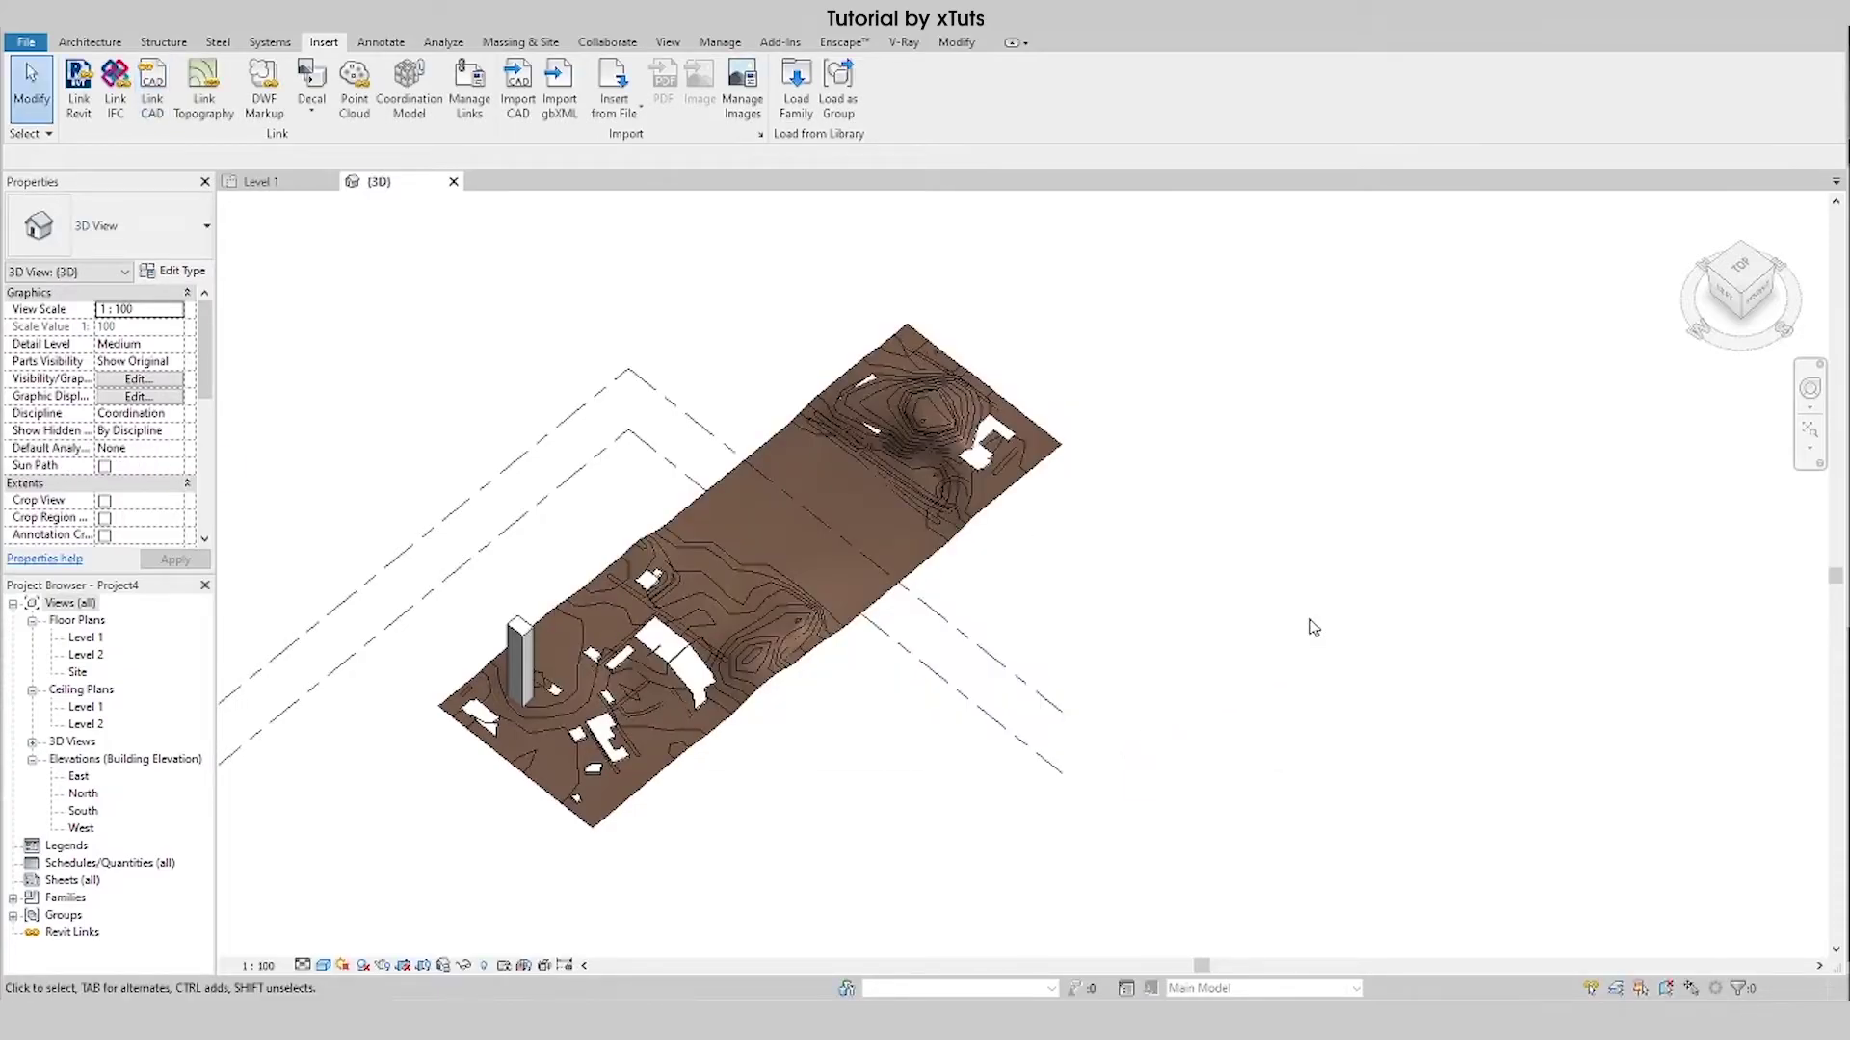
pyautogui.click(152, 85)
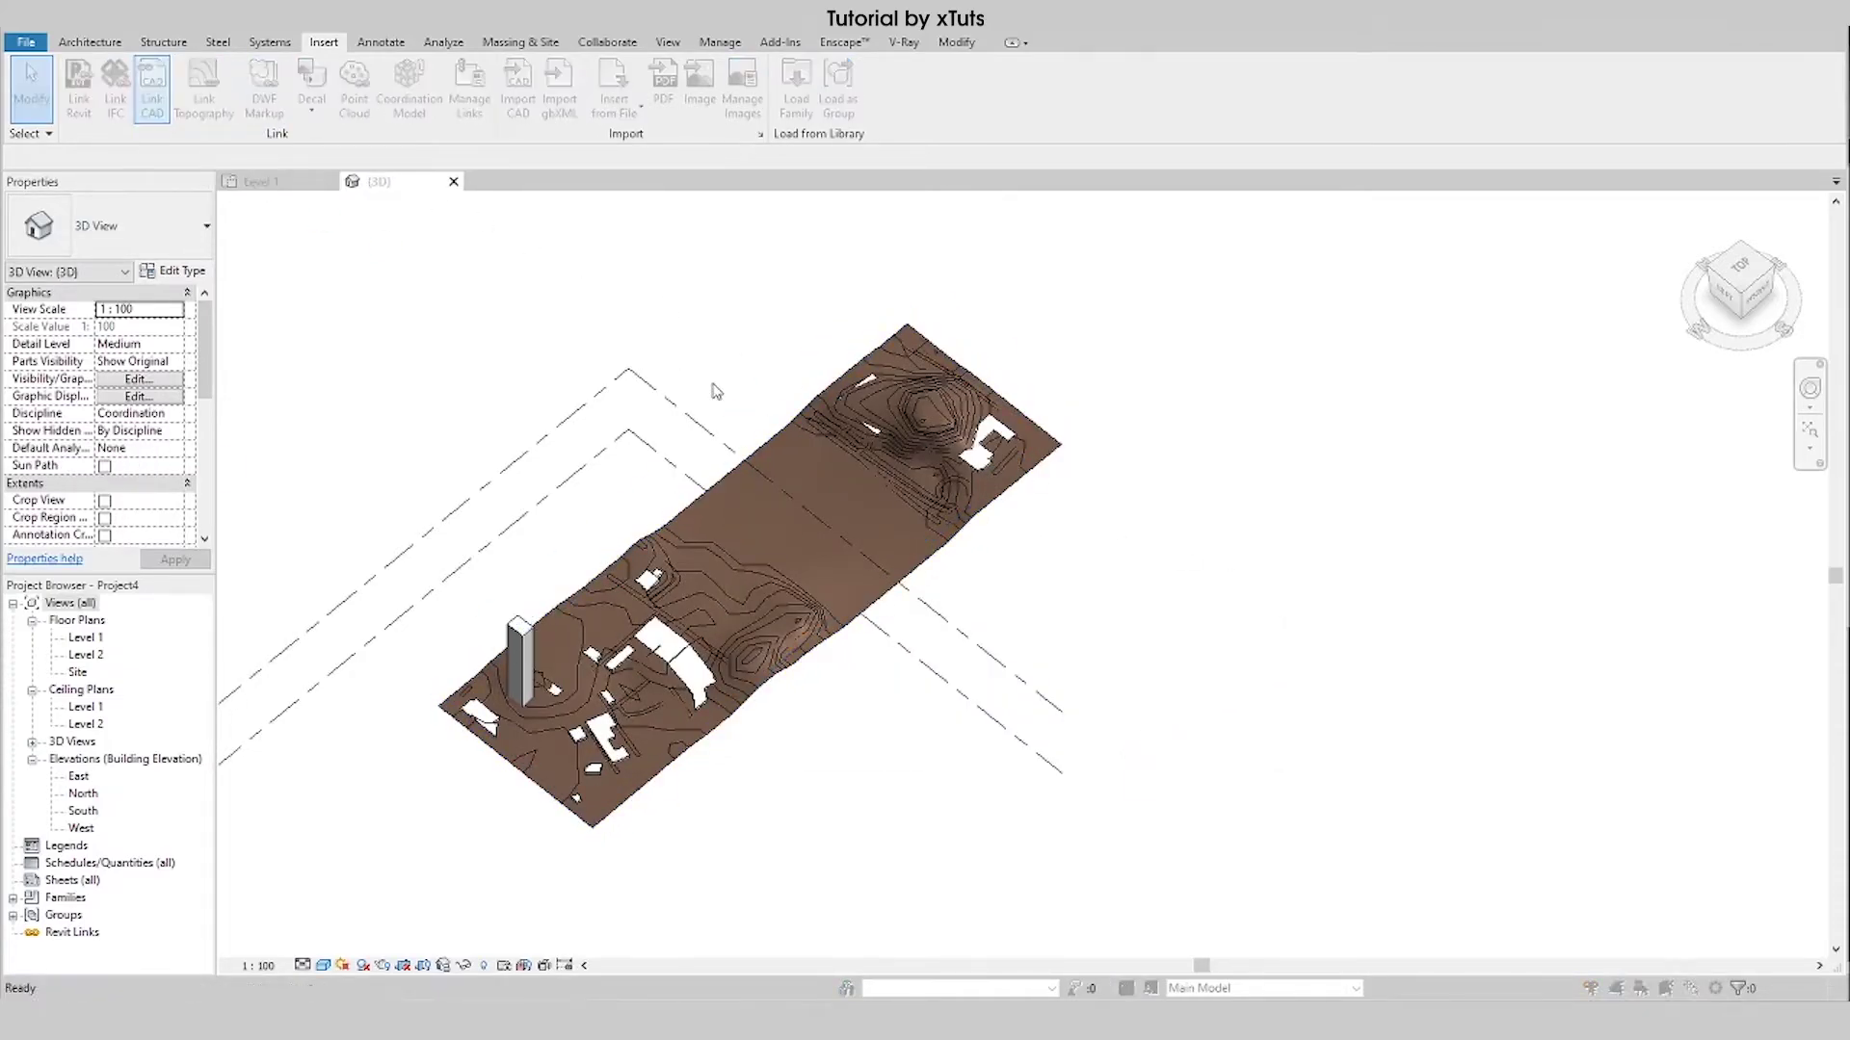
pyautogui.click(1123, 741)
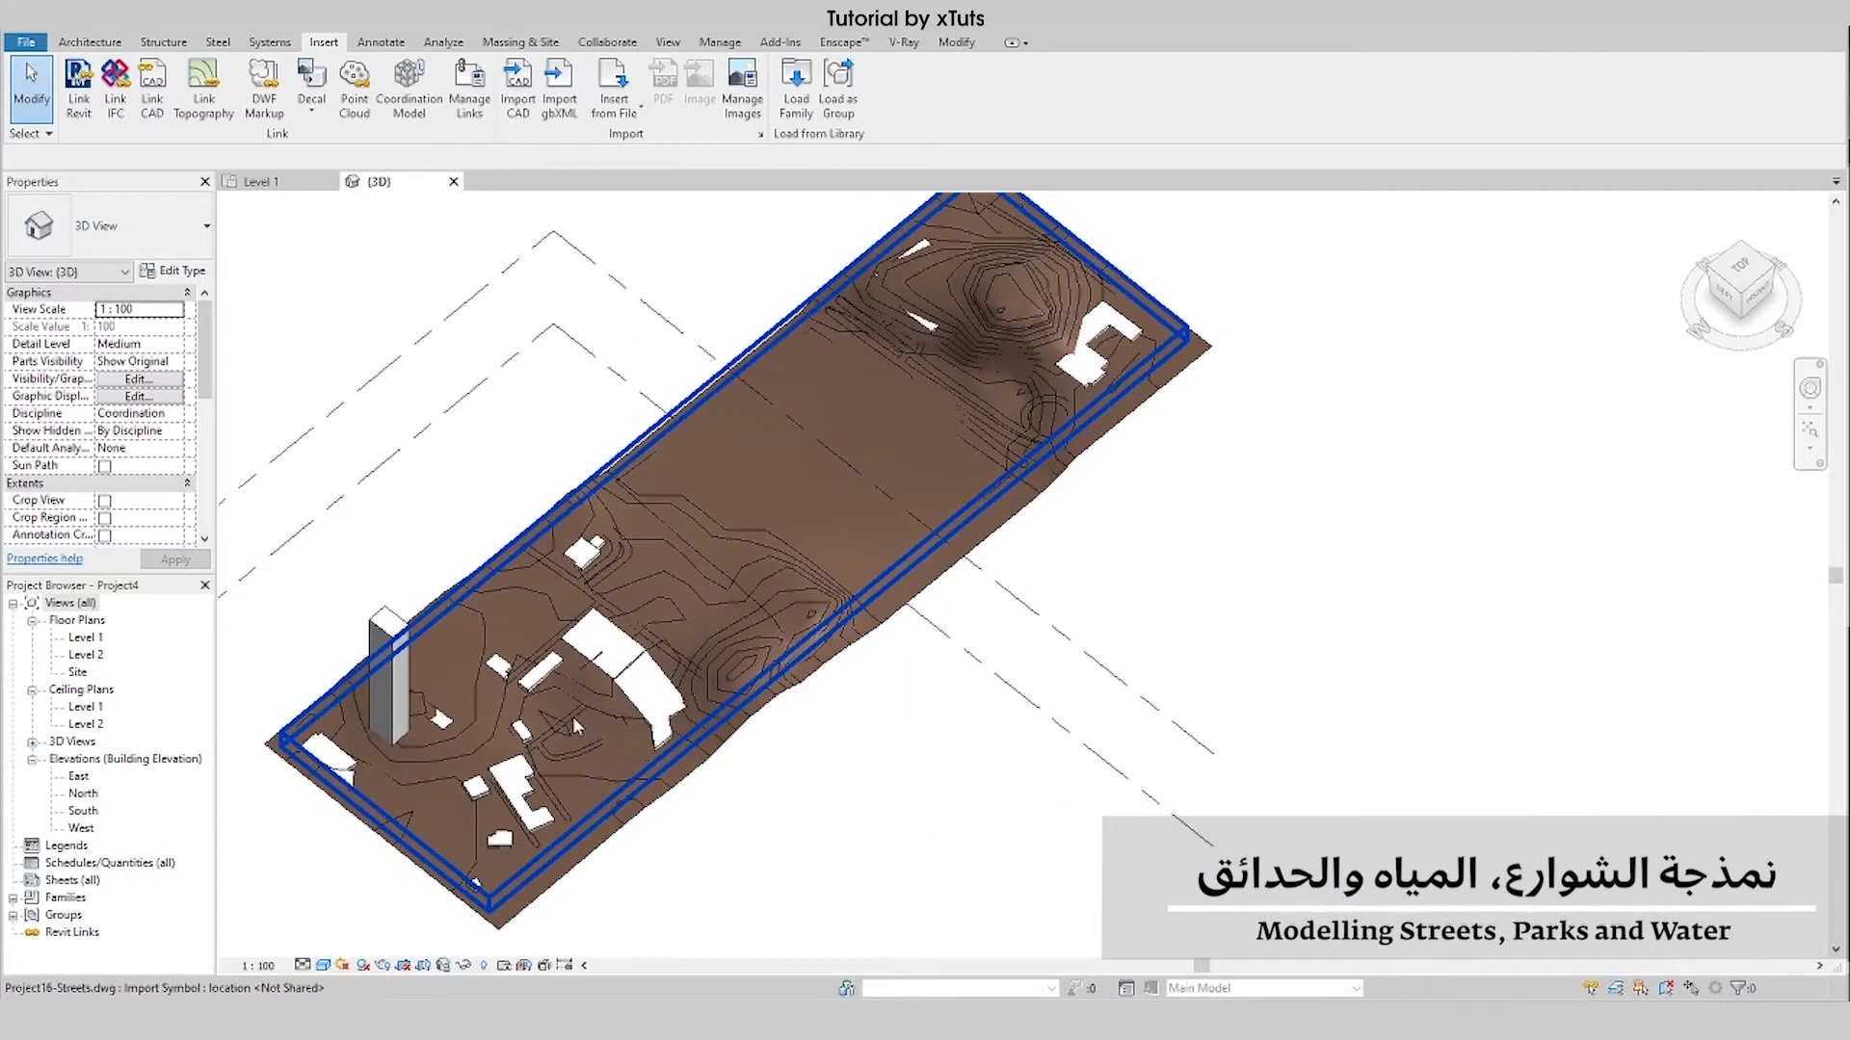
# Isolate the linked Streets drawing's category in the Level 1 floor plan.
pyautogui.click(572, 715)
pyautogui.scroll(-2, 844, 684)
pyautogui.keyDown('shift'); pyautogui.moveTo(844, 684); pyautogui.dragTo(964, 694, button='middle'); pyautogui.keyUp('shift')
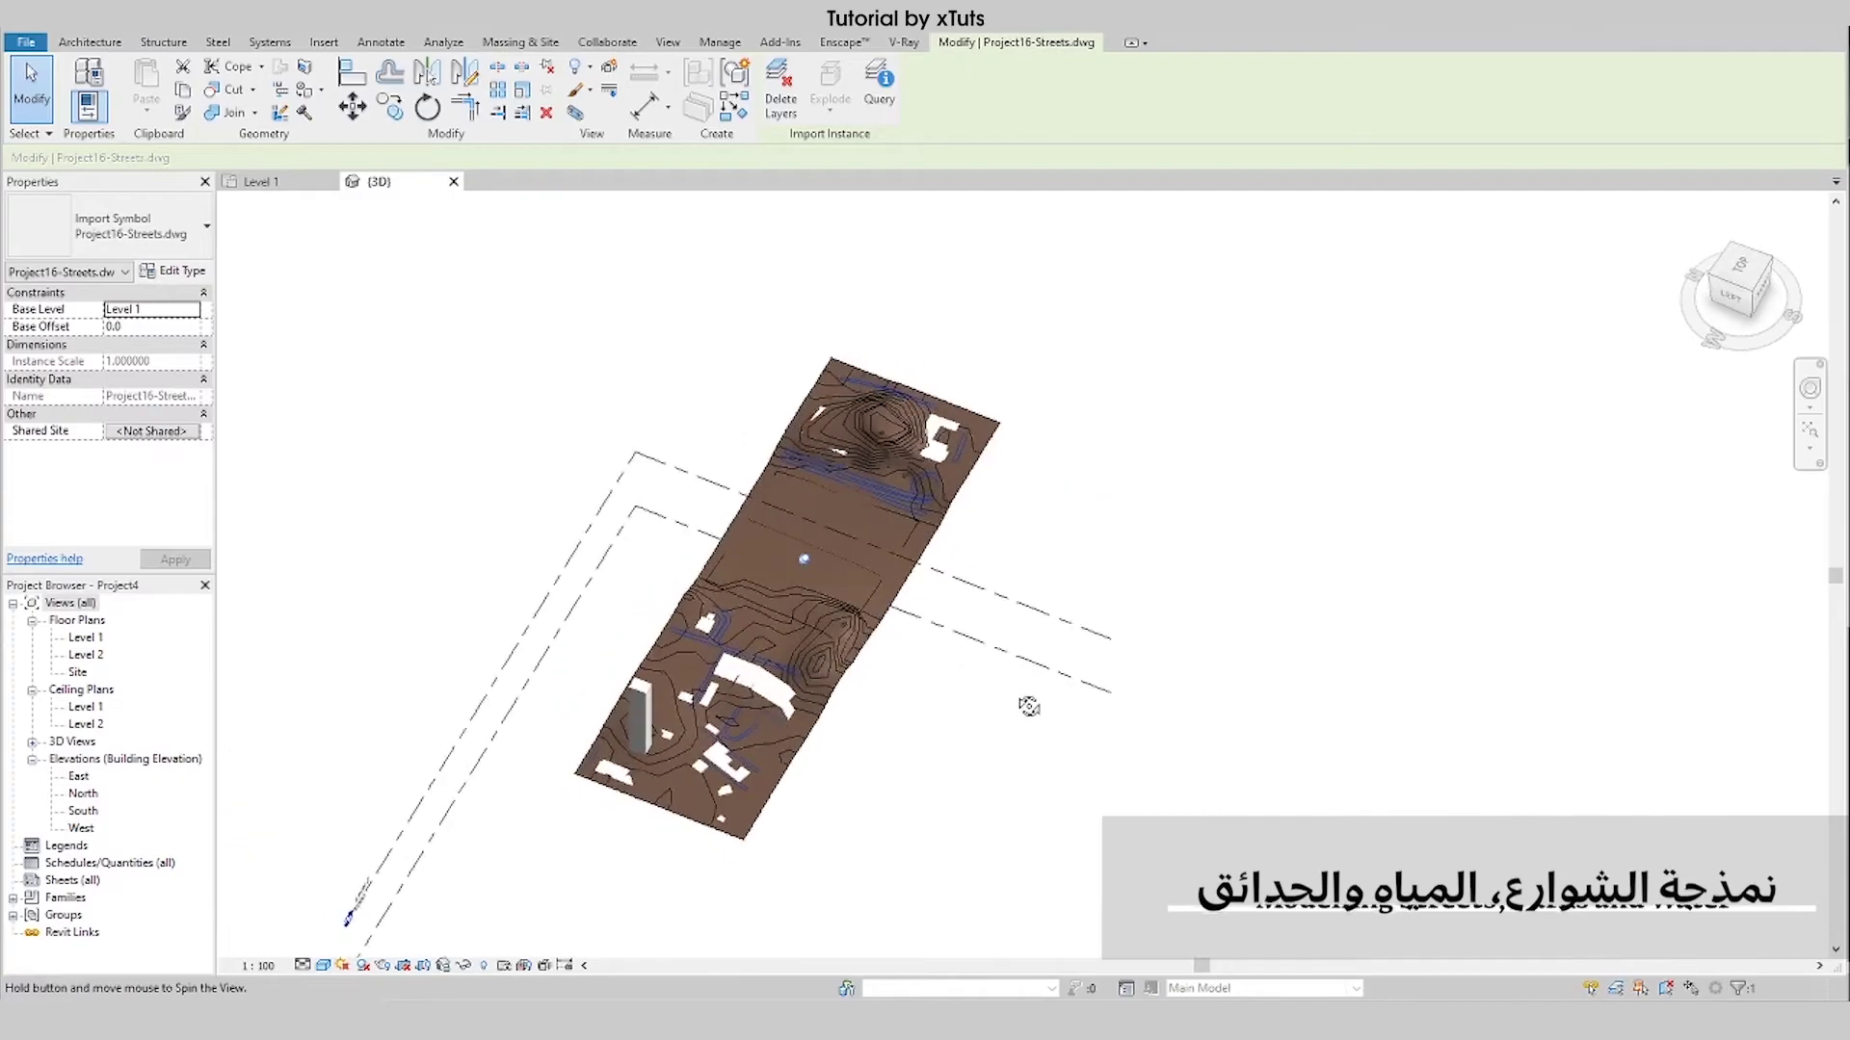
pyautogui.scroll(2, 852, 722)
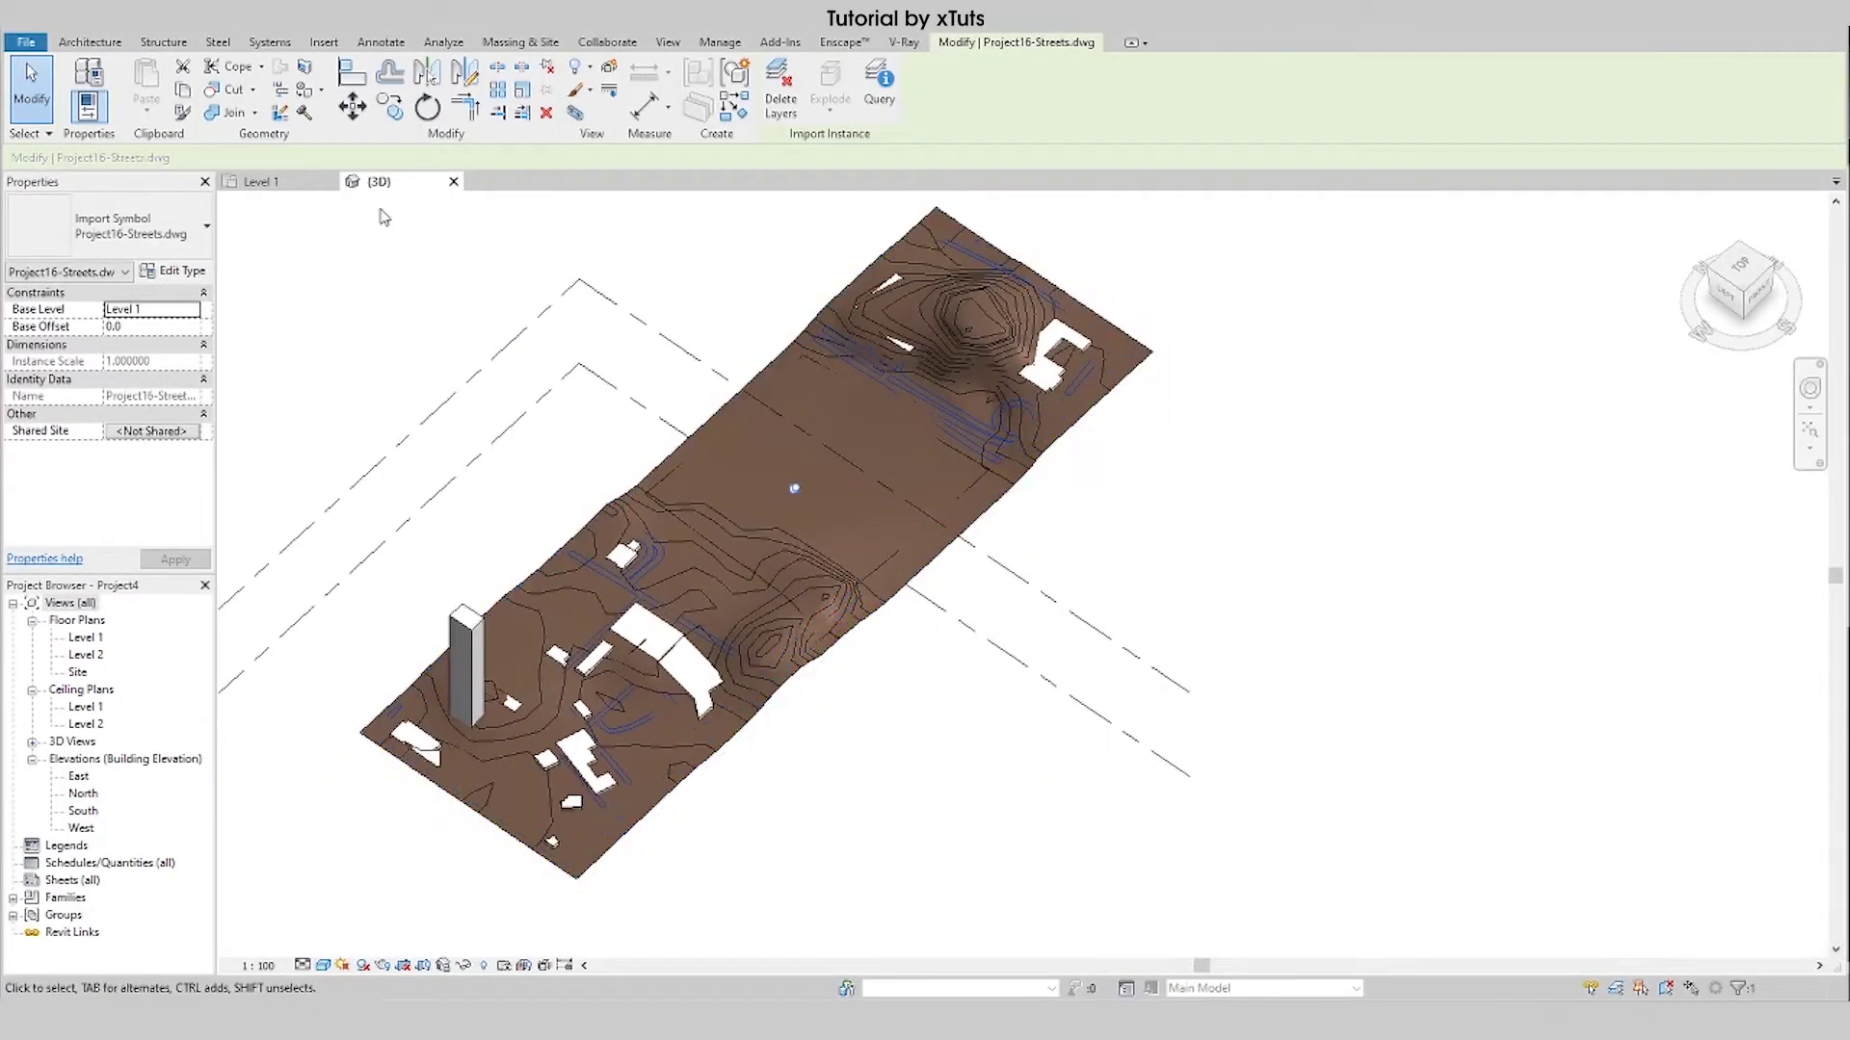
pyautogui.click(260, 181)
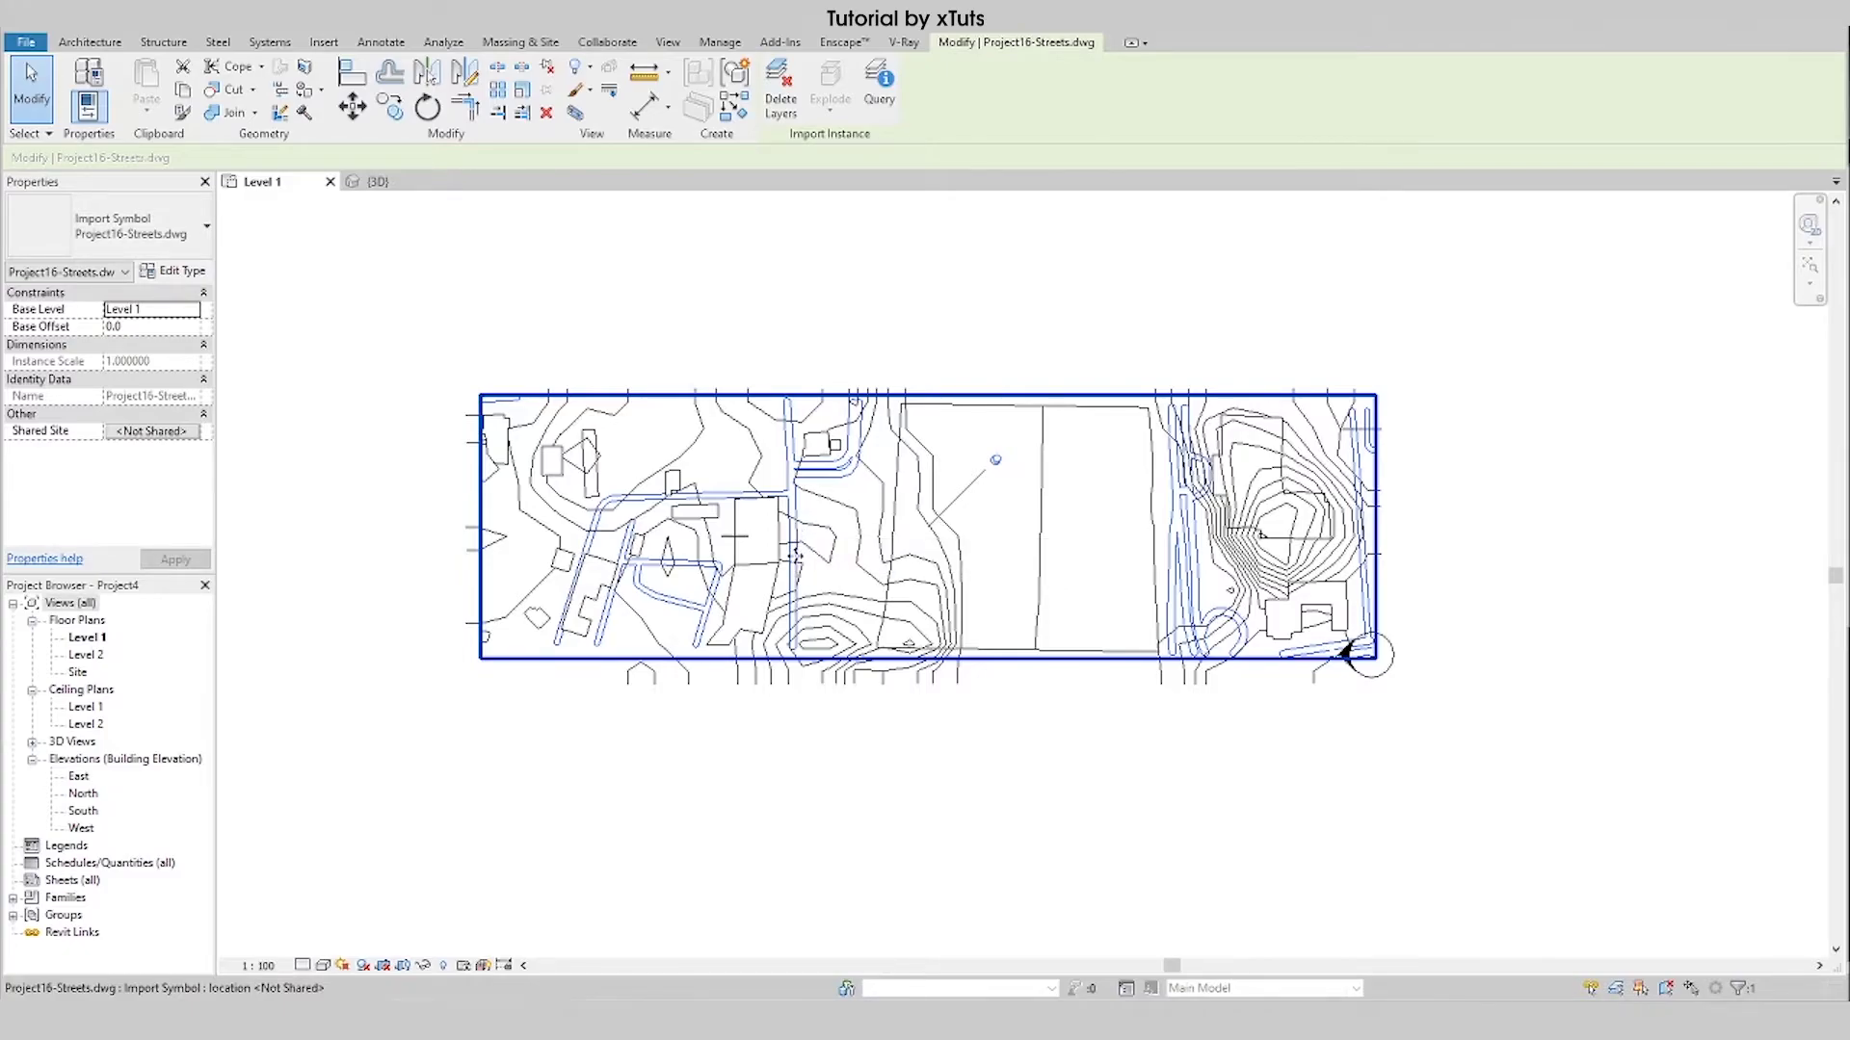
pyautogui.click(425, 967)
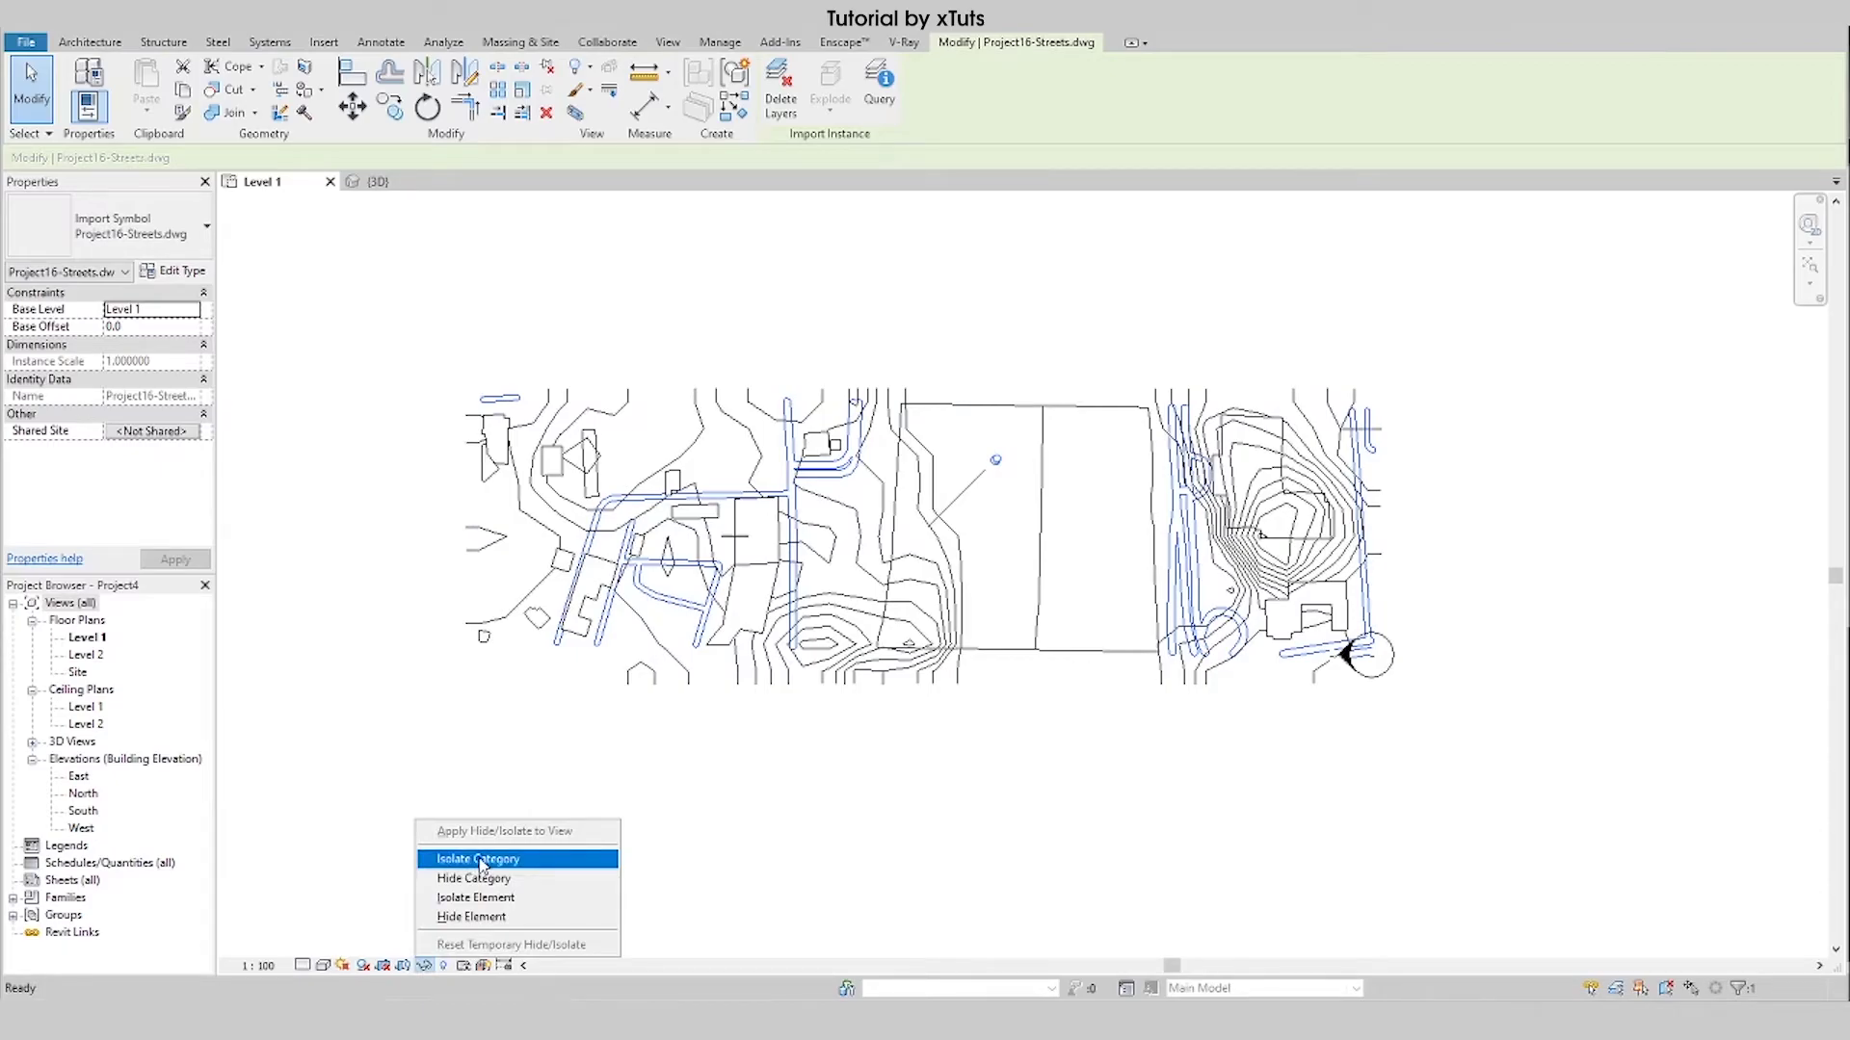
pyautogui.click(485, 901)
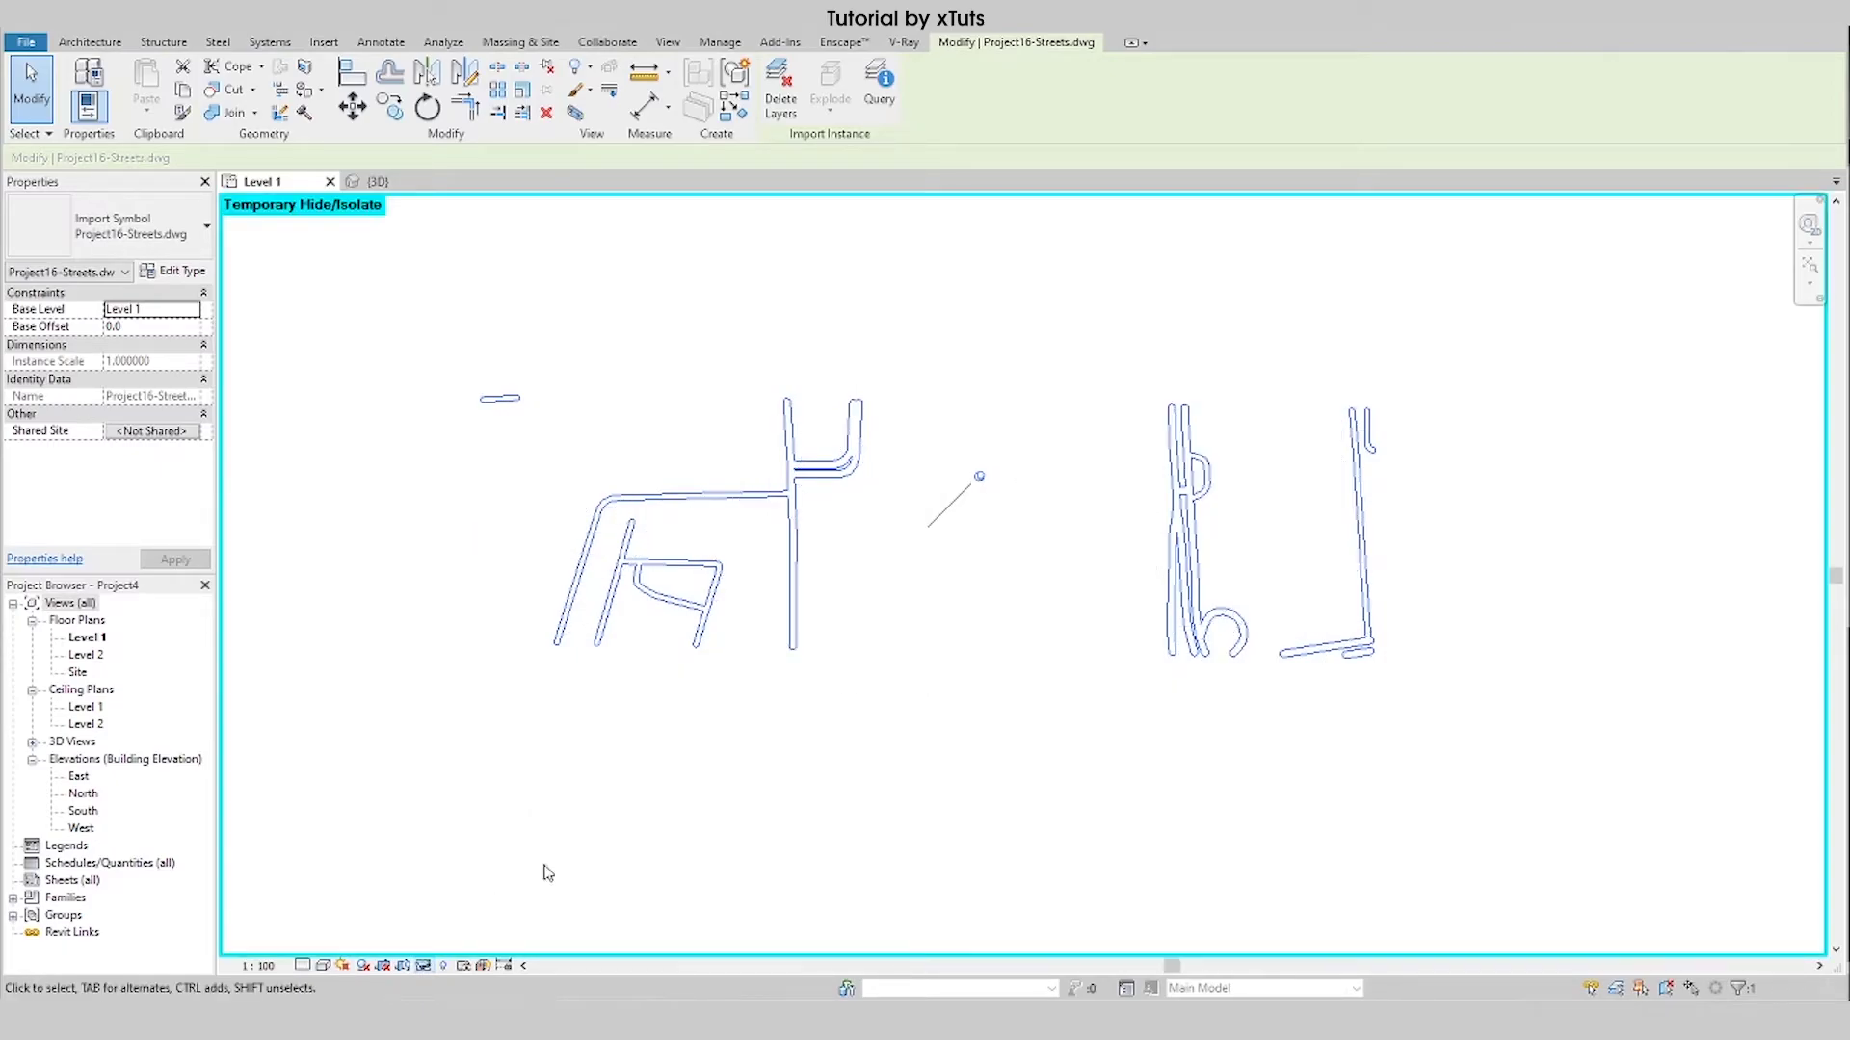
pyautogui.click(810, 666)
# Start a new toposurface subregion from Massing & Site.
pyautogui.scroll(1, 951, 629)
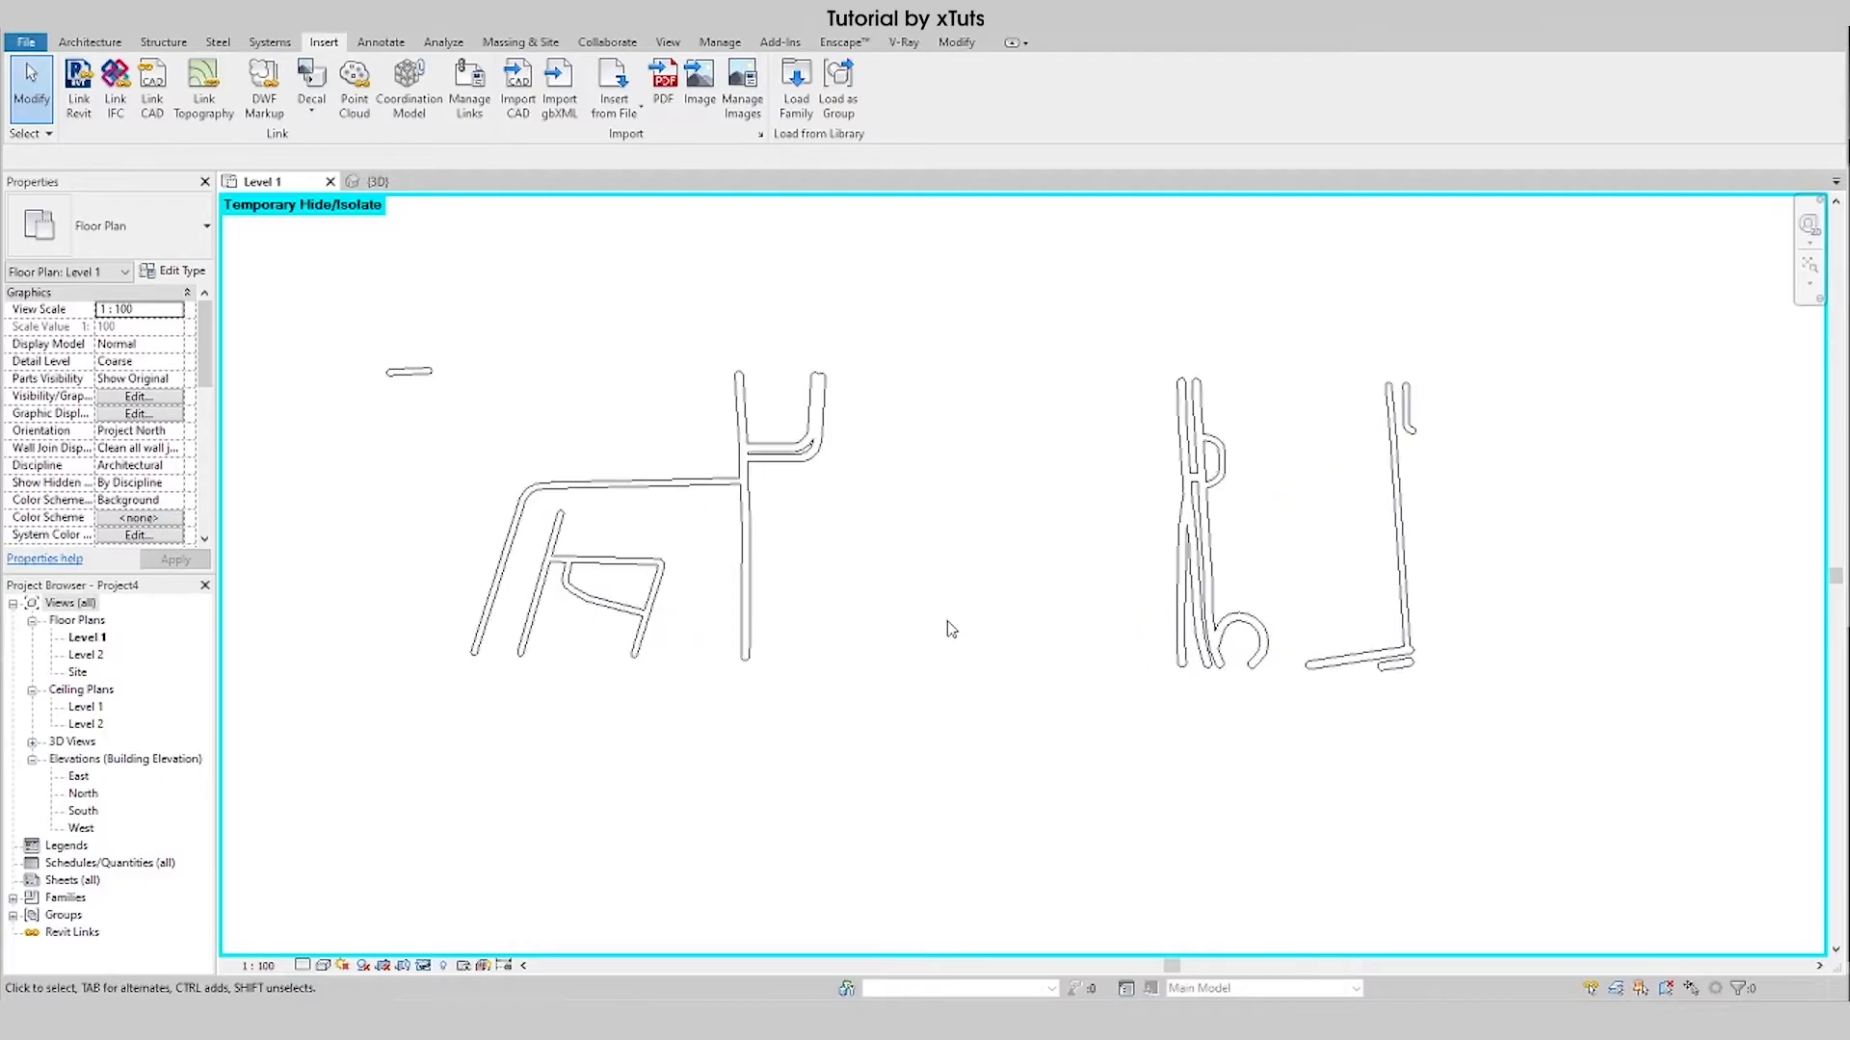
pyautogui.click(532, 42)
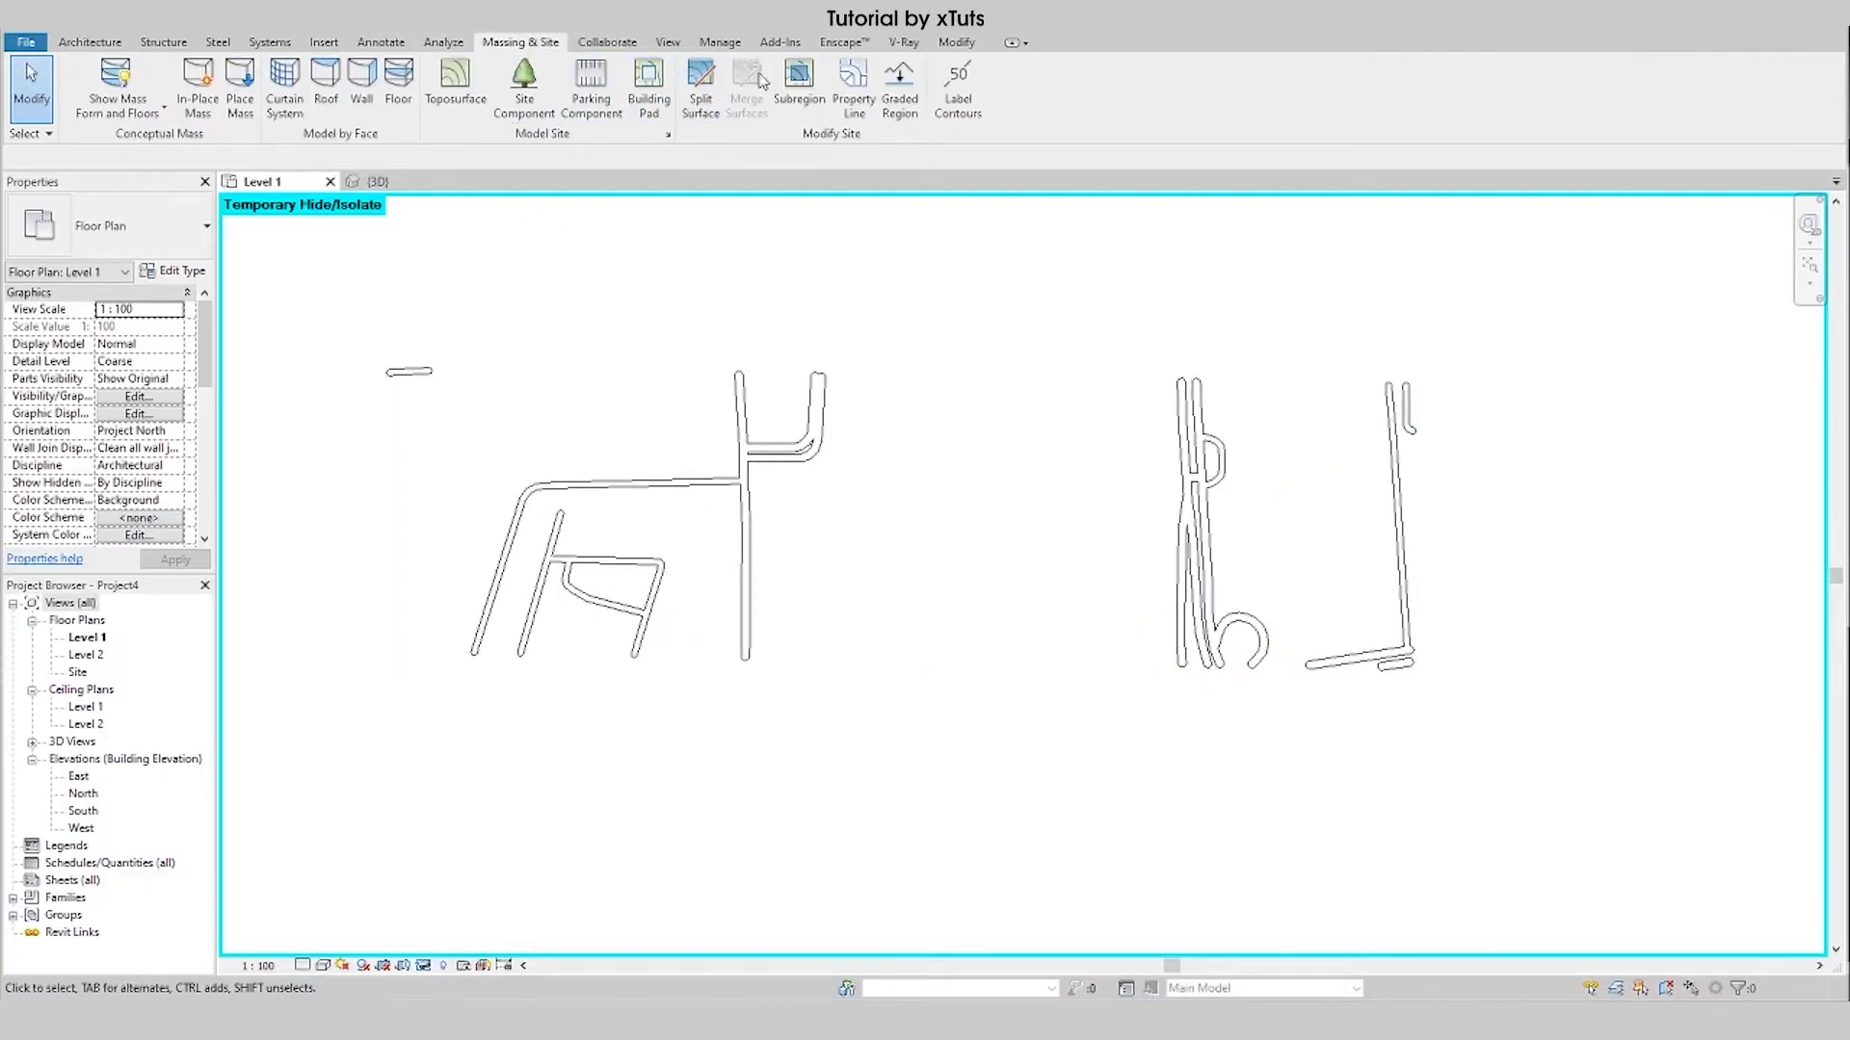
pyautogui.click(798, 85)
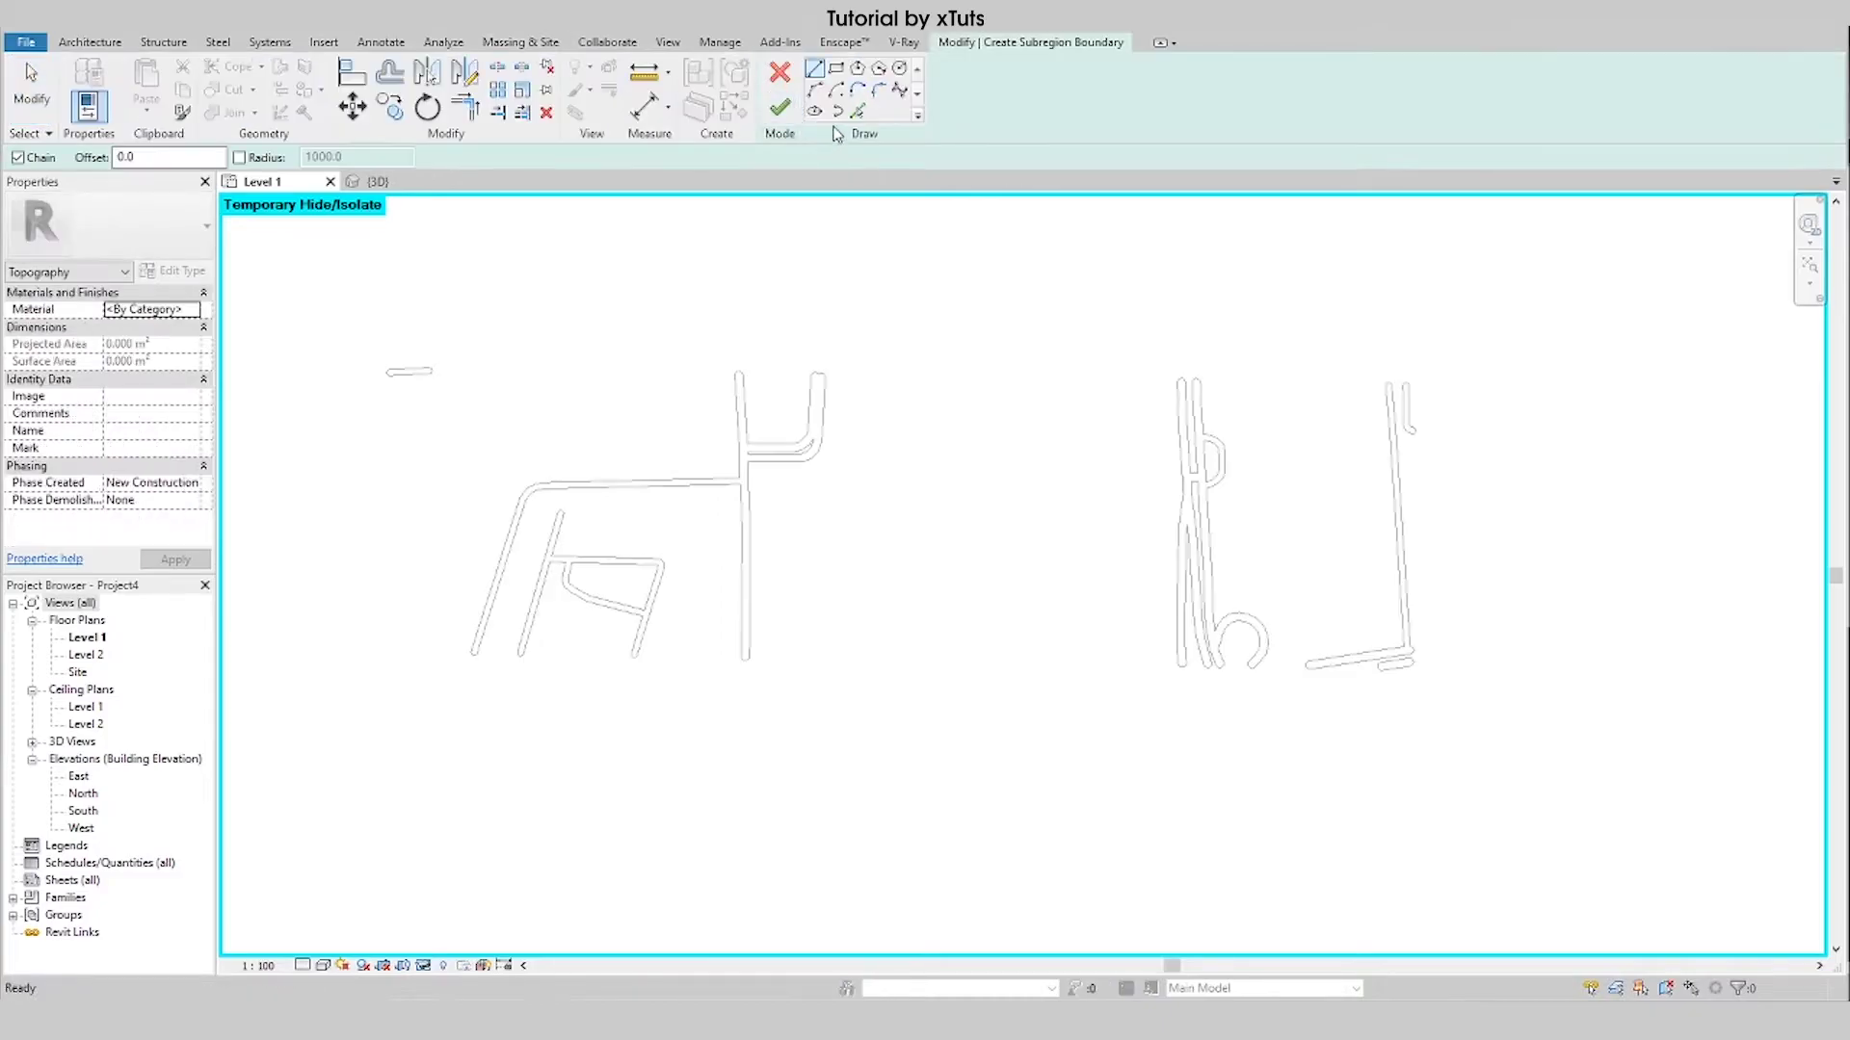
# Chain-select the street outlines with Pick Lines and Tab as subregion boundary lines.
pyautogui.click(858, 114)
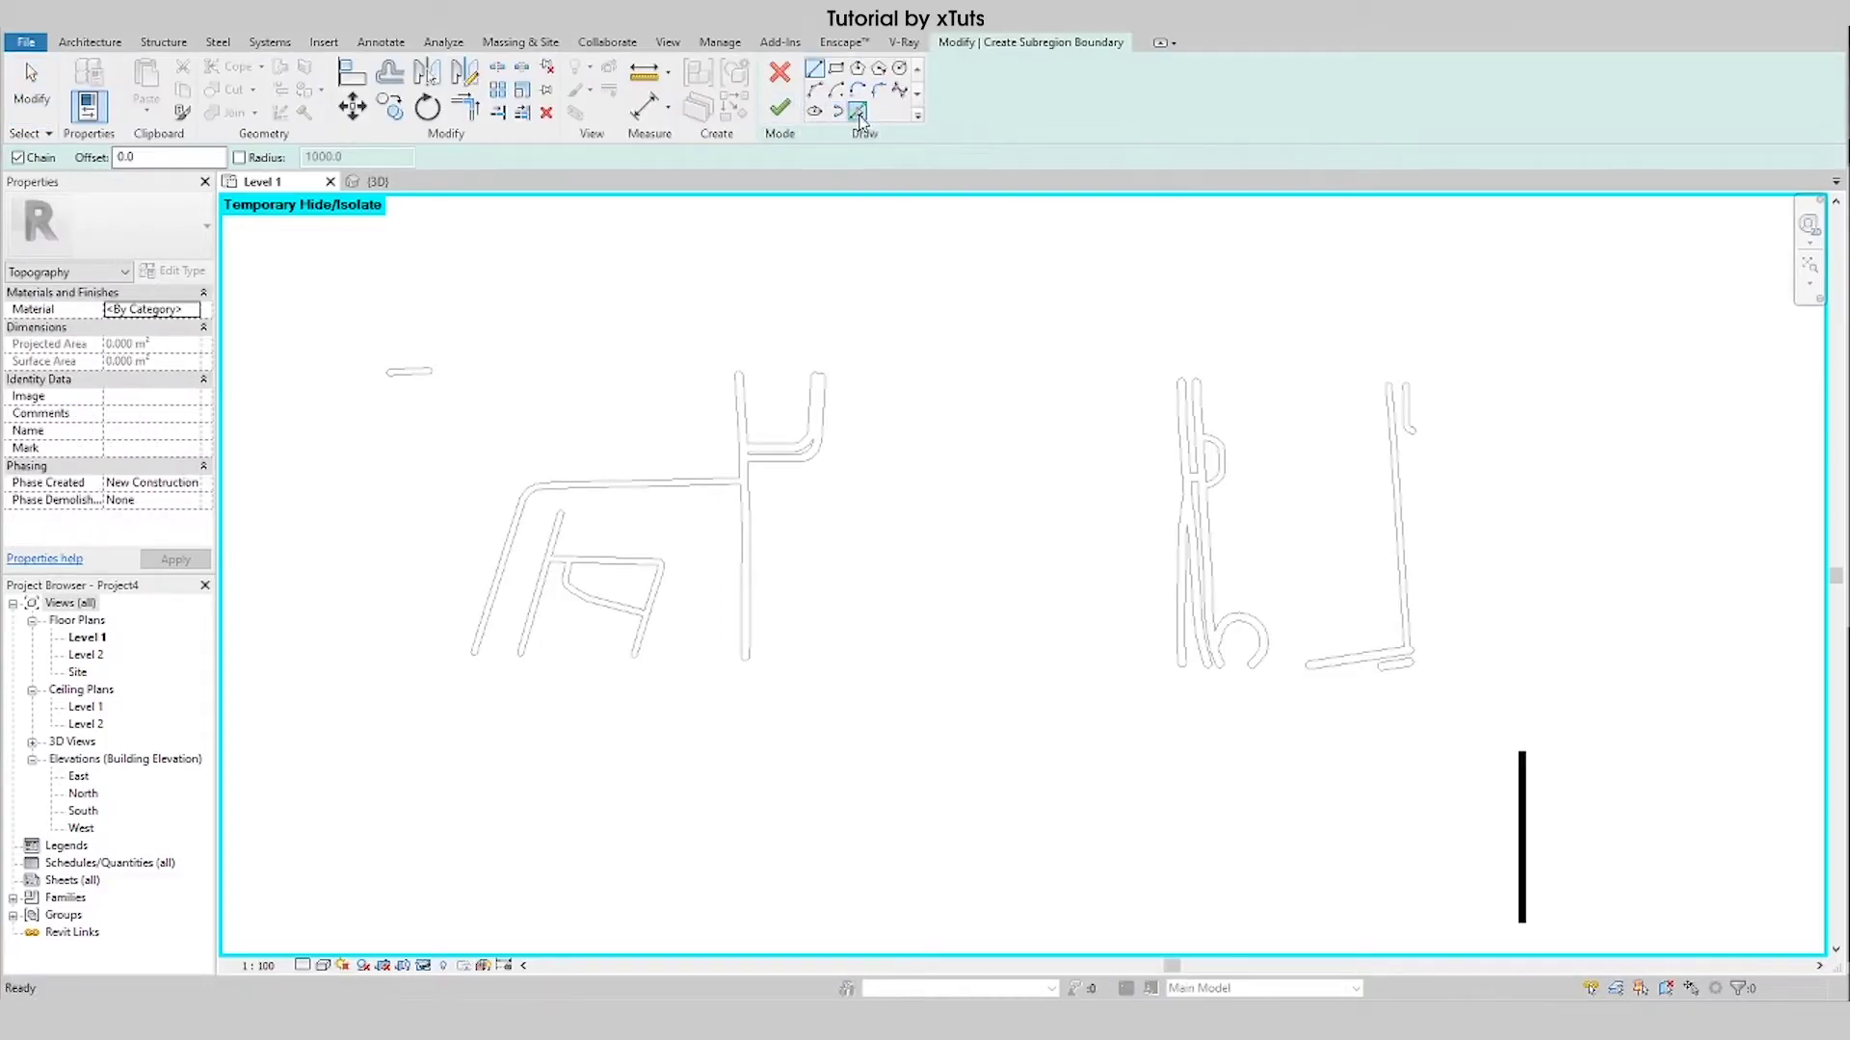
pyautogui.press('Tab')
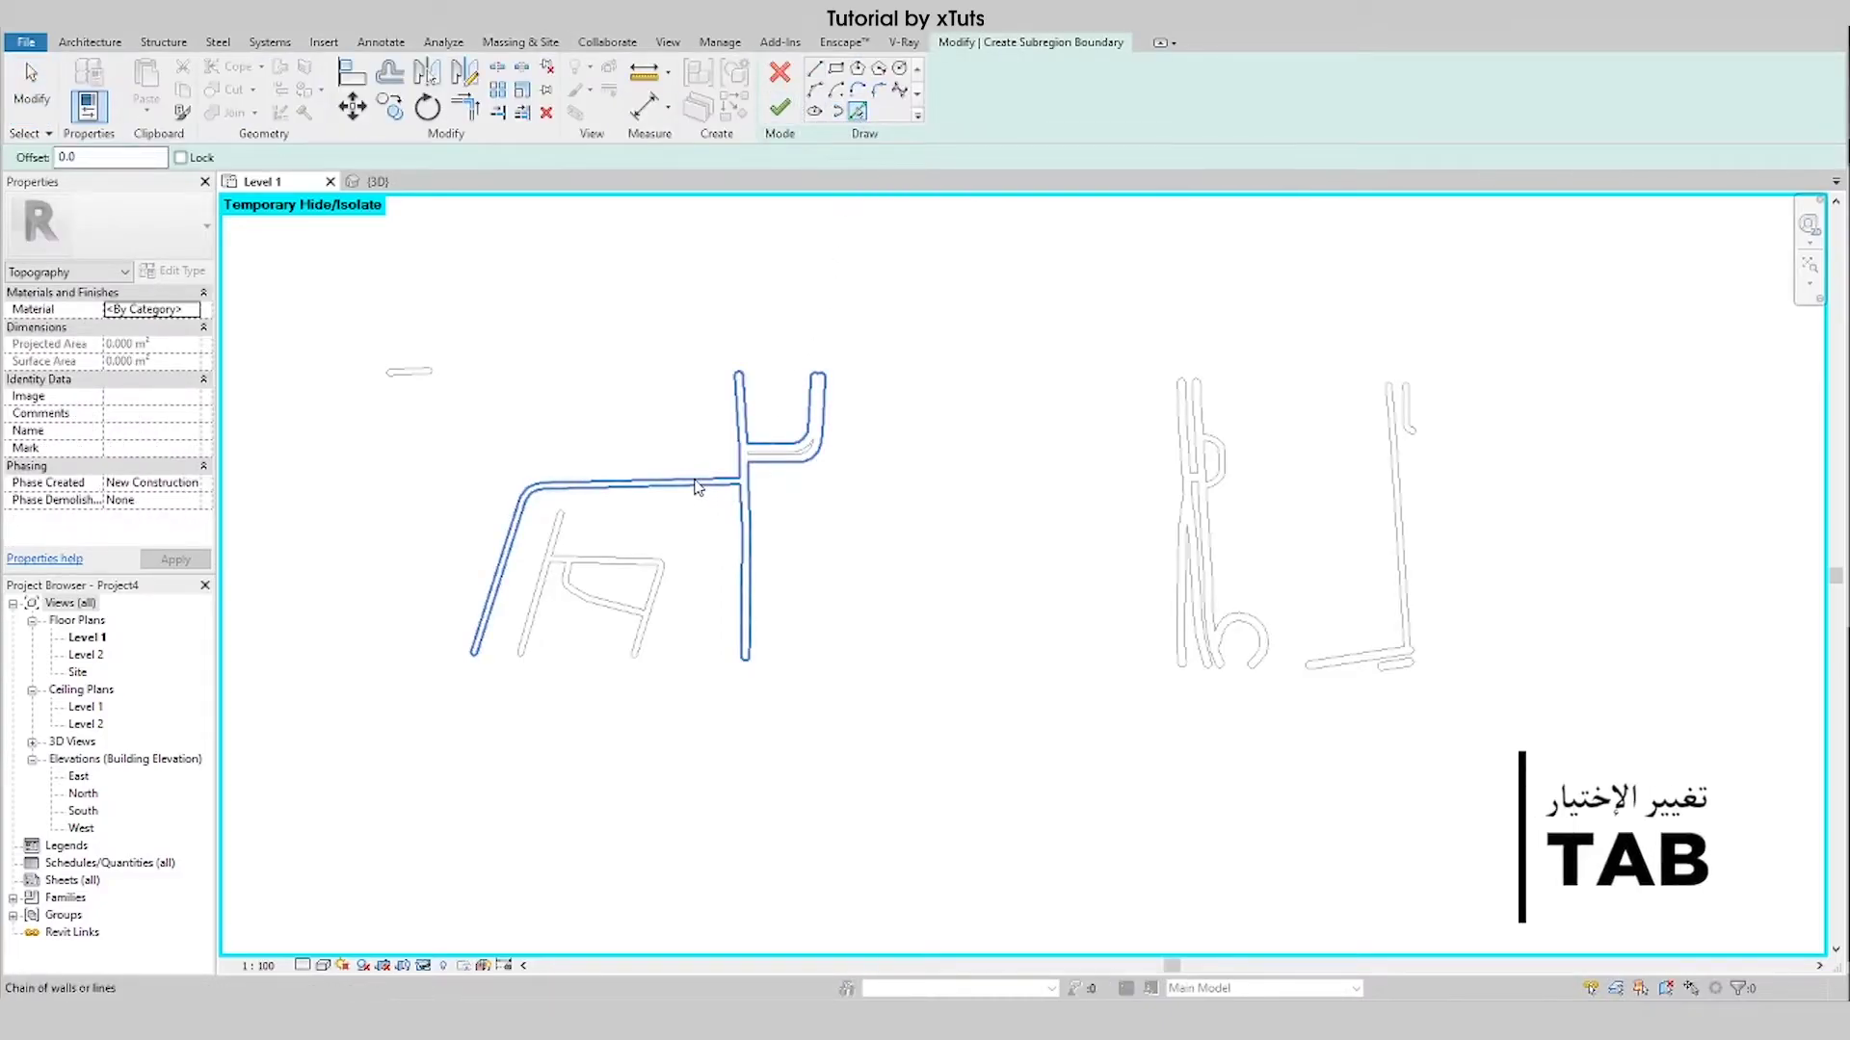
pyautogui.click(697, 487)
pyautogui.scroll(3, 896, 459)
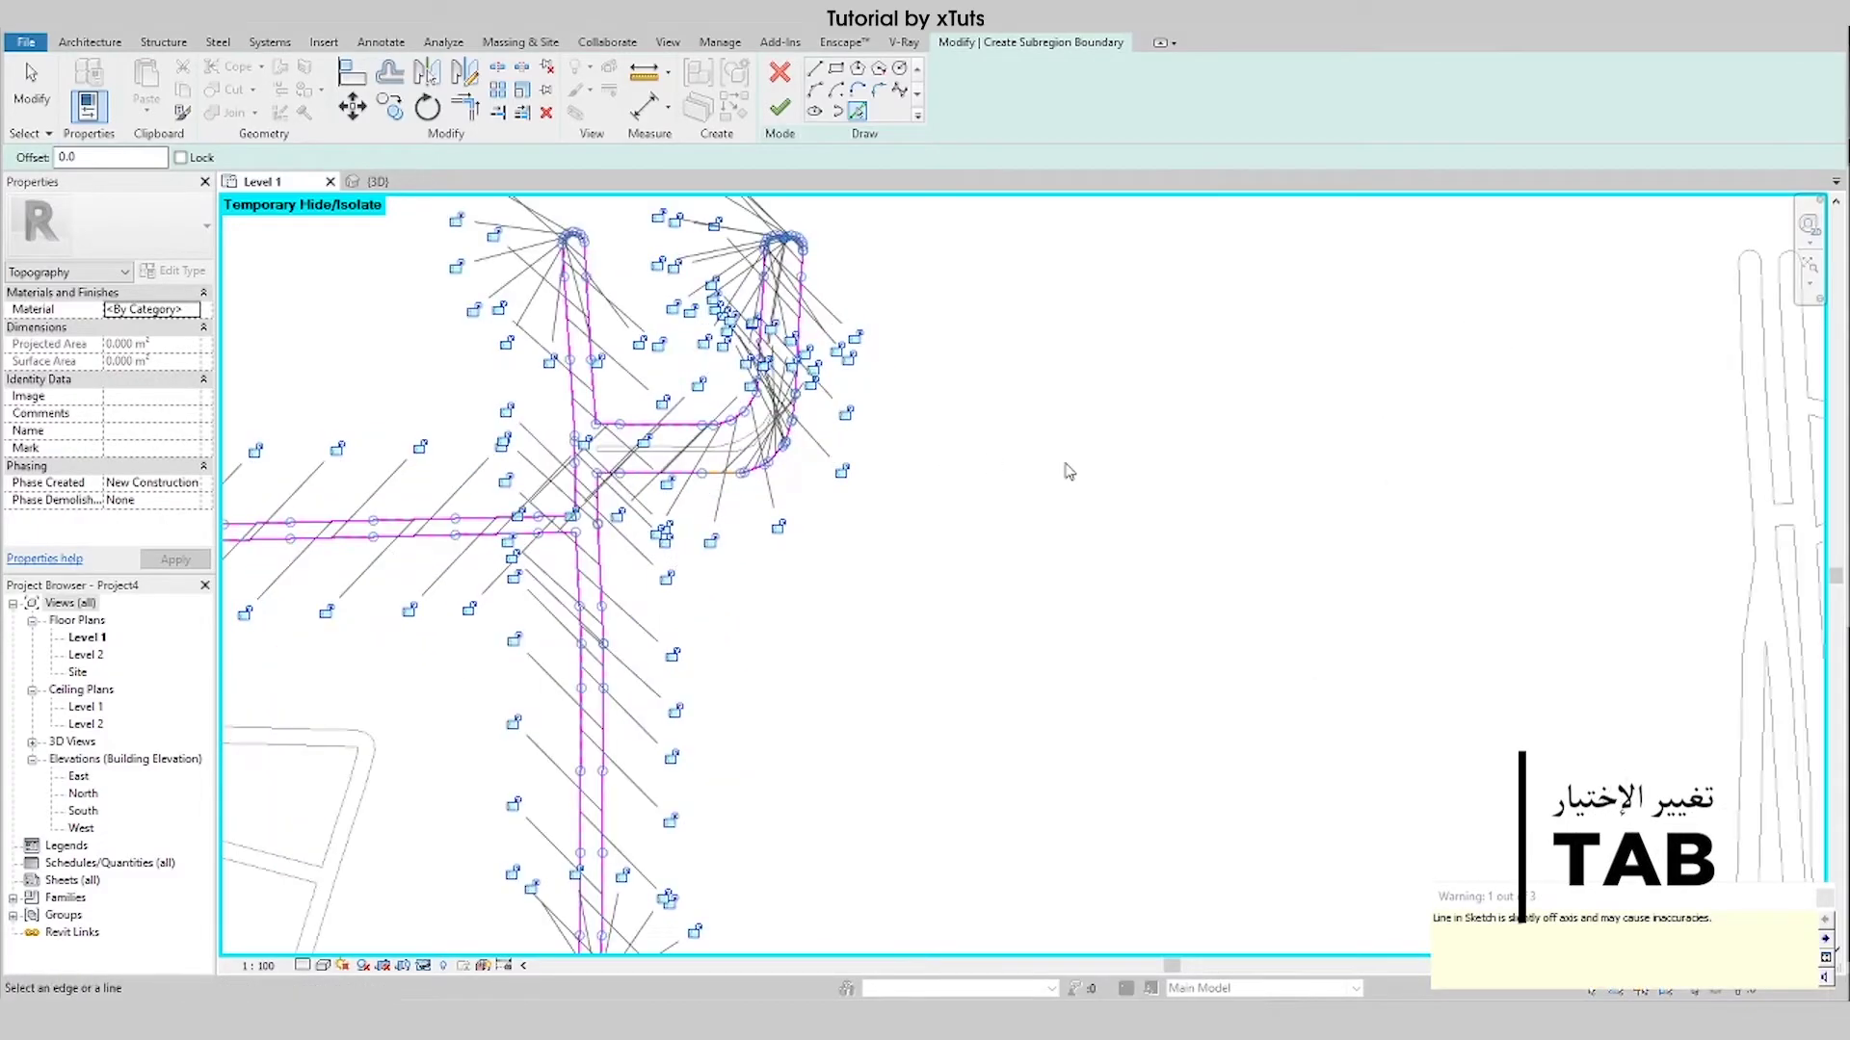
pyautogui.press('Escape')
pyautogui.scroll(-4, 1241, 576)
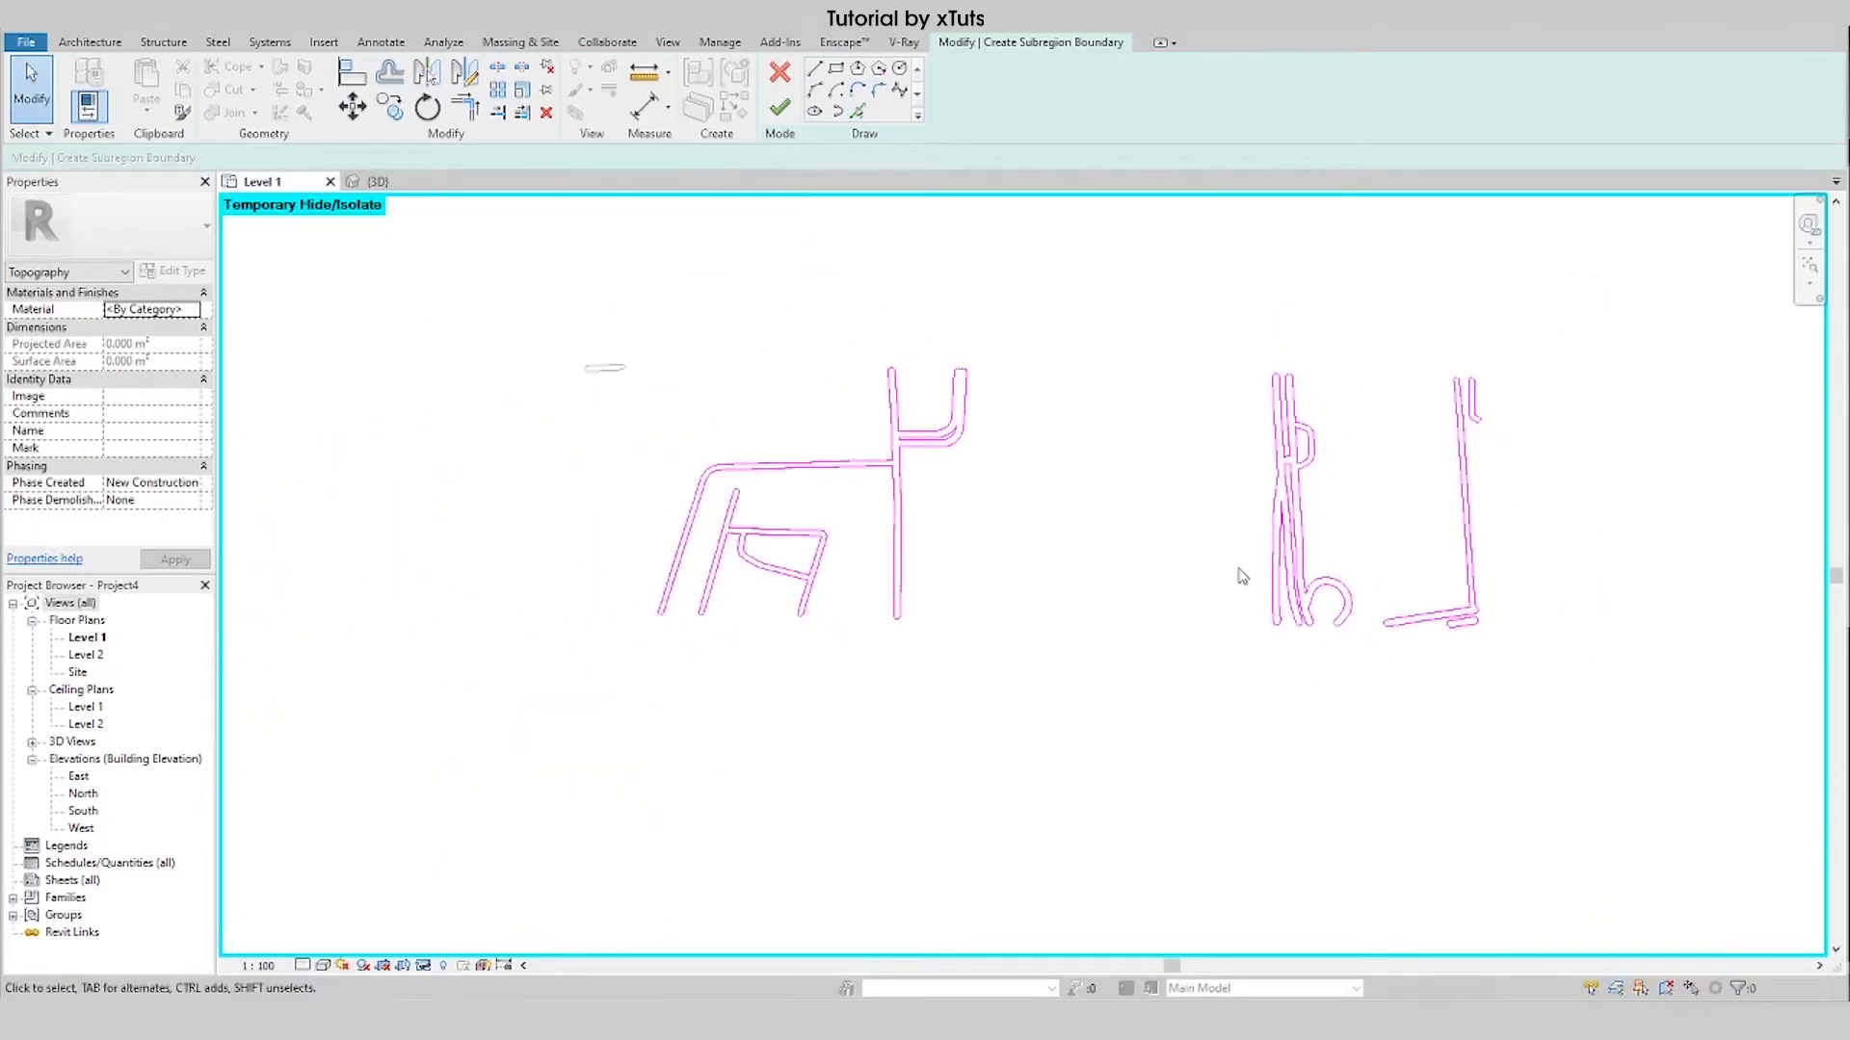
pyautogui.click(857, 112)
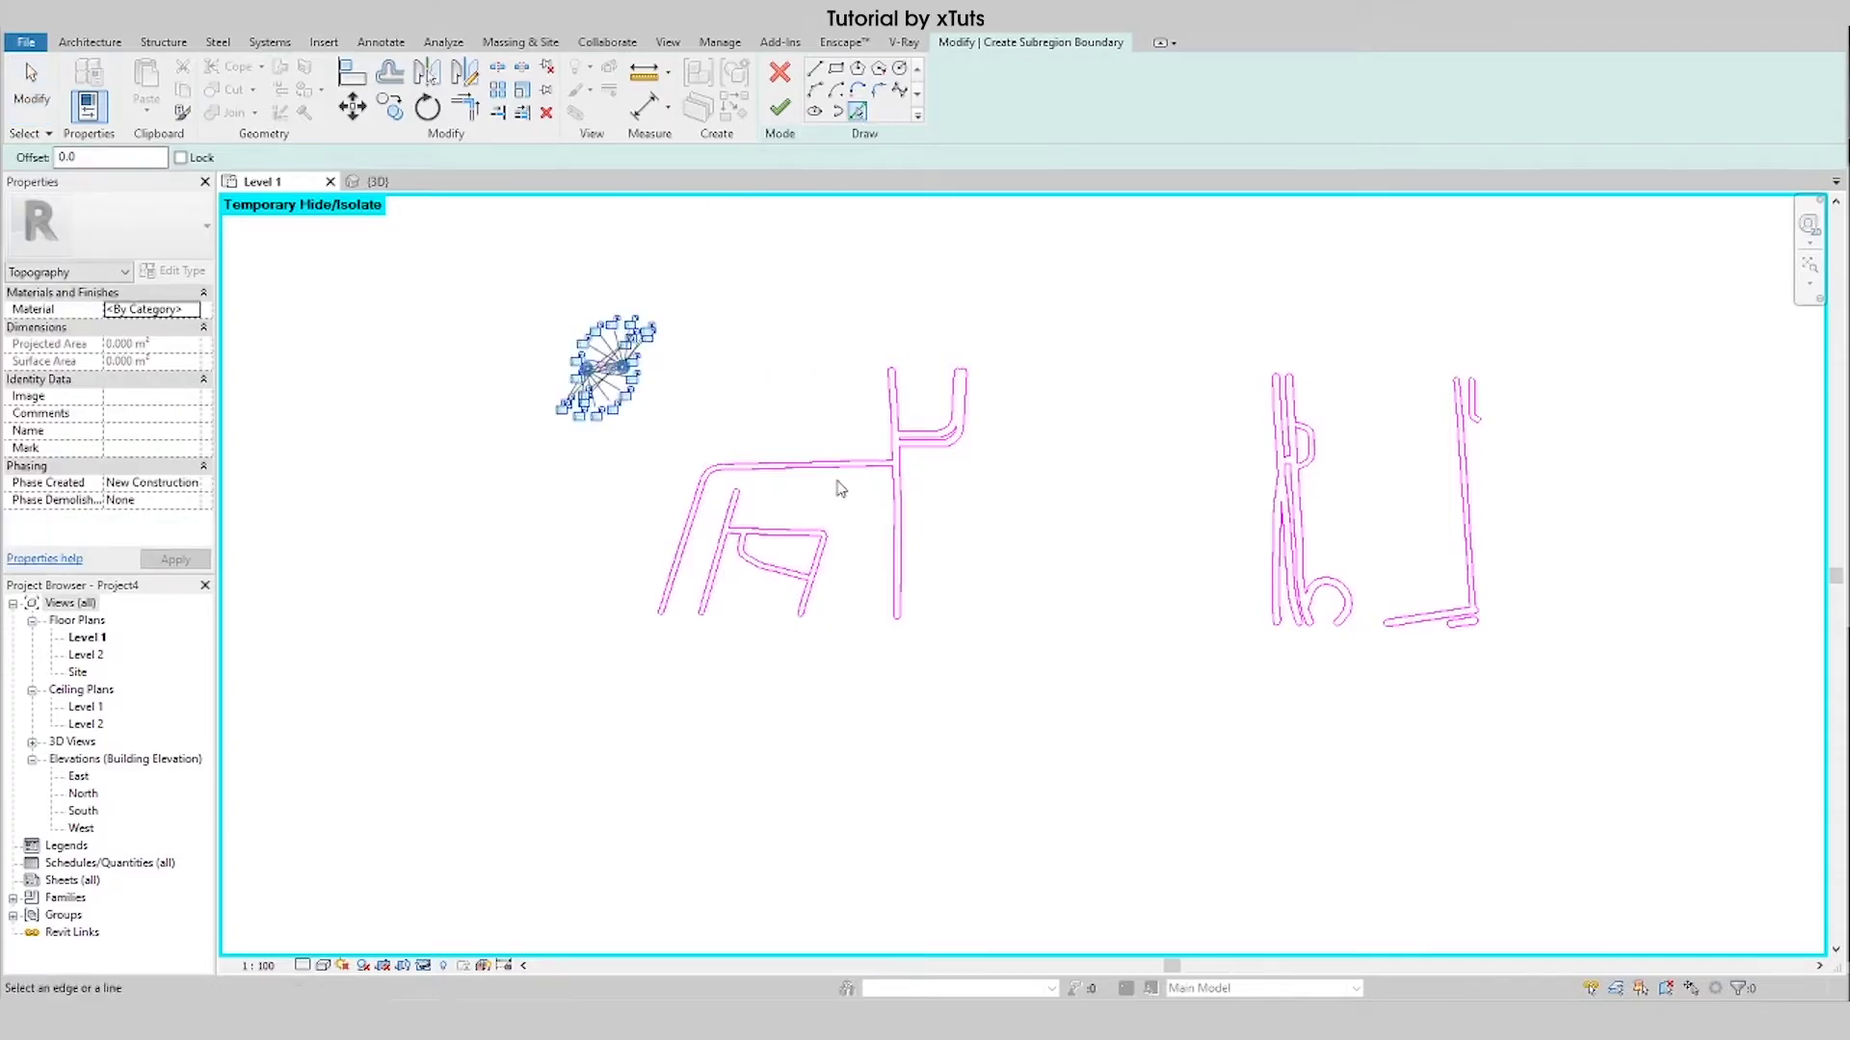
pyautogui.scroll(1, 1094, 437)
pyautogui.scroll(1, 1068, 441)
pyautogui.scroll(2, 1067, 440)
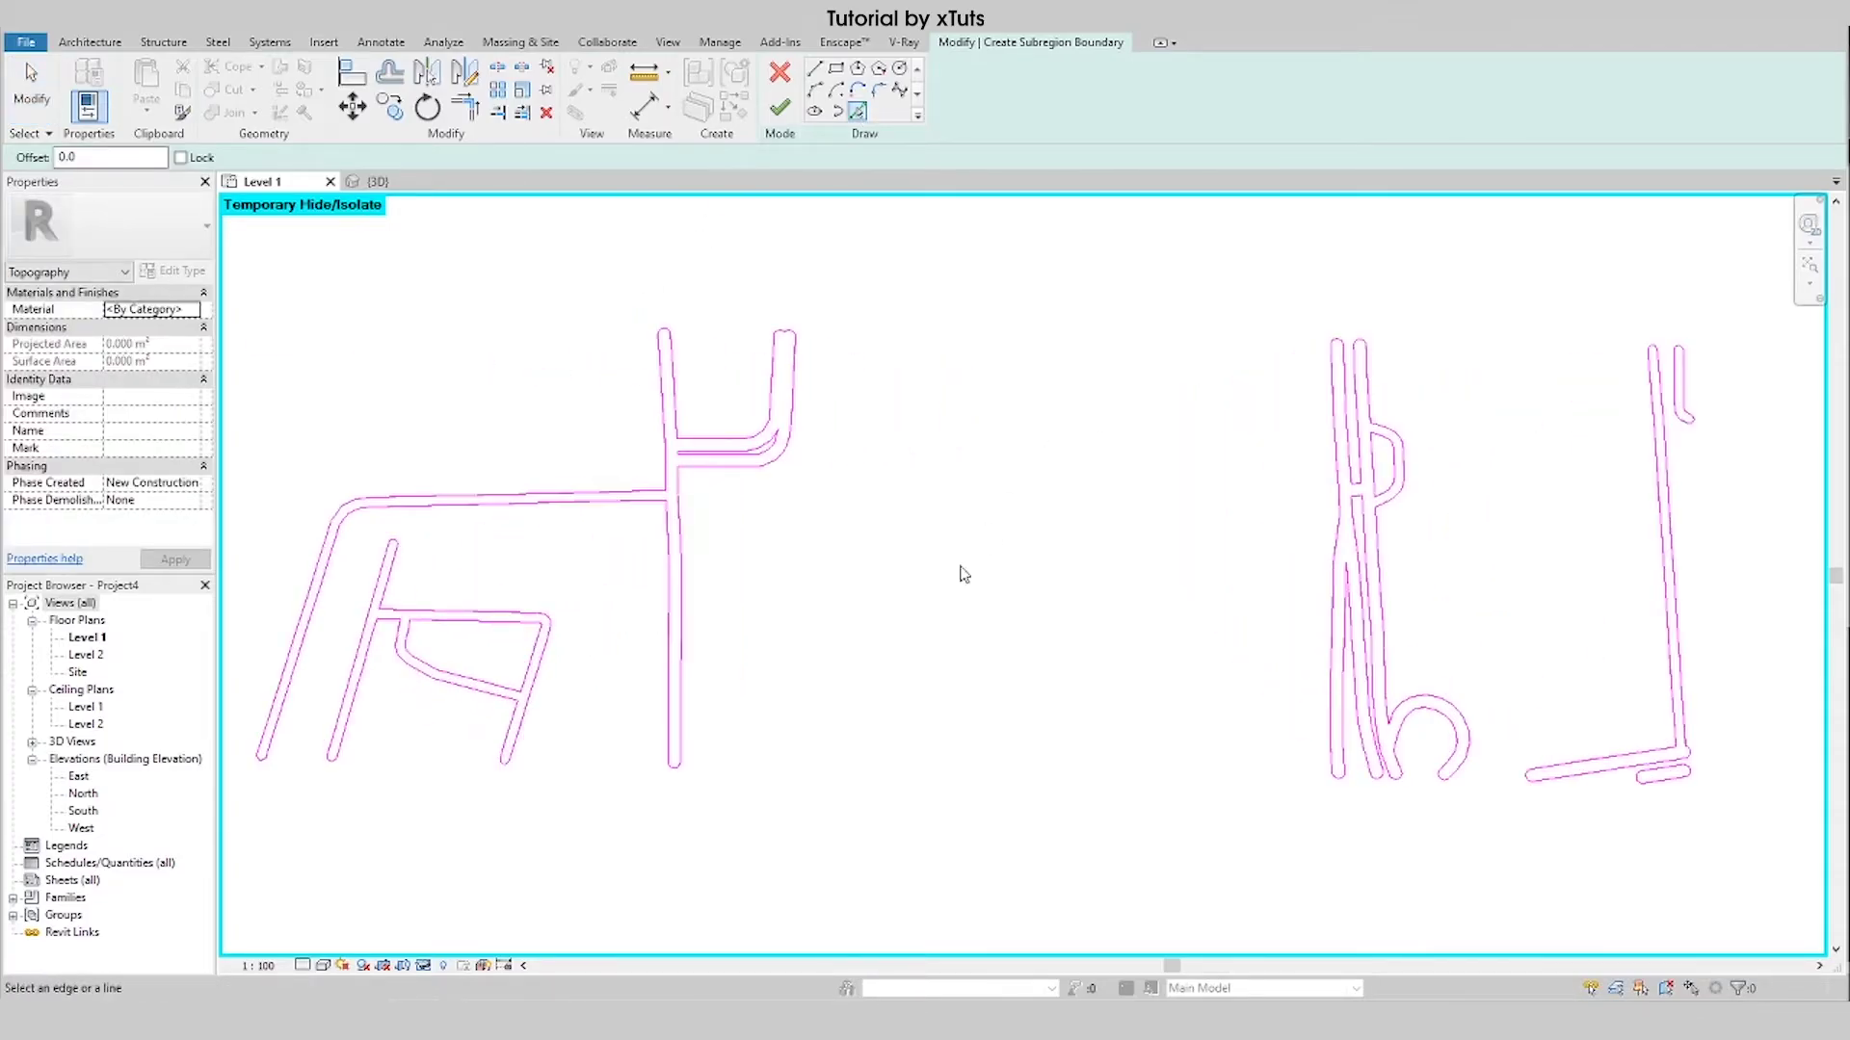
pyautogui.scroll(-1, 961, 570)
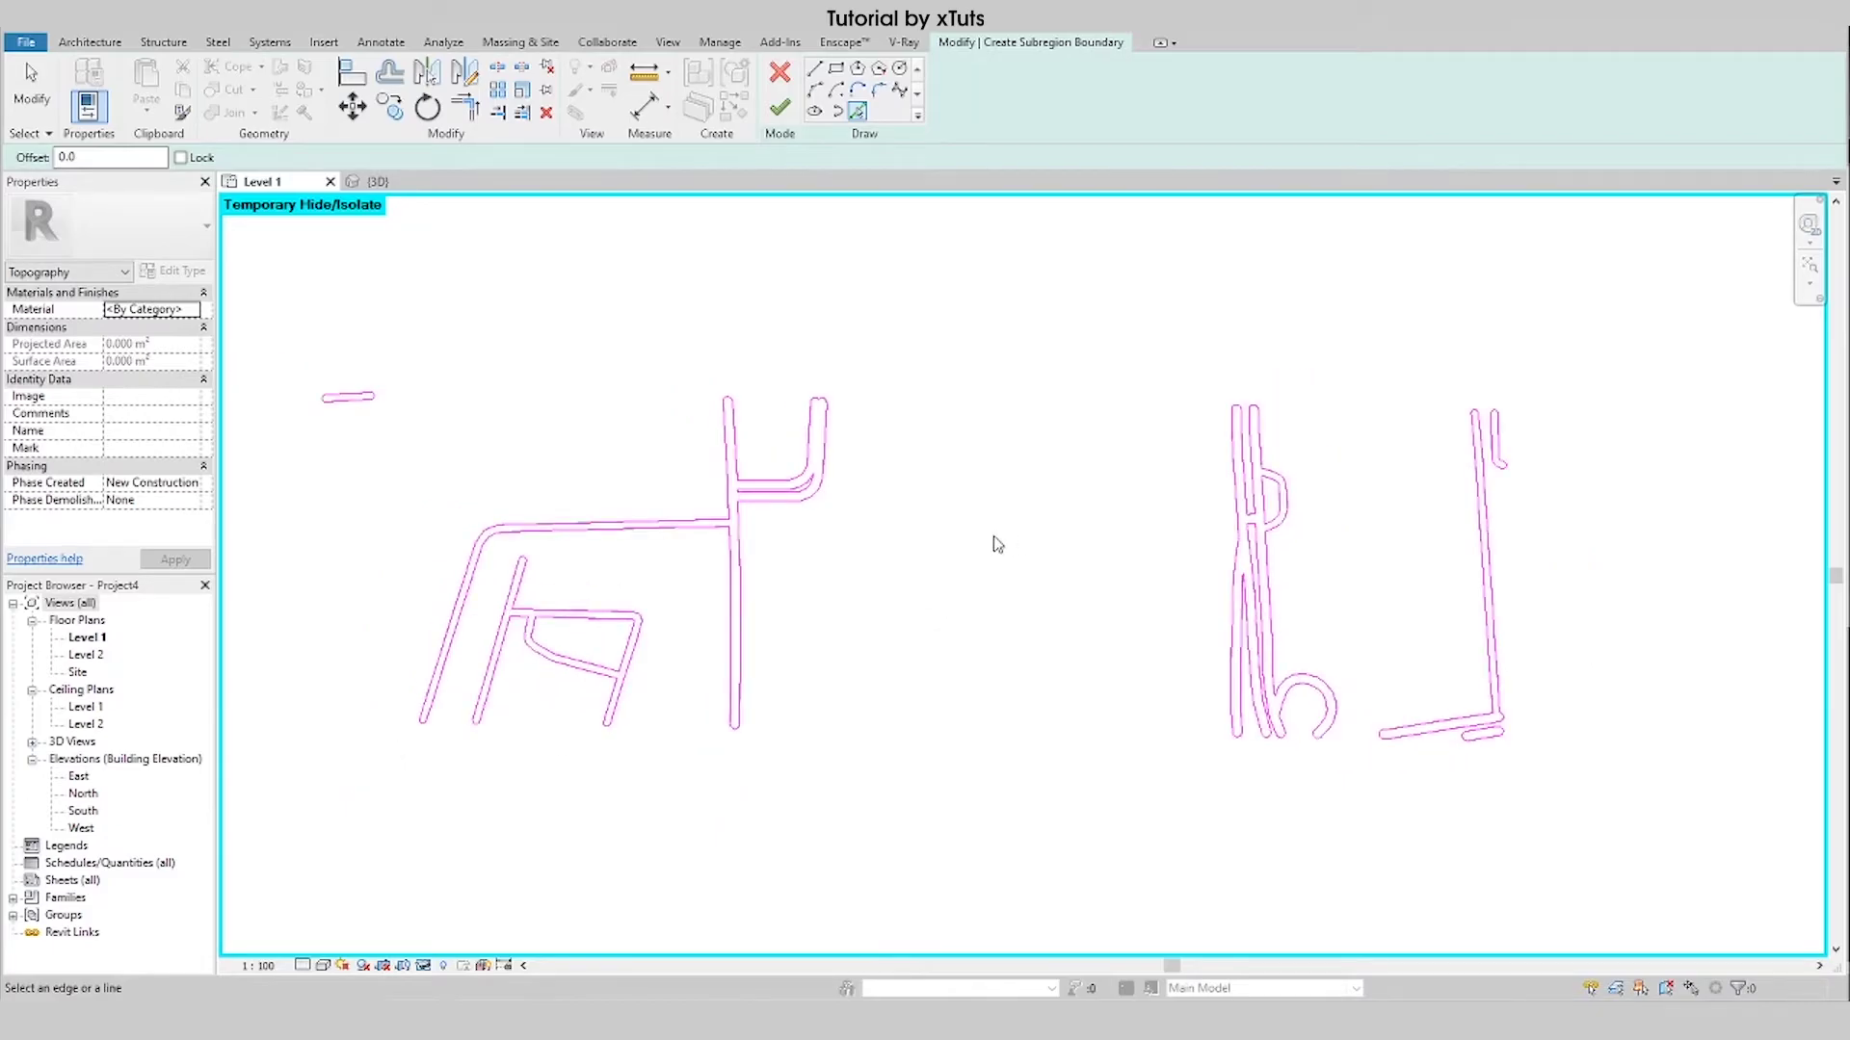
pyautogui.click(425, 967)
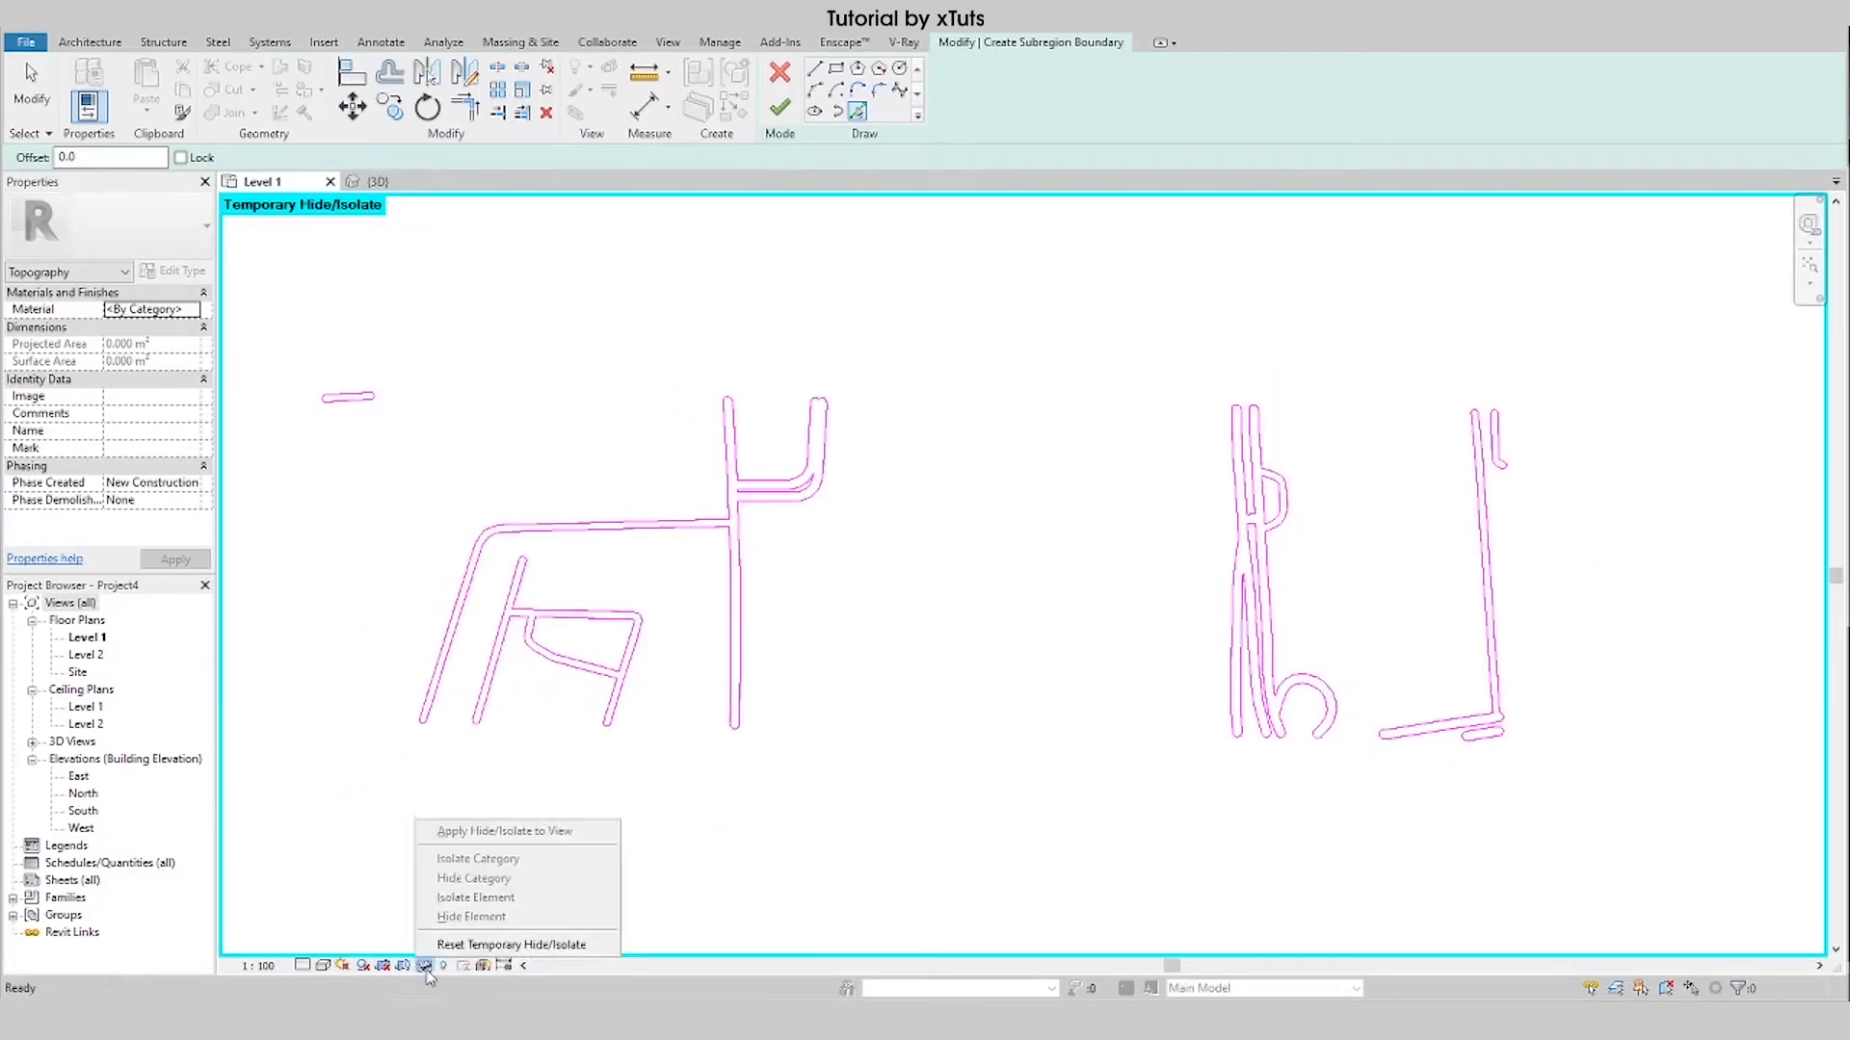
# Restore hidden elements in 3D and attempt to finish the sketch, hitting an open-loop error.
pyautogui.click(446, 945)
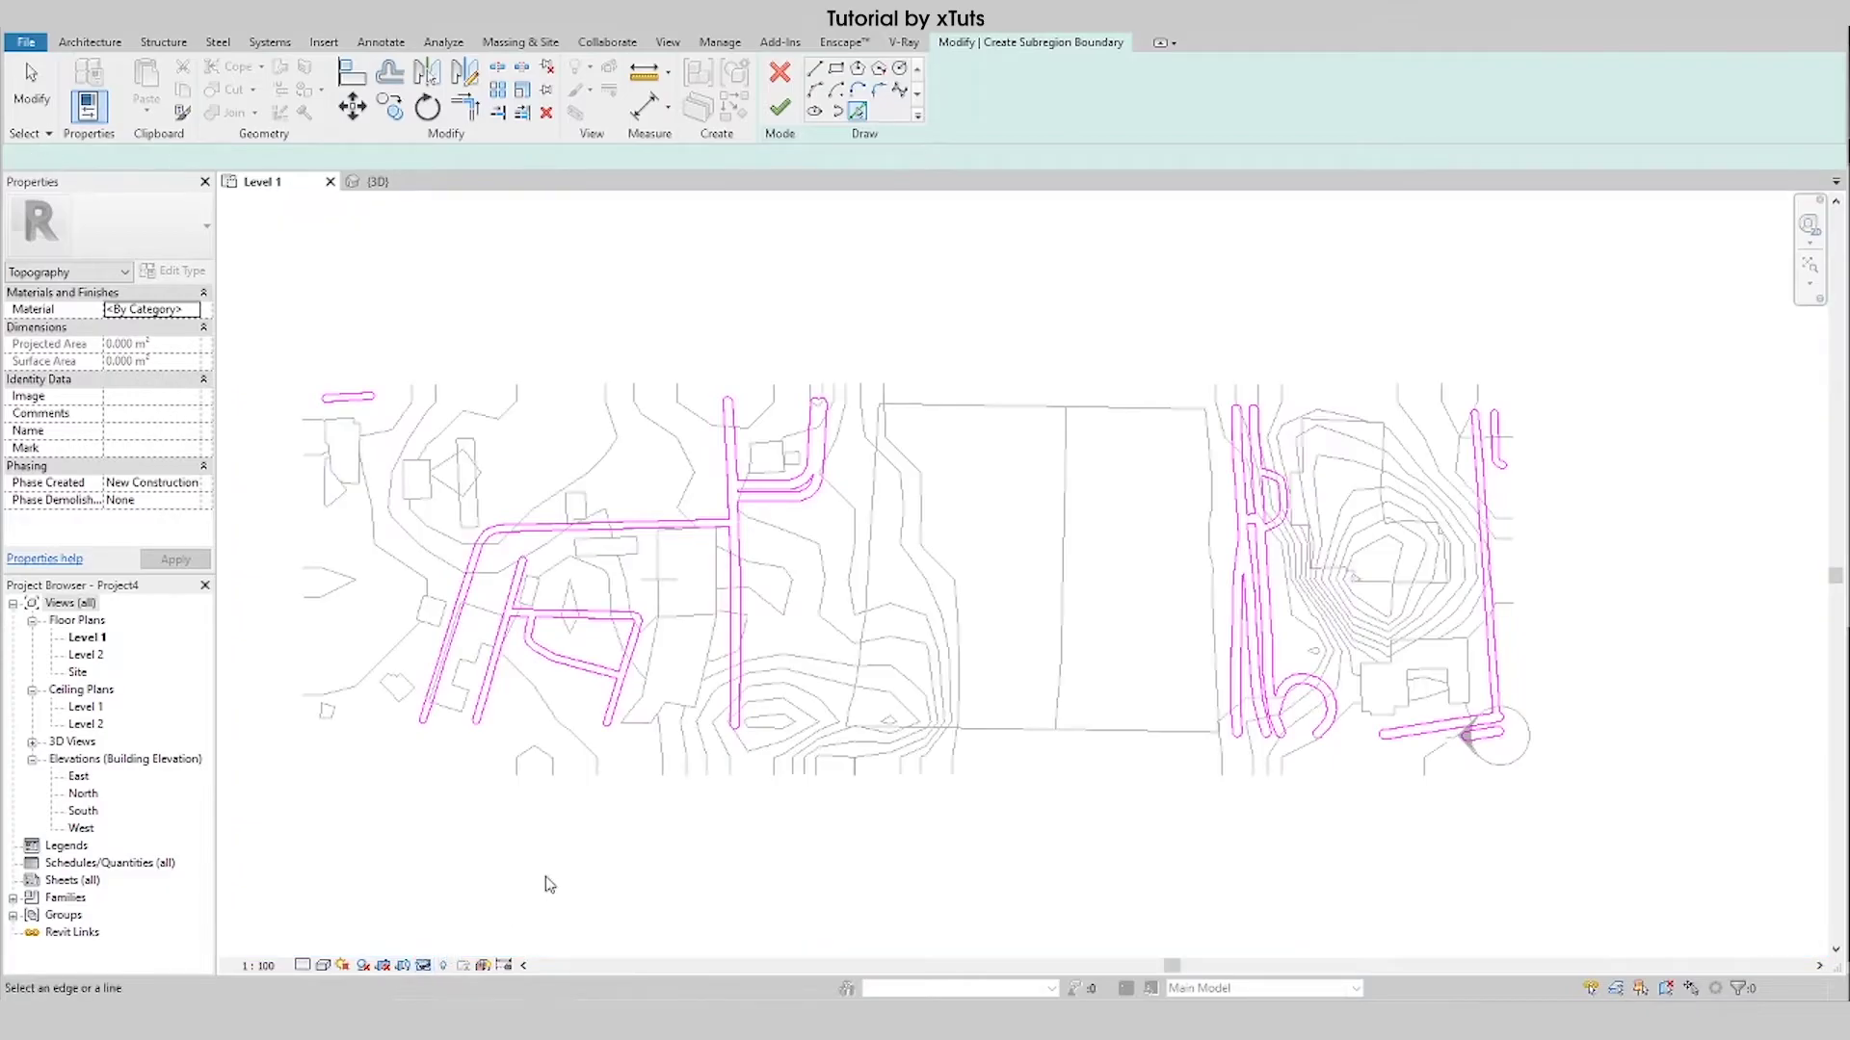
pyautogui.click(376, 181)
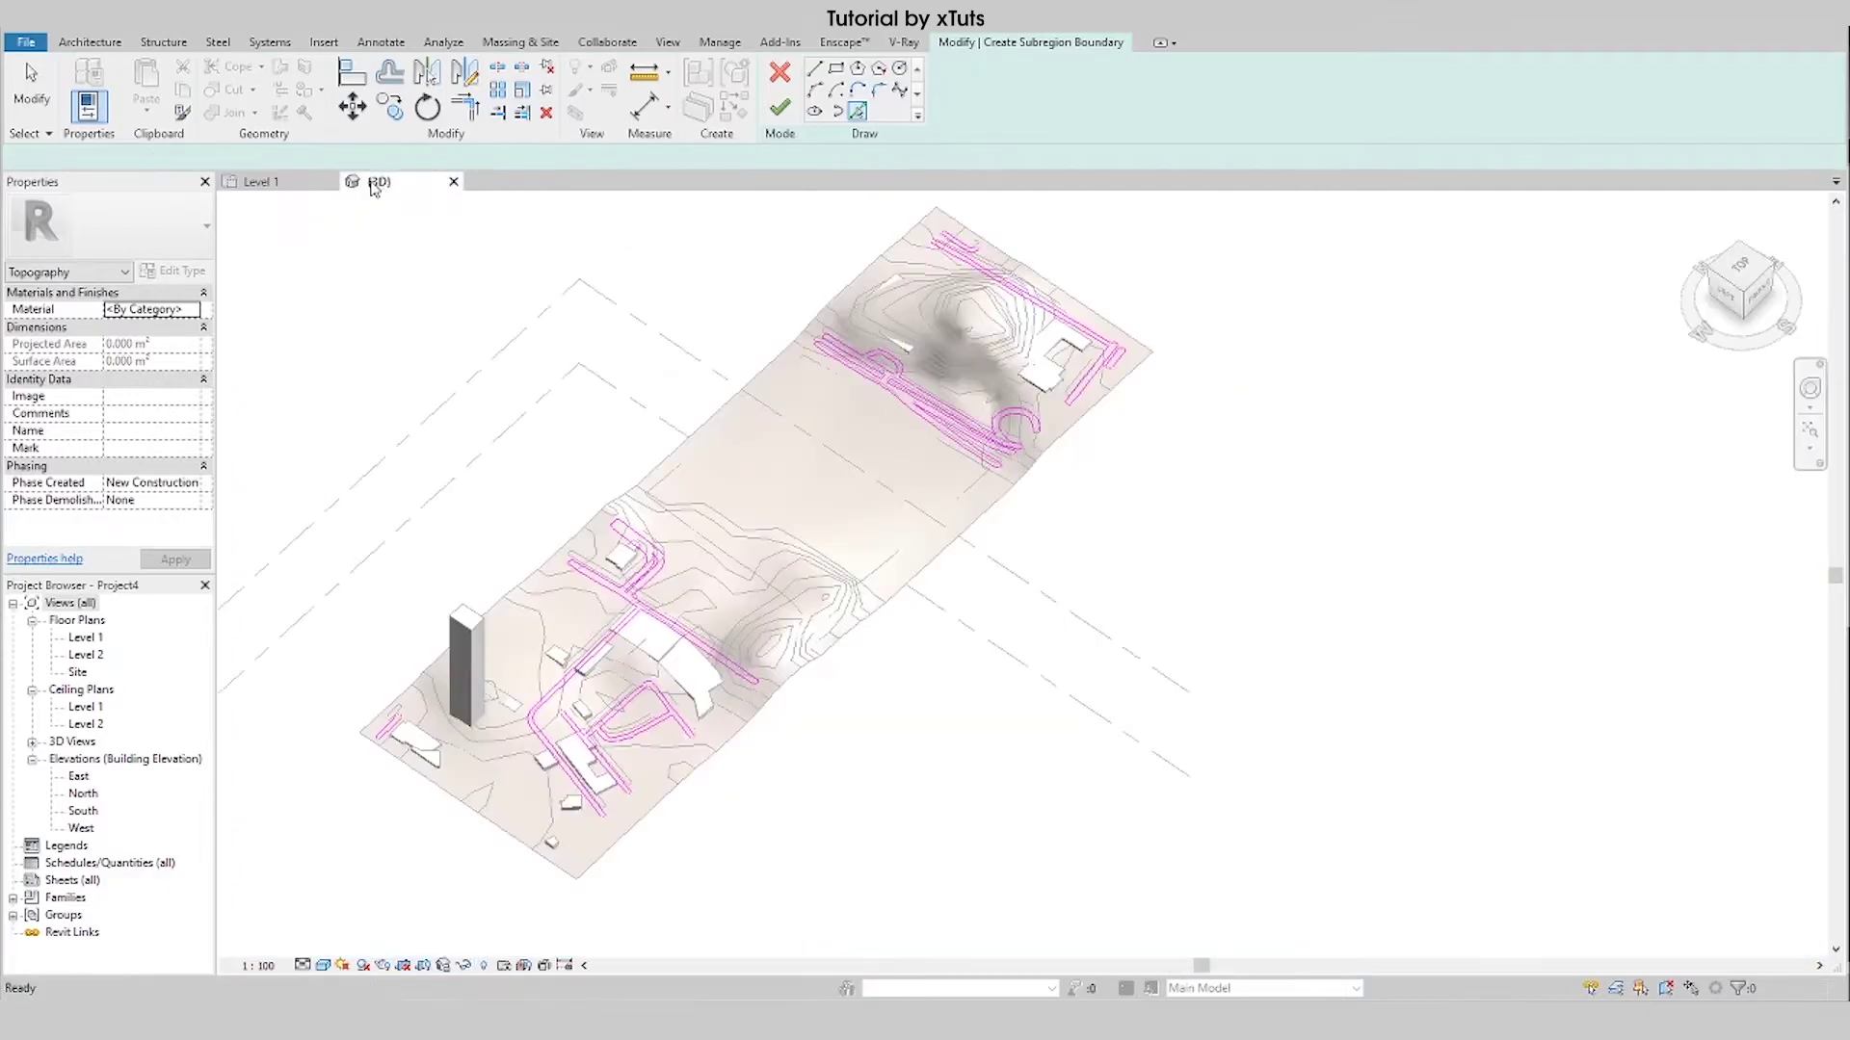
pyautogui.click(780, 111)
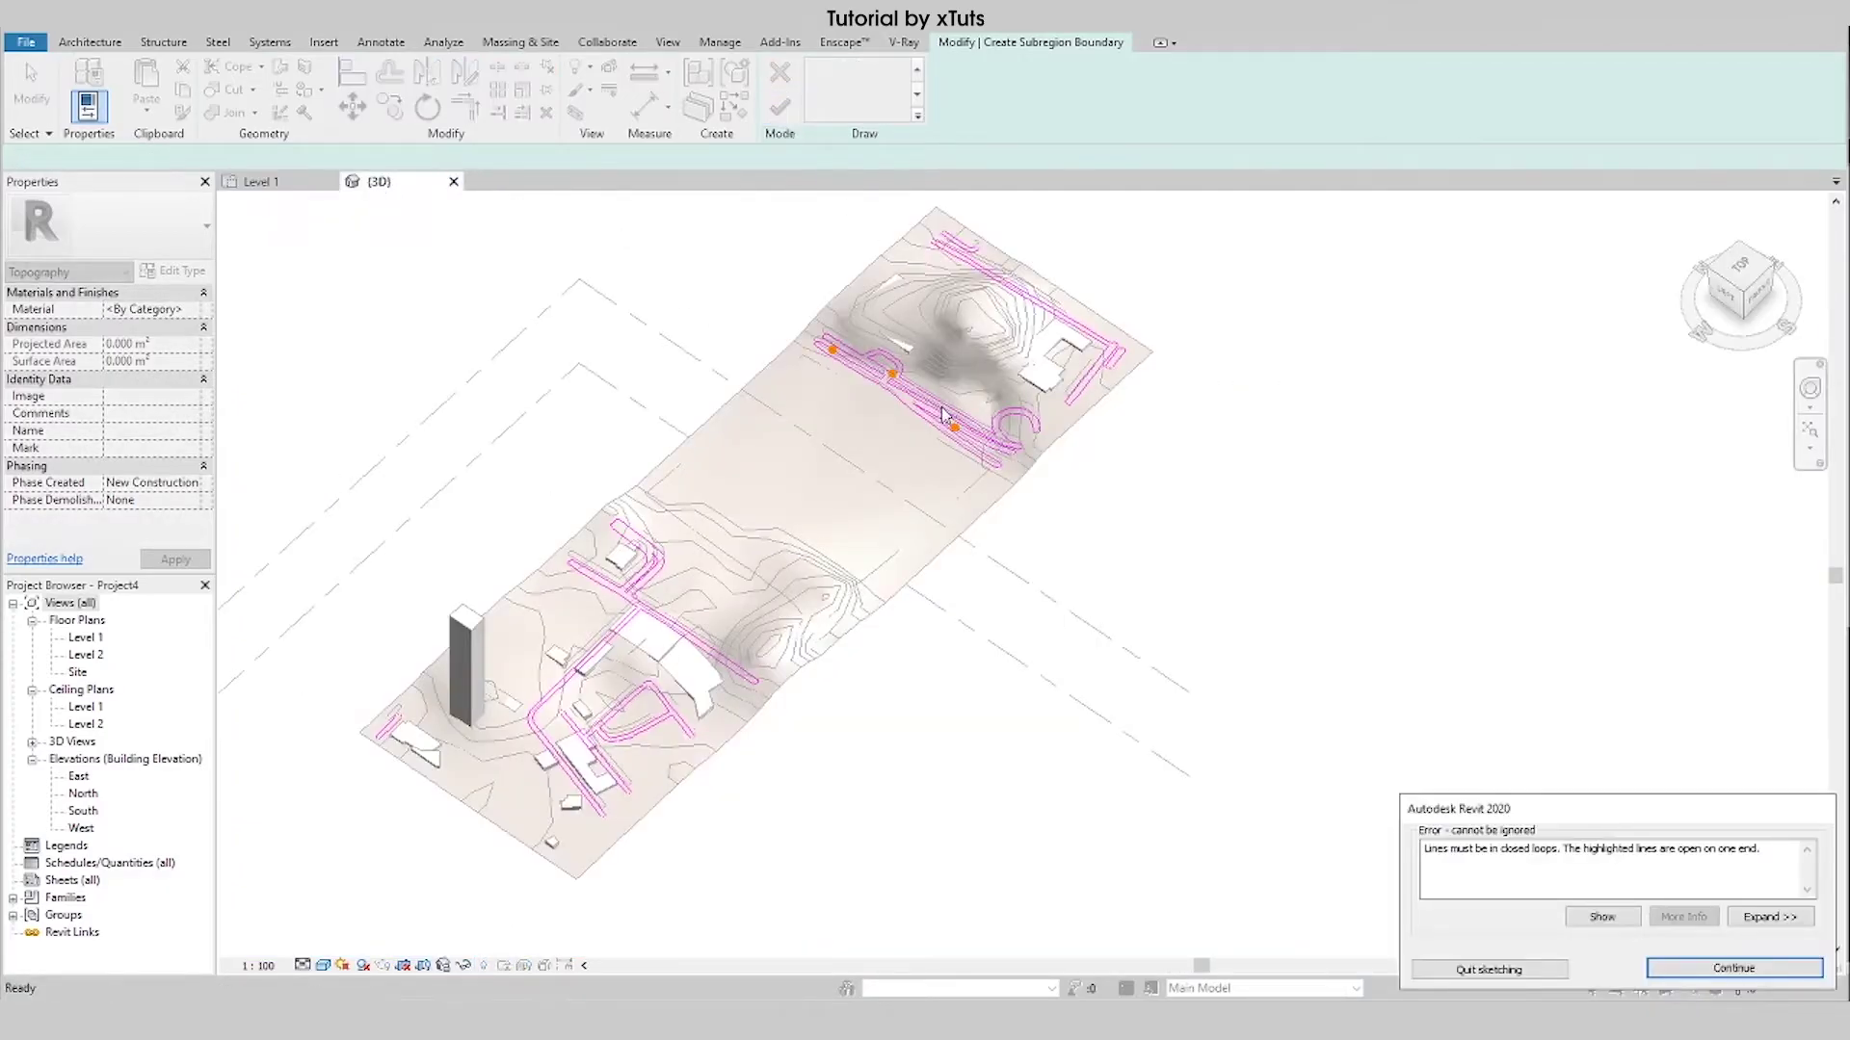
pyautogui.scroll(2, 944, 416)
pyautogui.scroll(2, 964, 434)
pyautogui.scroll(3, 1002, 472)
pyautogui.scroll(2, 1041, 518)
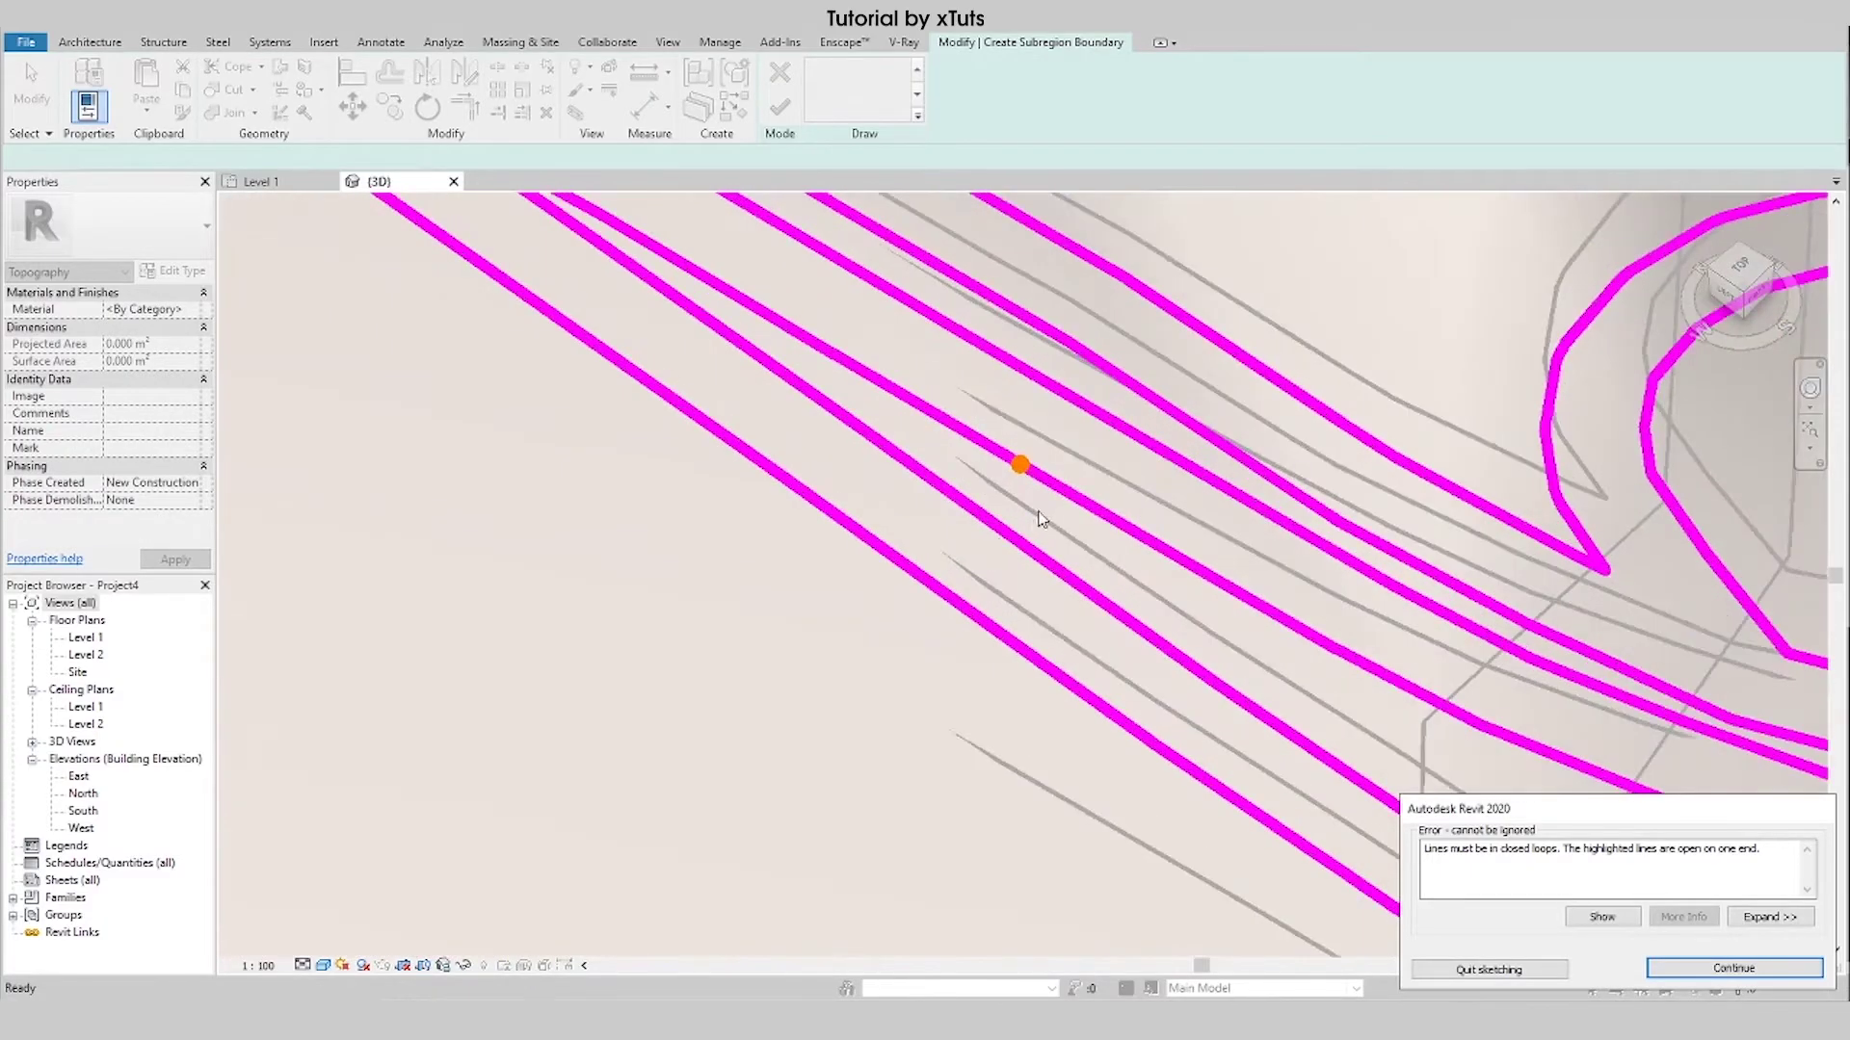
pyautogui.scroll(2, 1039, 501)
pyautogui.press('Return')
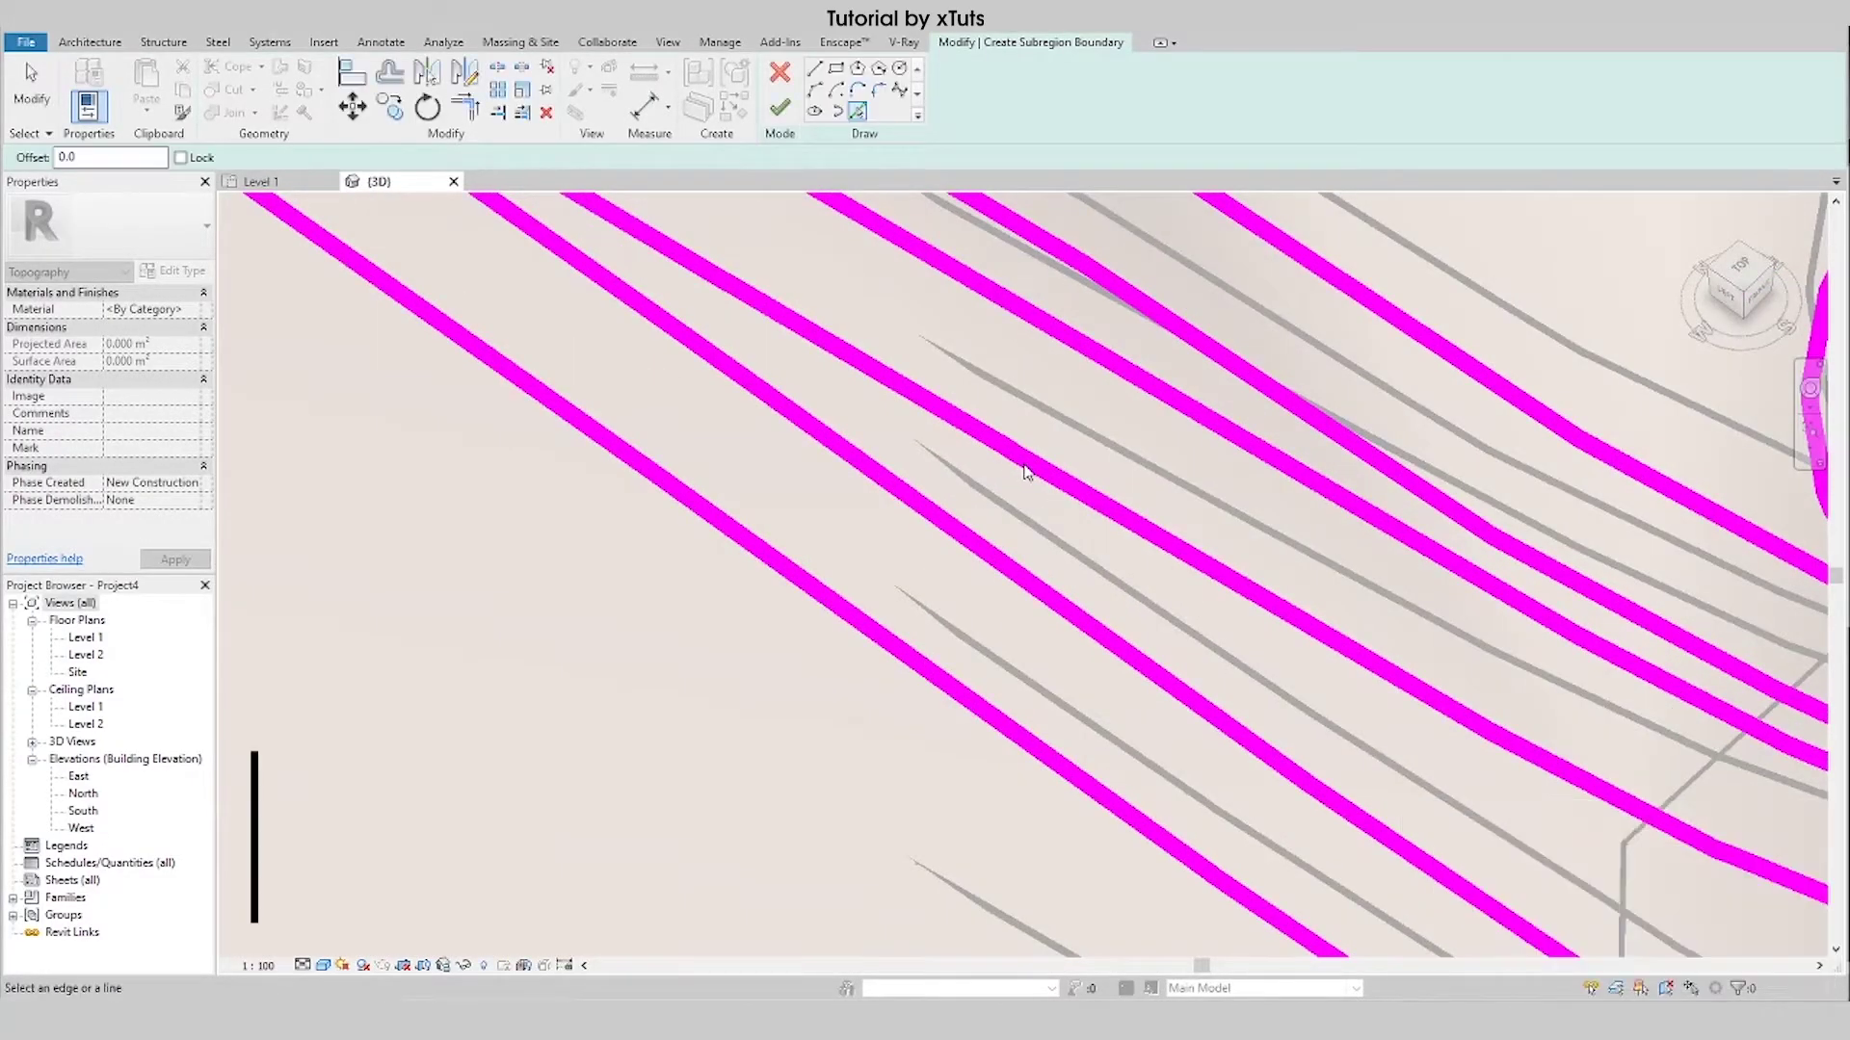
# Join the first pair of boundary lines at the gap and retry finishing the sketch.
pyautogui.click(1047, 478)
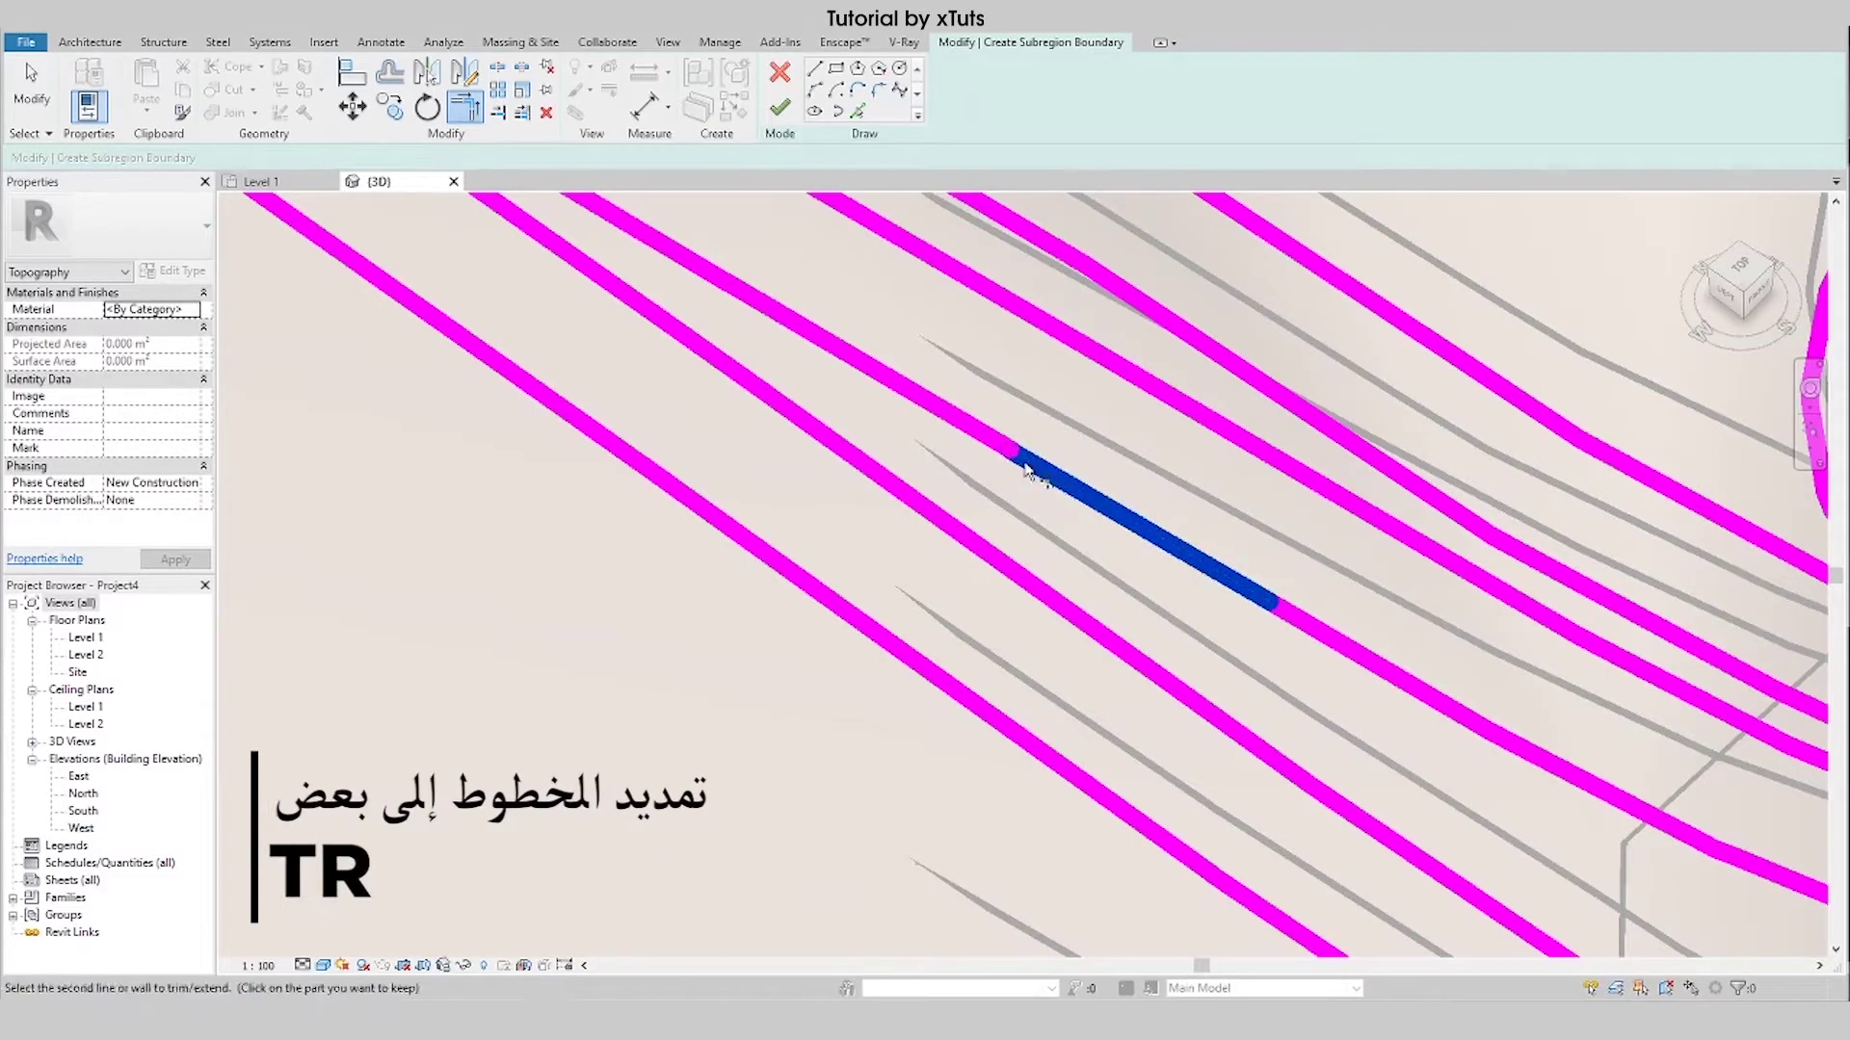
pyautogui.click(964, 436)
pyautogui.scroll(-4, 1047, 662)
pyautogui.scroll(3, 1047, 662)
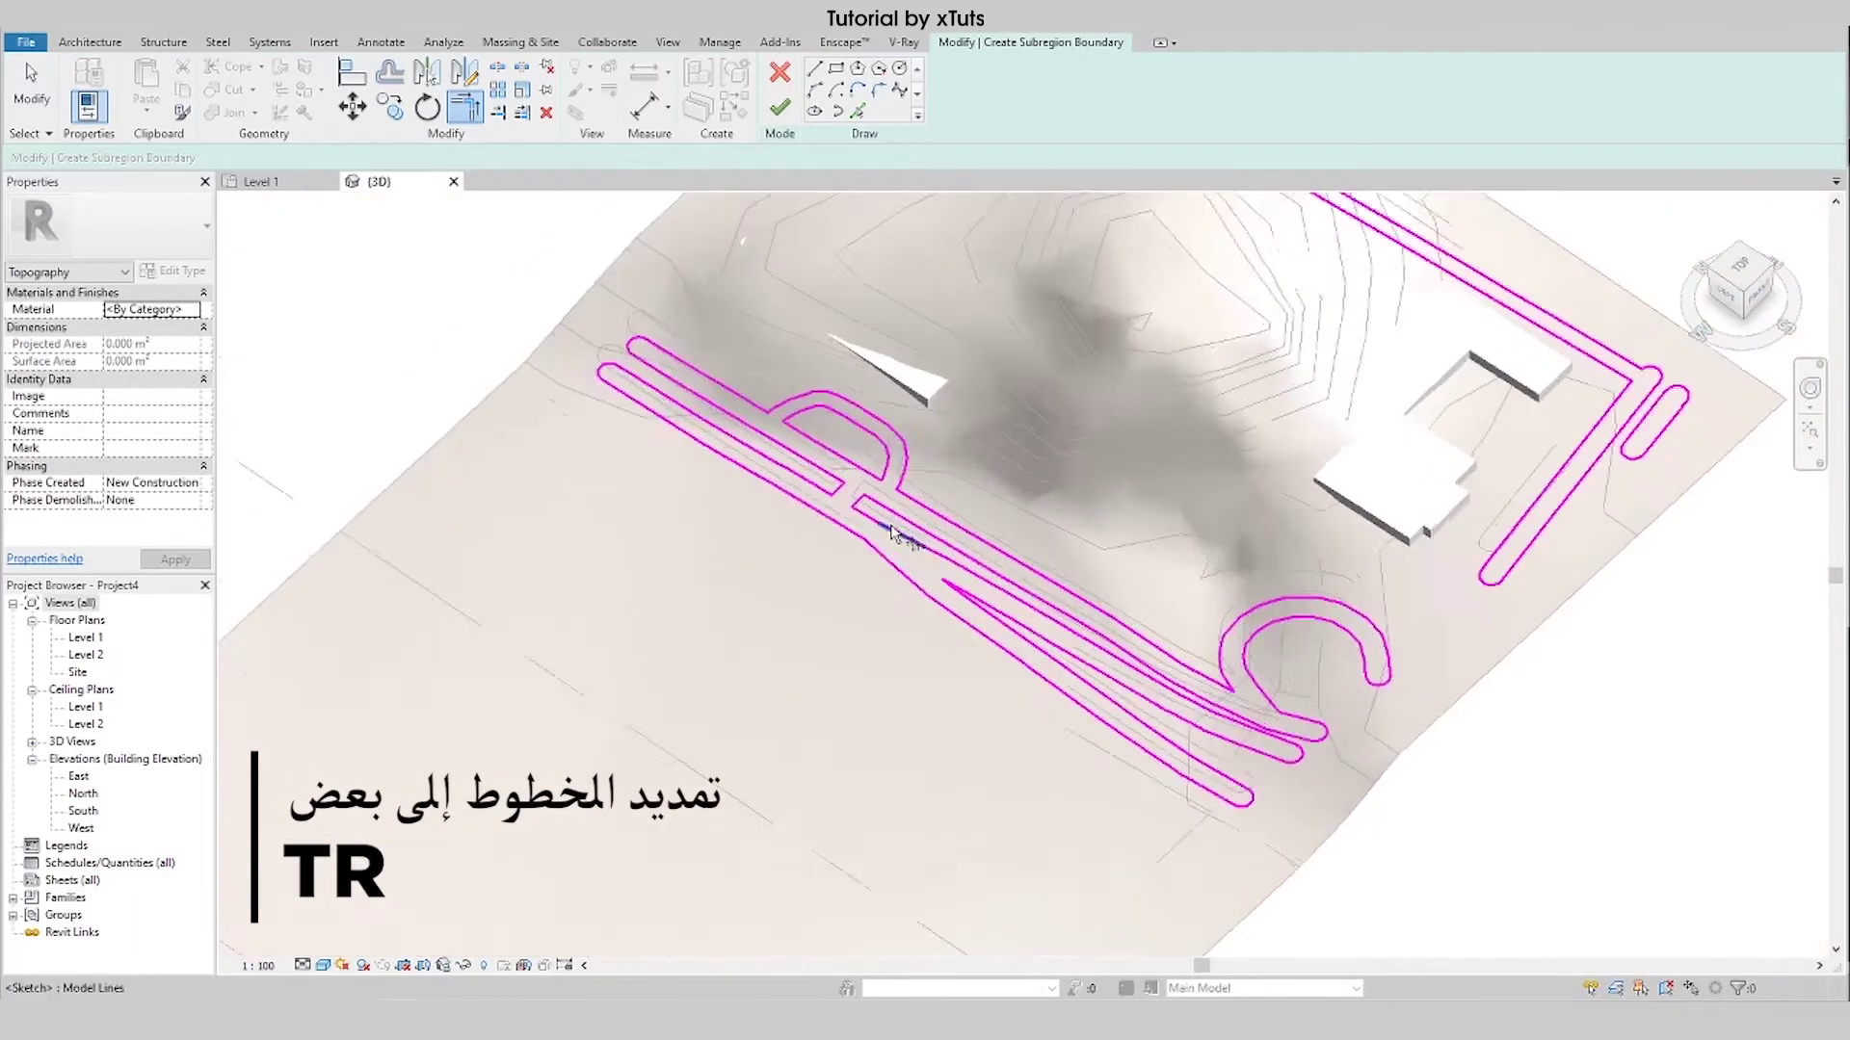
pyautogui.click(780, 106)
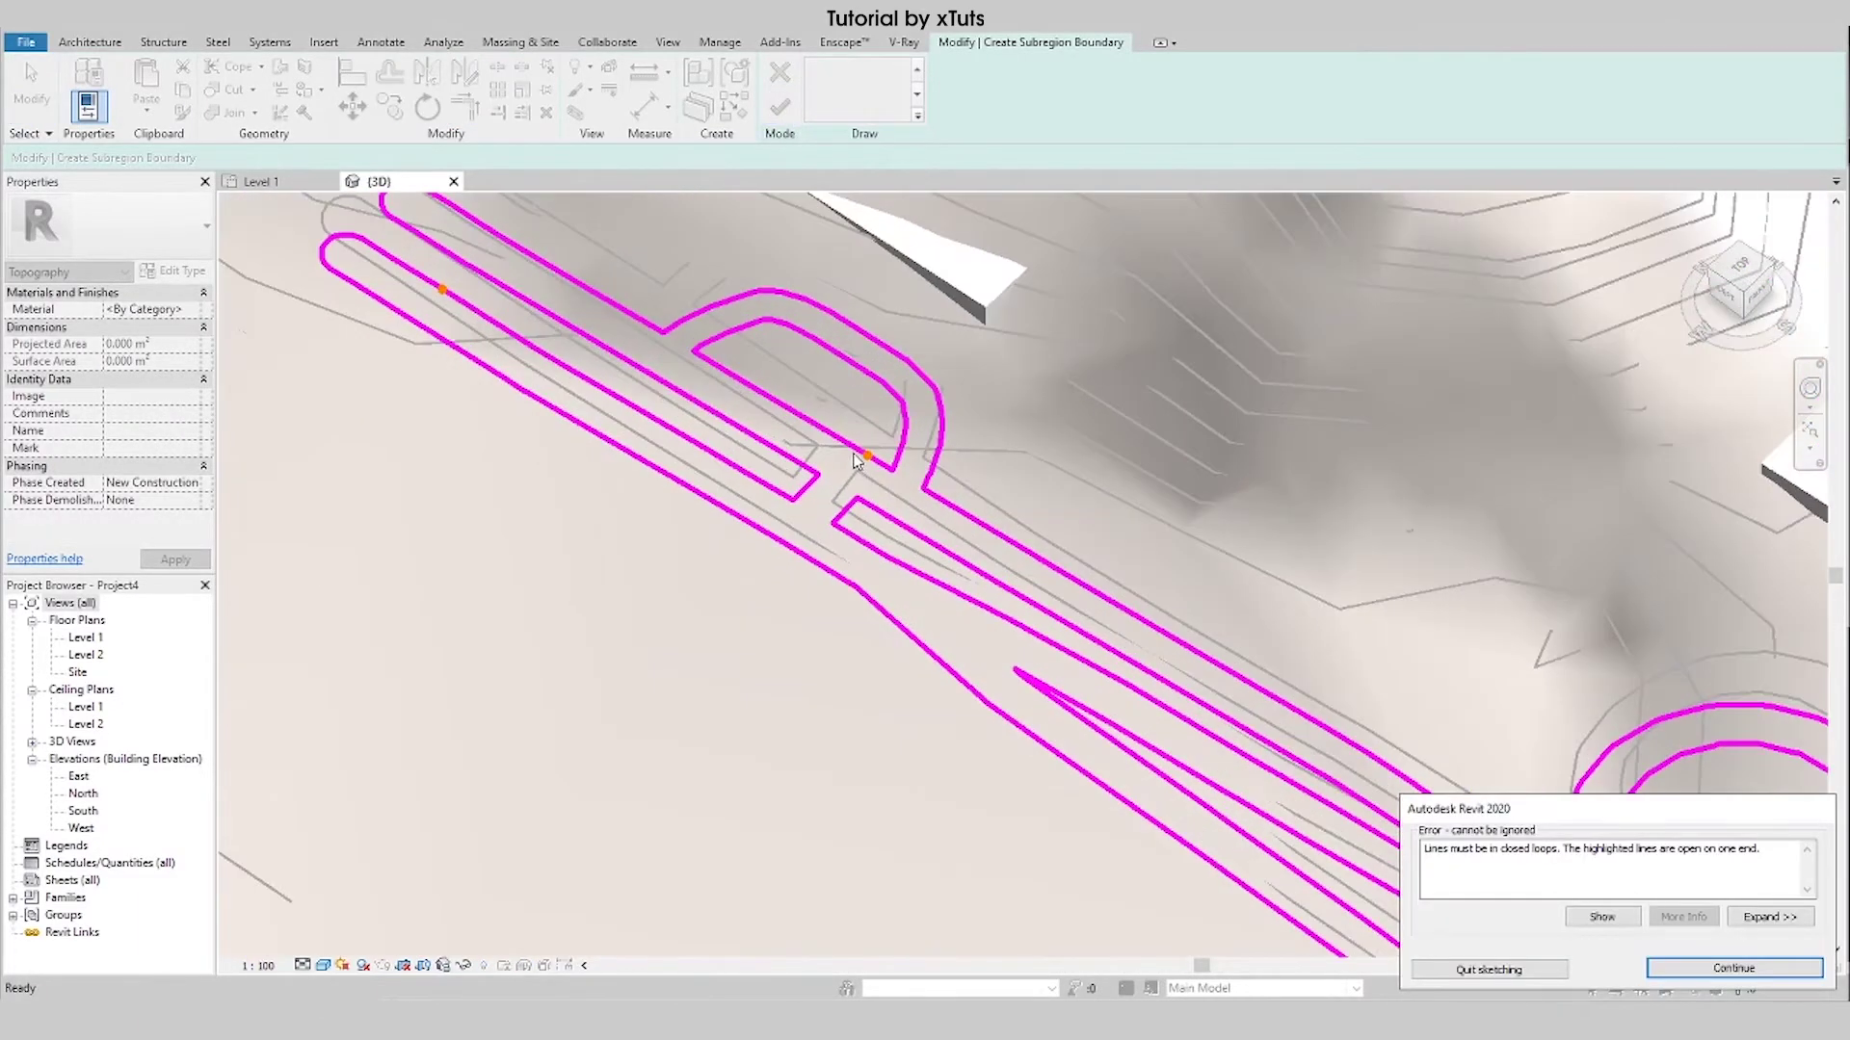
pyautogui.press('Return')
pyautogui.scroll(5, 862, 467)
# Close the open junction with Trim/Extend to Corner (TR) and retry finishing the sketch.
pyautogui.press('t')
pyautogui.press('r')
pyautogui.click(886, 474)
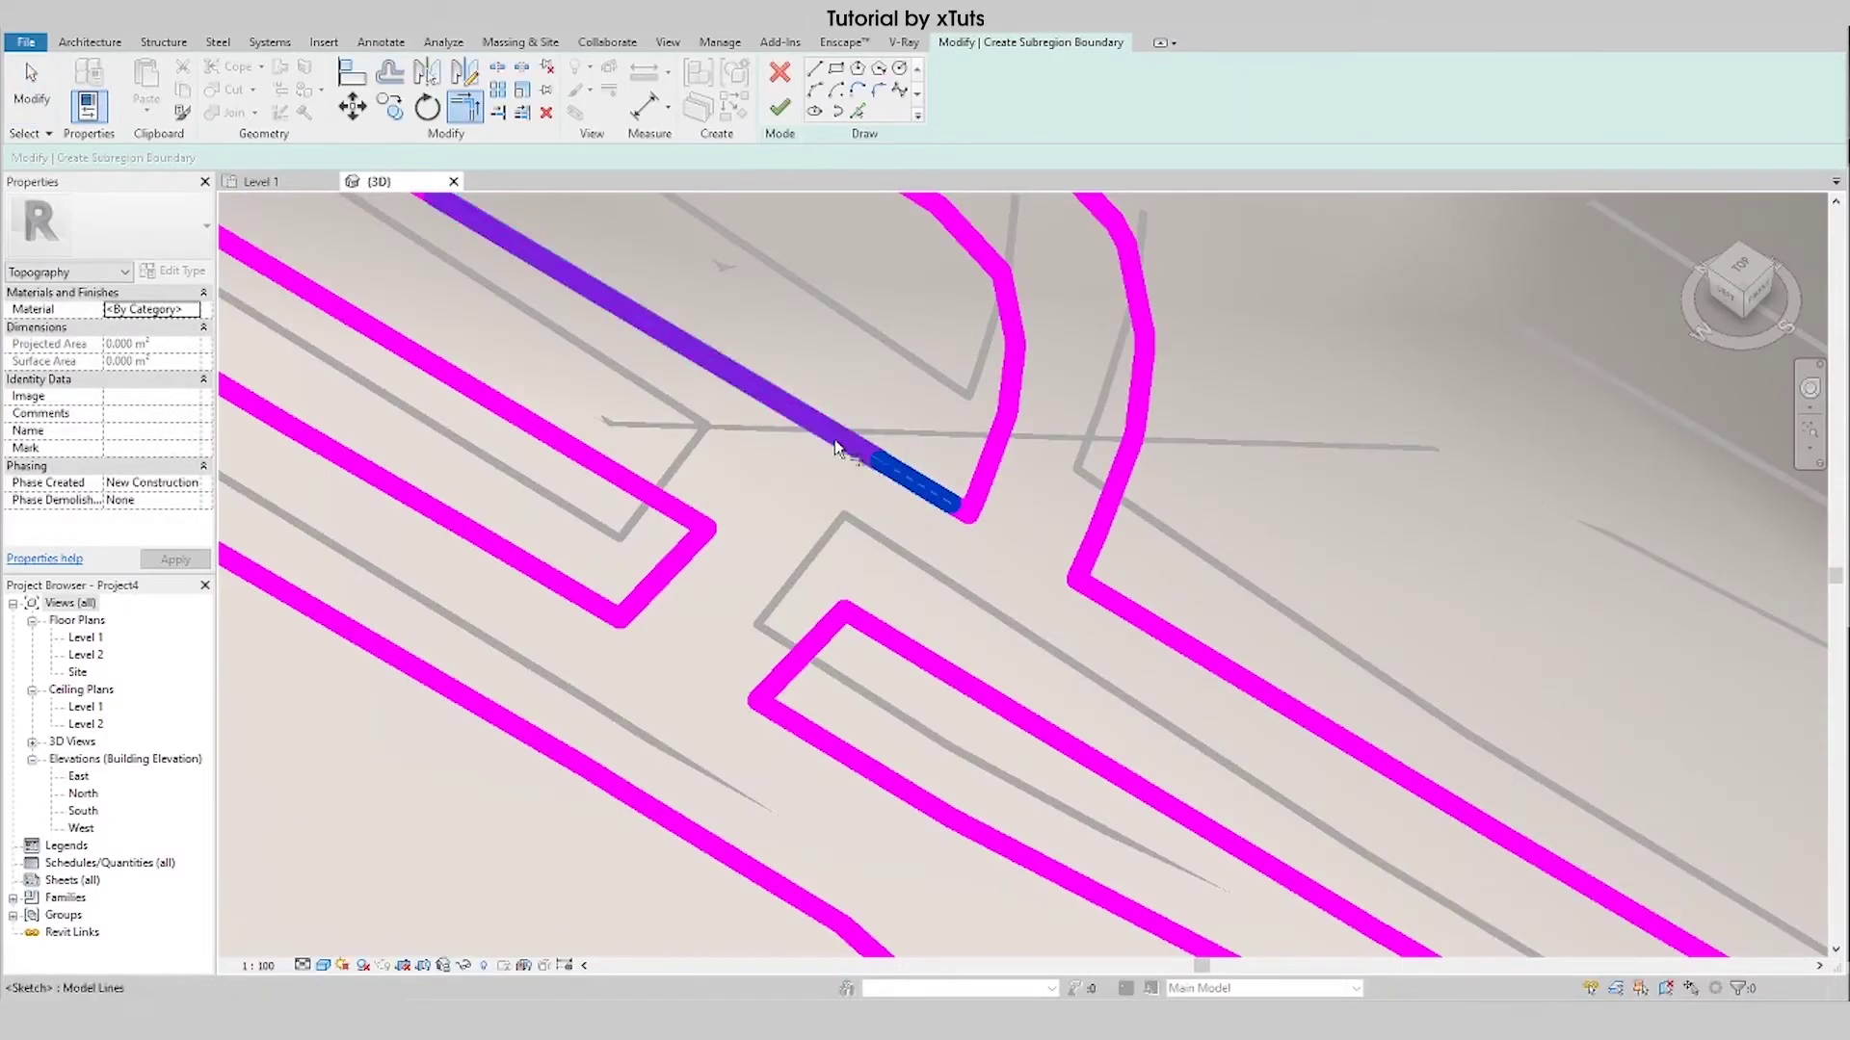
pyautogui.click(847, 443)
pyautogui.scroll(-4, 848, 491)
pyautogui.scroll(-2, 850, 494)
pyautogui.scroll(-2, 851, 494)
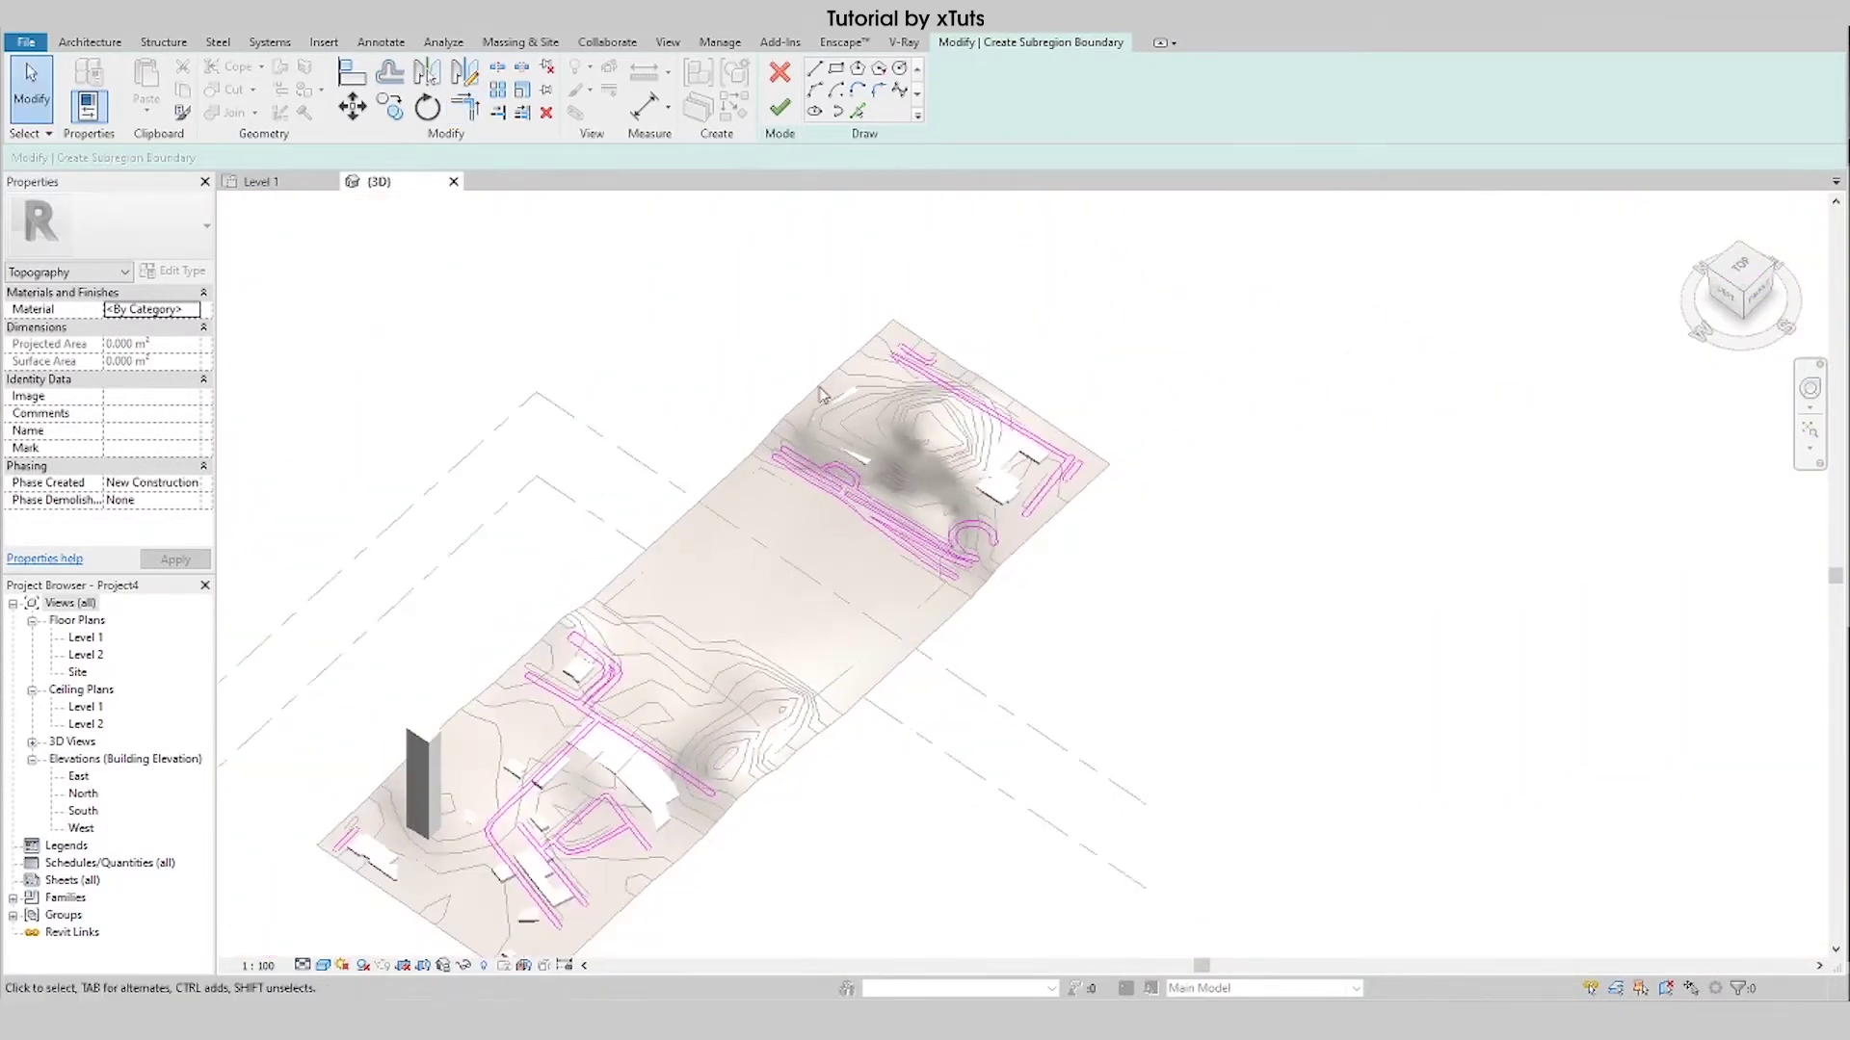
pyautogui.click(780, 106)
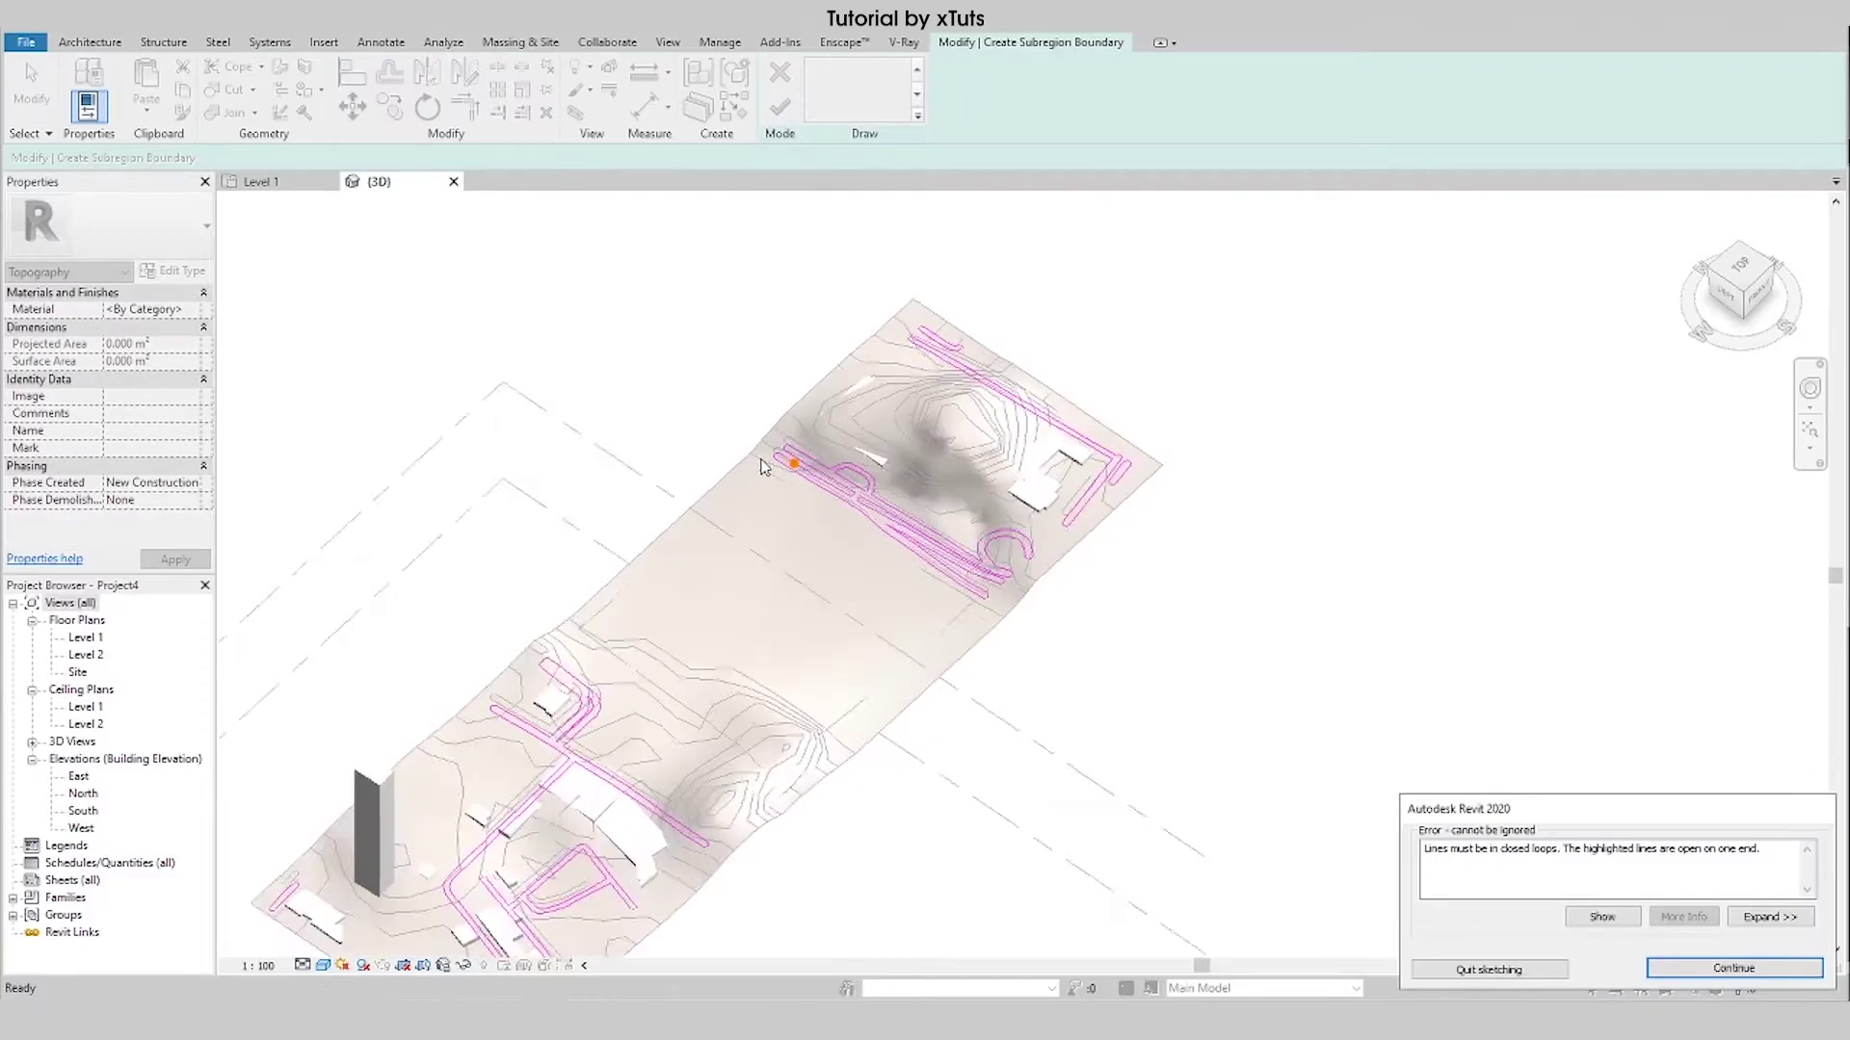
pyautogui.scroll(3, 863, 456)
pyautogui.scroll(3, 863, 456)
pyautogui.press('Return')
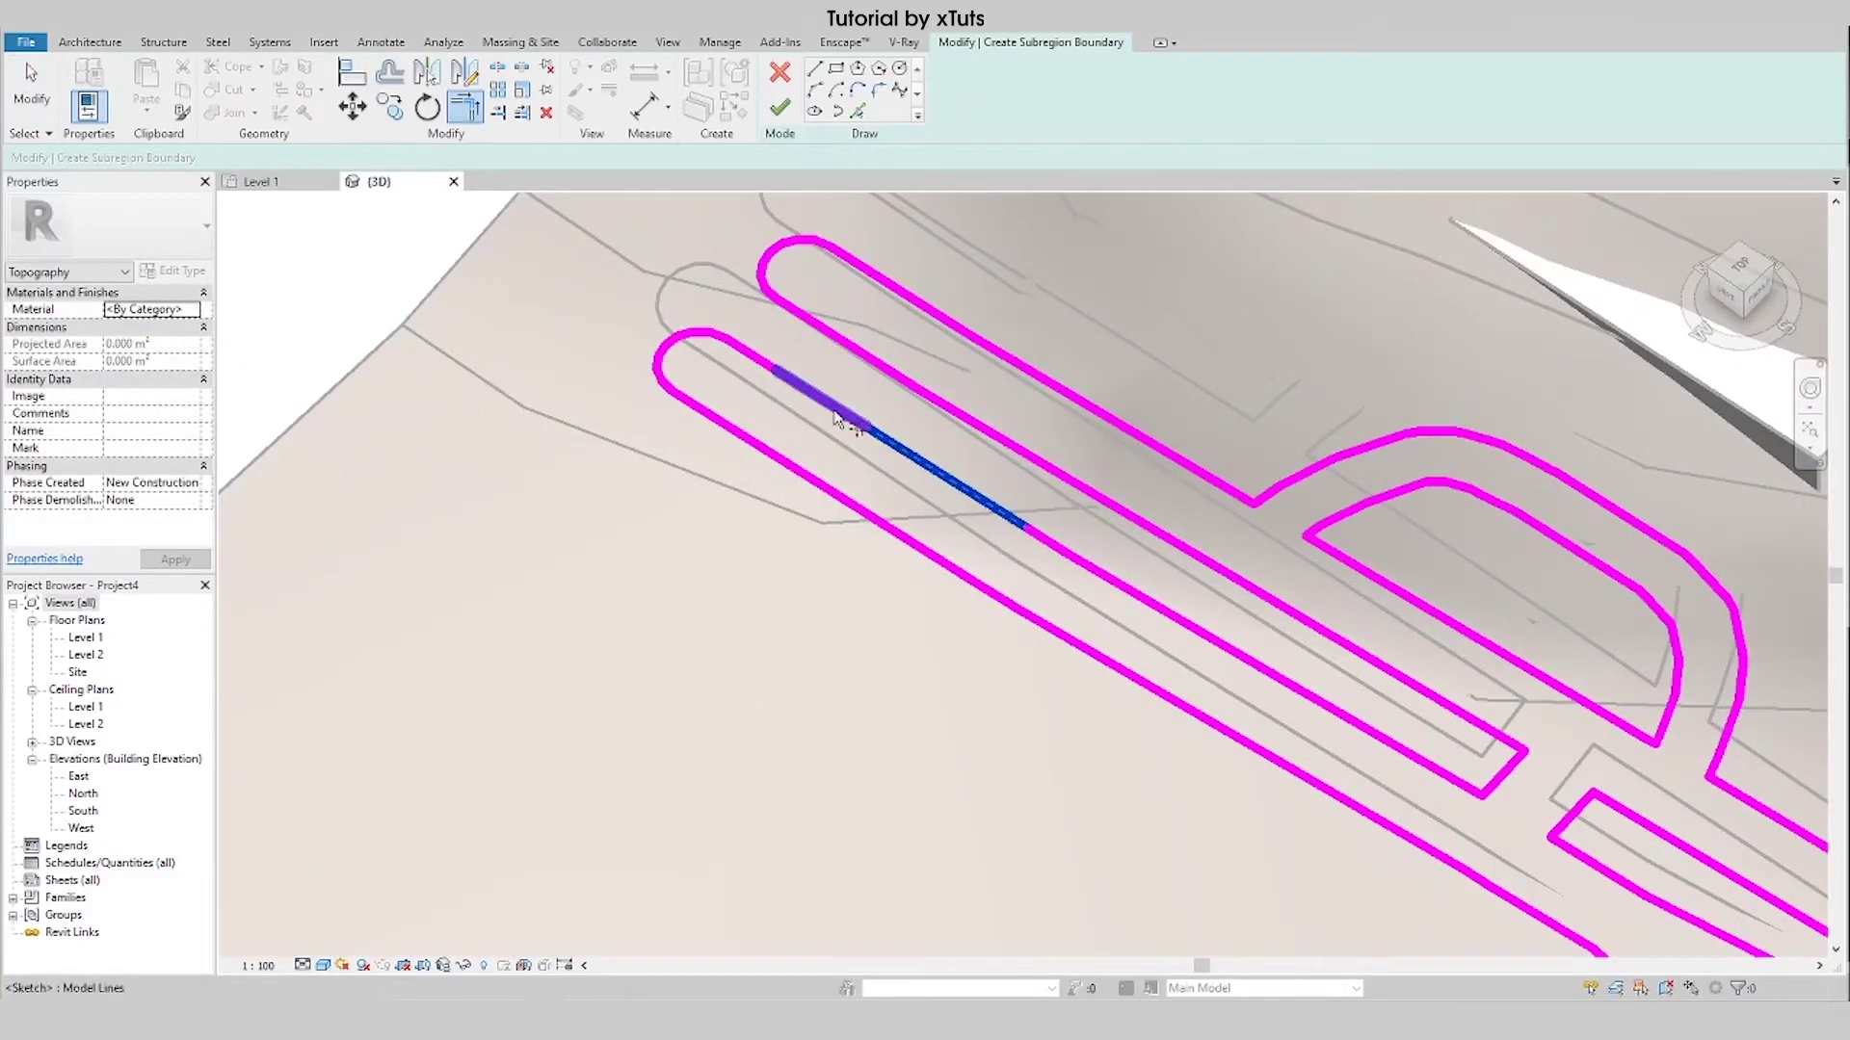
pyautogui.scroll(-2, 829, 510)
pyautogui.scroll(-4, 829, 510)
pyautogui.scroll(-2, 829, 510)
pyautogui.click(780, 106)
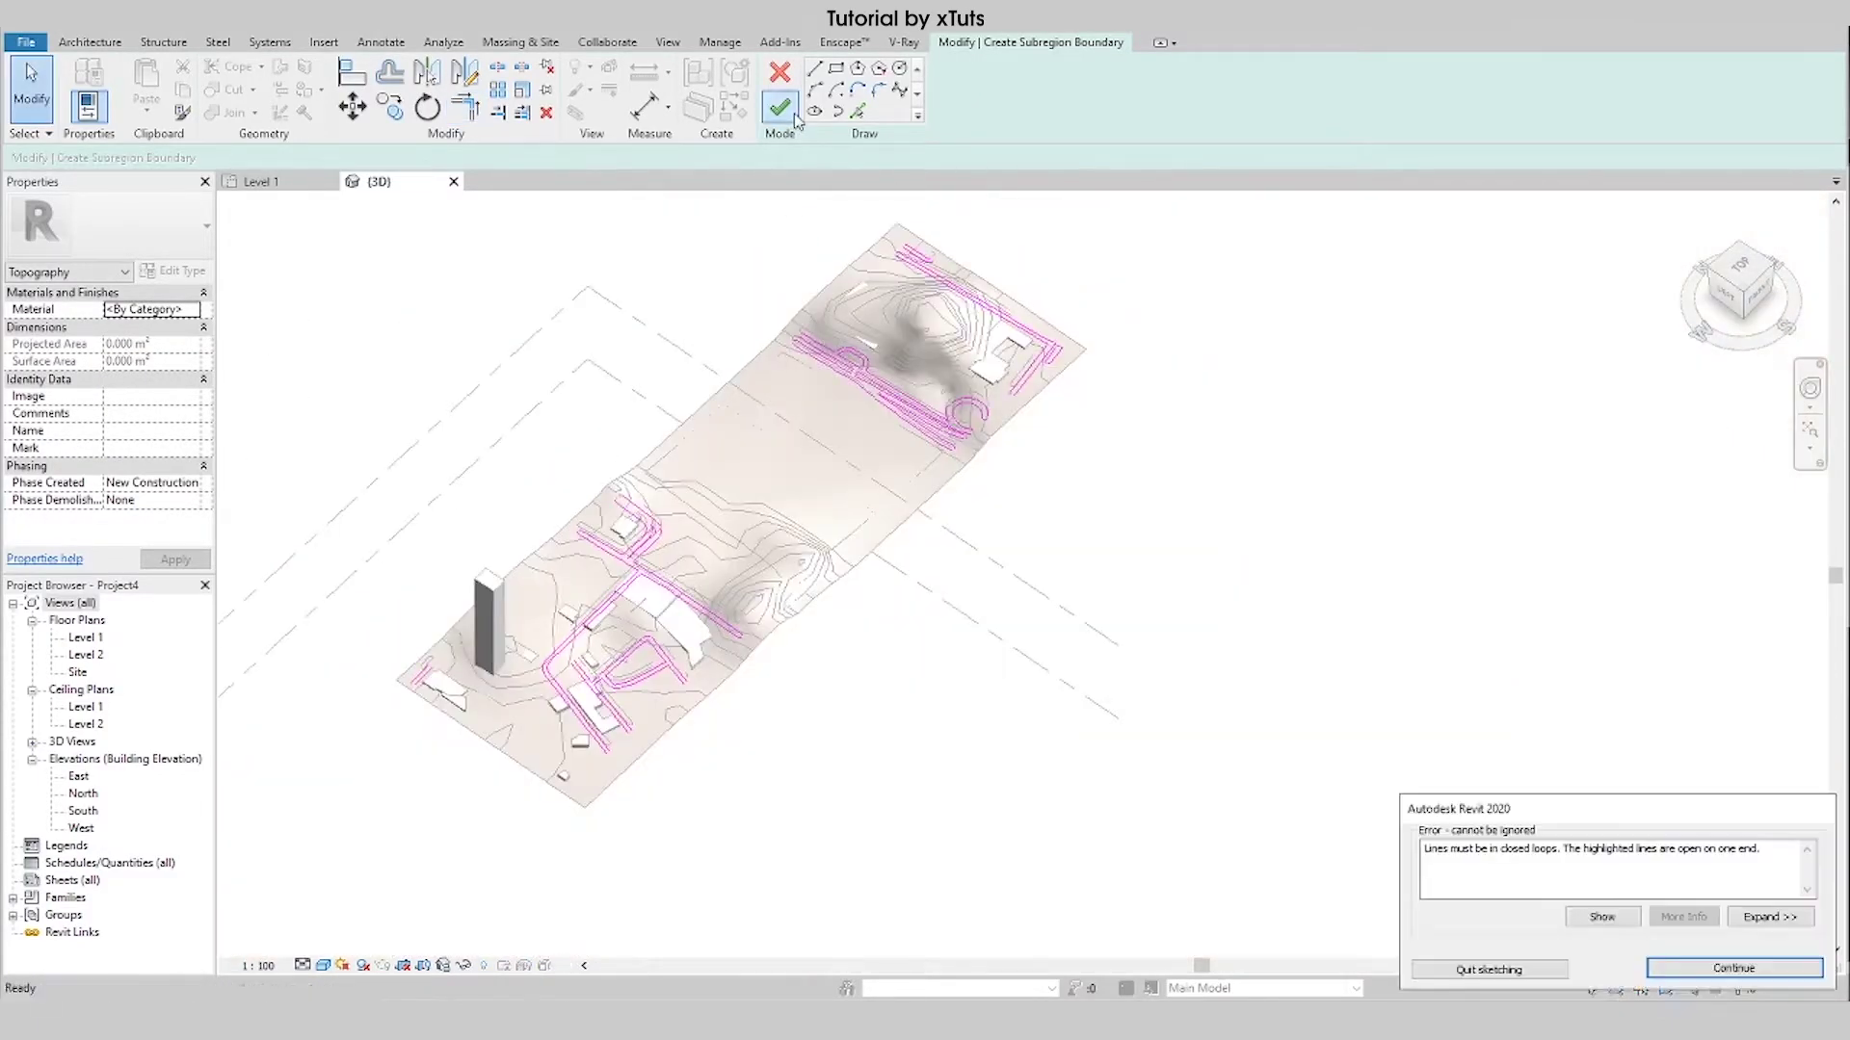
pyautogui.scroll(2, 650, 613)
pyautogui.scroll(3, 635, 603)
pyautogui.scroll(-4, 645, 585)
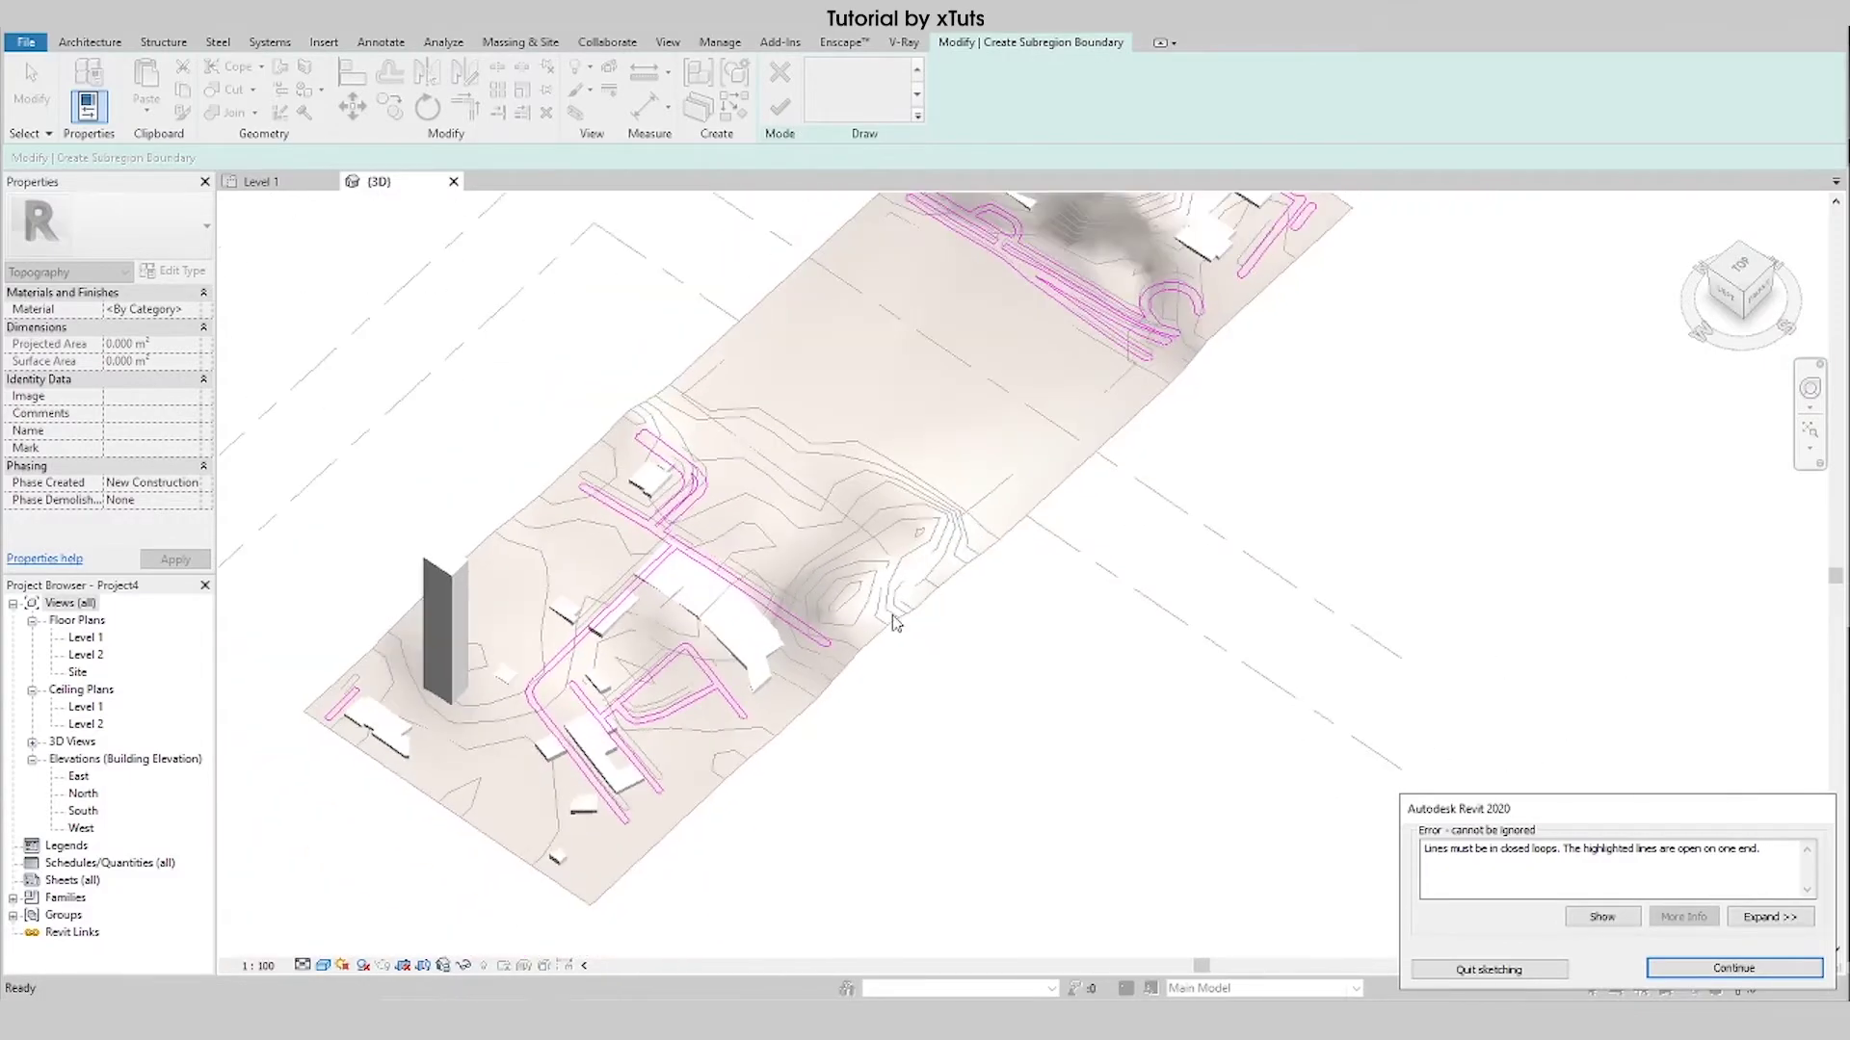
pyautogui.scroll(-2, 967, 640)
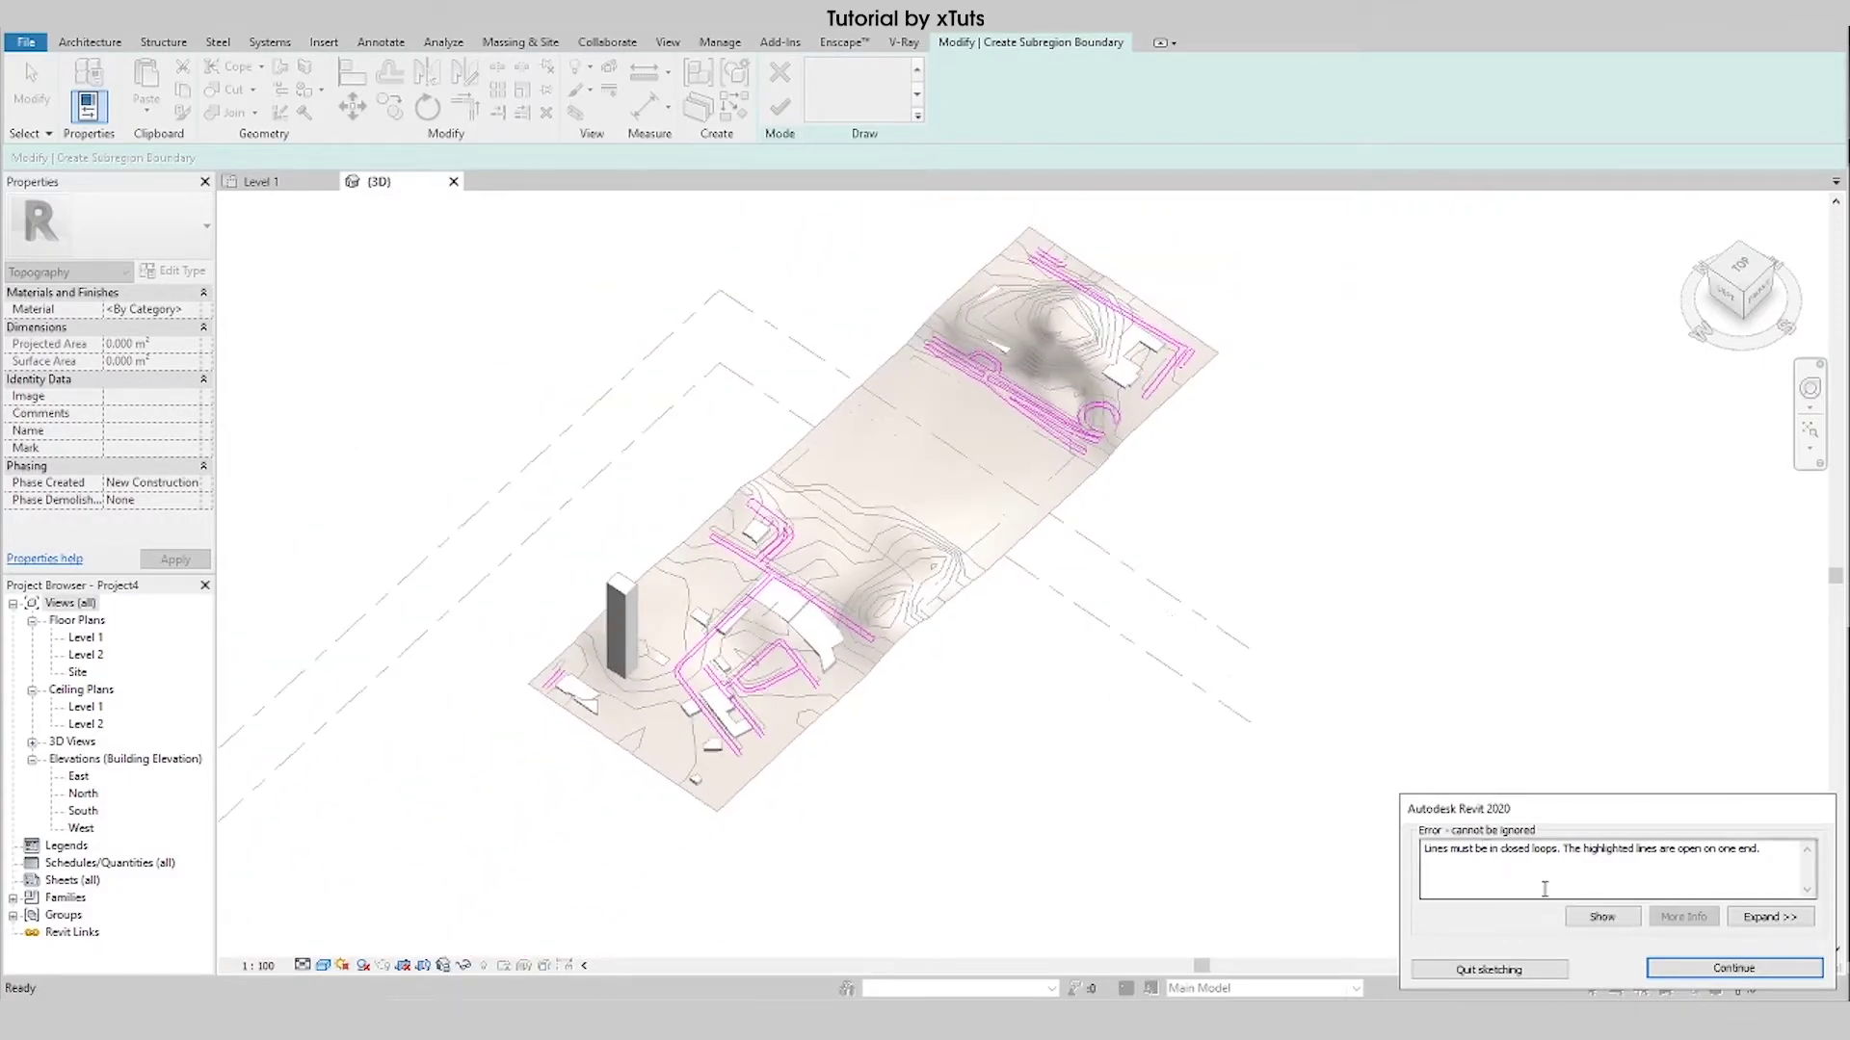
# Locate the remaining open line end via Show and drag it toward the adjacent line.
pyautogui.click(1612, 920)
pyautogui.click(1046, 584)
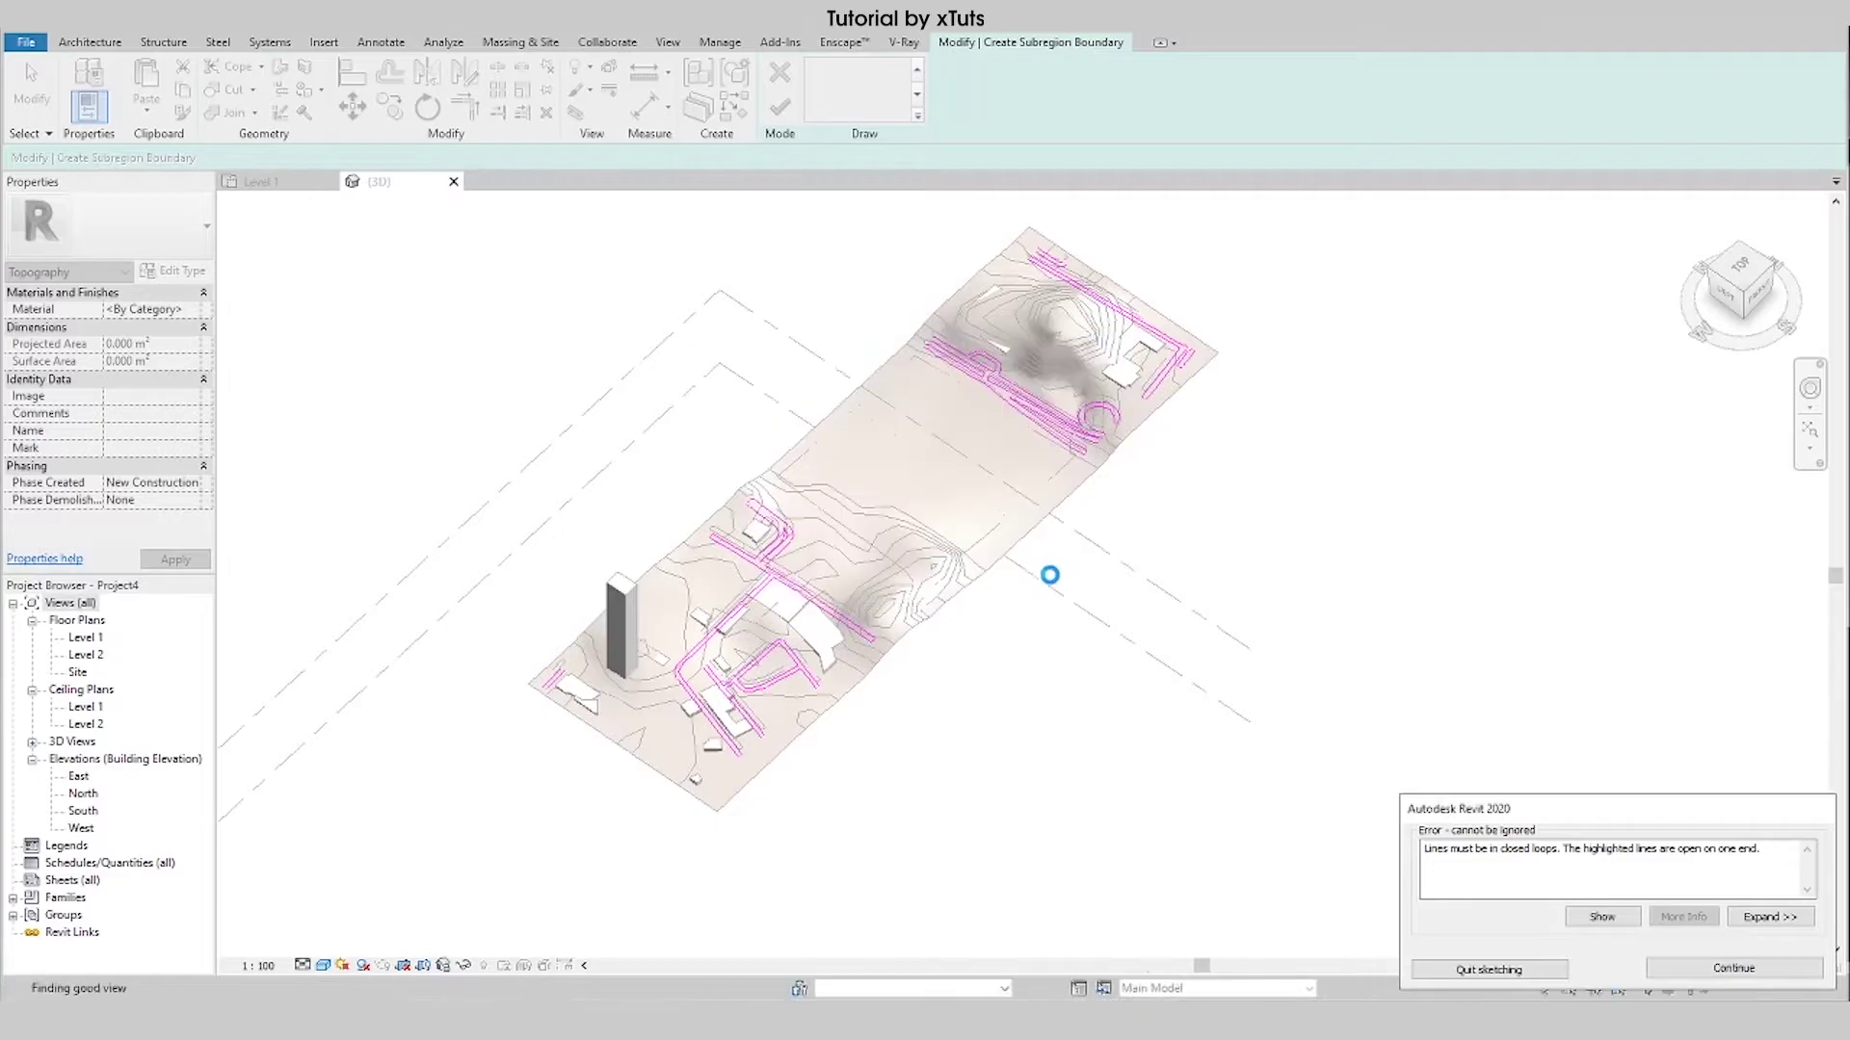
pyautogui.scroll(-5, 1014, 569)
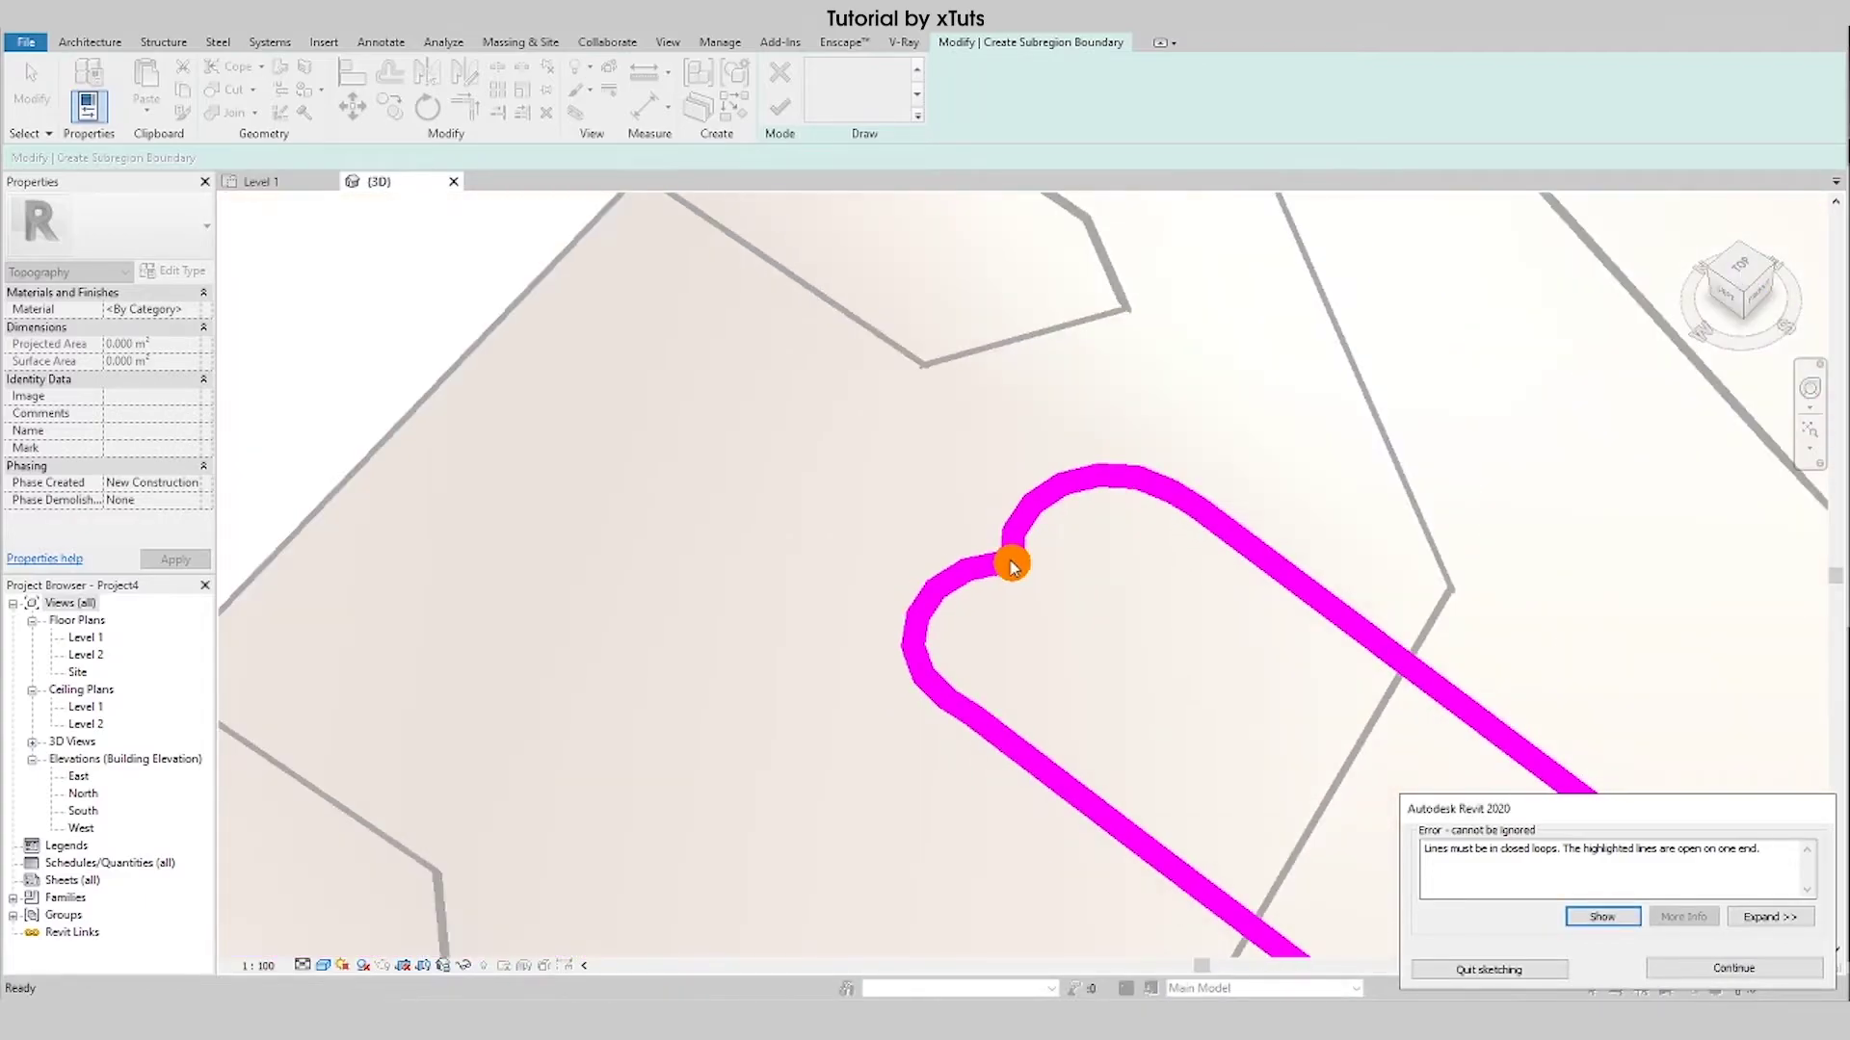
pyautogui.press('Escape')
pyautogui.click(1027, 599)
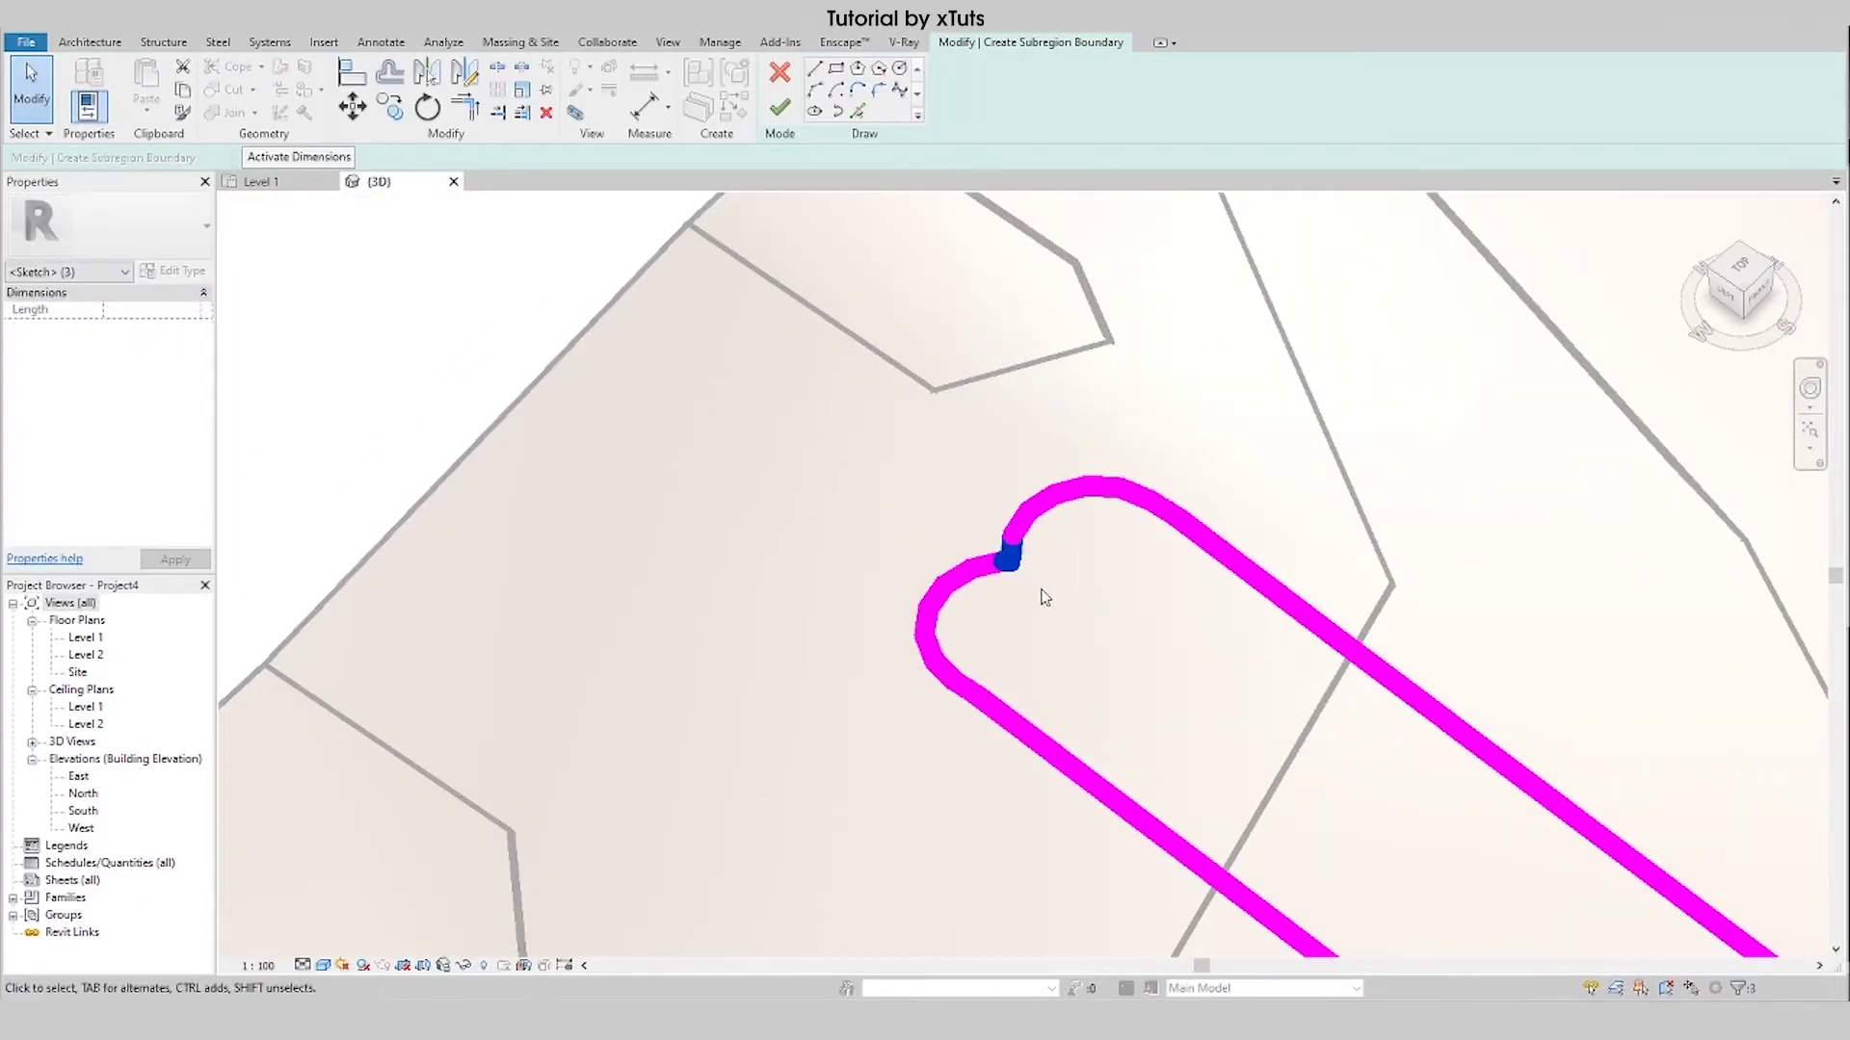
pyautogui.scroll(-1, 1044, 598)
pyautogui.moveTo(993, 556)
pyautogui.mouseDown()
pyautogui.moveTo(1014, 536)
pyautogui.moveTo(981, 570)
pyautogui.mouseUp()
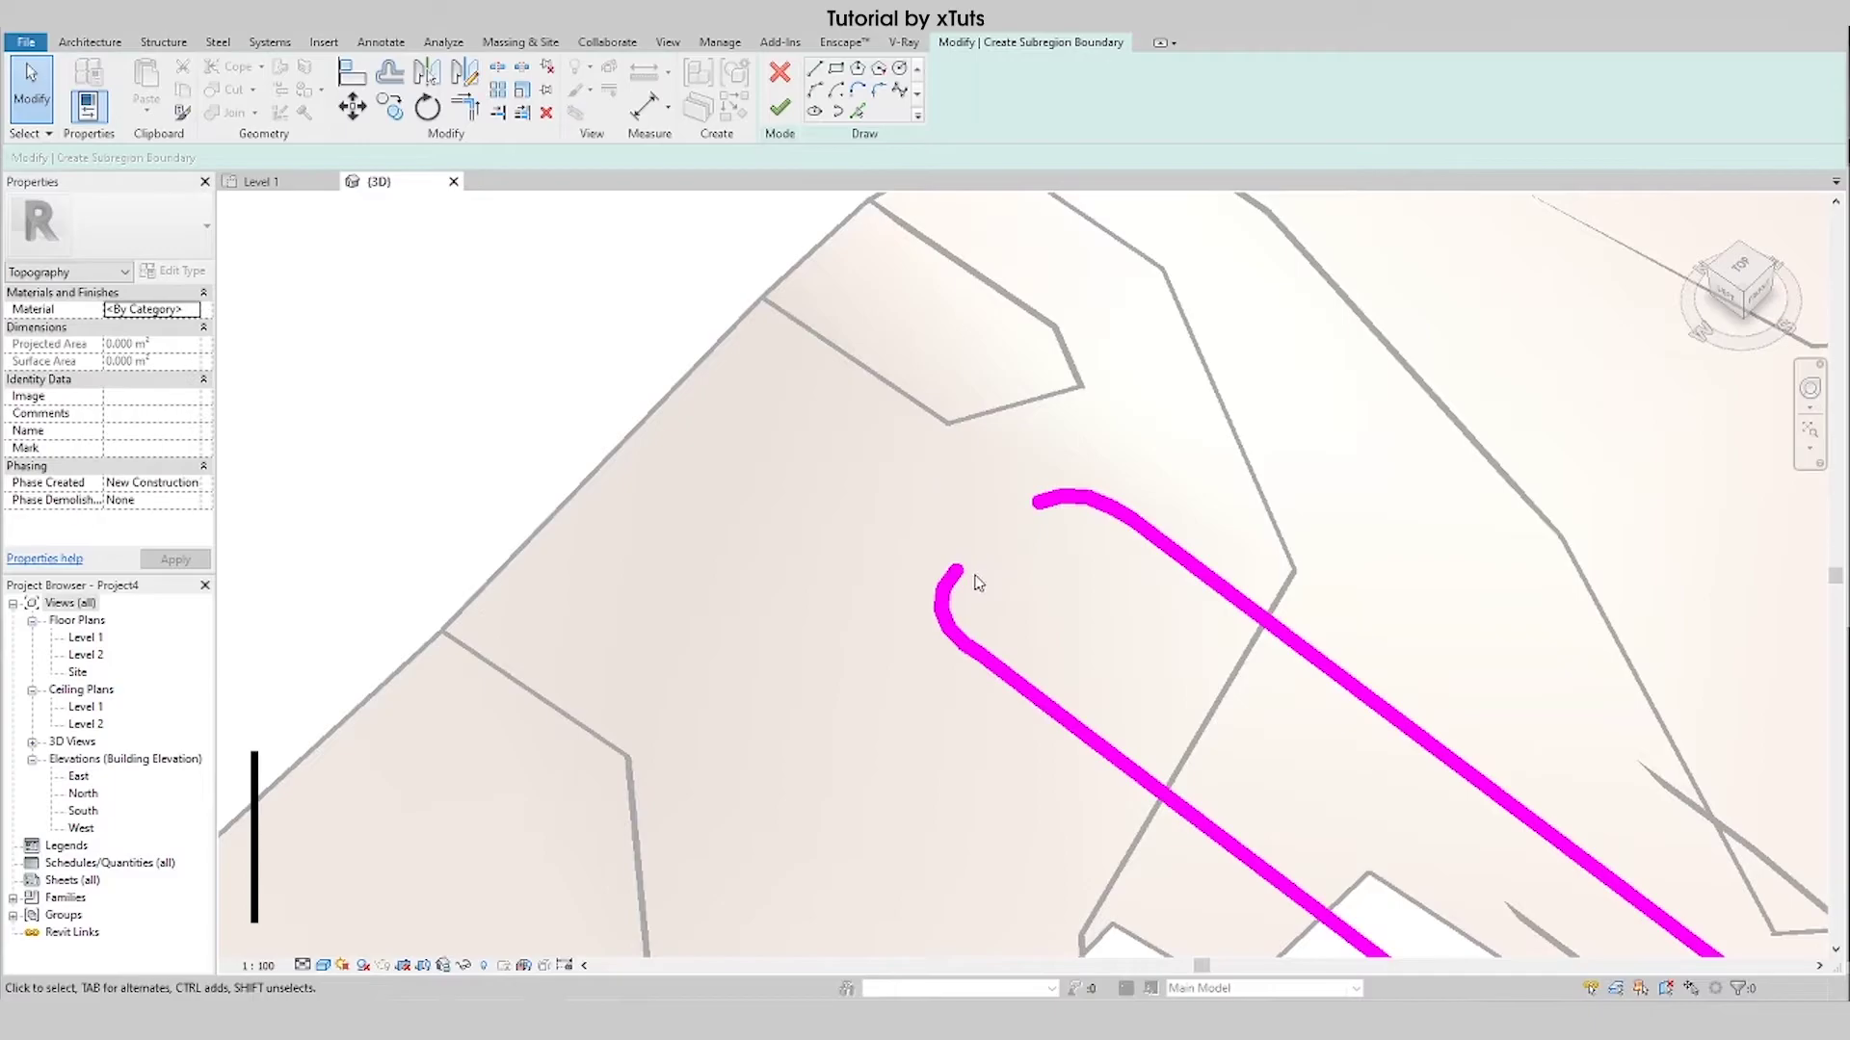
# Close the last open corner with Trim/Extend to Corner (TR).
pyautogui.press('t')
pyautogui.press('r')
pyautogui.click(951, 577)
pyautogui.click(1050, 501)
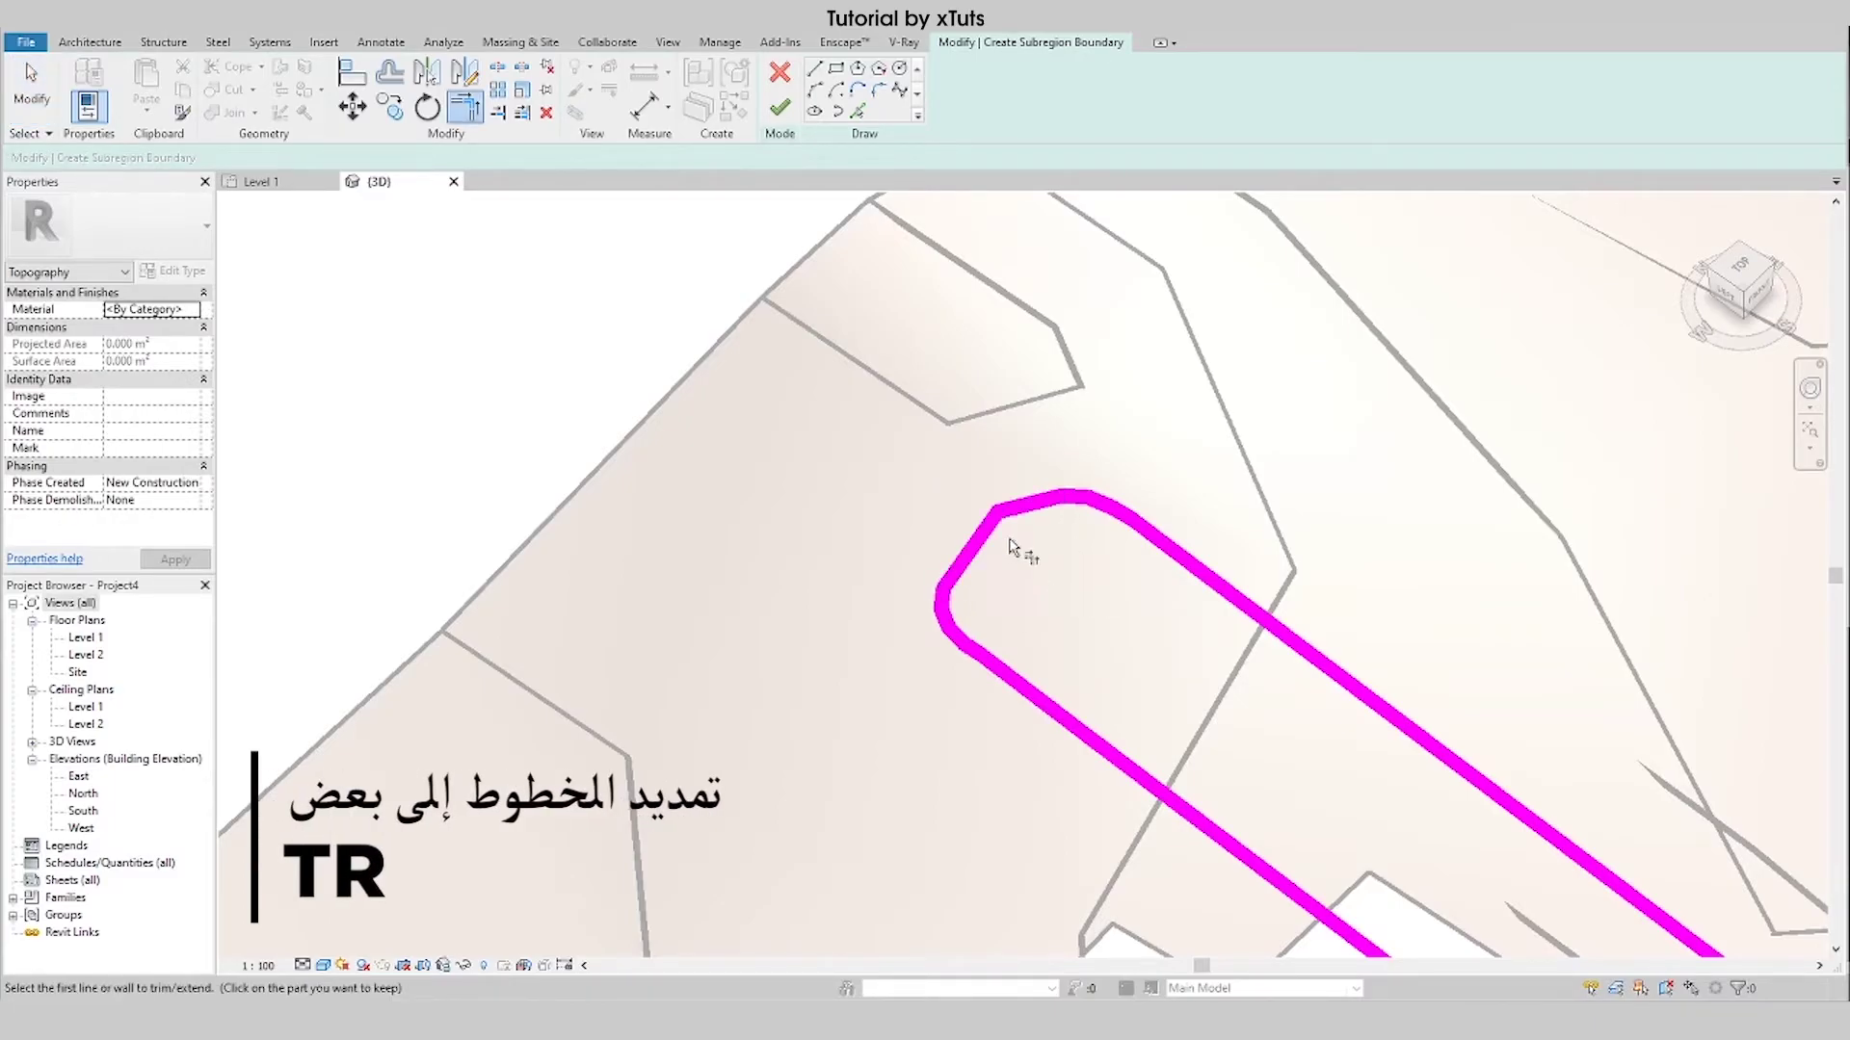
pyautogui.press('Escape')
pyautogui.scroll(-3, 1048, 520)
pyautogui.scroll(-3, 1048, 525)
pyautogui.scroll(-2, 1045, 530)
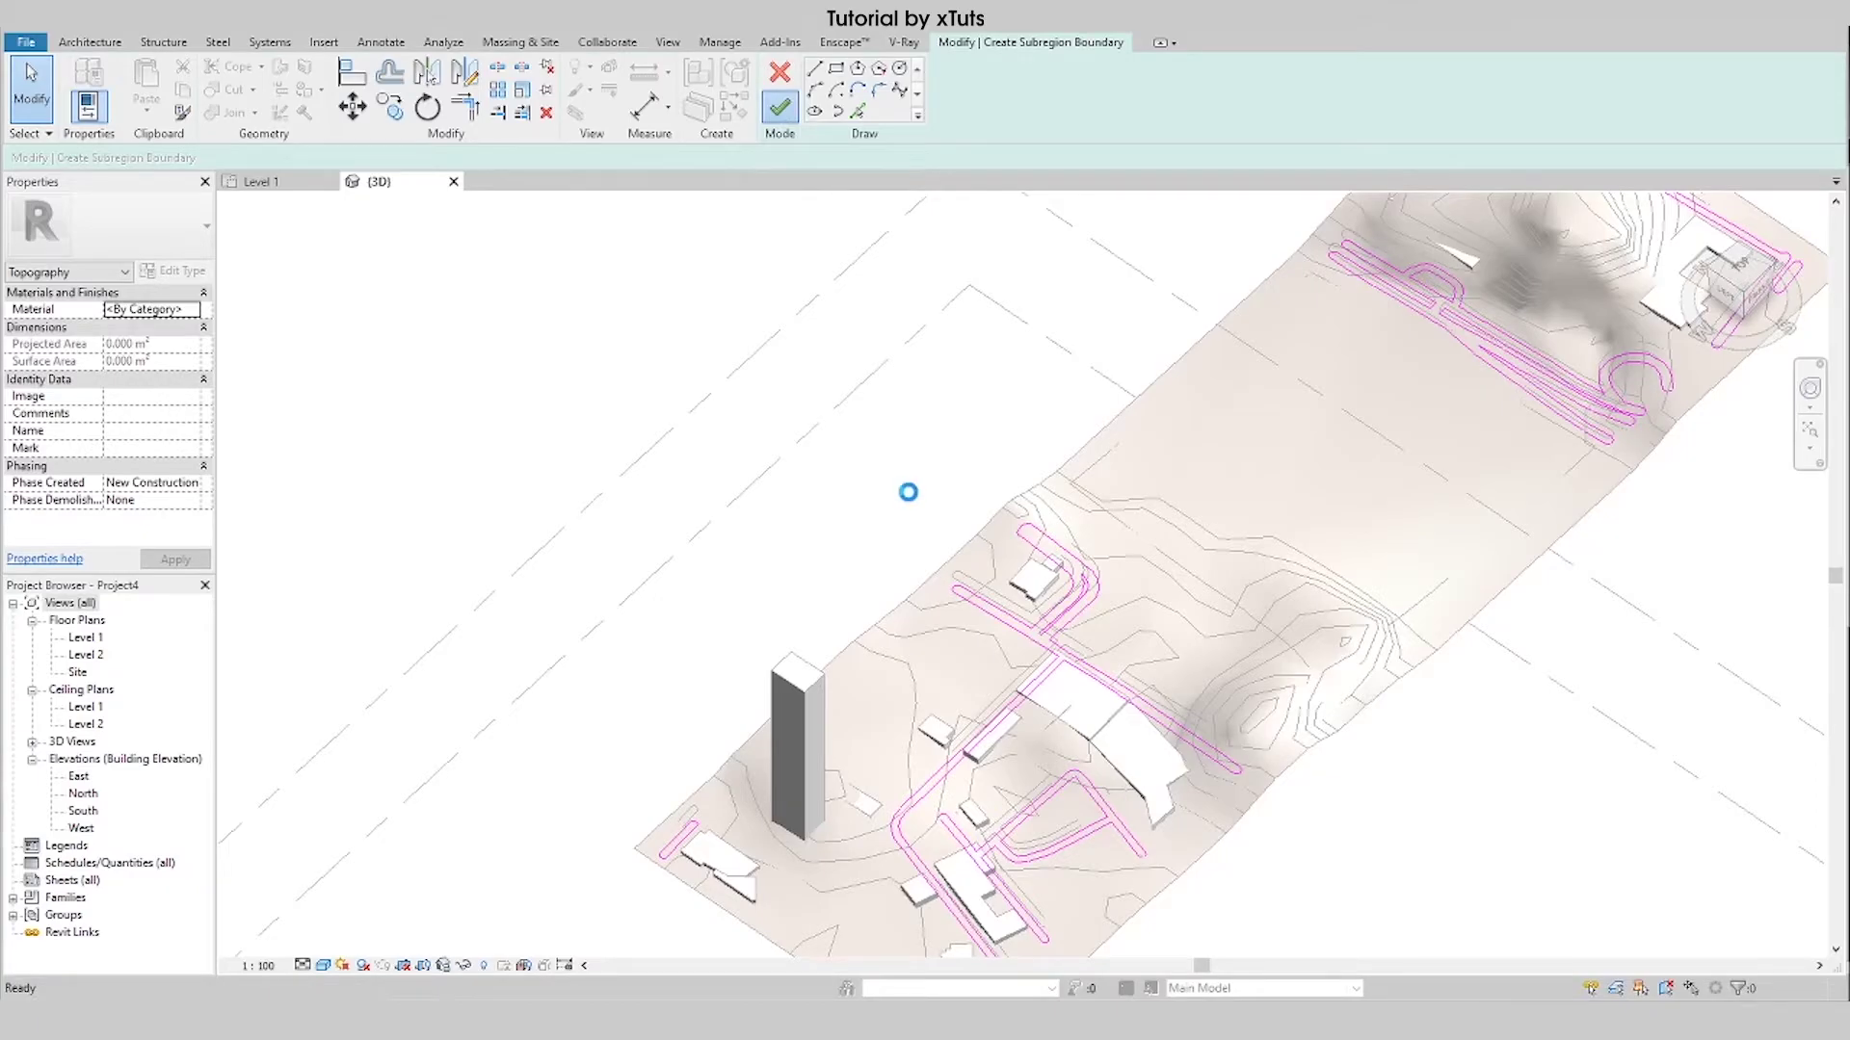
# Finish the street subregion sketch.
pyautogui.click(760, 103)
pyautogui.scroll(-2, 982, 554)
pyautogui.press('Escape')
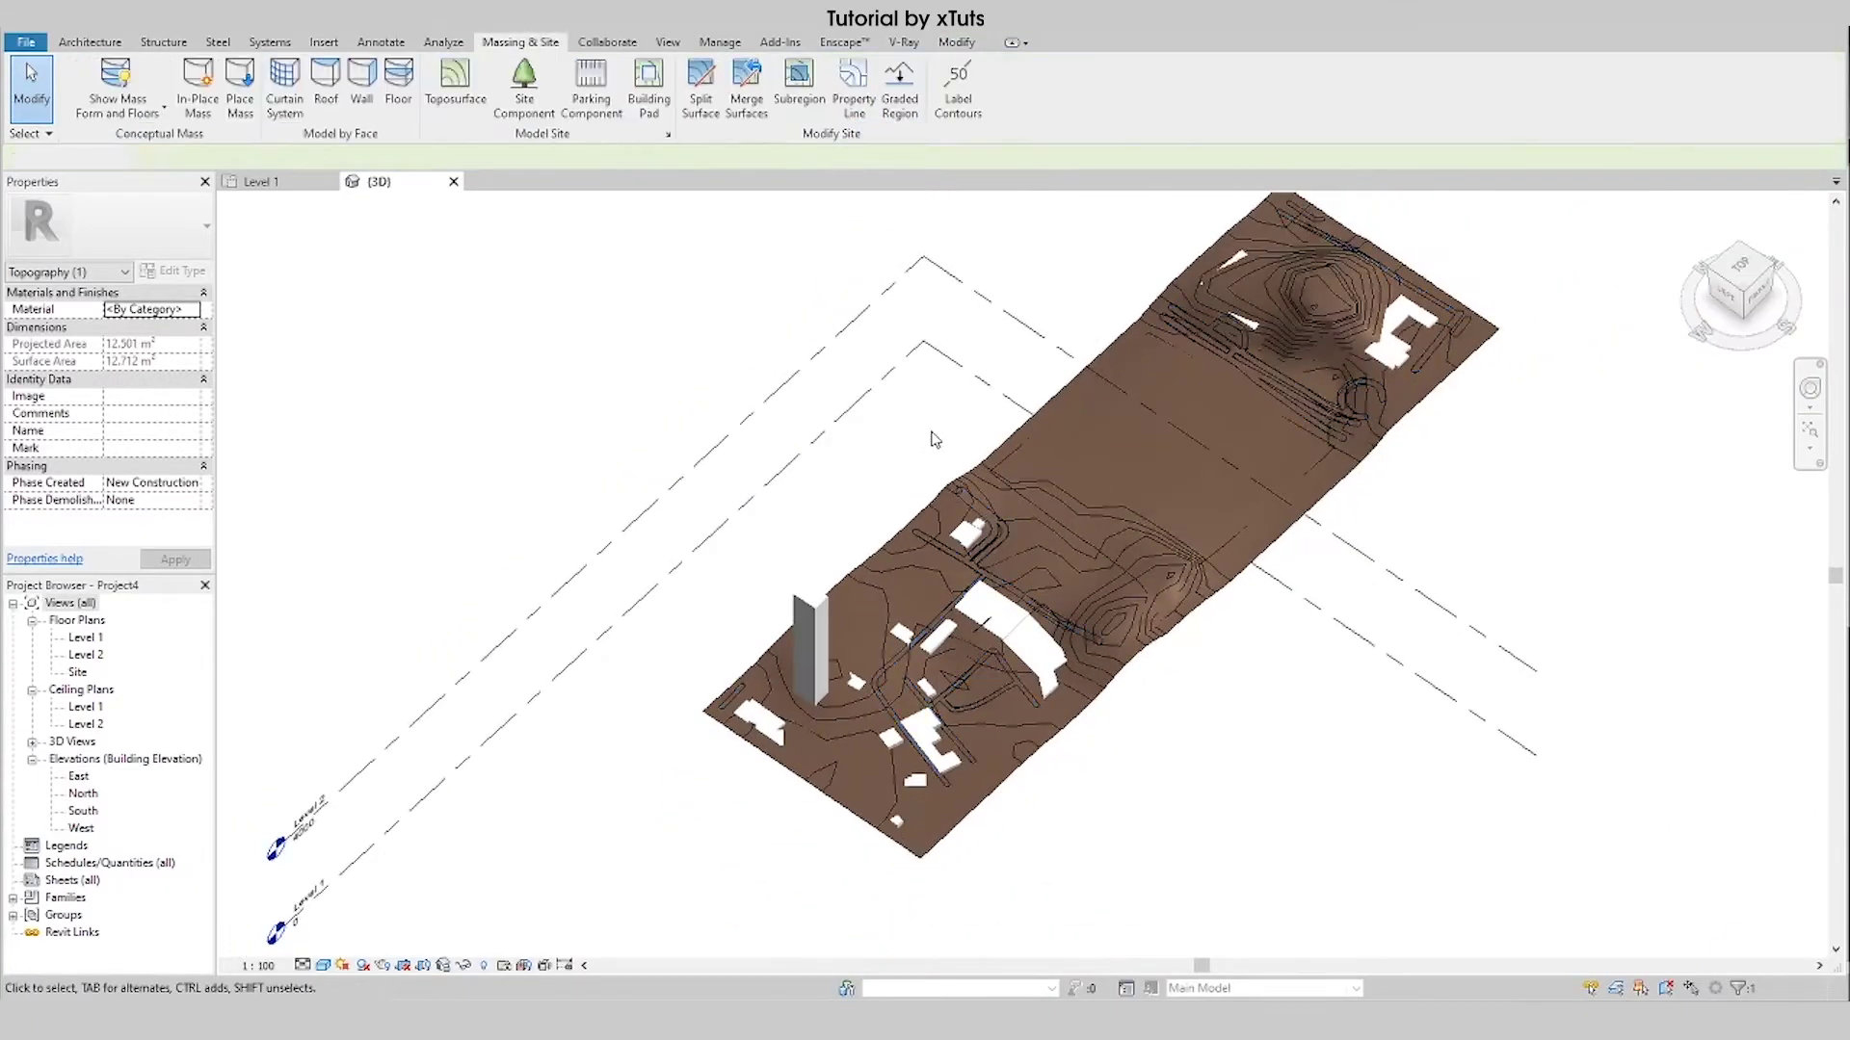
pyautogui.scroll(3, 983, 554)
# Assign the Asphalt, Bitumen material to the street subregion.
pyautogui.click(991, 531)
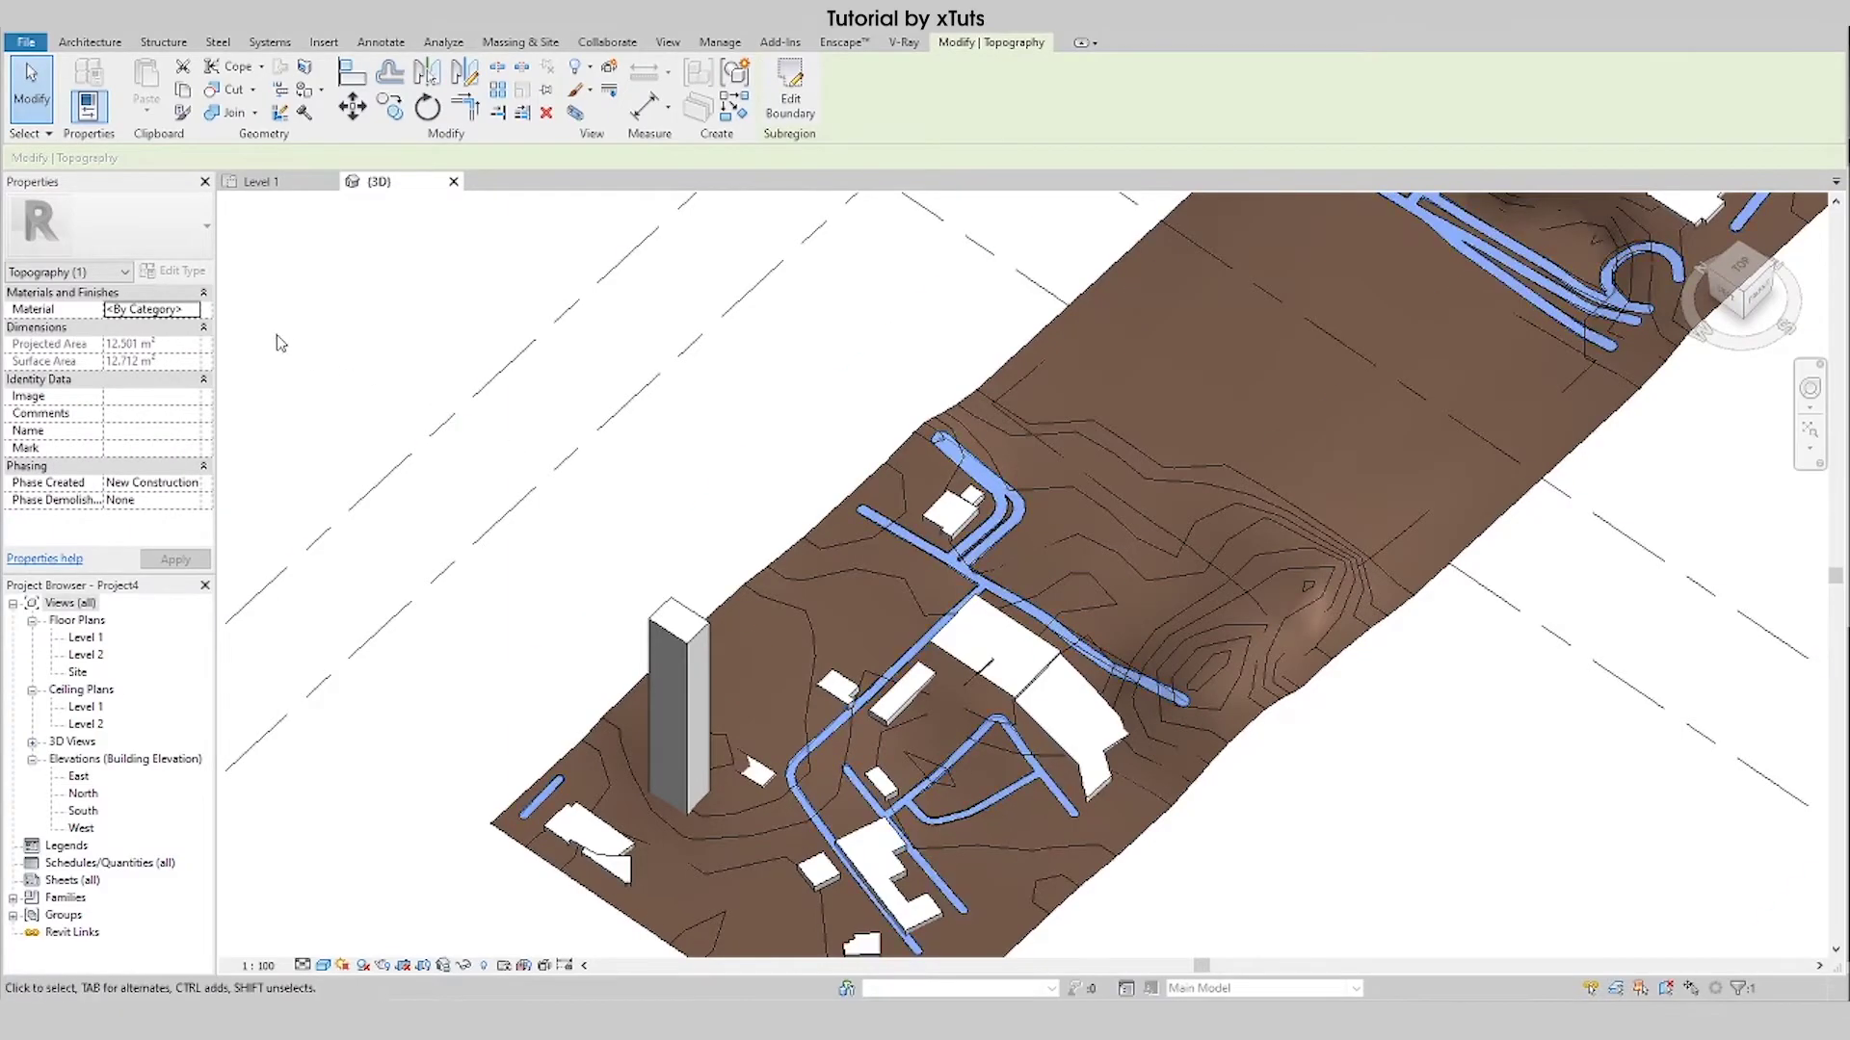
pyautogui.click(193, 314)
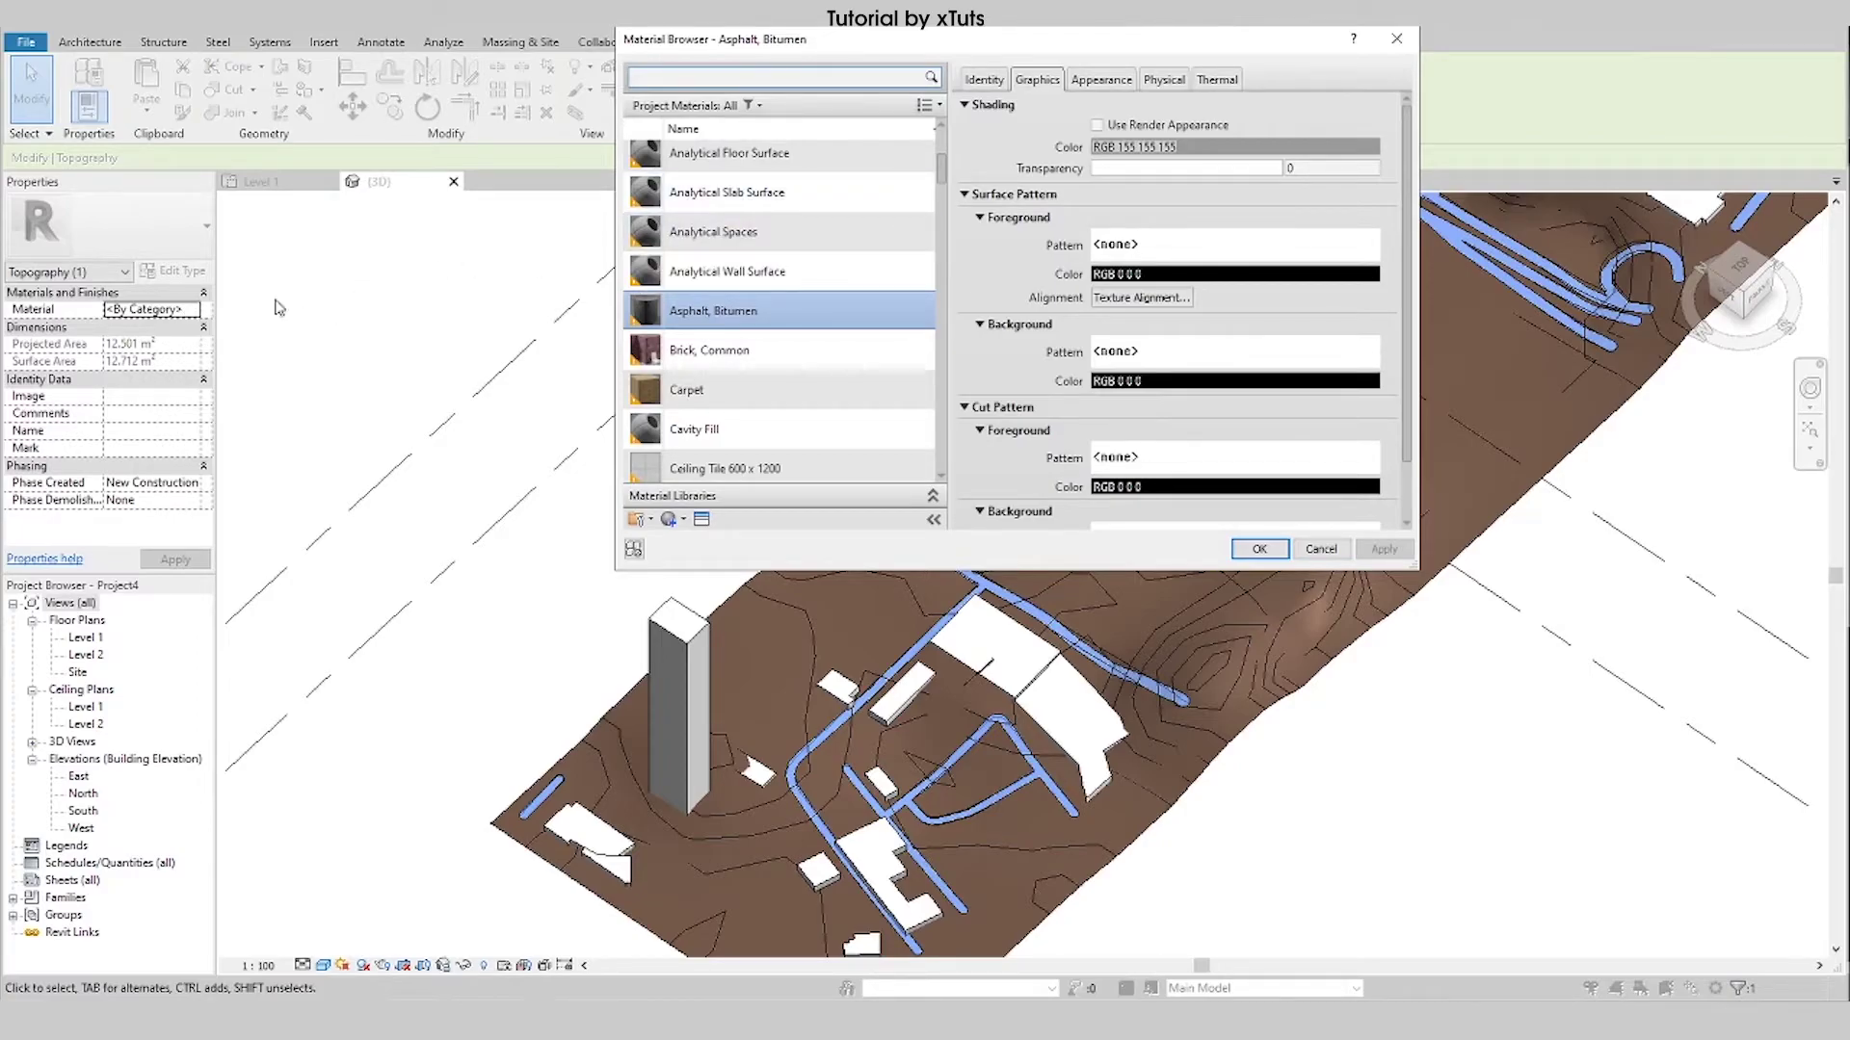
pyautogui.scroll(1, 742, 212)
pyautogui.click(752, 81)
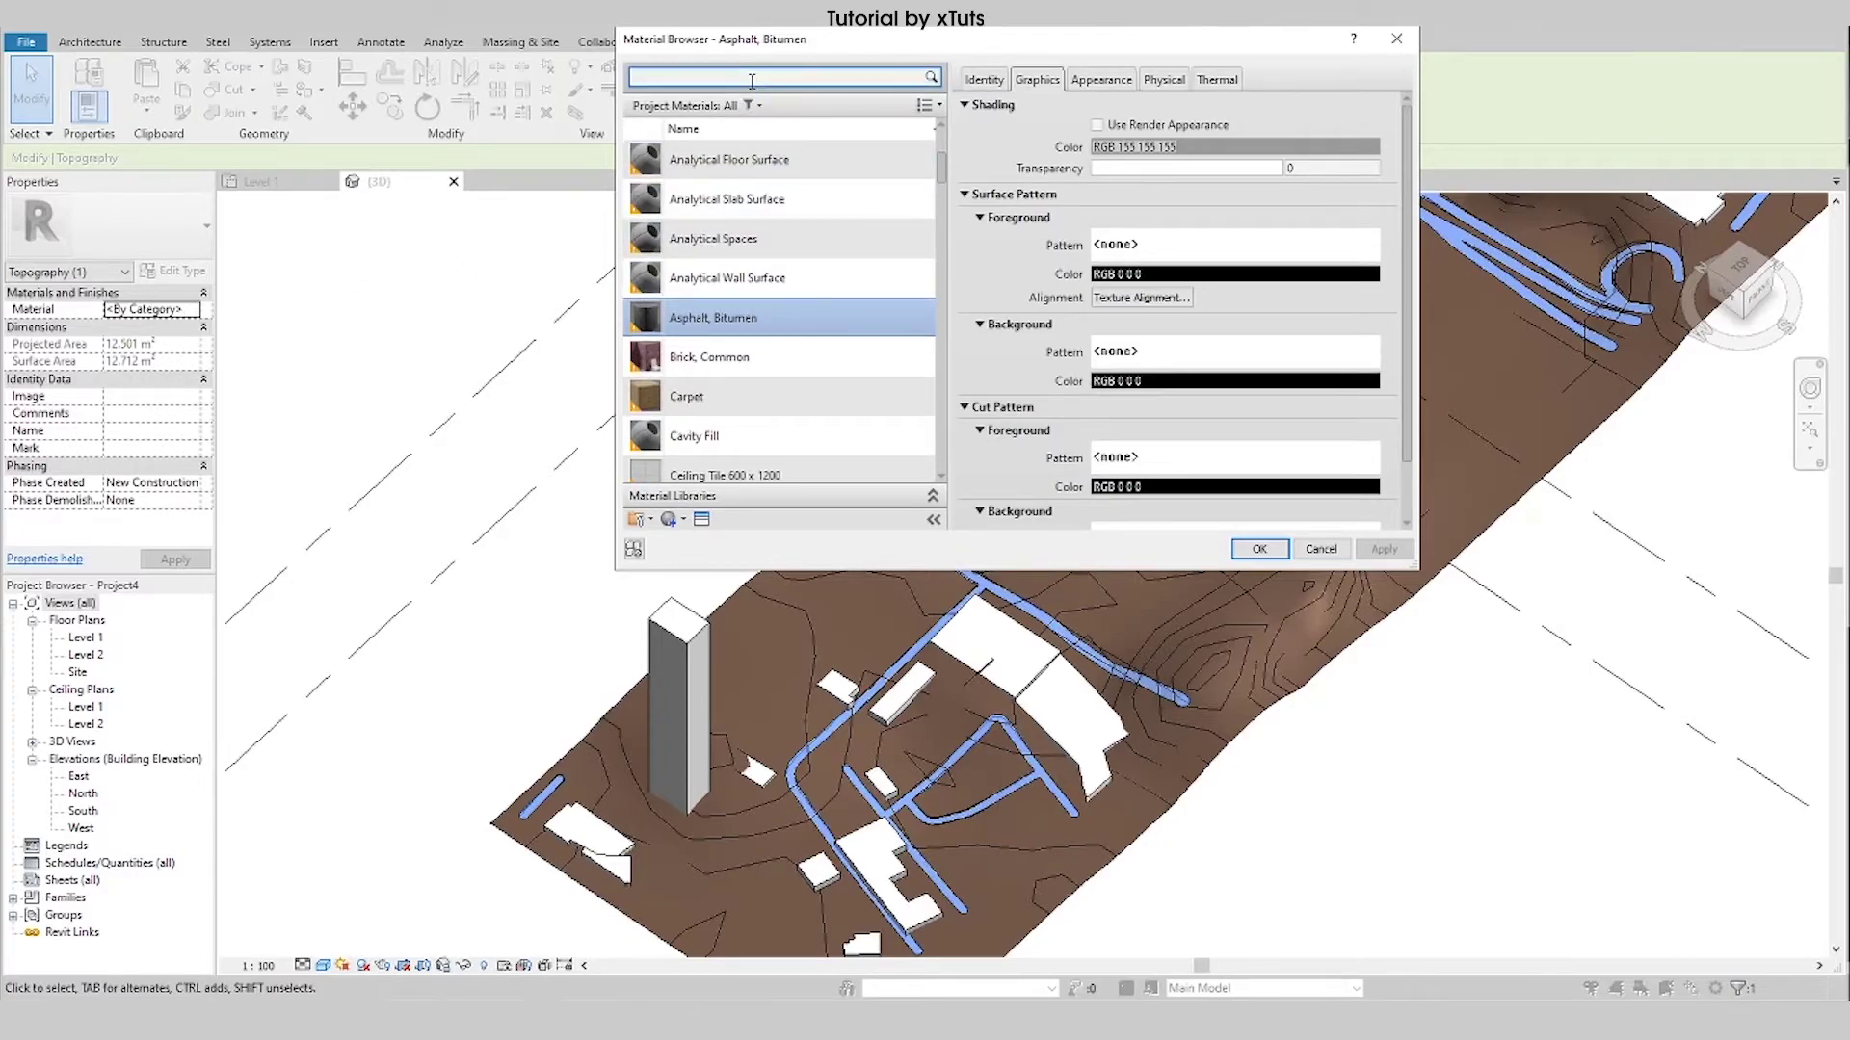
pyautogui.write('asphalt')
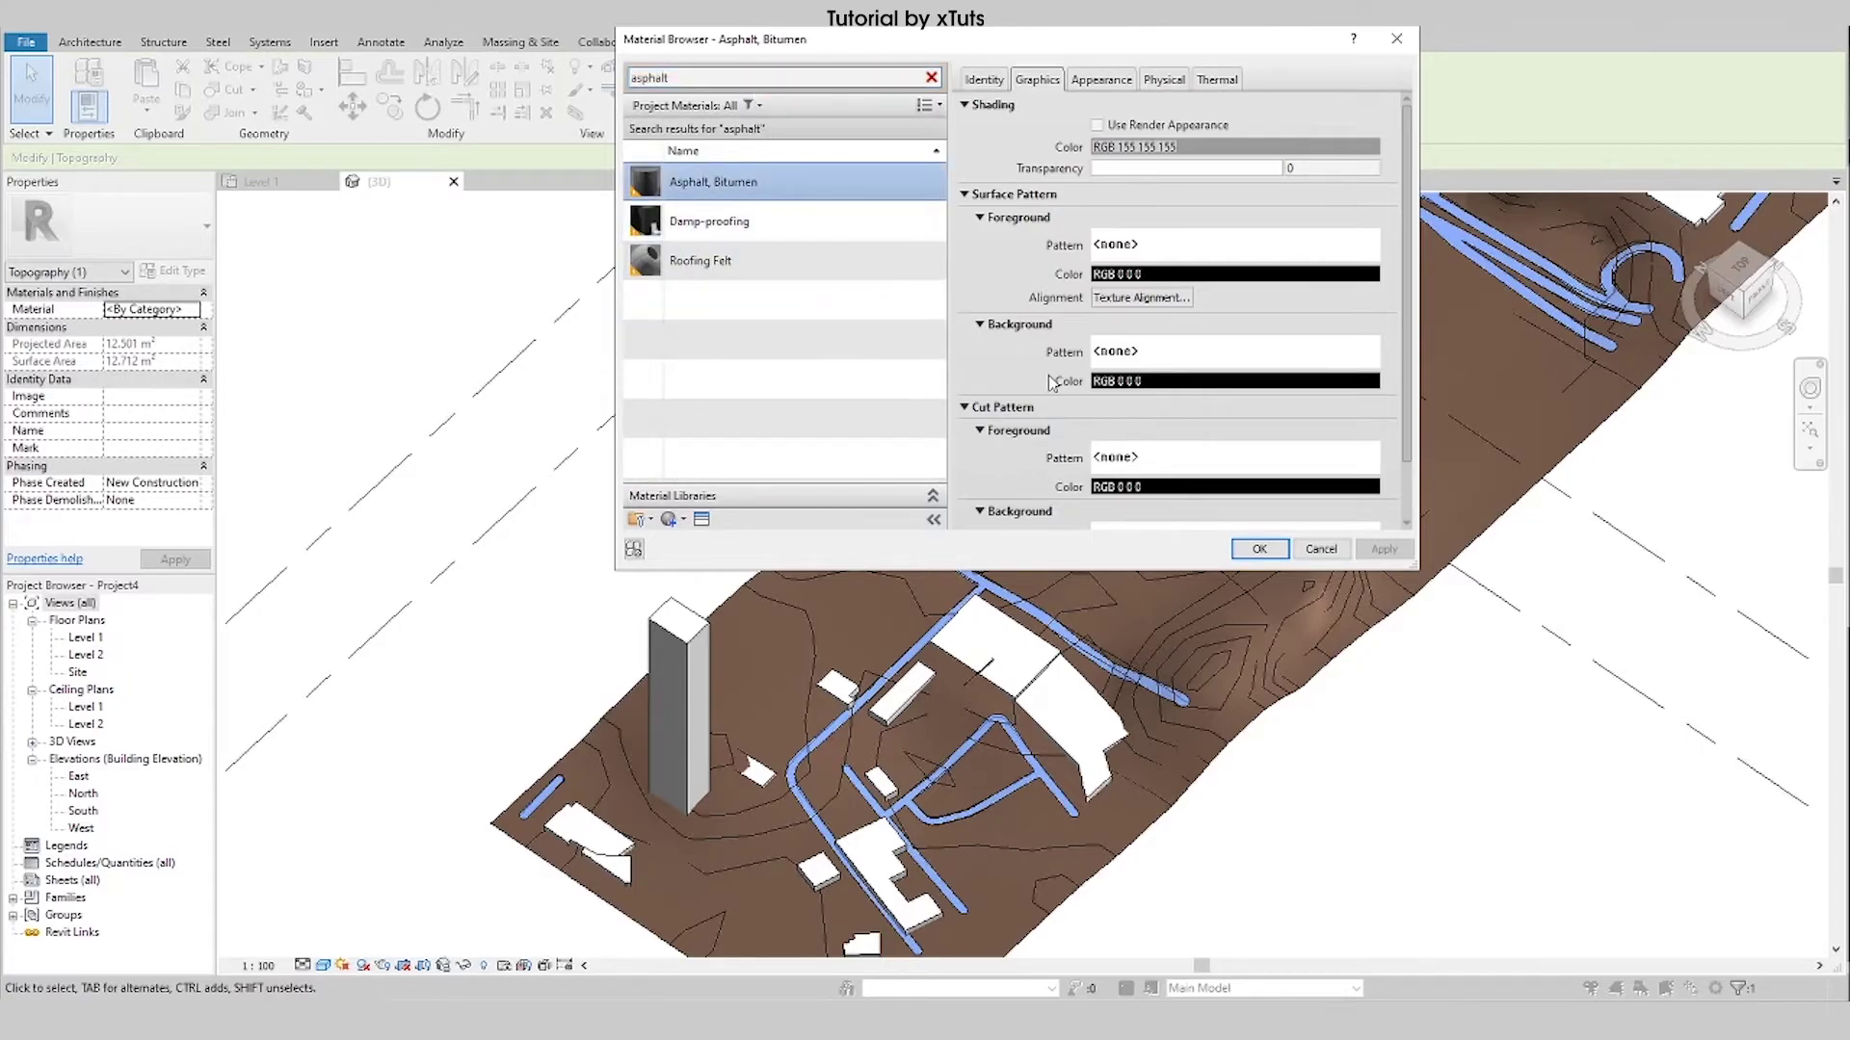
pyautogui.click(1257, 549)
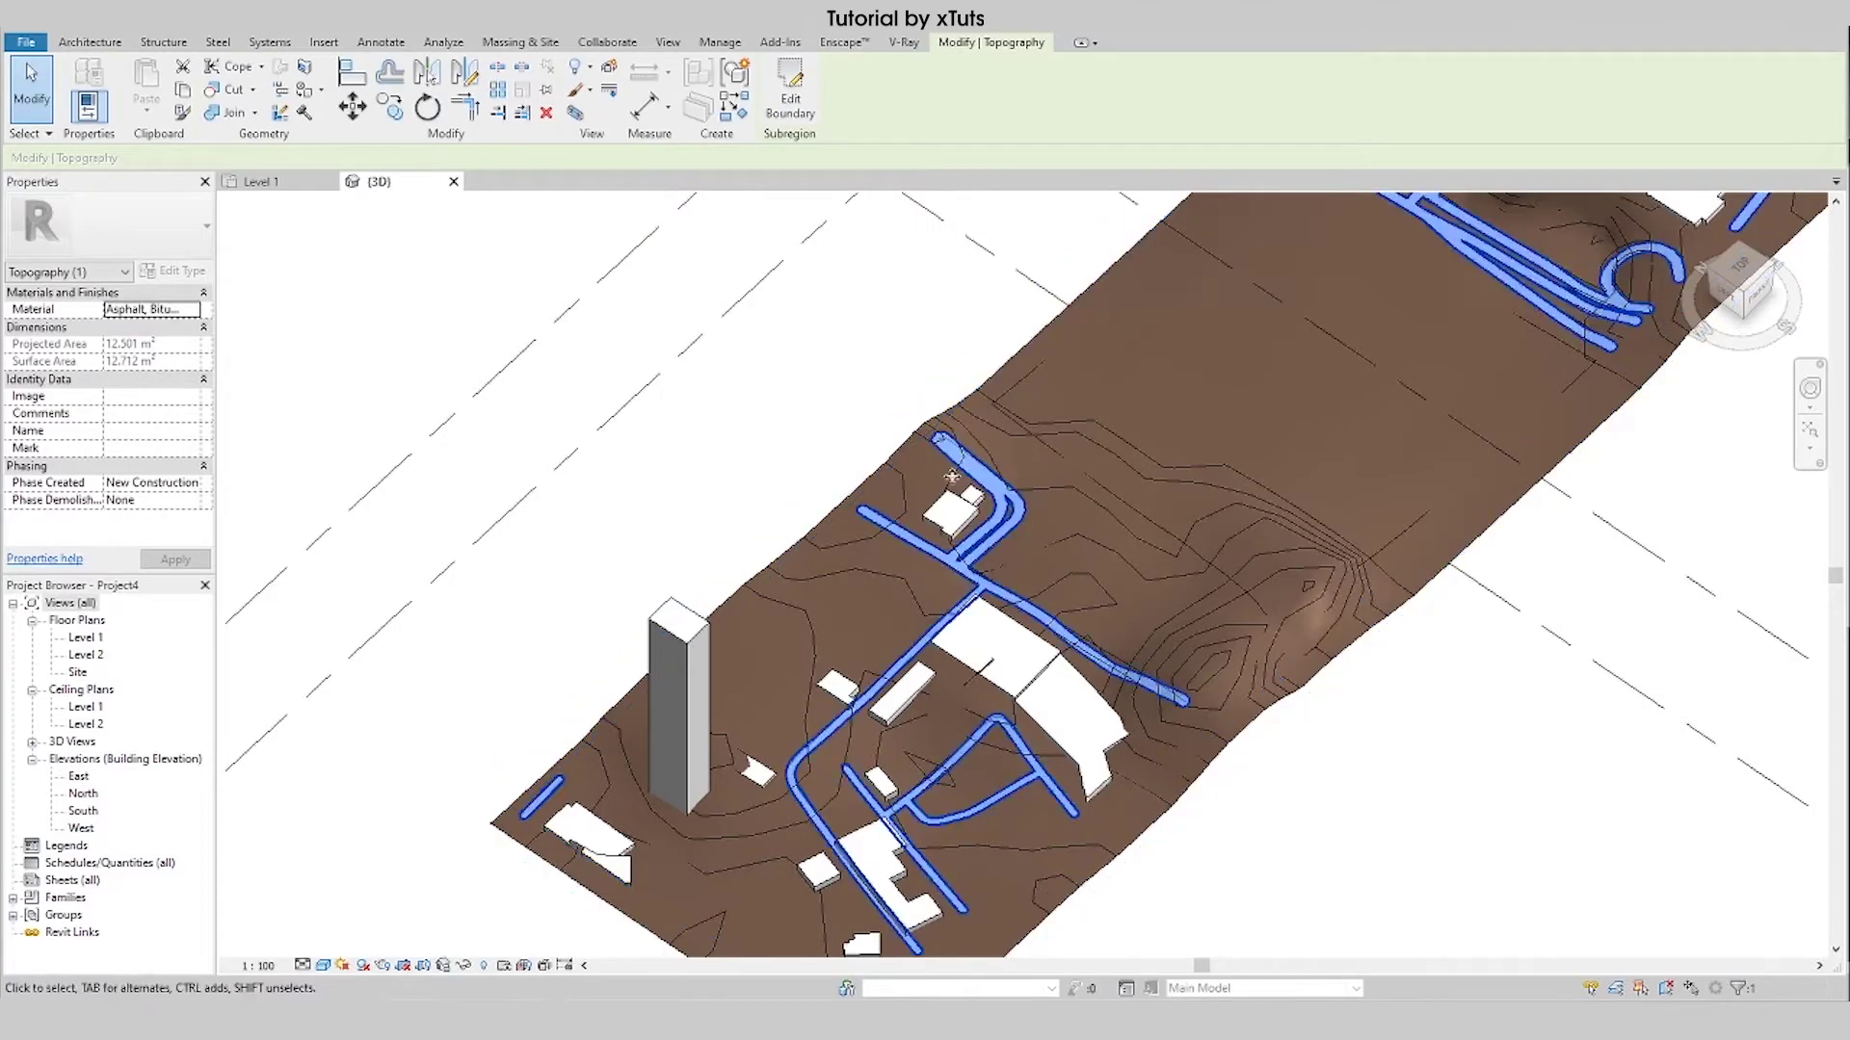
pyautogui.press('Escape')
pyautogui.scroll(-2, 980, 509)
pyautogui.moveTo(980, 509)
pyautogui.keyDown('shift'); pyautogui.mouseDown(button='middle')
pyautogui.moveTo(1148, 489)
pyautogui.moveTo(1485, 585)
pyautogui.moveTo(1177, 736)
pyautogui.mouseUp(button='middle'); pyautogui.keyUp('shift')
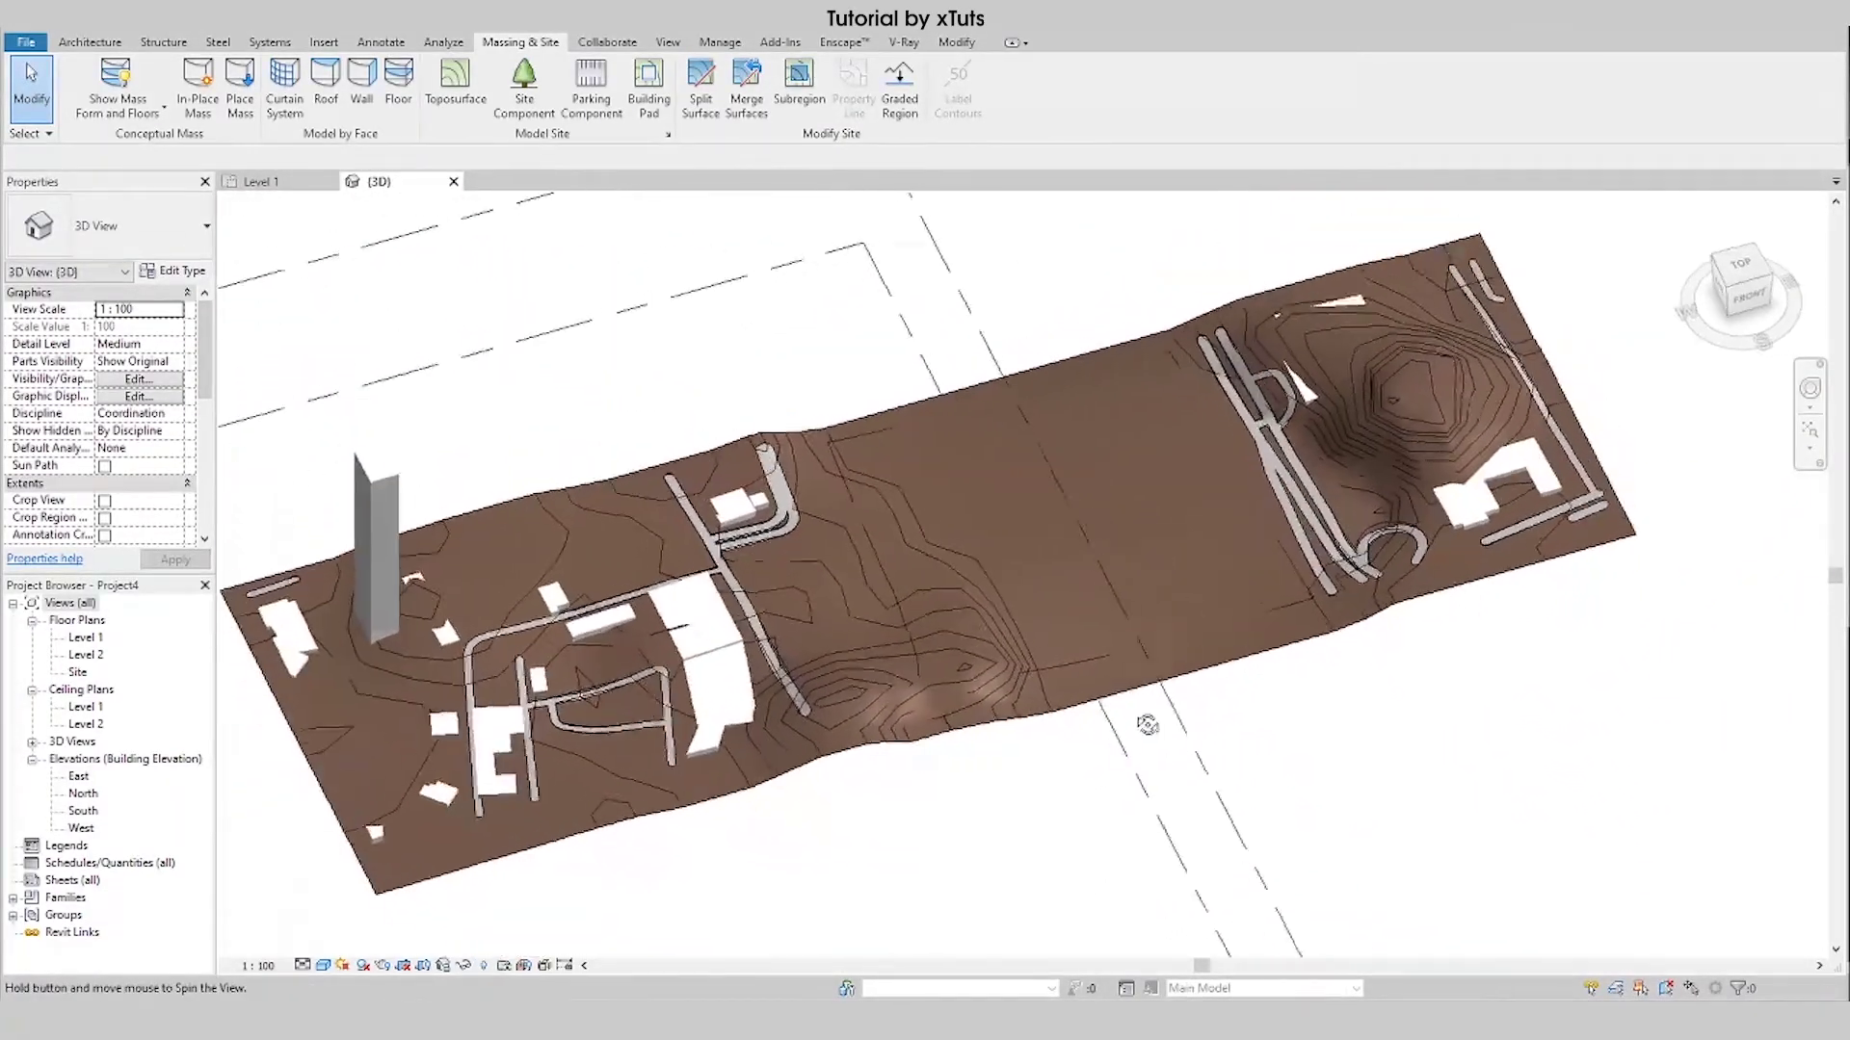
# Create a subregion from the rectangular water outline, Tab-selected as one chain.
pyautogui.scroll(2, 1040, 665)
pyautogui.click(799, 87)
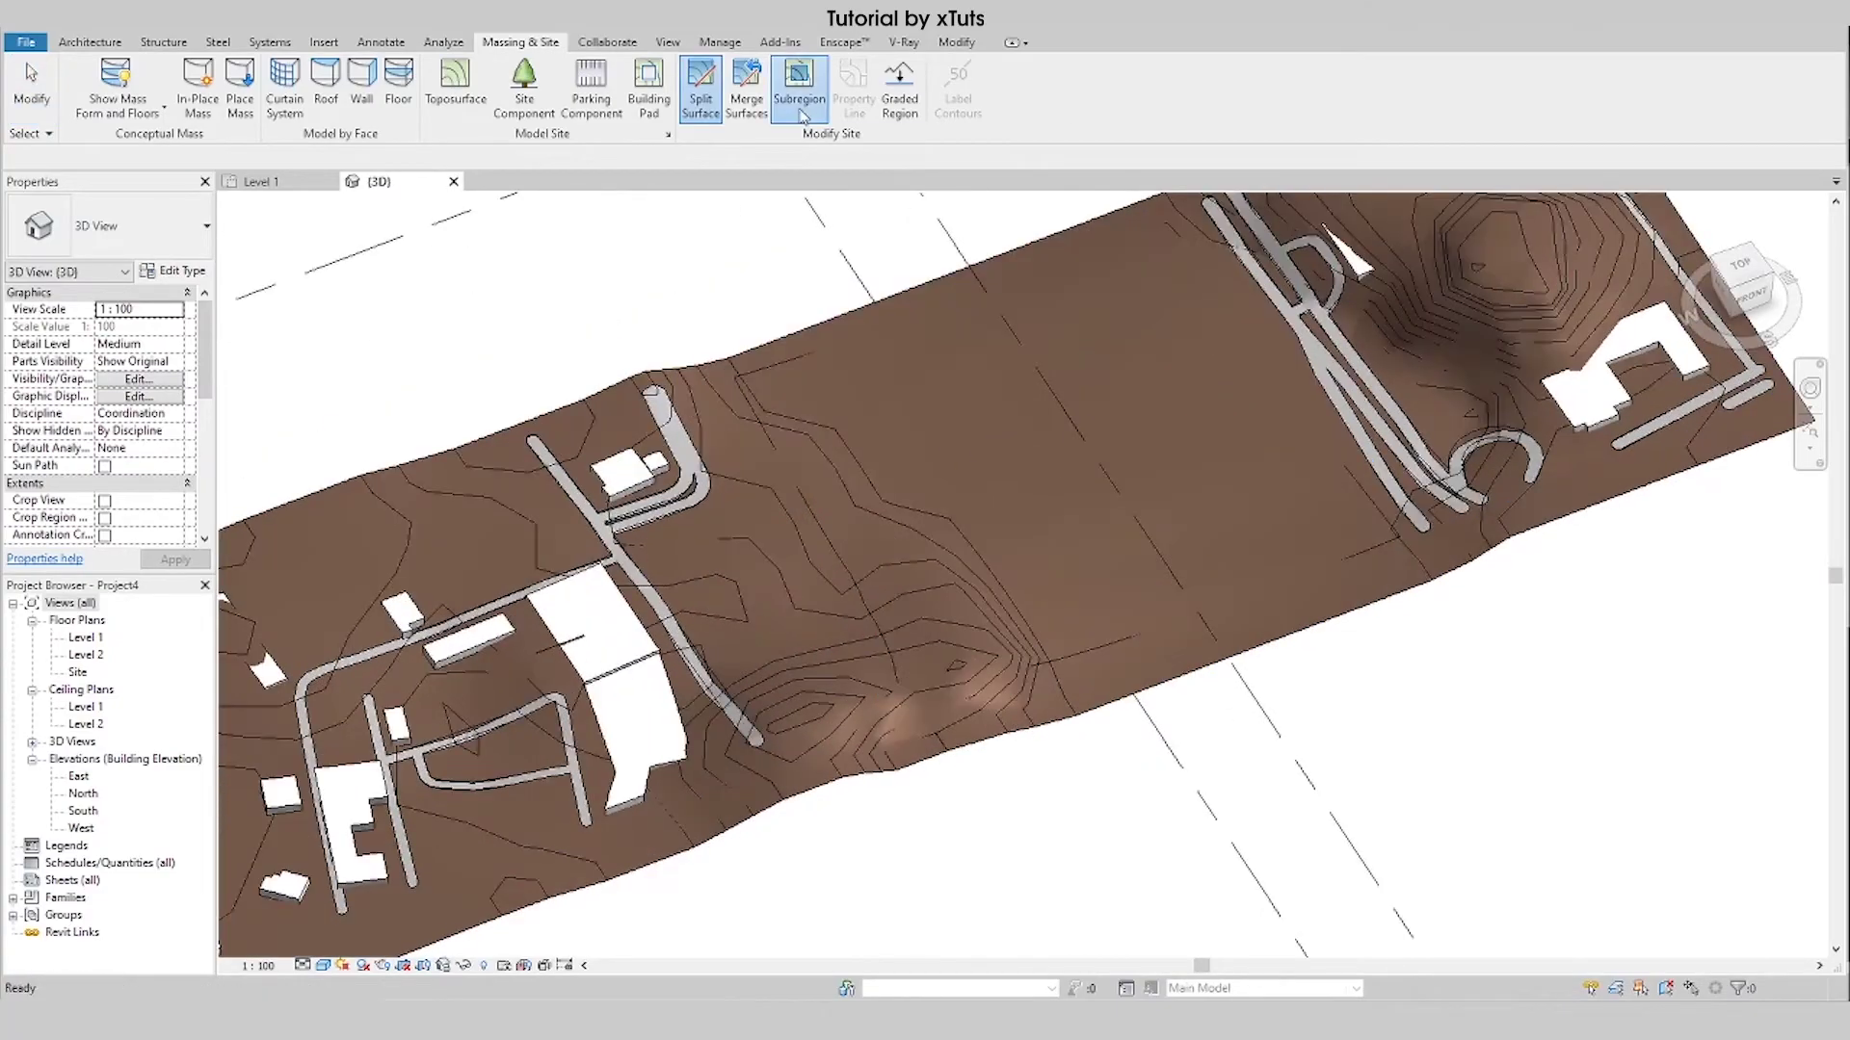
pyautogui.click(864, 113)
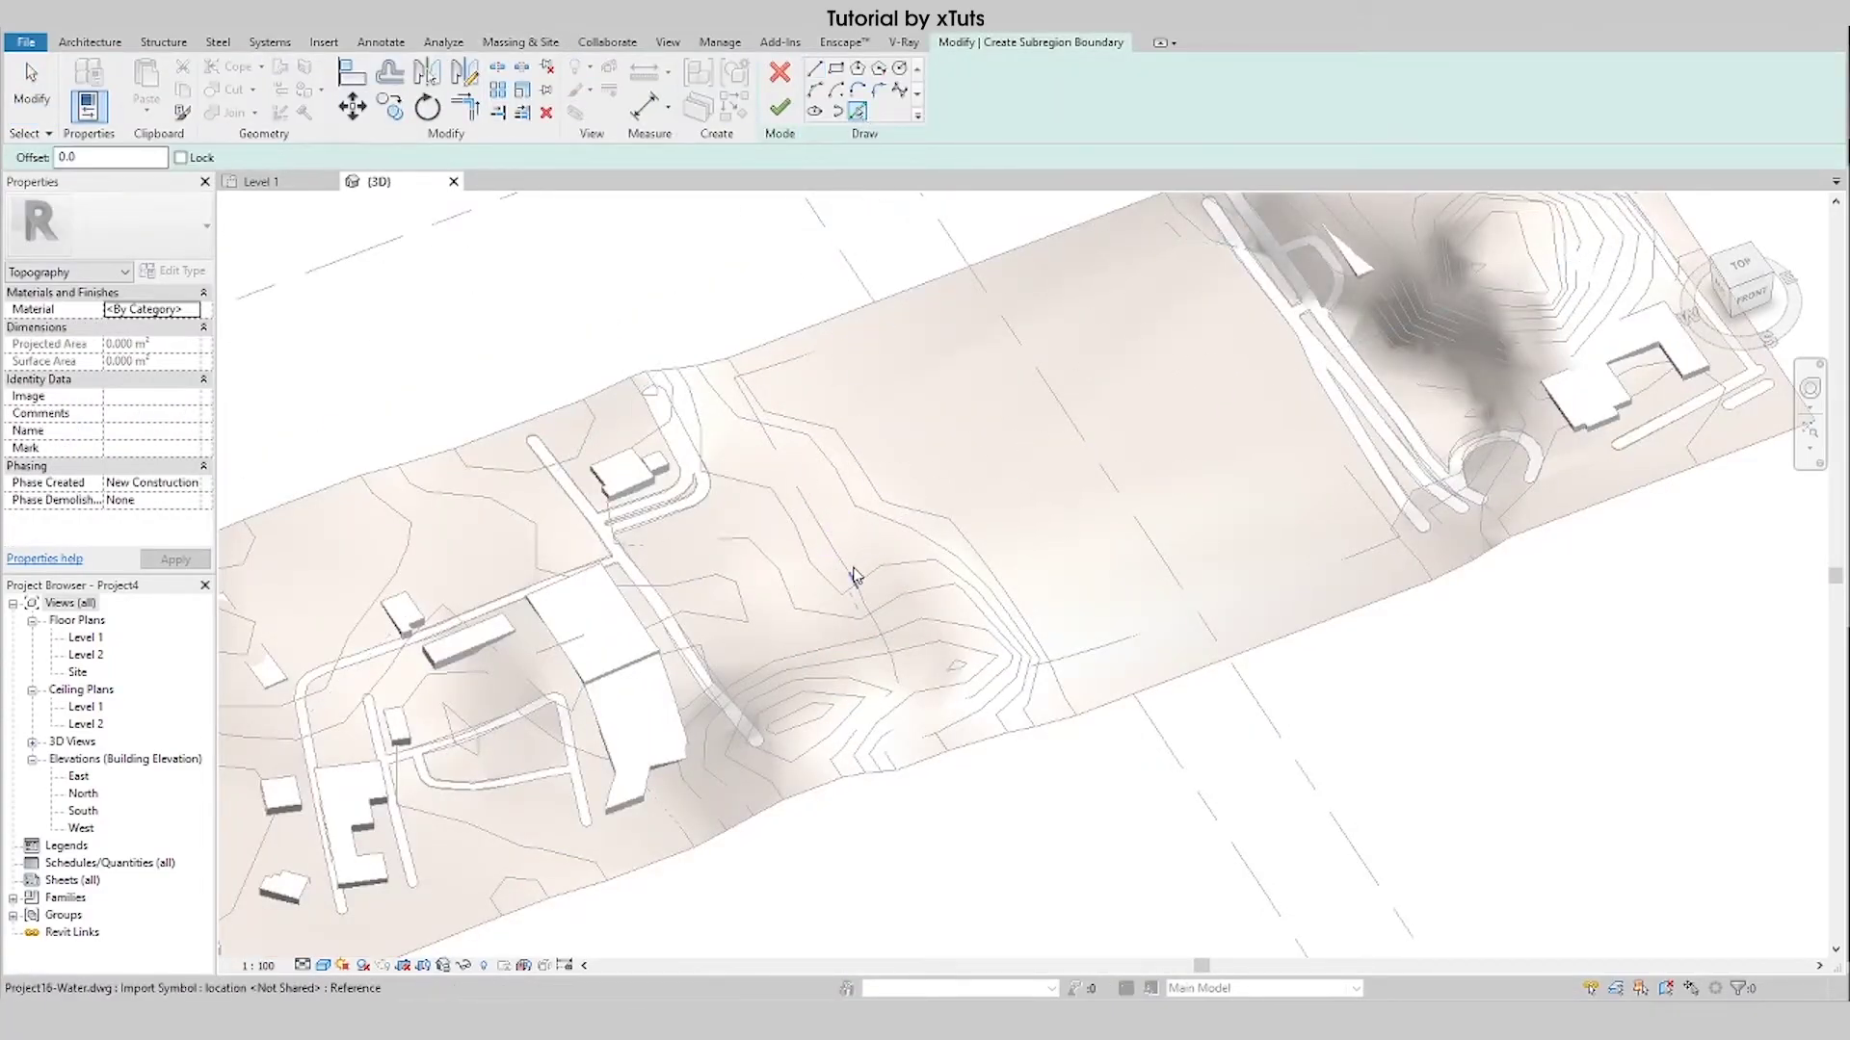
pyautogui.press('Tab')
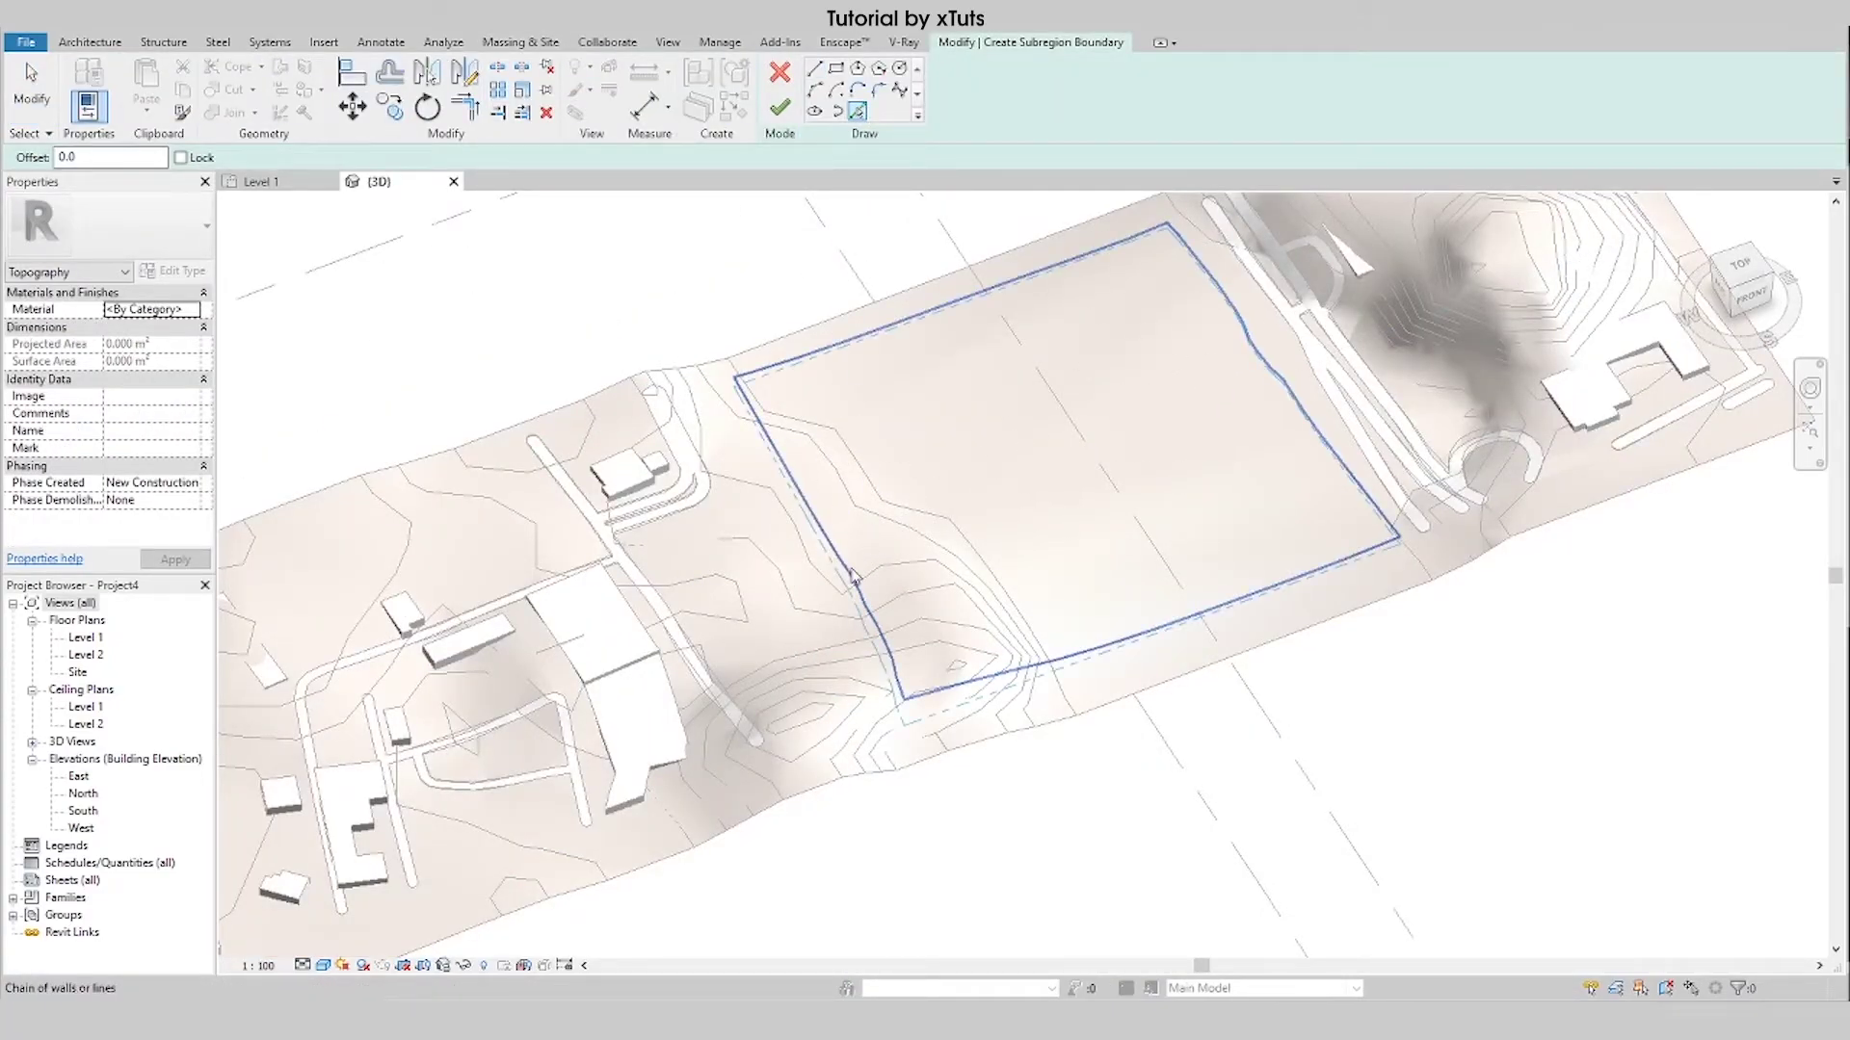
pyautogui.click(852, 576)
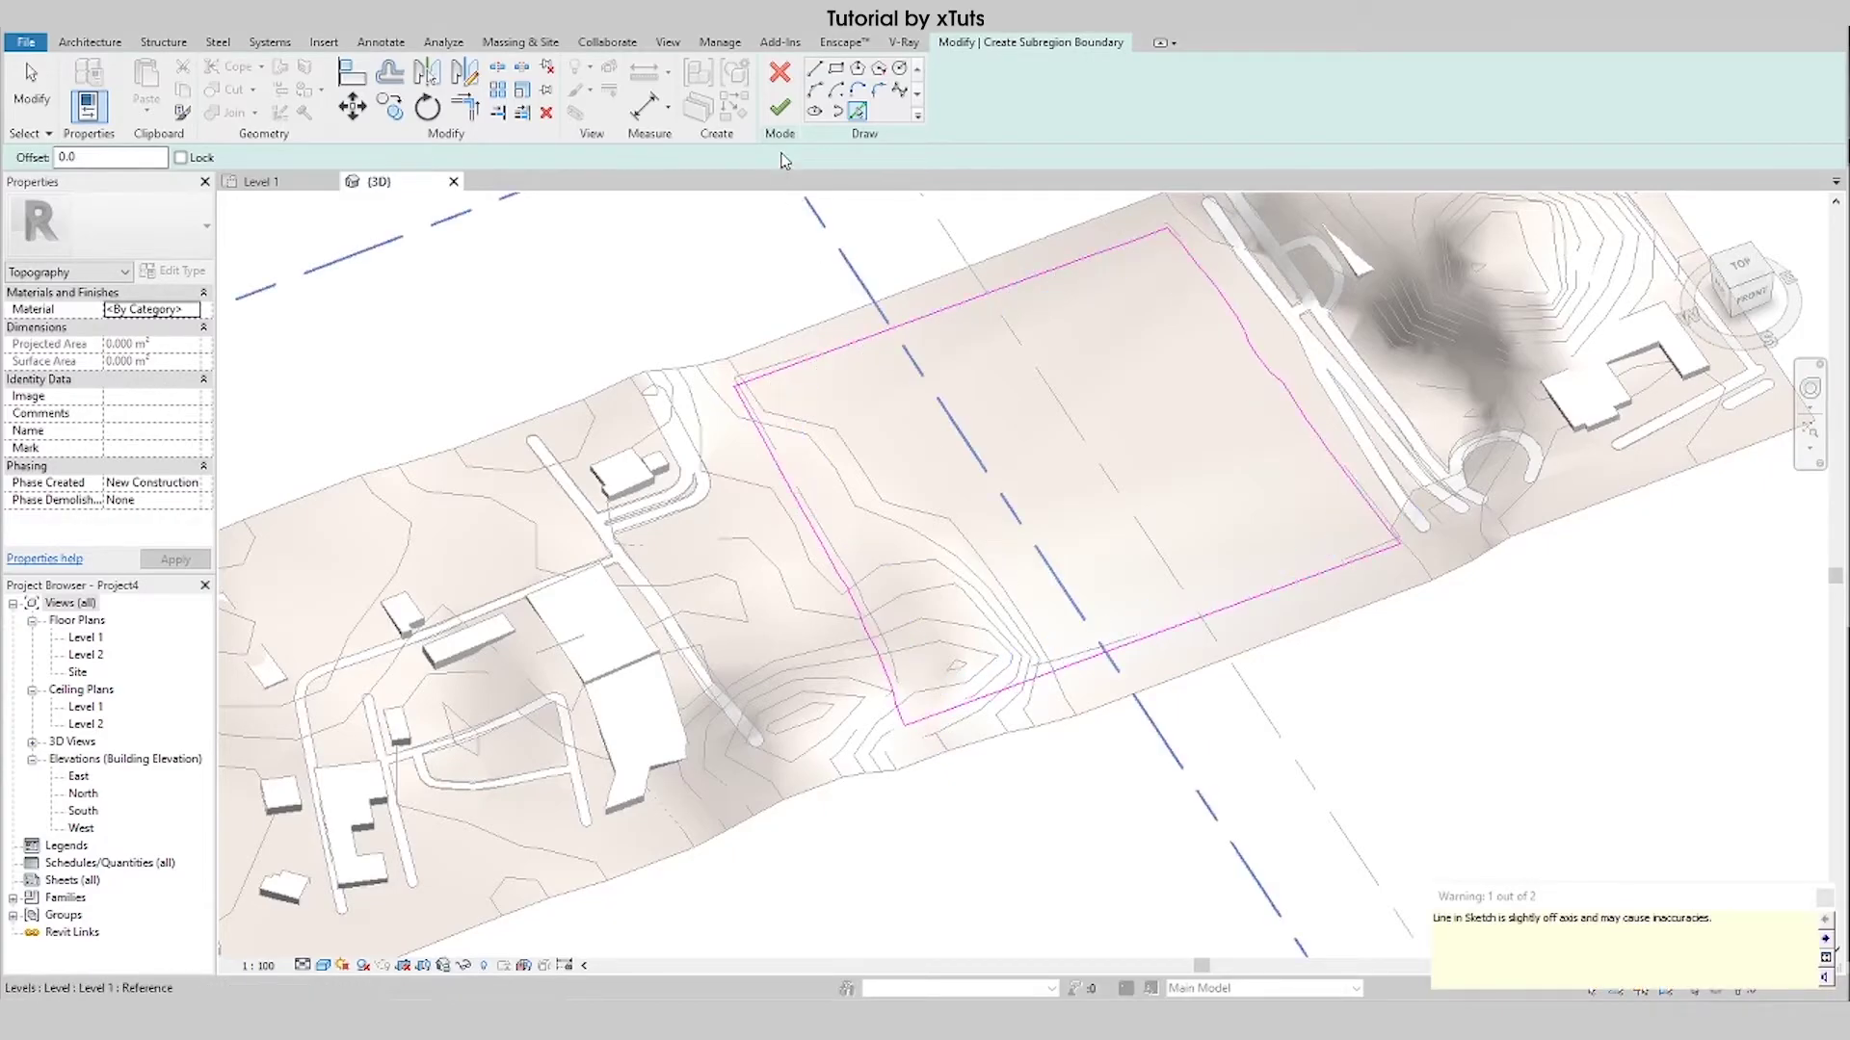
pyautogui.click(778, 110)
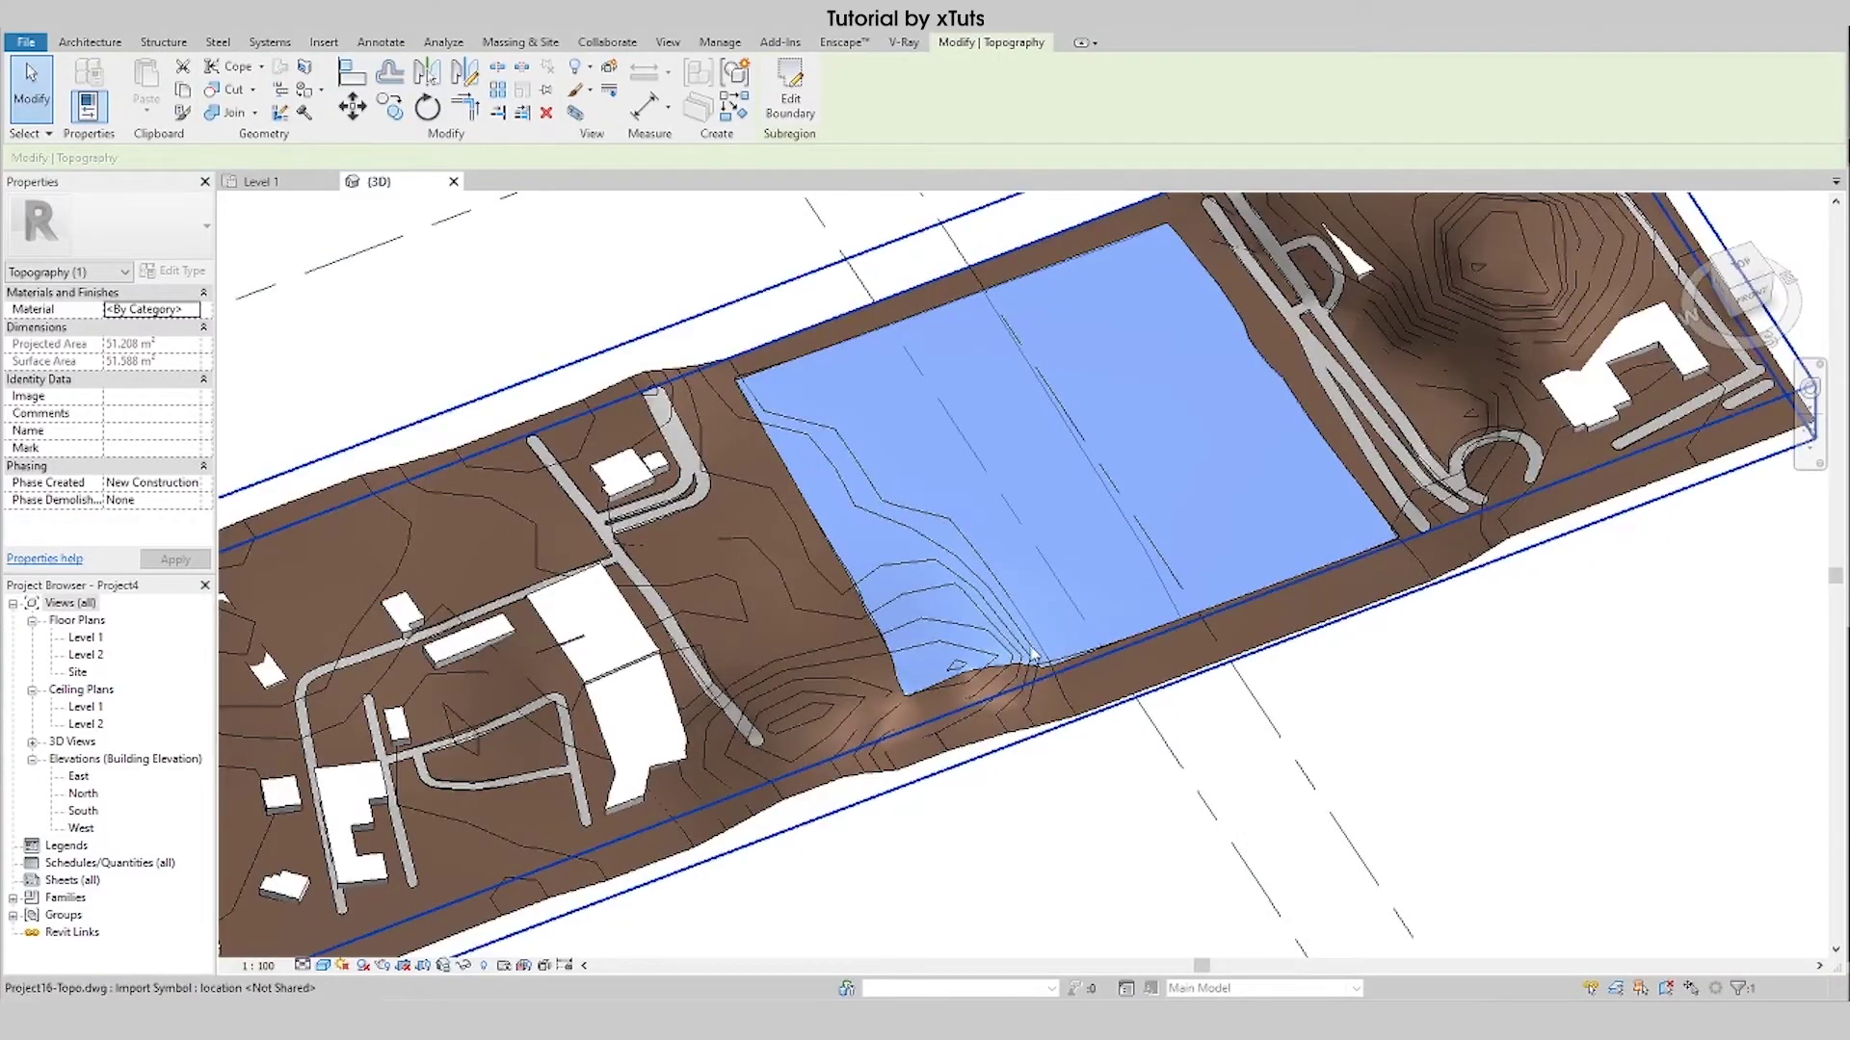
pyautogui.scroll(-3, 991, 660)
pyautogui.keyDown('shift'); pyautogui.moveTo(991, 660); pyautogui.dragTo(1008, 646, button='middle'); pyautogui.keyUp('shift')
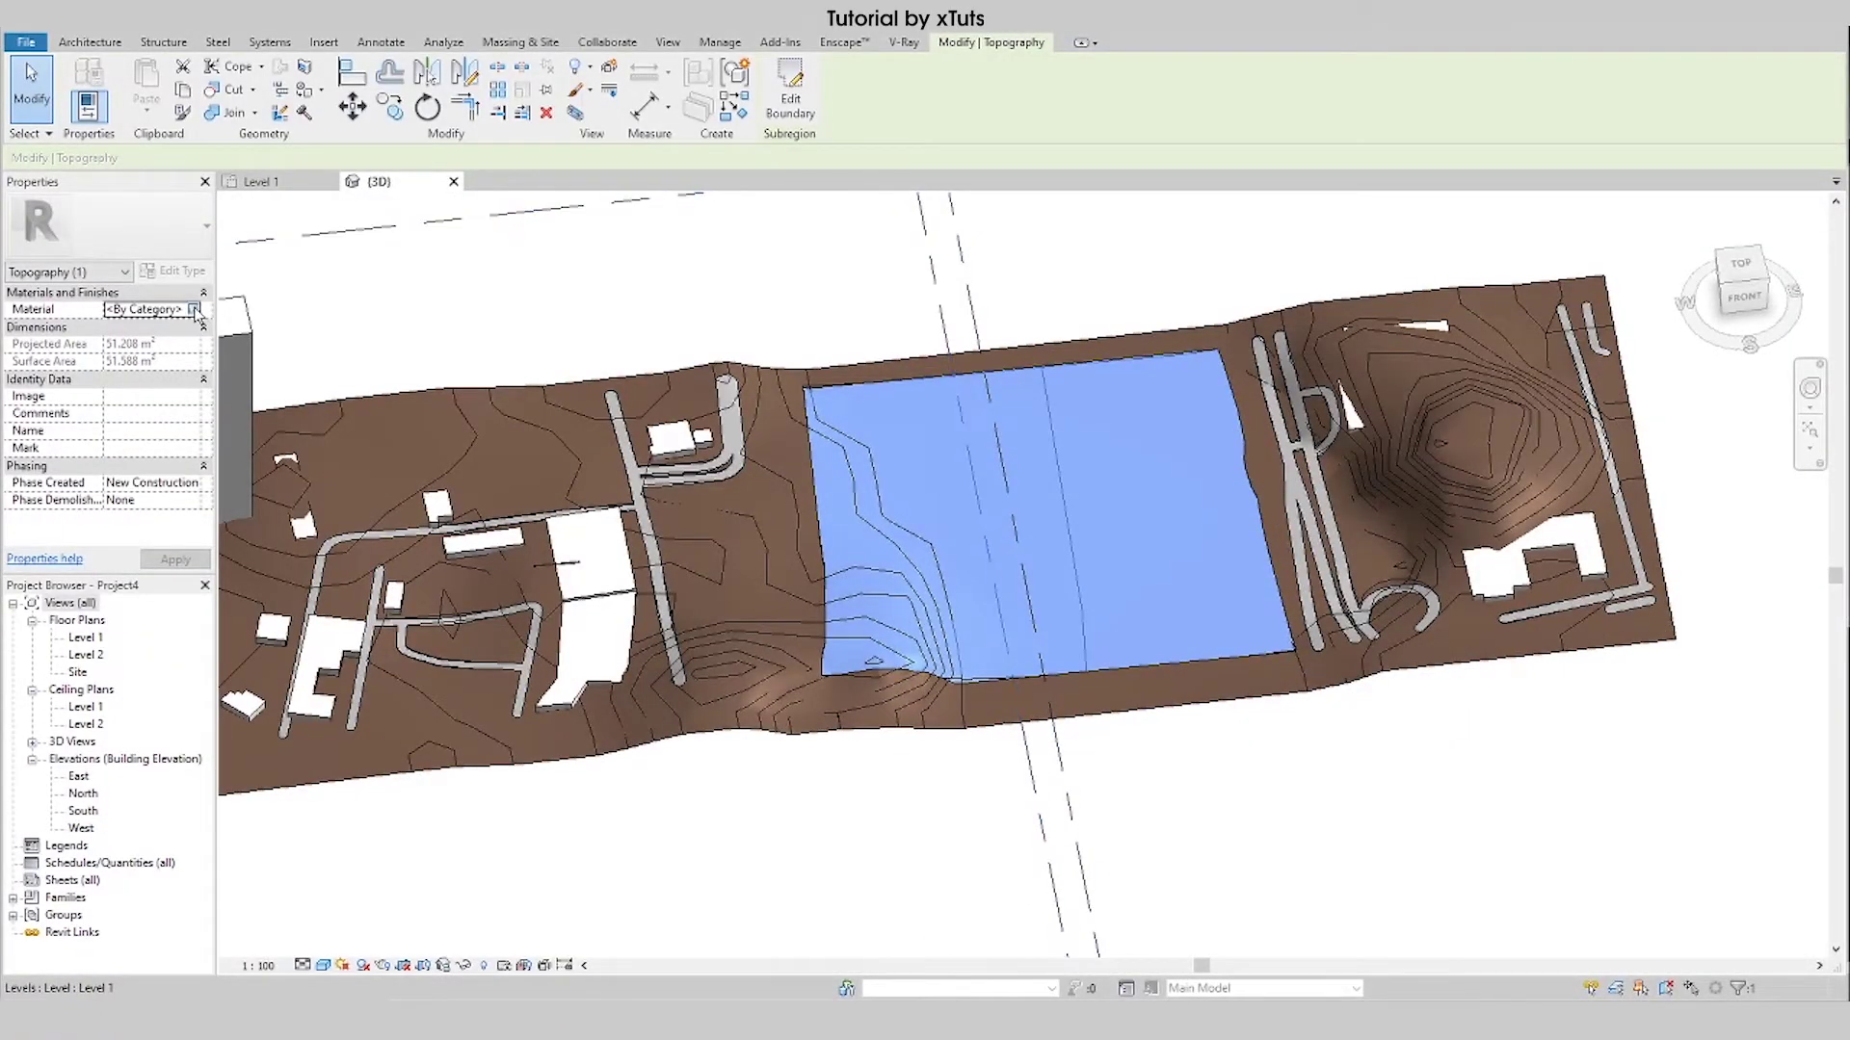
# Give the water subregion a new material using the Water - Clear appearance.
pyautogui.click(204, 309)
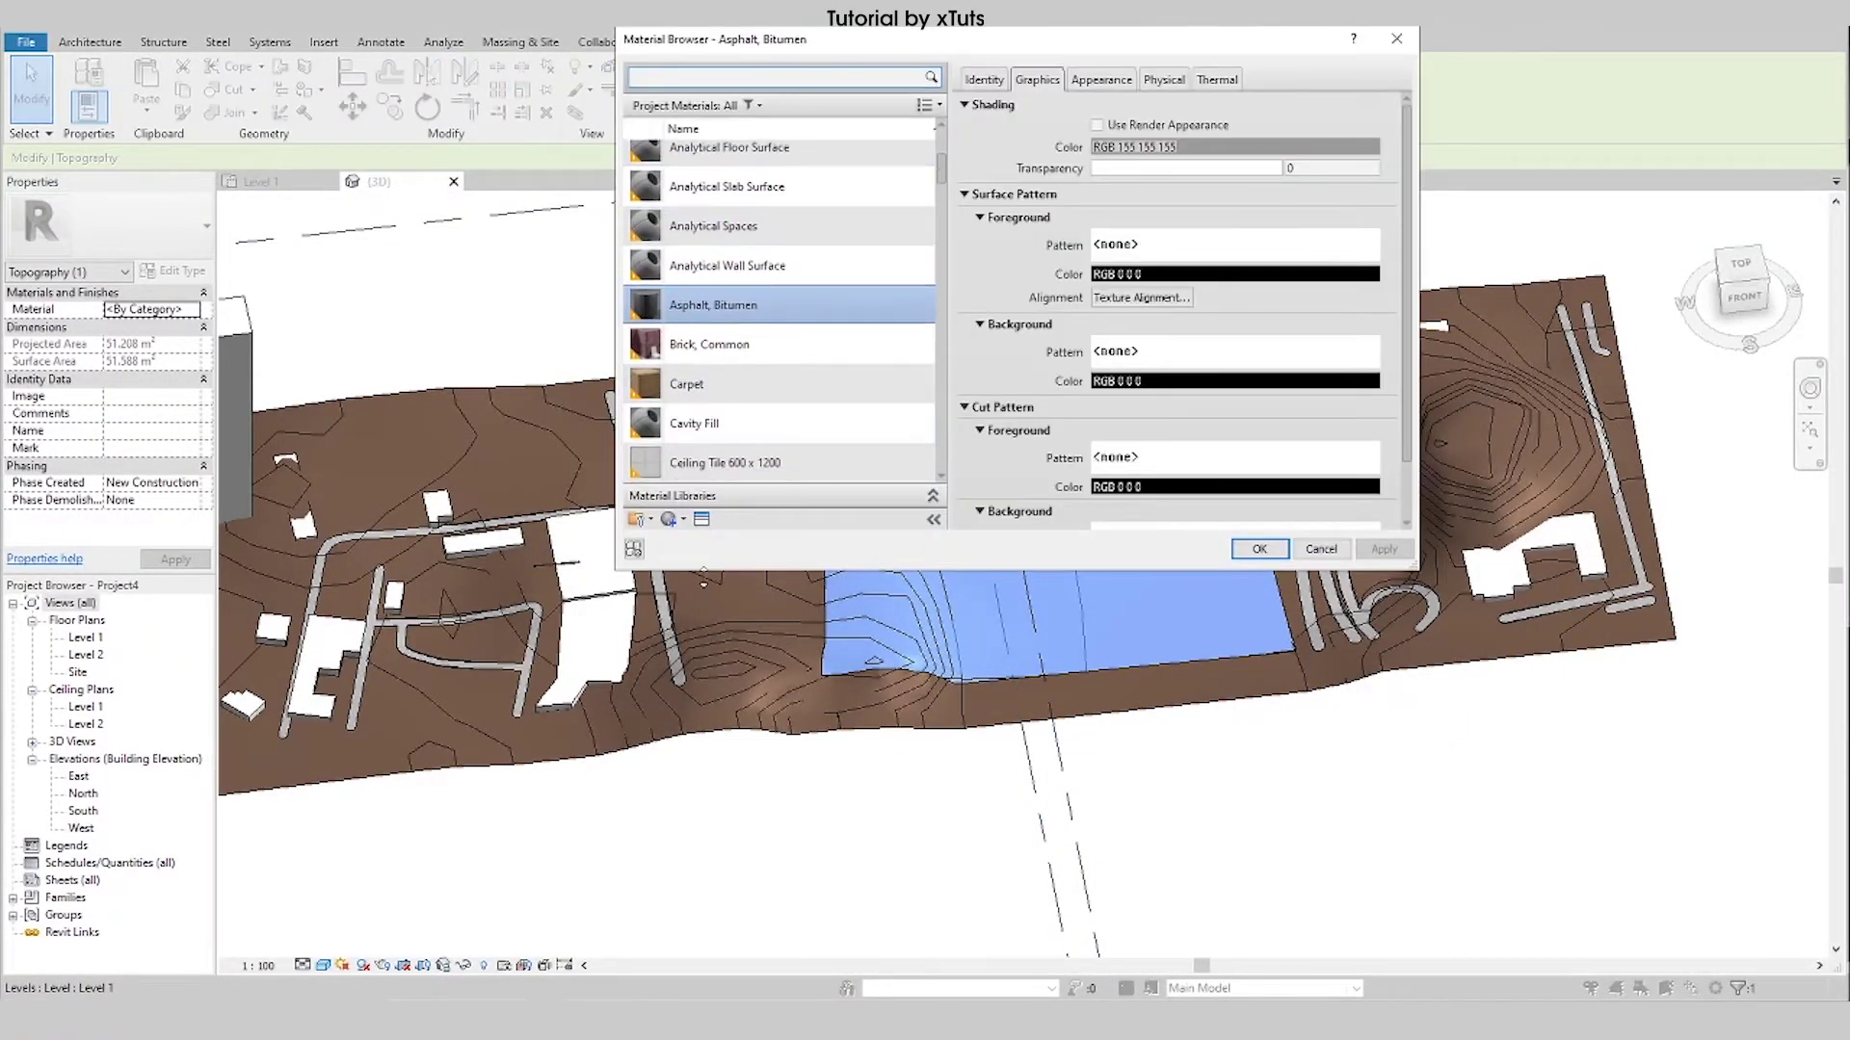
pyautogui.click(673, 524)
pyautogui.click(698, 538)
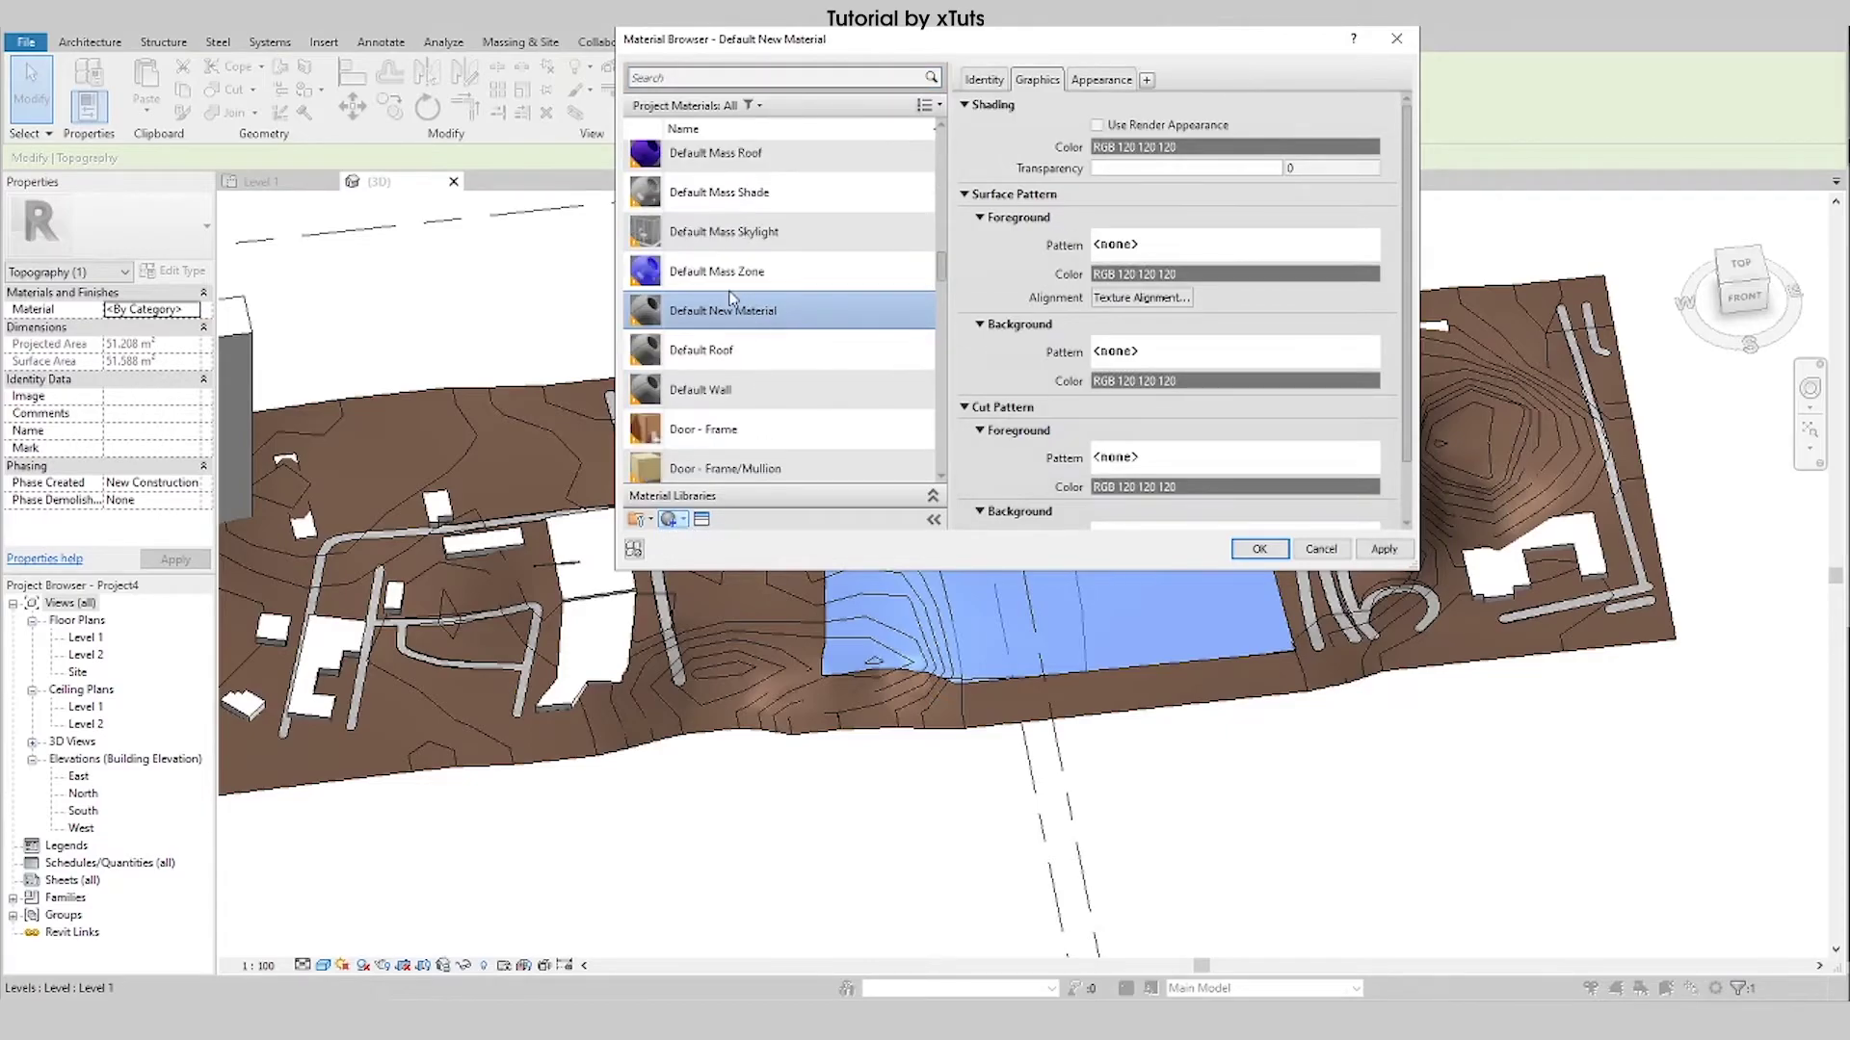
pyautogui.click(702, 524)
pyautogui.write('water')
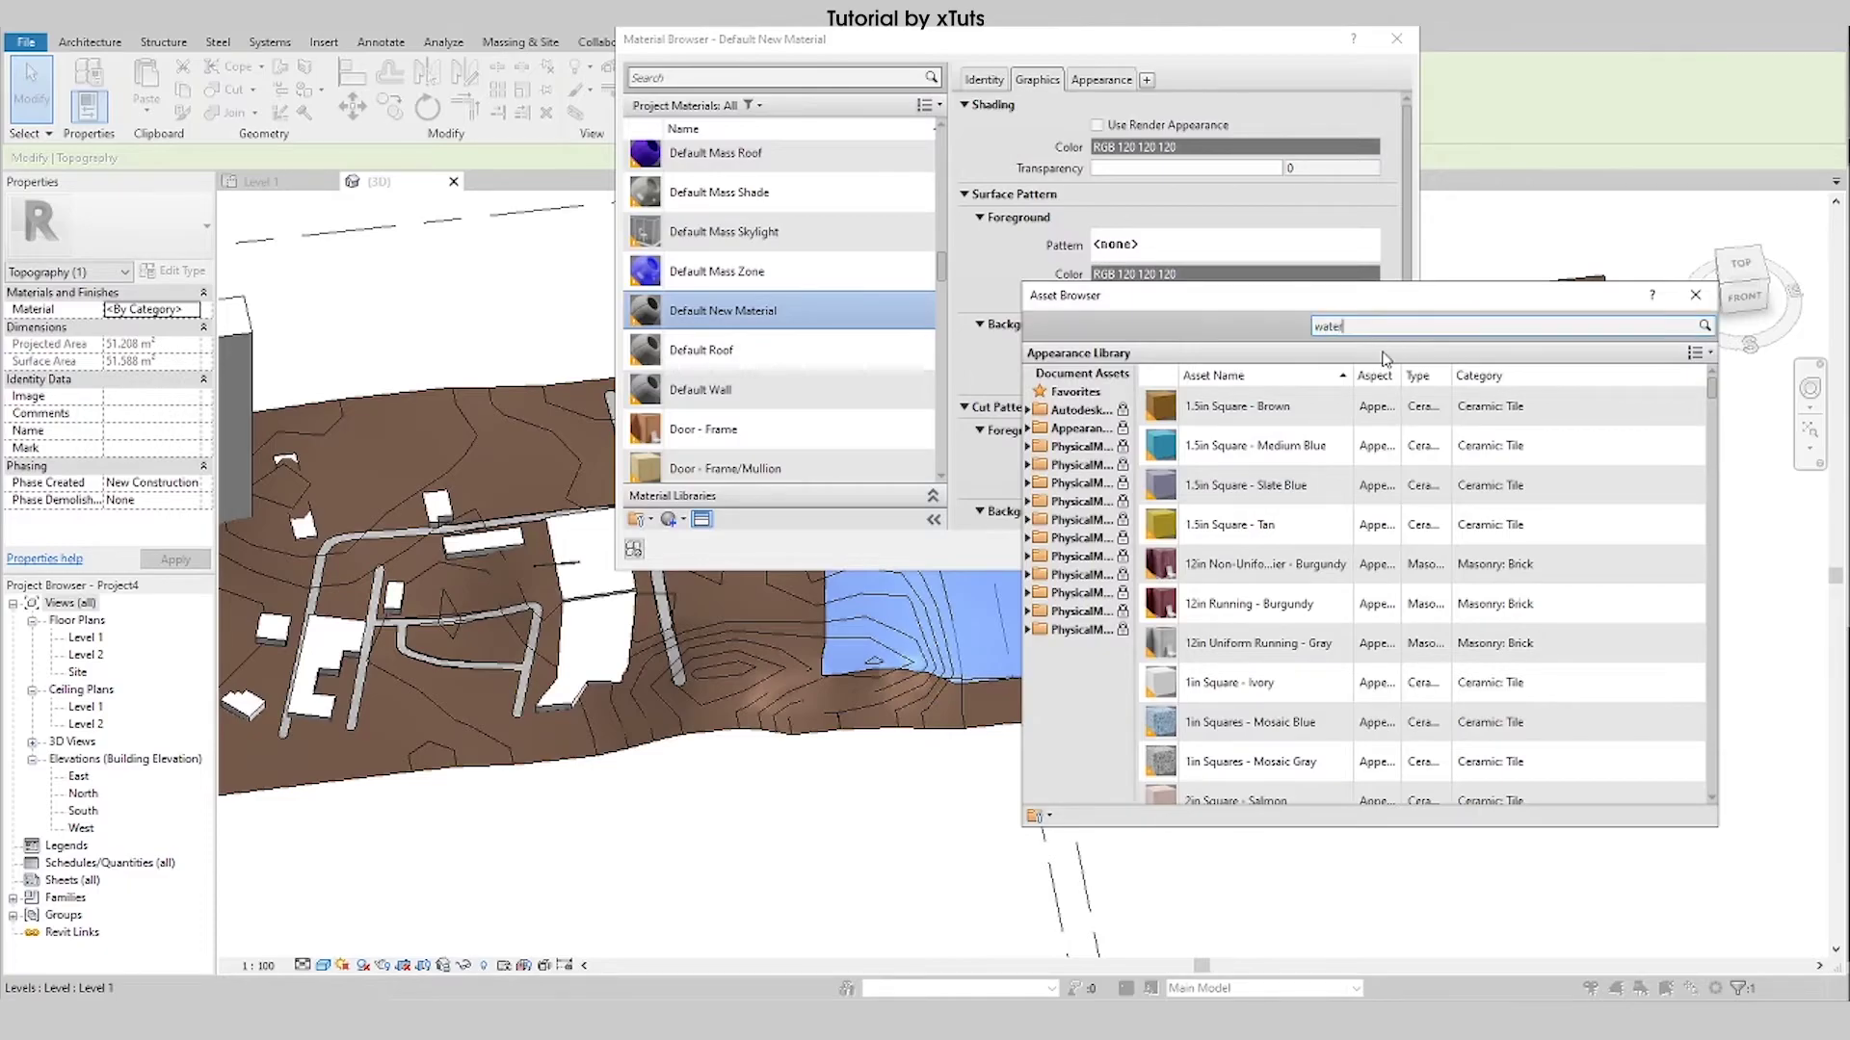
pyautogui.press('Return')
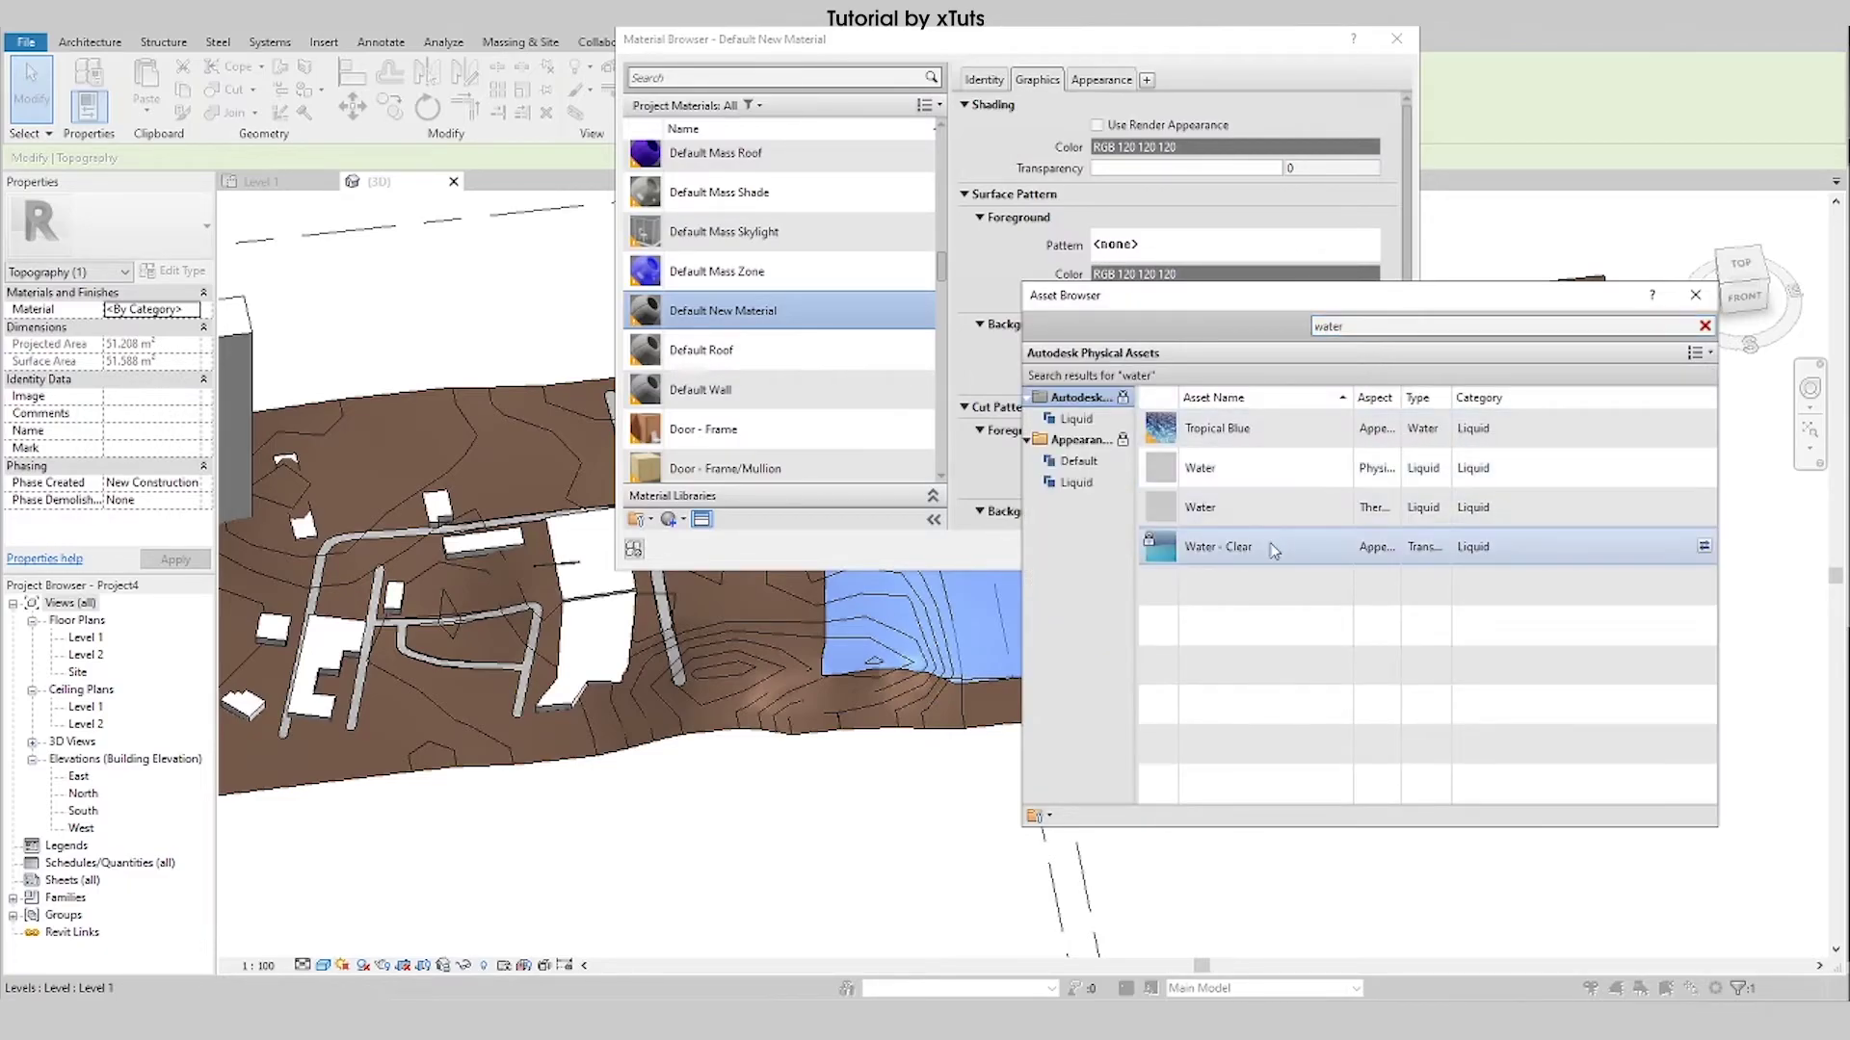
pyautogui.click(1703, 546)
pyautogui.click(1704, 325)
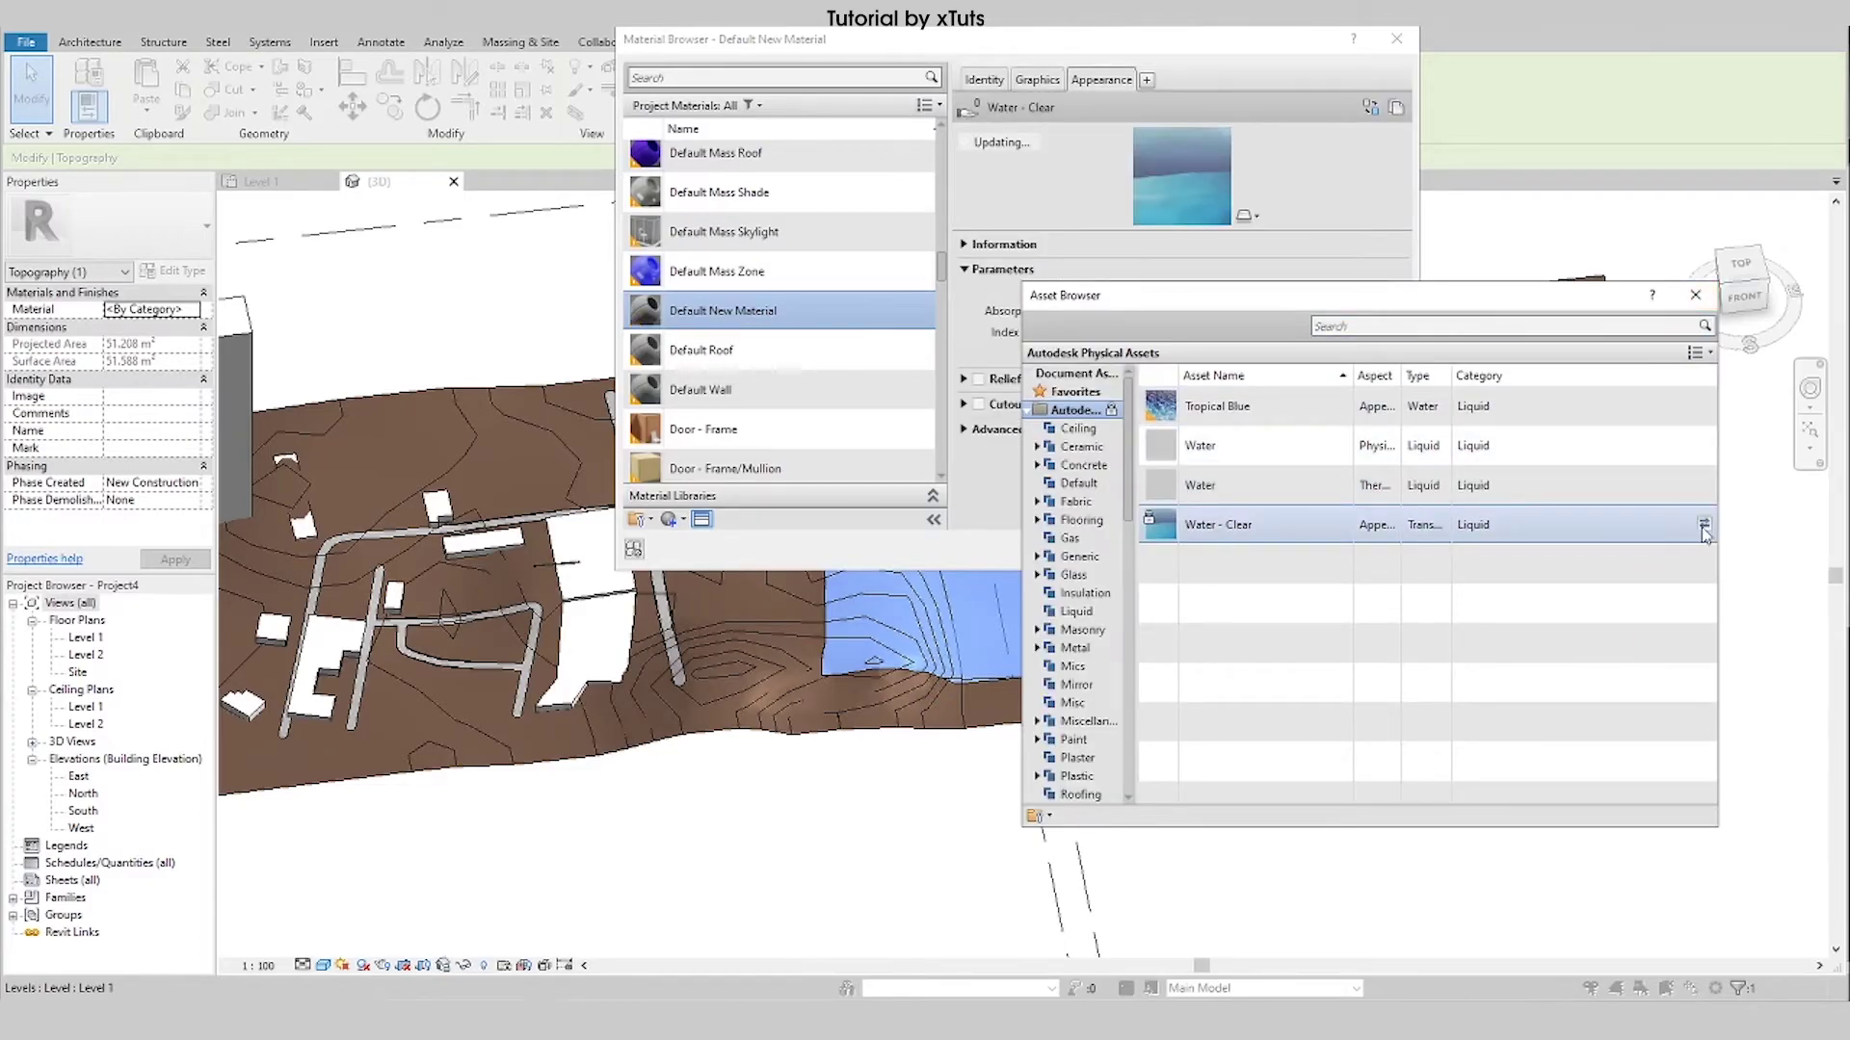
pyautogui.click(1696, 297)
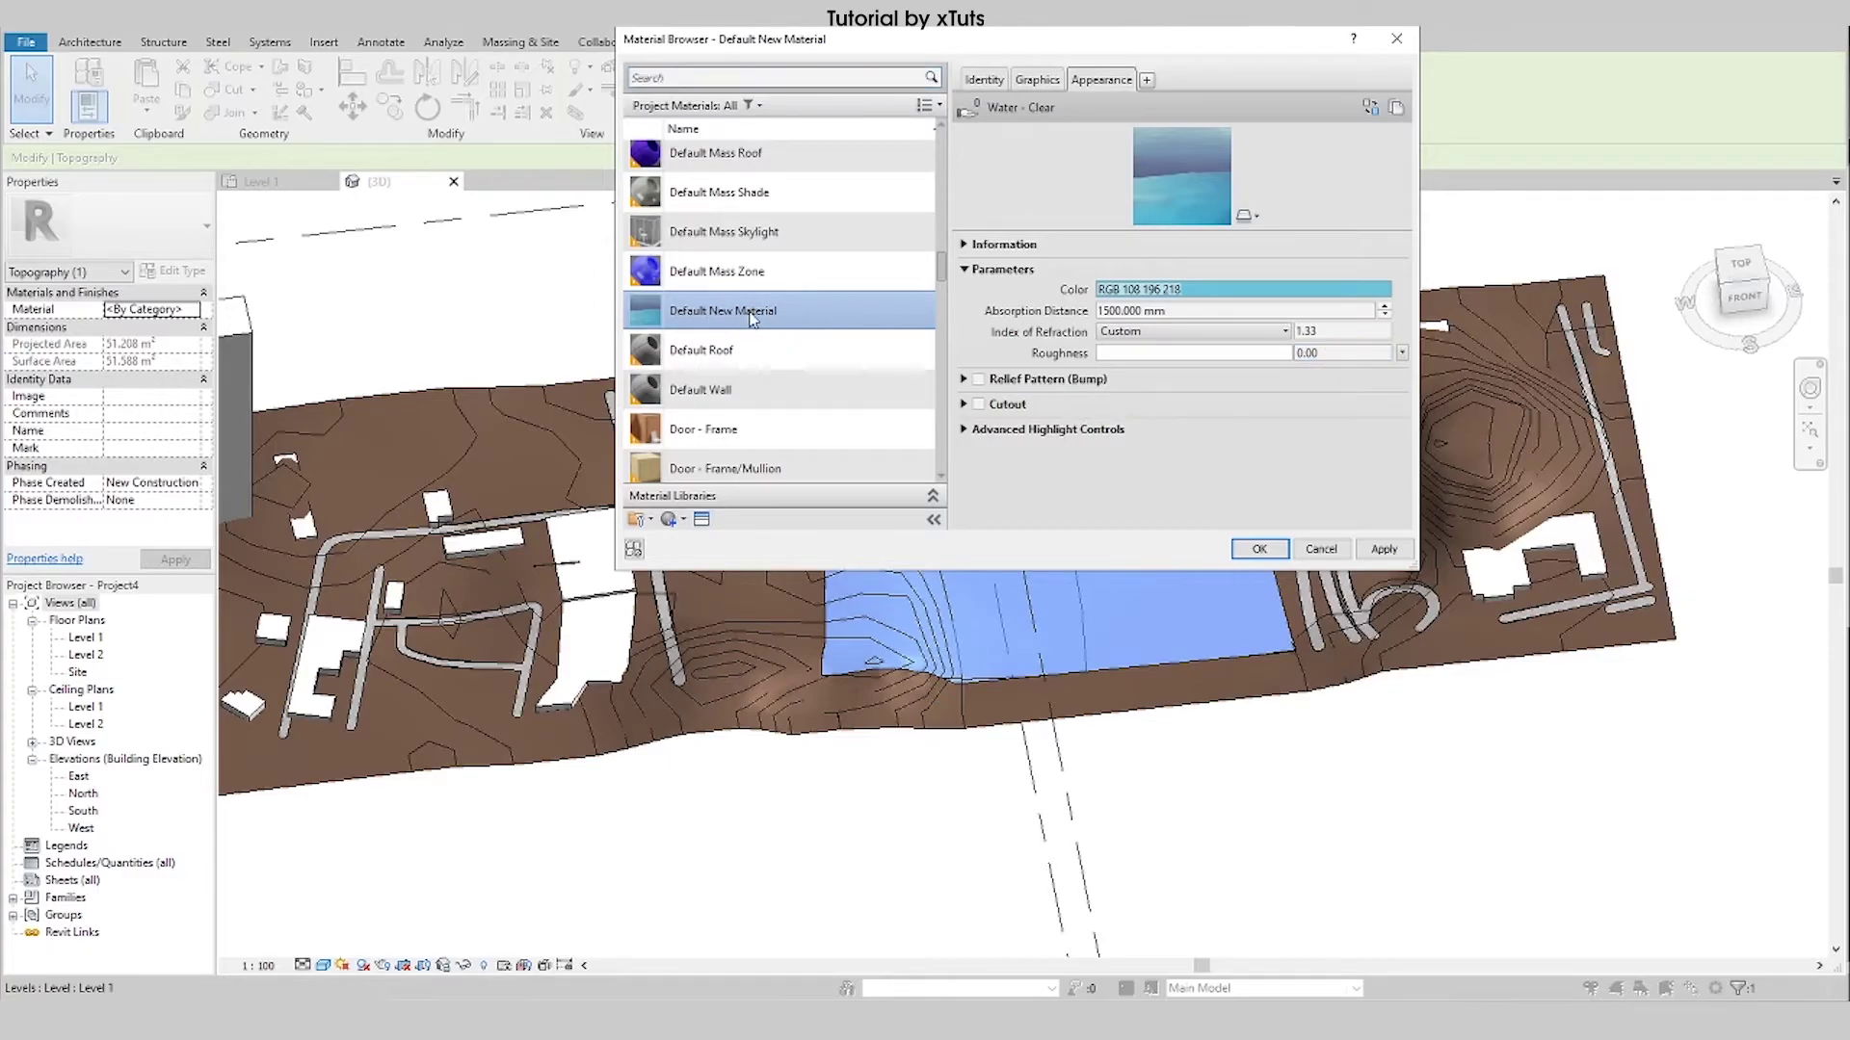
pyautogui.press('Return')
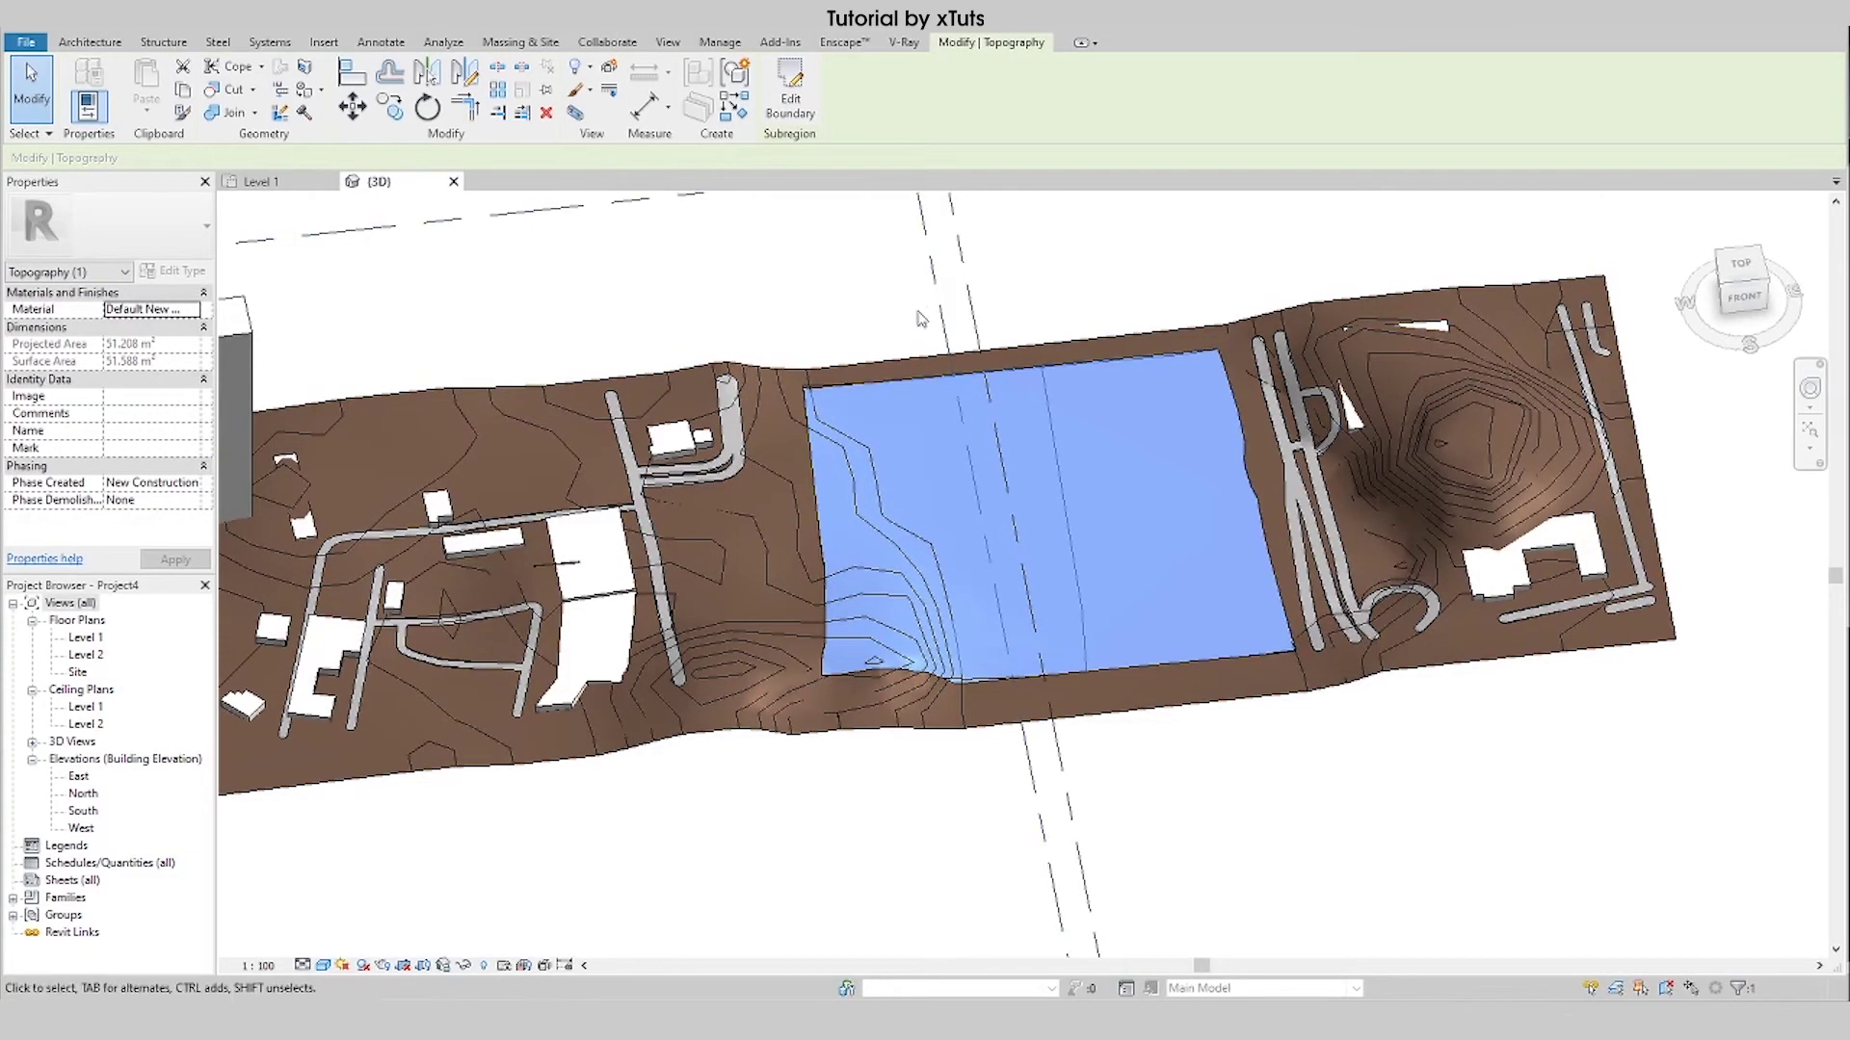
pyautogui.click(850, 303)
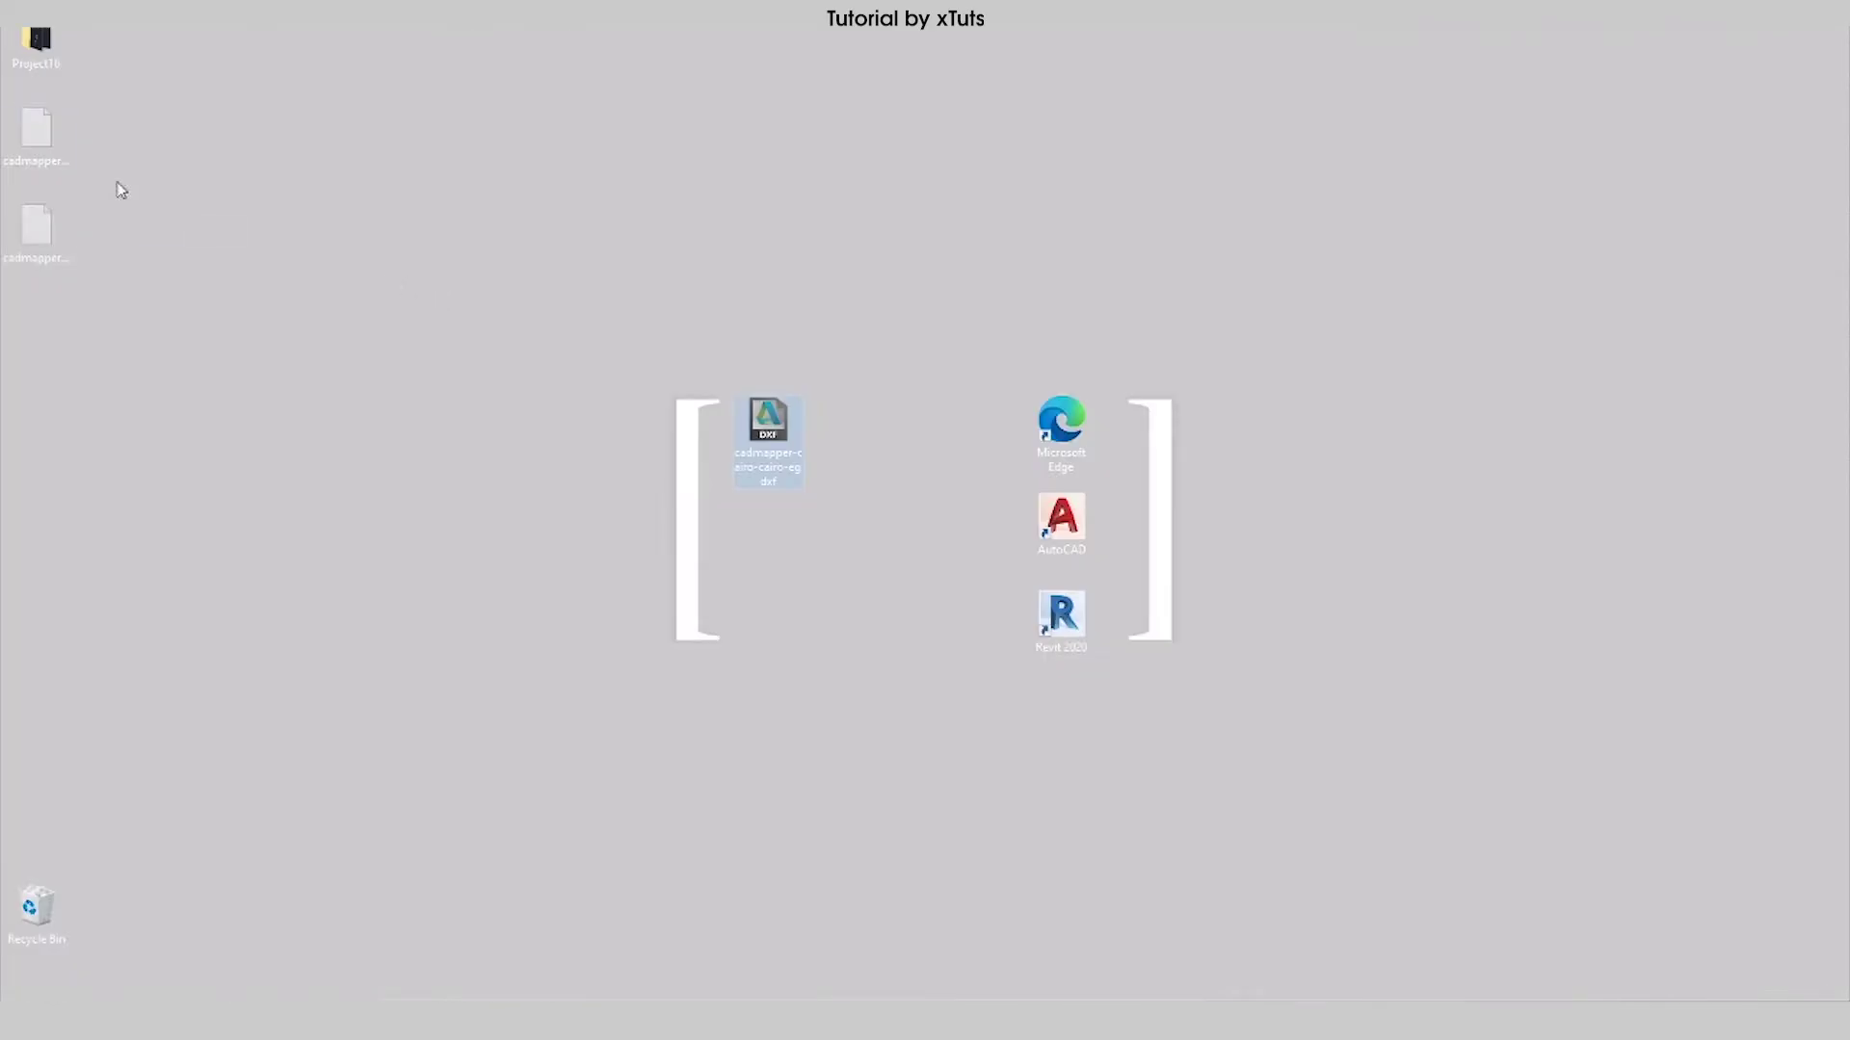
# Open the Project16 folder and bring up the maximized Project16-Buildings drawing in AutoCAD.
pyautogui.doubleClick(37, 43)
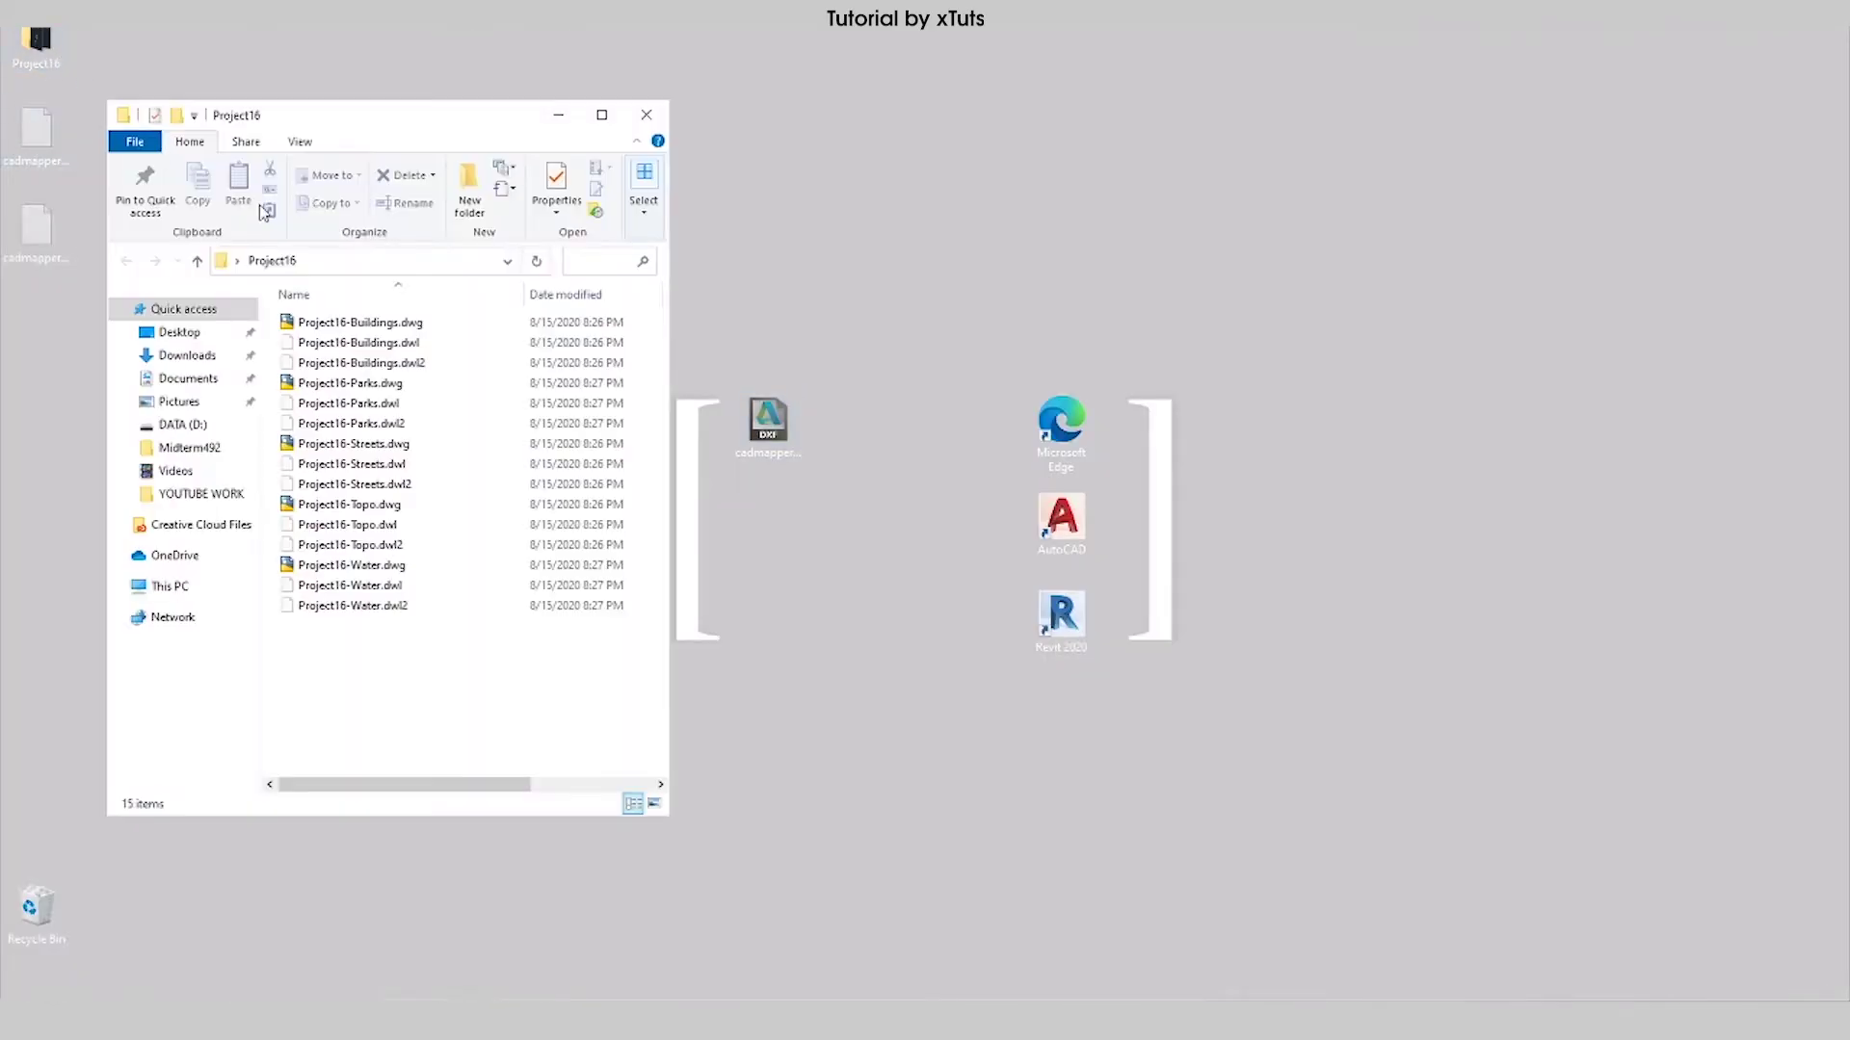
pyautogui.click(603, 115)
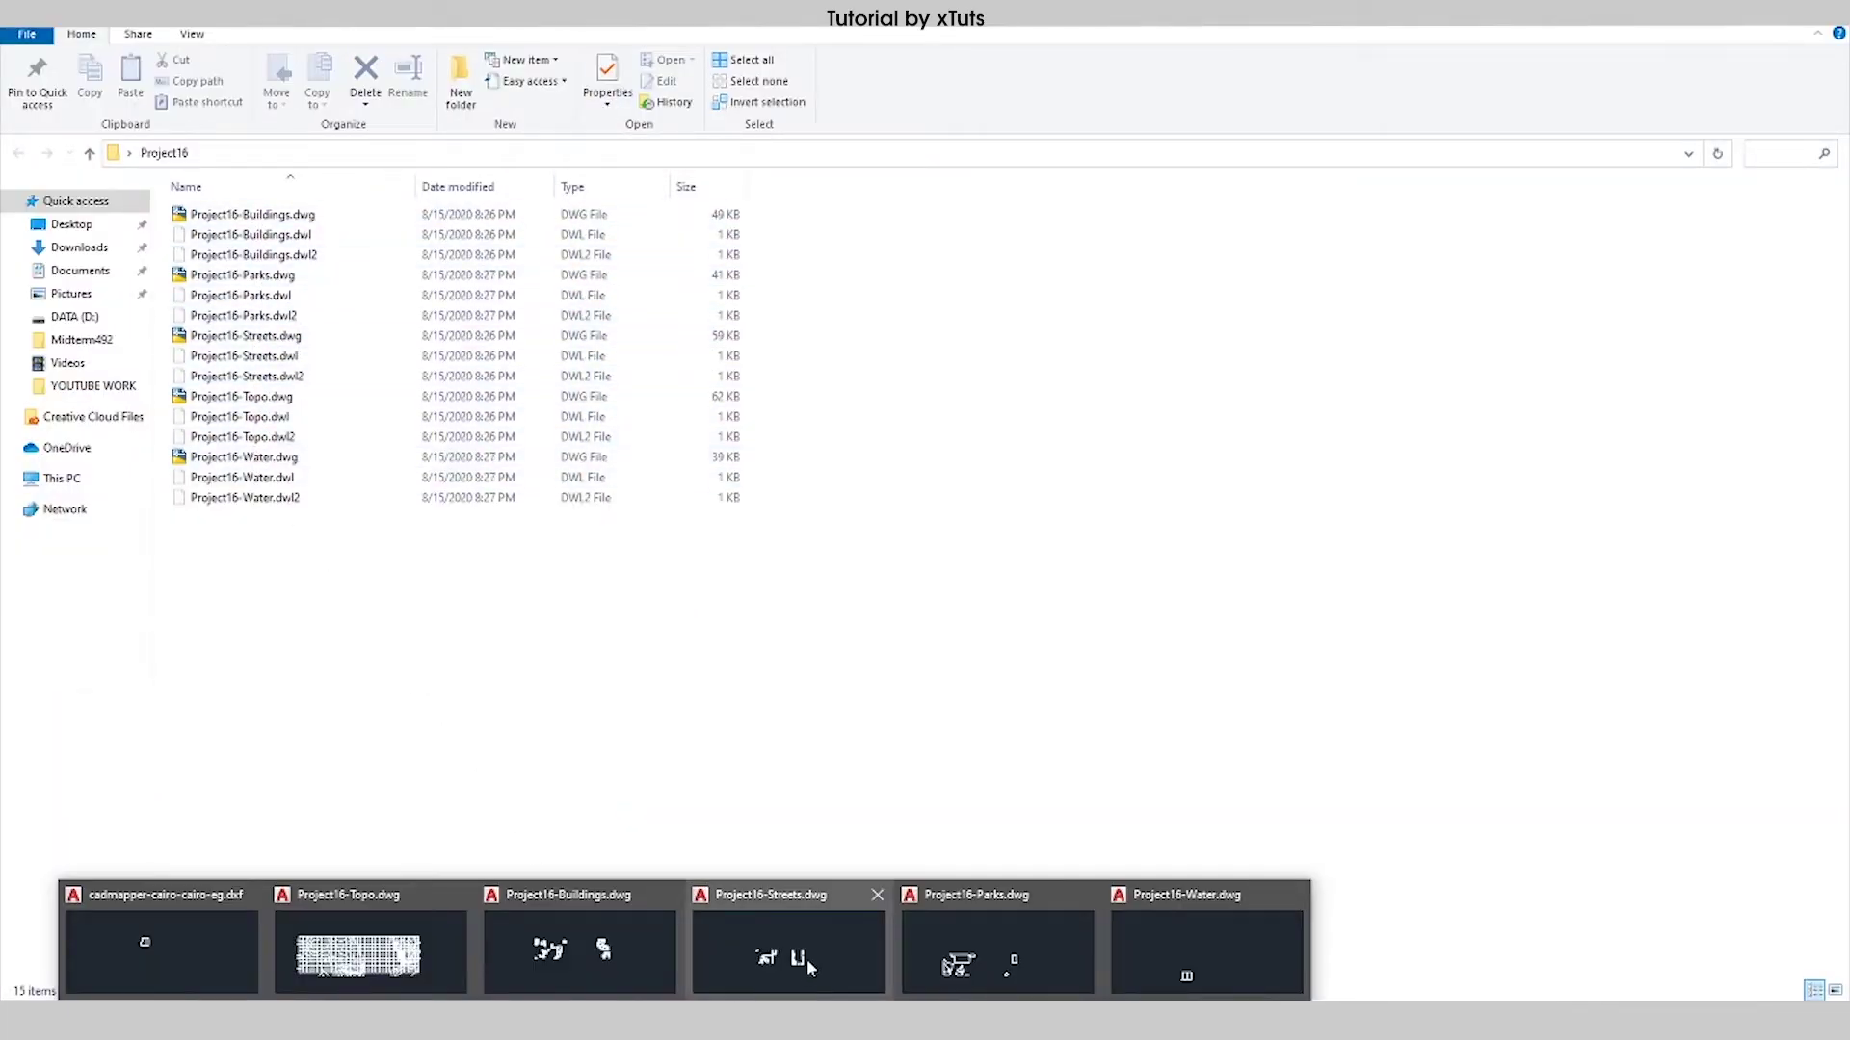
pyautogui.click(578, 949)
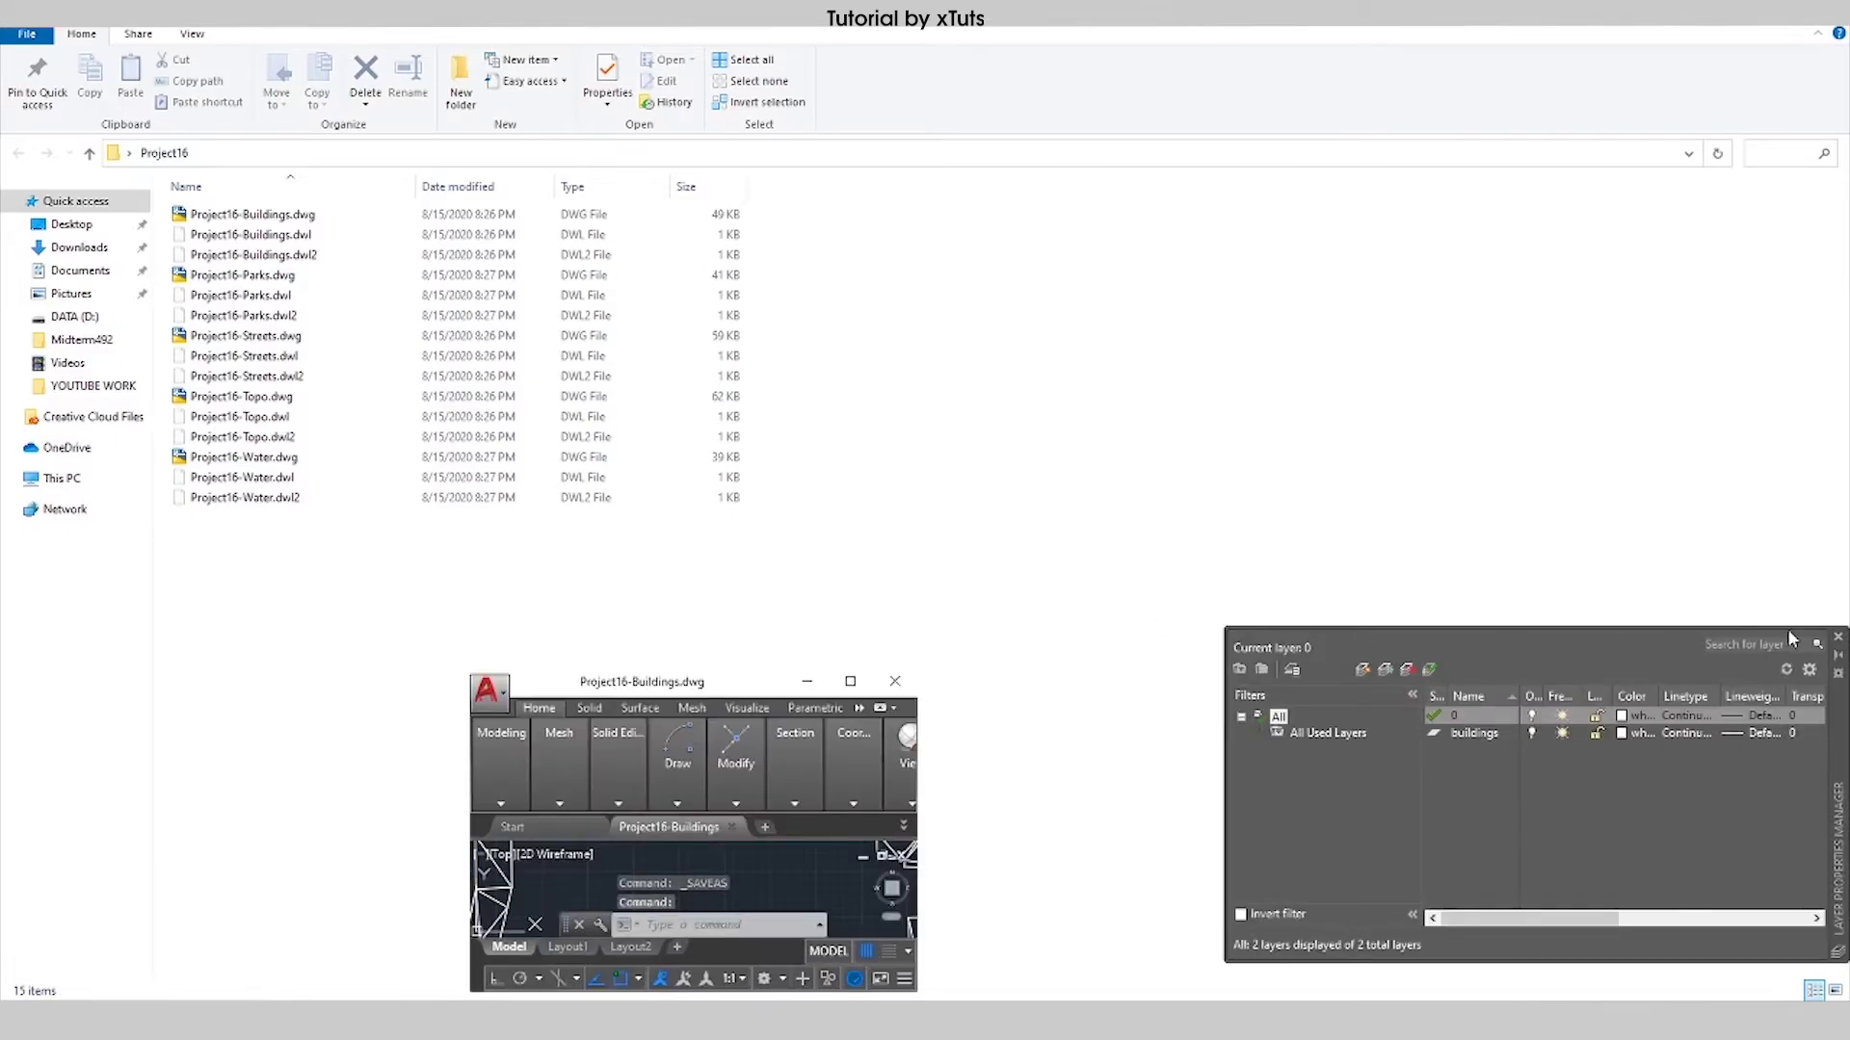
pyautogui.click(849, 681)
pyautogui.scroll(-3, 855, 599)
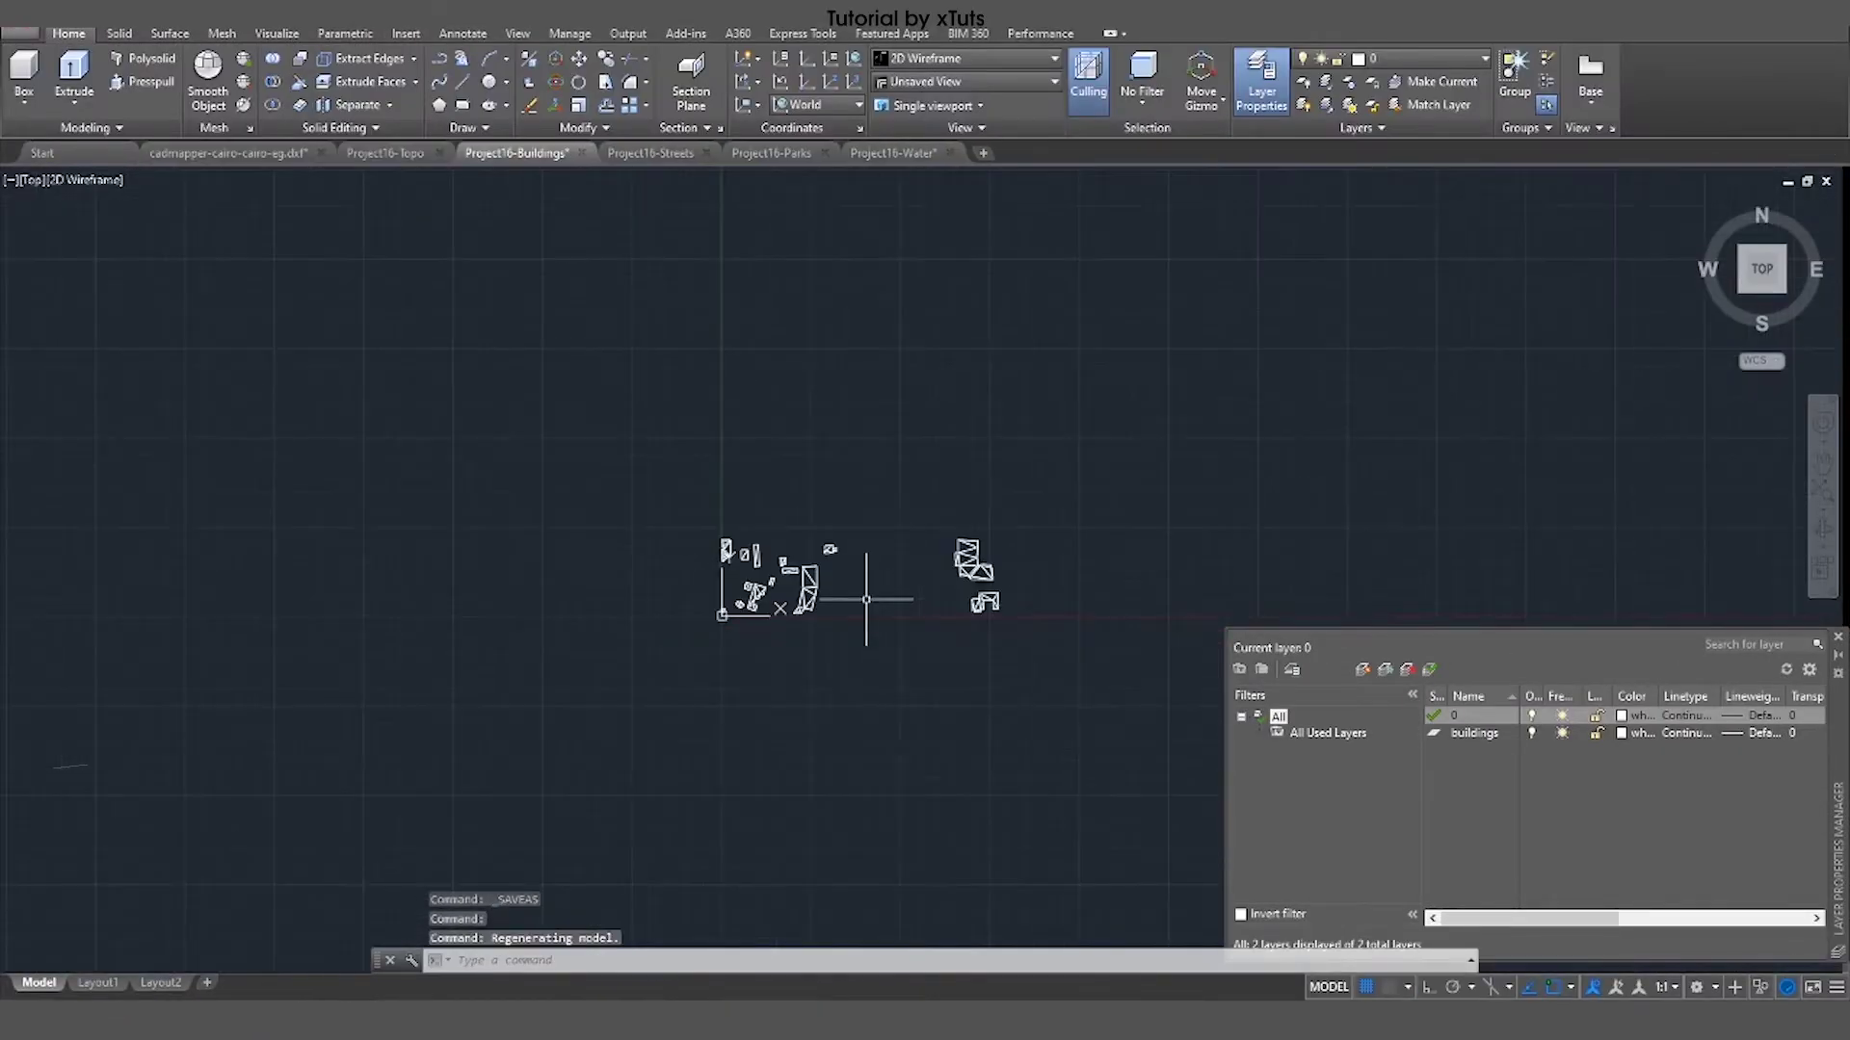
pyautogui.scroll(4, 873, 560)
pyautogui.scroll(-4, 874, 561)
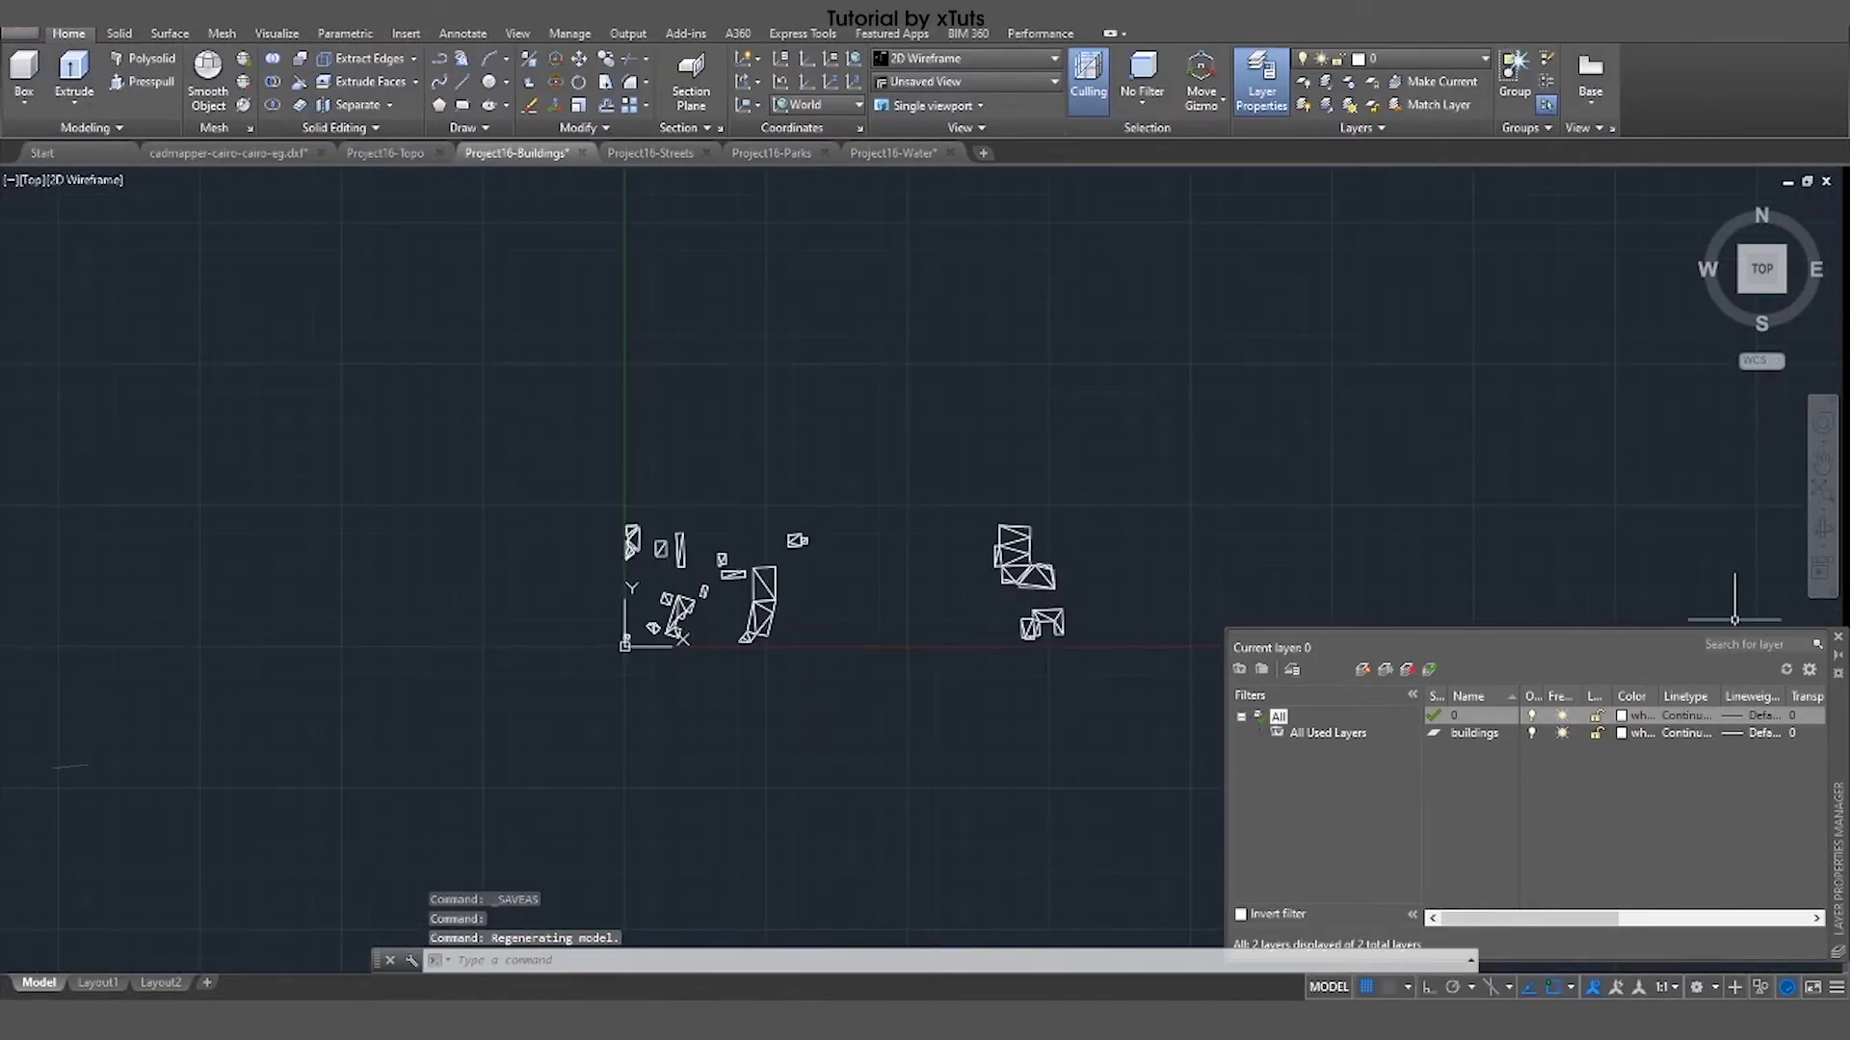
pyautogui.click(1838, 637)
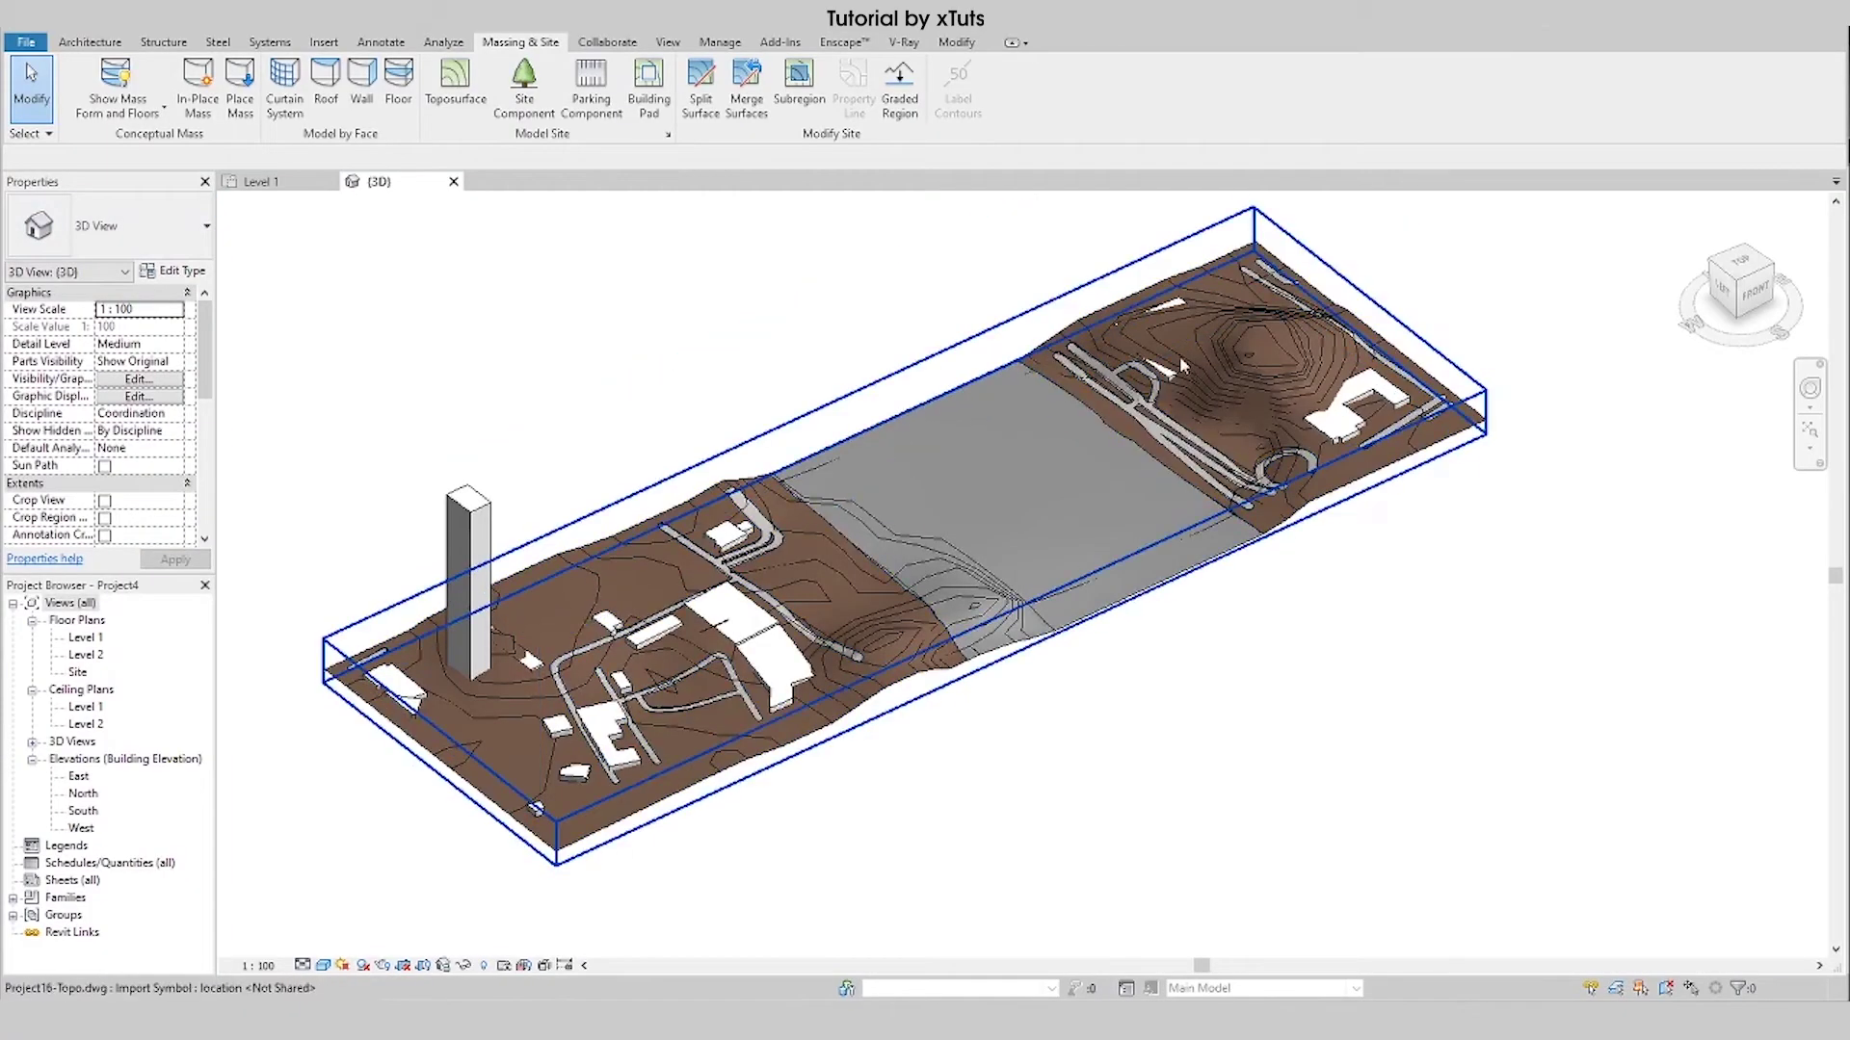
# Select the linked Project16-Buildings.dwg import over the terrain.
pyautogui.click(1168, 383)
pyautogui.click(1182, 380)
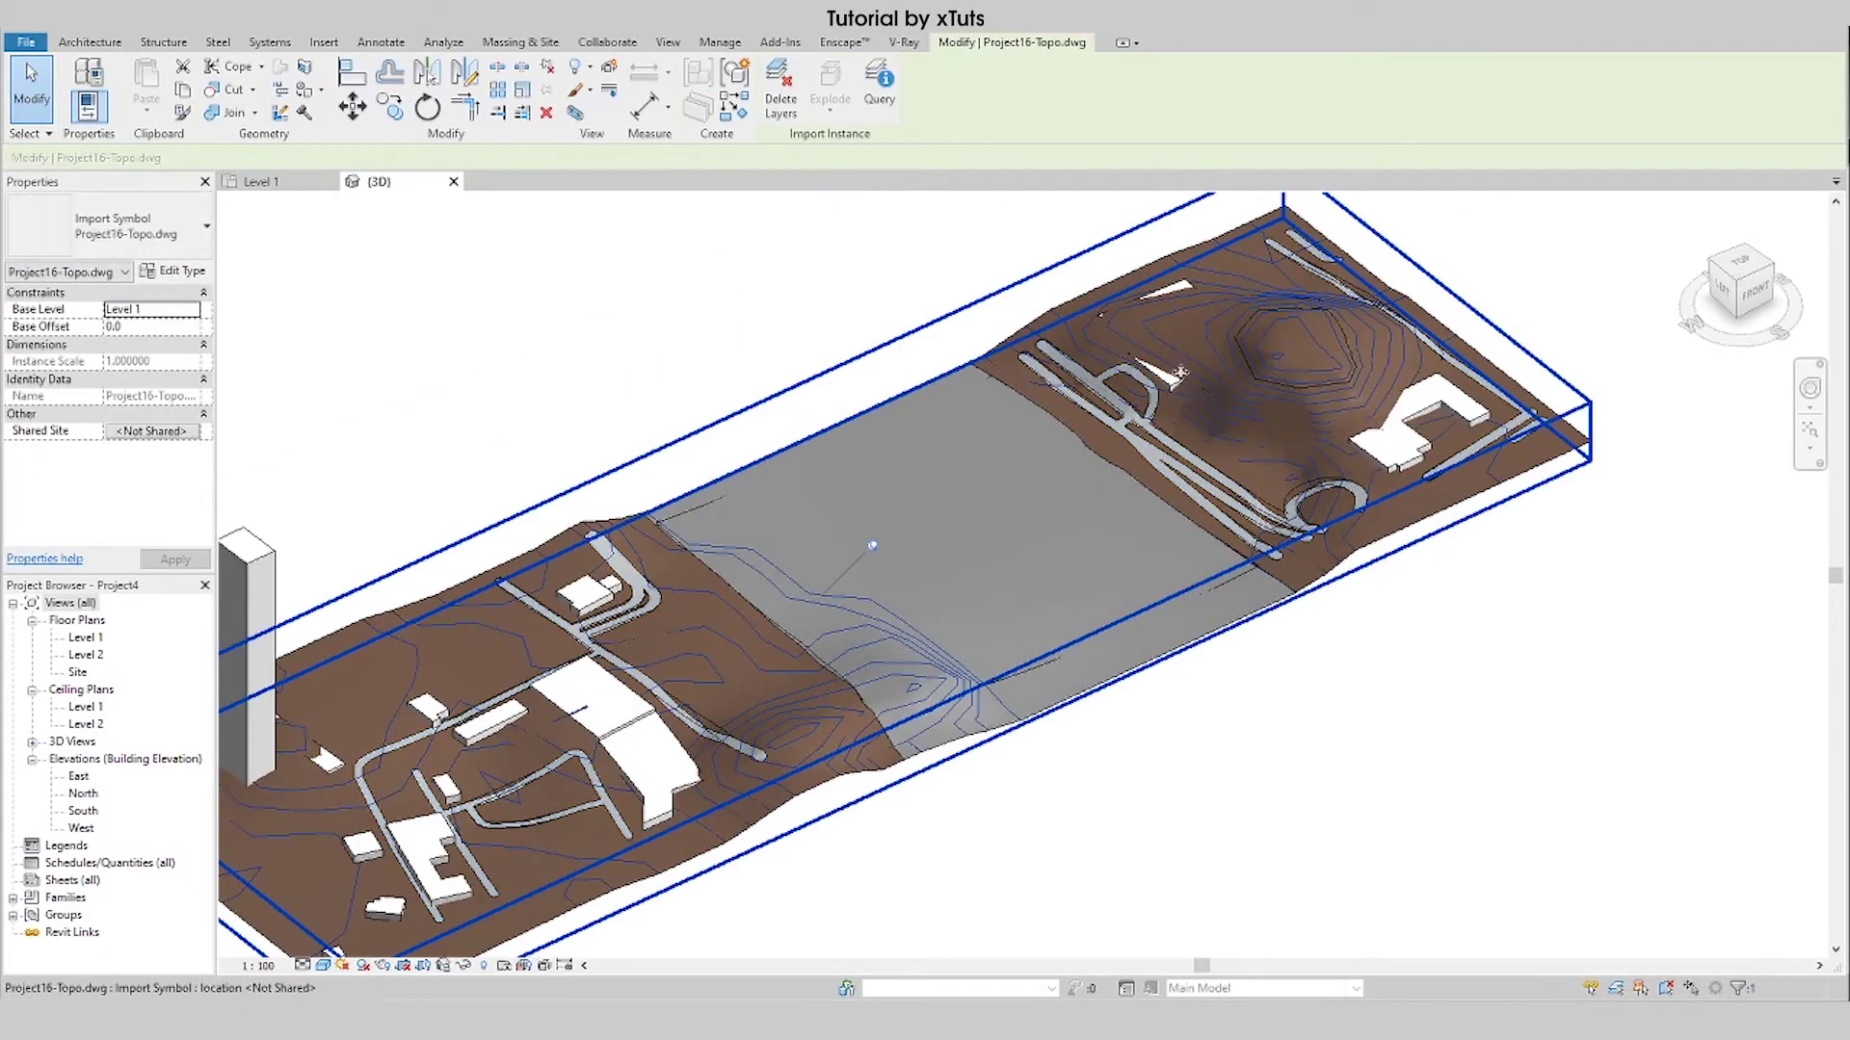
pyautogui.click(1177, 294)
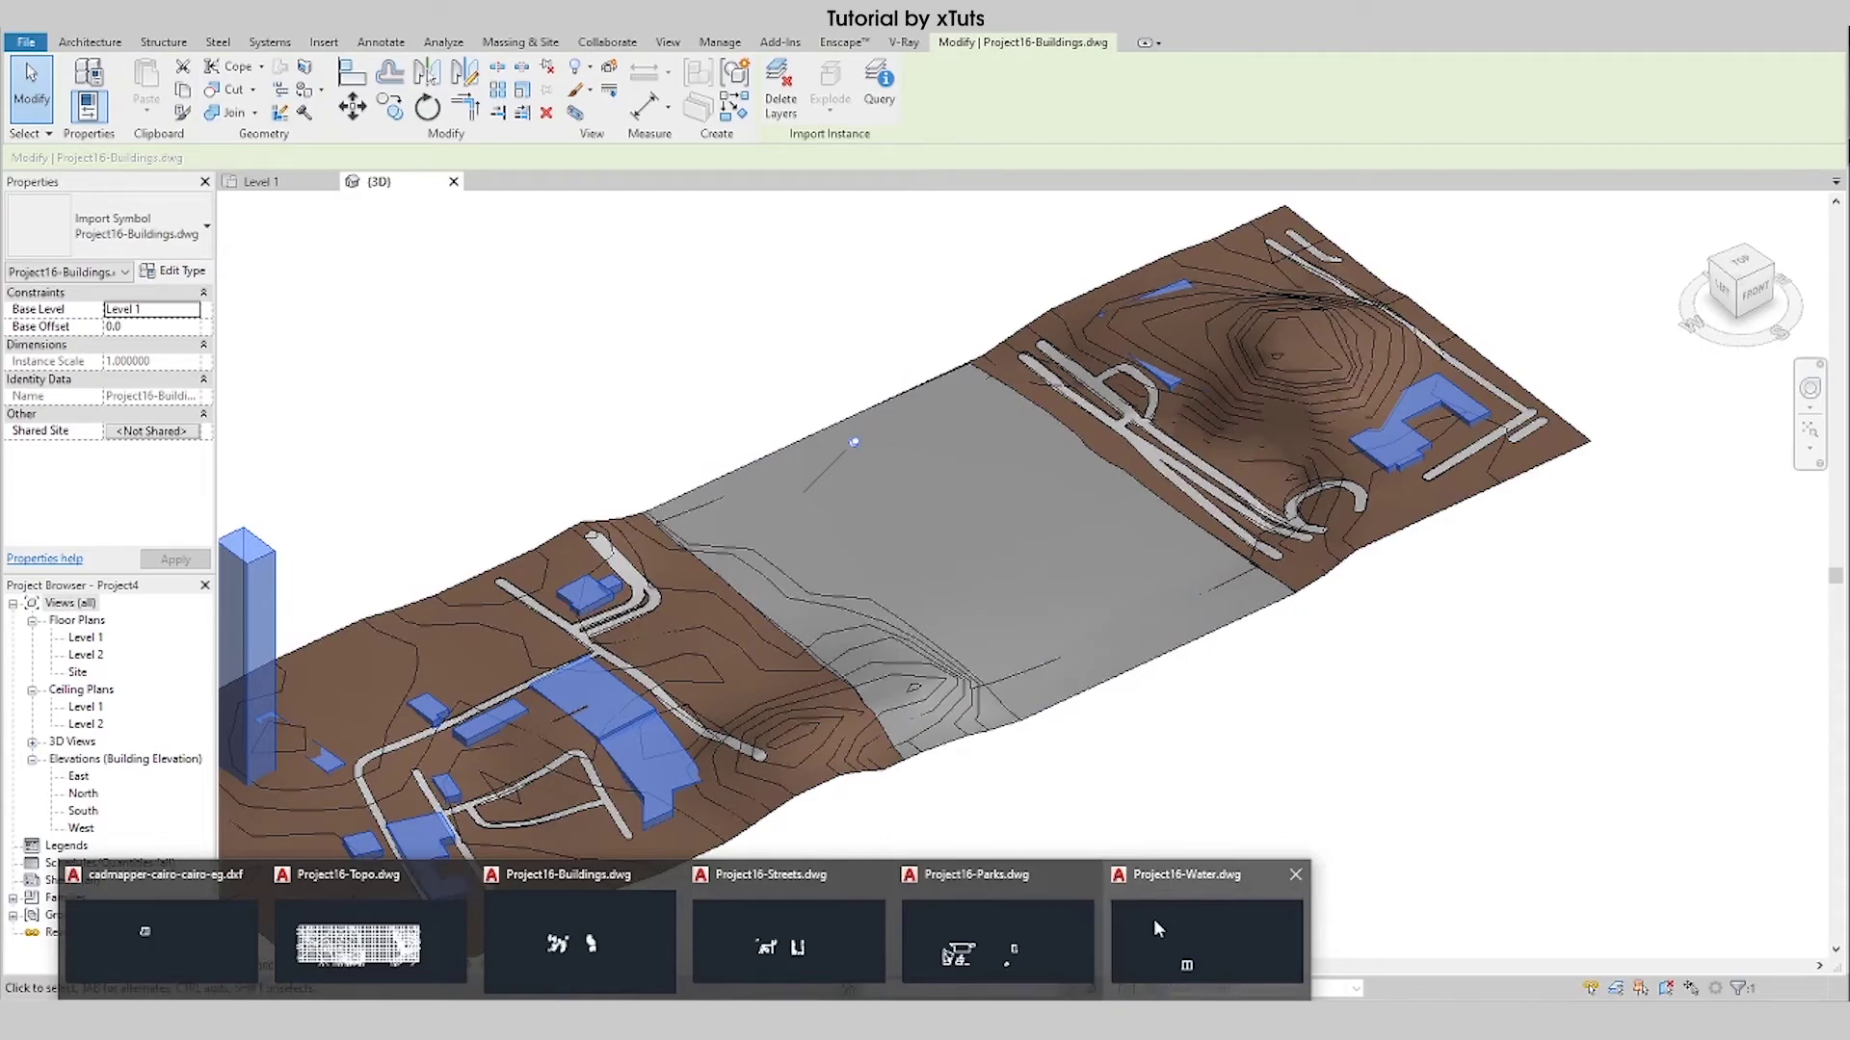
# Orbit the Project16-Buildings drawing in the 3D Modeling workspace to show building heights.
pyautogui.click(633, 922)
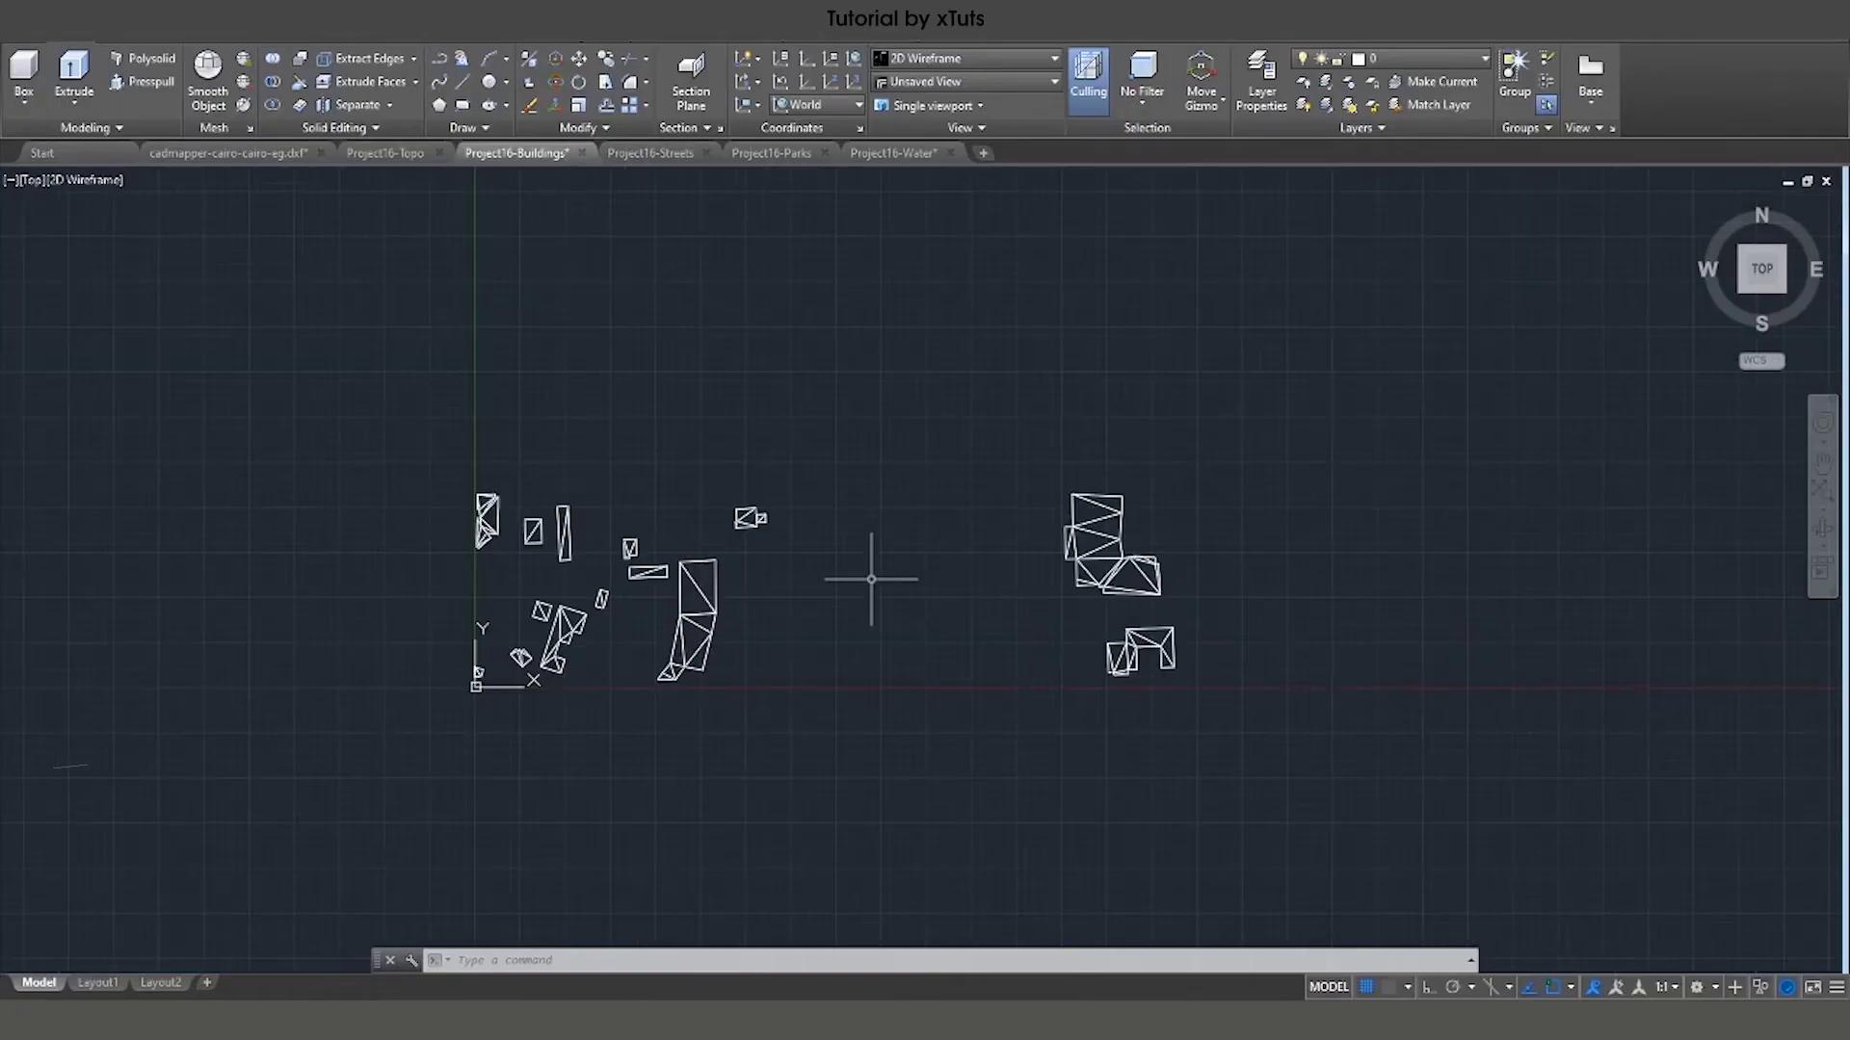
pyautogui.click(1700, 992)
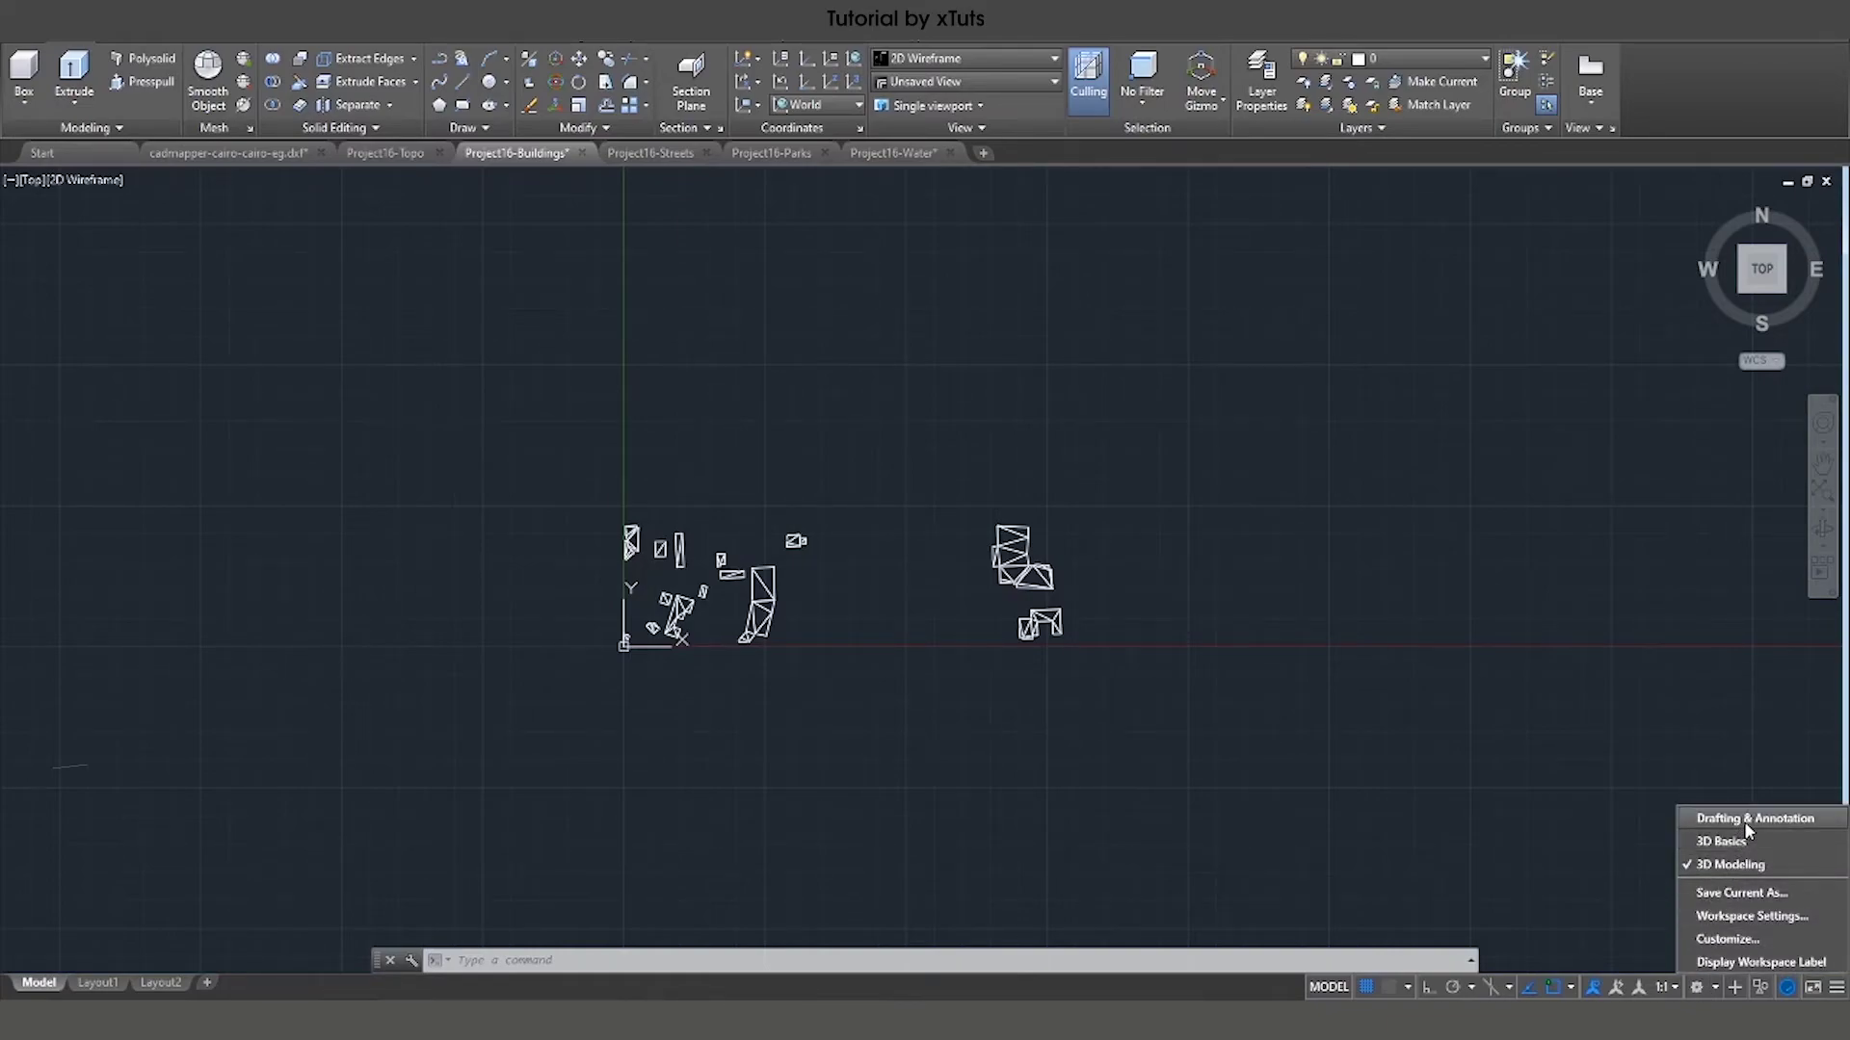
pyautogui.click(1734, 865)
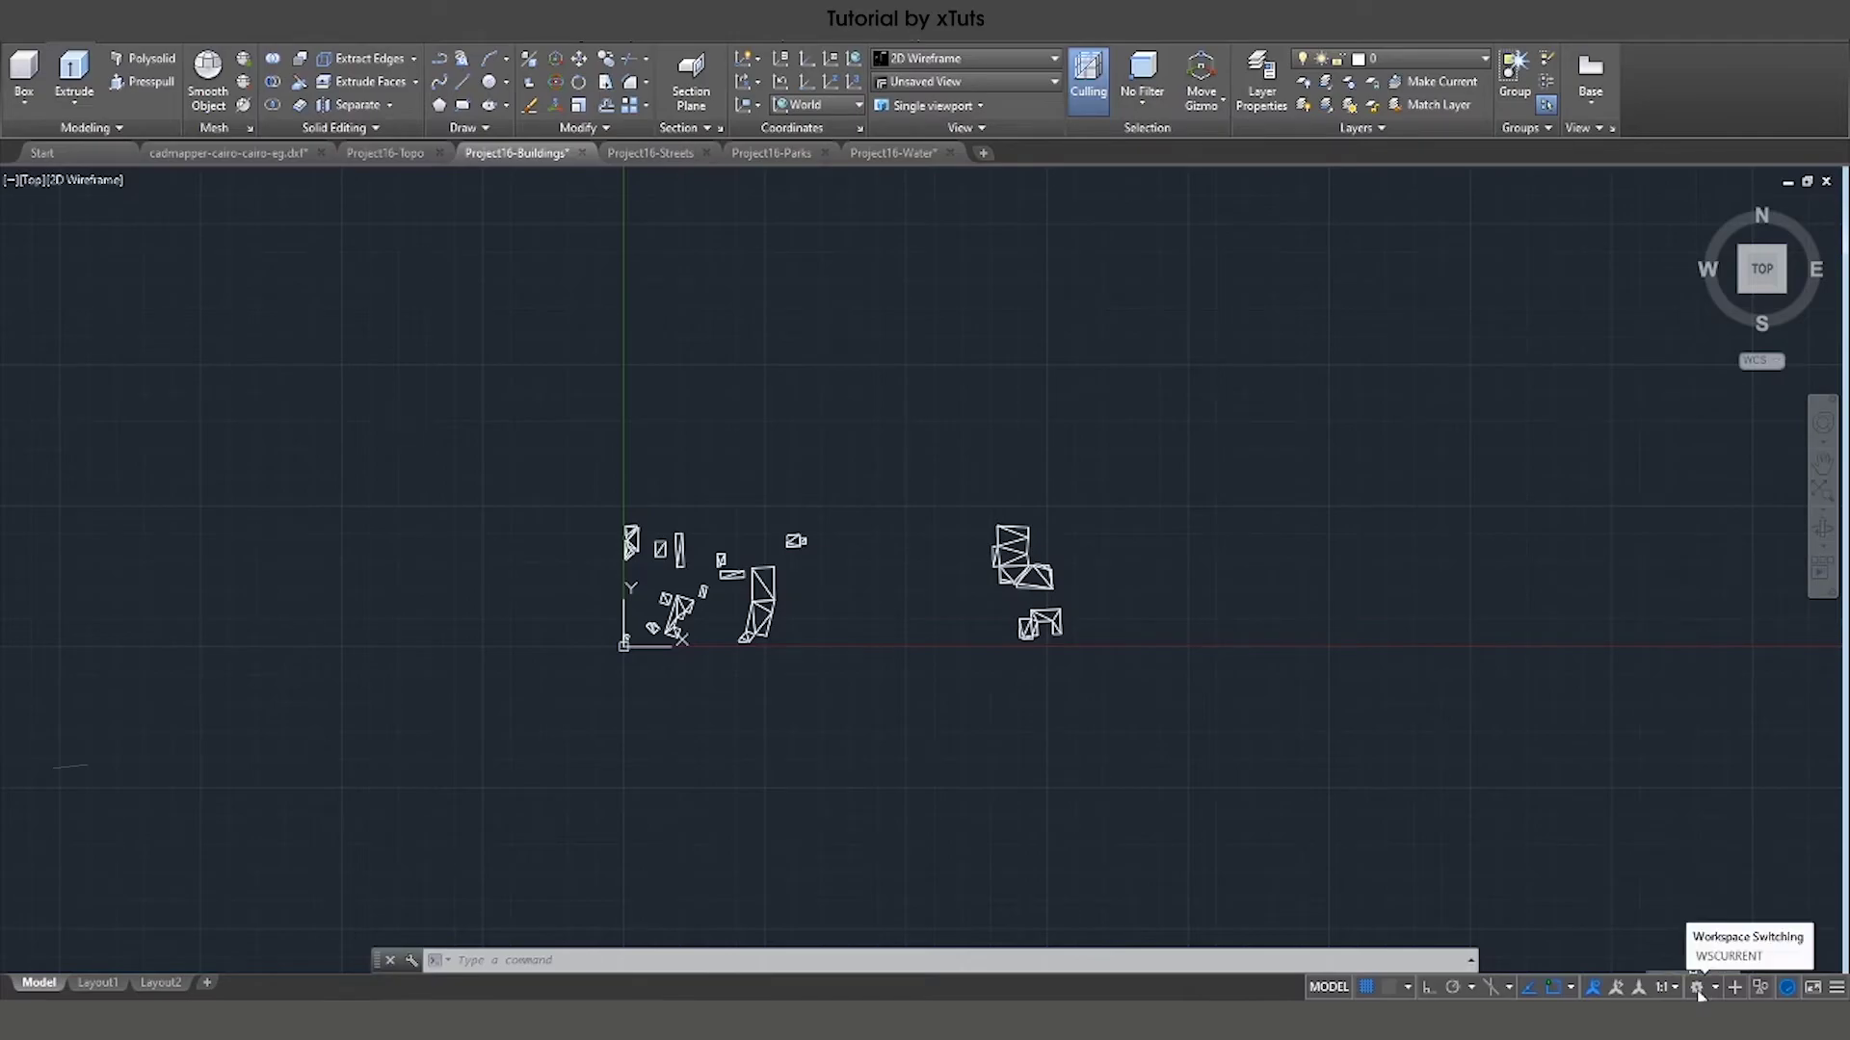
pyautogui.scroll(-2, 1069, 536)
pyautogui.scroll(5, 1068, 537)
pyautogui.scroll(-4, 1246, 424)
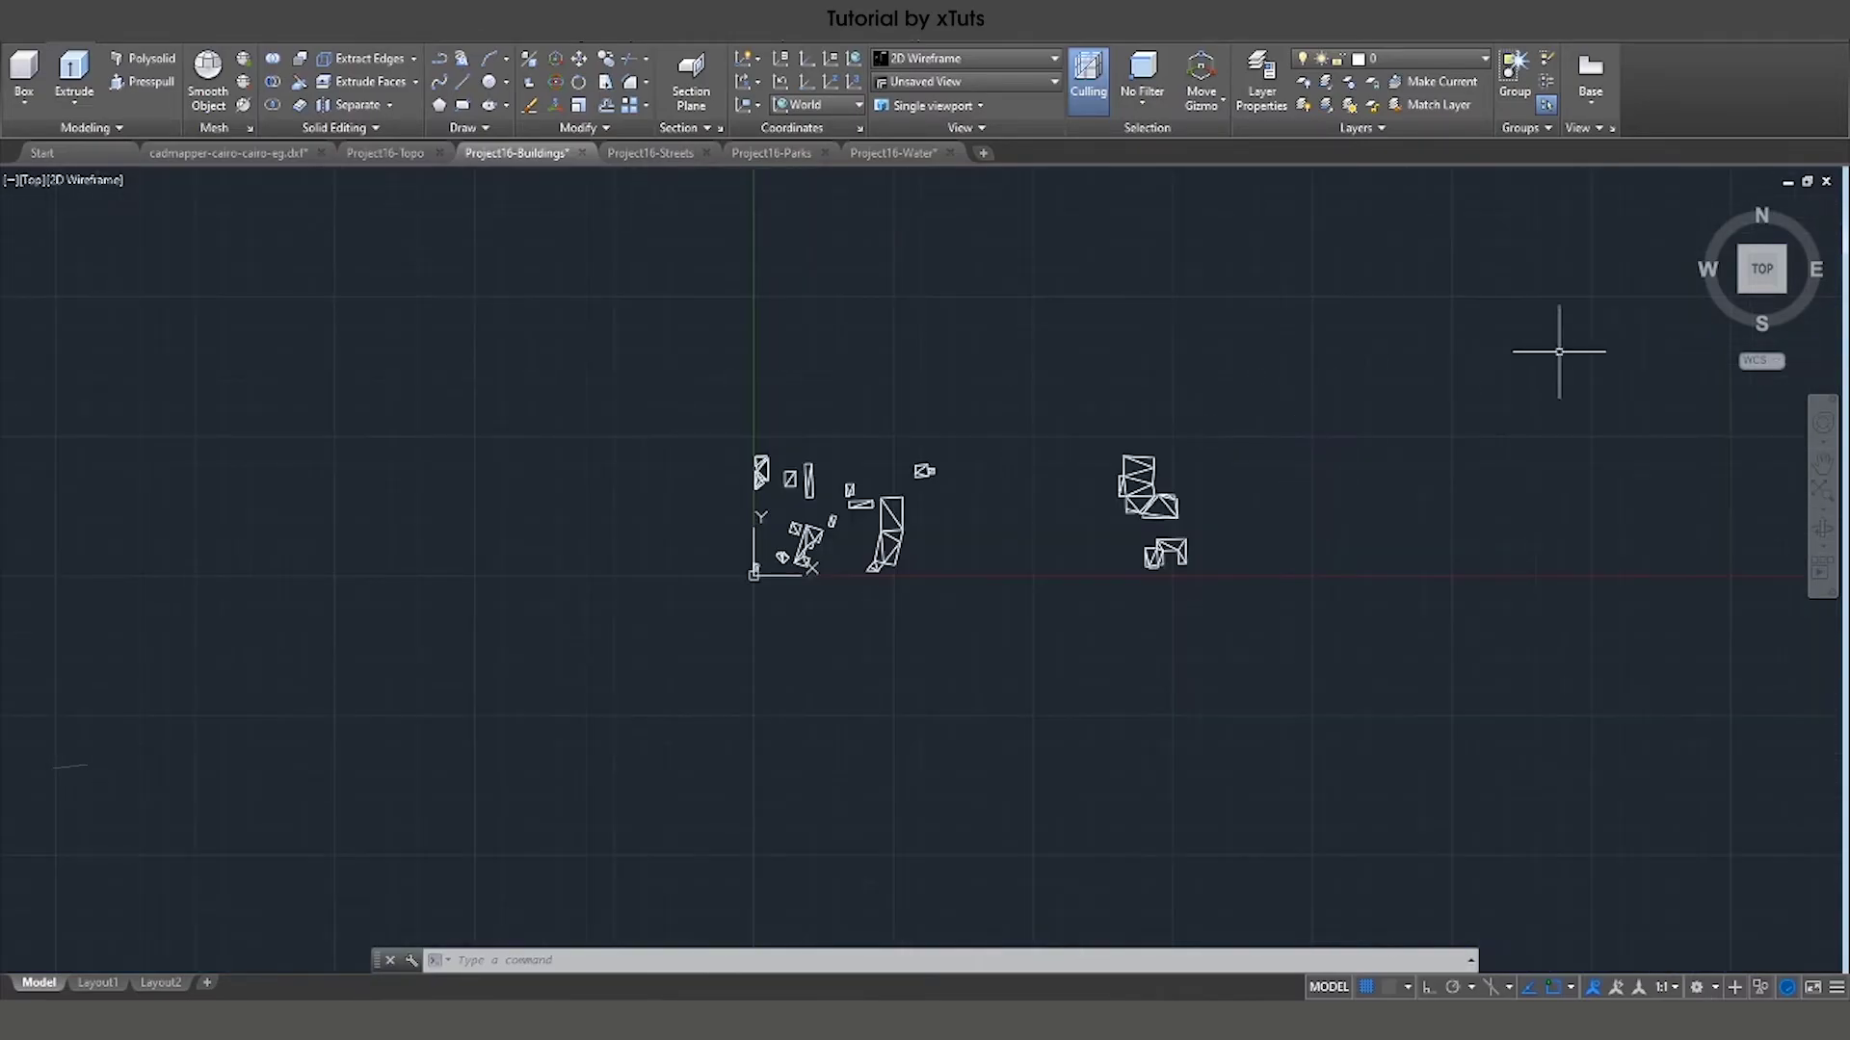
pyautogui.moveTo(1769, 260); pyautogui.dragTo(1734, 308)
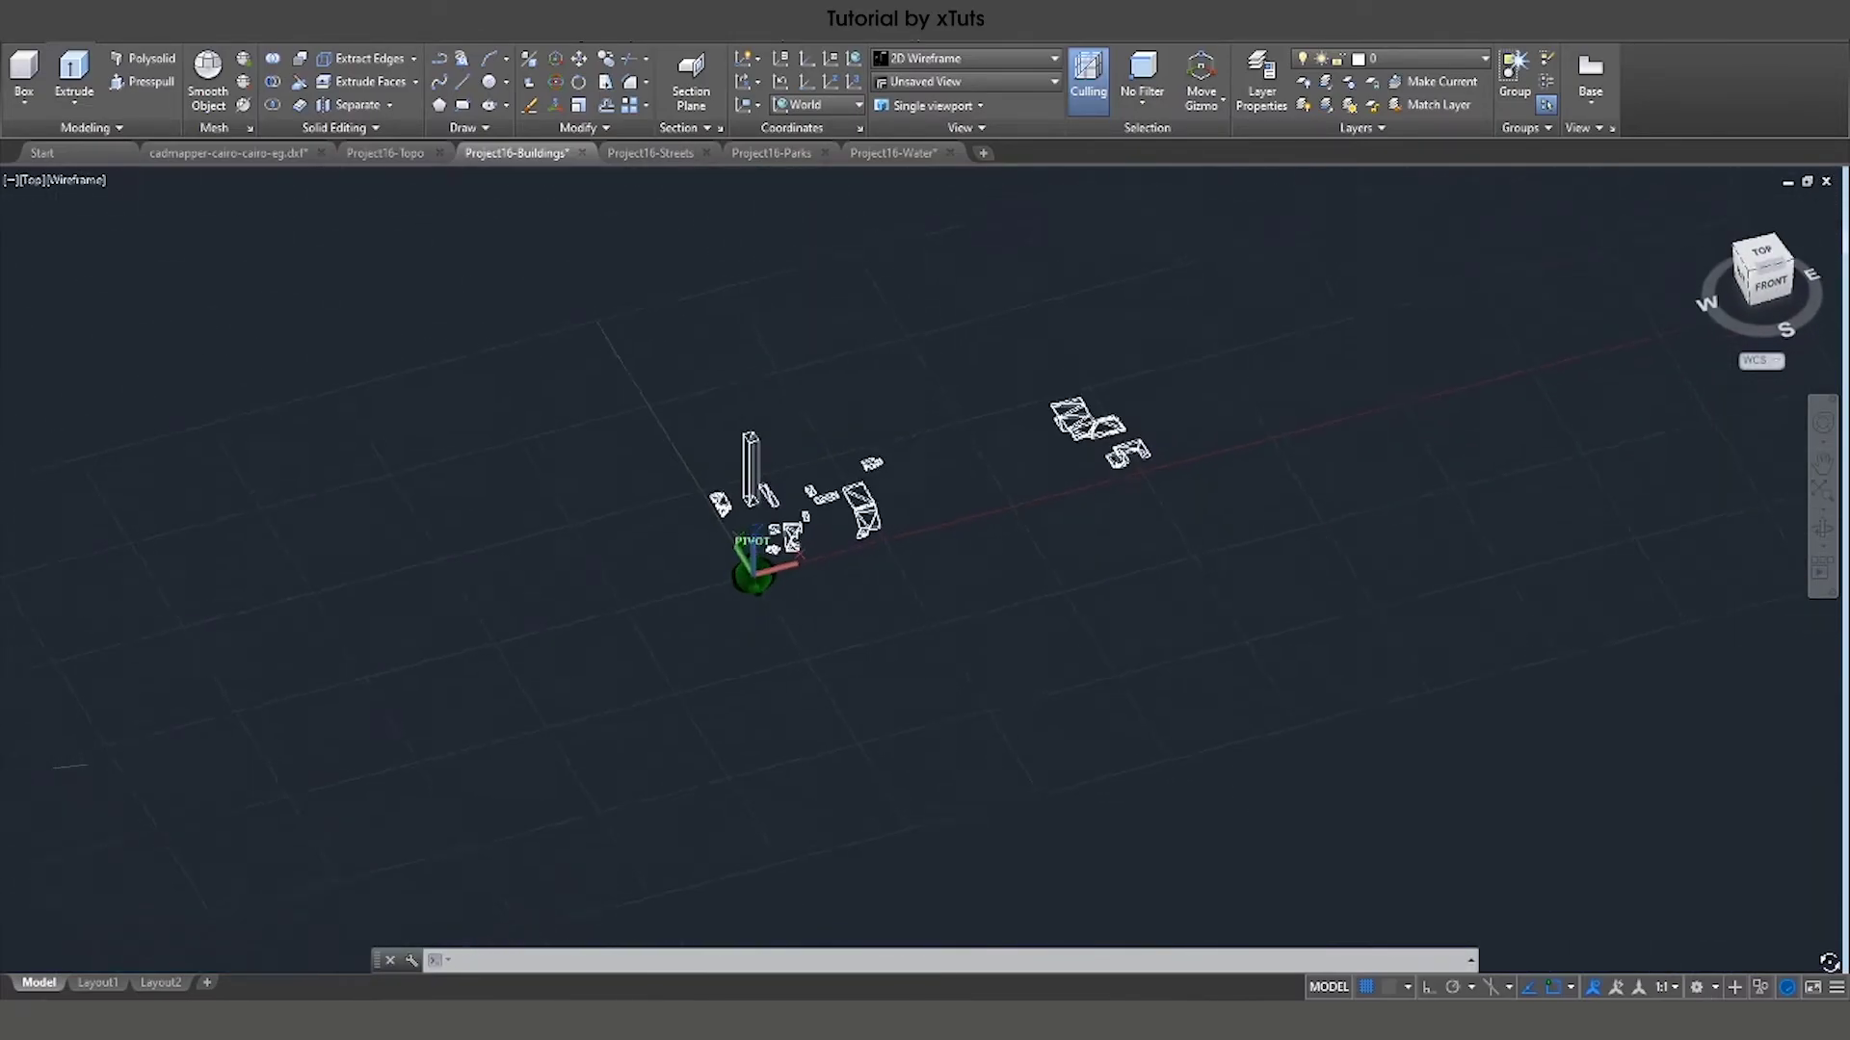
pyautogui.moveTo(1769, 281)
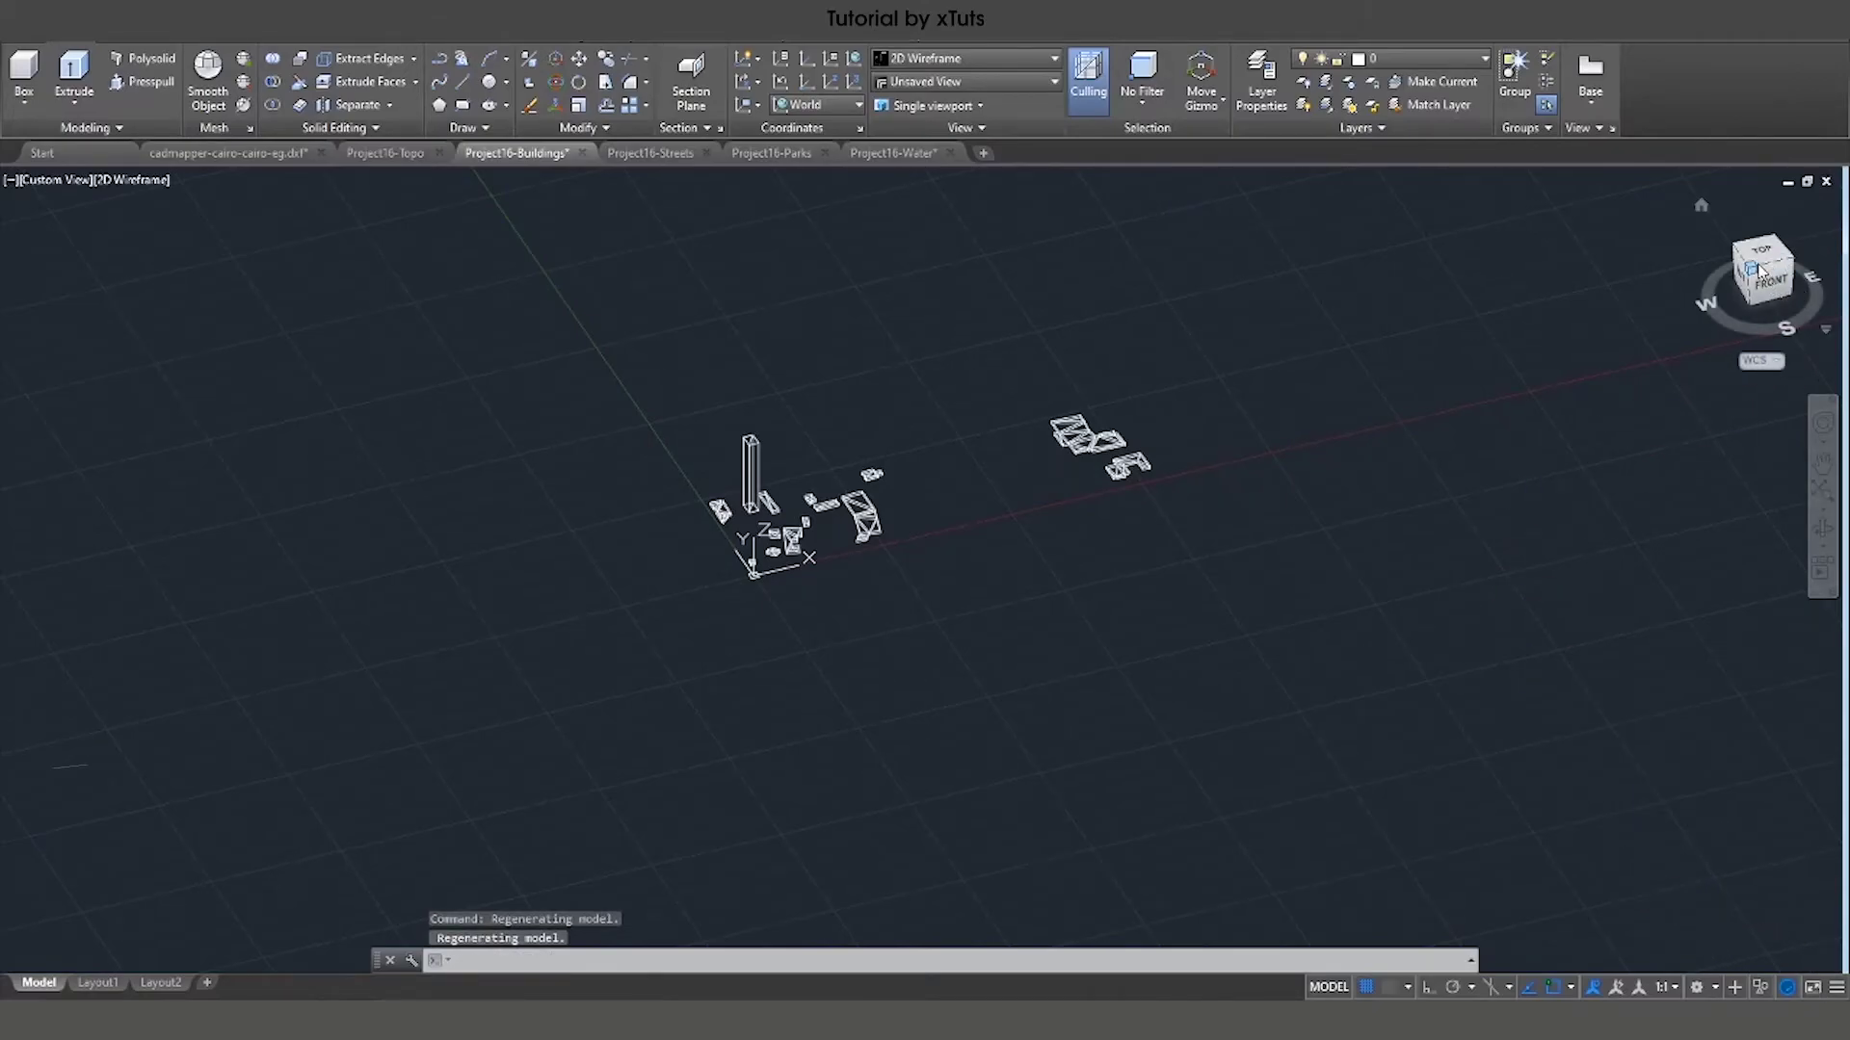
pyautogui.scroll(2, 856, 420)
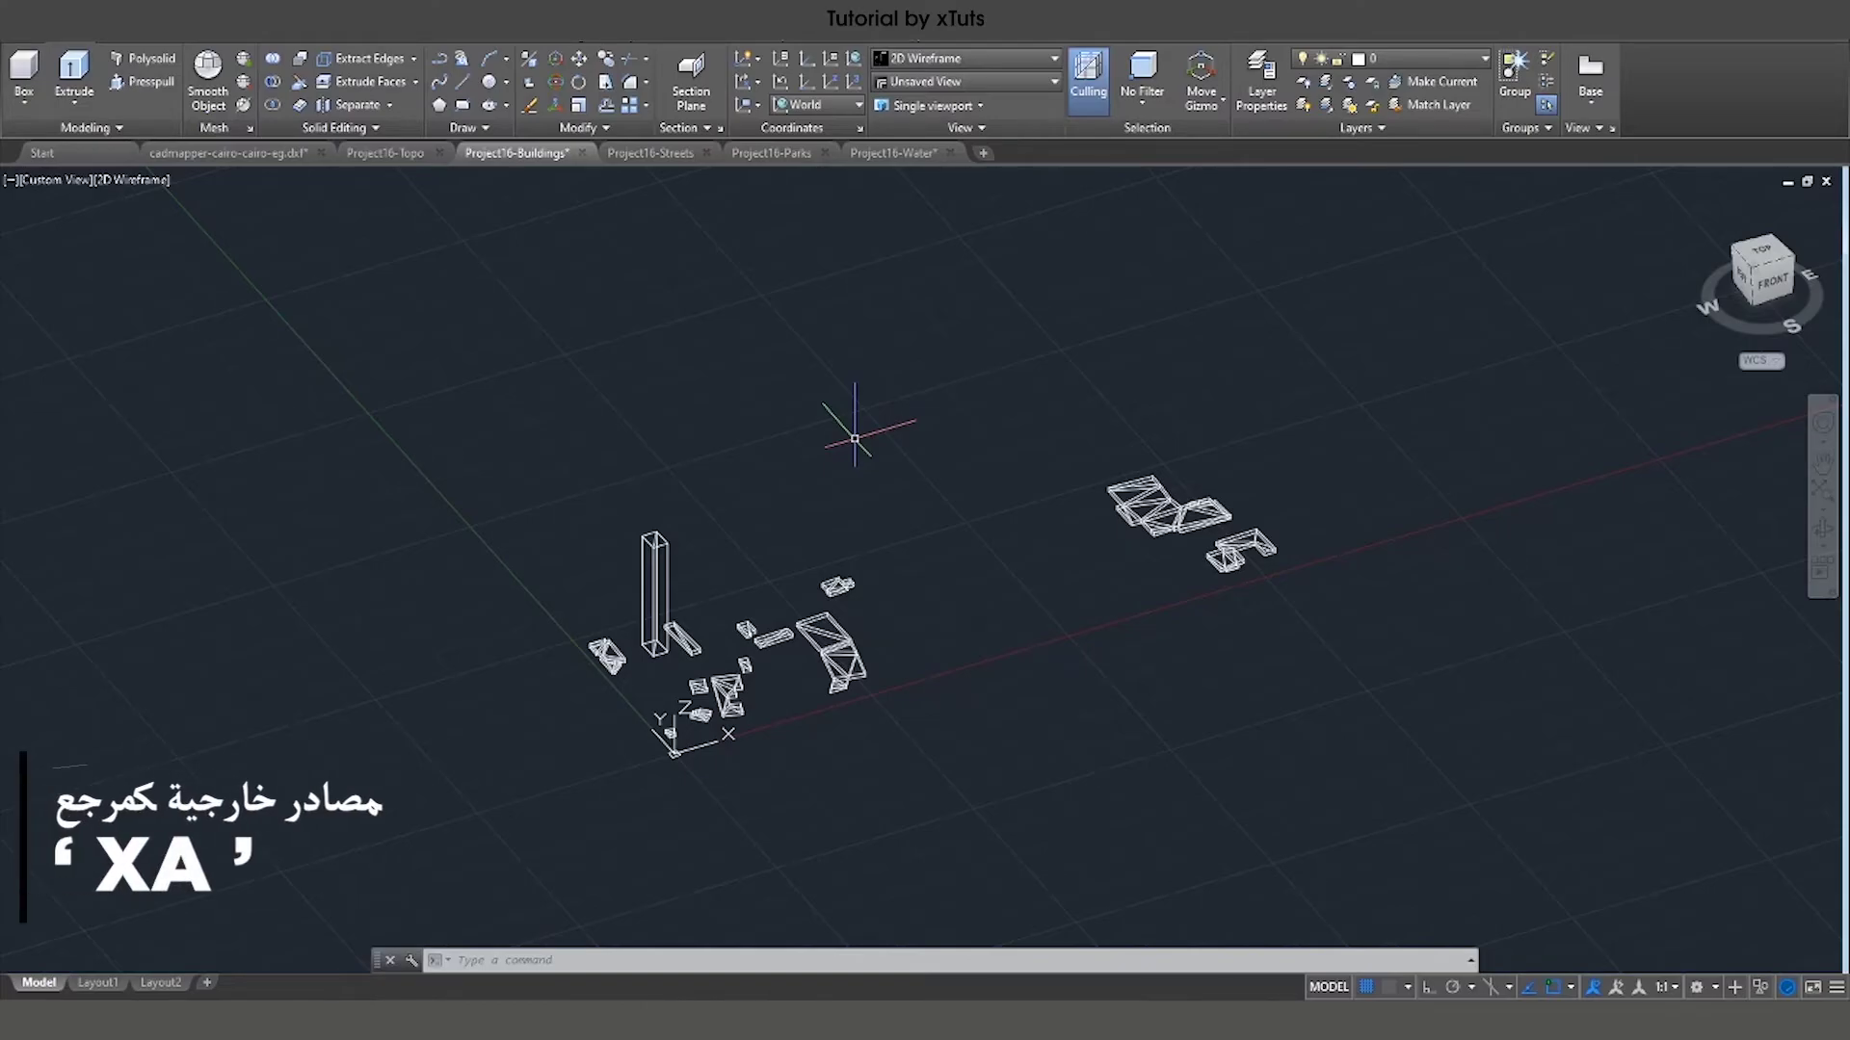
# Attach every Project16 drawing except Buildings as external references with default placement.
pyautogui.write('xa')
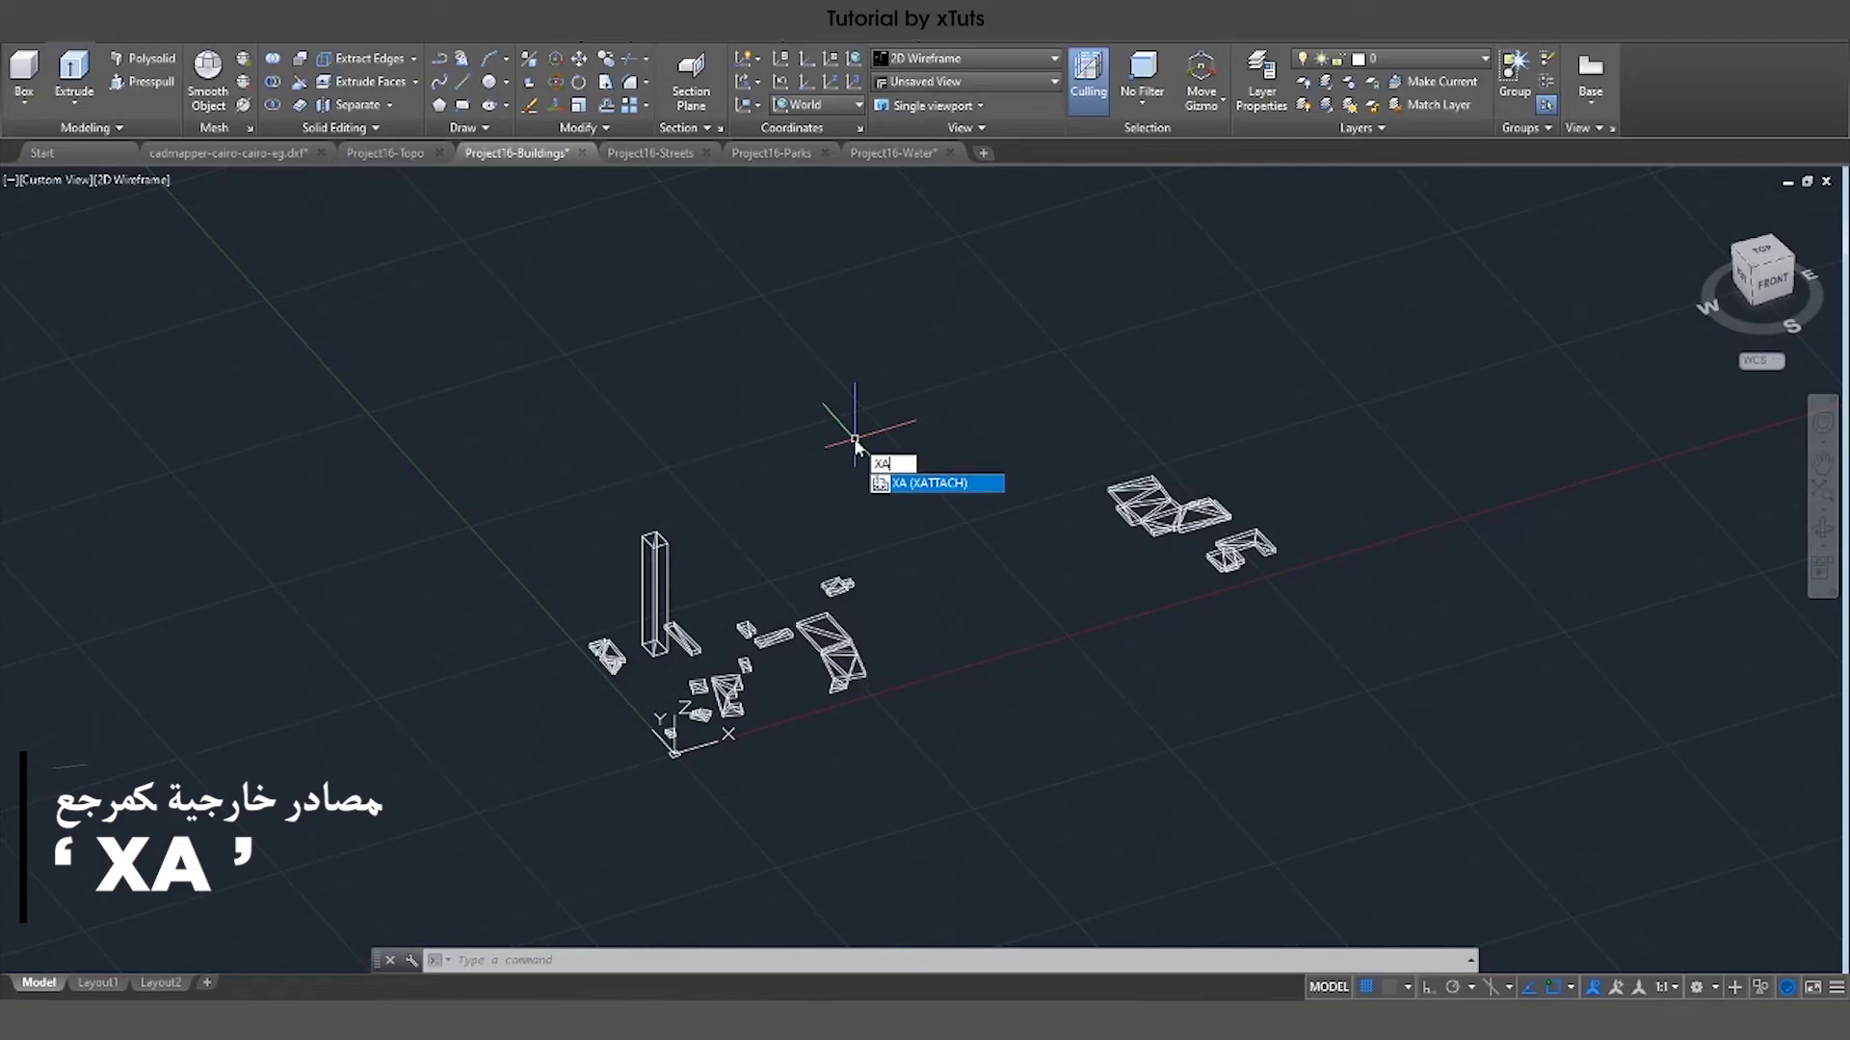
pyautogui.press('Return')
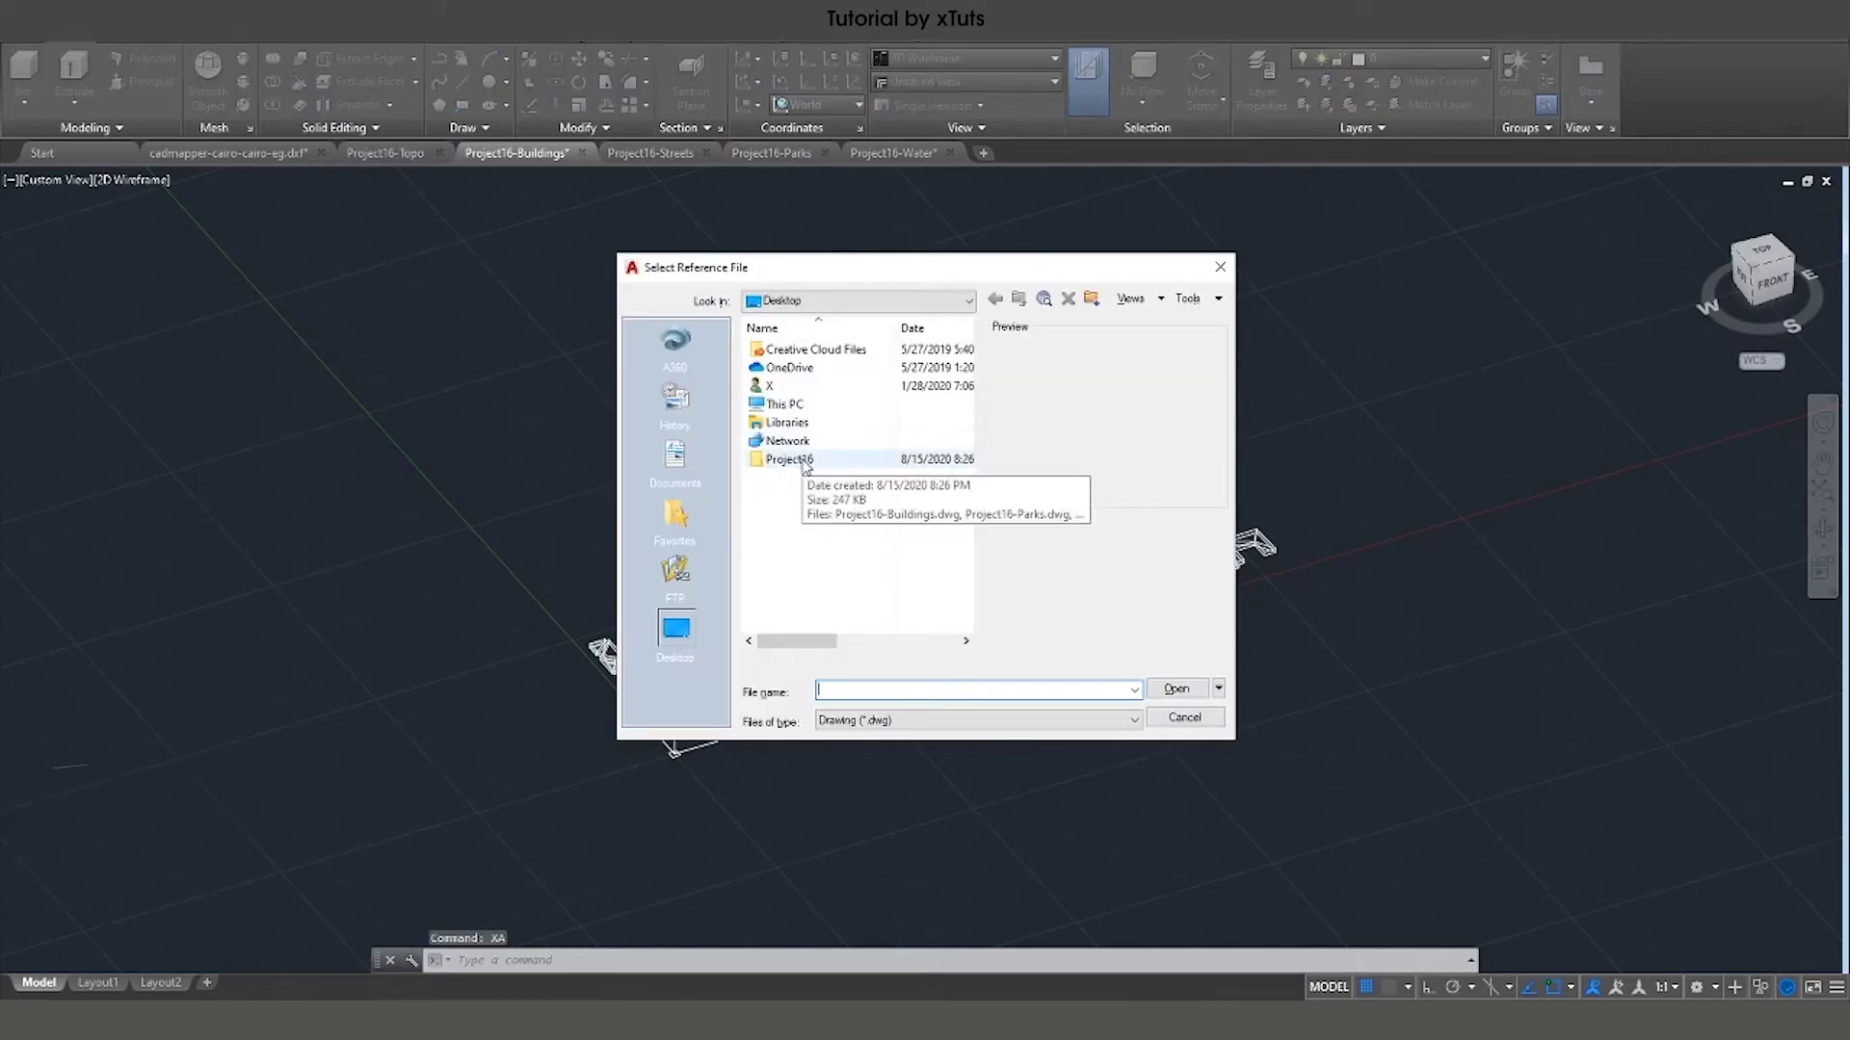
pyautogui.doubleClick(834, 463)
pyautogui.moveTo(854, 457); pyautogui.dragTo(838, 357)
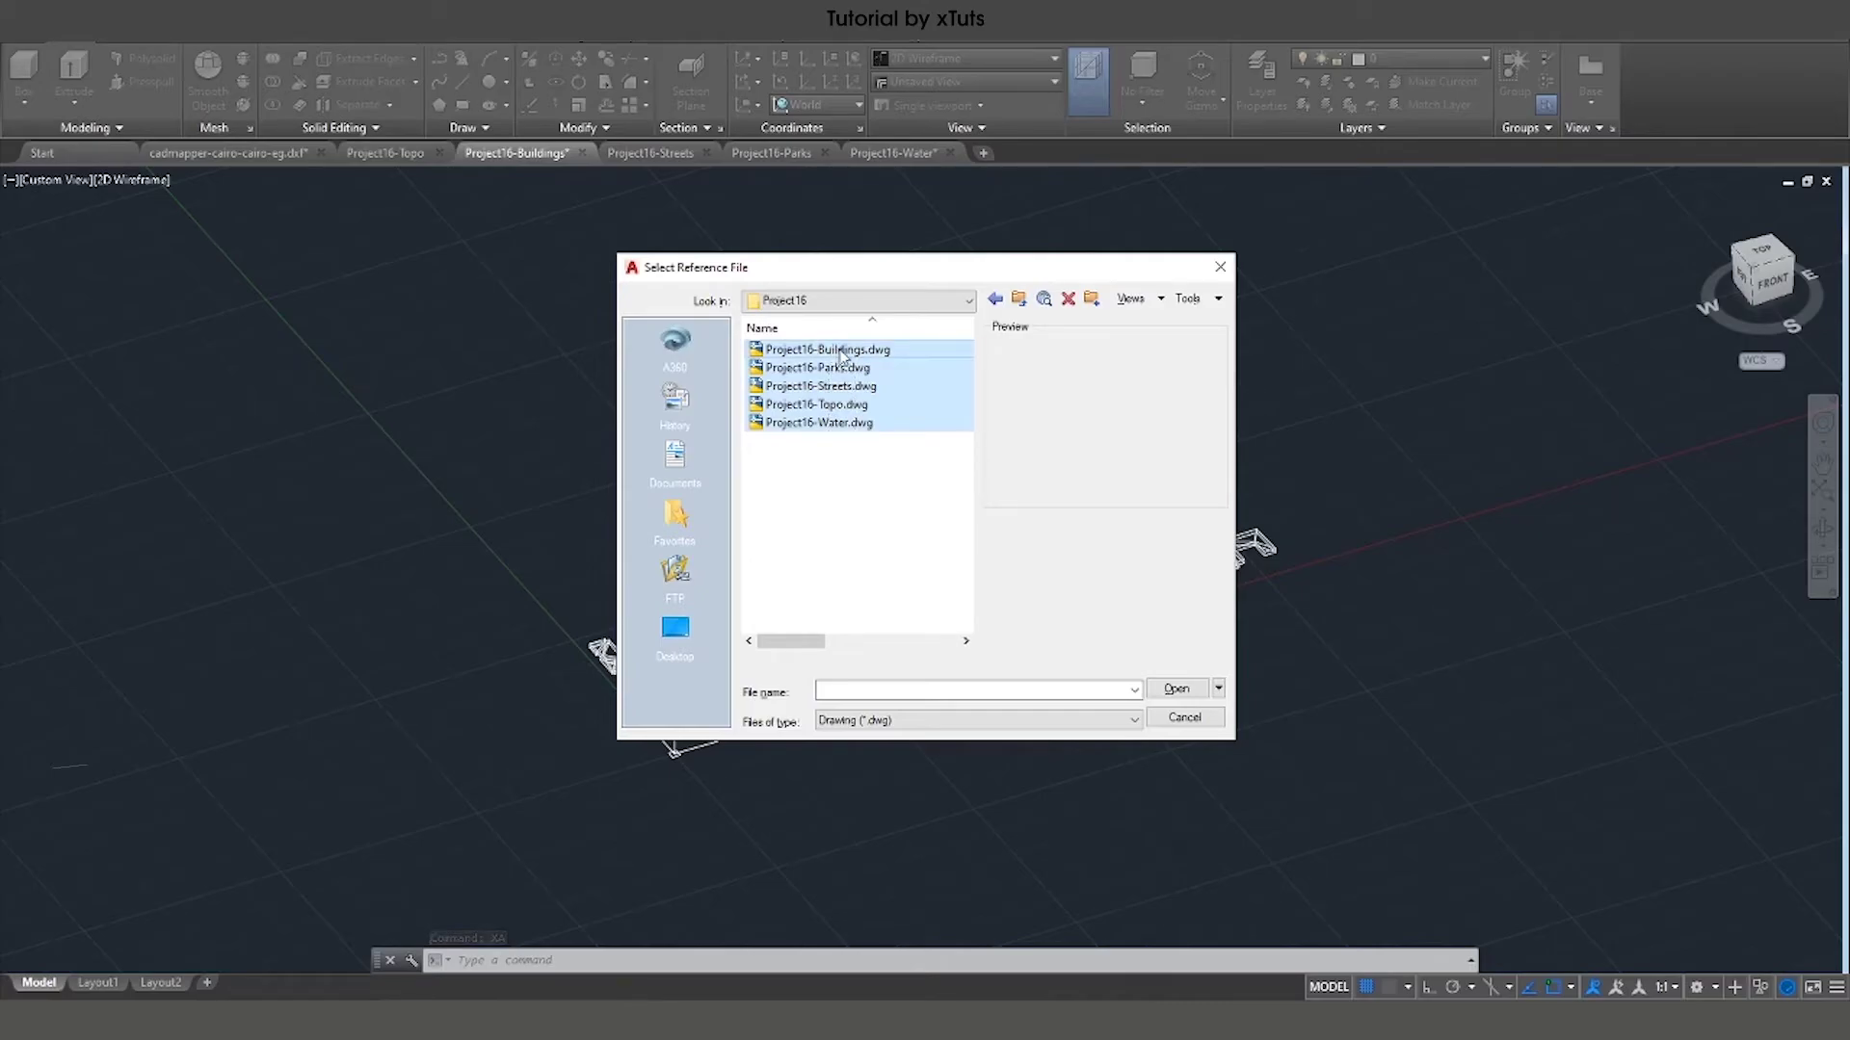
pyautogui.keyDown('ctrl'); pyautogui.click(840, 351); pyautogui.keyUp('ctrl')
pyautogui.click(1178, 687)
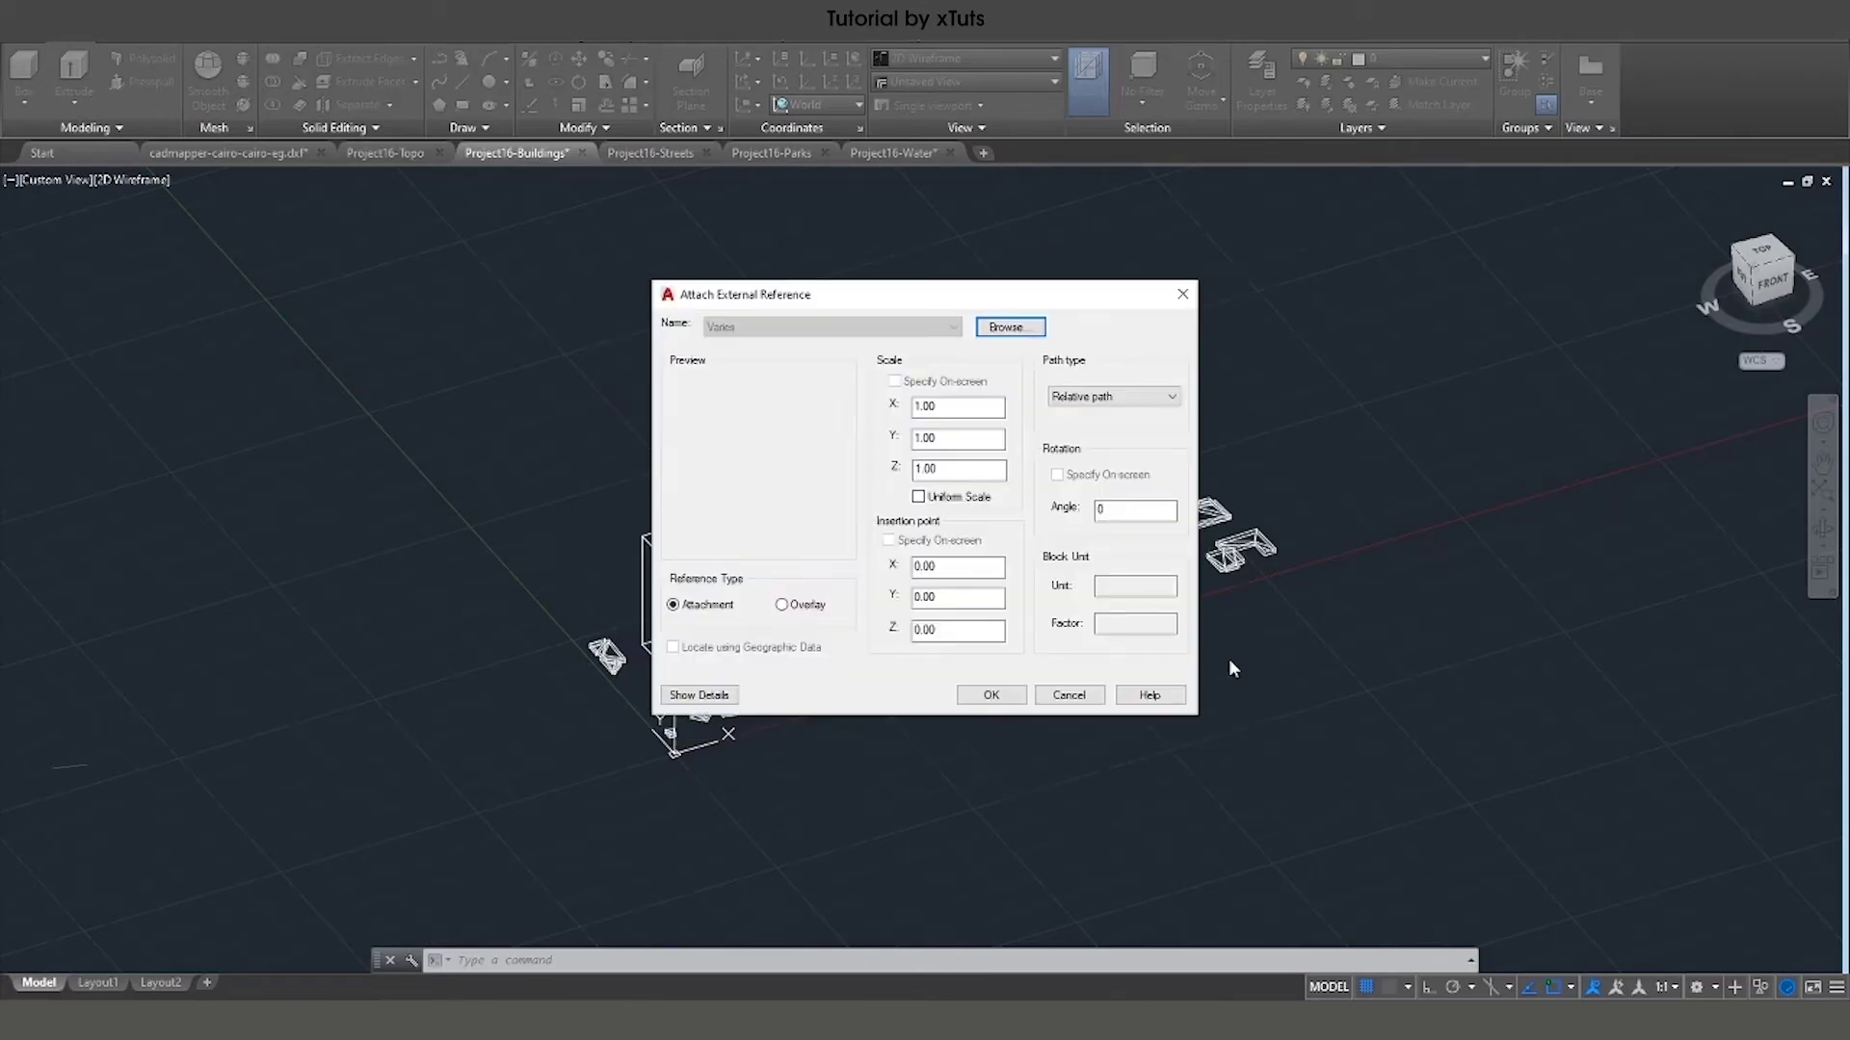
pyautogui.click(991, 695)
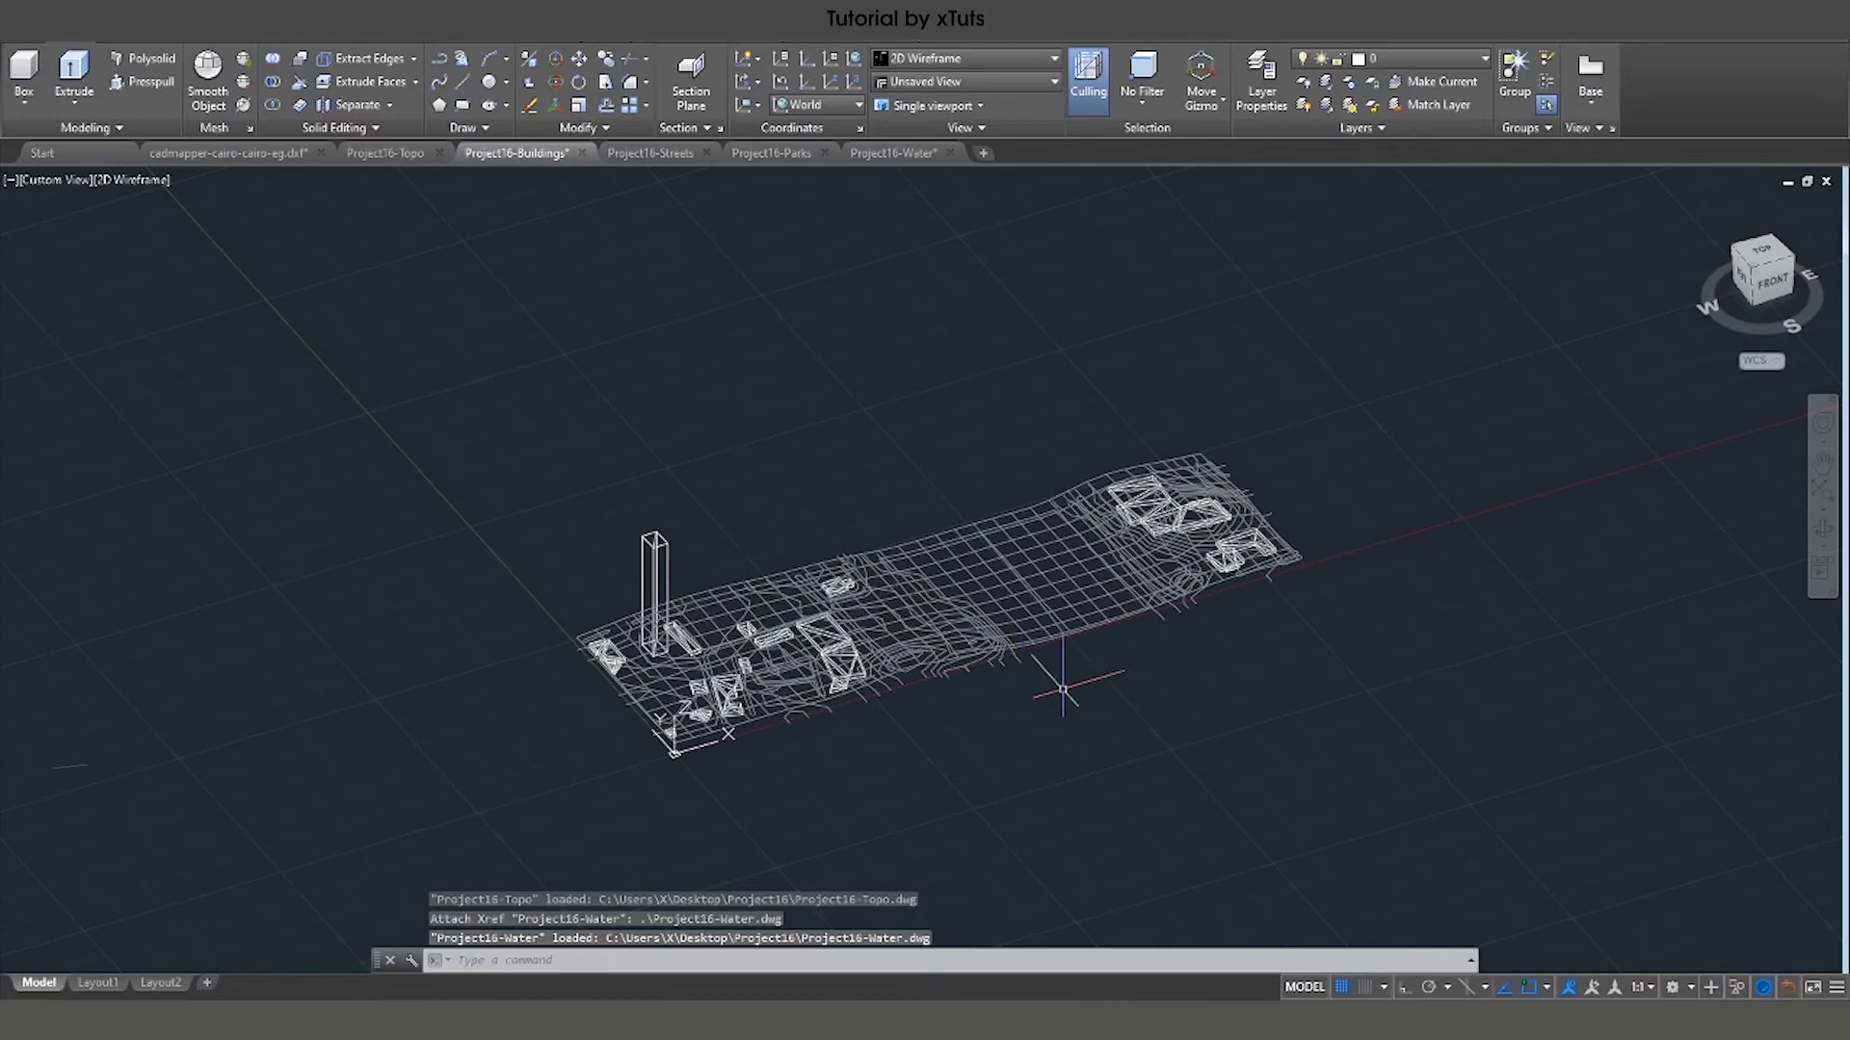
pyautogui.scroll(5, 973, 636)
pyautogui.scroll(-5, 973, 617)
pyautogui.scroll(-3, 895, 549)
pyautogui.scroll(3, 901, 544)
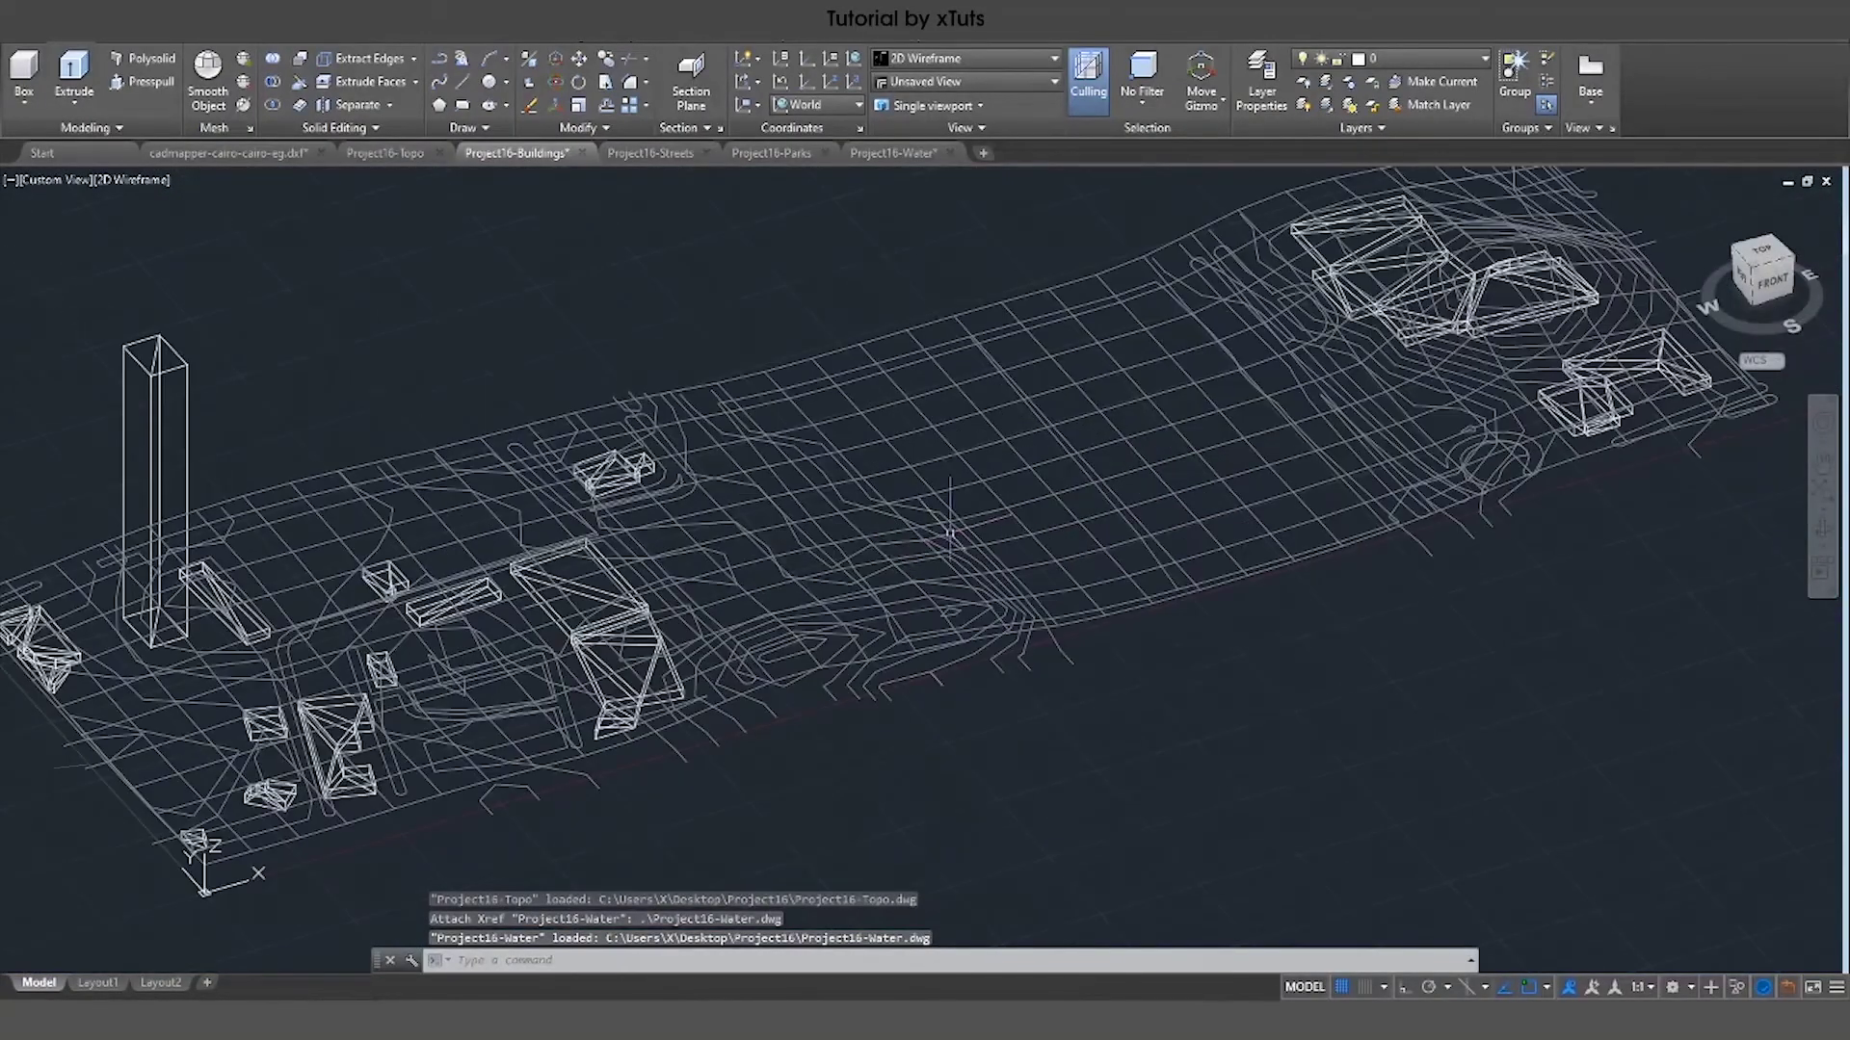
pyautogui.scroll(-2, 1025, 563)
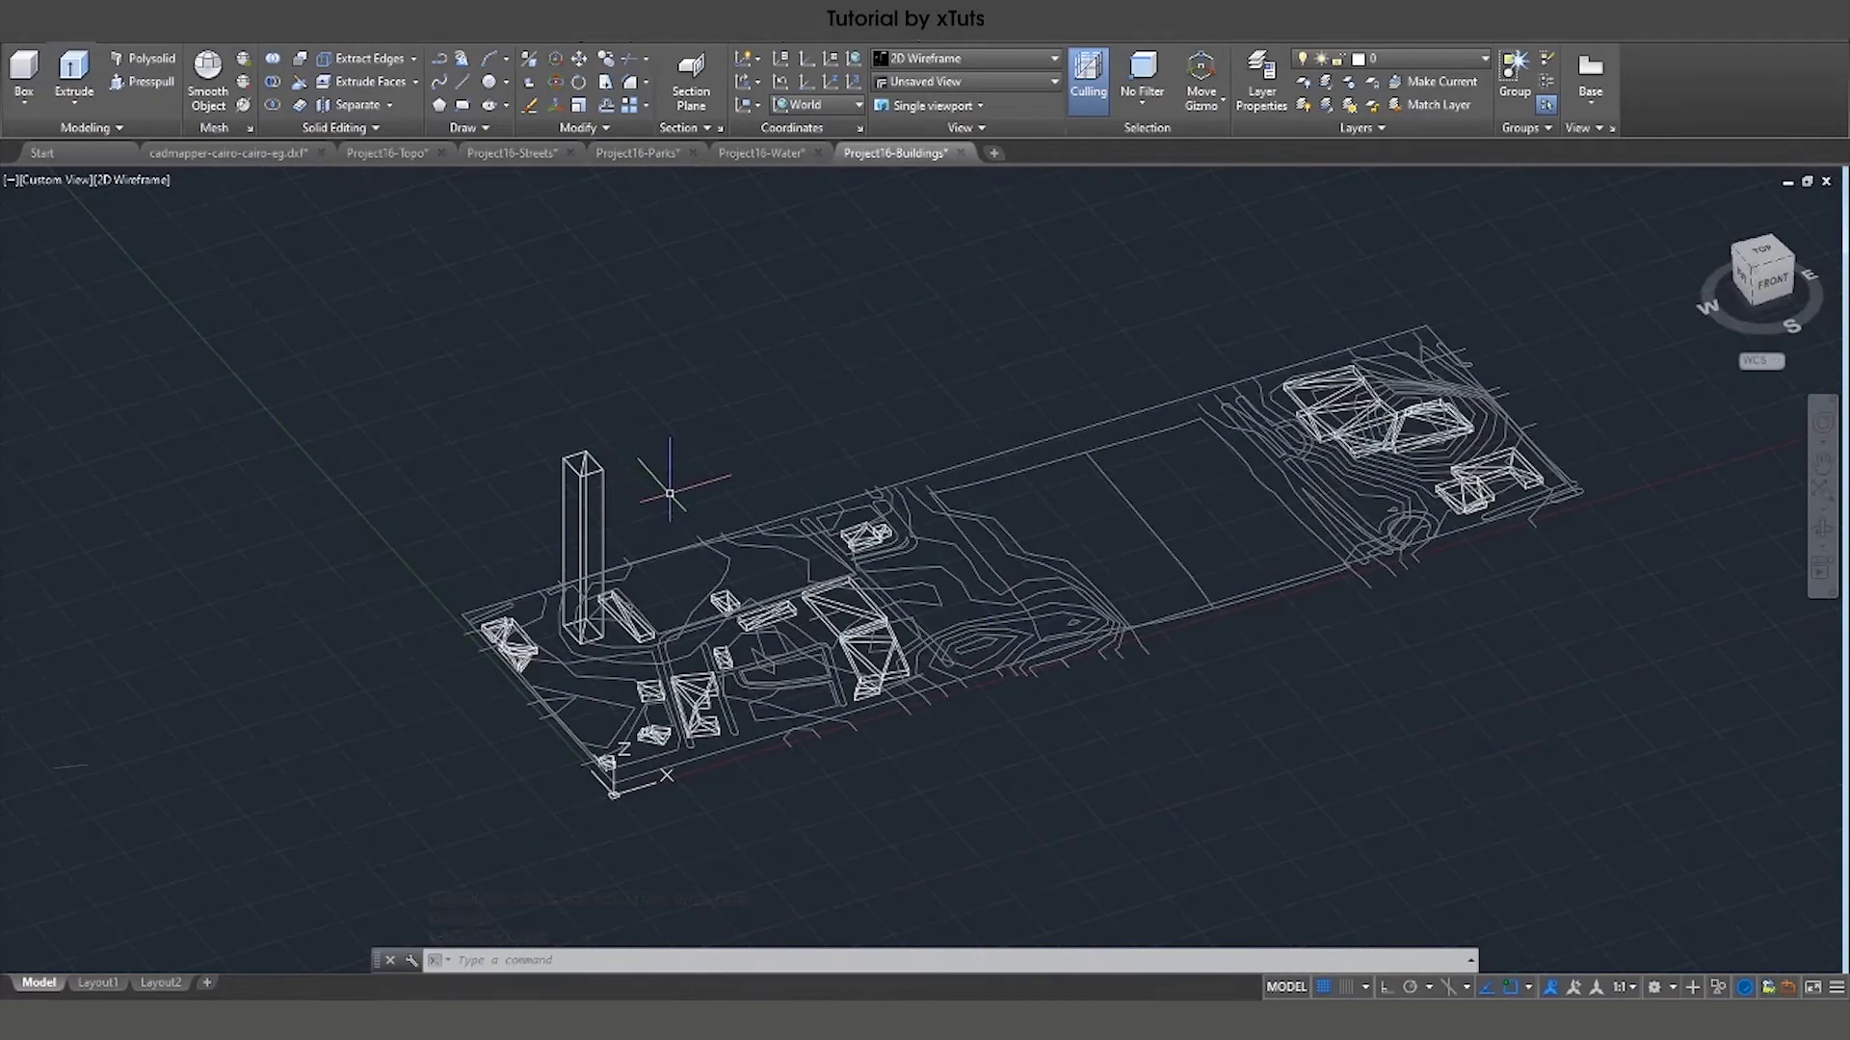
pyautogui.scroll(4, 670, 493)
pyautogui.scroll(-2, 661, 487)
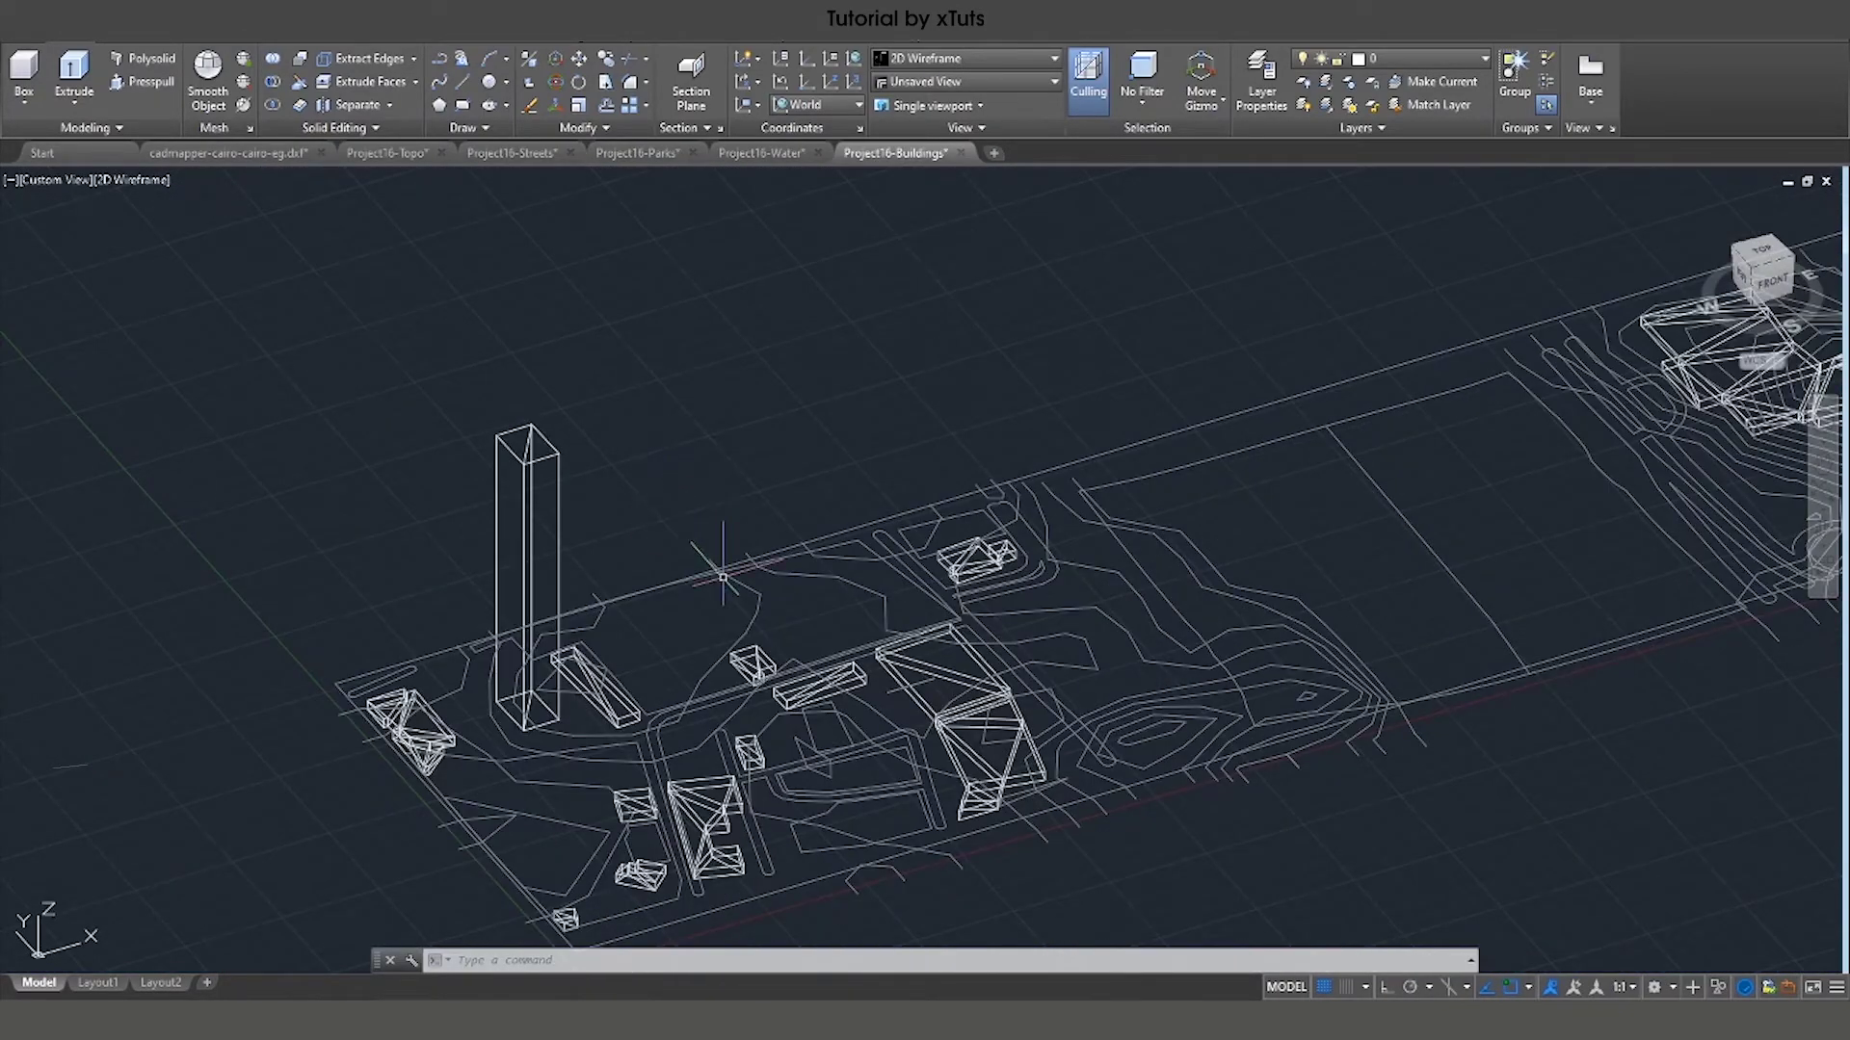
pyautogui.scroll(2, 825, 674)
pyautogui.scroll(-2, 825, 674)
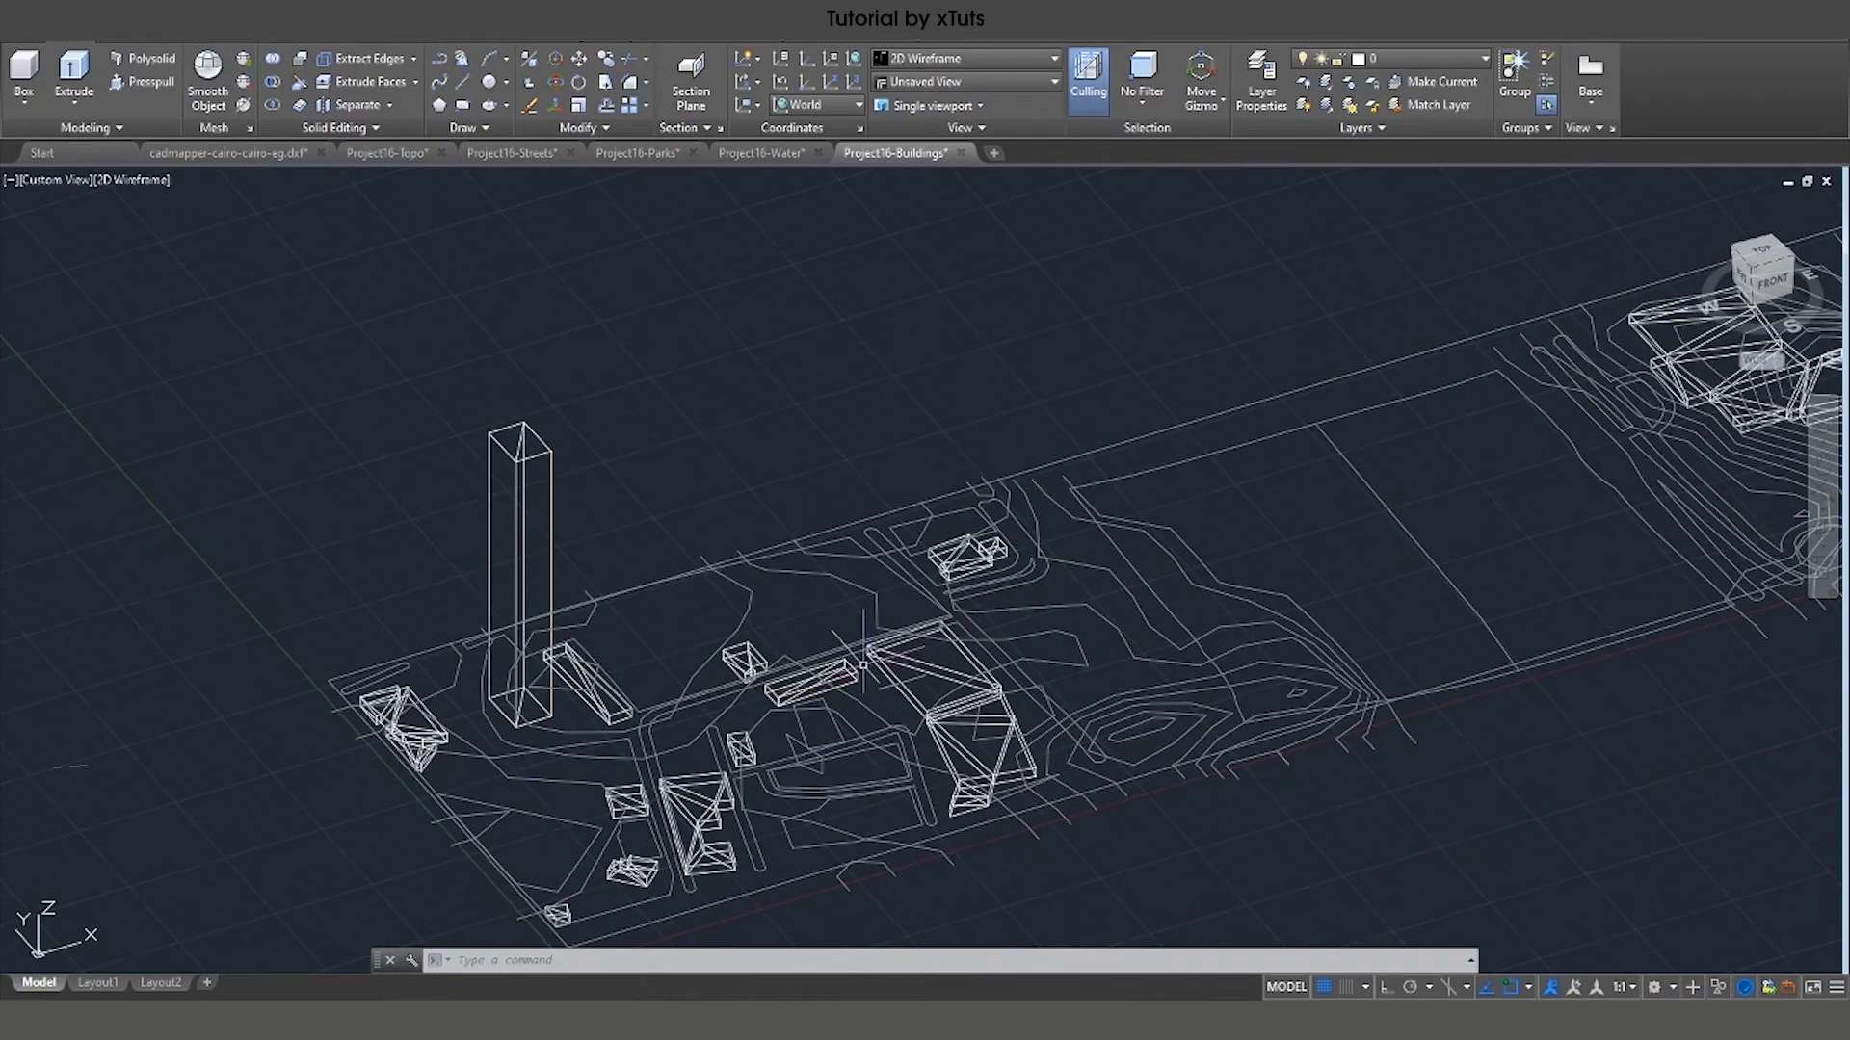
pyautogui.scroll(-3, 841, 631)
pyautogui.scroll(3, 838, 645)
pyautogui.scroll(-2, 836, 665)
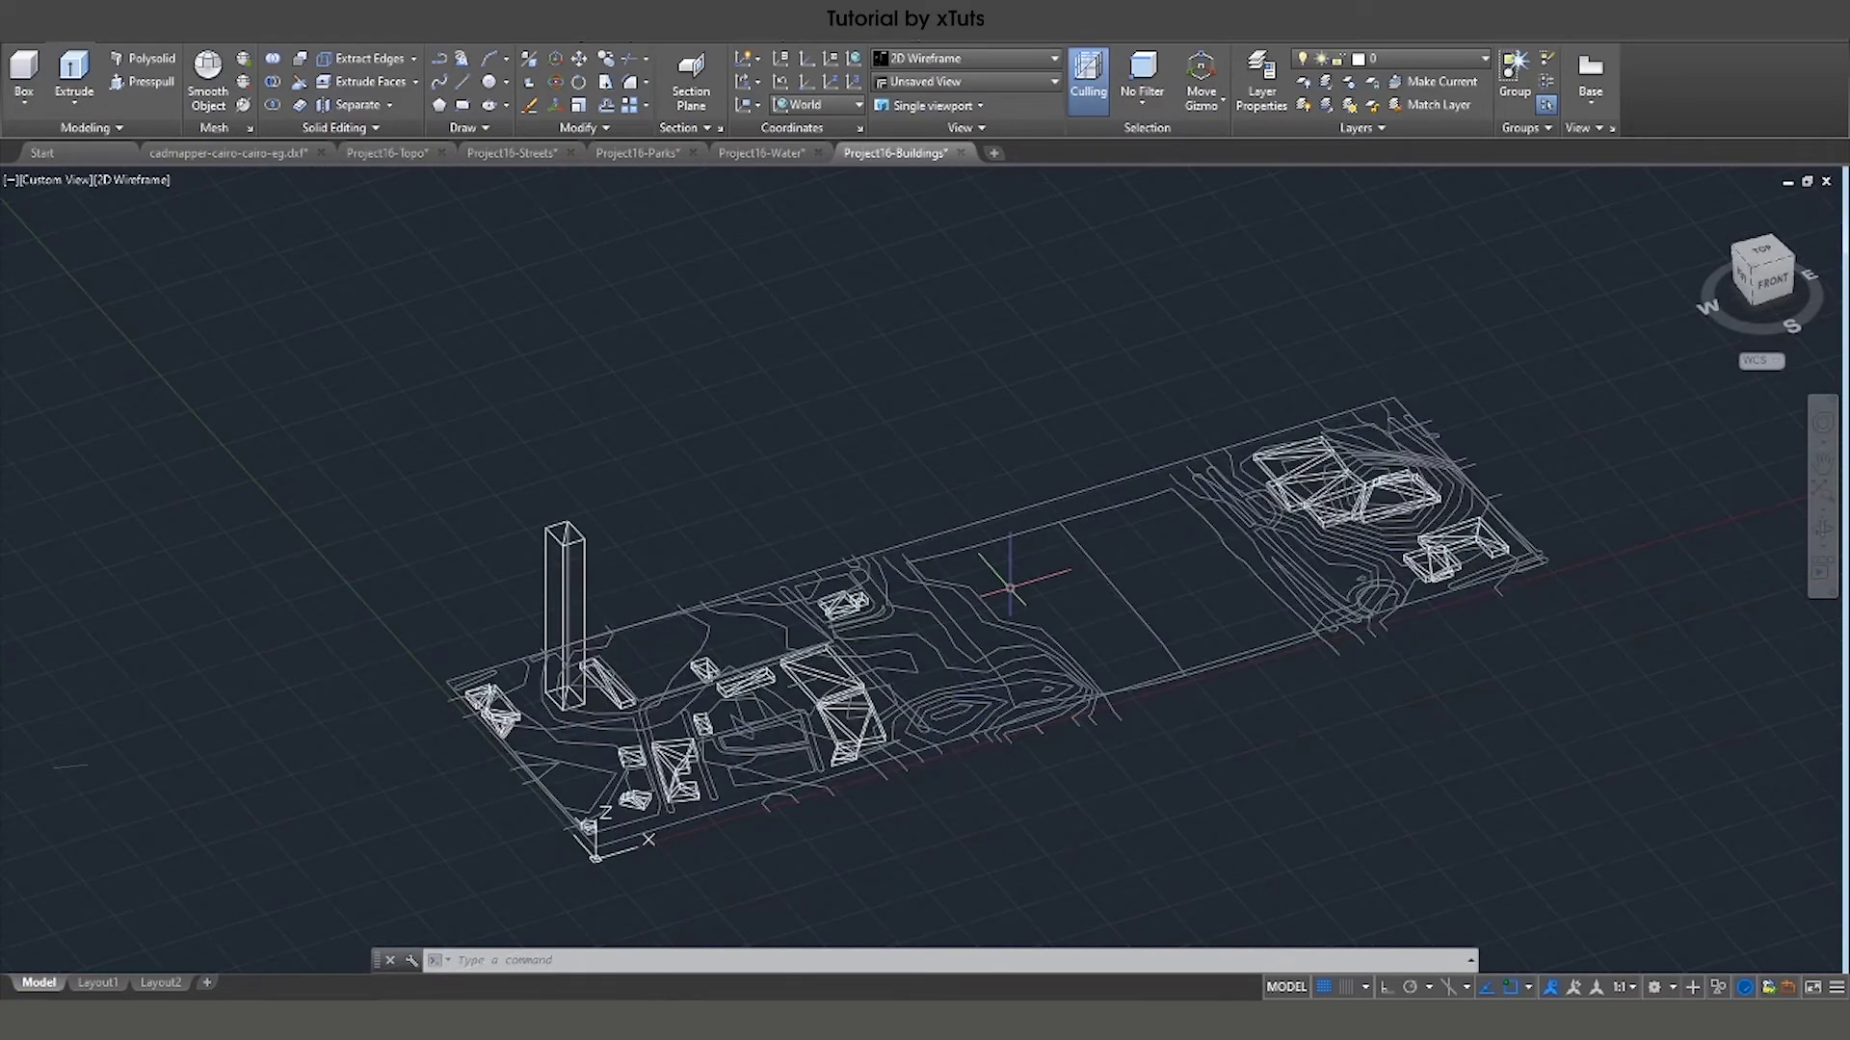
pyautogui.scroll(3, 836, 664)
pyautogui.scroll(-2, 836, 665)
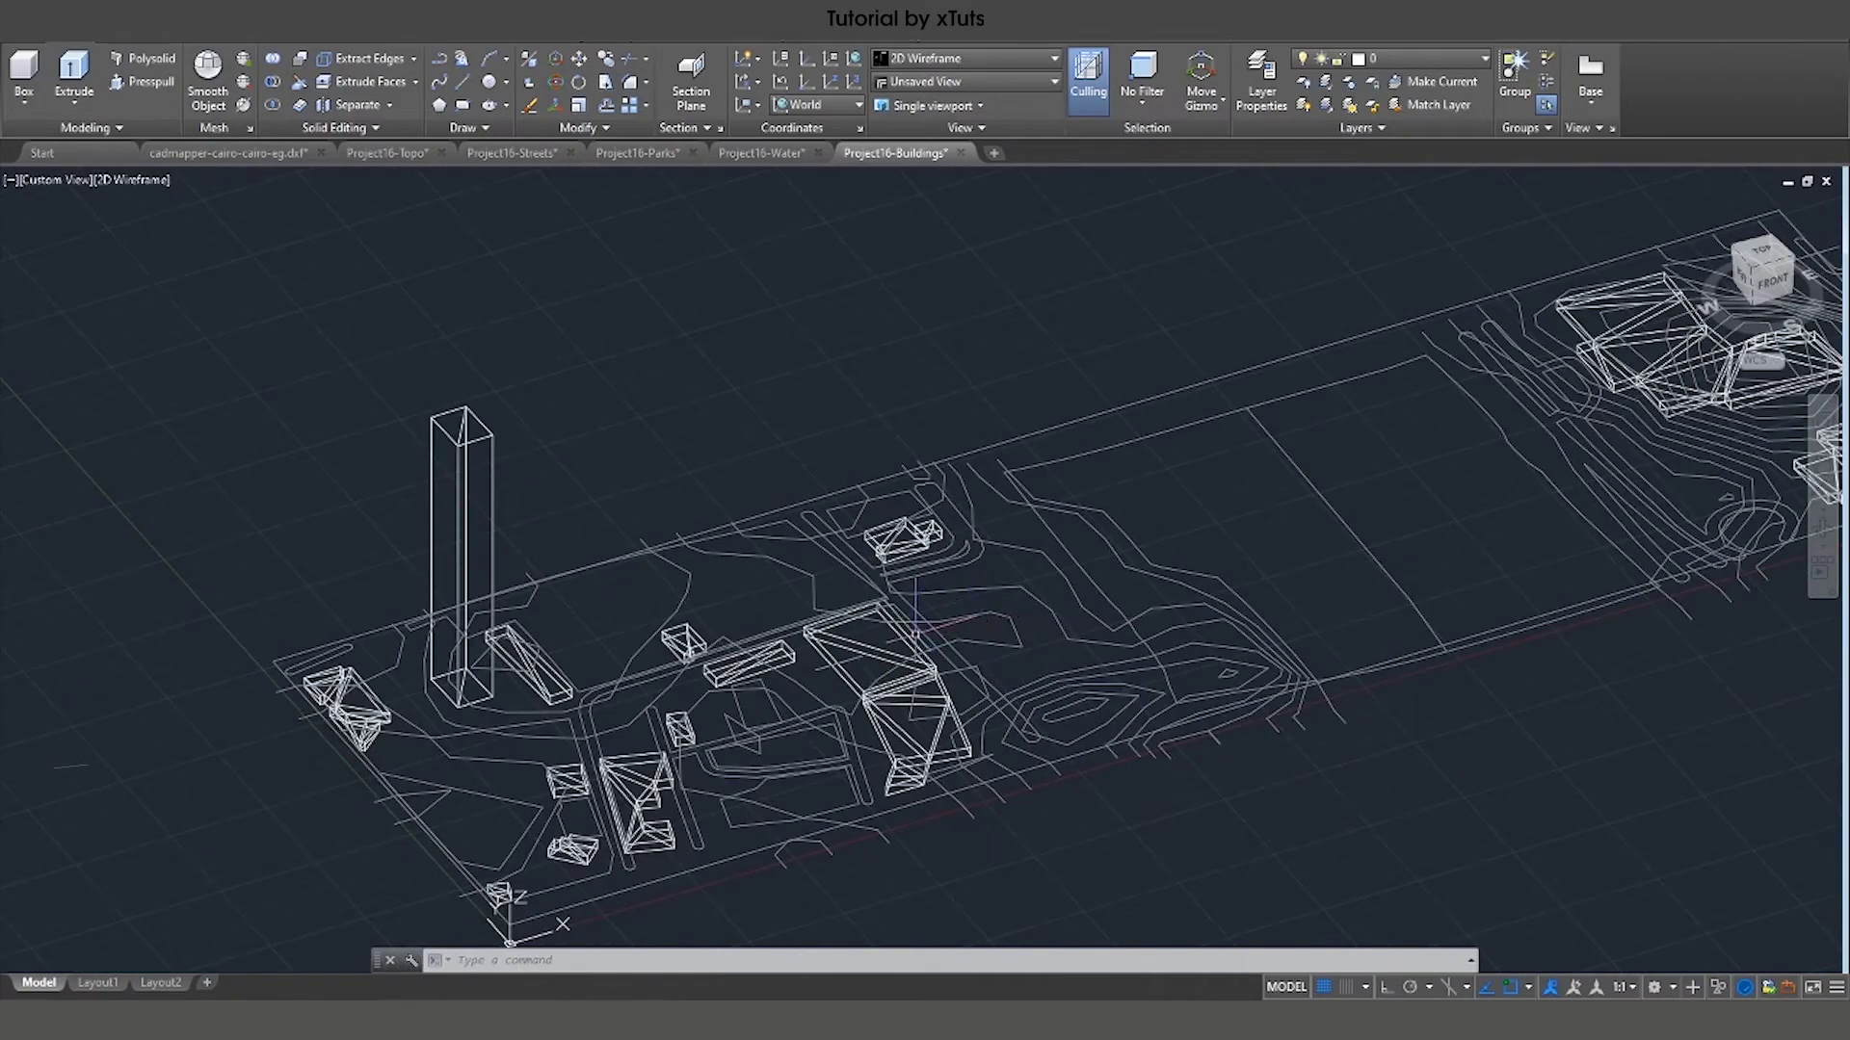
pyautogui.scroll(-3, 862, 675)
pyautogui.scroll(3, 944, 588)
pyautogui.scroll(-3, 953, 583)
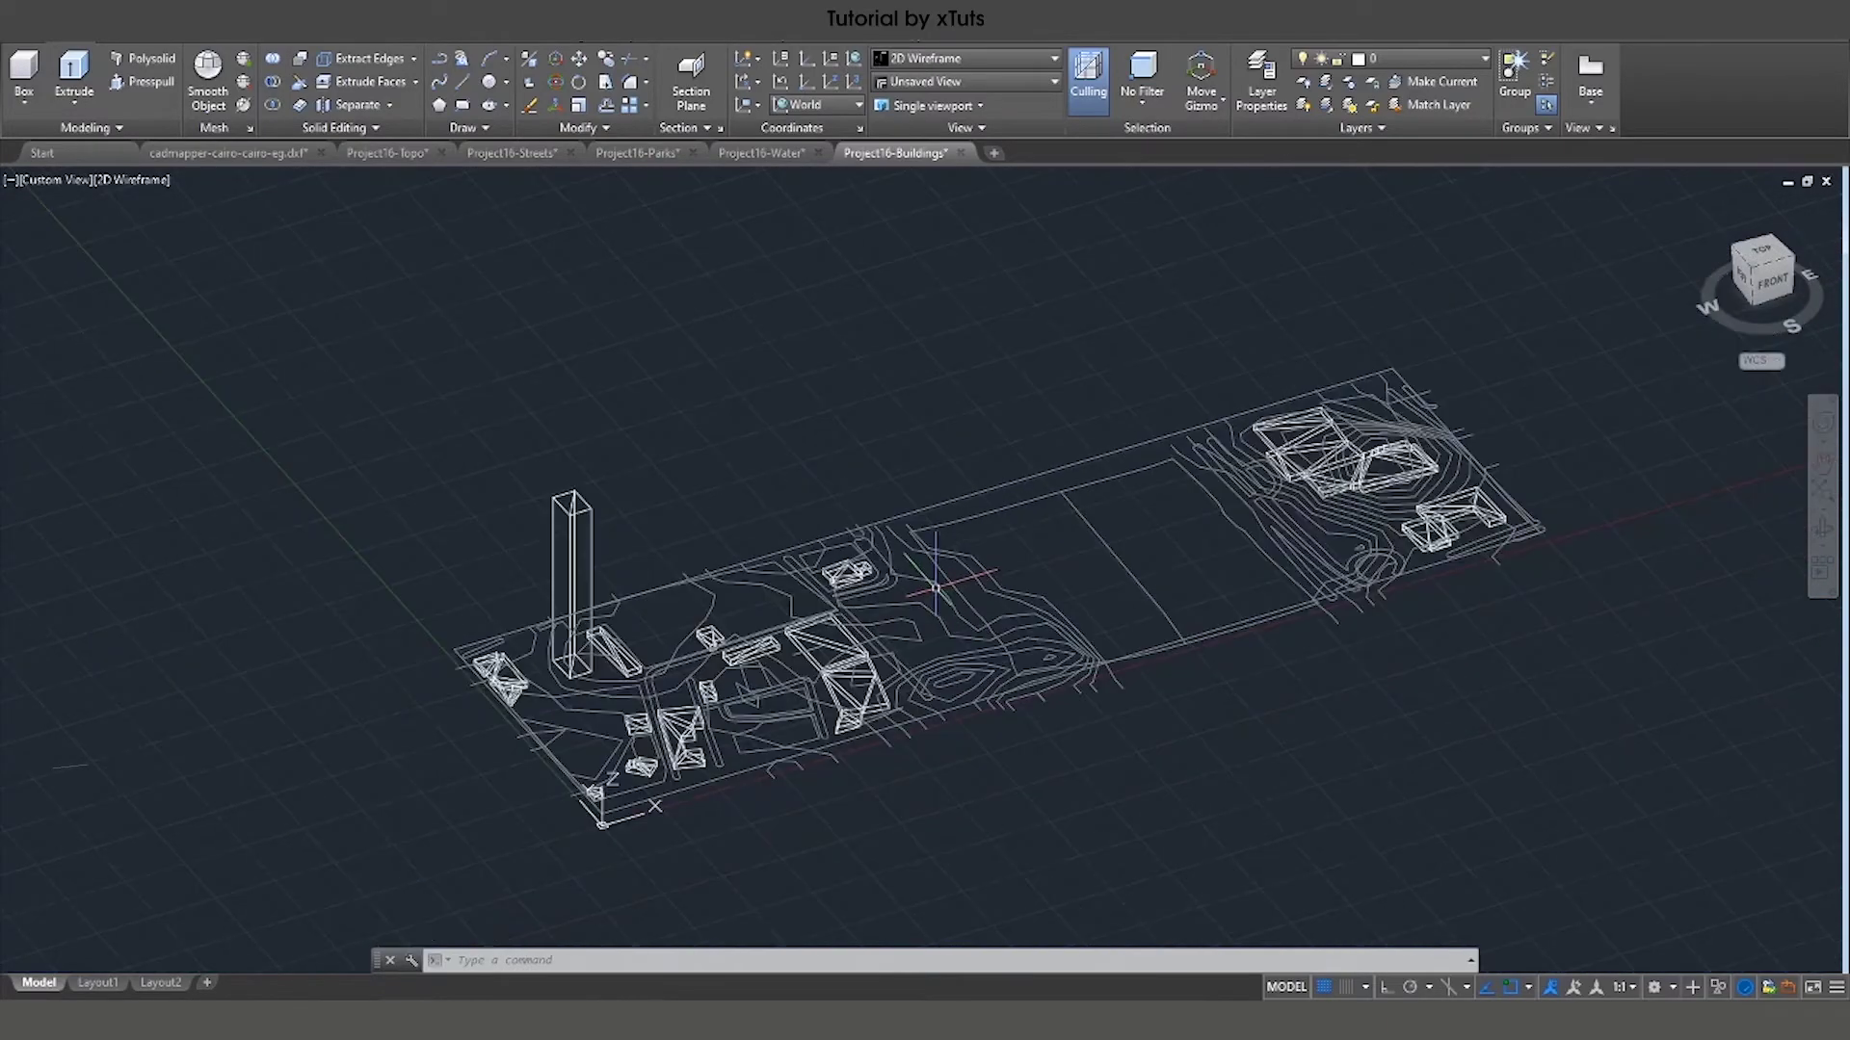
pyautogui.scroll(3, 949, 621)
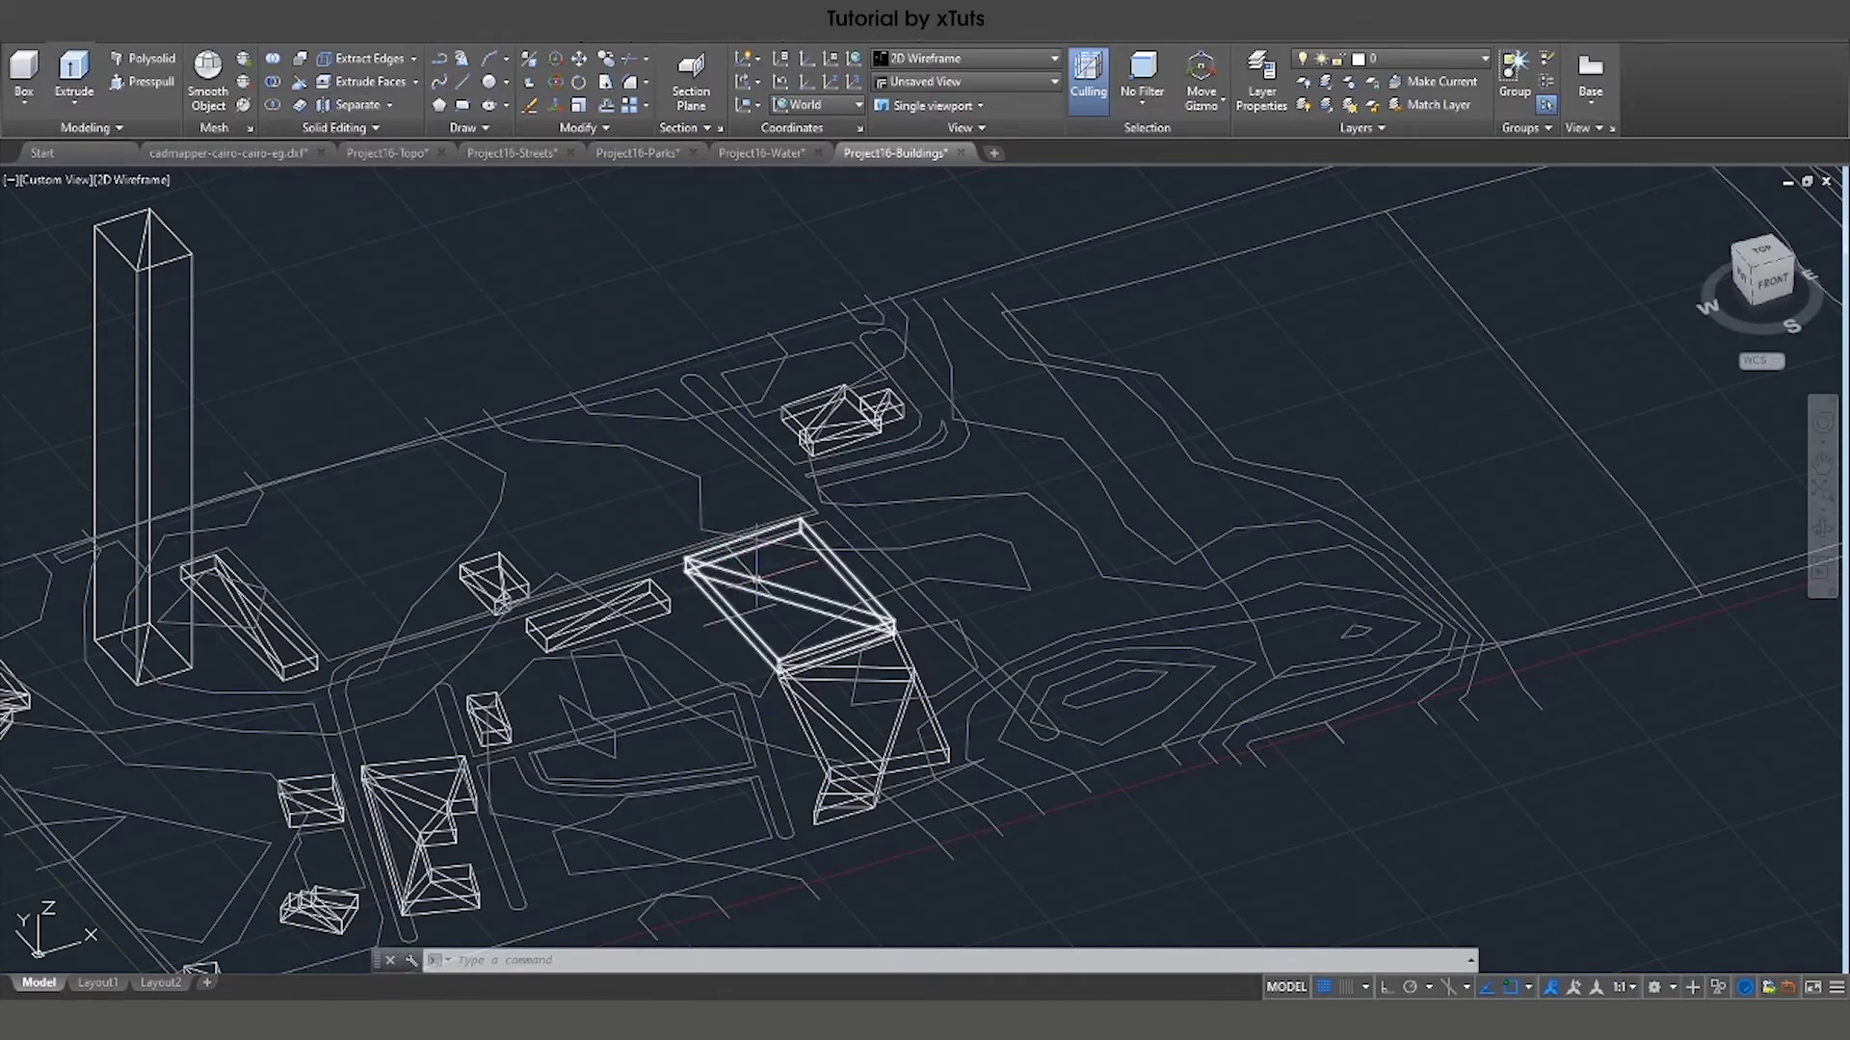
# Start a face extrude and convert the picked mesh building into faceted 3D solids.
pyautogui.click(416, 83)
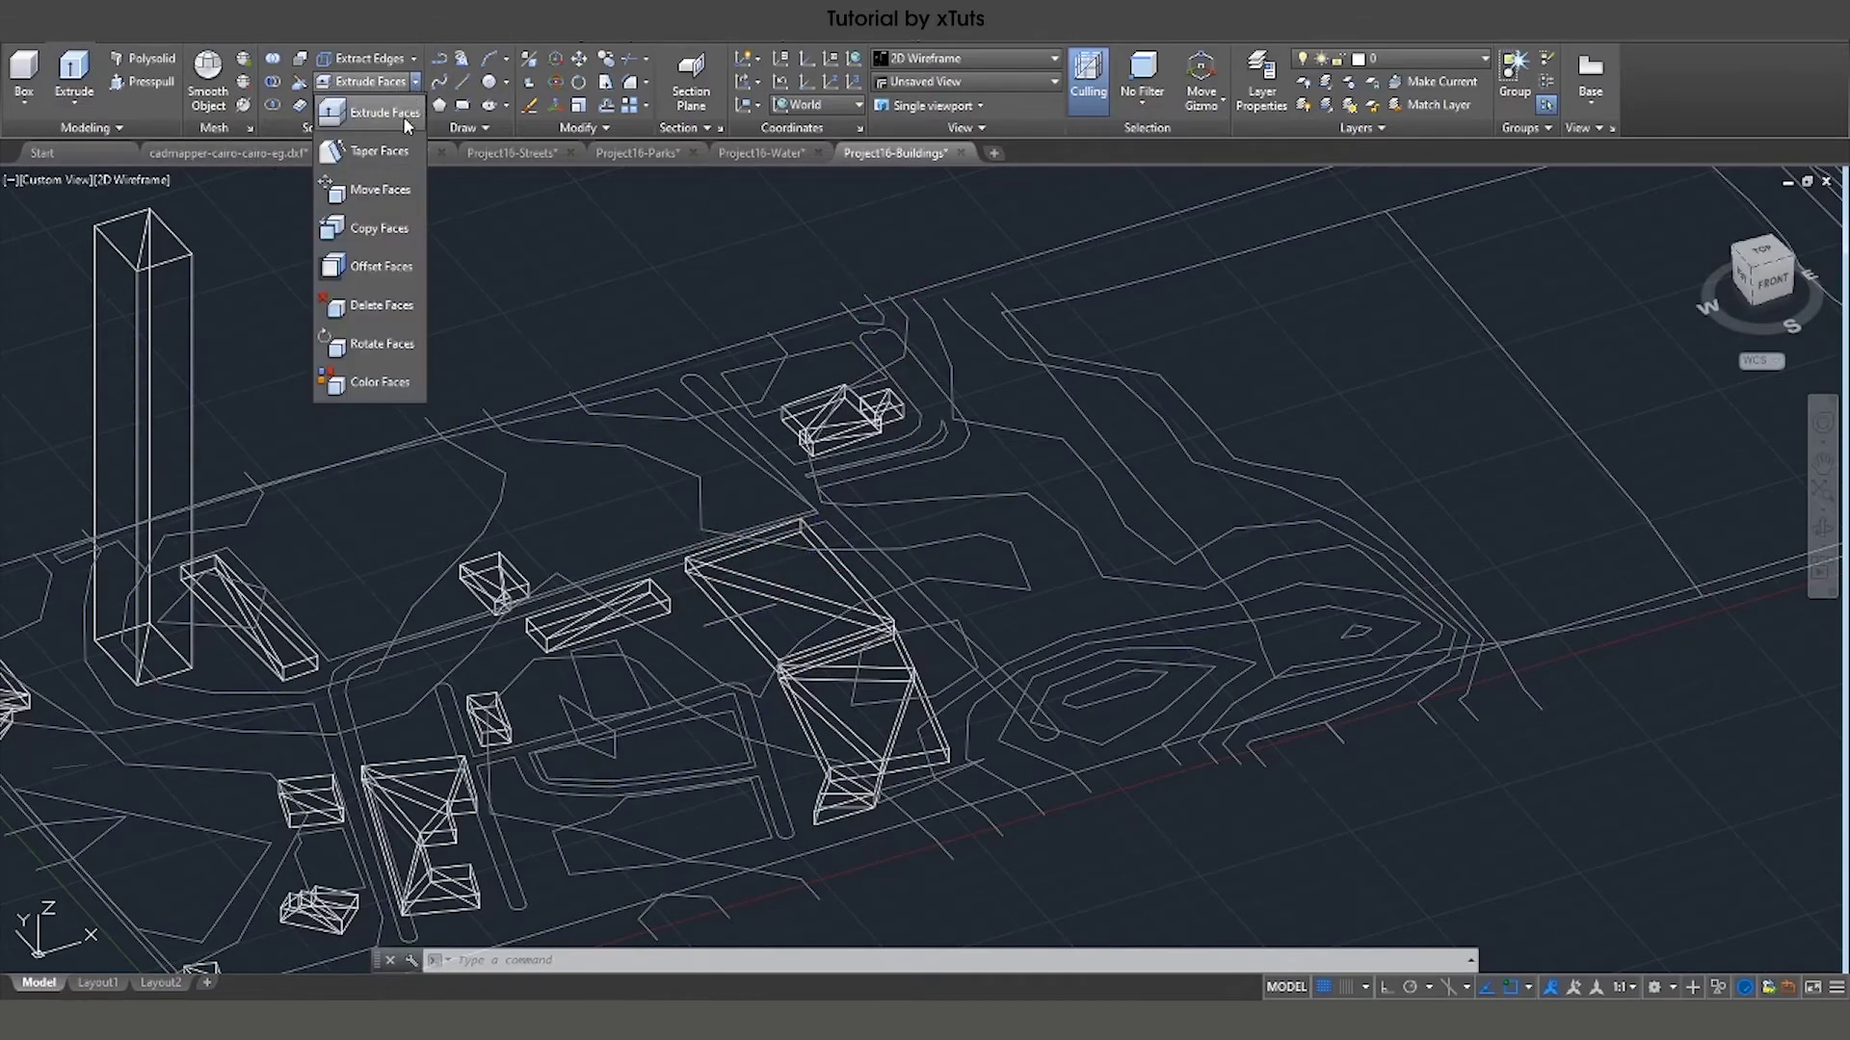
pyautogui.click(376, 116)
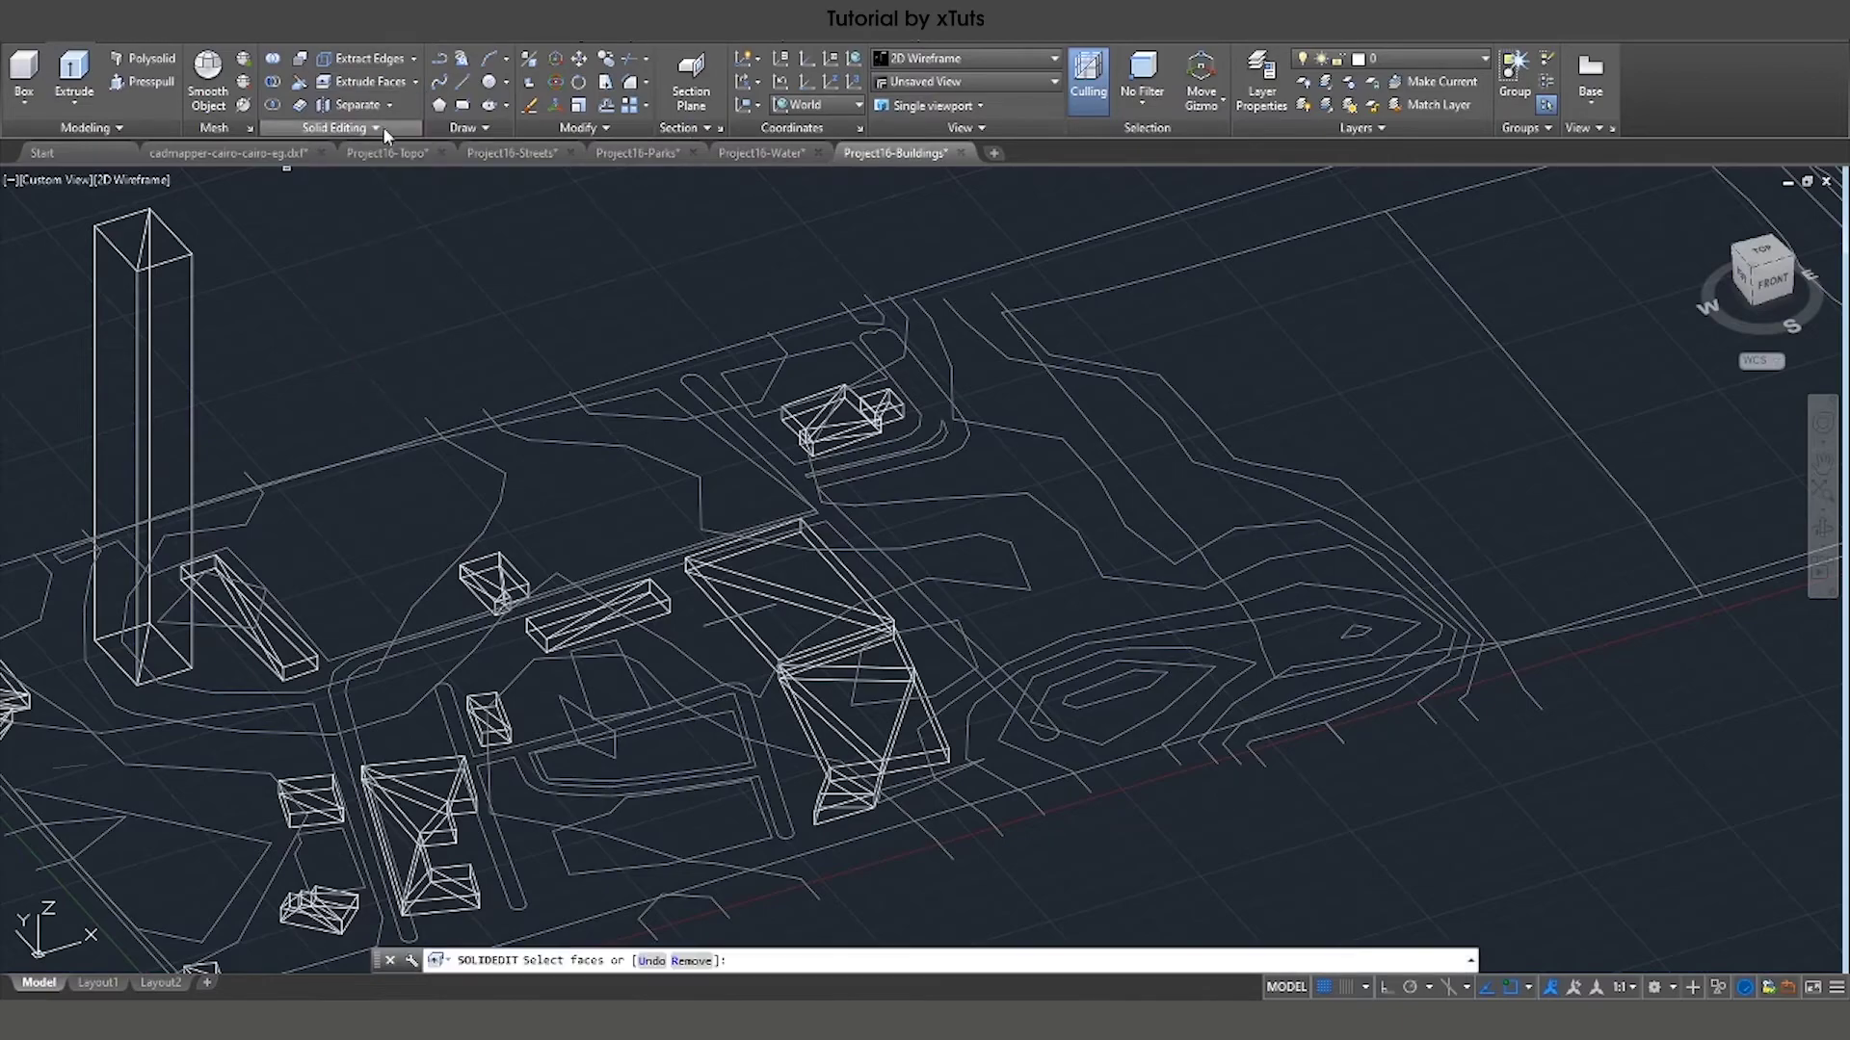
pyautogui.click(583, 613)
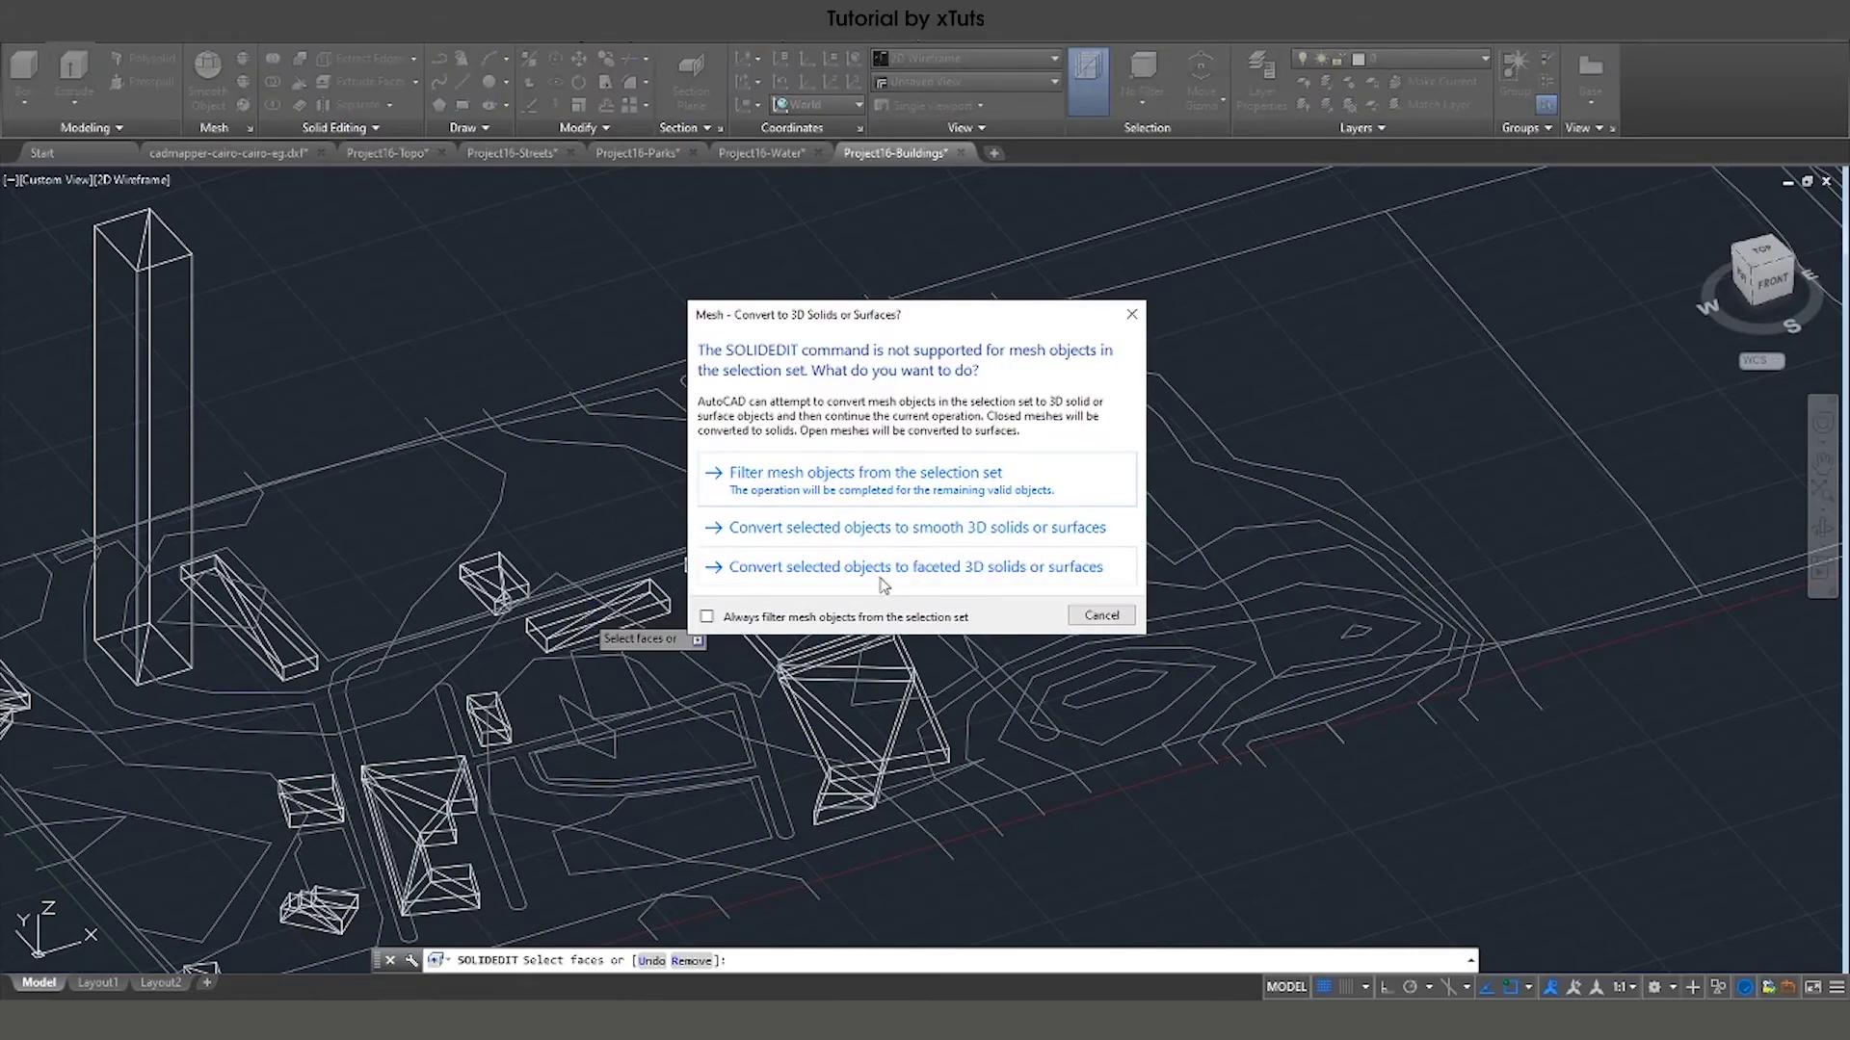
pyautogui.click(961, 578)
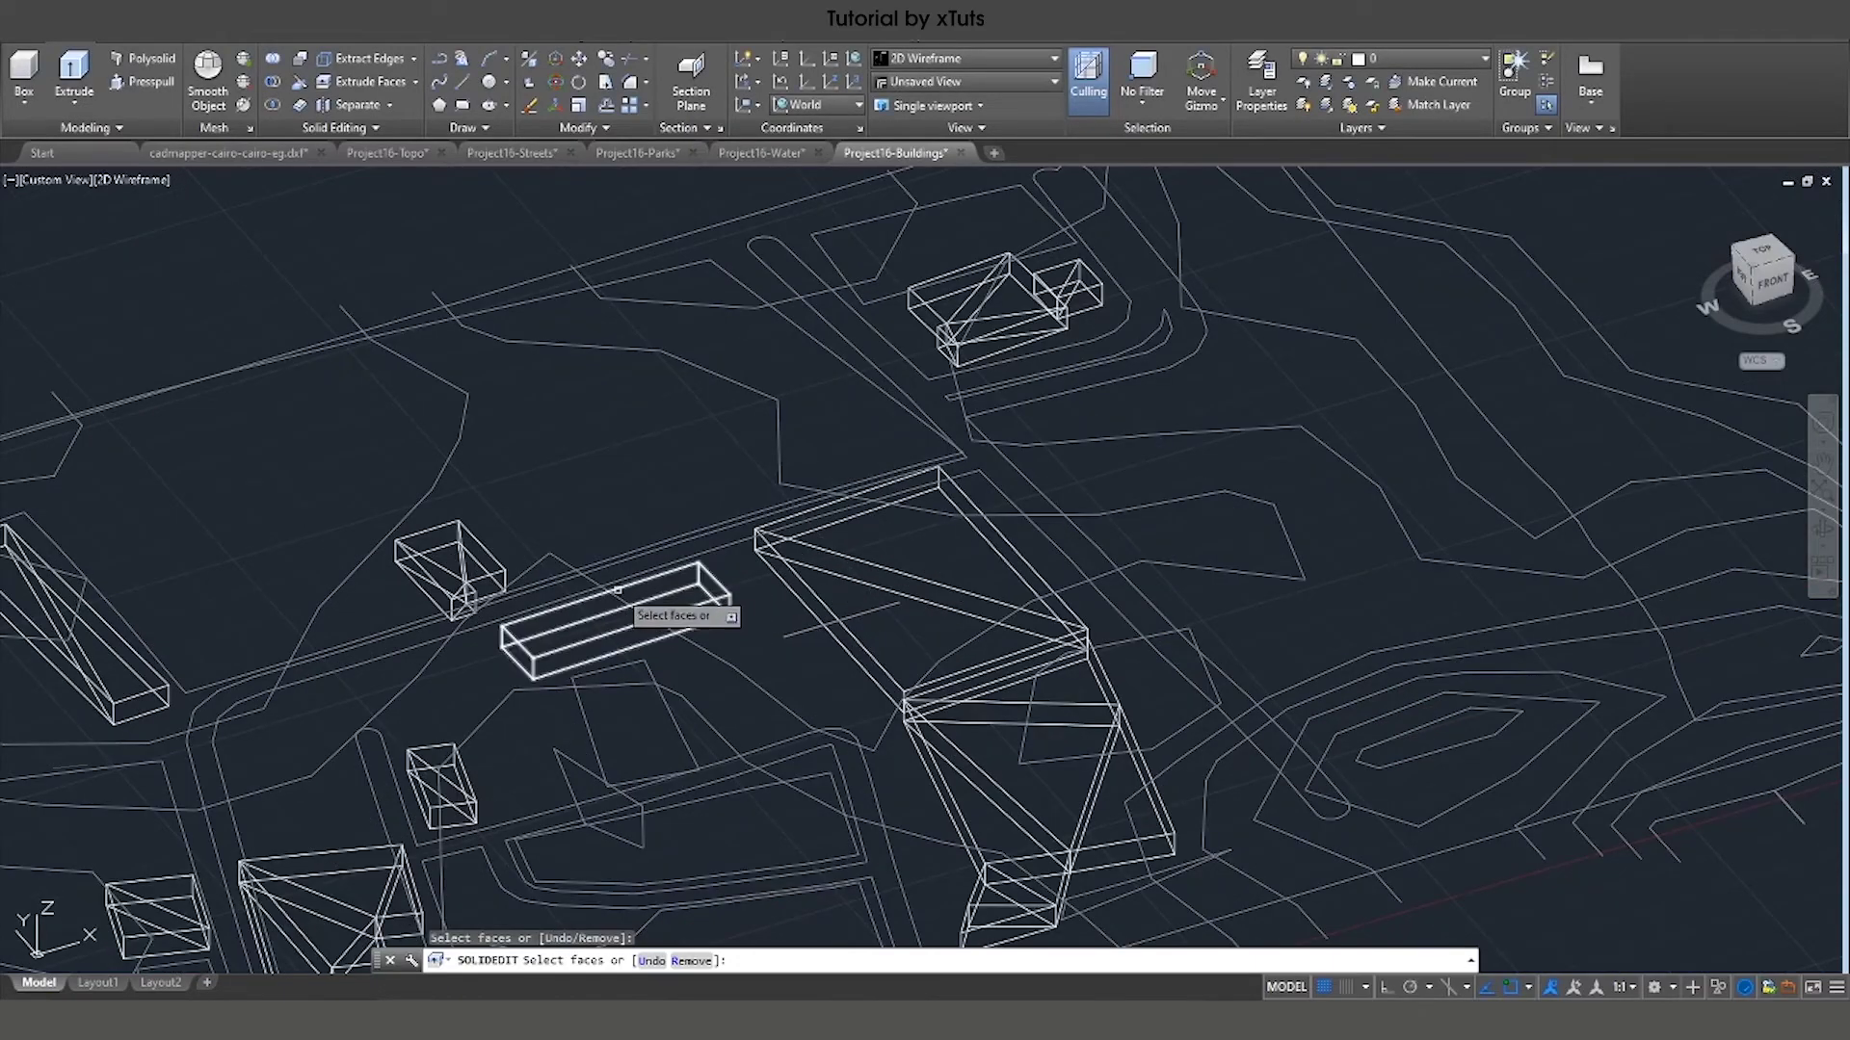
# Set the sub-object selection filter to Face.
pyautogui.moveTo(590, 605); pyautogui.dragTo(661, 595, button='middle')
pyautogui.scroll(4, 661, 594)
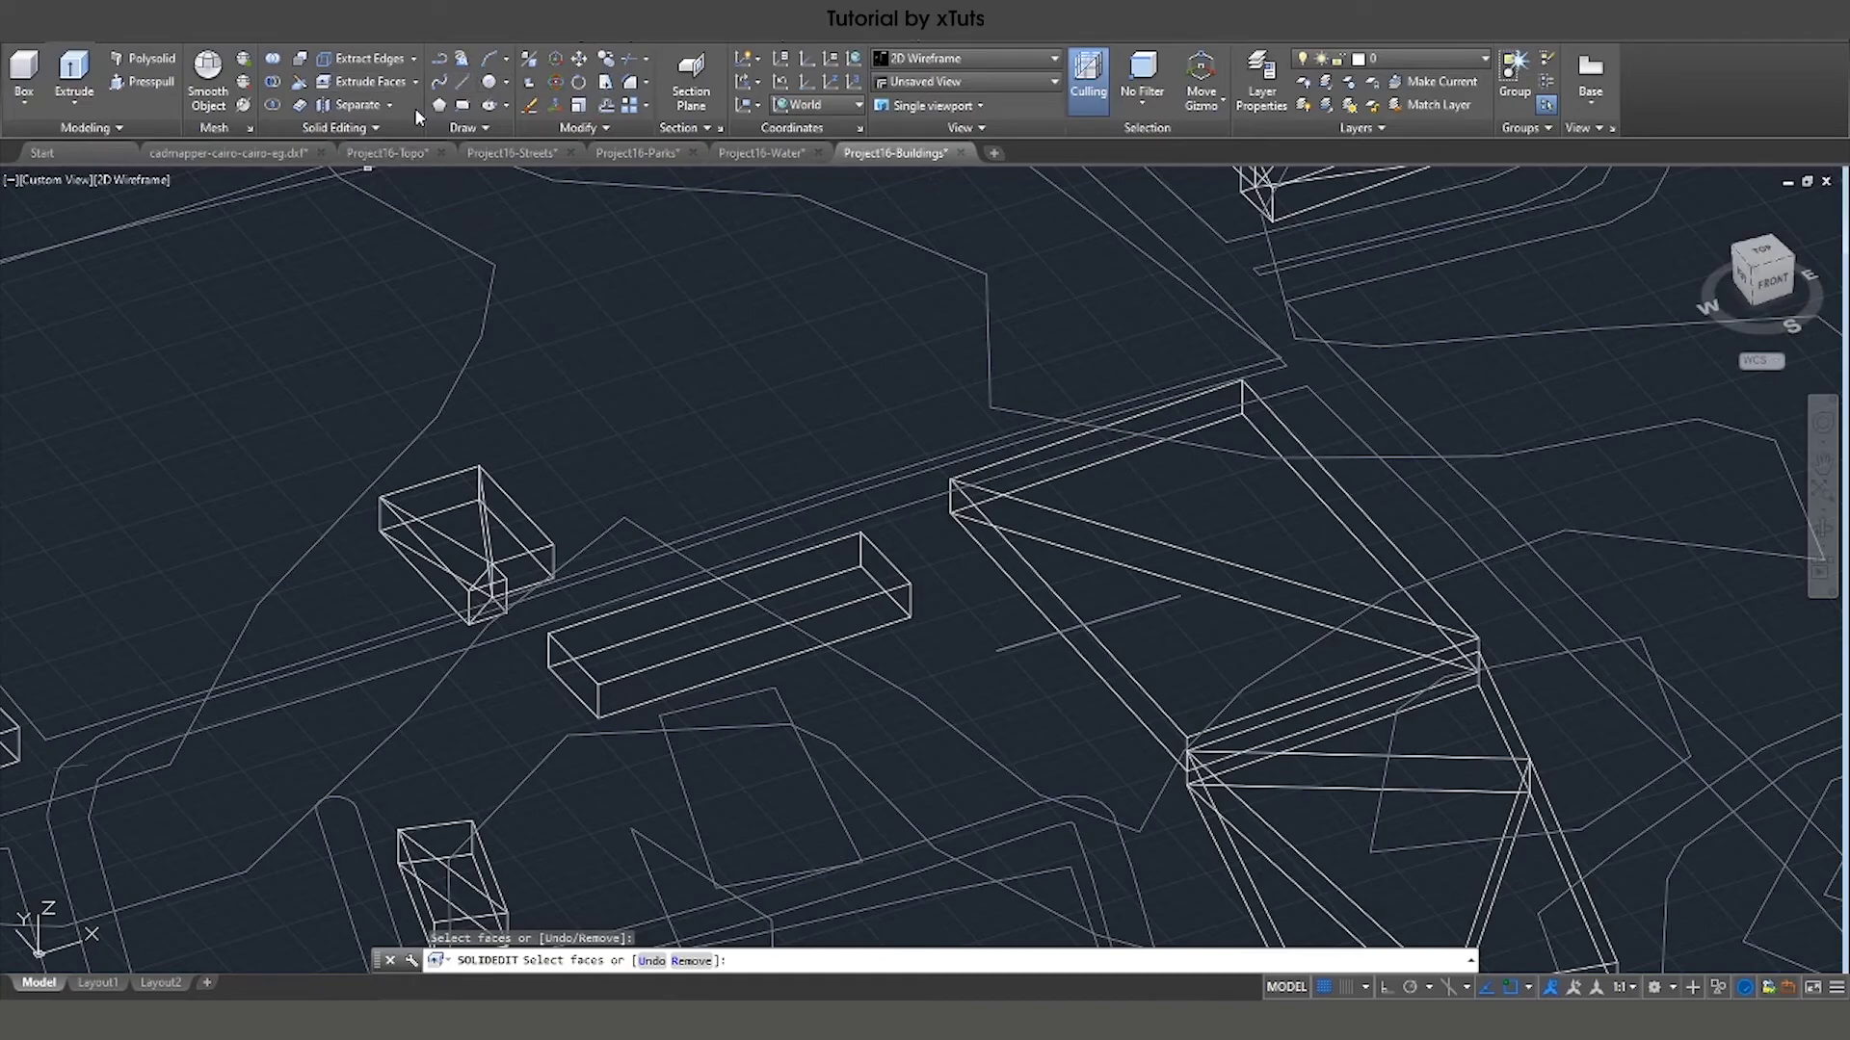
pyautogui.click(1143, 97)
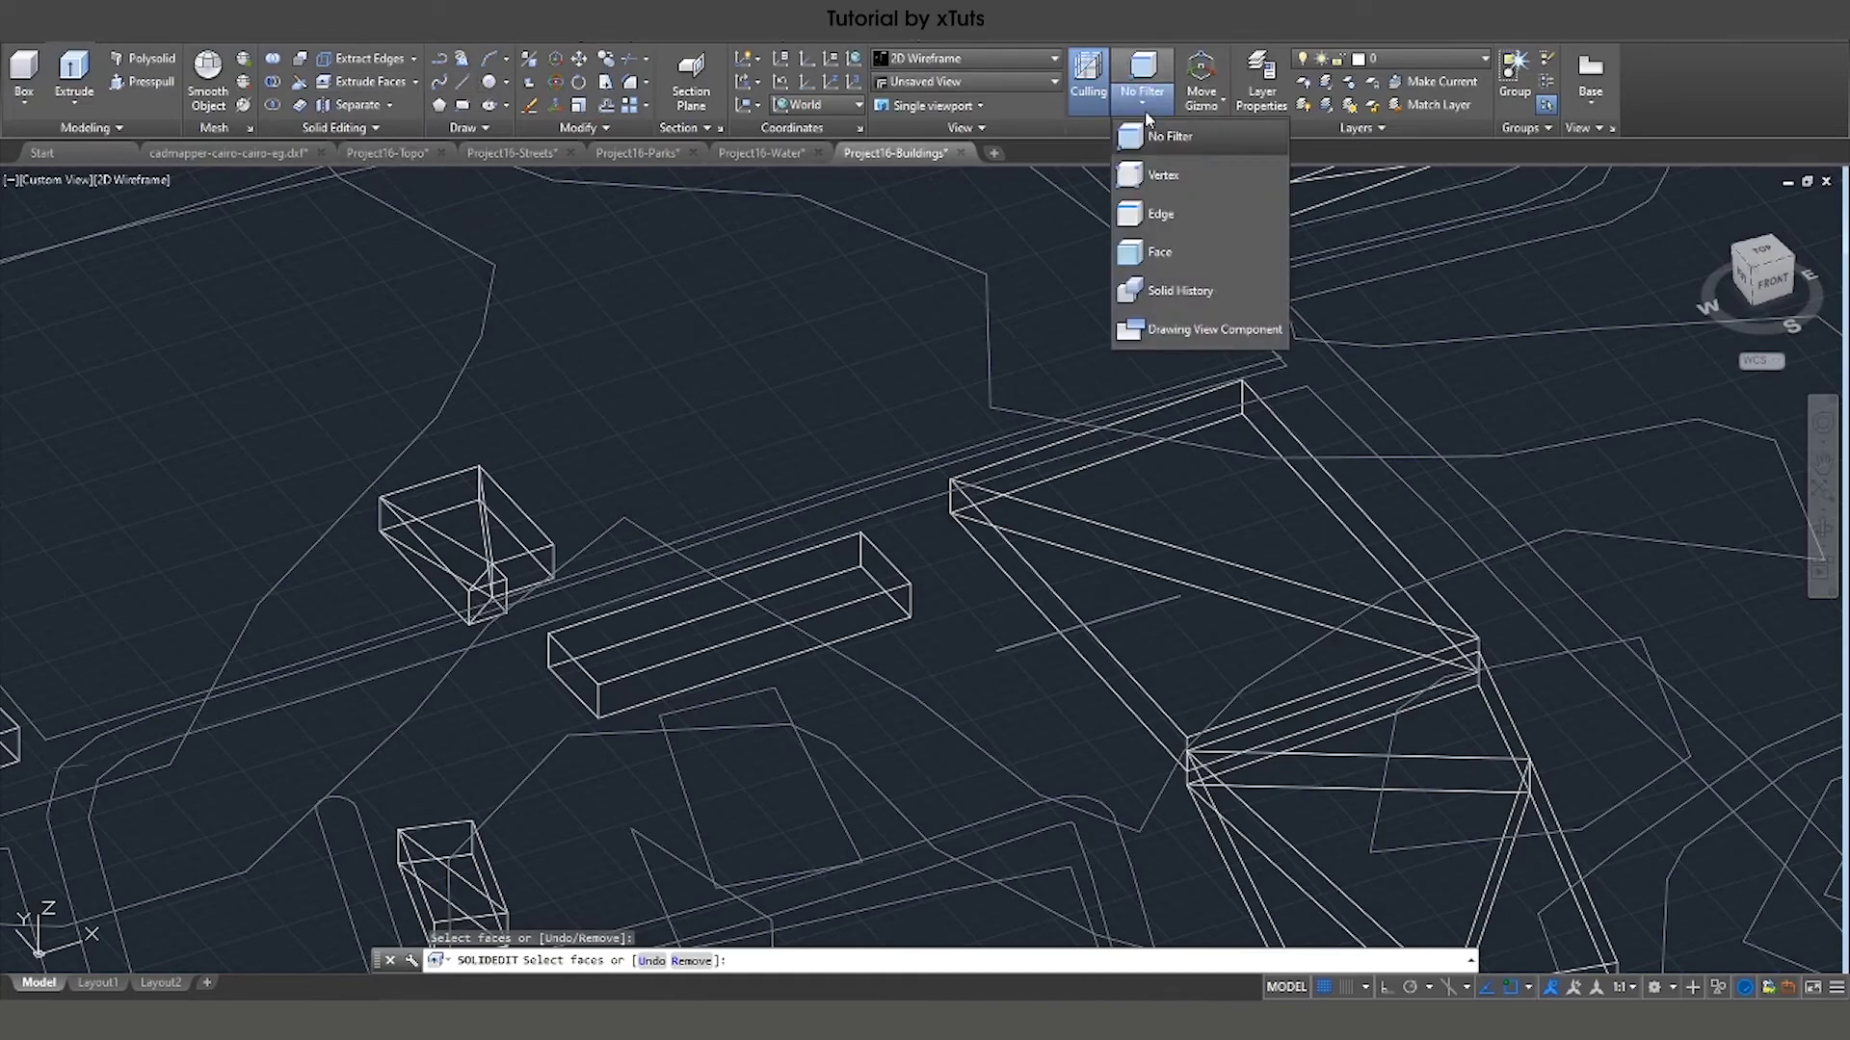
pyautogui.click(1160, 253)
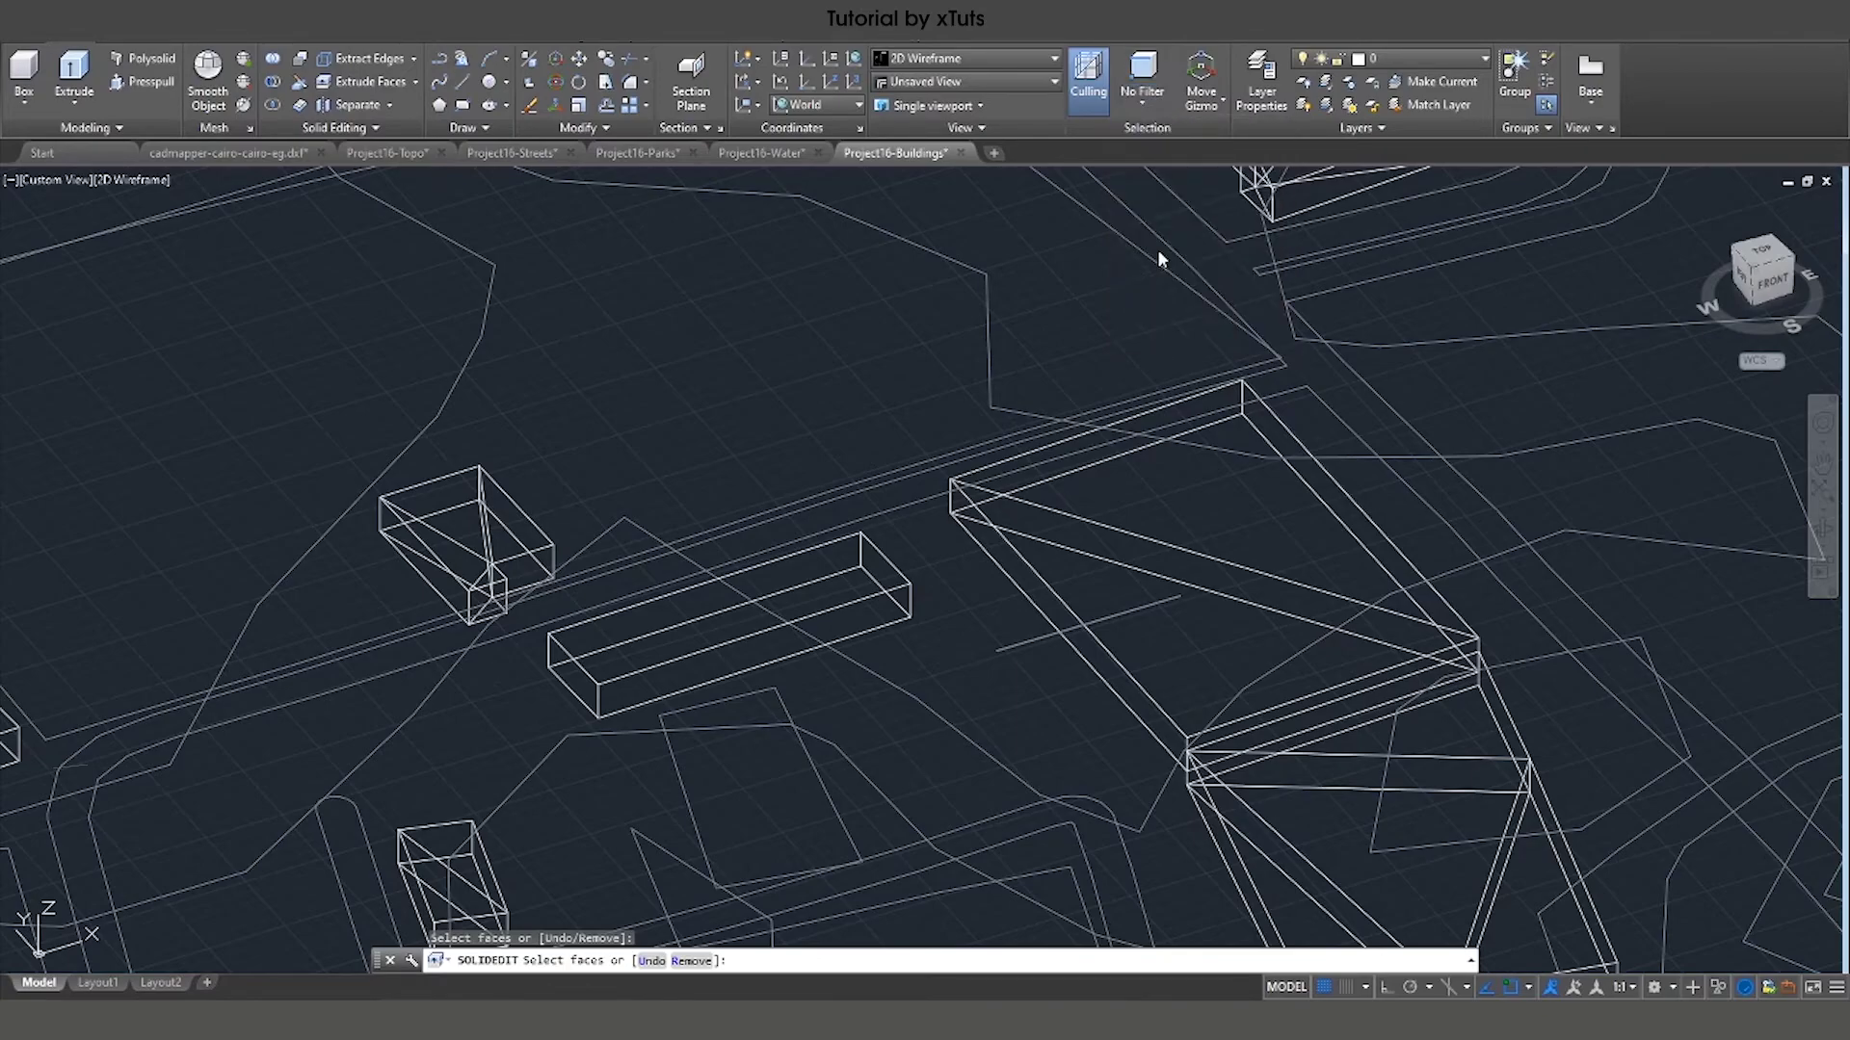
# Extrude the long building's top face straight up with Ortho on and 0 taper.
pyautogui.click(753, 576)
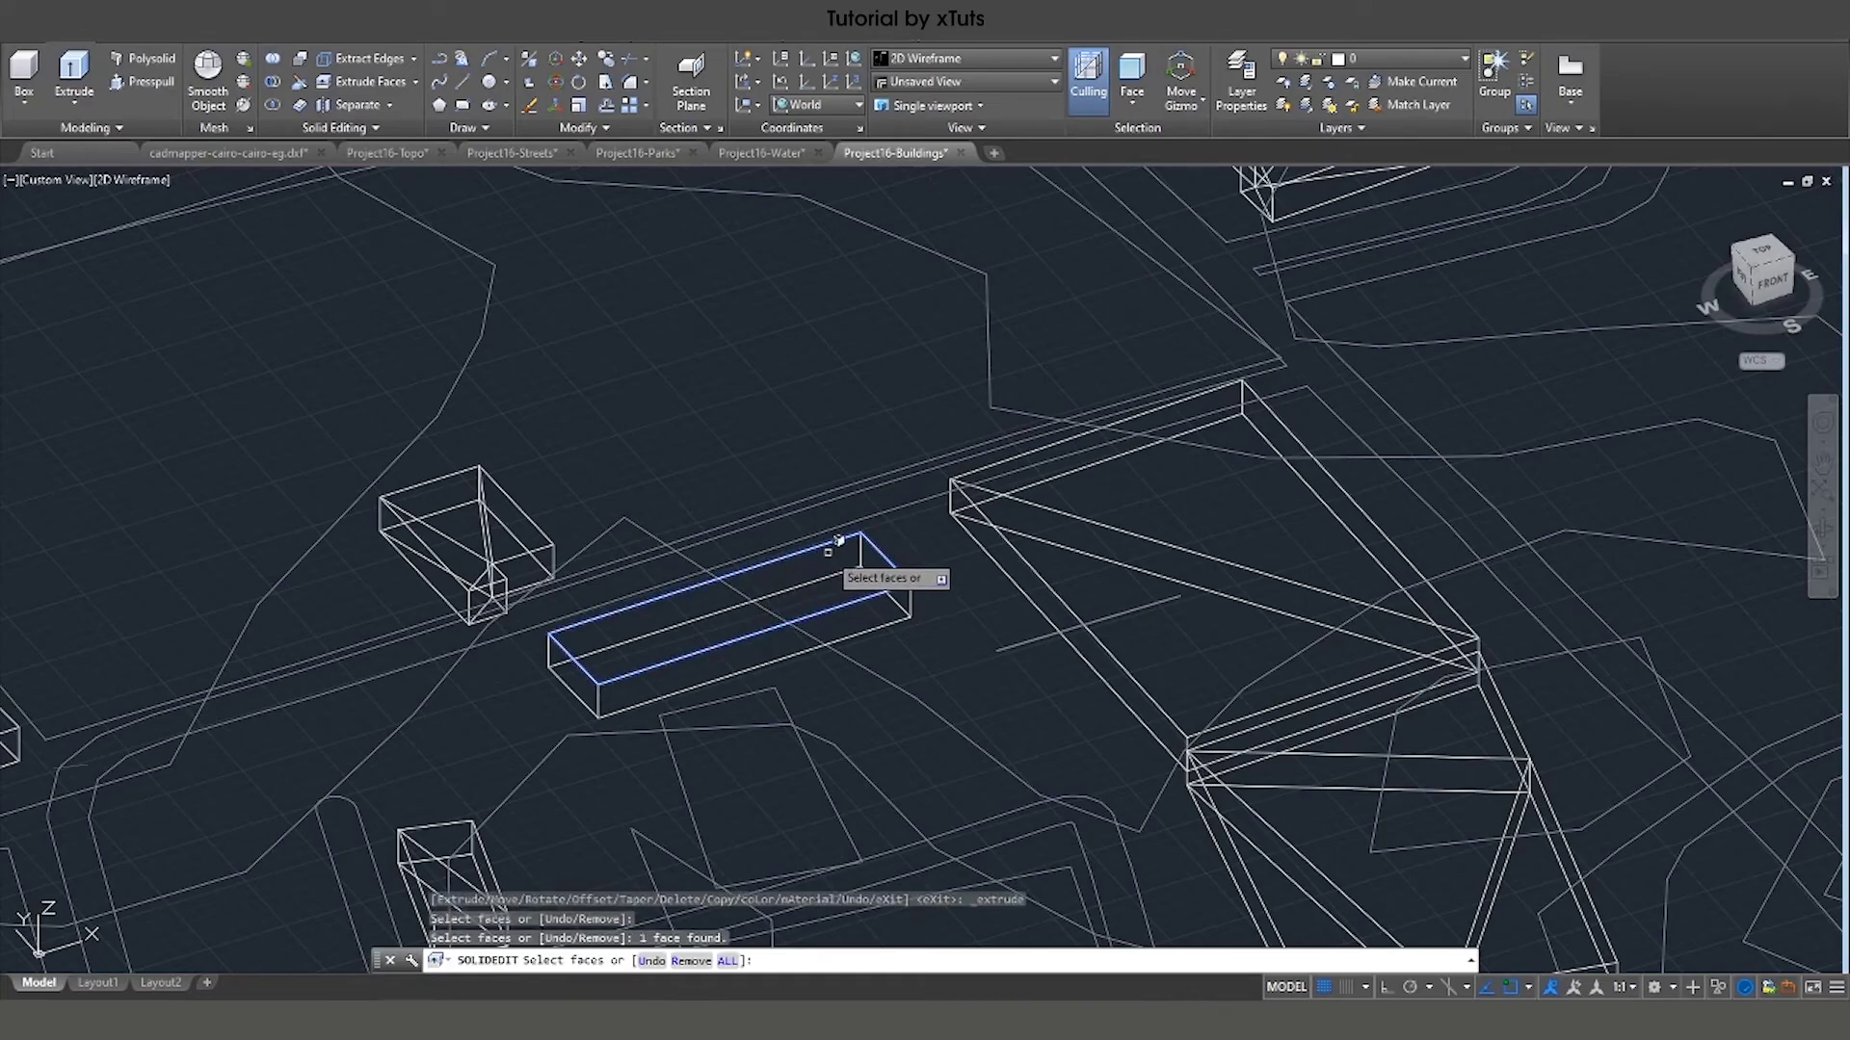
pyautogui.press('Return')
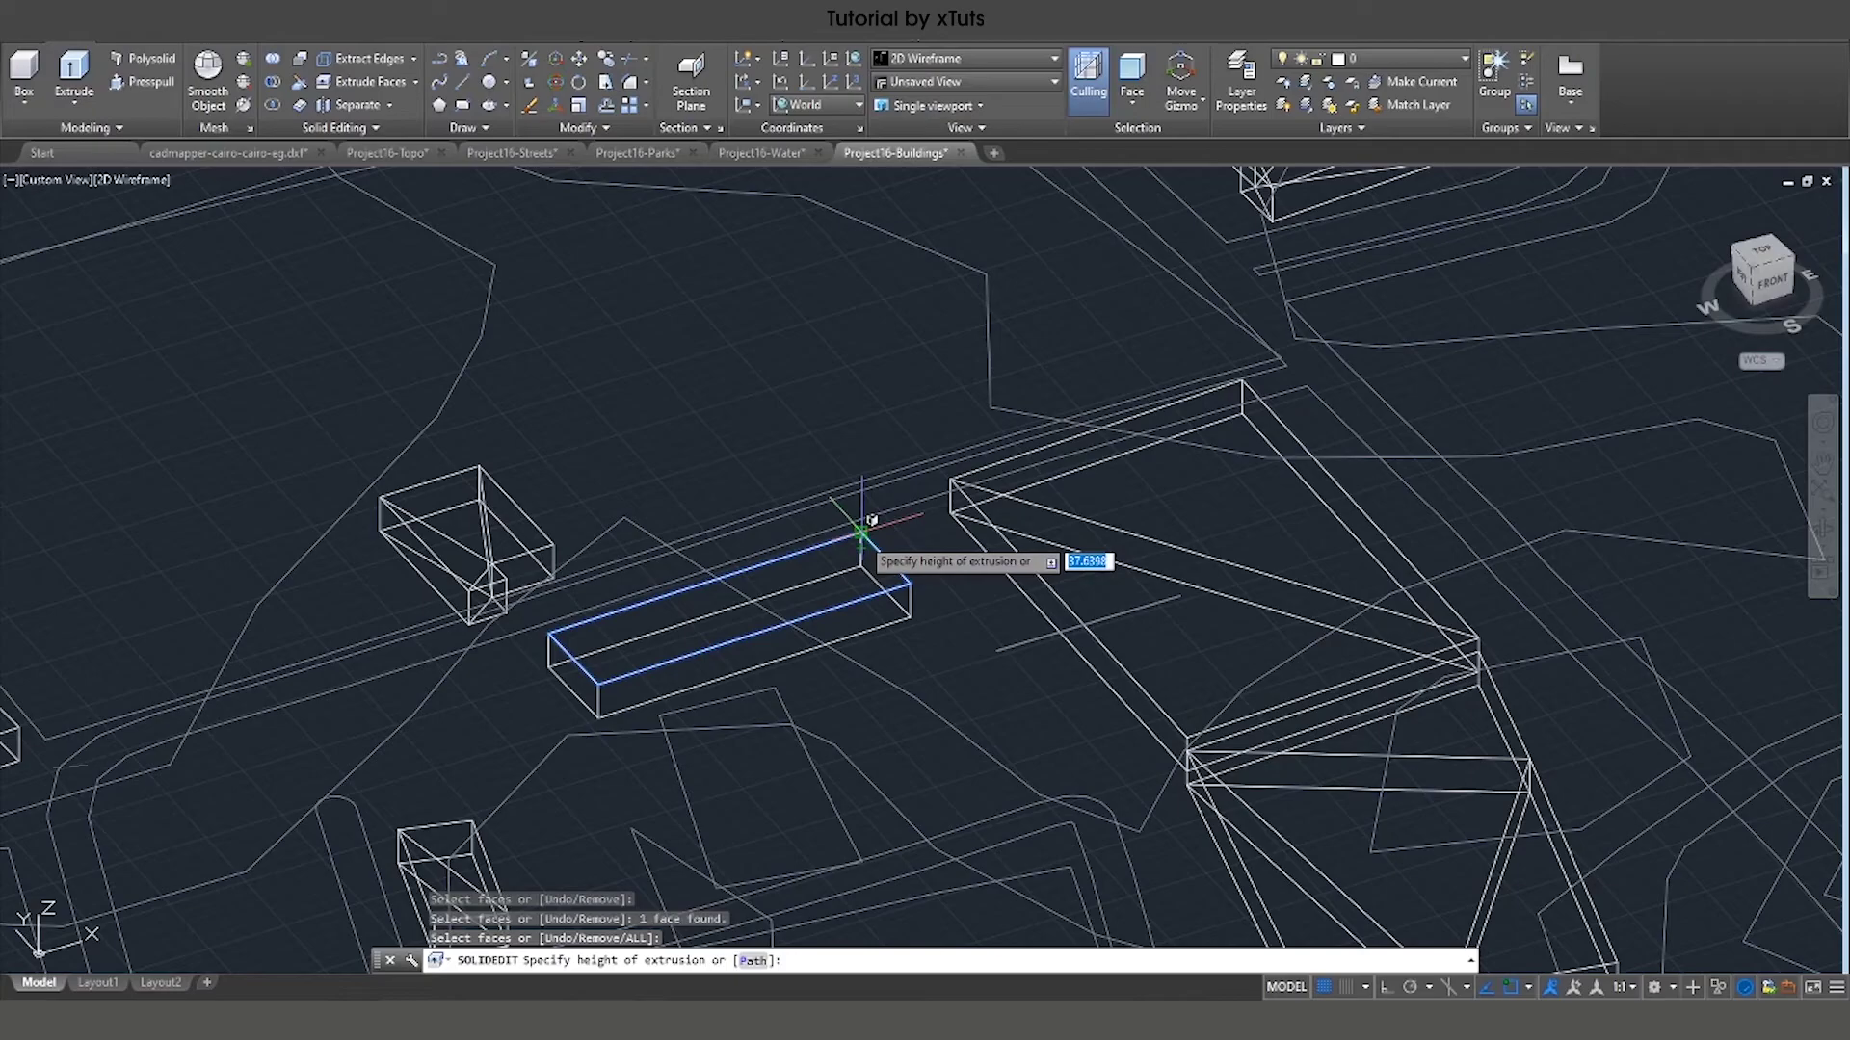
pyautogui.click(861, 531)
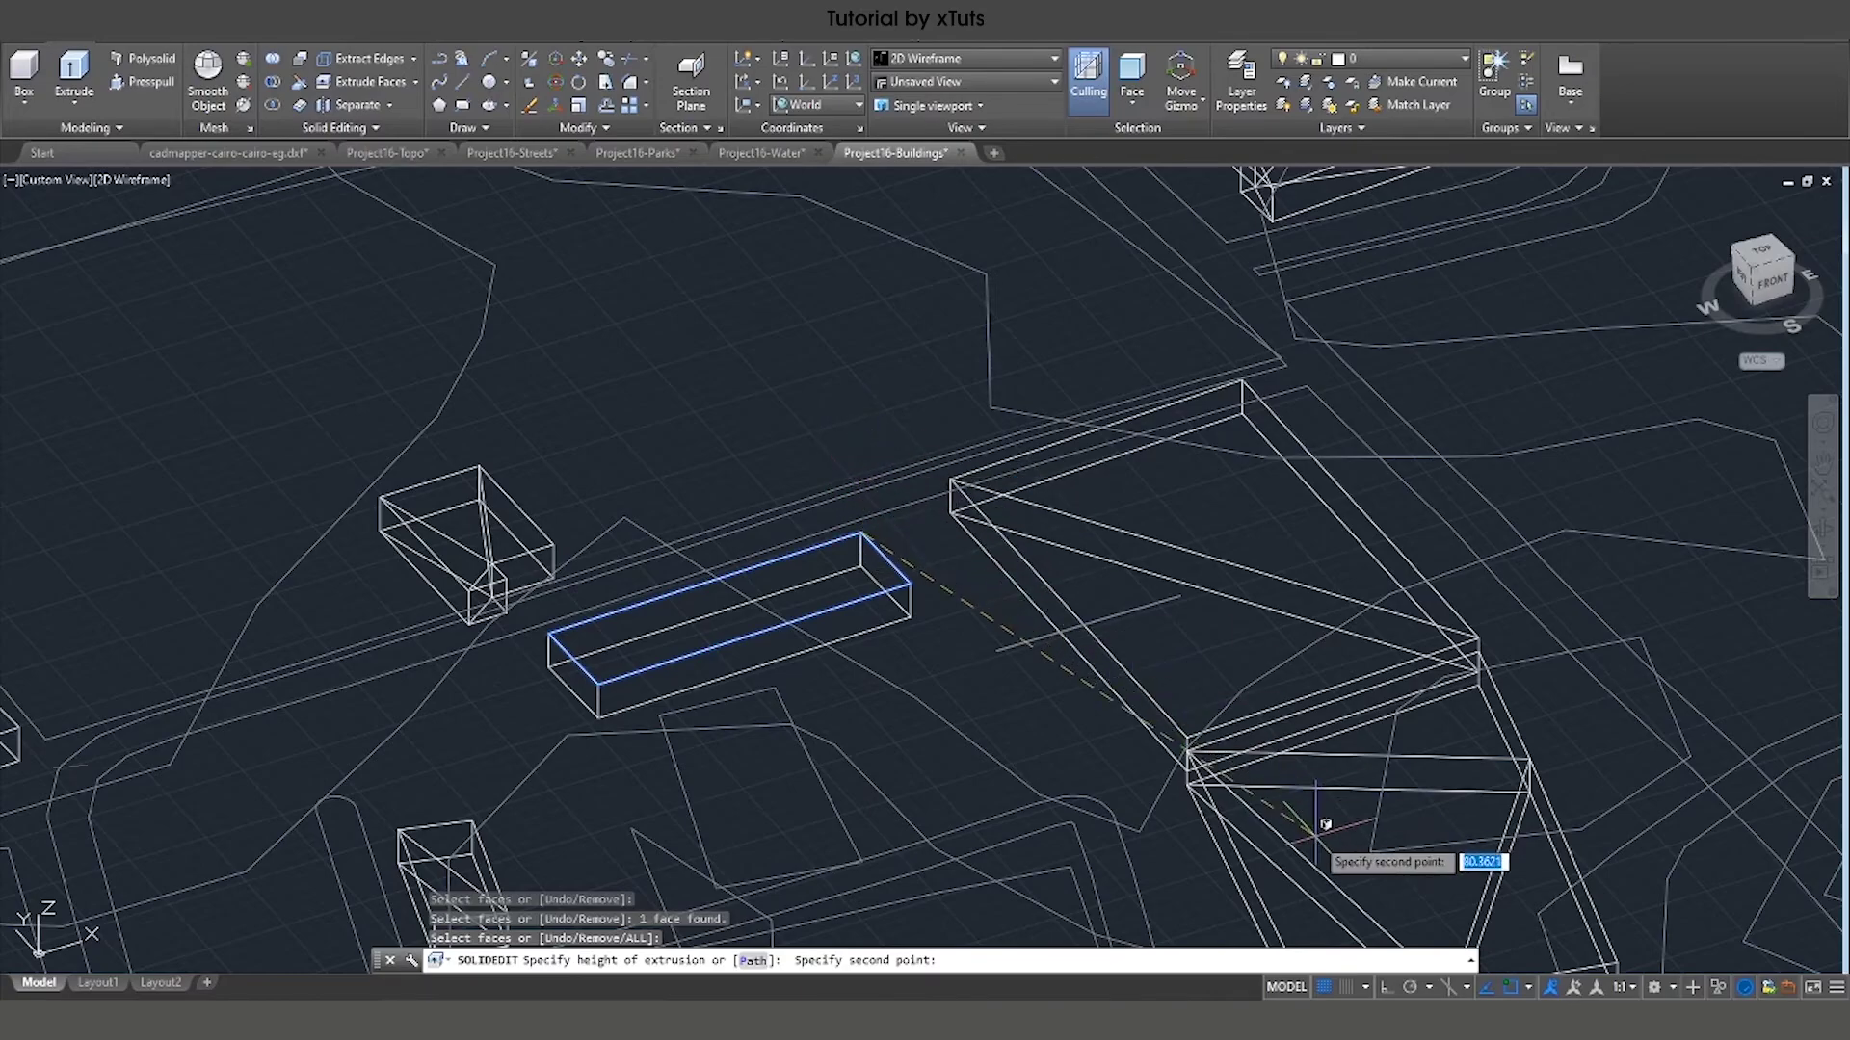
pyautogui.click(1385, 990)
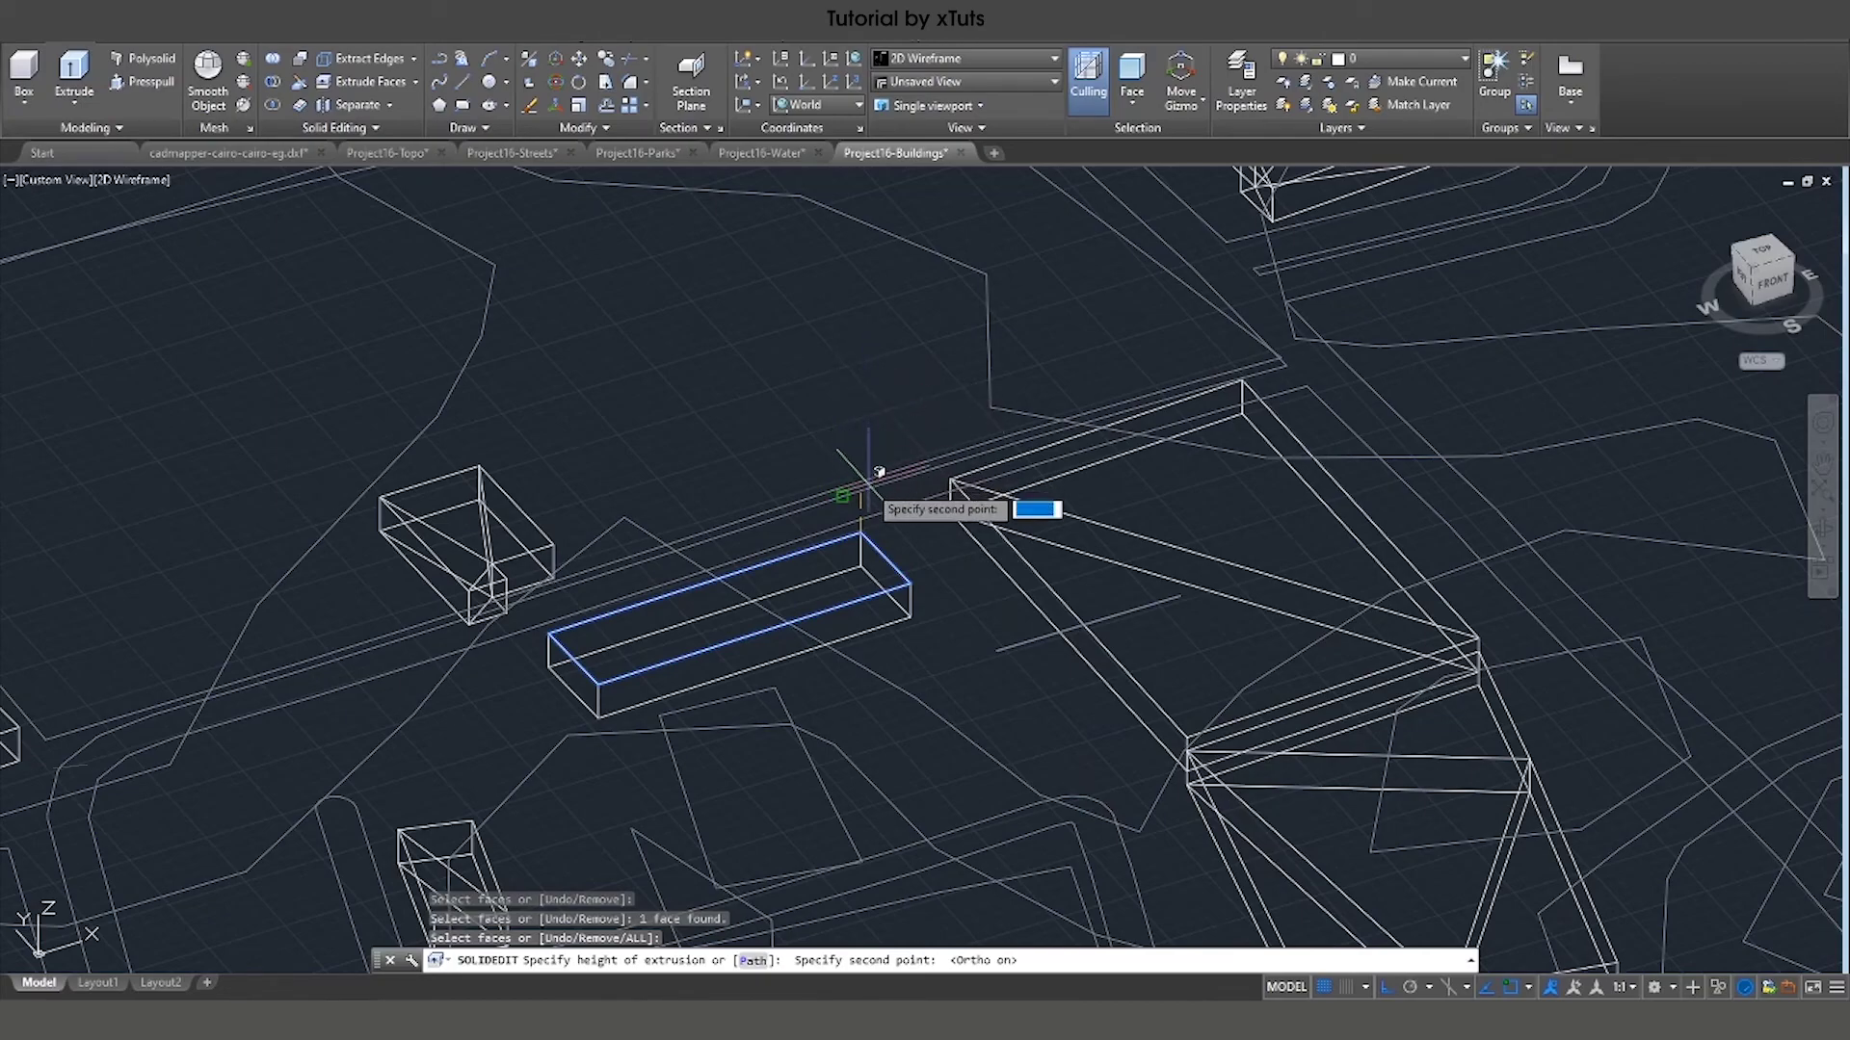
pyautogui.scroll(3, 874, 493)
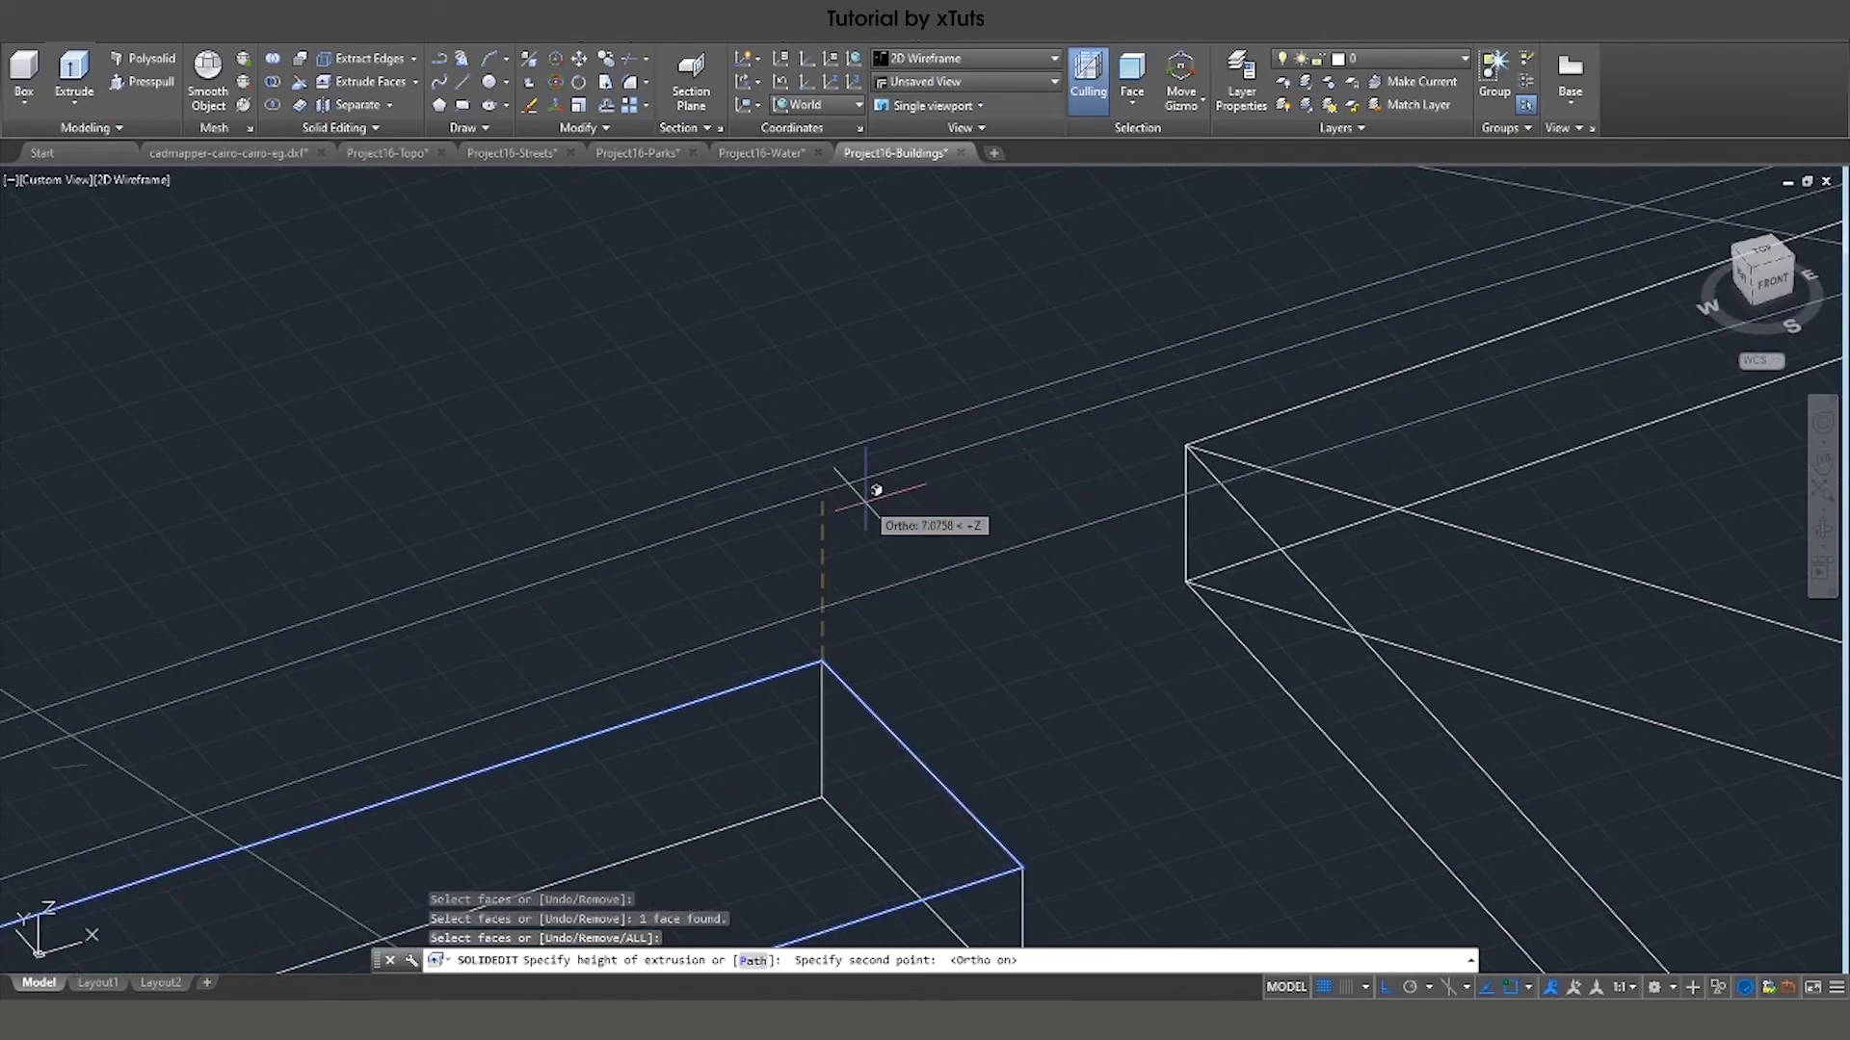
pyautogui.click(852, 542)
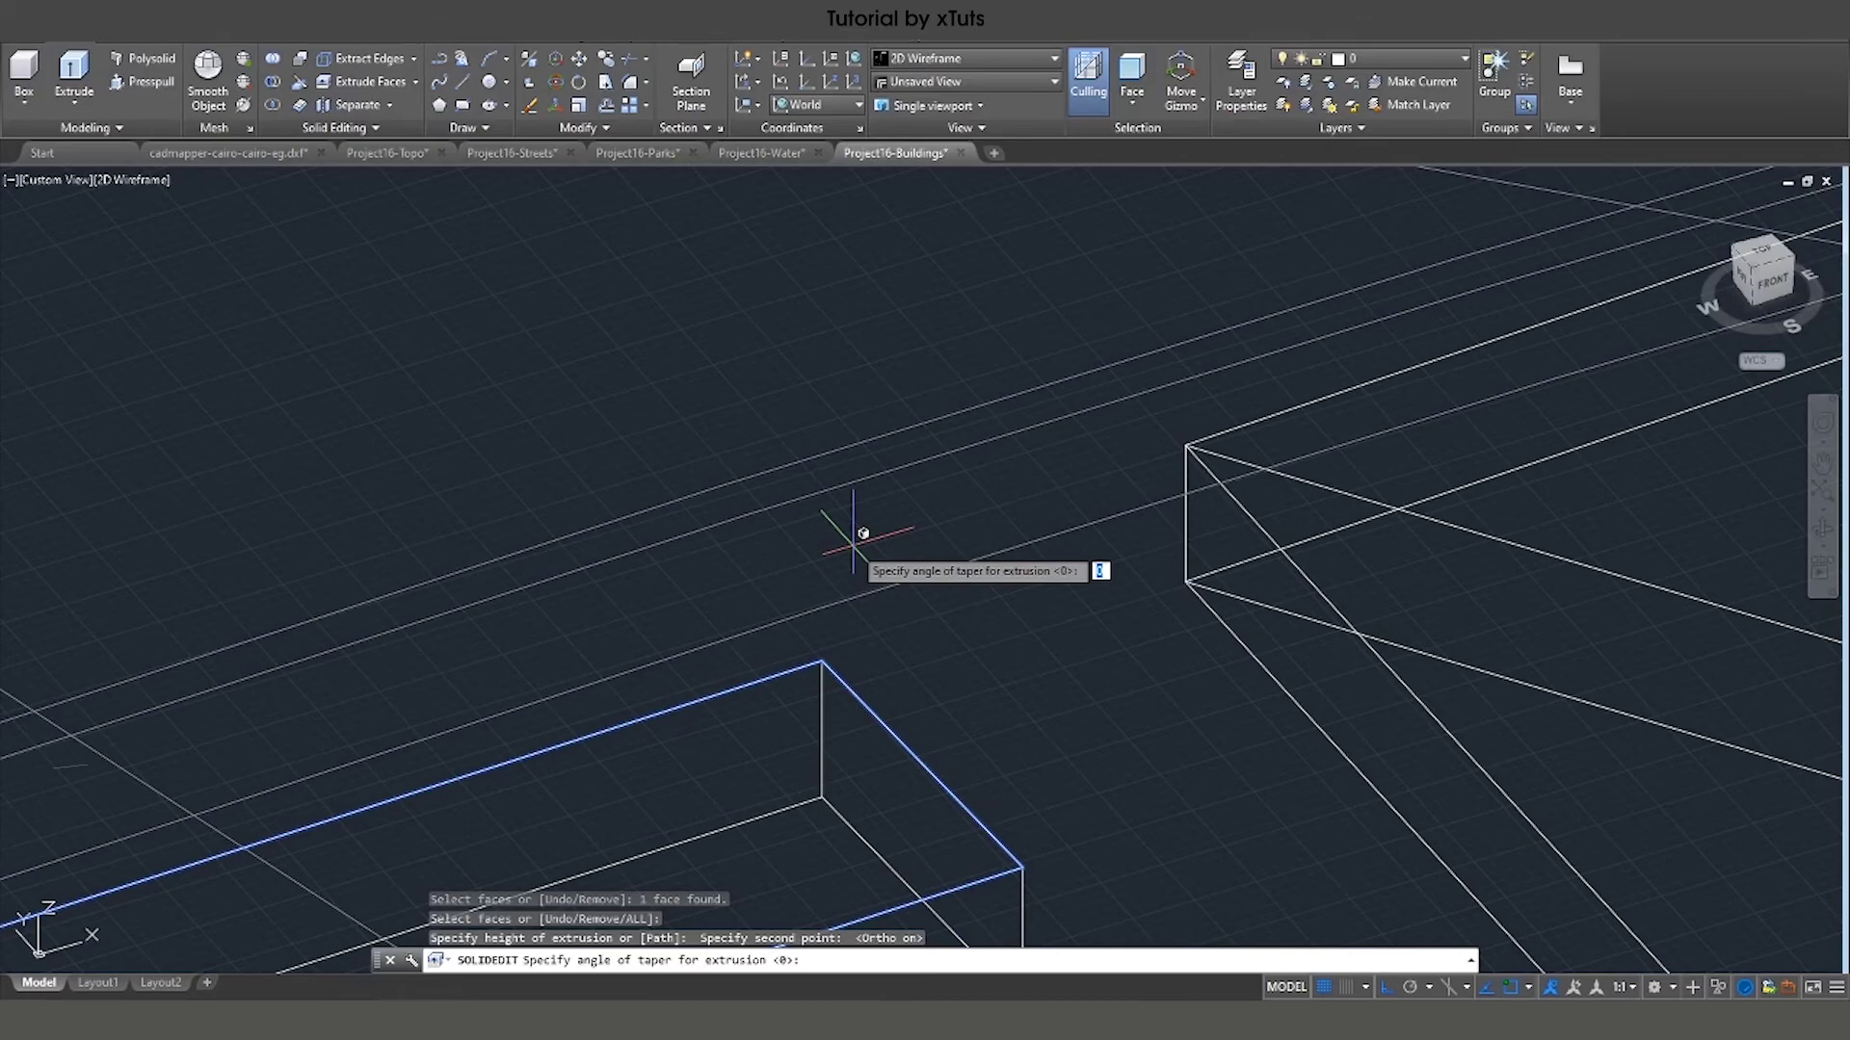
pyautogui.press('Return')
pyautogui.scroll(-5, 853, 542)
pyautogui.press('Escape')
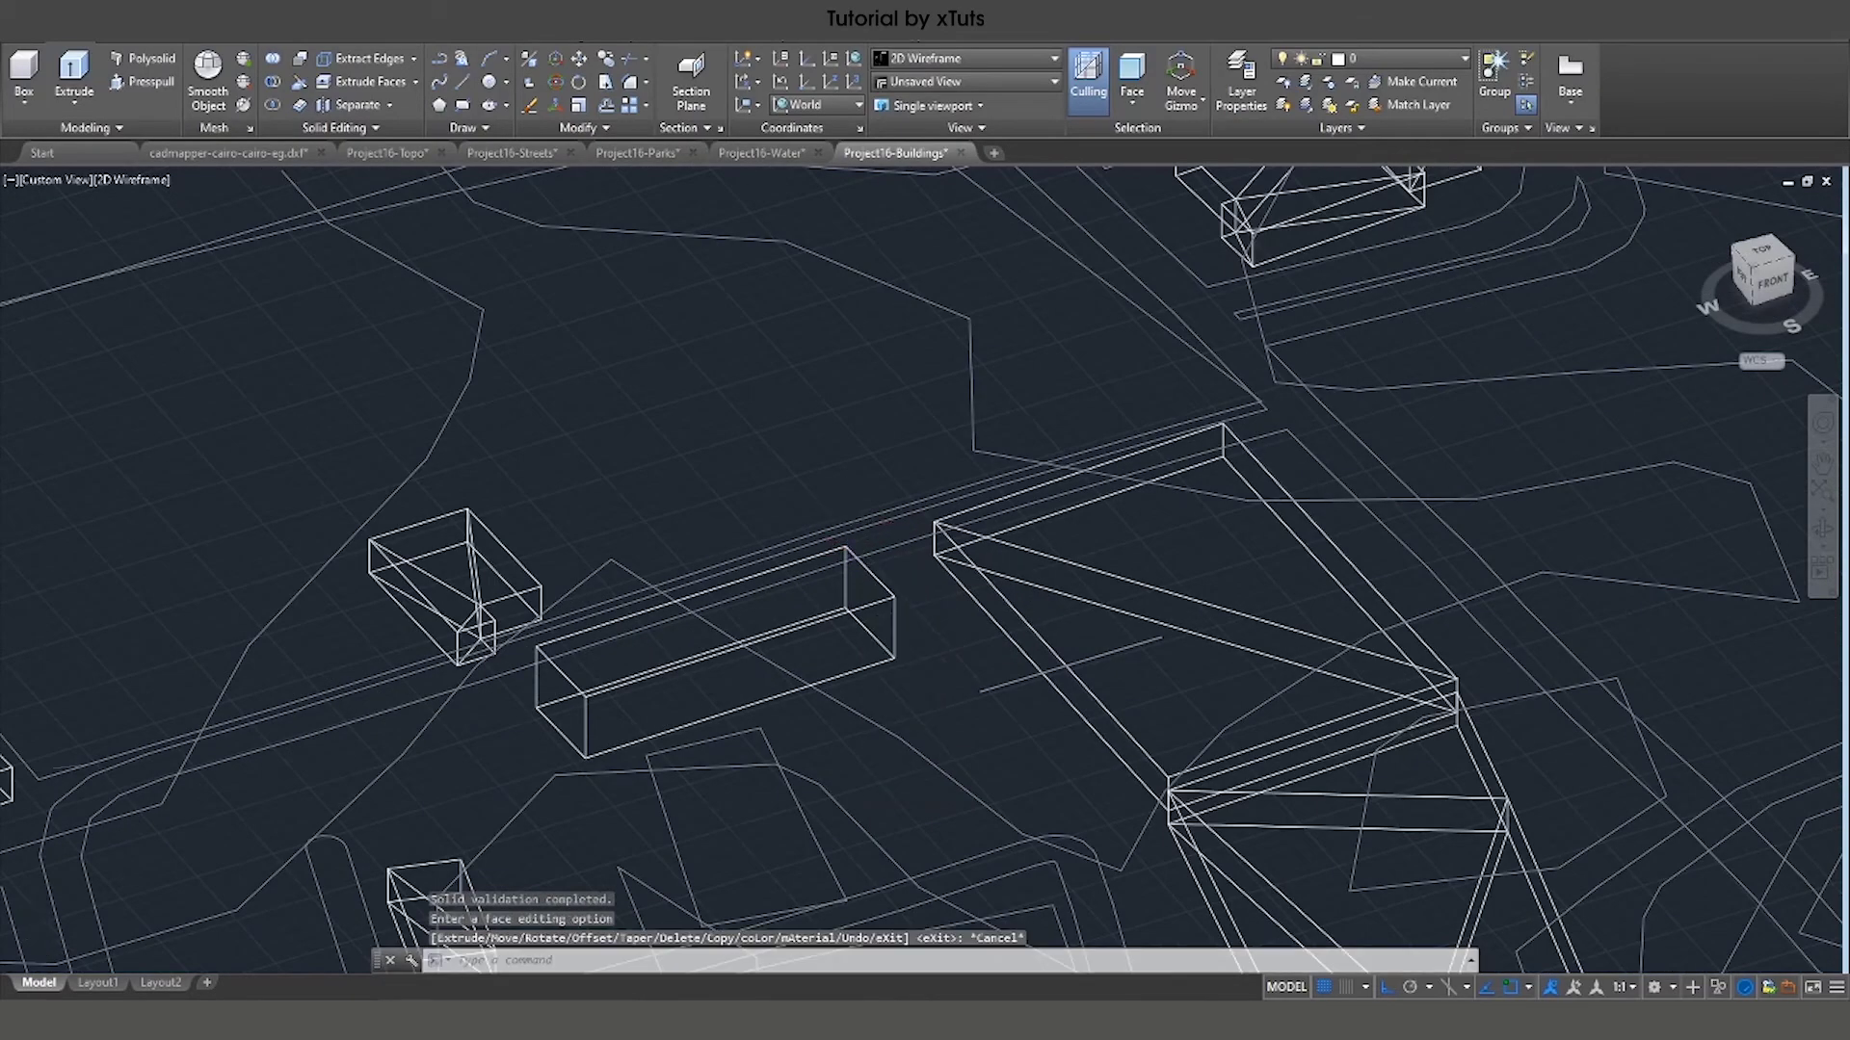
pyautogui.scroll(-2, 851, 565)
pyautogui.scroll(-3, 840, 568)
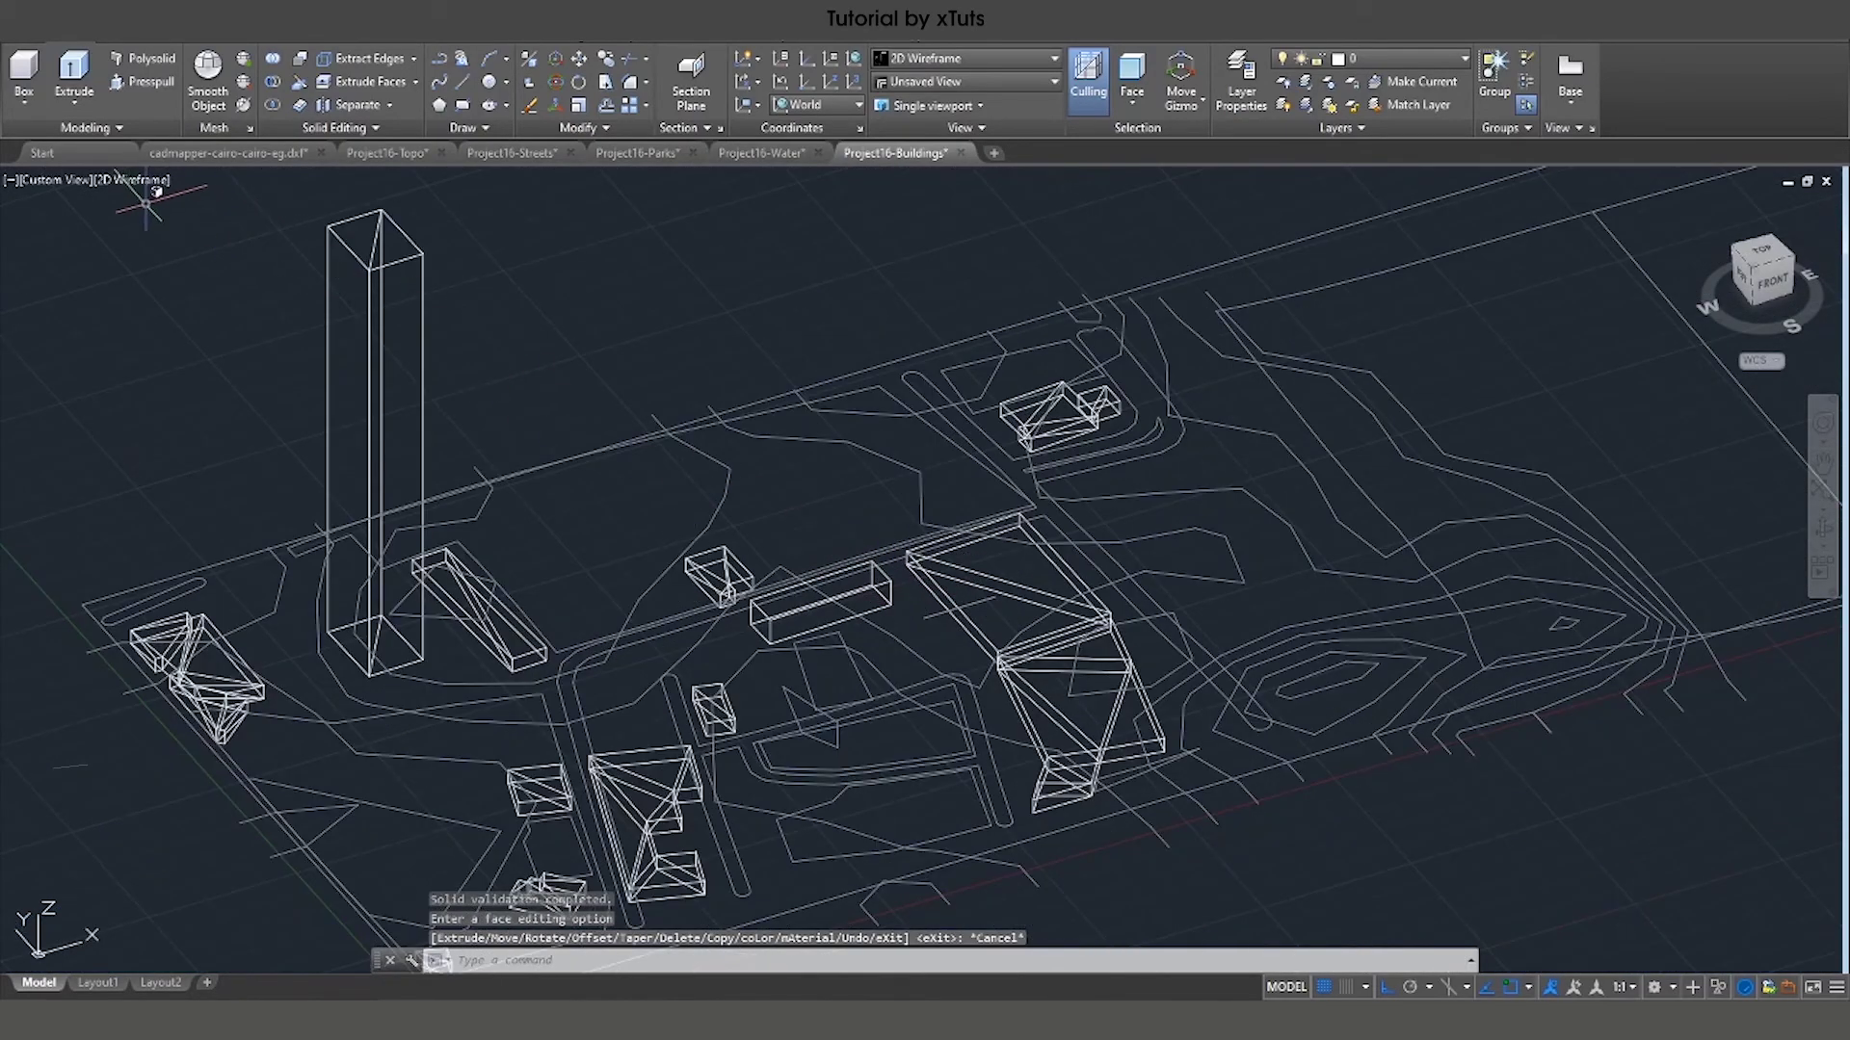
# Switch the viewport to Shades of Gray and zoom around to inspect the building heights.
pyautogui.click(137, 179)
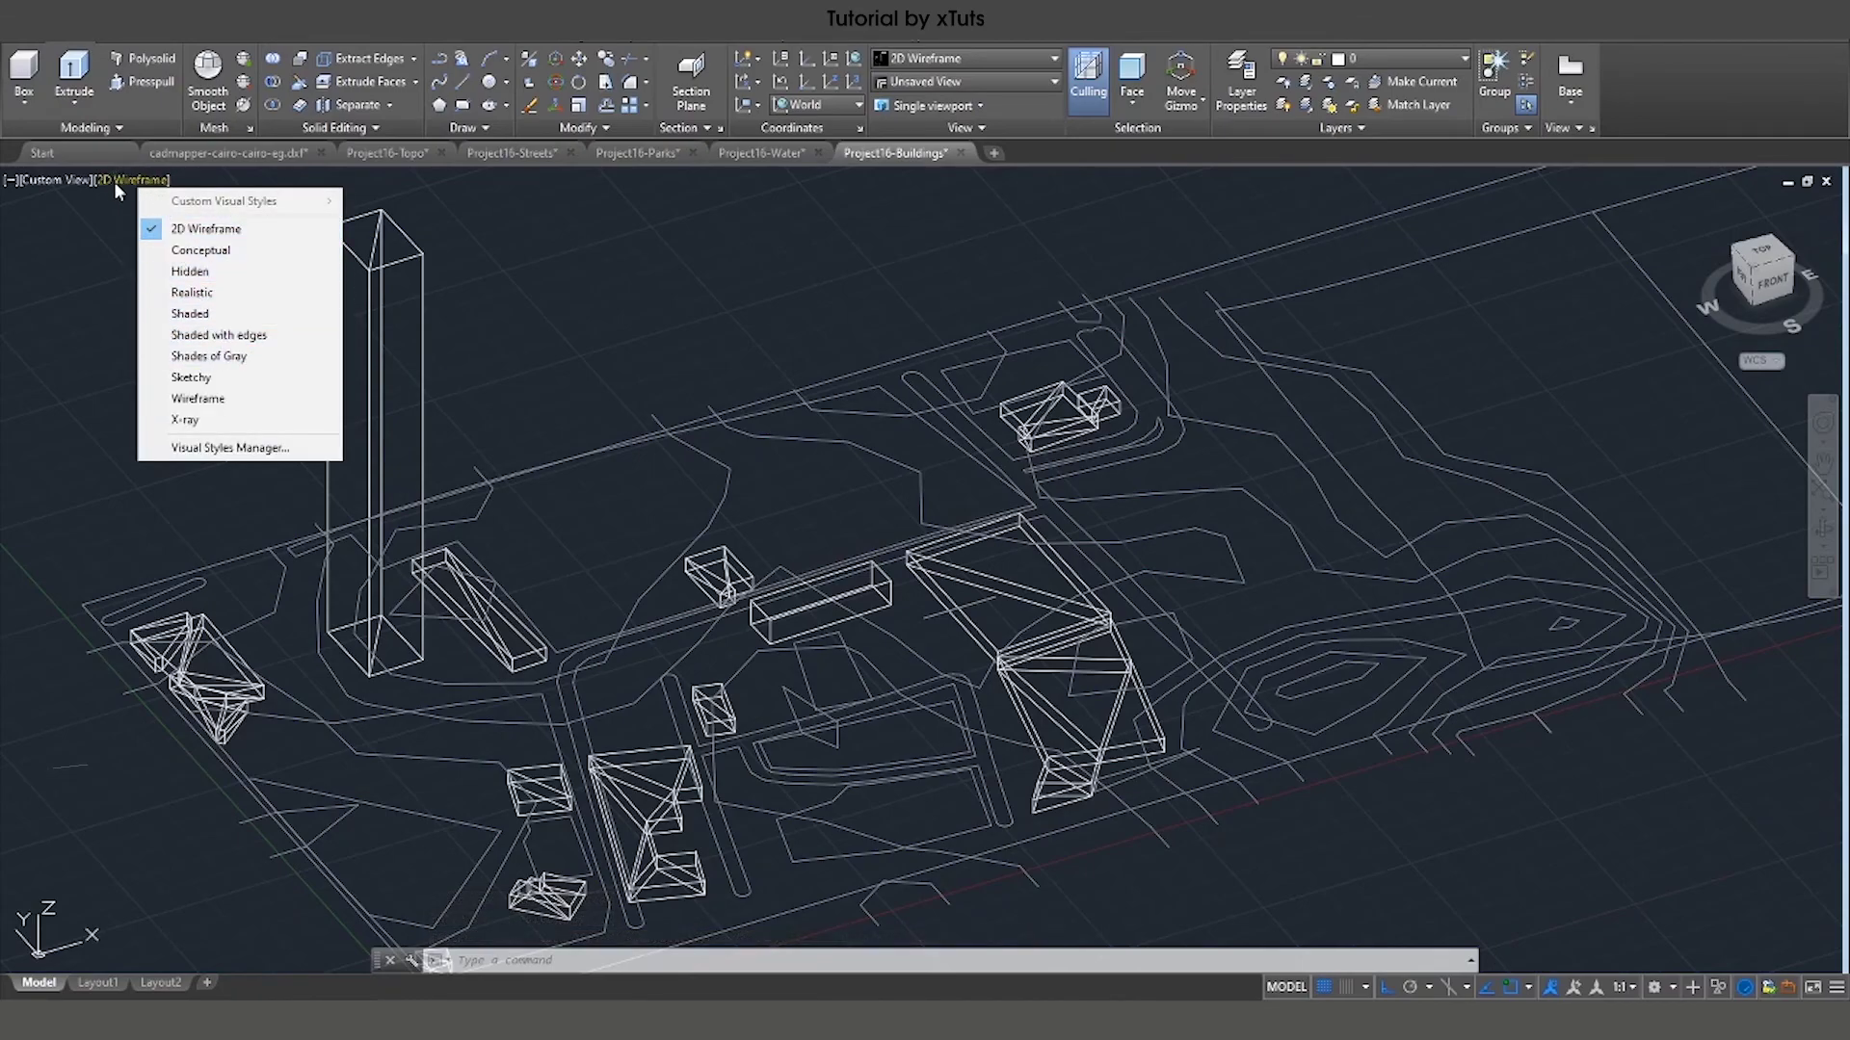
pyautogui.click(209, 355)
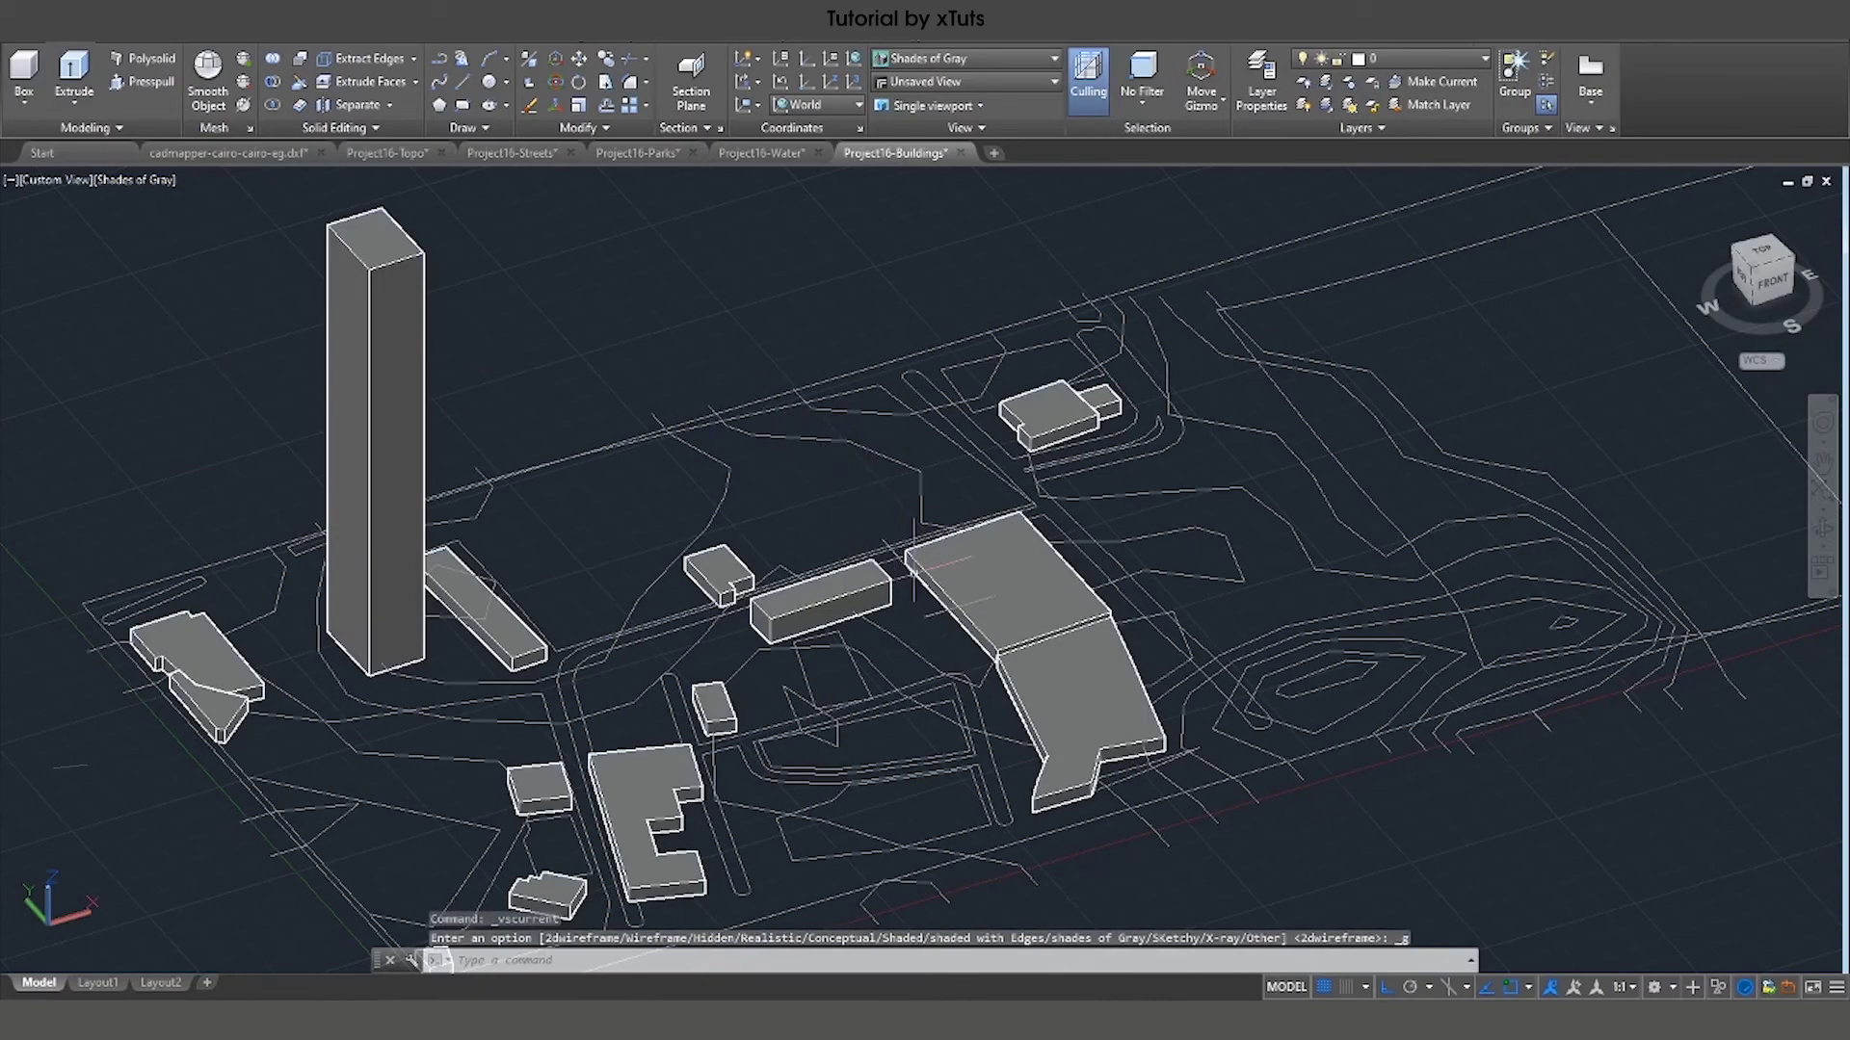
pyautogui.scroll(-5, 905, 578)
pyautogui.scroll(-1, 905, 544)
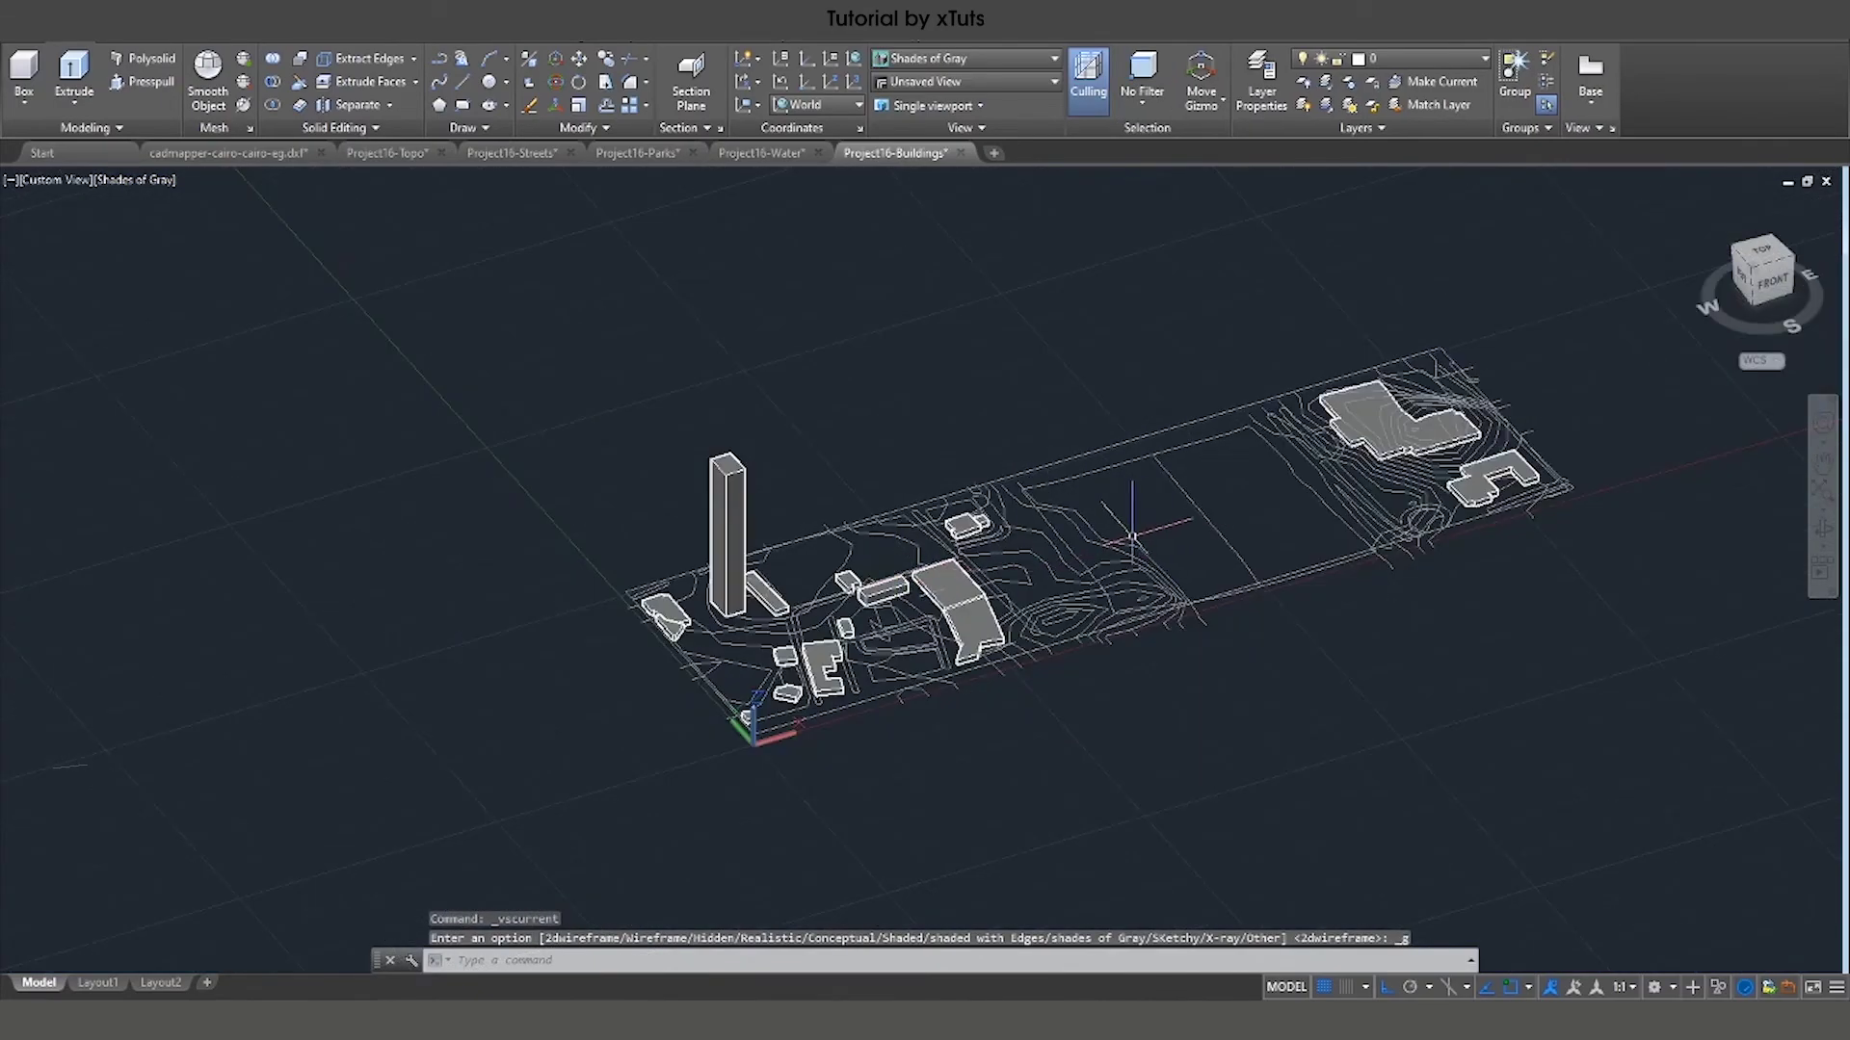
pyautogui.press('Escape')
pyautogui.scroll(2, 1134, 521)
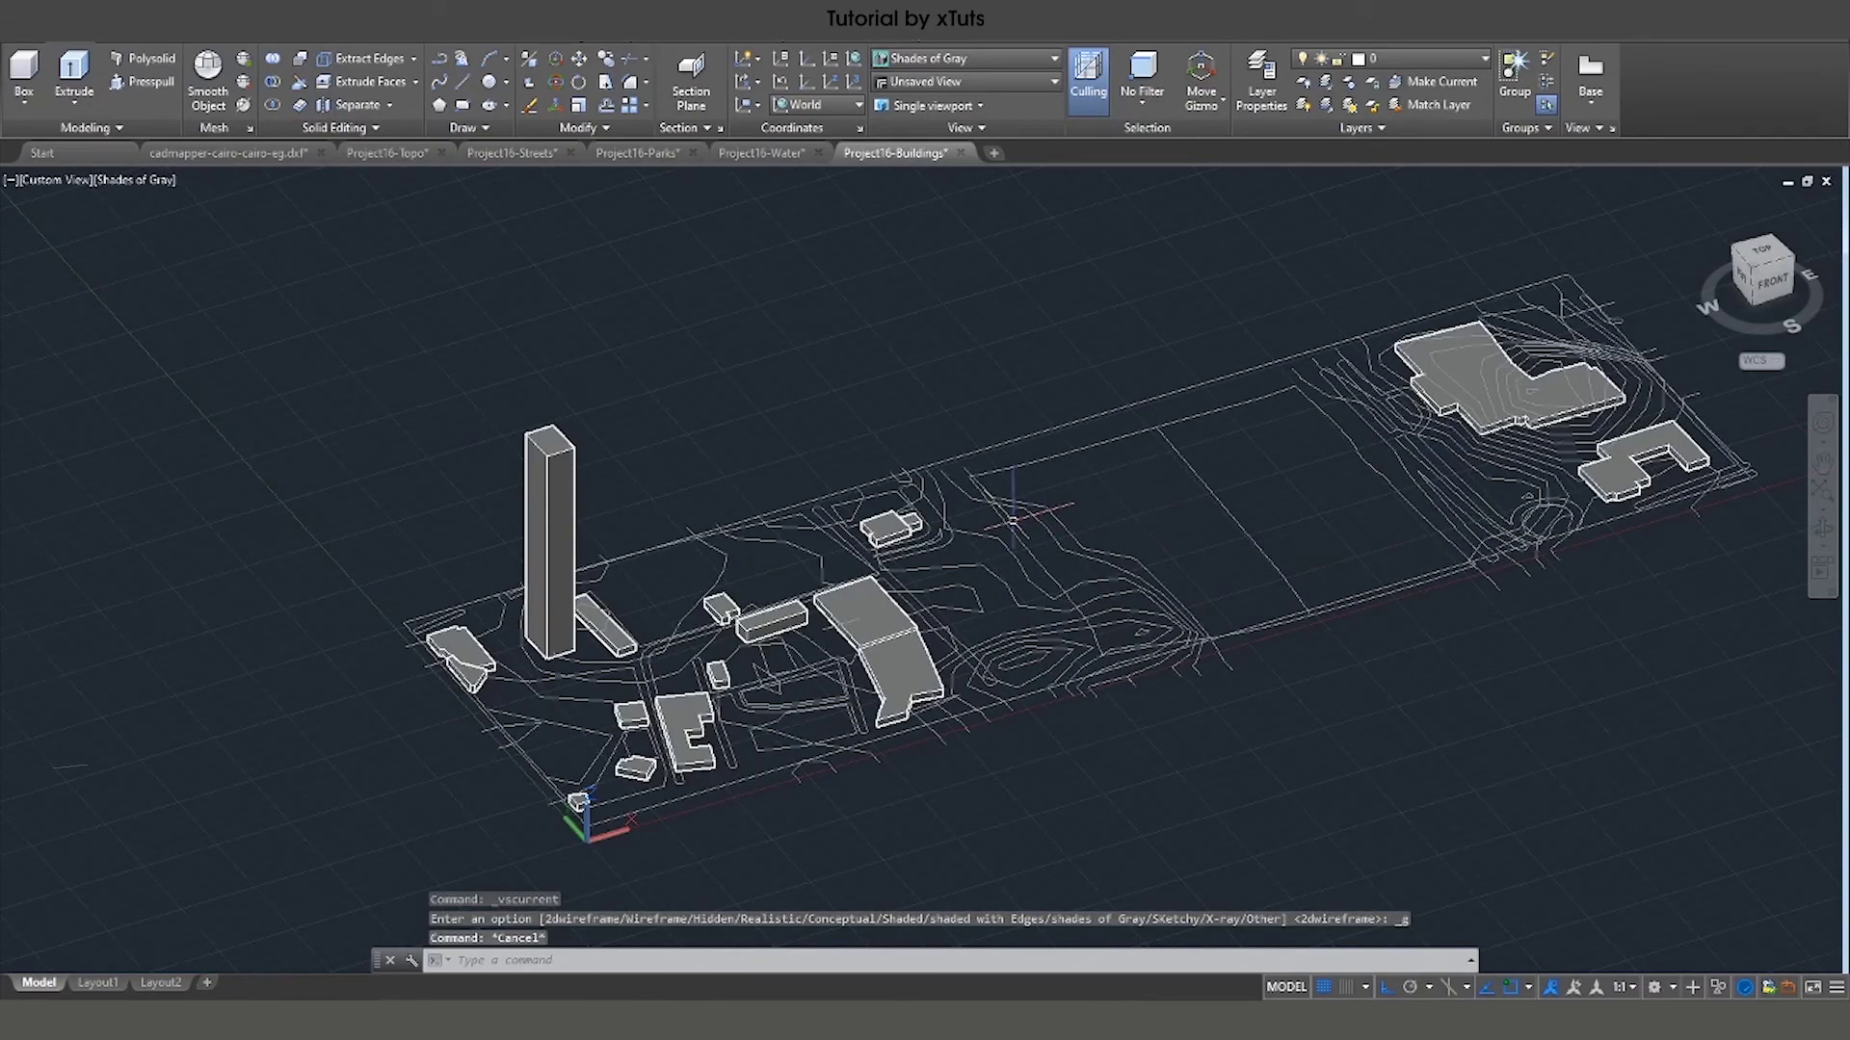
pyautogui.scroll(2, 741, 509)
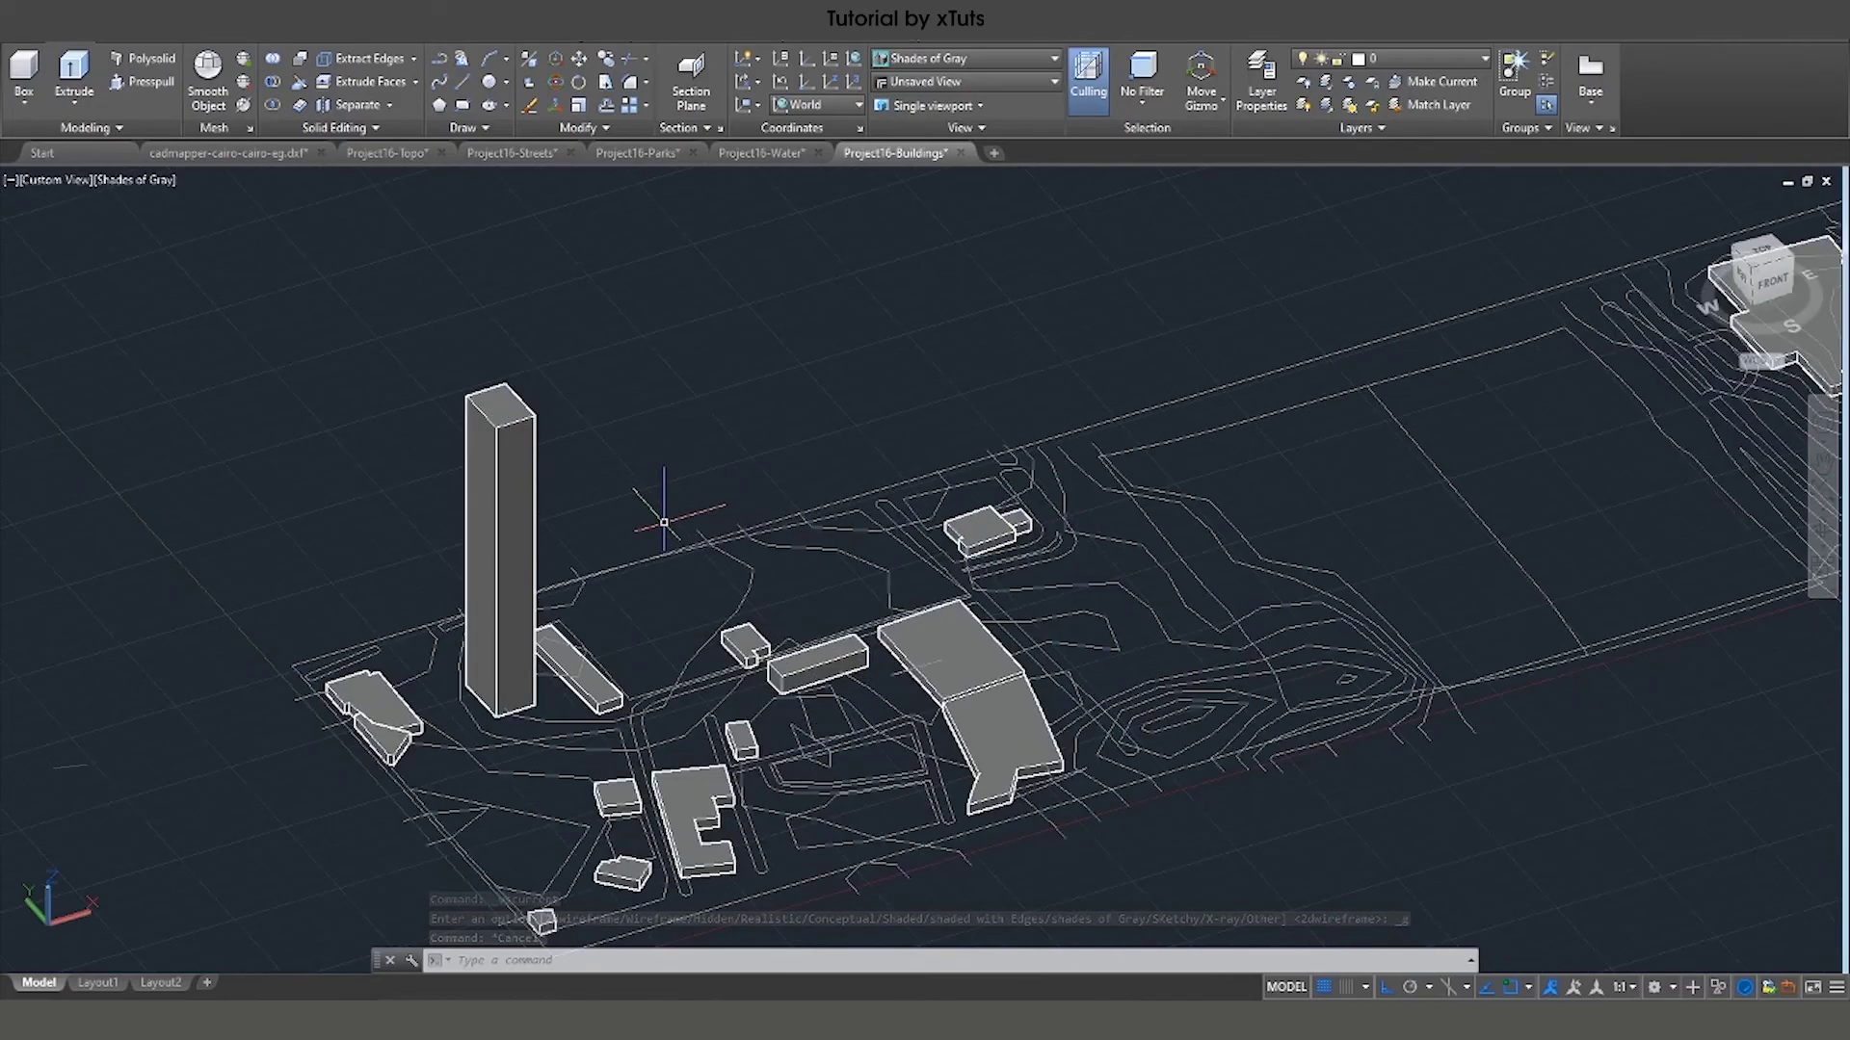
pyautogui.scroll(-2, 679, 511)
pyautogui.scroll(2, 896, 515)
pyautogui.scroll(-2, 1011, 507)
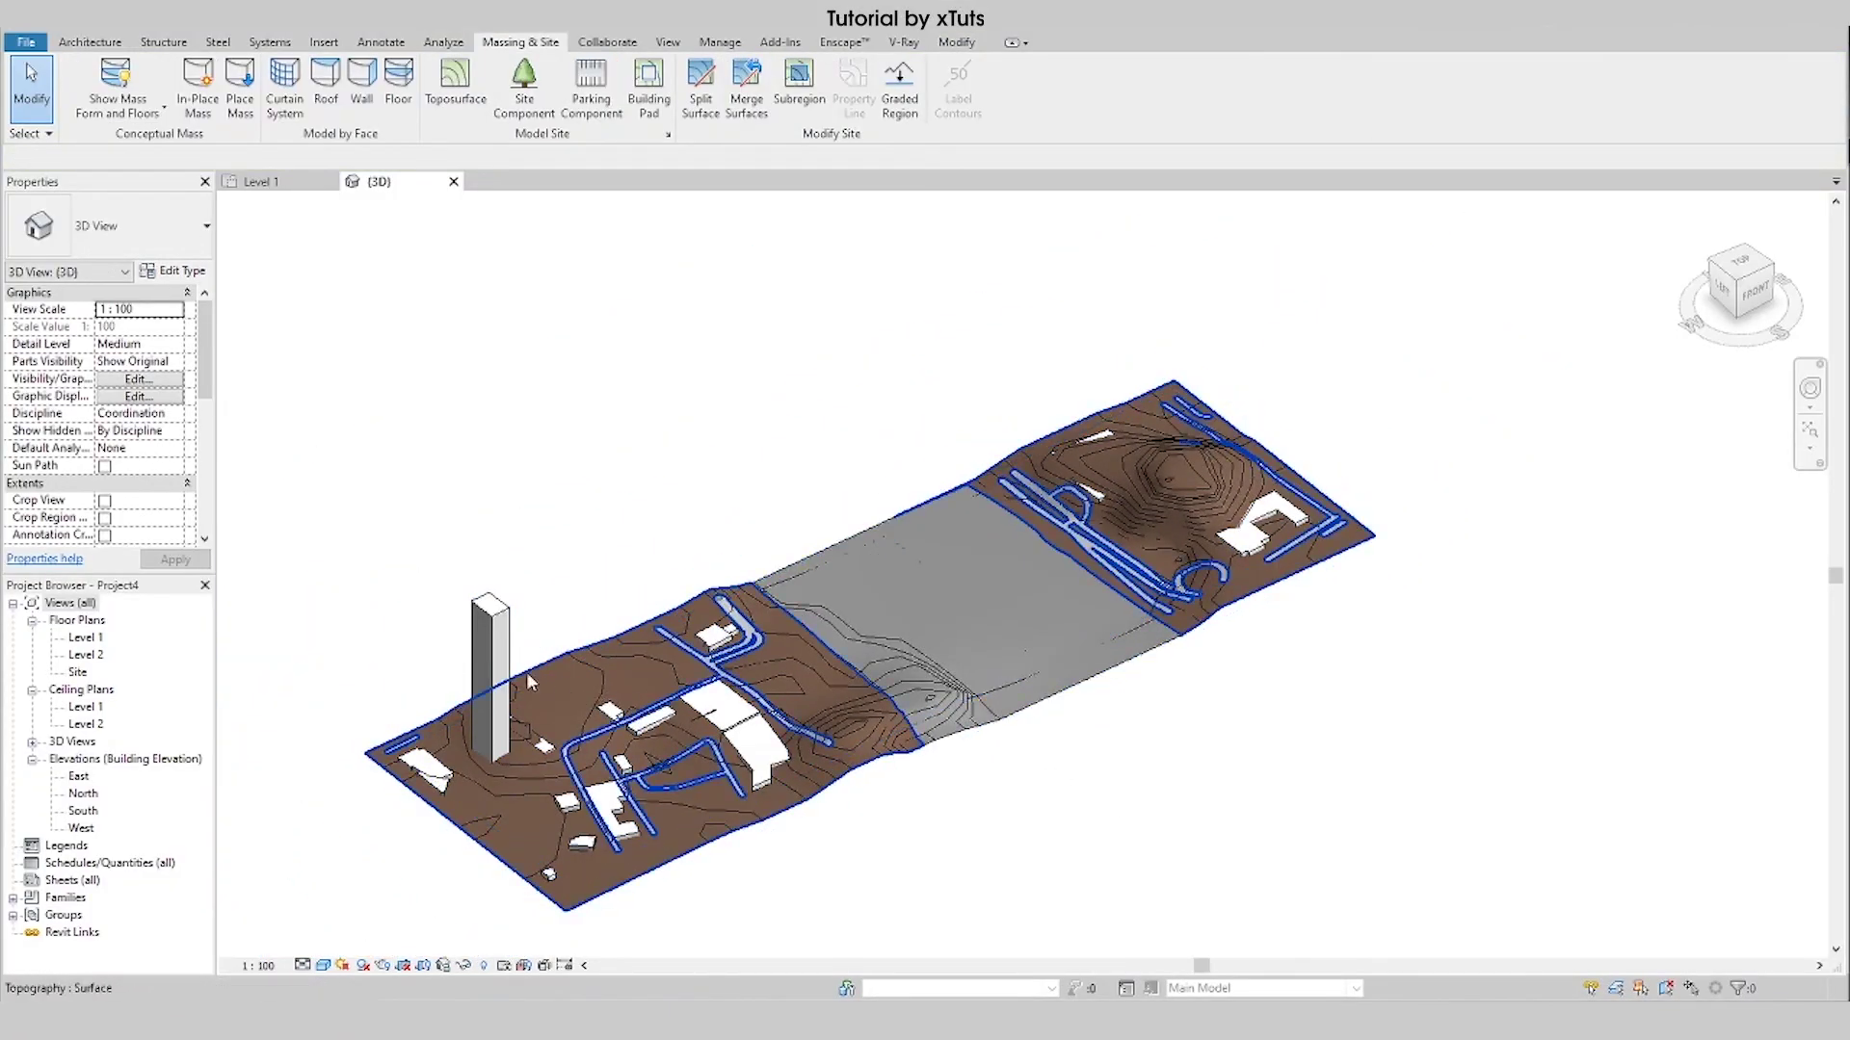
# Reload Project16-Buildings.dwg from the CAD Formats list in Manage Links.
pyautogui.press('Escape')
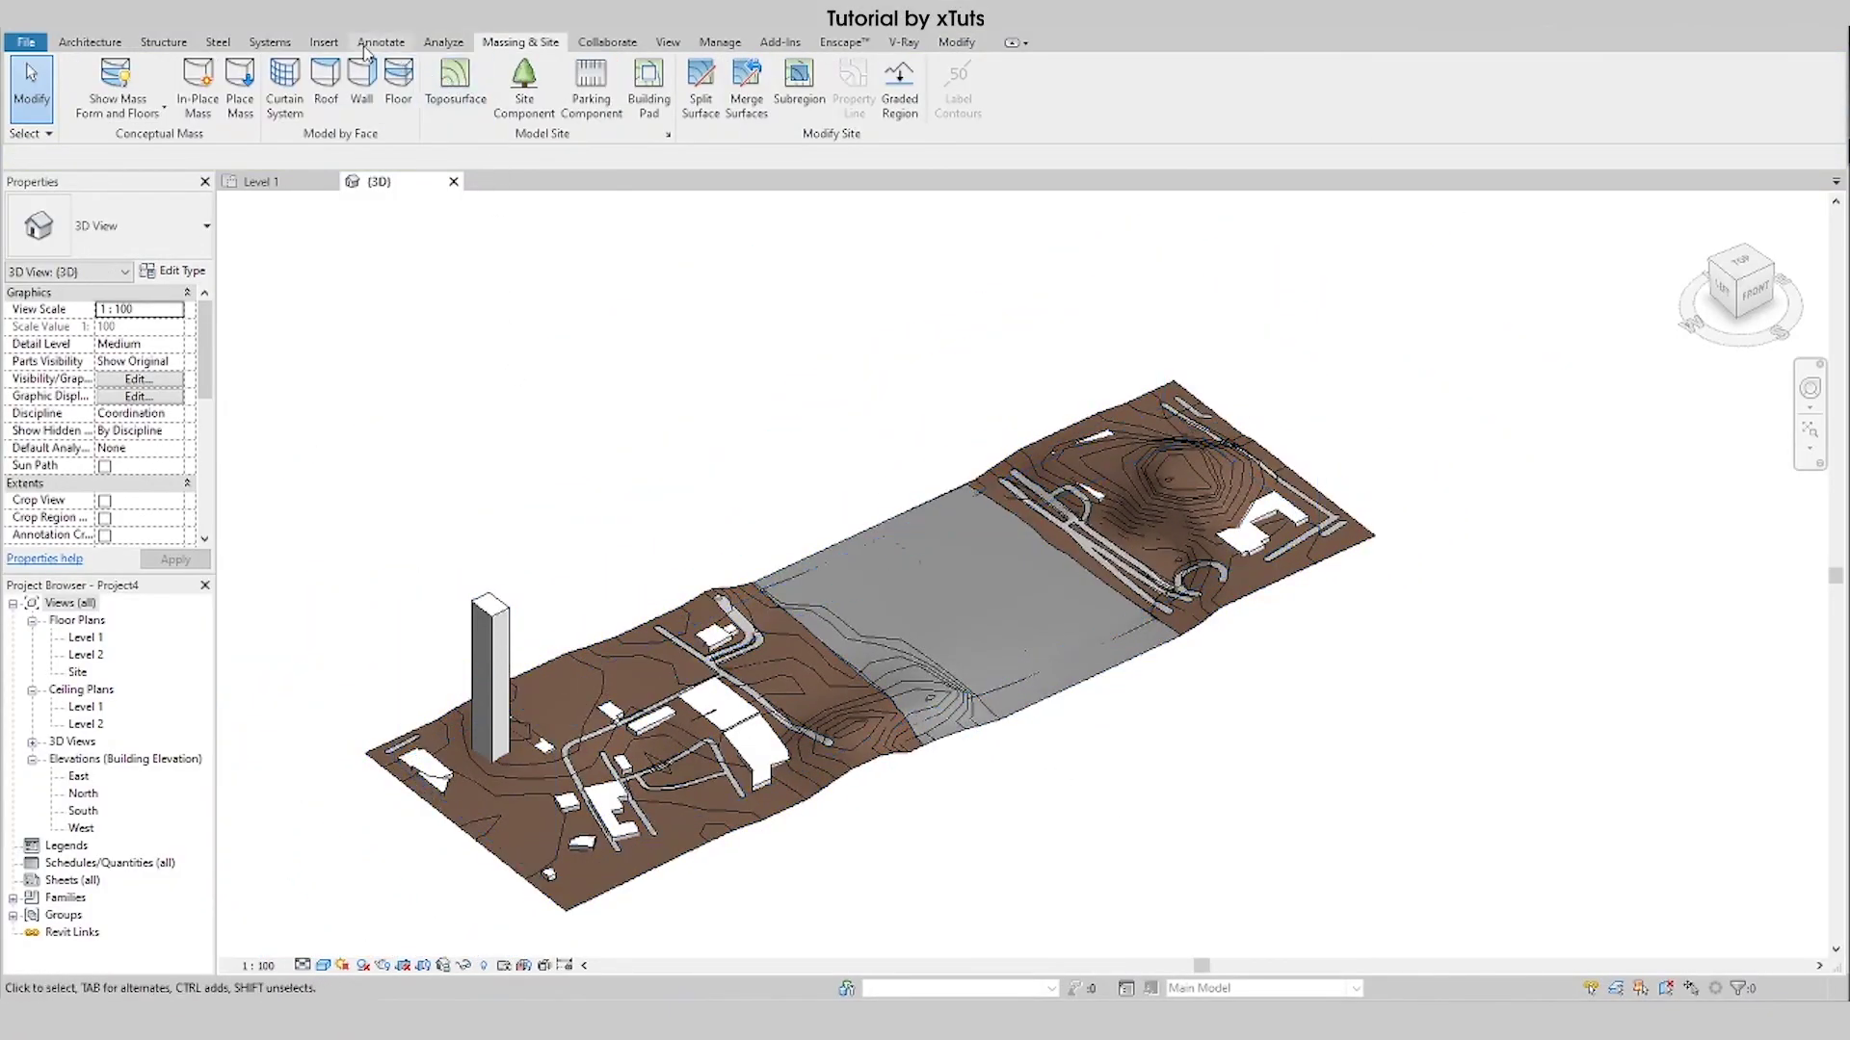
pyautogui.click(323, 41)
pyautogui.click(470, 97)
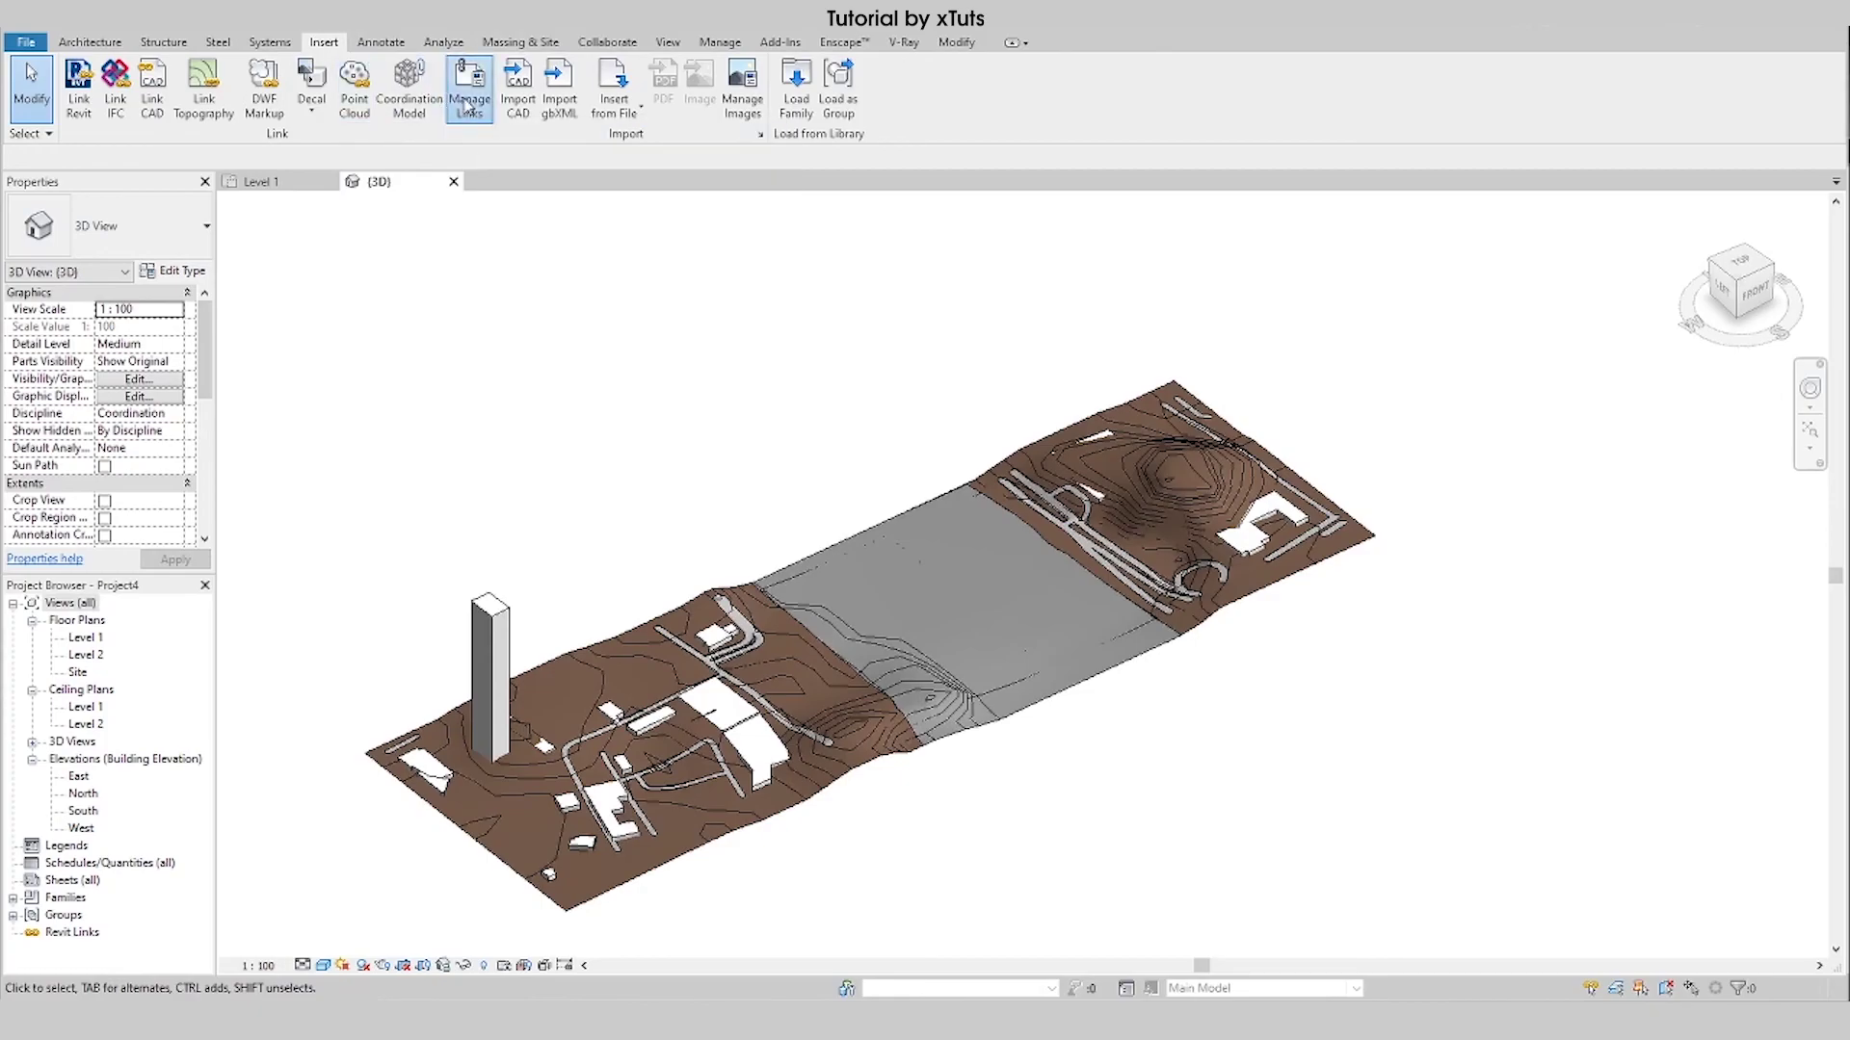
pyautogui.click(1267, 257)
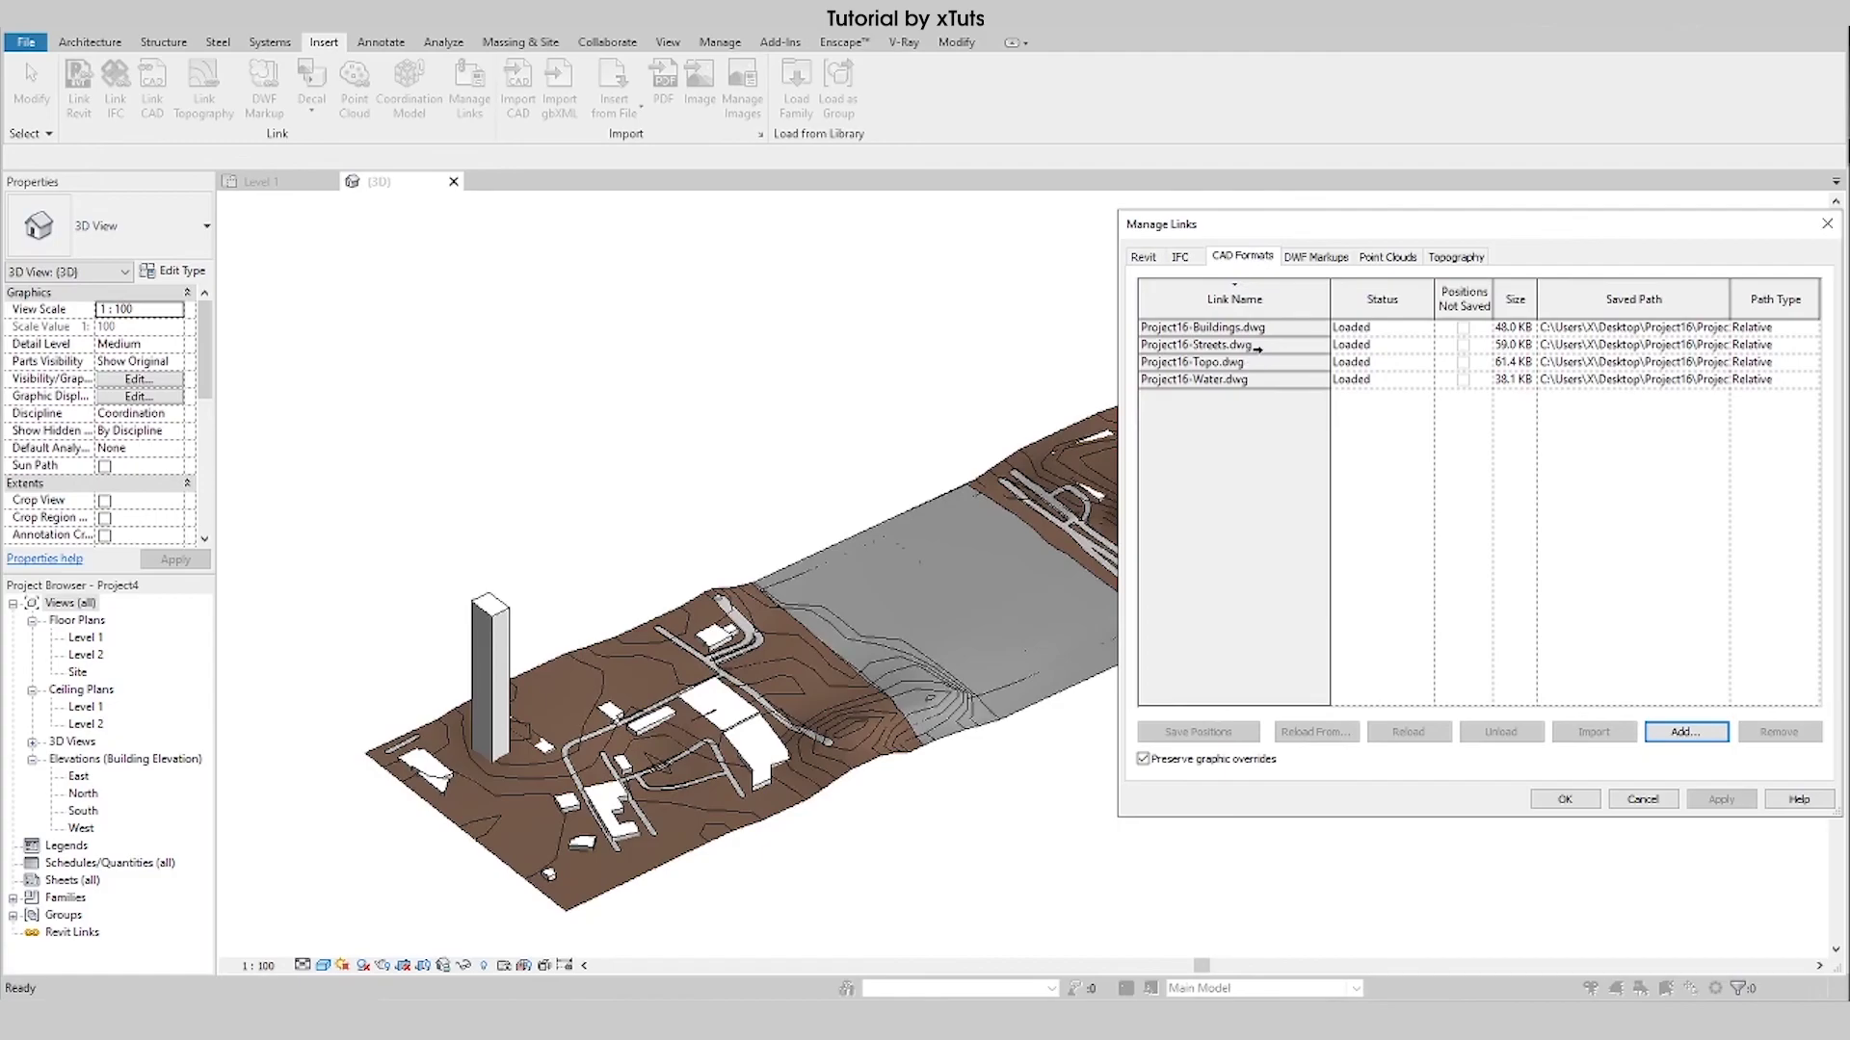
pyautogui.click(1268, 329)
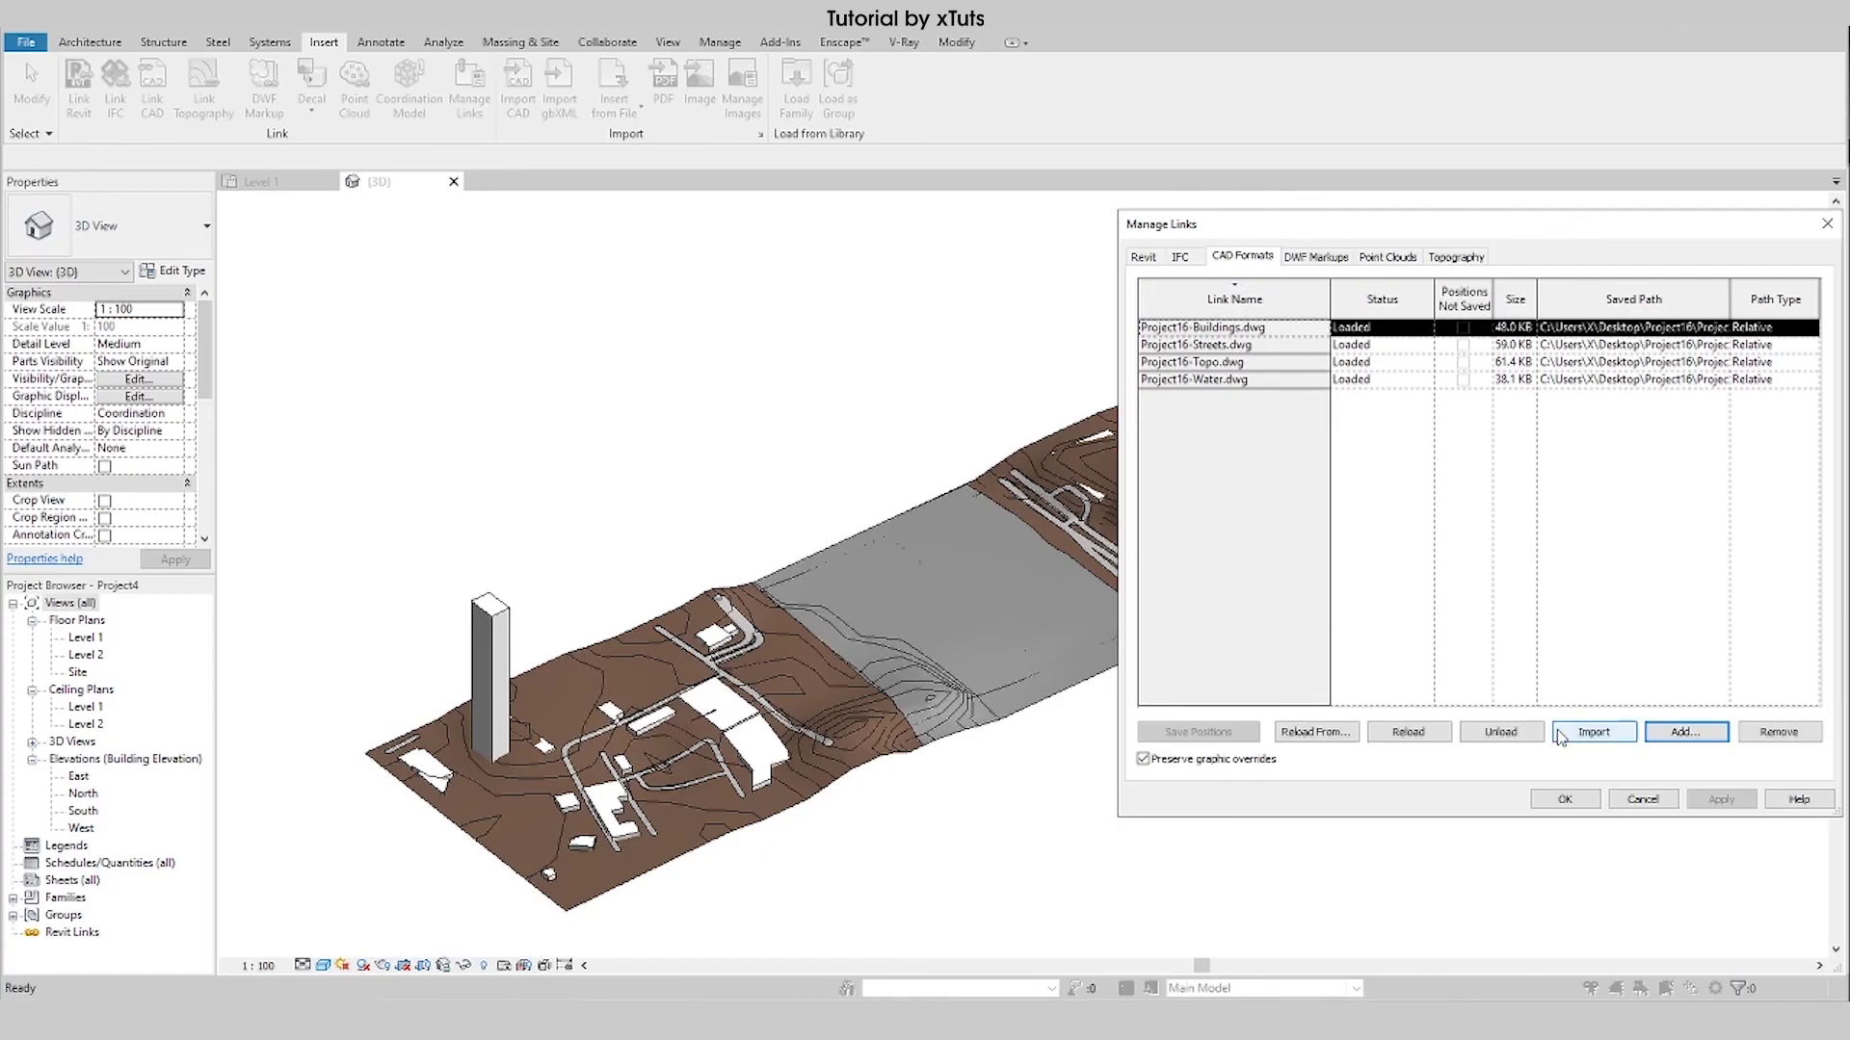
pyautogui.click(1415, 735)
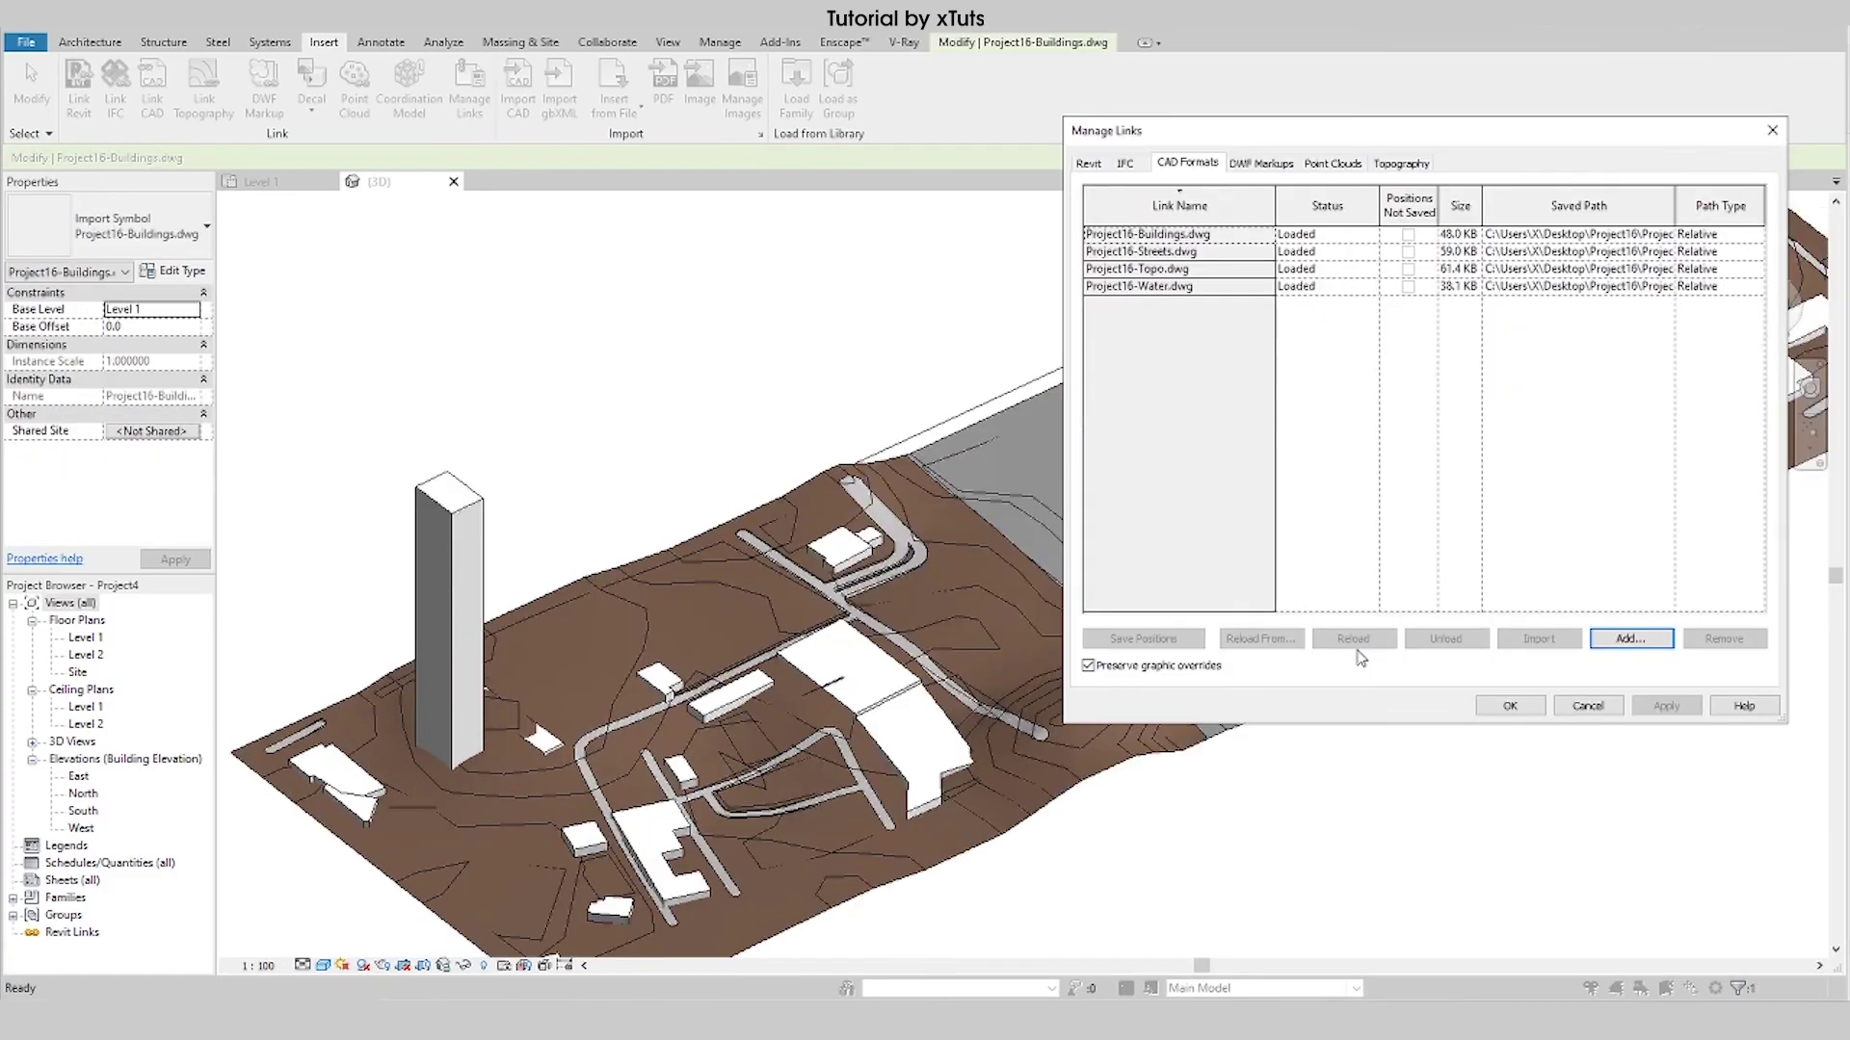
pyautogui.click(1521, 723)
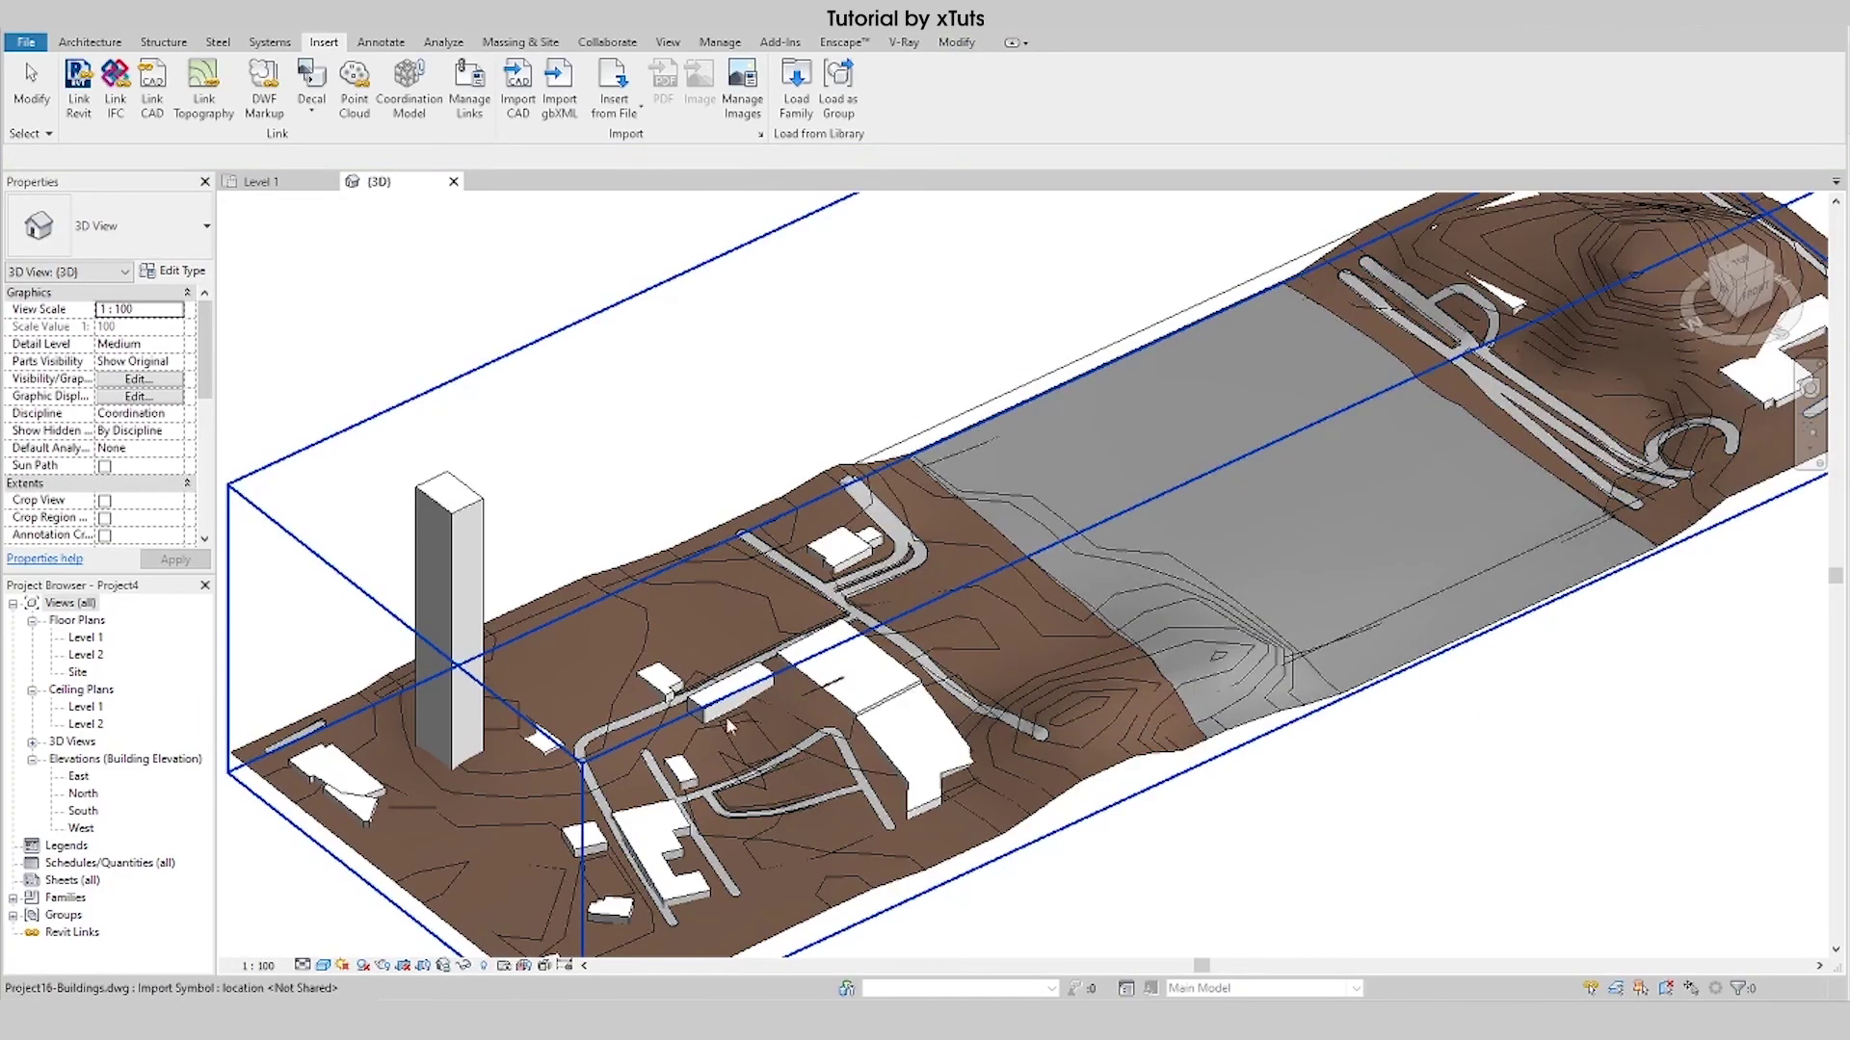
pyautogui.scroll(3, 725, 714)
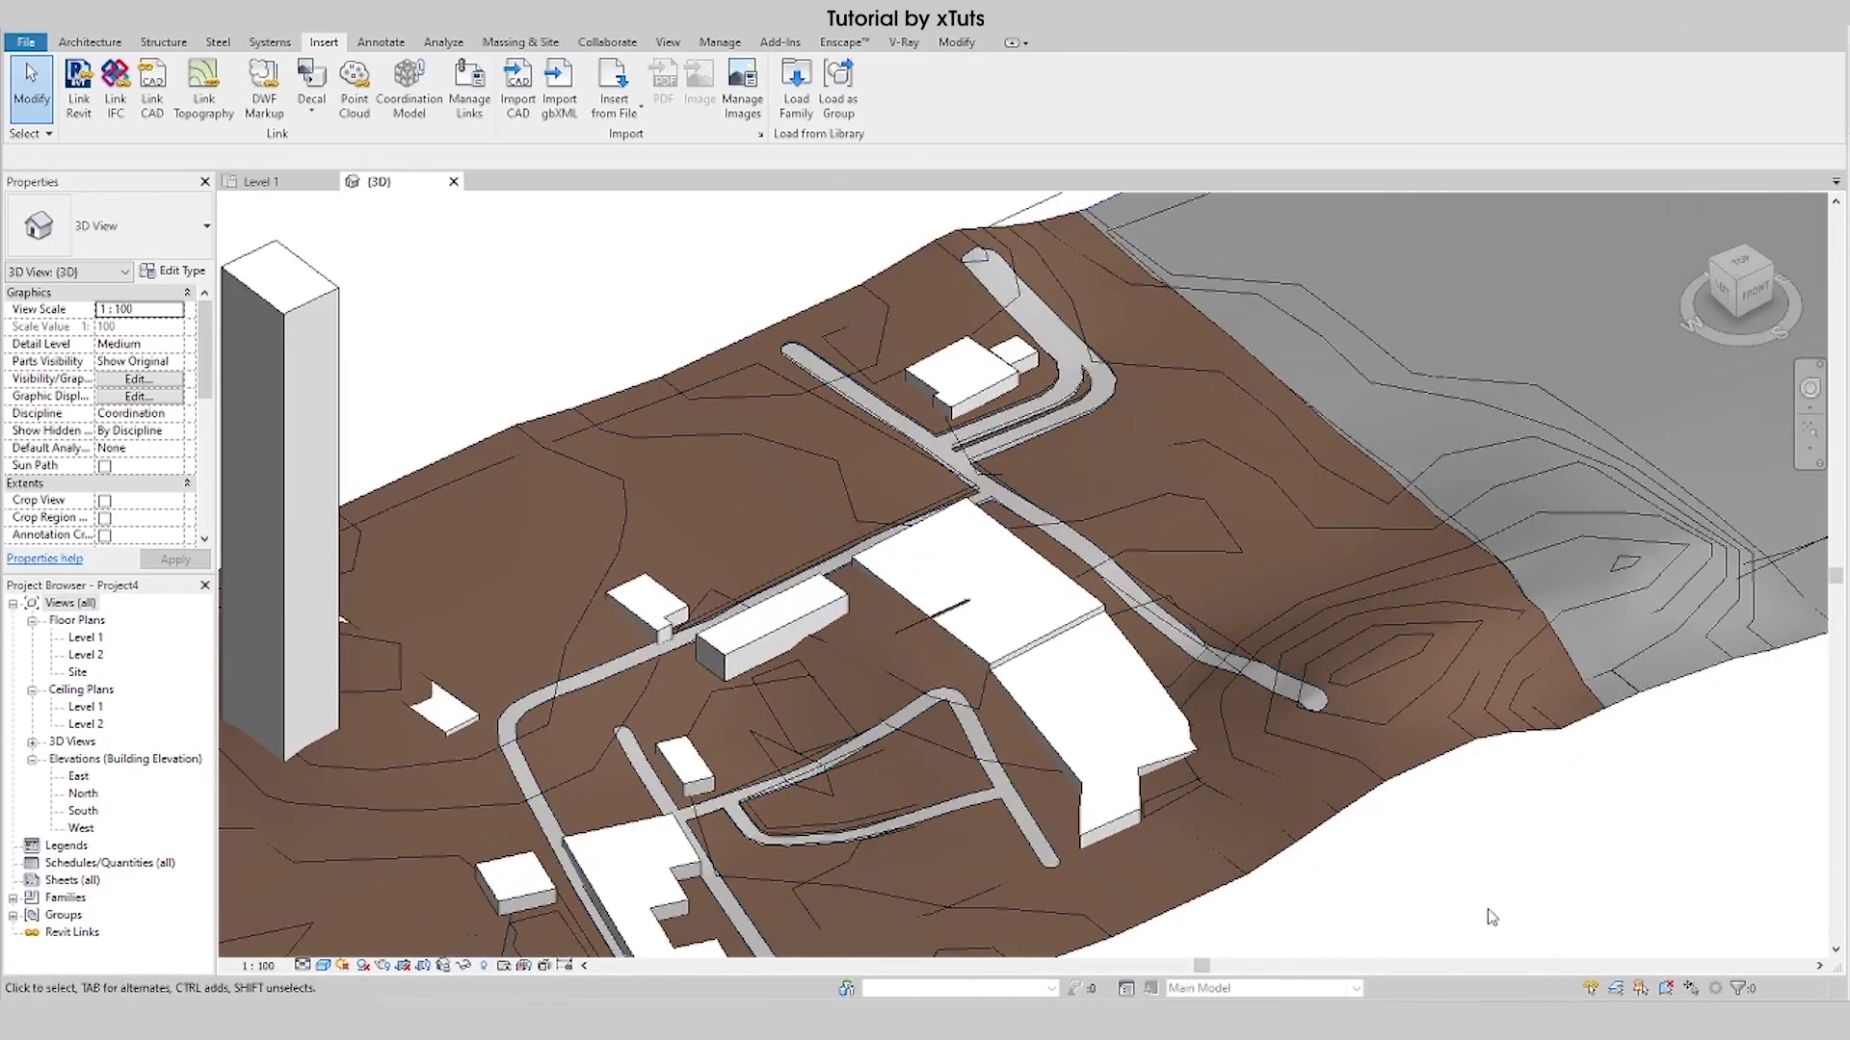